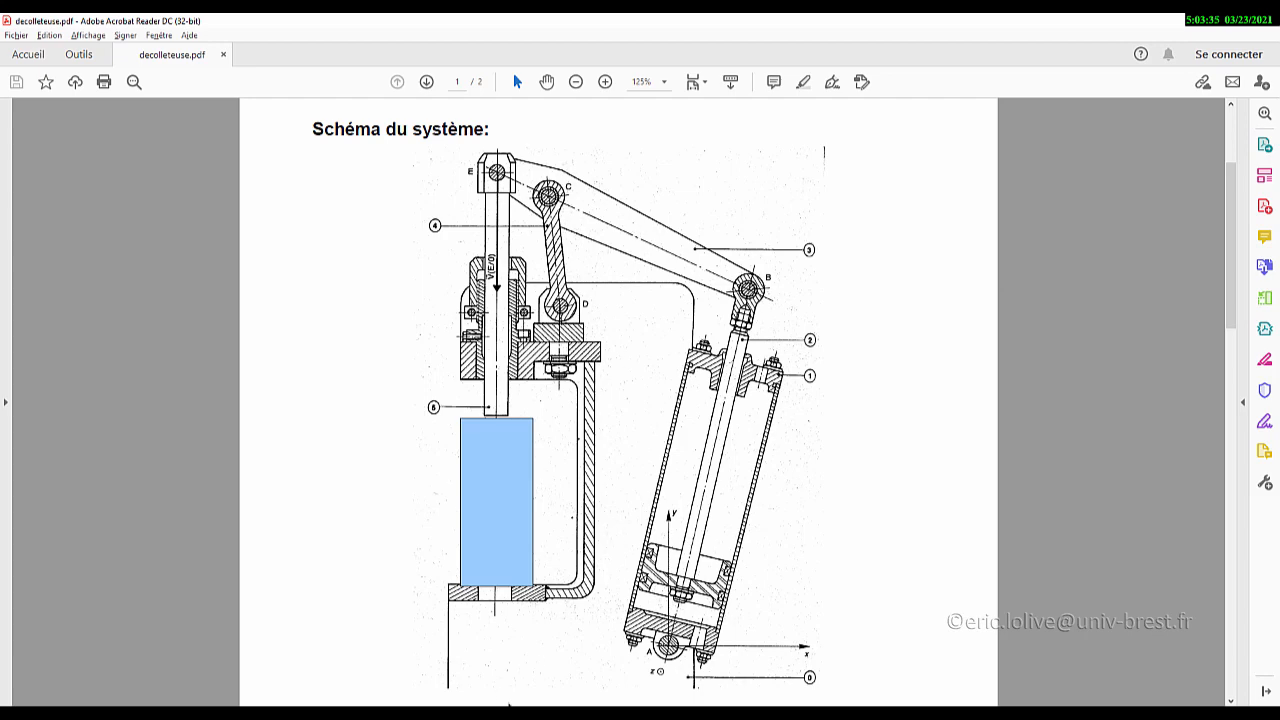
Step: Switch to CATIA V5 and review the dimensioned profile in Esquisse.1, leaving the sketch unchanged
{"action": "left_click", "coordinate": [500, 660]}
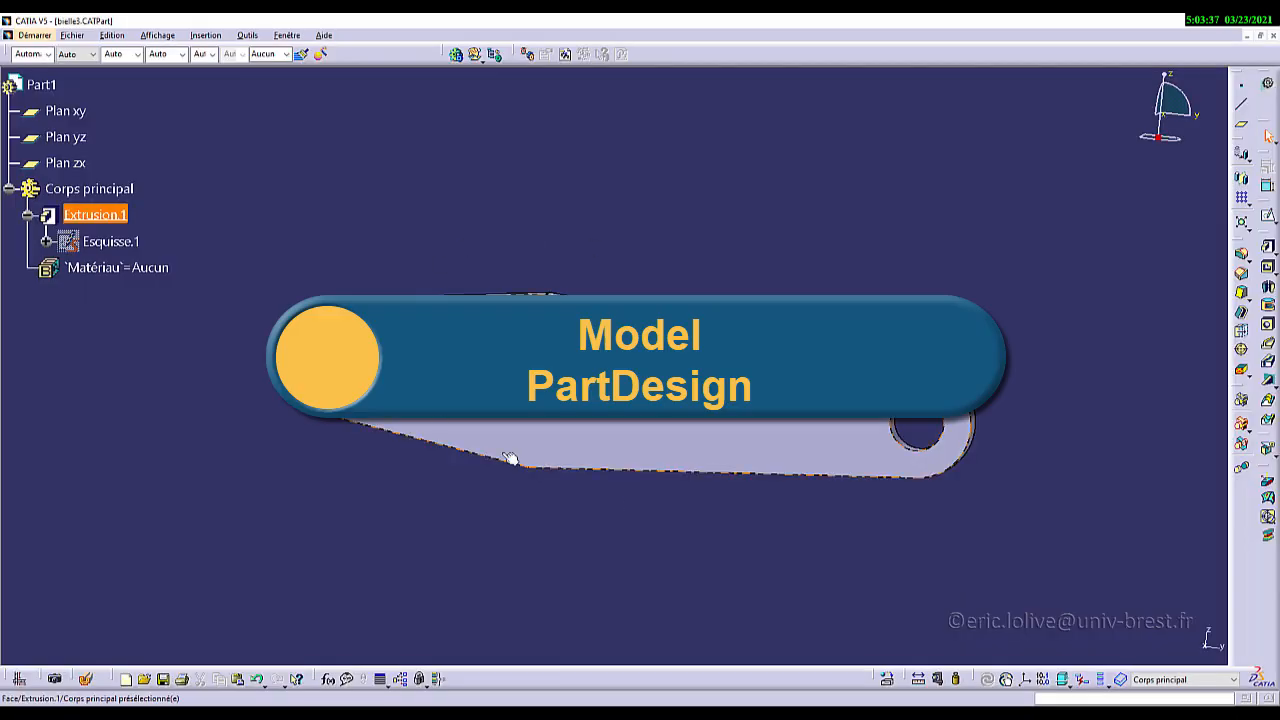
{"action": "double_click", "coordinate": [131, 244]}
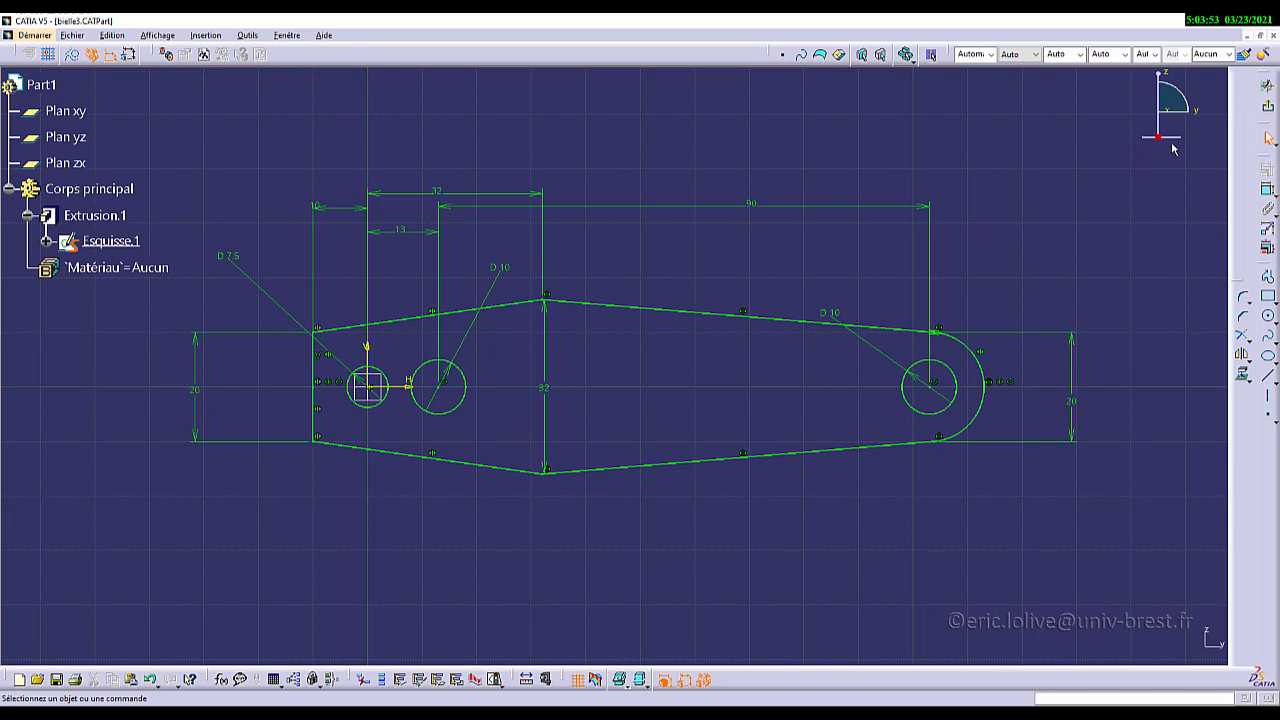
{"action": "left_click", "coordinate": [1269, 110]}
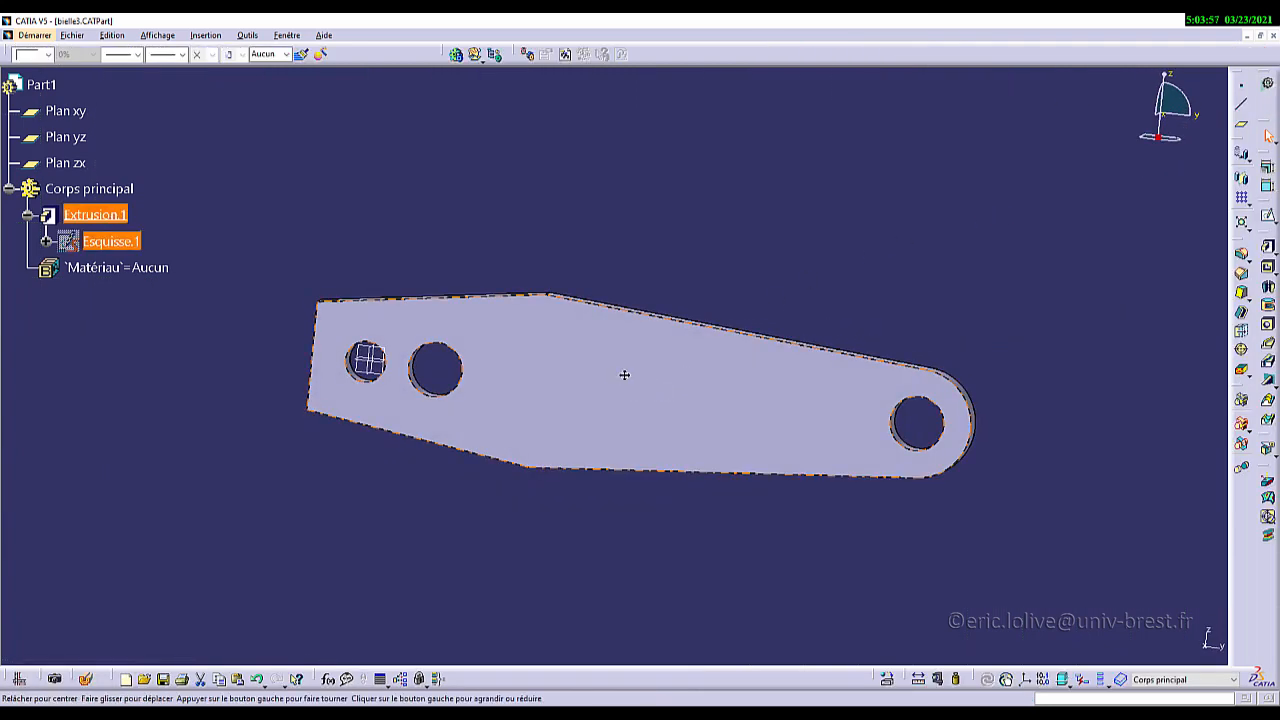
Step: Compare the orientation of the lever with part 3 in the system diagram of decolleteuse.pdf
{"action": "middle_click_drag", "start_coordinate": [624, 375], "coordinate": [620, 329]}
{"action": "key", "text": "alt+Tab"}
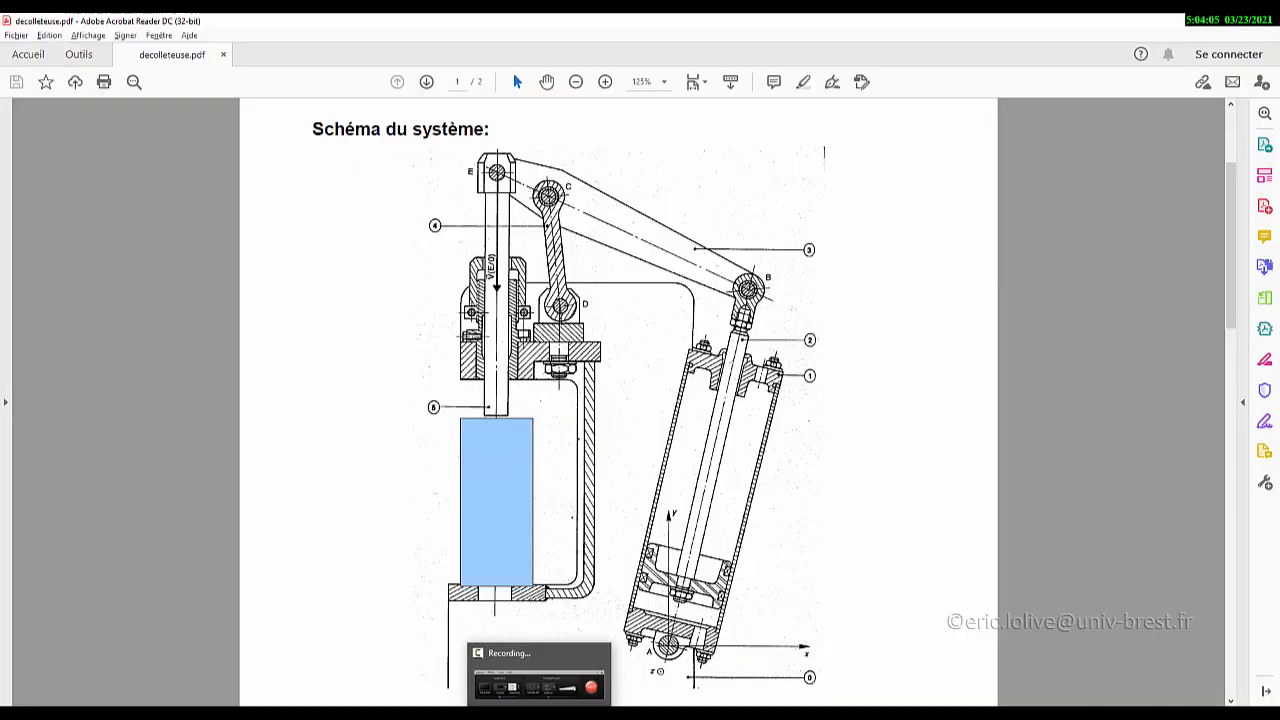
{"action": "left_click", "coordinate": [507, 715]}
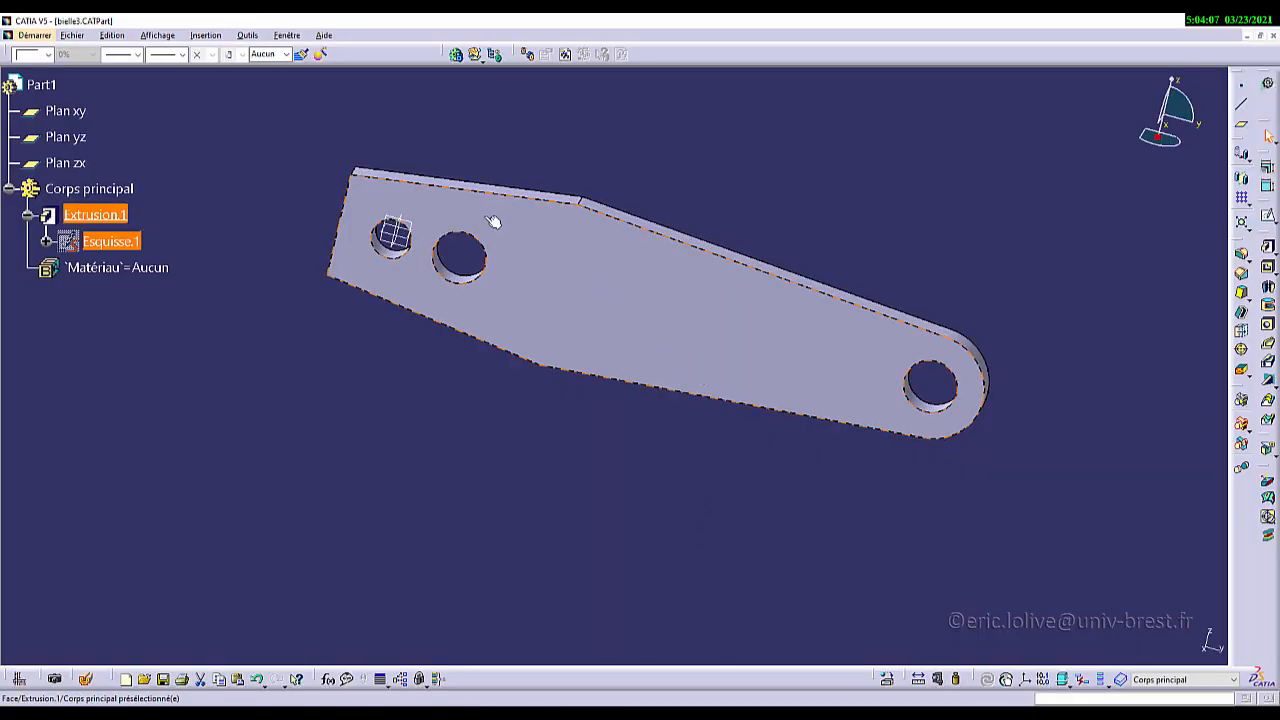
{"action": "middle_click_drag", "start_coordinate": [563, 395], "coordinate": [600, 335]}
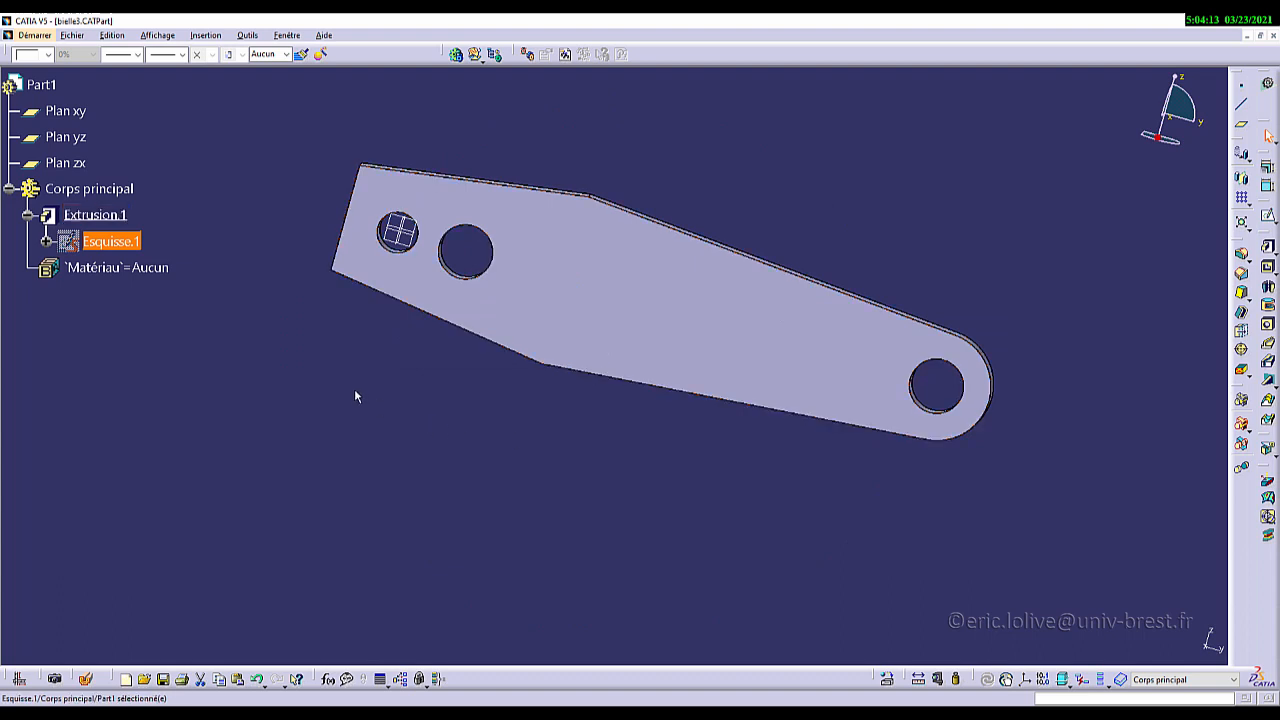
Step: Create a reference plane of type Entre midway between the two large faces of the lever, as central plane with ratio 0.5
{"action": "middle_click_drag", "start_coordinate": [333, 311], "coordinate": [666, 414]}
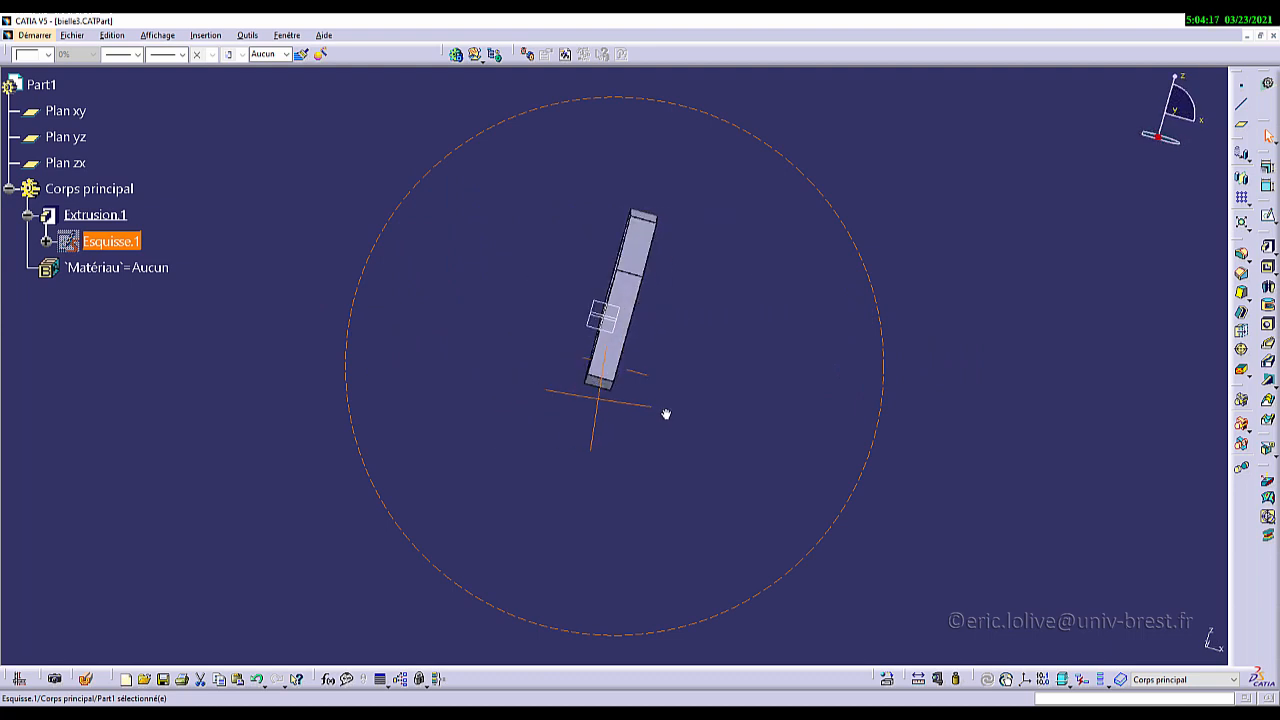
{"action": "mouse_move", "coordinate": [791, 293]}
{"action": "middle_mouse_down"}
{"action": "mouse_move", "coordinate": [720, 296]}
{"action": "mouse_move", "coordinate": [777, 283]}
{"action": "mouse_move", "coordinate": [767, 289]}
{"action": "middle_mouse_up"}
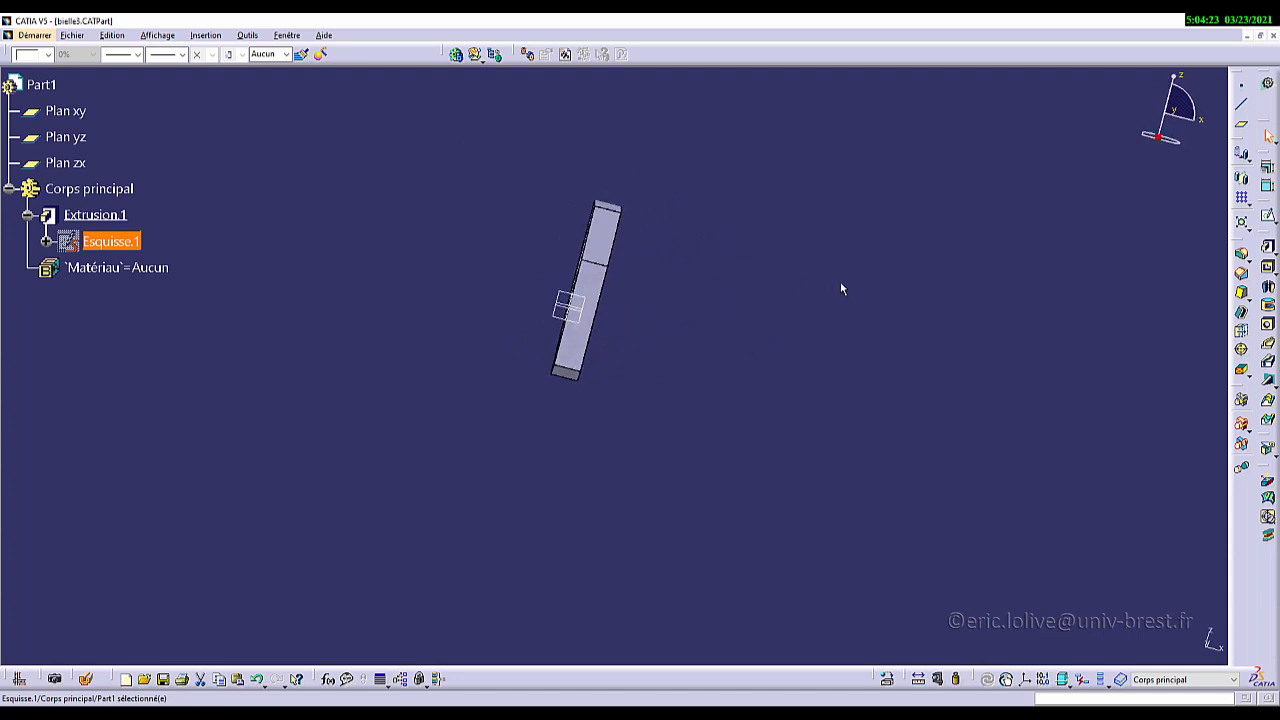
{"action": "left_click", "coordinate": [1241, 124]}
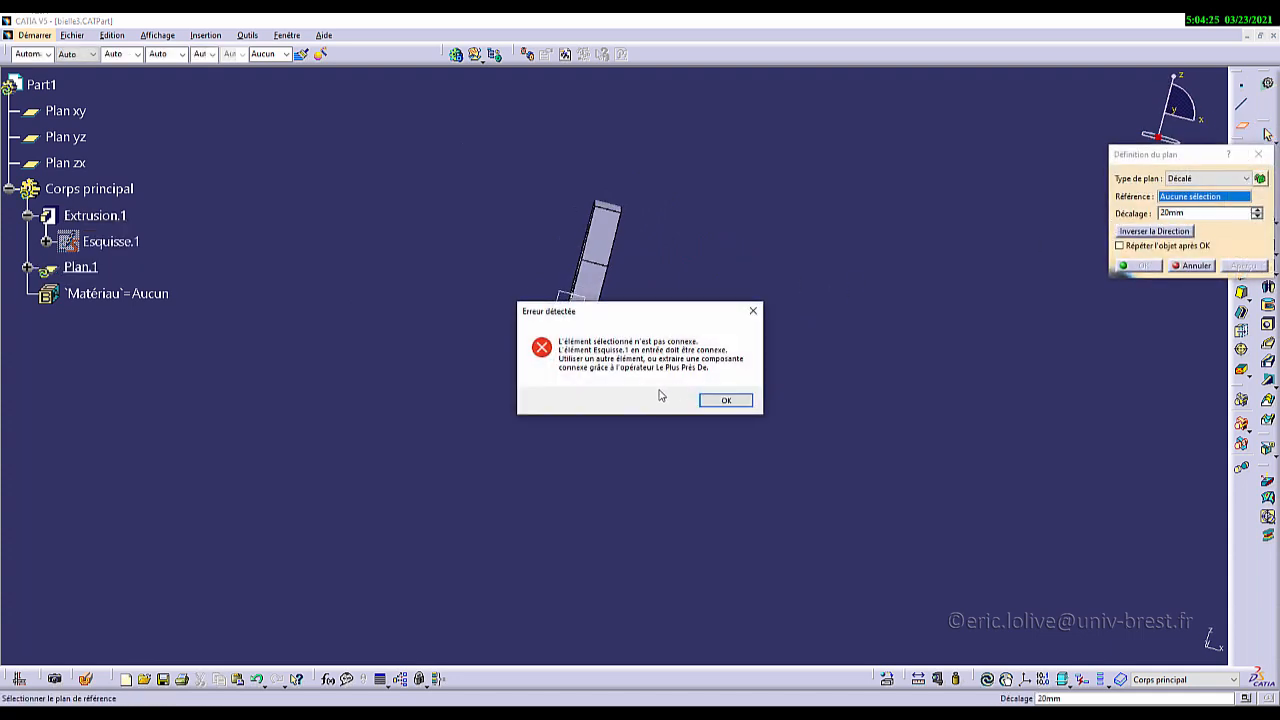
{"action": "left_click", "coordinate": [727, 400]}
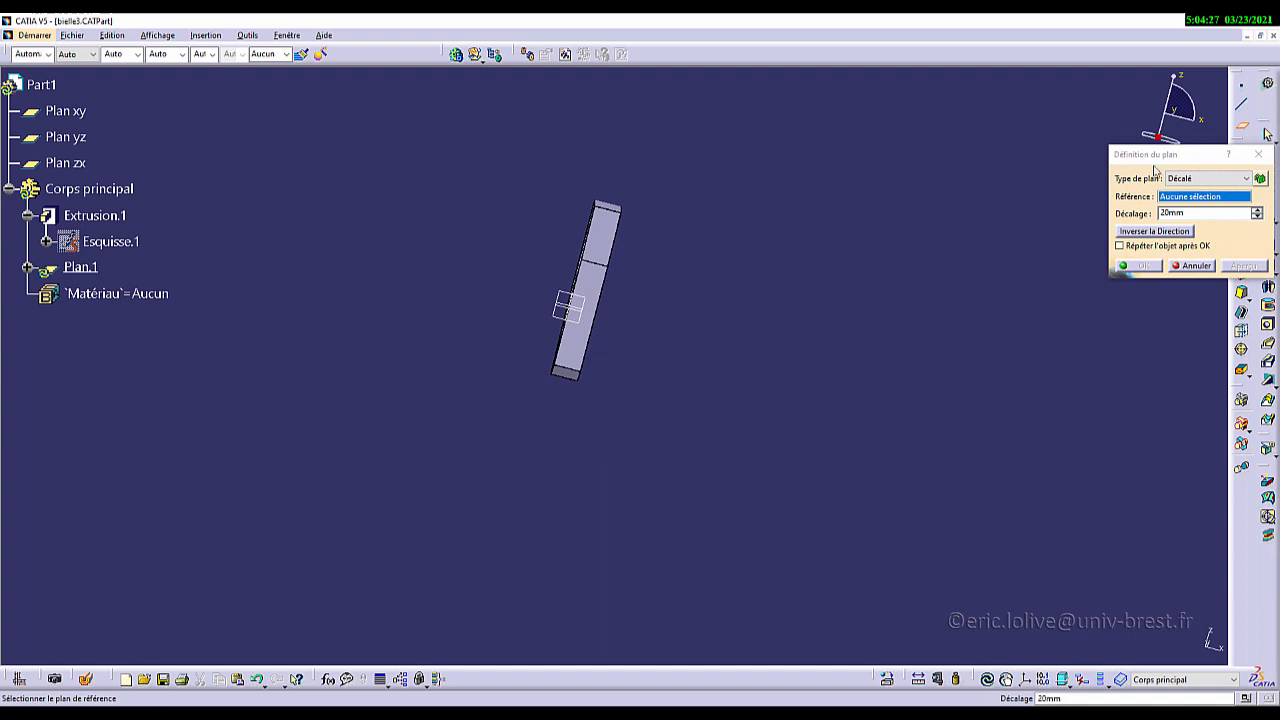
{"action": "left_click_drag", "start_coordinate": [1135, 156], "coordinate": [945, 137]}
{"action": "left_click", "coordinate": [1005, 160]}
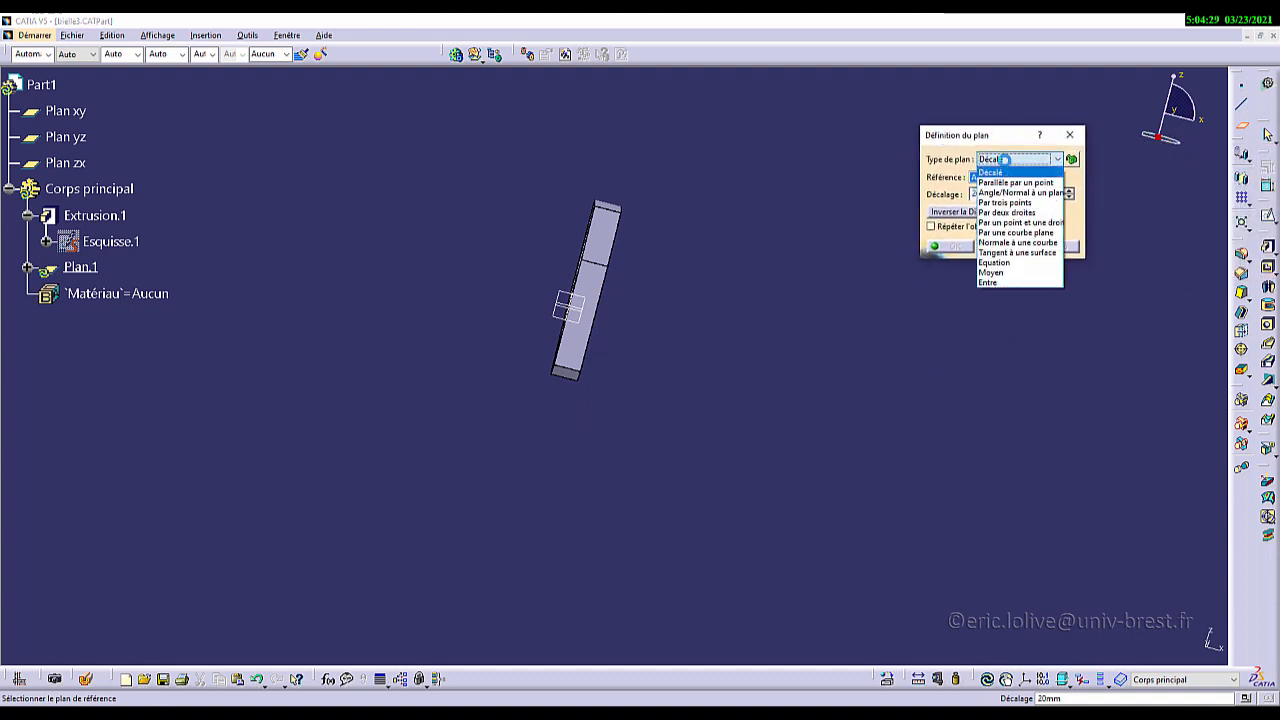
{"action": "left_click", "coordinate": [996, 284]}
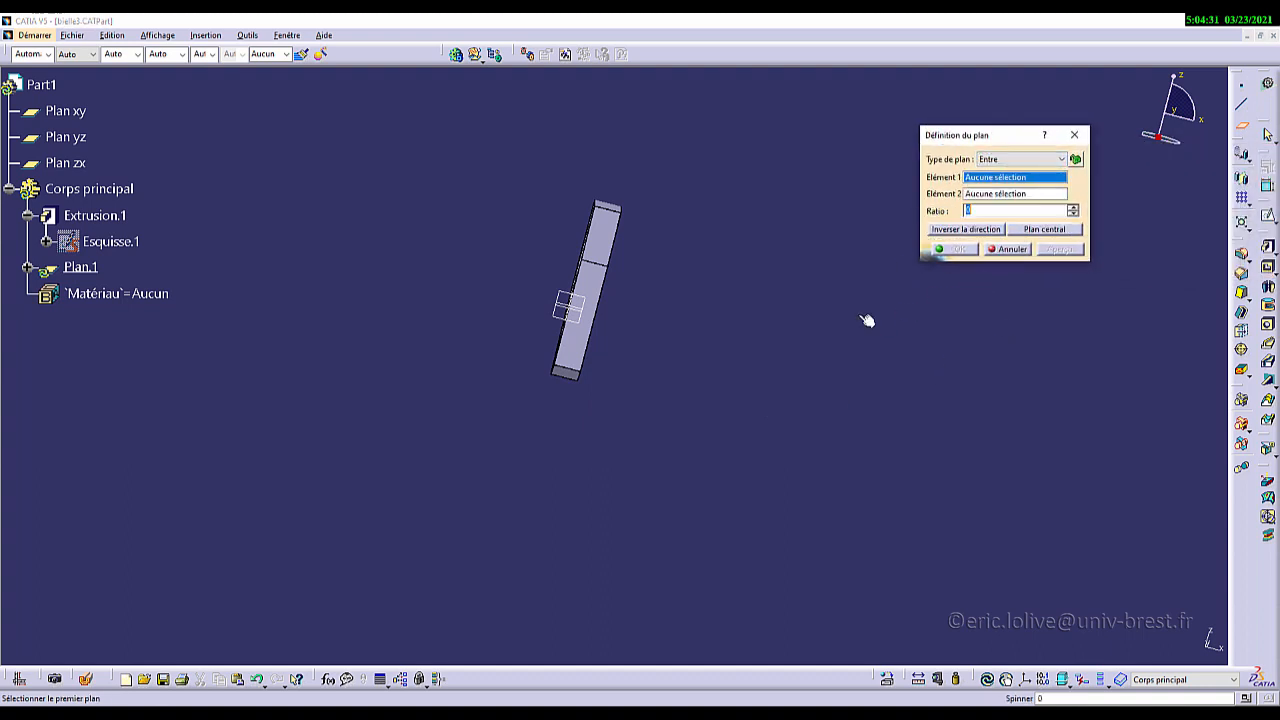
{"action": "middle_click_drag", "start_coordinate": [763, 288], "coordinate": [645, 283]}
{"action": "left_click", "coordinate": [630, 281]}
{"action": "middle_click_drag", "start_coordinate": [503, 265], "coordinate": [590, 277]}
{"action": "left_click", "coordinate": [594, 276]}
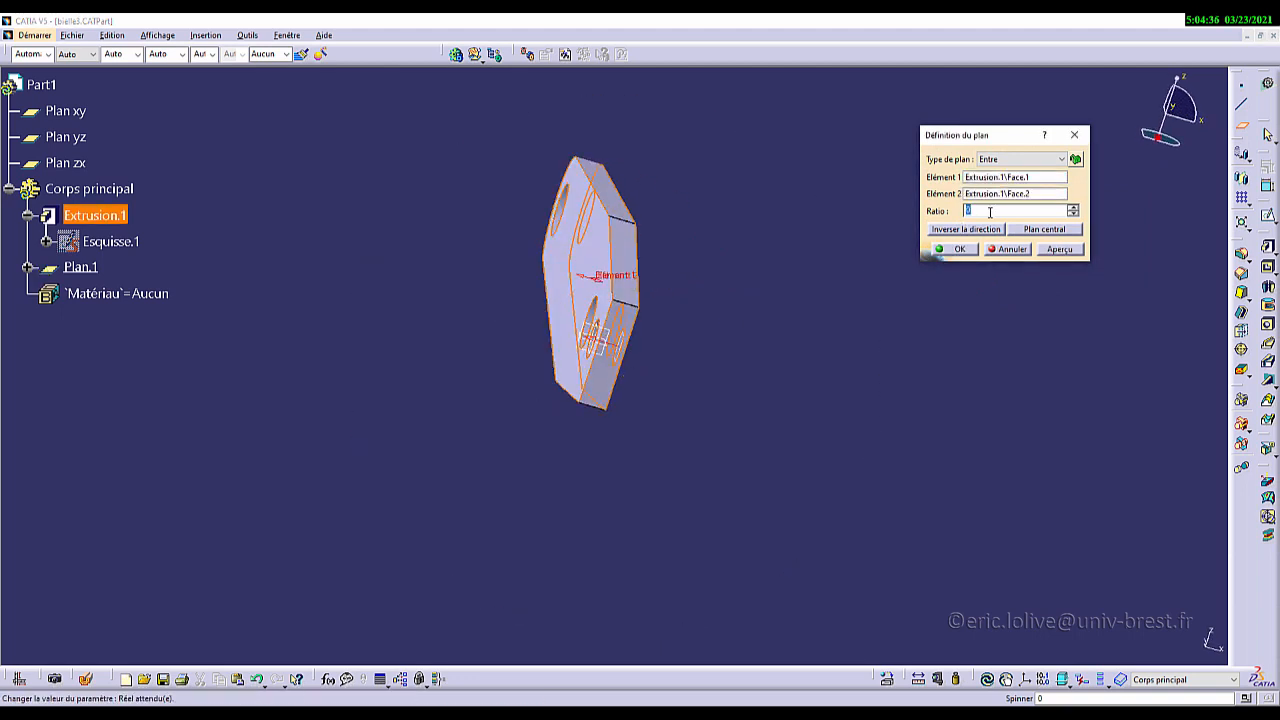
{"action": "left_click", "coordinate": [1042, 230]}
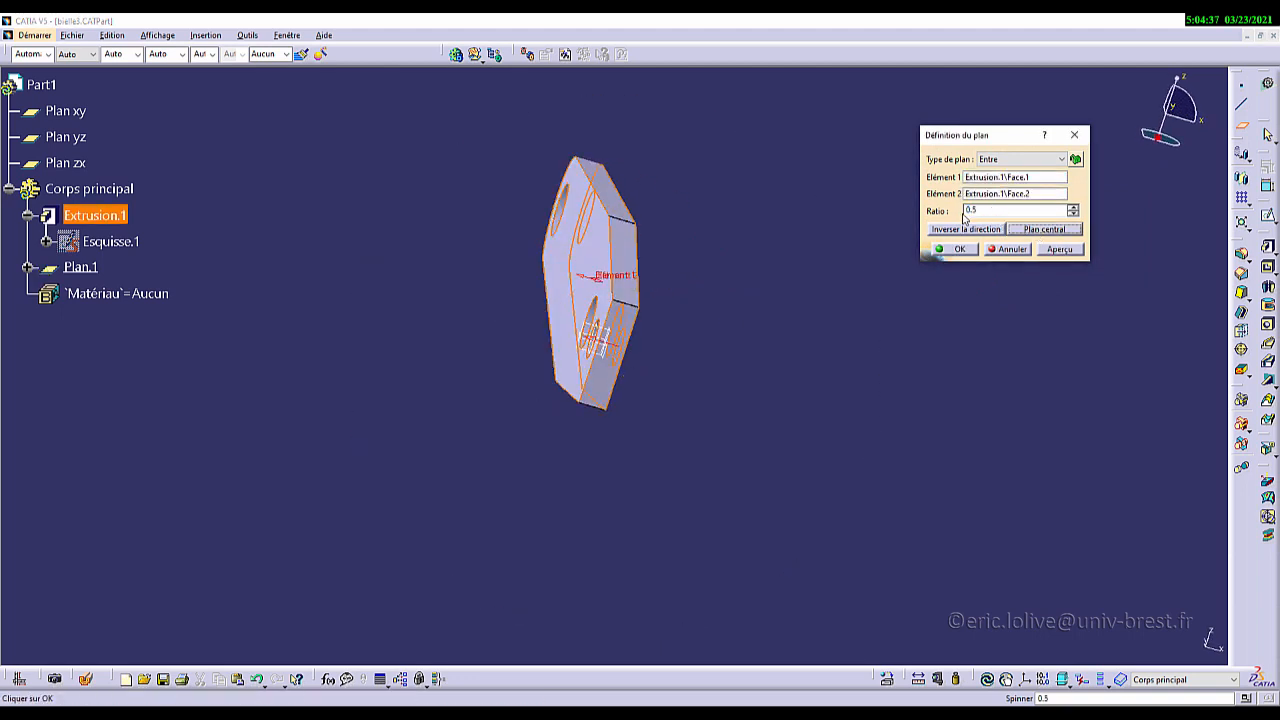
{"action": "left_click", "coordinate": [952, 249]}
Step: Change the colour of the mid-plane Plan.1 to blue
{"action": "middle_click_drag", "start_coordinate": [805, 436], "coordinate": [600, 415]}
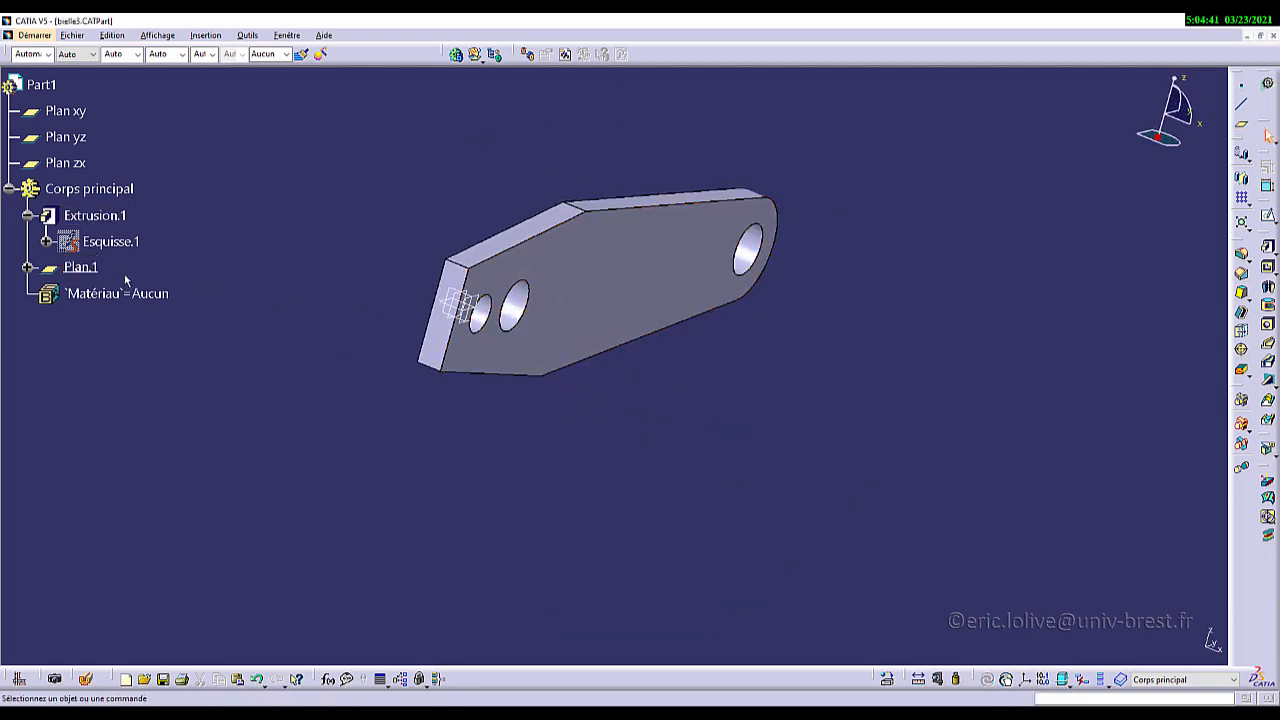
{"action": "left_click", "coordinate": [80, 266]}
{"action": "middle_click_drag", "start_coordinate": [743, 351], "coordinate": [645, 308]}
{"action": "left_click", "coordinate": [47, 55]}
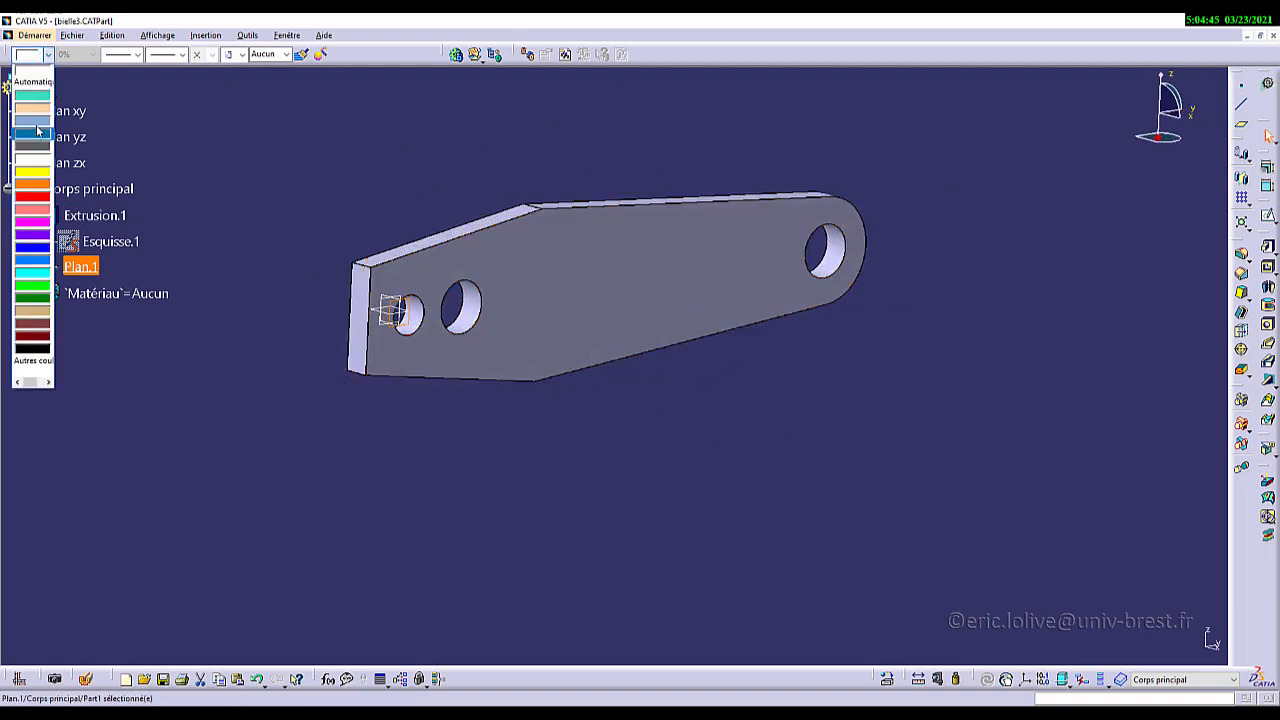
{"action": "left_click", "coordinate": [39, 130]}
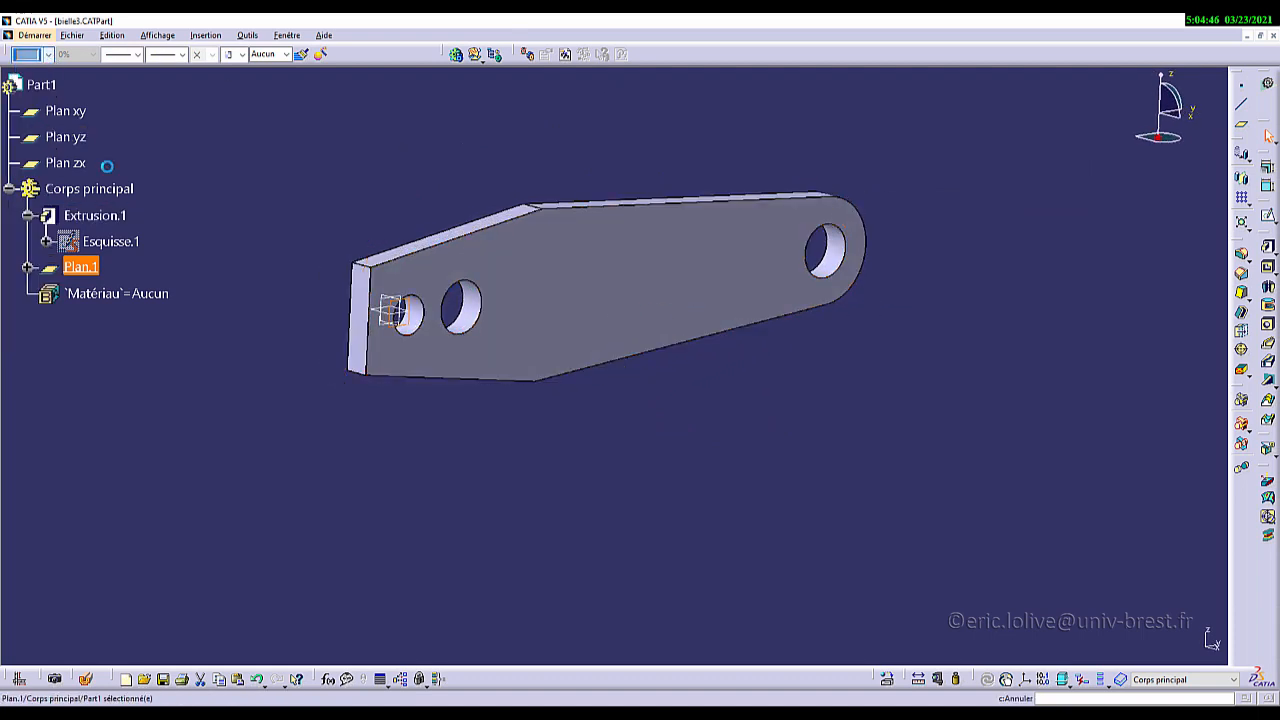
{"action": "left_click", "coordinate": [389, 310]}
Step: Open a new sketch on the blue mid-plane of the lever
{"action": "middle_click_drag", "start_coordinate": [528, 477], "coordinate": [500, 452]}
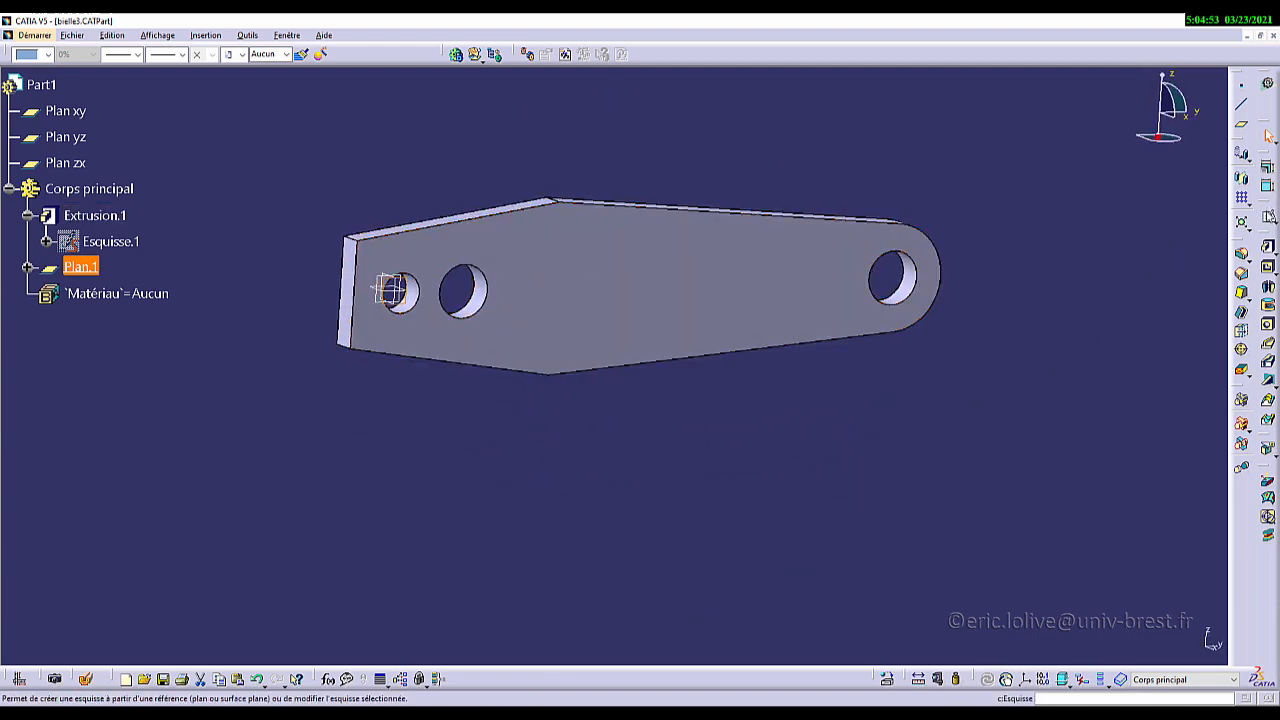
{"action": "left_click", "coordinate": [1267, 216]}
{"action": "left_click", "coordinate": [390, 289]}
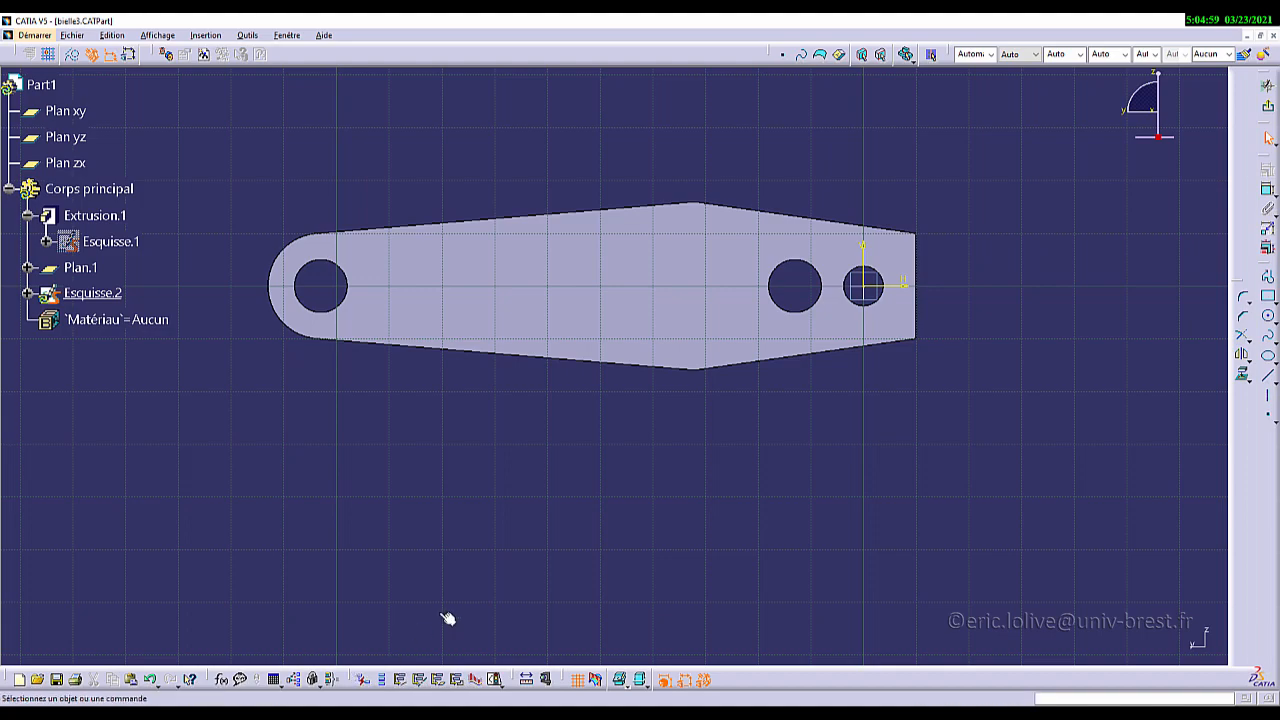
Step: Orient the lever as in the system diagram and check its joints against the decolleteuse.pdf drawing
{"action": "mouse_move", "coordinate": [943, 363]}
{"action": "middle_mouse_down"}
{"action": "mouse_move", "coordinate": [334, 363]}
{"action": "mouse_move", "coordinate": [403, 380]}
{"action": "middle_mouse_up"}
{"action": "middle_click_drag", "start_coordinate": [737, 460], "coordinate": [820, 462]}
{"action": "middle_click_drag", "start_coordinate": [797, 445], "coordinate": [673, 388]}
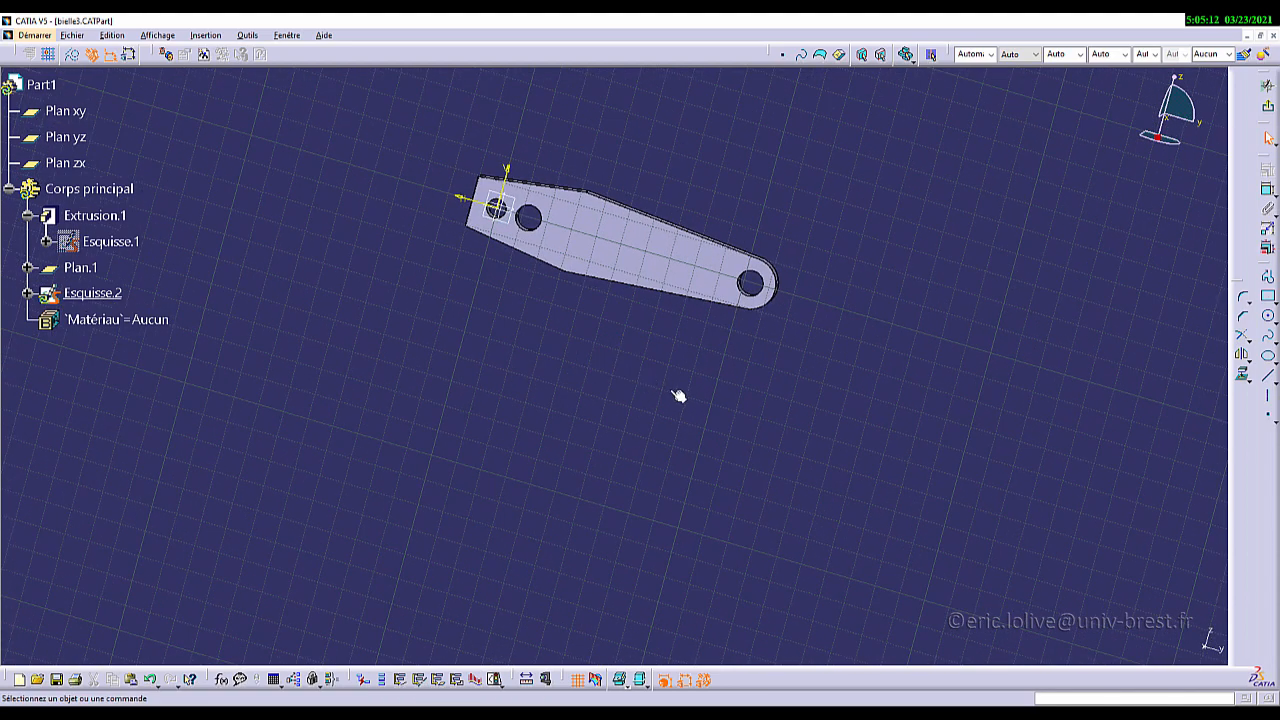
{"action": "key", "text": "alt+Tab"}
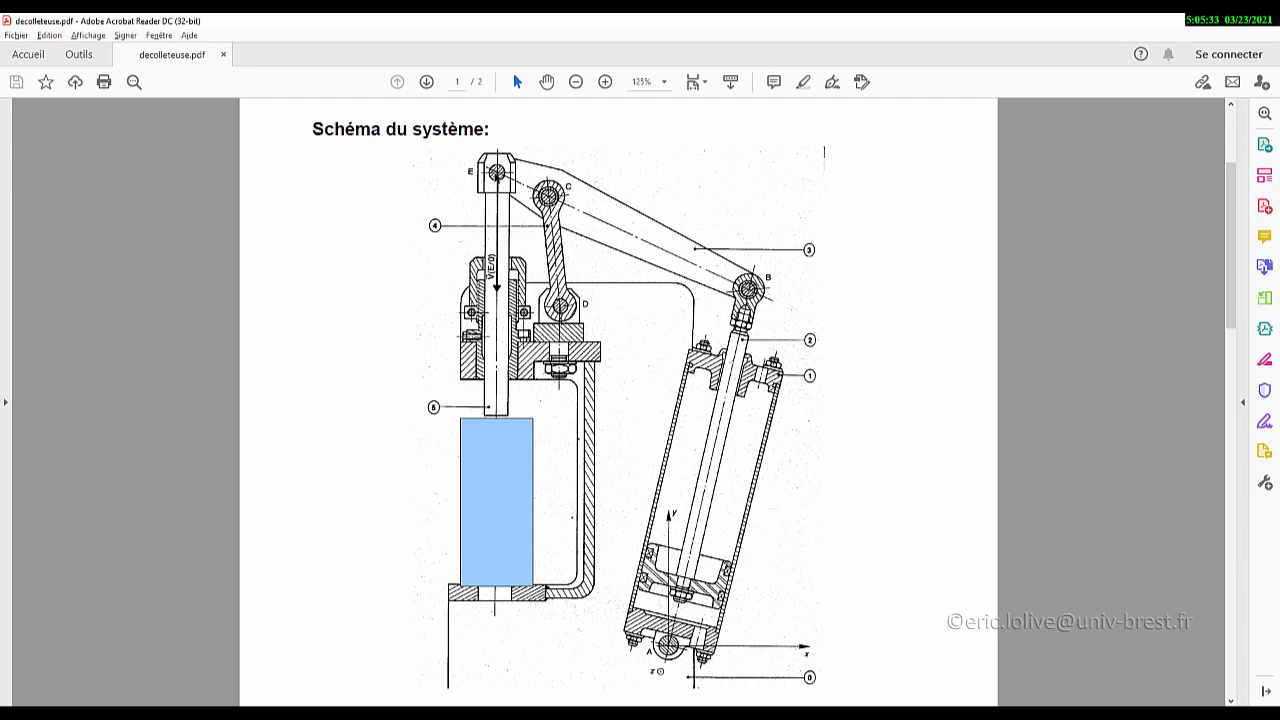
{"action": "key", "text": "alt+Tab"}
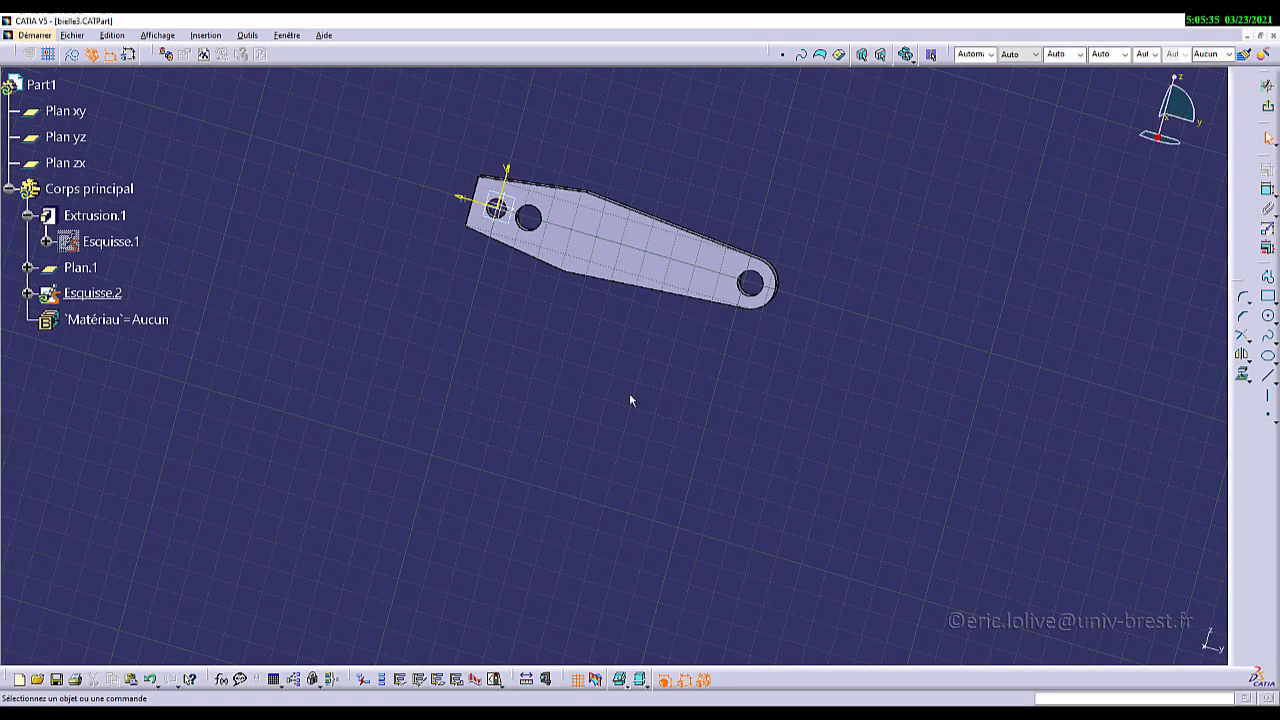
Step: Sketch three lines fanning upward from one common point below the lever, and shift that common point slightly upward
{"action": "left_click", "coordinate": [1272, 378]}
{"action": "left_click", "coordinate": [479, 380]}
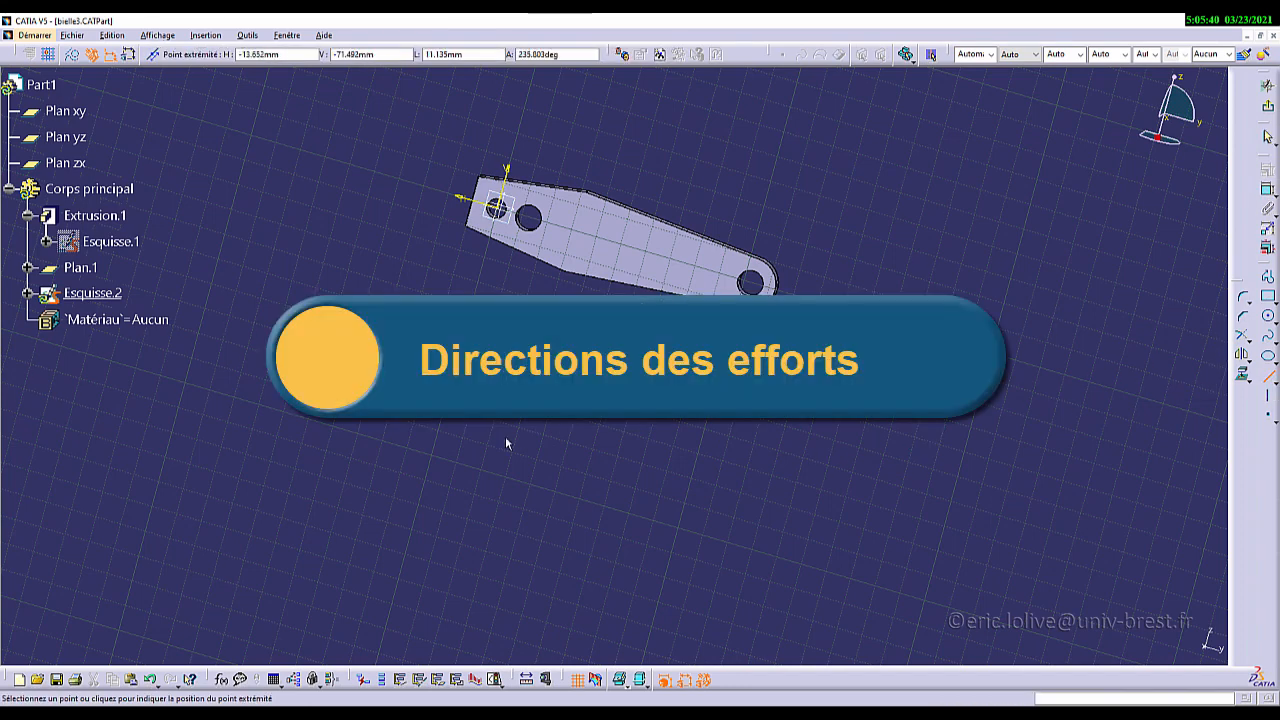
{"action": "left_click", "coordinate": [518, 532]}
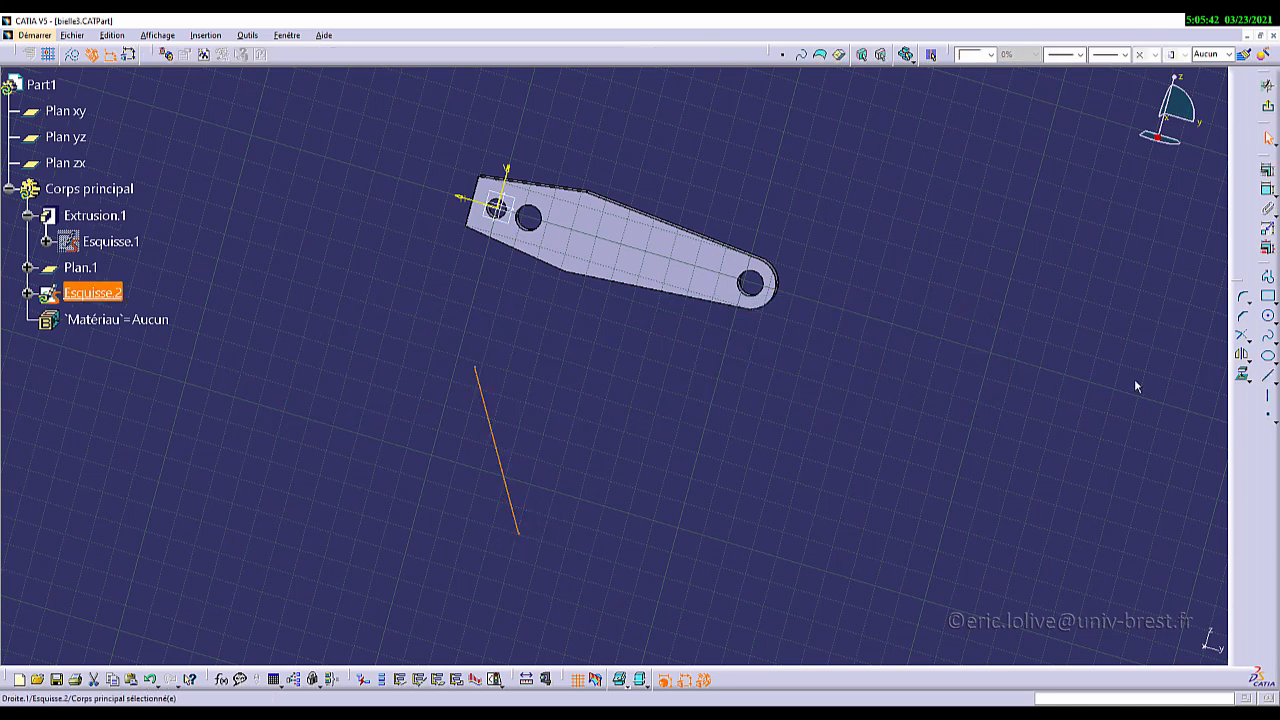
{"action": "left_click", "coordinate": [1269, 376]}
{"action": "left_click", "coordinate": [518, 532]}
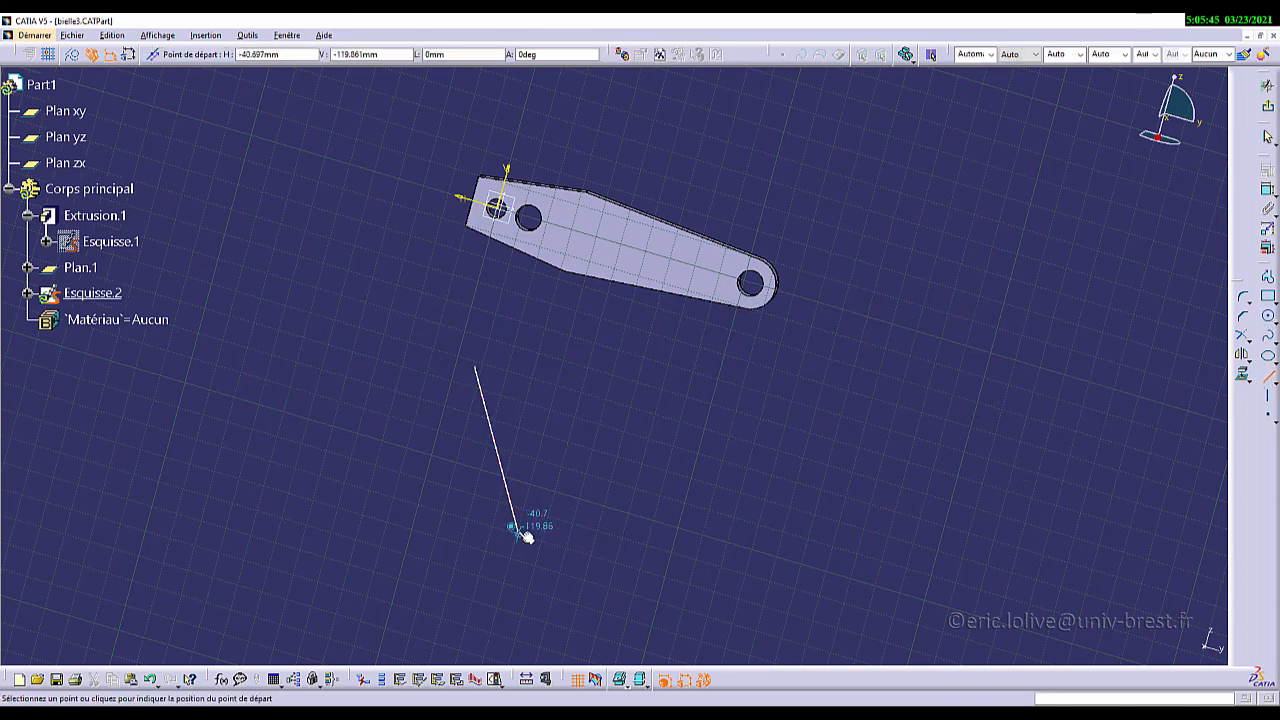
{"action": "left_click", "coordinate": [555, 384]}
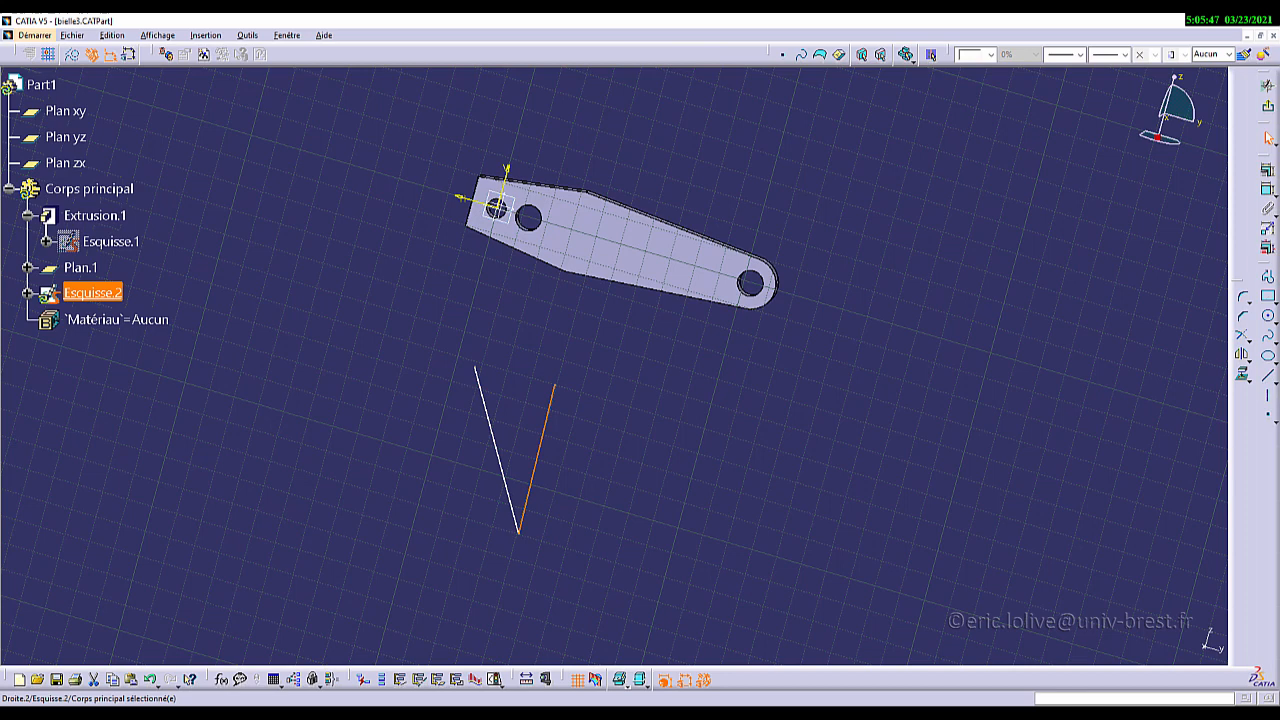
{"action": "left_click", "coordinate": [1269, 376]}
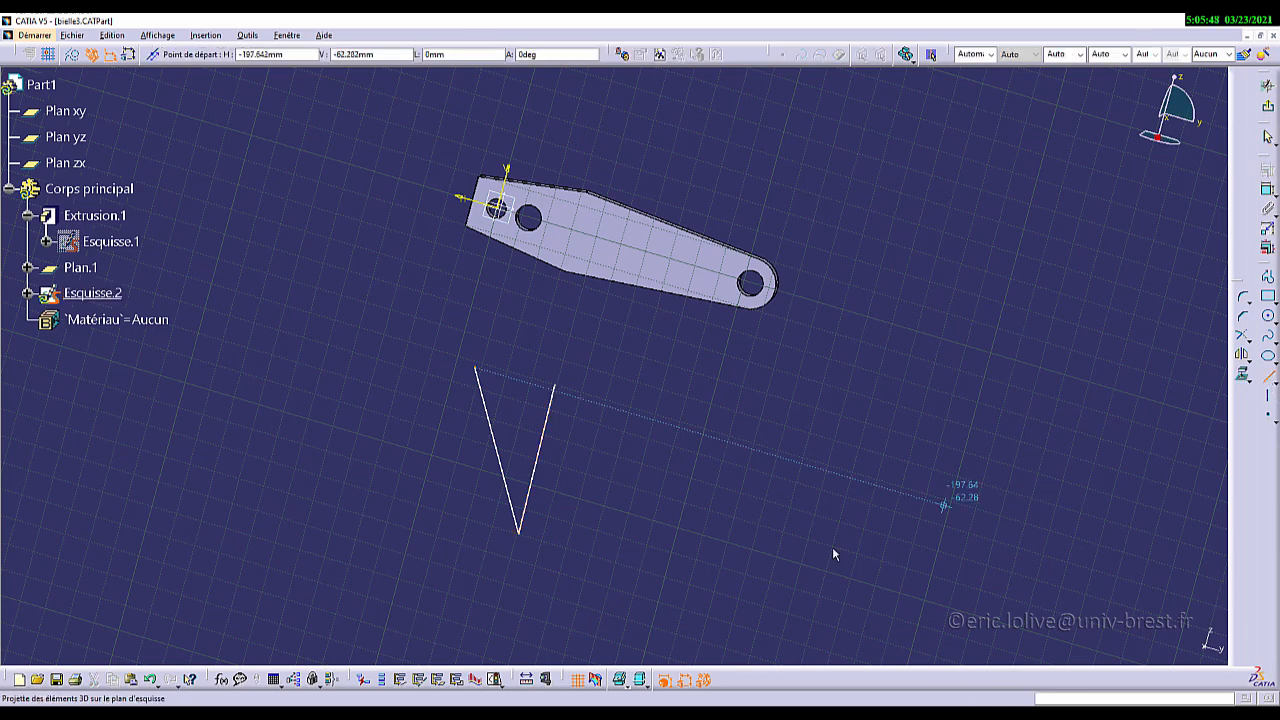
{"action": "left_click", "coordinate": [518, 532]}
{"action": "left_click", "coordinate": [648, 434]}
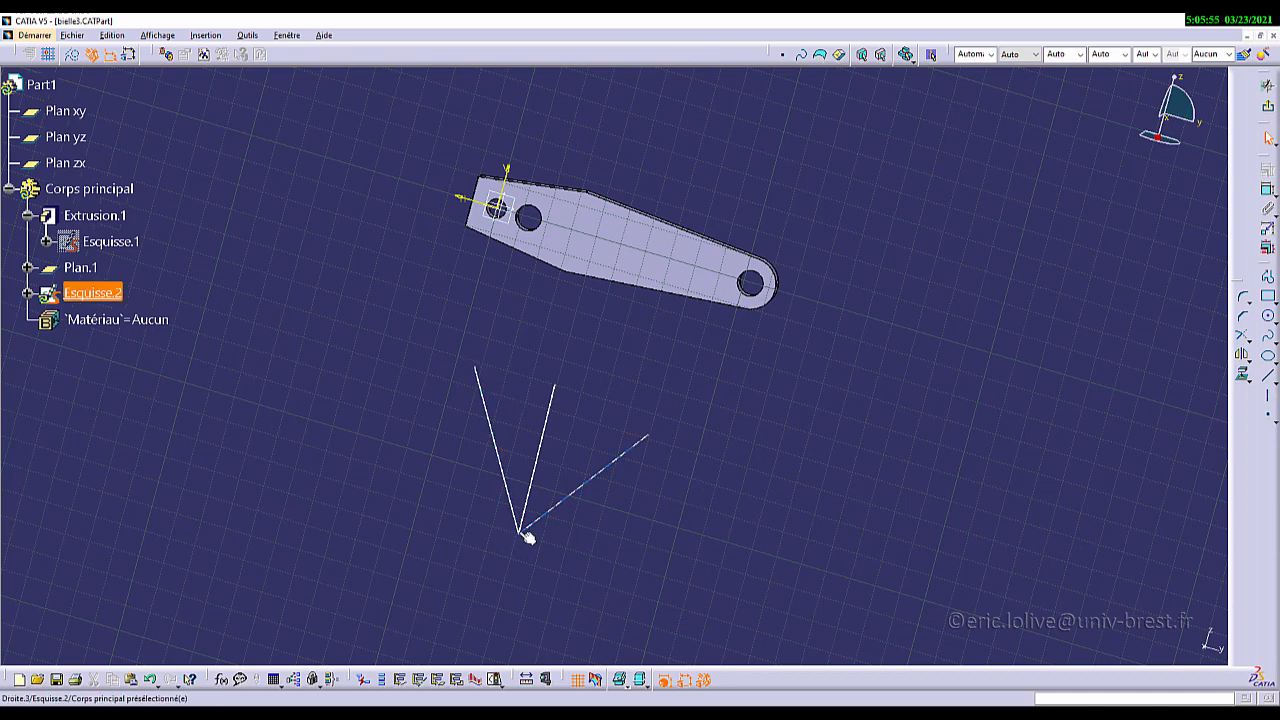
{"action": "mouse_move", "coordinate": [527, 537]}
{"action": "left_mouse_down"}
{"action": "mouse_move", "coordinate": [510, 521]}
{"action": "mouse_move", "coordinate": [528, 517]}
{"action": "left_mouse_up"}
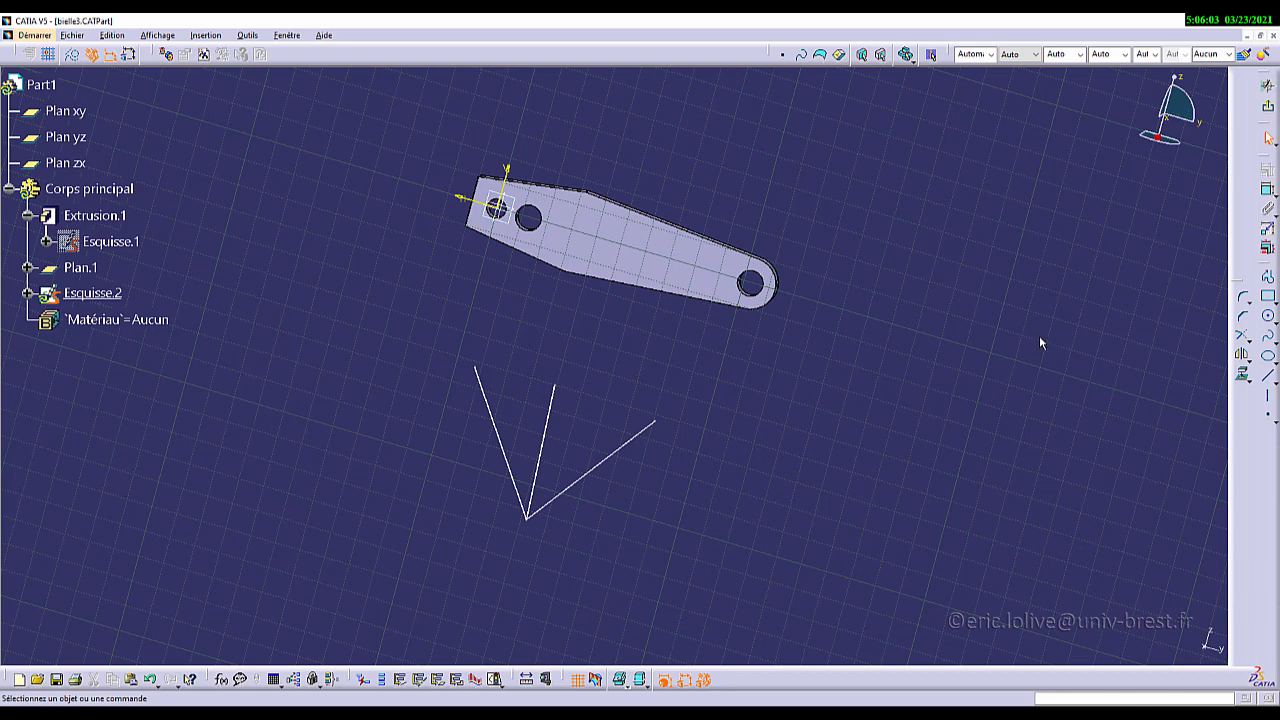
Step: Constrain the free end of the rightmost line to be concentric with the hole at the lever's rounded end
{"action": "left_click", "coordinate": [1269, 191]}
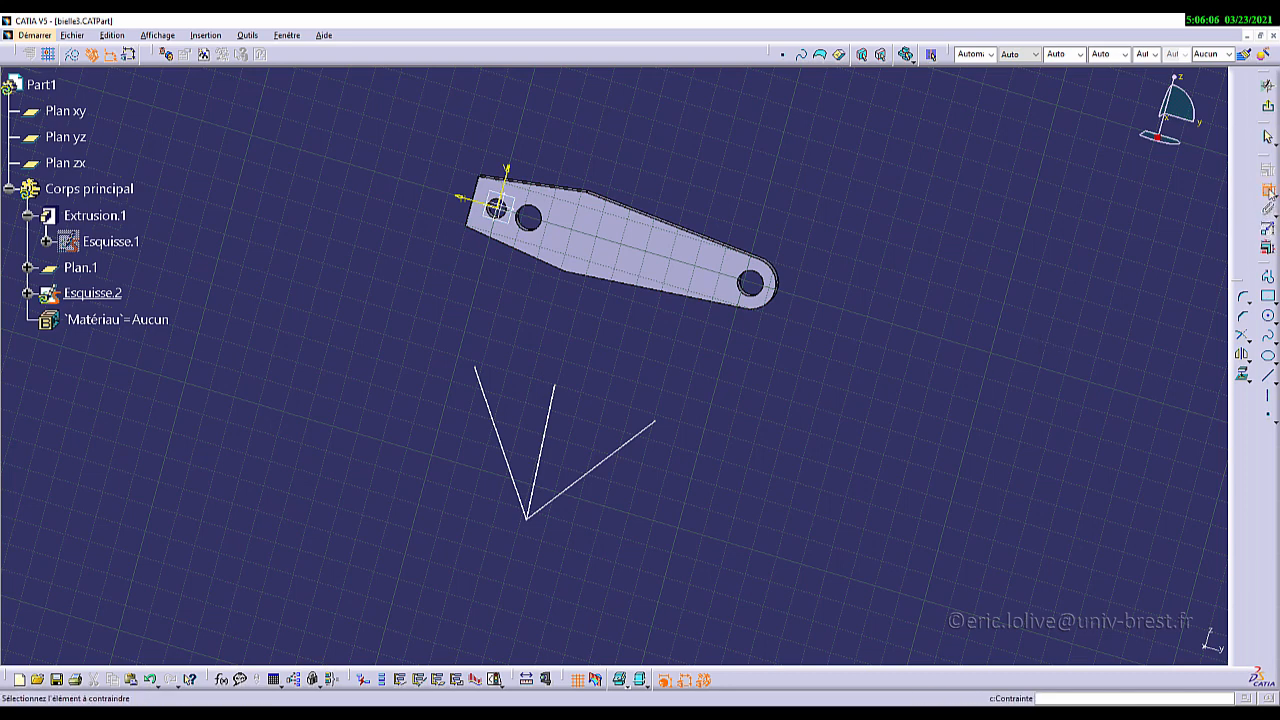
{"action": "left_click", "coordinate": [663, 425]}
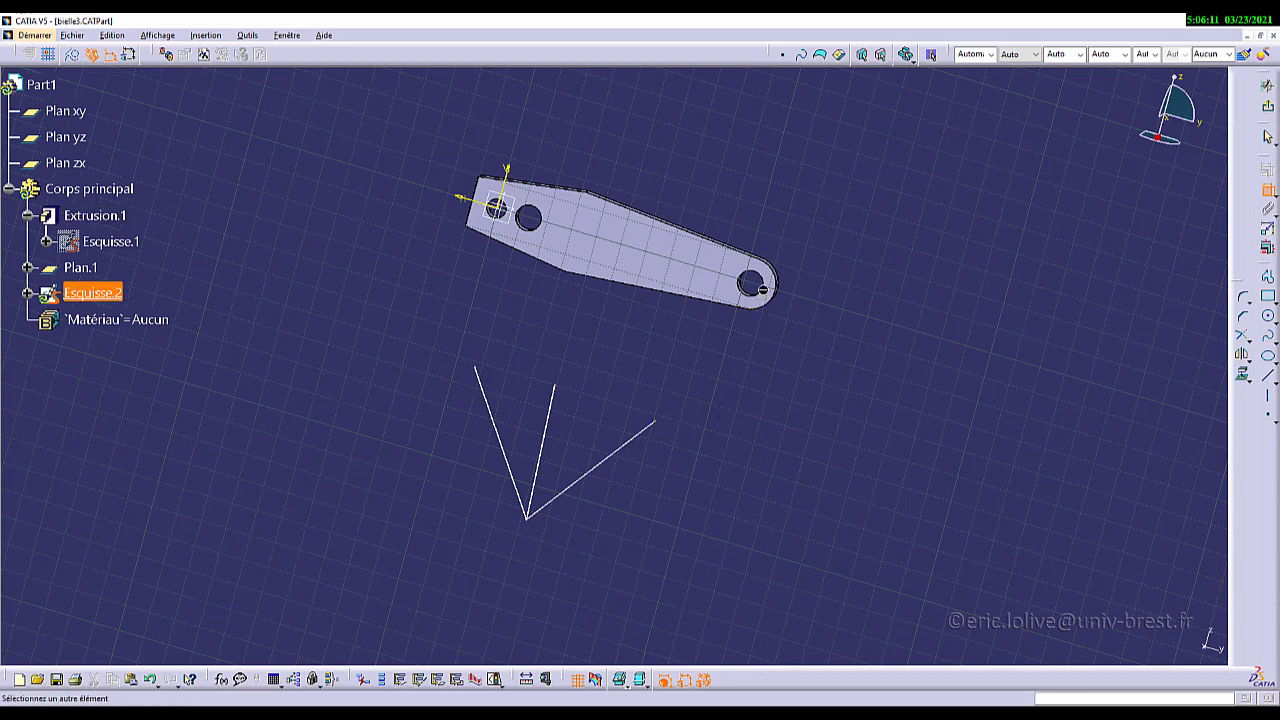
{"action": "left_click", "coordinate": [763, 289]}
{"action": "right_click", "coordinate": [870, 285]}
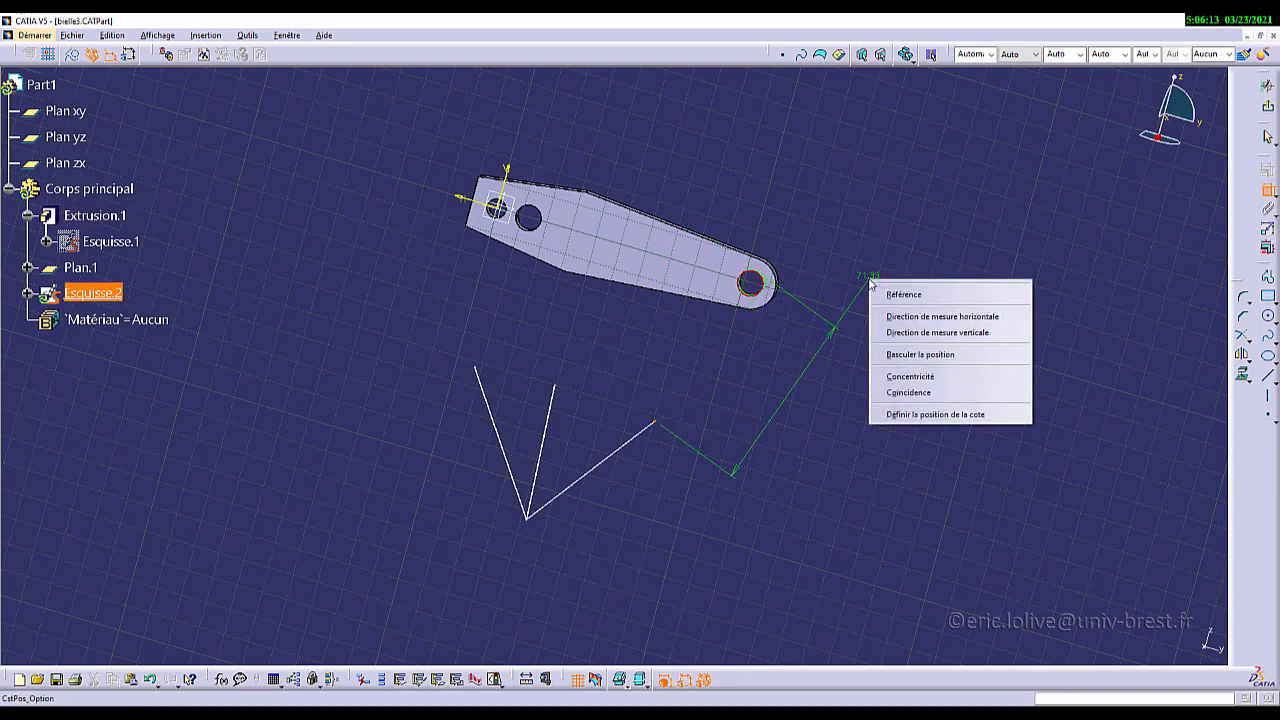
{"action": "left_click", "coordinate": [926, 381]}
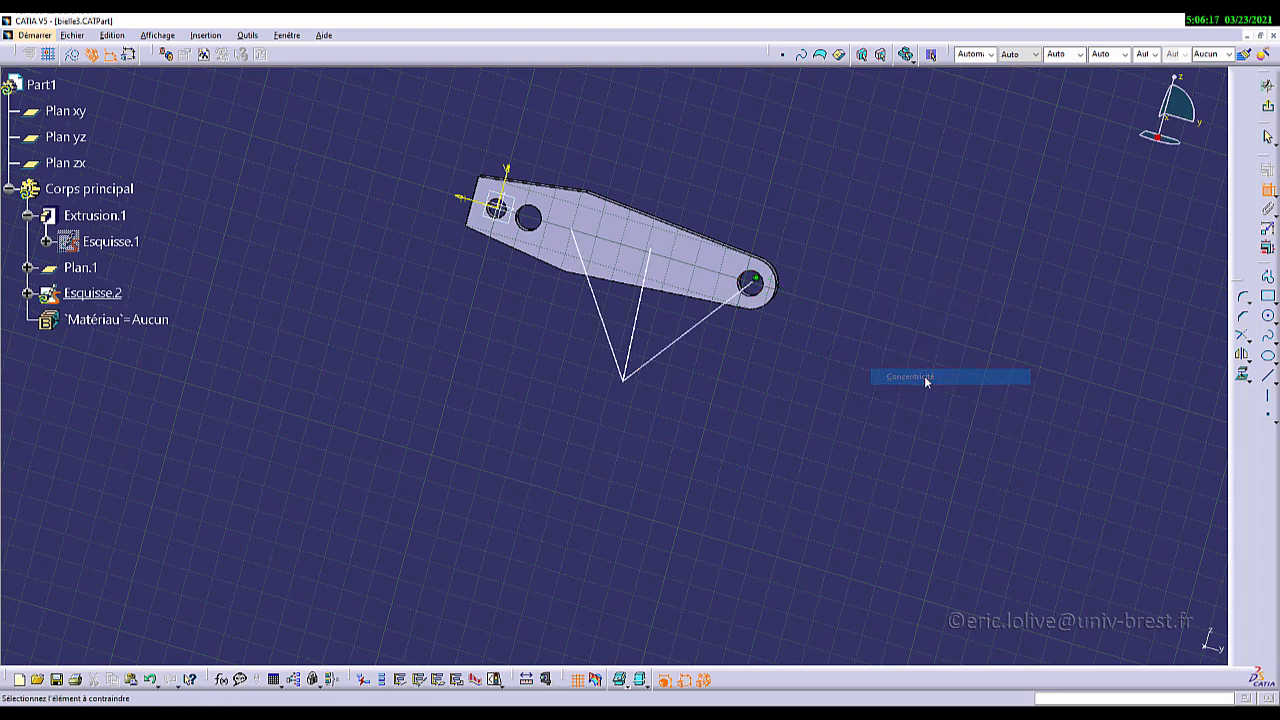
Step: Constrain the free end of the middle line to be concentric with the second hole from the lever's squared end
{"action": "left_click", "coordinate": [654, 251]}
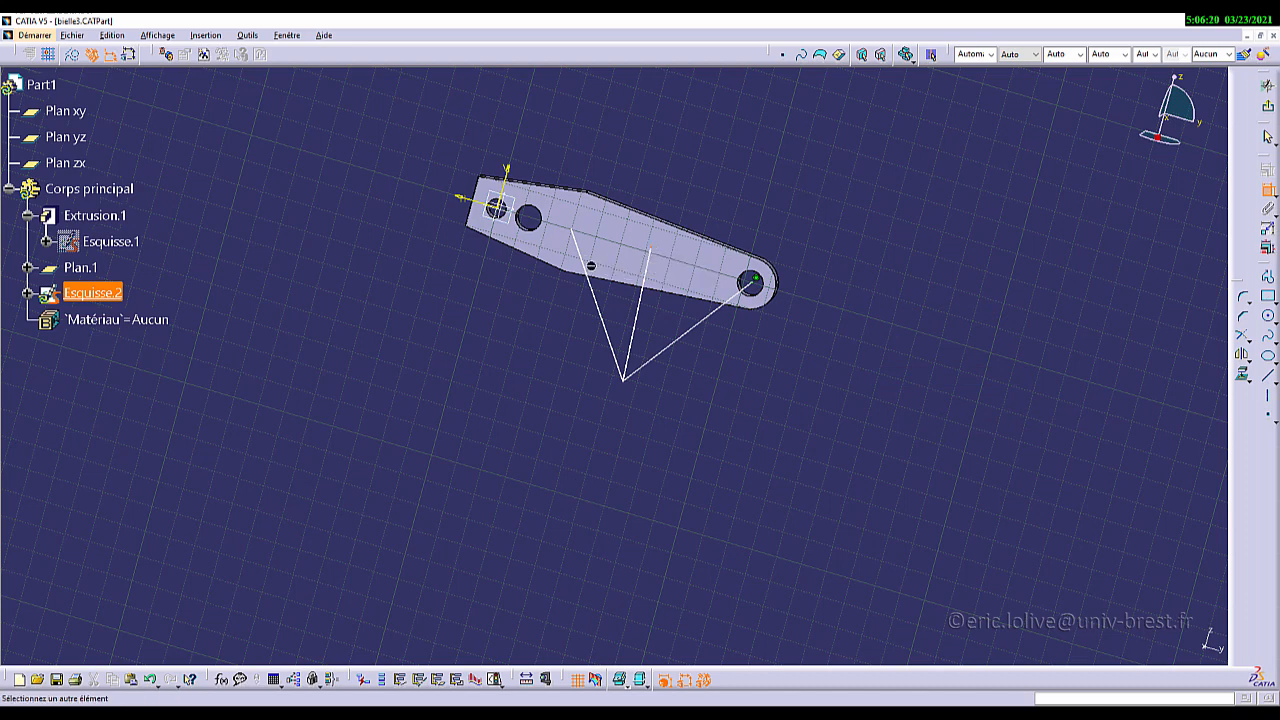
{"action": "left_click", "coordinate": [541, 220]}
{"action": "right_click", "coordinate": [664, 183]}
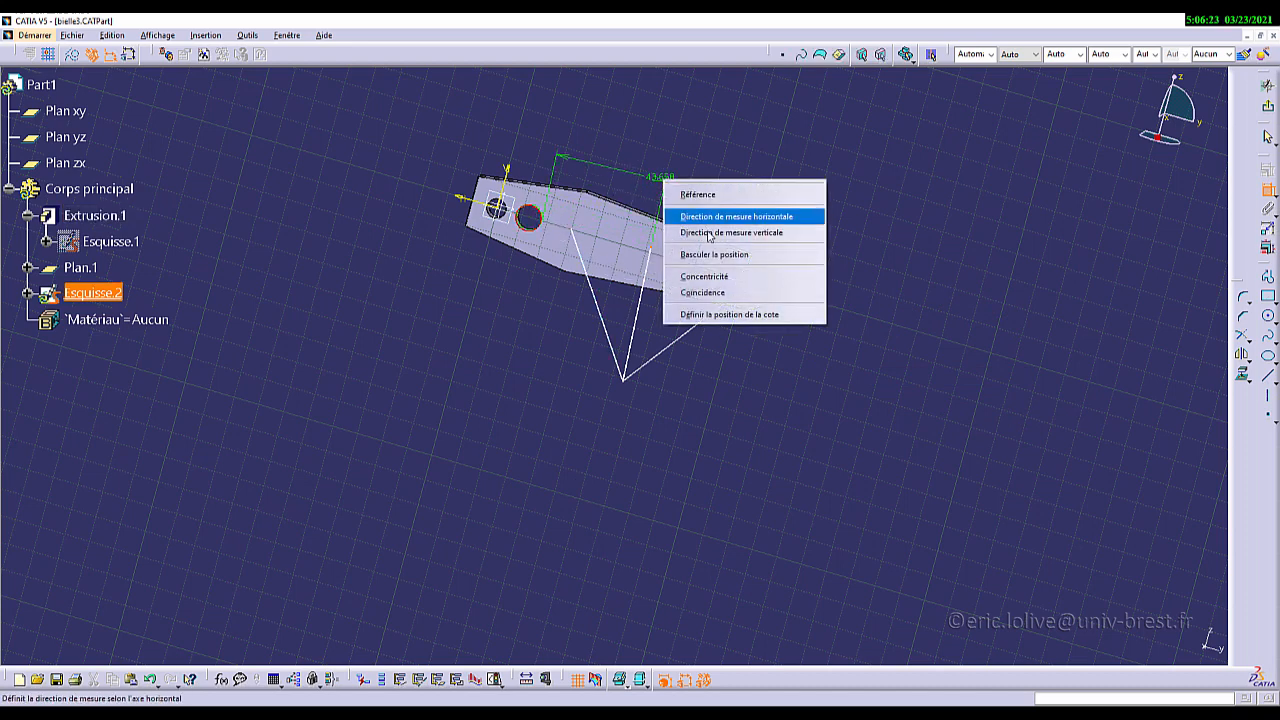
{"action": "left_click", "coordinate": [720, 278]}
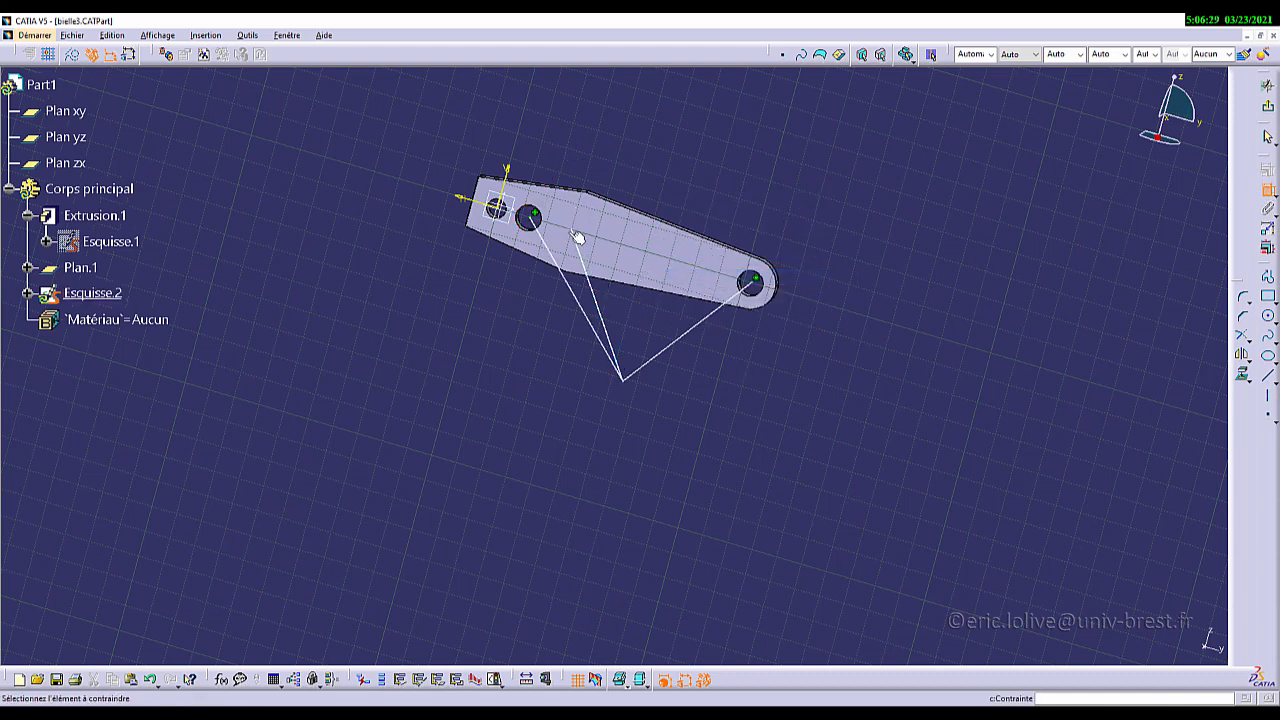
Step: Constrain the free end of the remaining line to be concentric with the hole at the sketch origin
{"action": "left_click", "coordinate": [496, 213]}
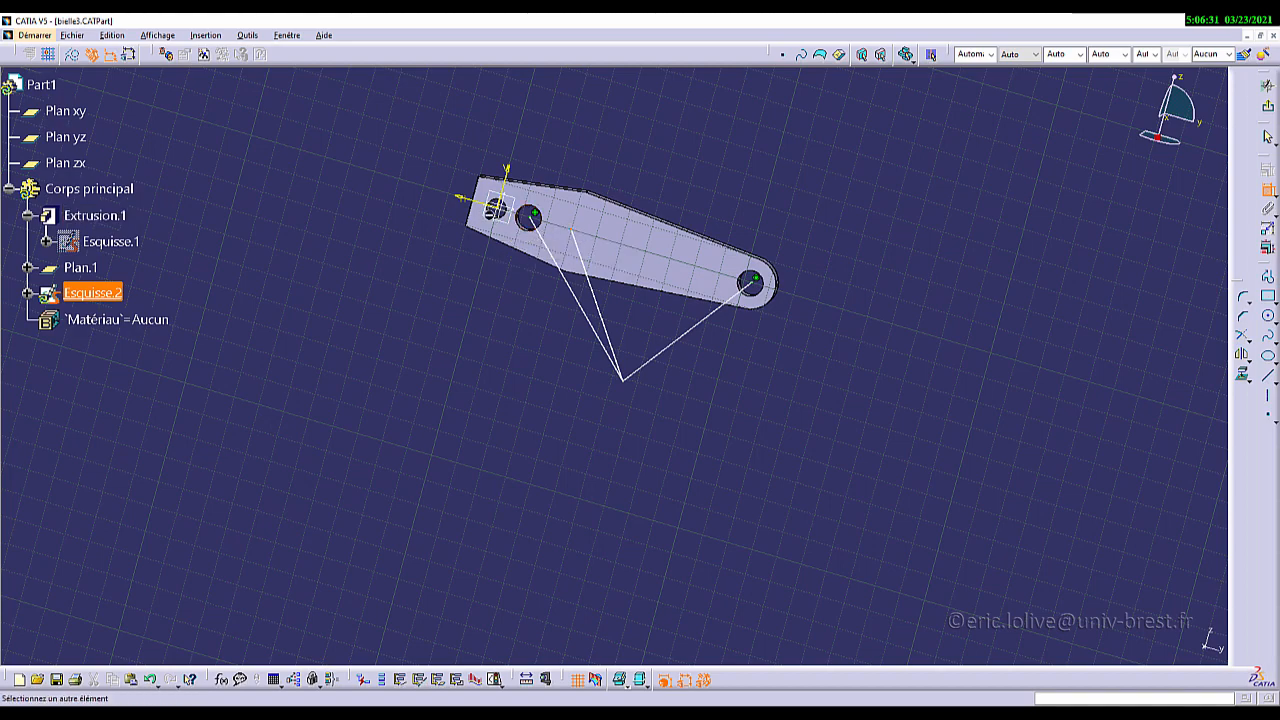
{"action": "middle_click_drag", "start_coordinate": [496, 213], "coordinate": [597, 354]}
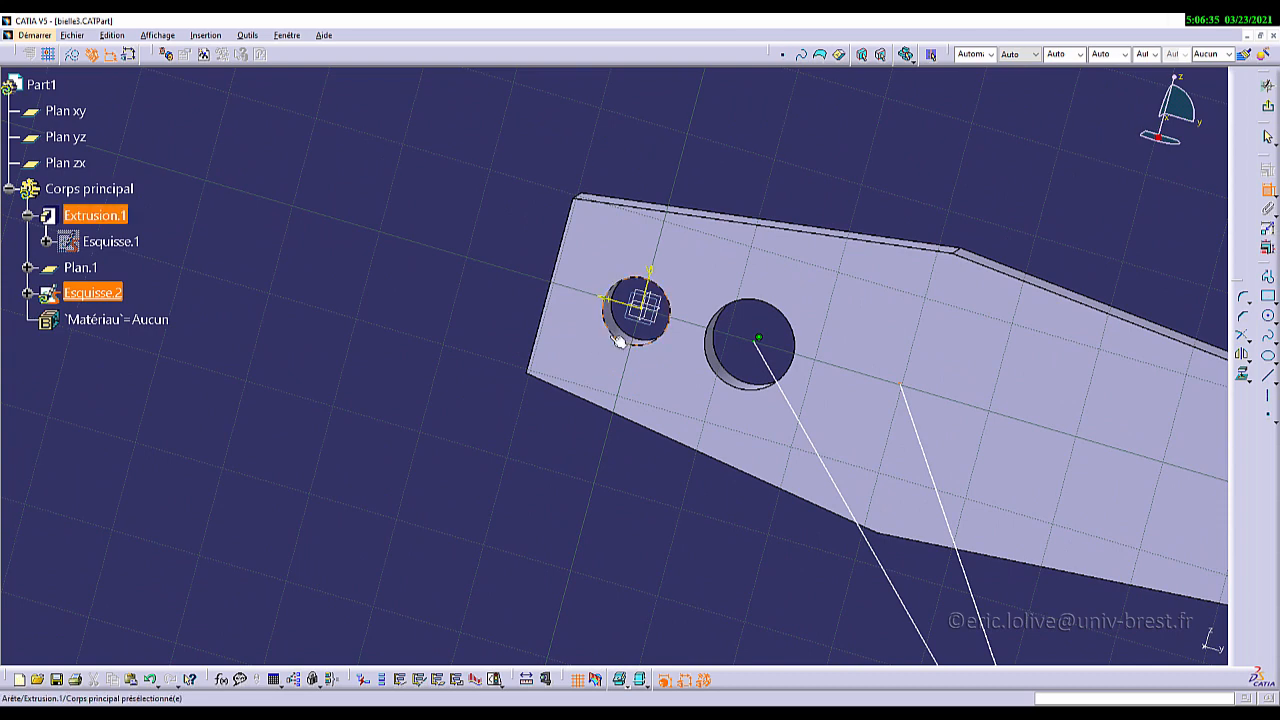
{"action": "left_click", "coordinate": [624, 343]}
{"action": "right_click", "coordinate": [623, 344]}
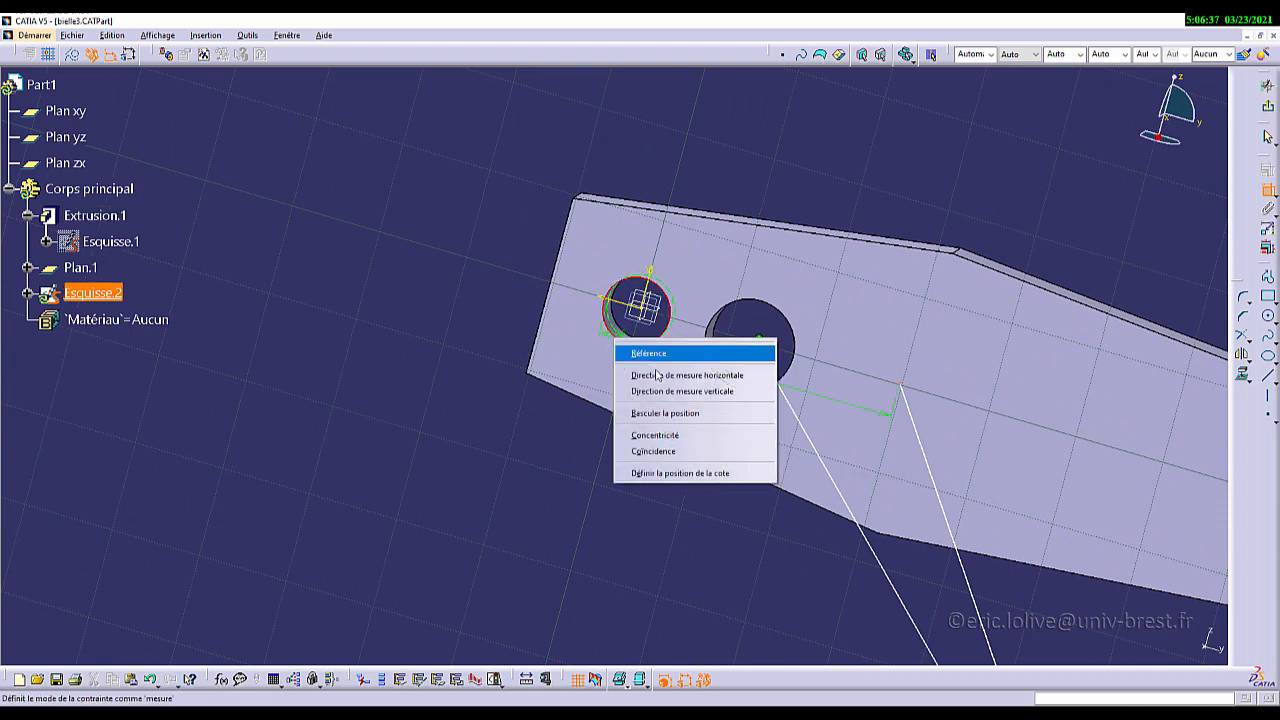
{"action": "left_click", "coordinate": [675, 437]}
{"action": "middle_click_drag", "start_coordinate": [551, 346], "coordinate": [415, 297]}
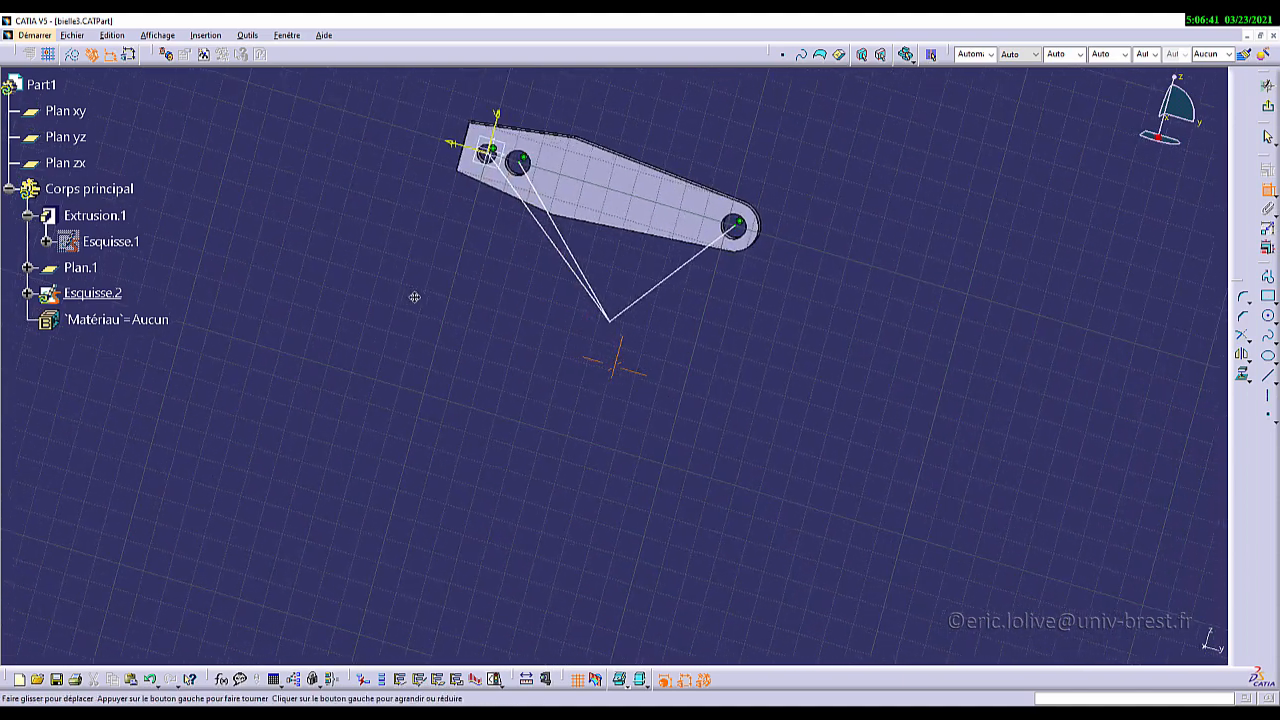
{"action": "middle_click_drag", "start_coordinate": [775, 454], "coordinate": [700, 430]}
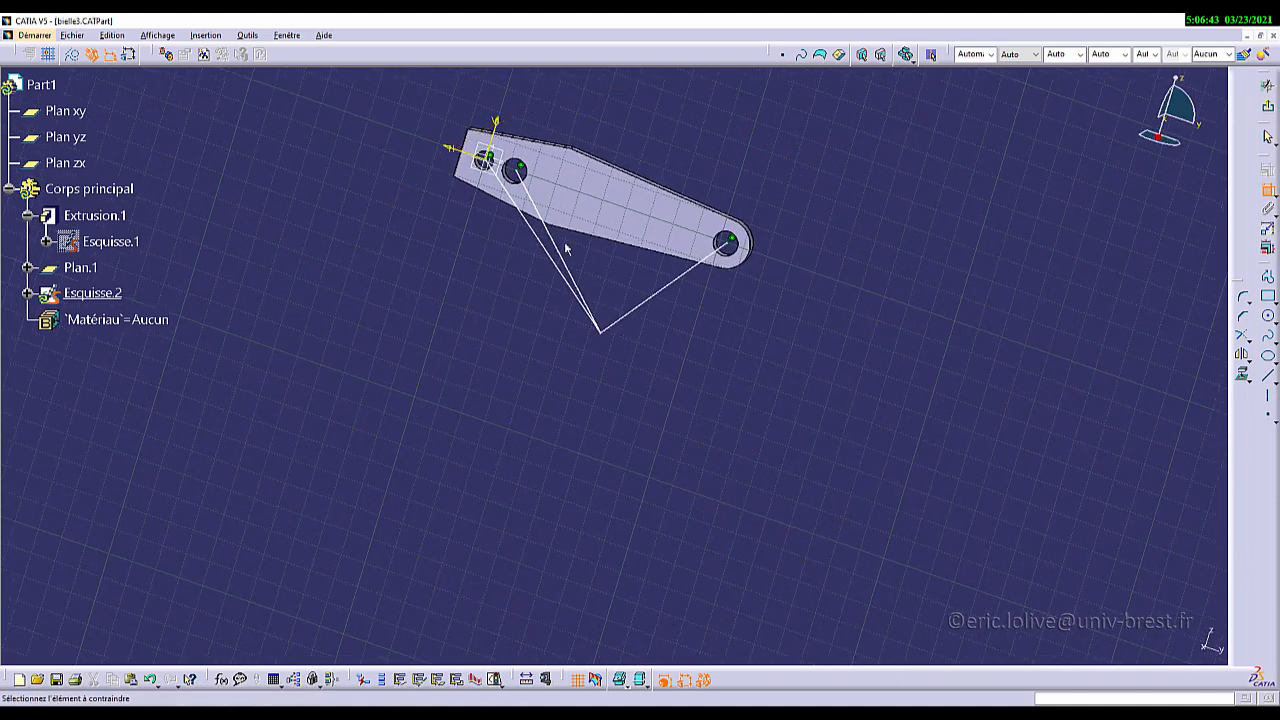
Step: Move the common point of the three lines much farther below the lever
{"action": "left_click", "coordinate": [602, 336]}
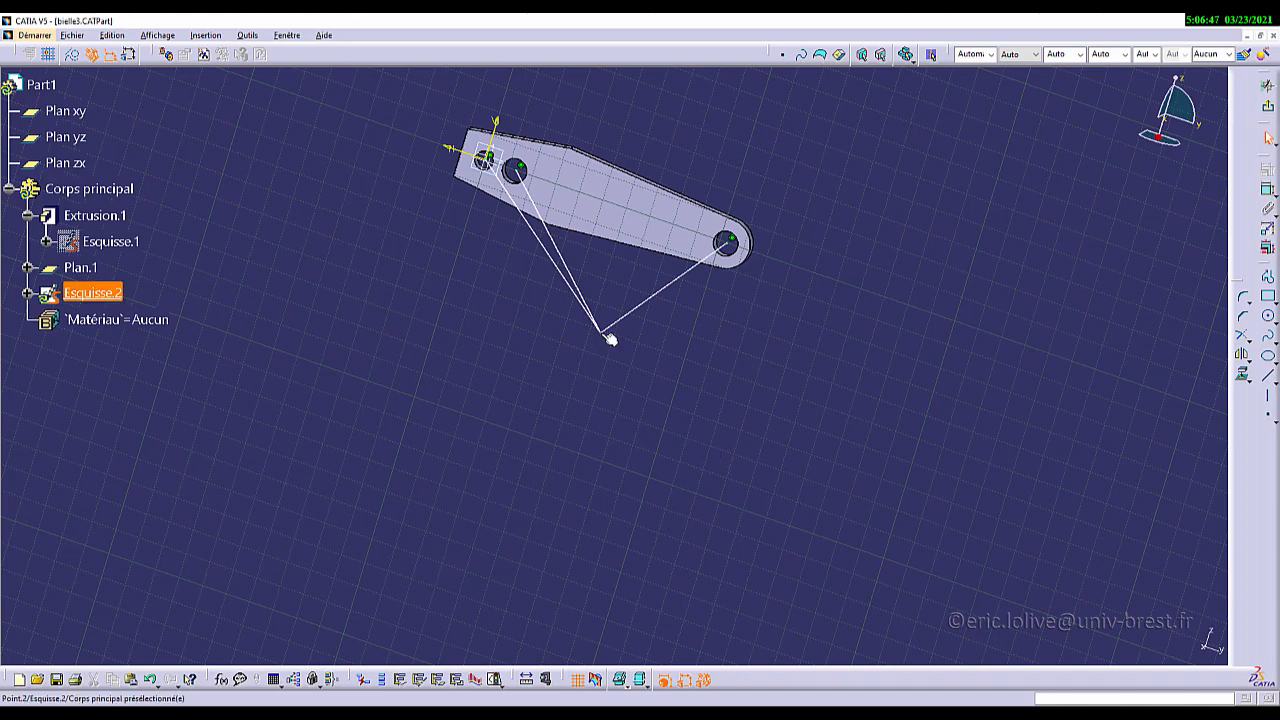
{"action": "mouse_move", "coordinate": [610, 340]}
{"action": "left_mouse_down"}
{"action": "mouse_move", "coordinate": [749, 446]}
{"action": "mouse_move", "coordinate": [549, 478]}
{"action": "mouse_move", "coordinate": [730, 536]}
{"action": "mouse_move", "coordinate": [575, 424]}
{"action": "mouse_move", "coordinate": [468, 532]}
{"action": "mouse_move", "coordinate": [665, 565]}
{"action": "mouse_move", "coordinate": [670, 578]}
{"action": "left_mouse_up"}
{"action": "left_click", "coordinate": [766, 515]}
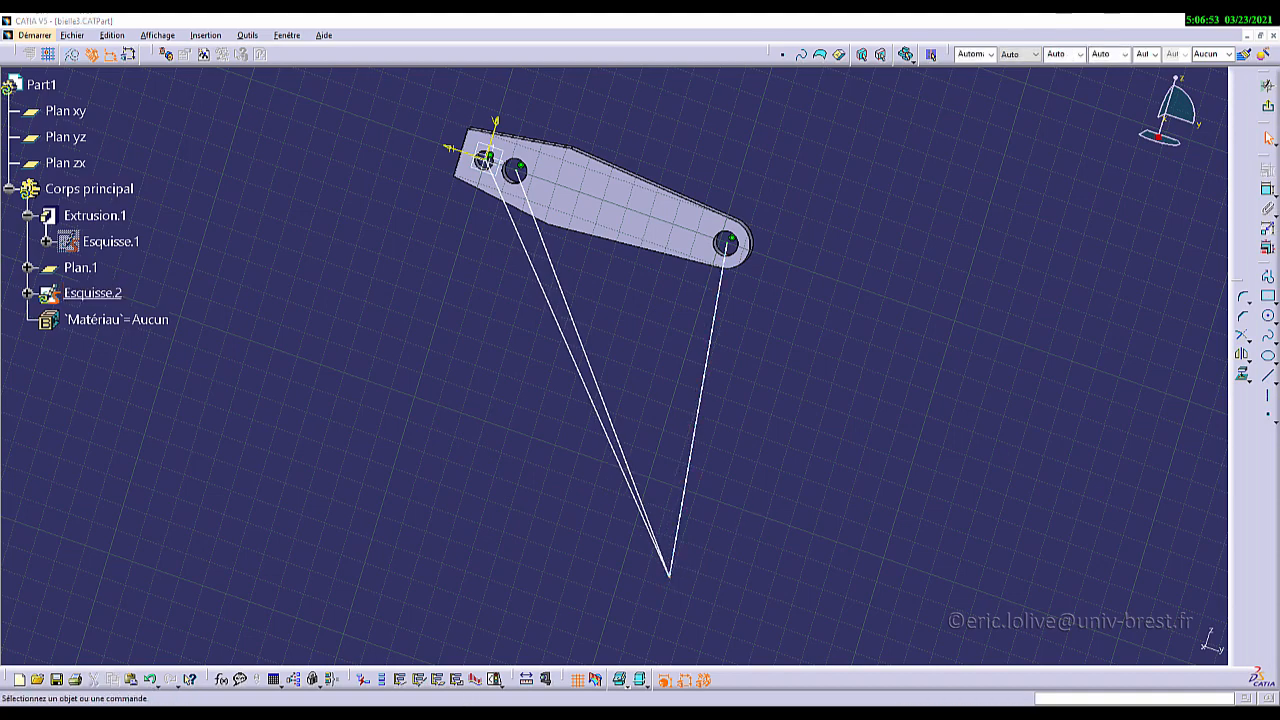
Step: Switch to decolleteuse.pdf and look up the angle (BA,BC) in the geometry data on page 2
{"action": "key", "text": "alt+Tab"}
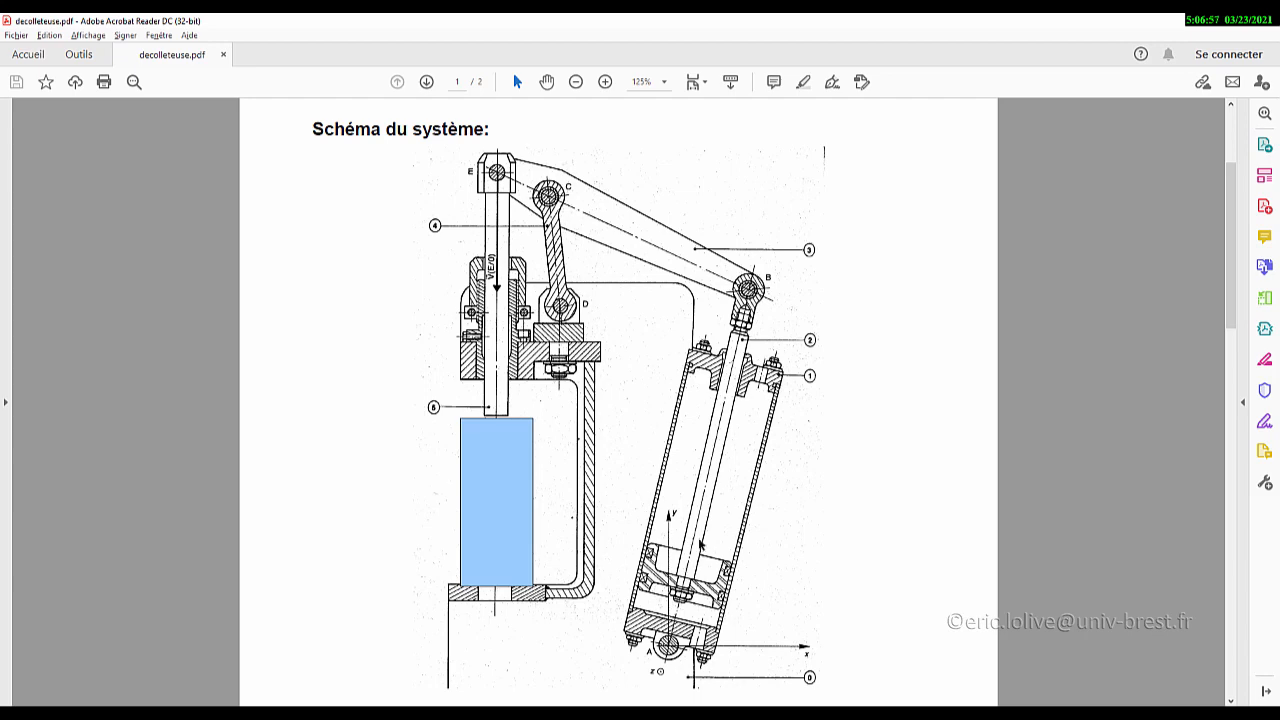
{"action": "scroll", "coordinate": [748, 496], "scroll_direction": "down", "scroll_amount": 3}
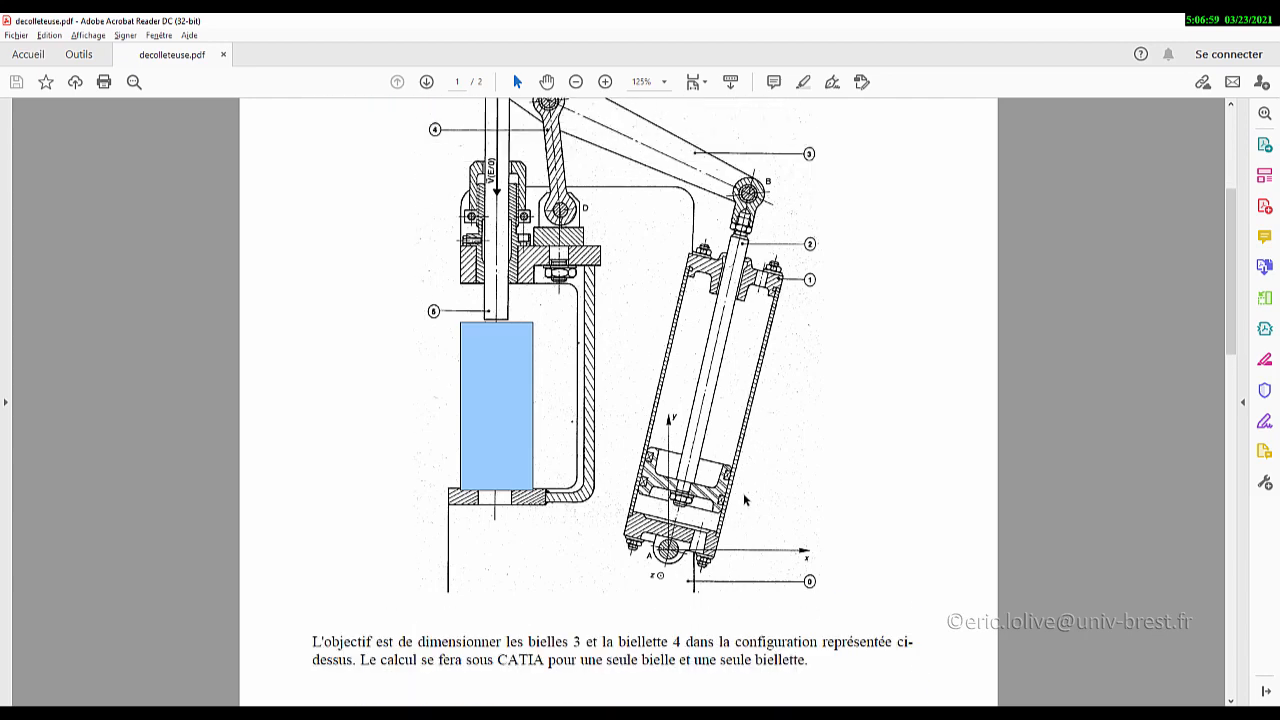
{"action": "scroll", "coordinate": [744, 498], "scroll_direction": "up", "scroll_amount": 2}
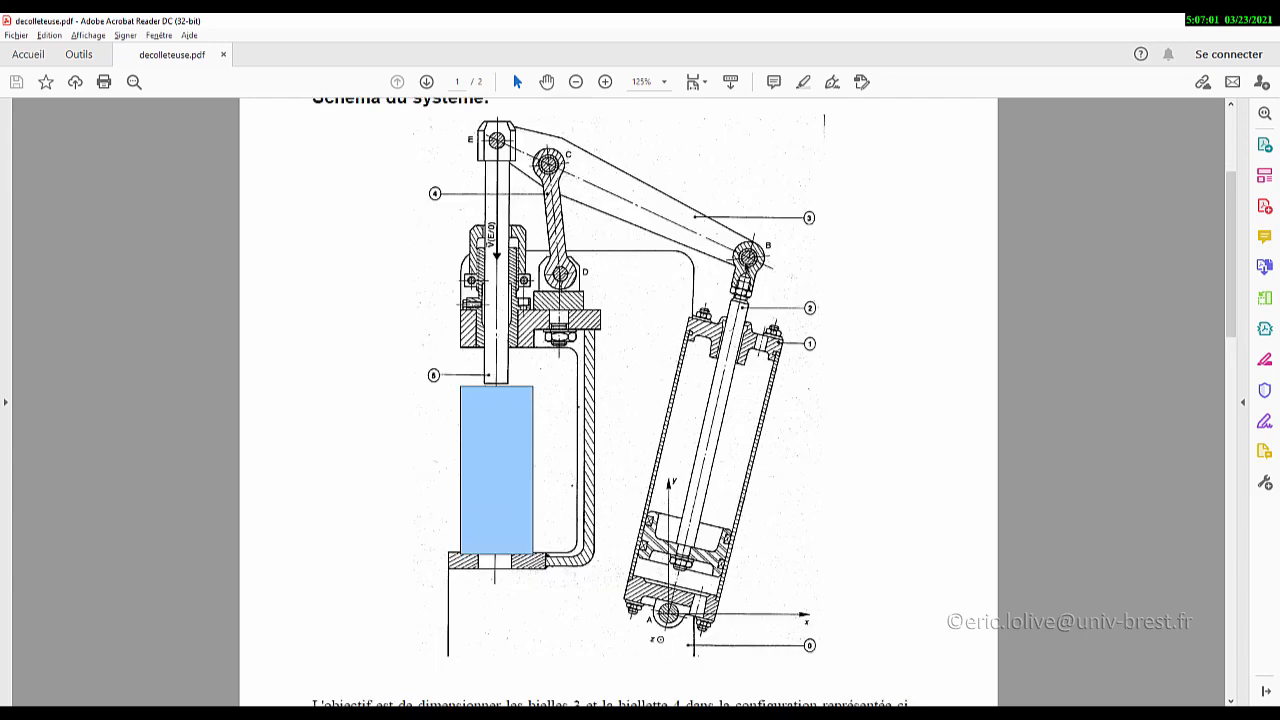
{"action": "scroll", "coordinate": [671, 660], "scroll_direction": "down", "scroll_amount": 18}
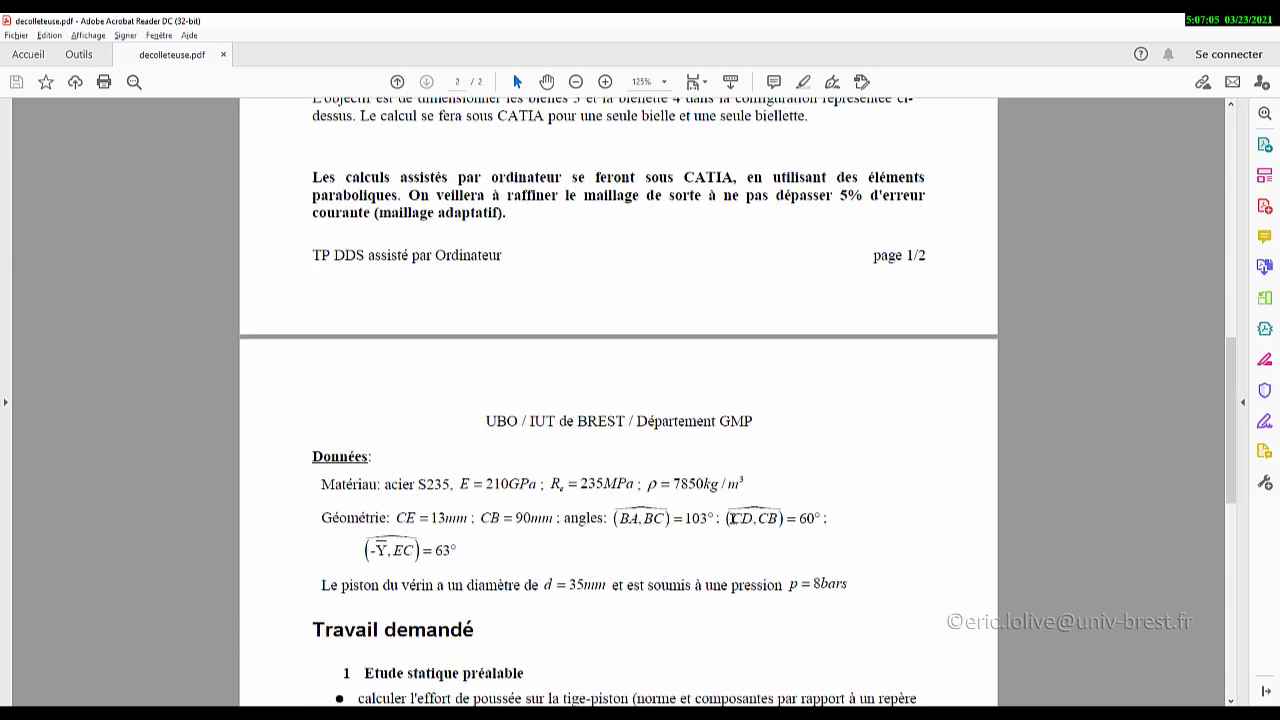
{"action": "left_click_drag", "start_coordinate": [614, 518], "coordinate": [697, 530]}
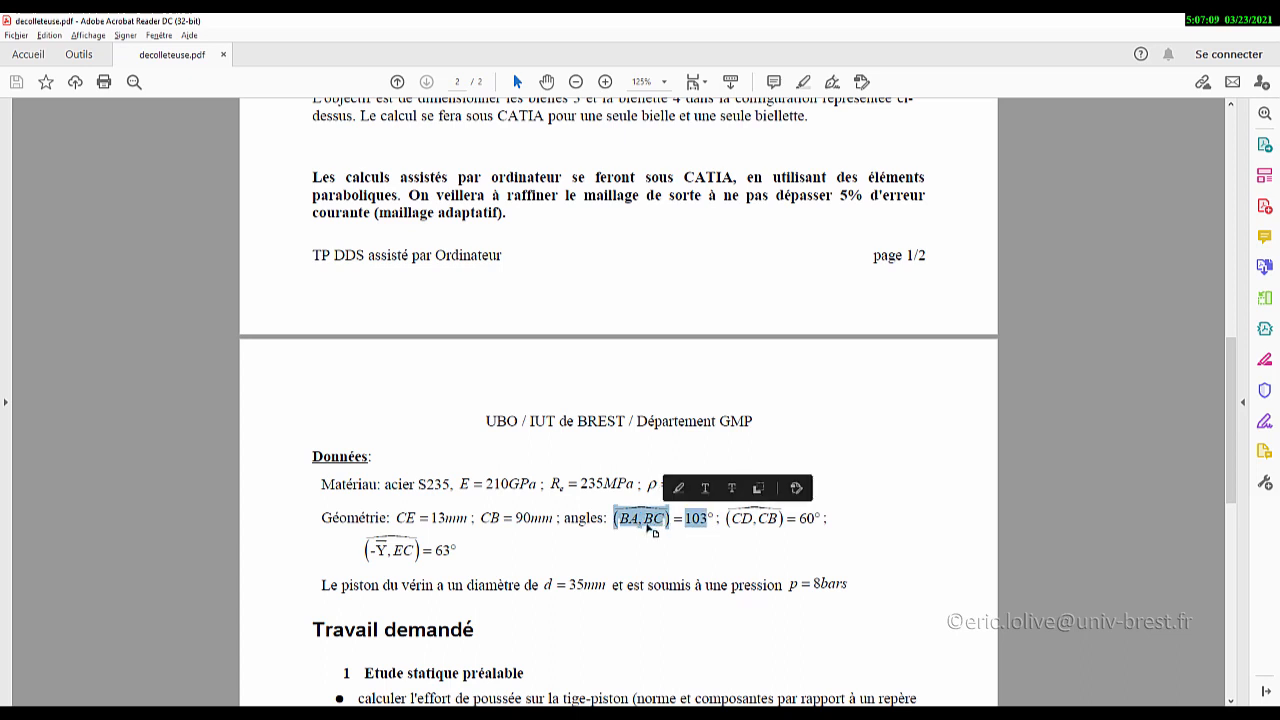
{"action": "left_click", "coordinate": [666, 518]}
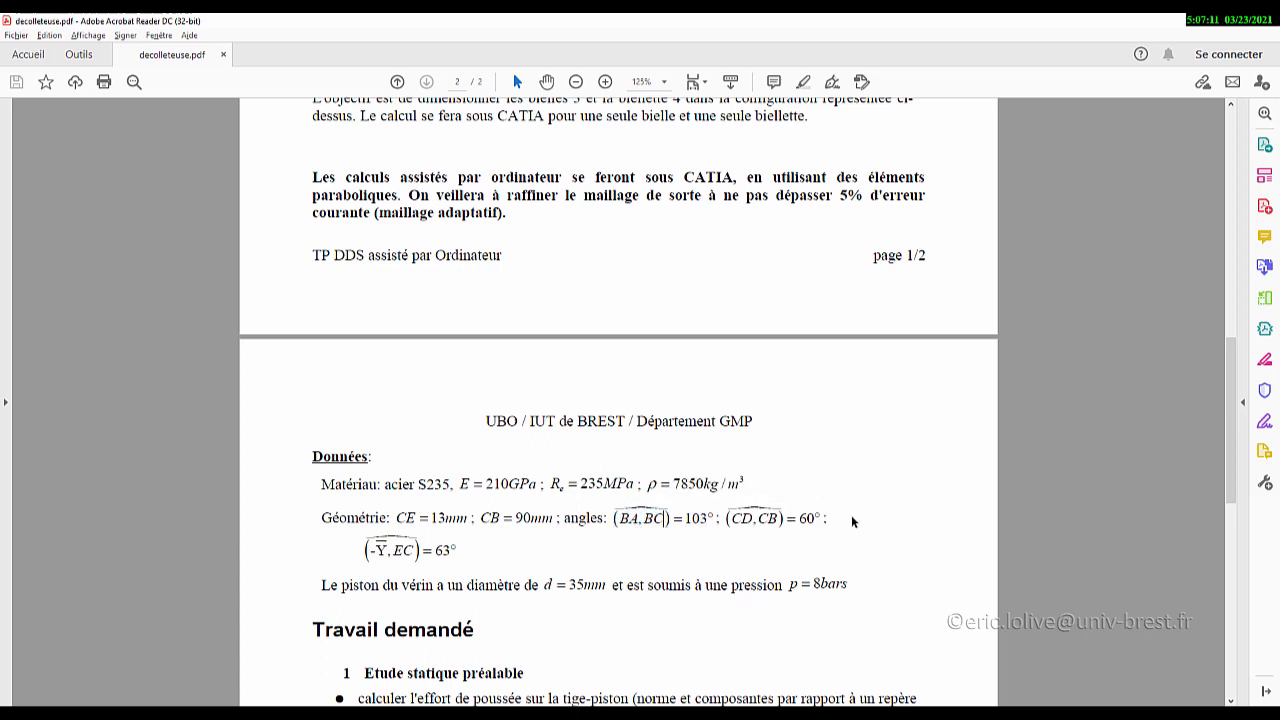
Step: Return to CATIA and dimension the angle between the lever's axis and the line through the rounded-end hole at 103°
{"action": "key", "text": "alt+Tab"}
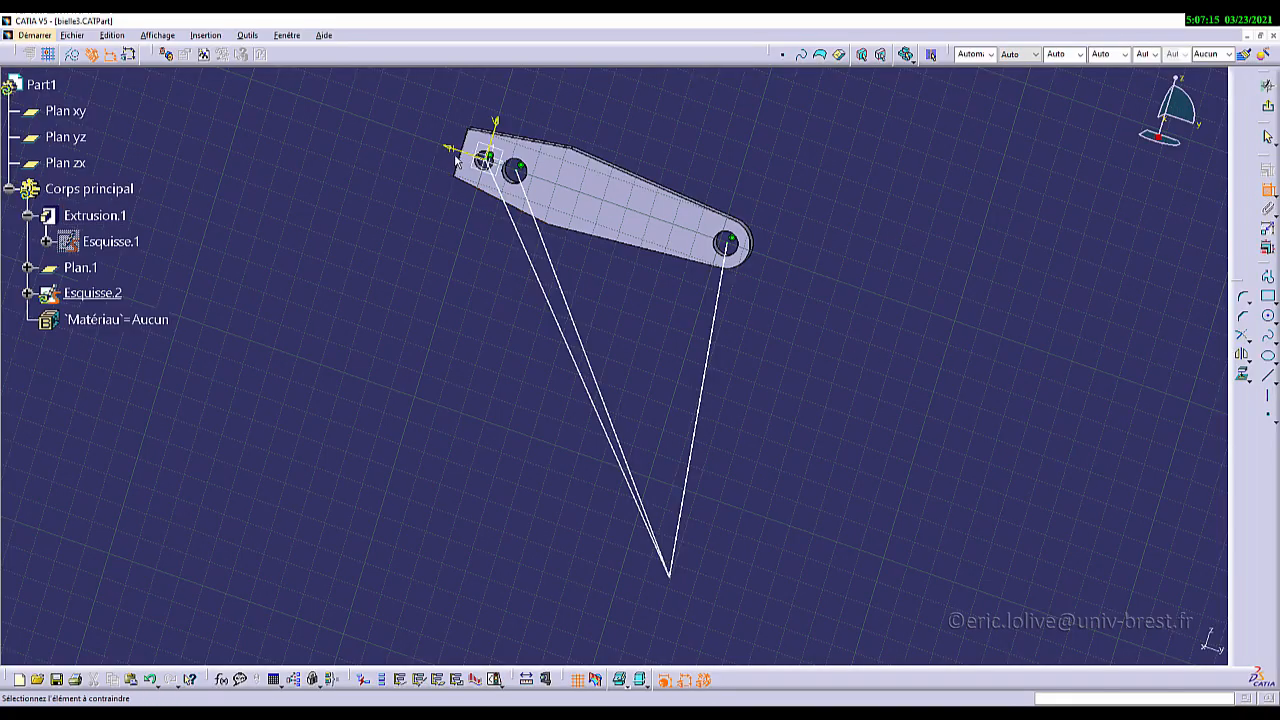
{"action": "left_click", "coordinate": [706, 407]}
{"action": "left_click", "coordinate": [448, 310]}
{"action": "double_click", "coordinate": [448, 310]}
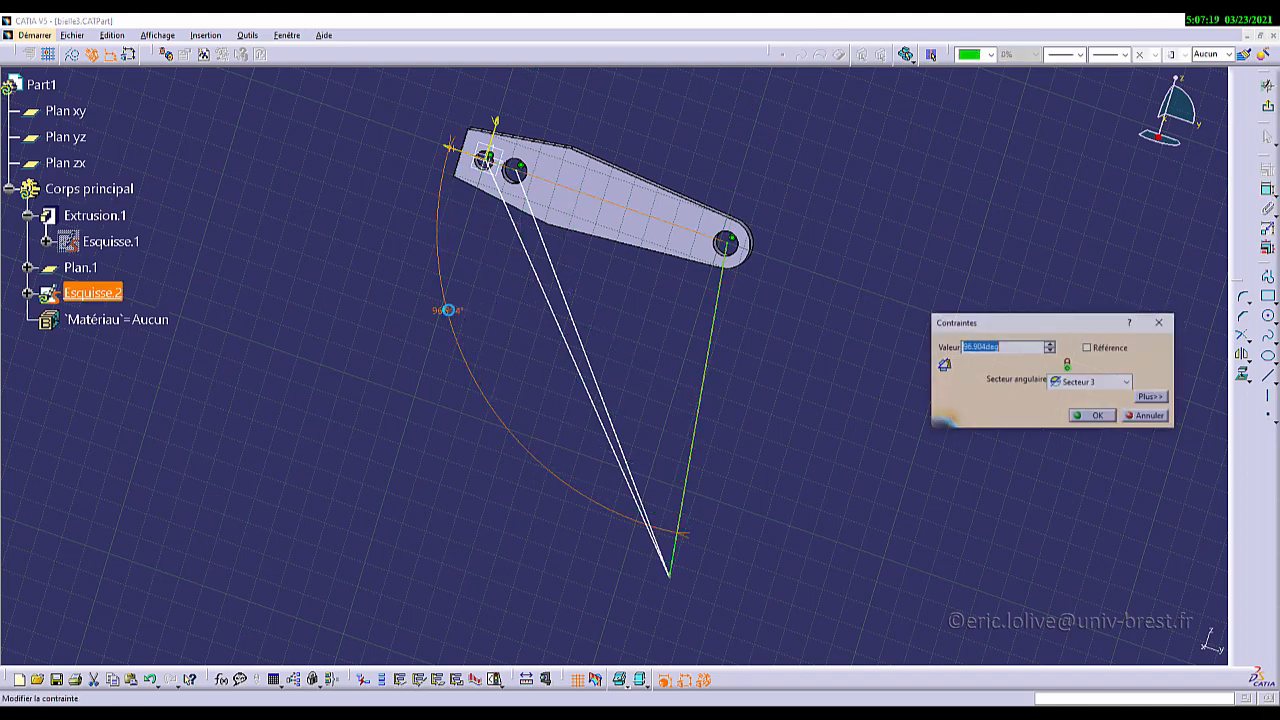
{"action": "type", "text": "103"}
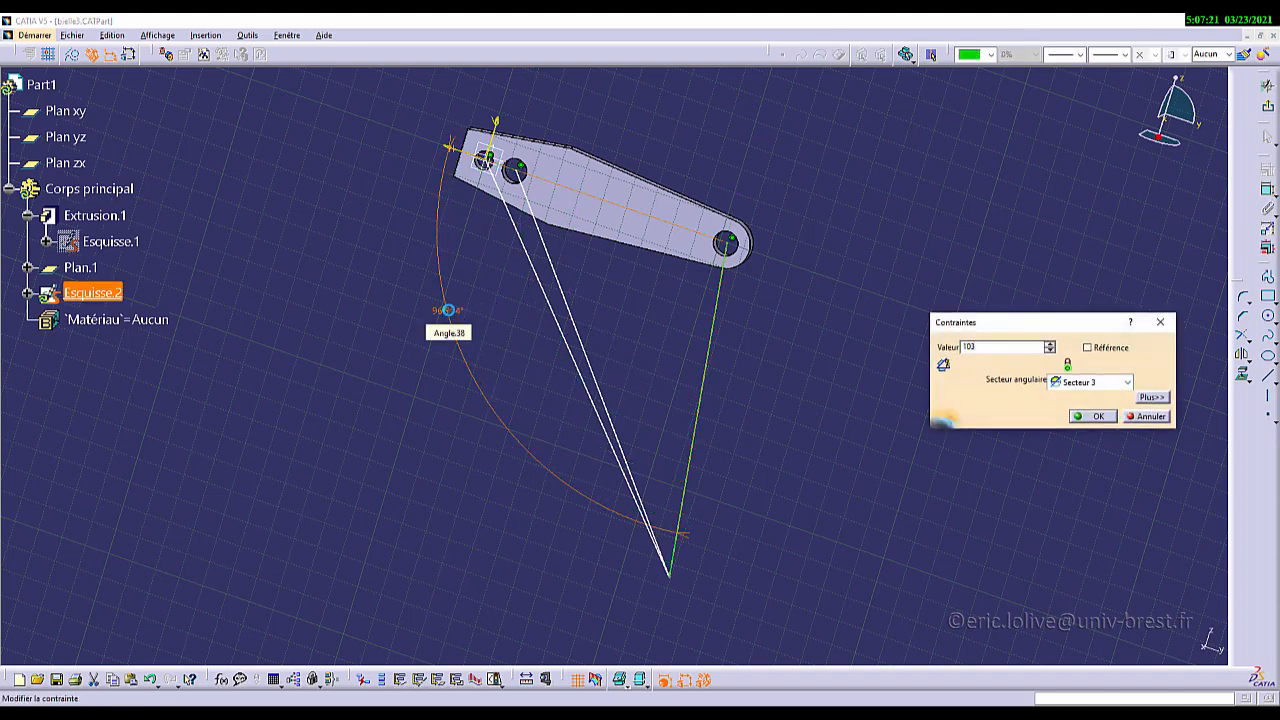
{"action": "key", "text": "Return"}
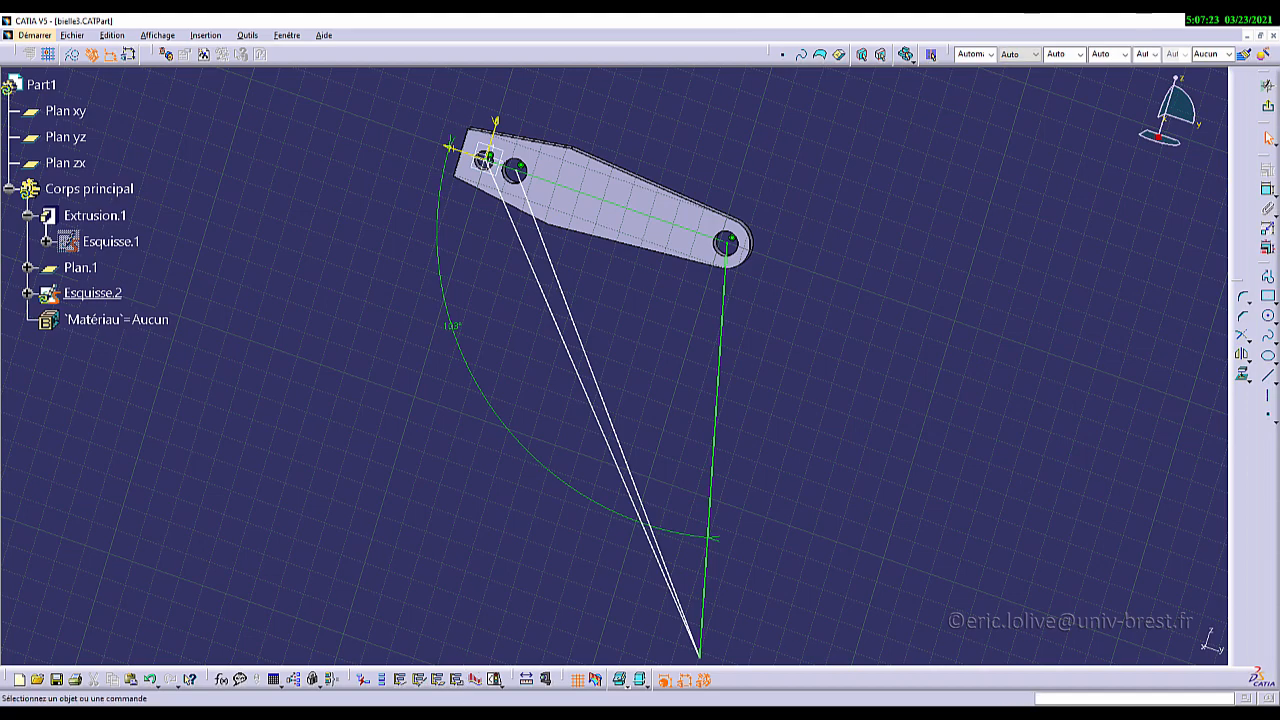
Step: Switch to decolleteuse.pdf, locate link CD on the system diagram and look up the angle (CD,CB) in the geometry data
{"action": "key", "text": "alt+Tab"}
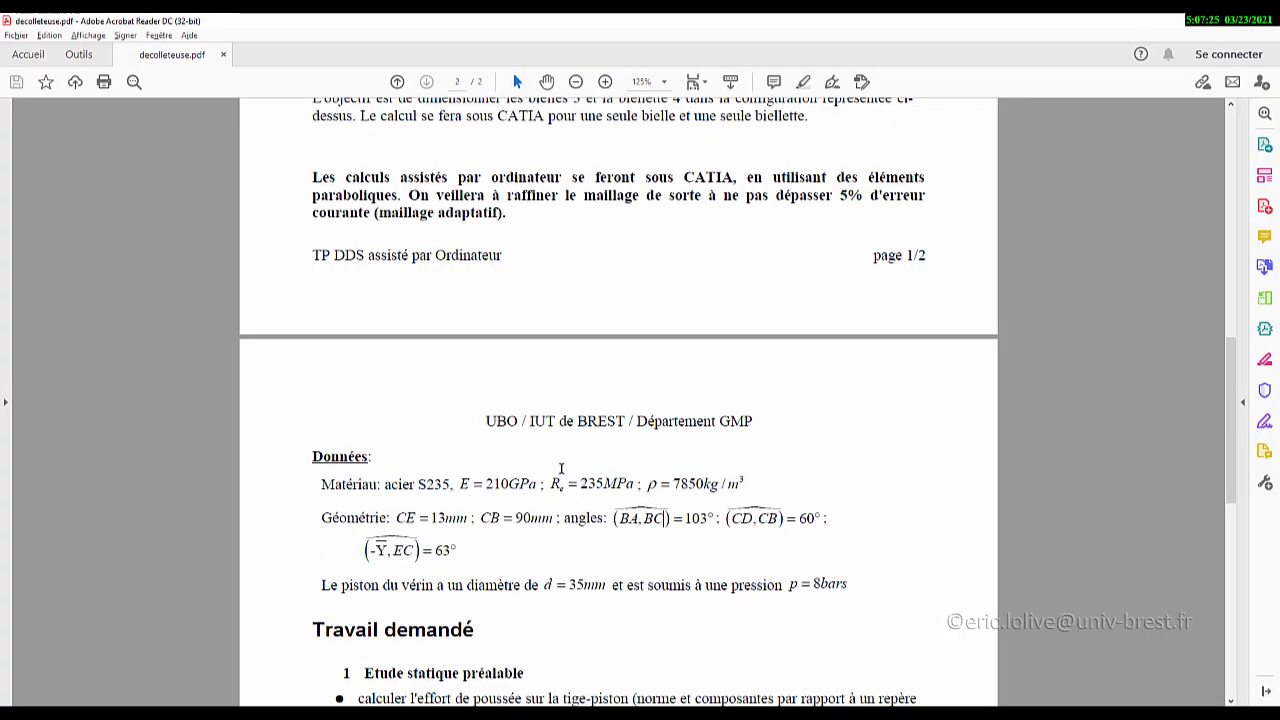
{"action": "scroll", "coordinate": [560, 516], "scroll_direction": "down", "scroll_amount": 1, "text": "ctrl"}
{"action": "scroll", "coordinate": [553, 528], "scroll_direction": "up", "scroll_amount": 8}
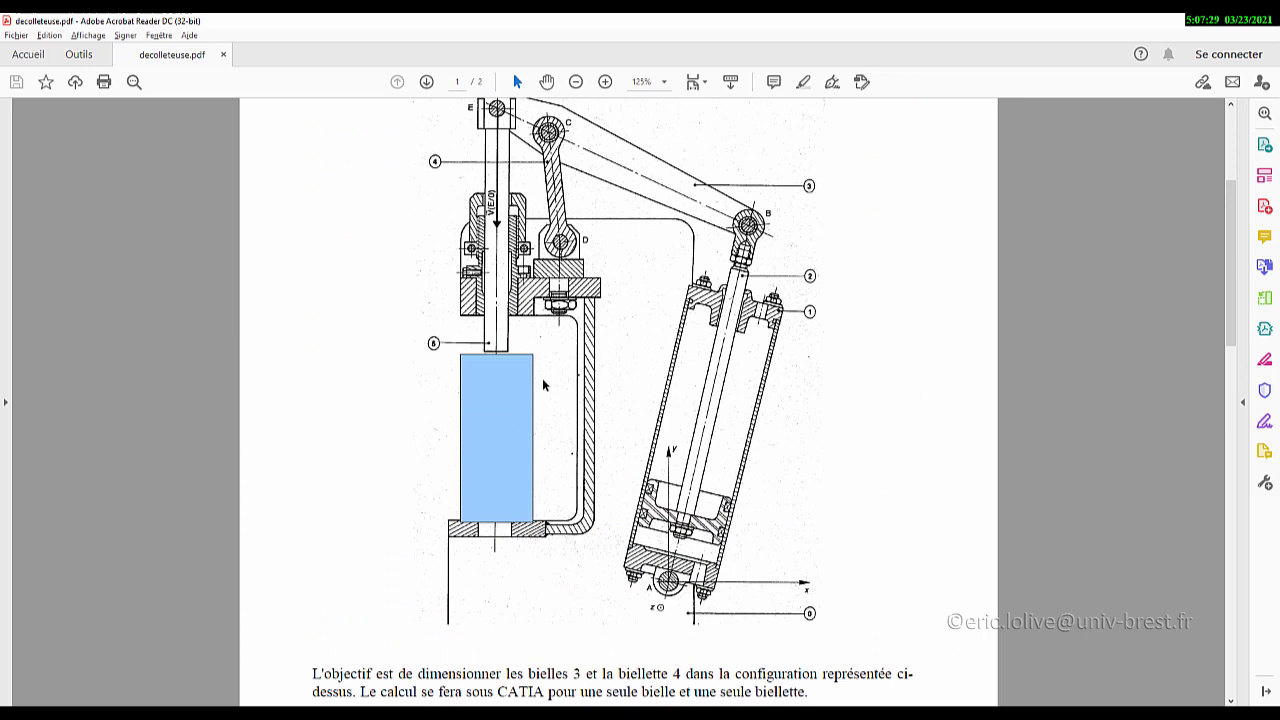
{"action": "scroll", "coordinate": [546, 386], "scroll_direction": "up", "scroll_amount": 2}
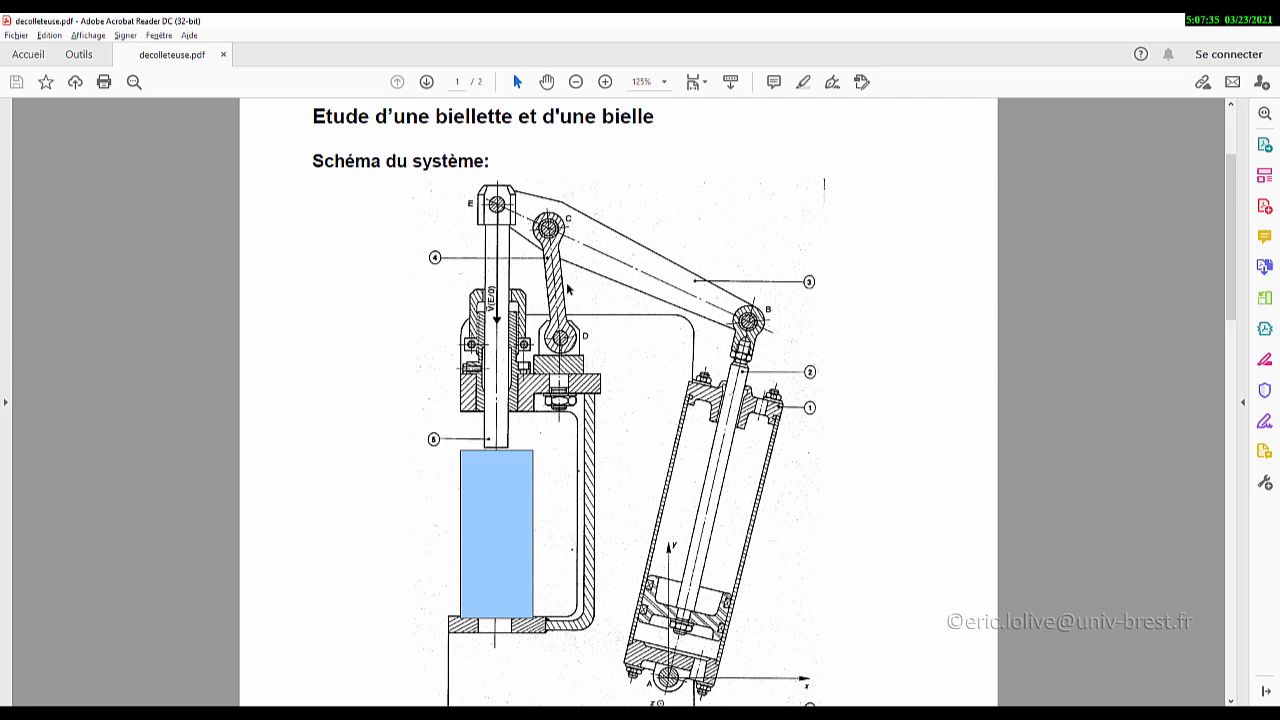
{"action": "scroll", "coordinate": [583, 428], "scroll_direction": "down", "scroll_amount": 3}
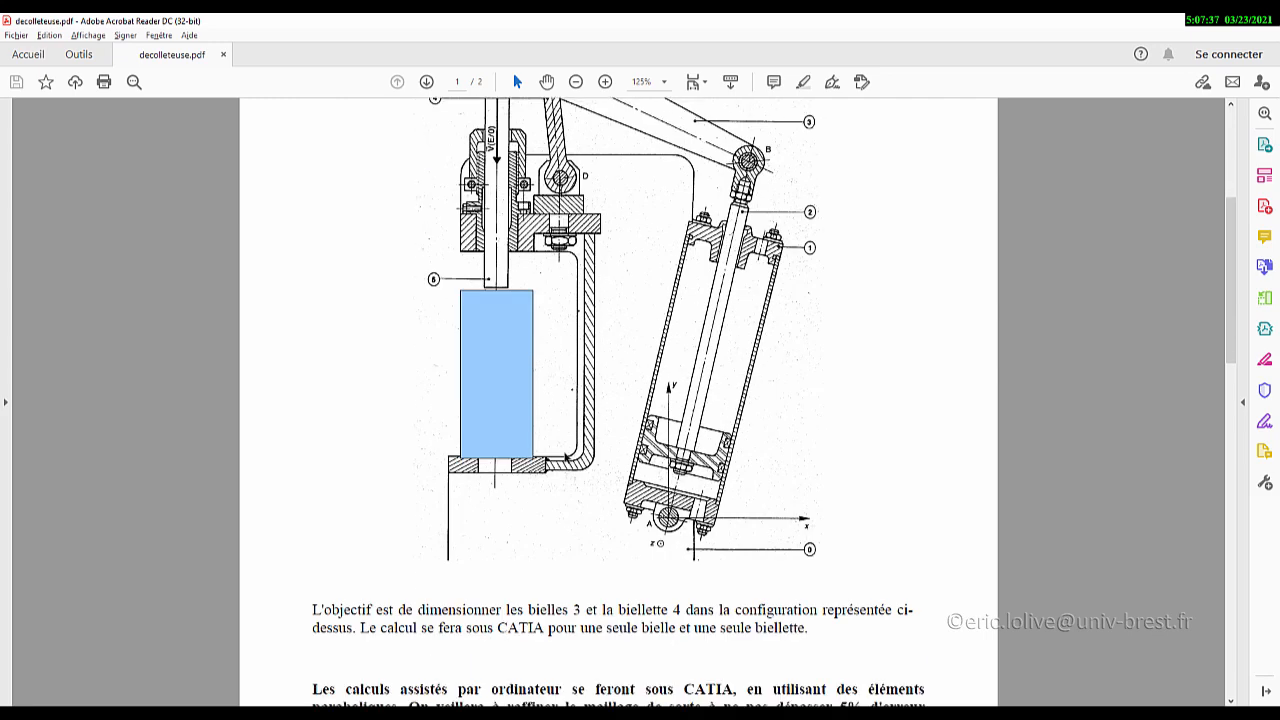
{"action": "scroll", "coordinate": [563, 460], "scroll_direction": "down", "scroll_amount": 5}
{"action": "scroll", "coordinate": [607, 514], "scroll_direction": "down", "scroll_amount": 4}
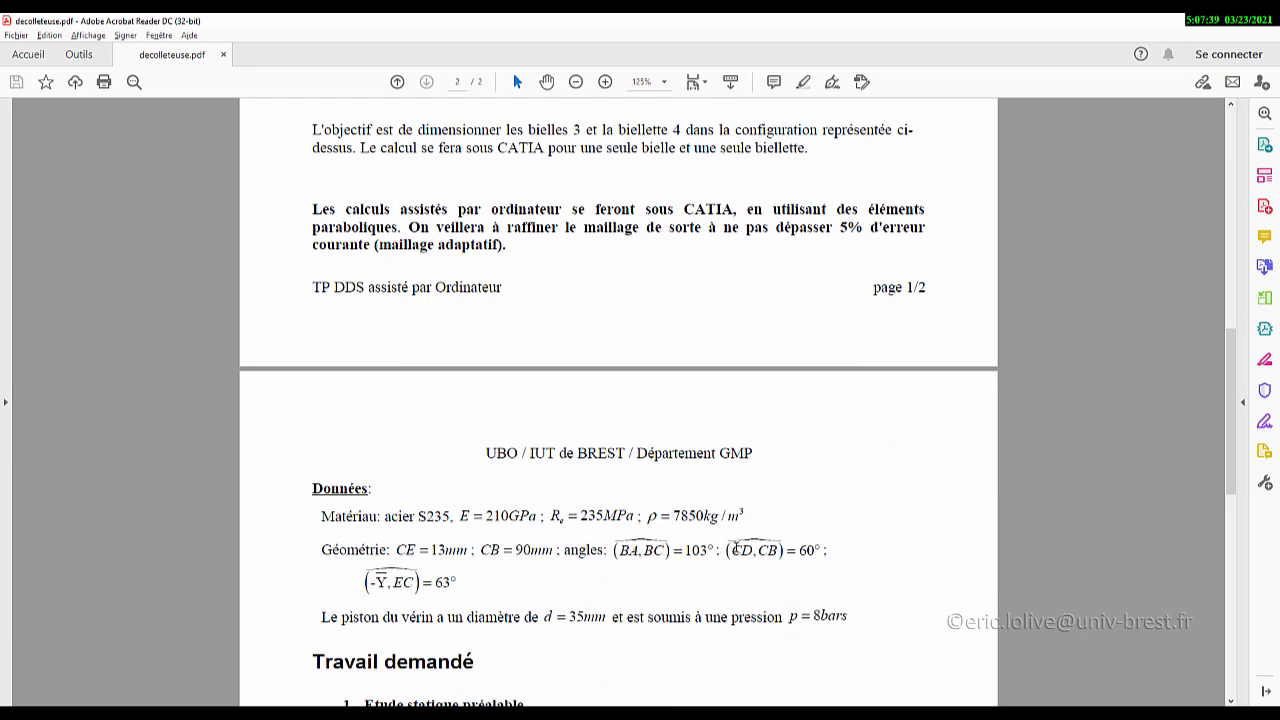
{"action": "left_click_drag", "start_coordinate": [733, 549], "coordinate": [801, 550]}
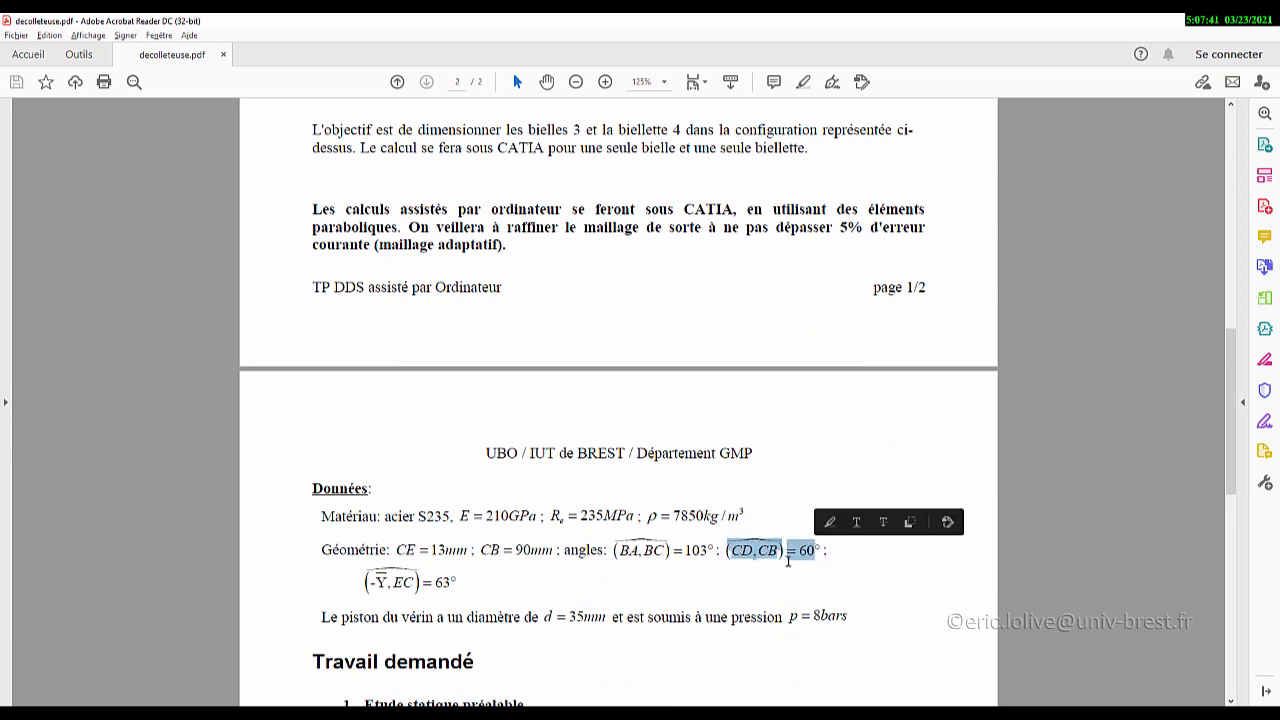
{"action": "scroll", "coordinate": [680, 470], "scroll_direction": "up", "scroll_amount": 3}
{"action": "scroll", "coordinate": [675, 463], "scroll_direction": "up", "scroll_amount": 9}
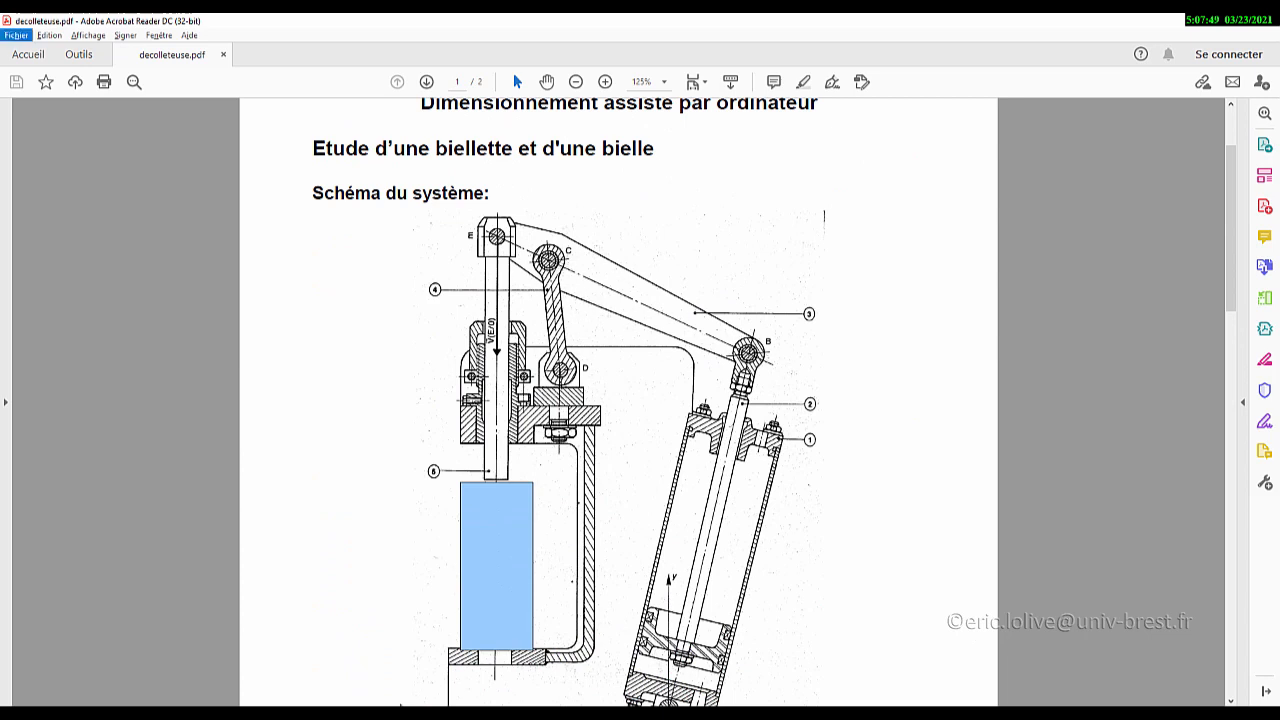
Step: Return to CATIA and dimension the angle between the lever's axis and the line through the second hole at 60°
{"action": "key", "text": "alt+Tab"}
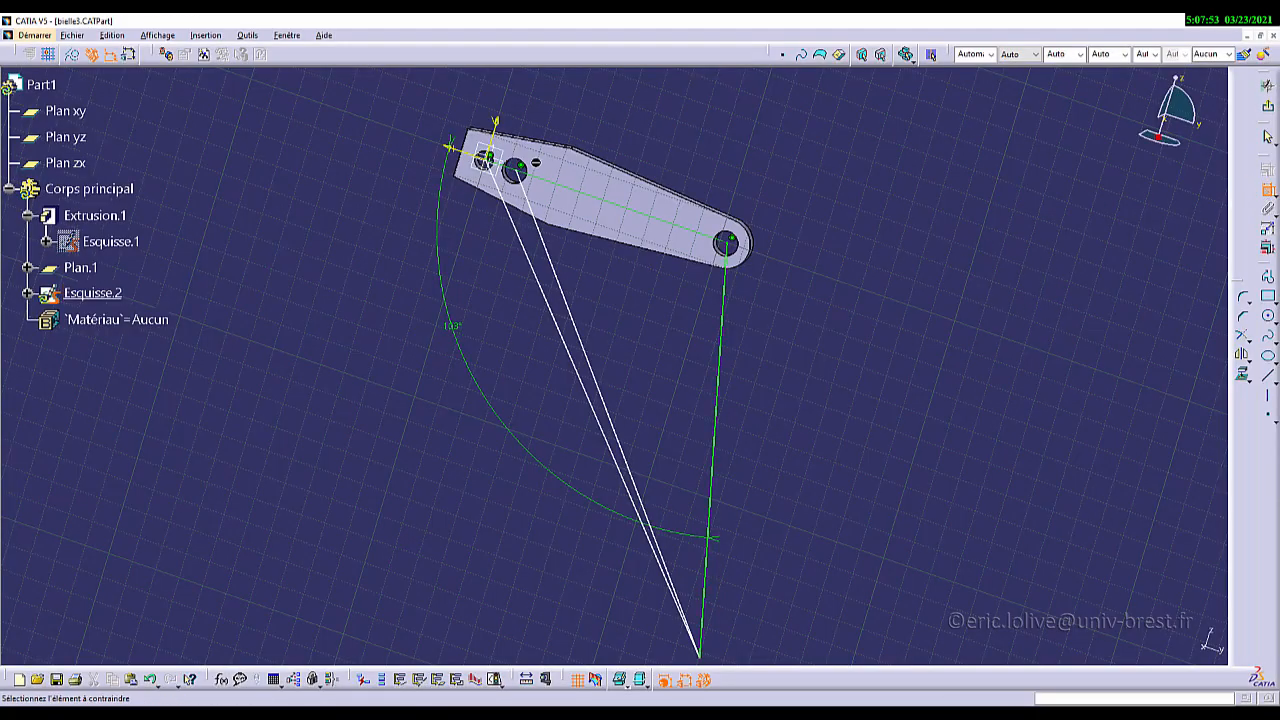
{"action": "left_click", "coordinate": [468, 155]}
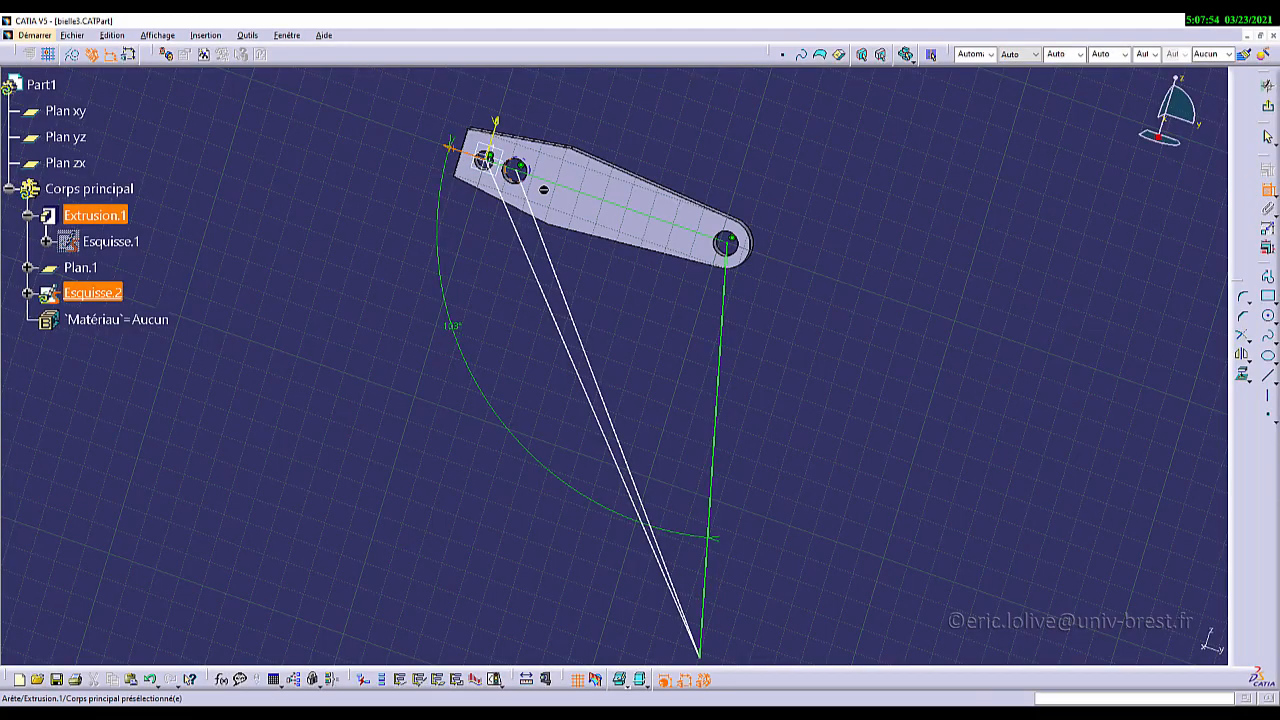
{"action": "left_click", "coordinate": [565, 270]}
{"action": "left_click", "coordinate": [617, 284]}
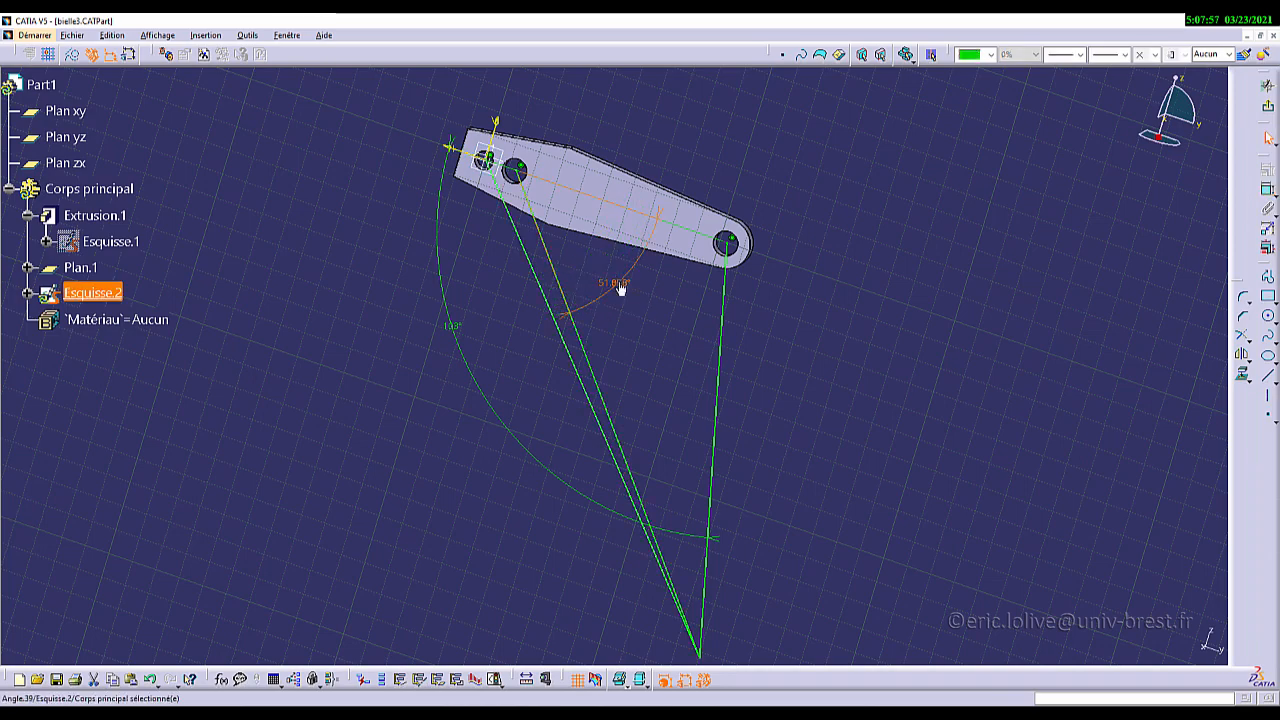
{"action": "double_click", "coordinate": [625, 288]}
{"action": "type", "text": "60"}
{"action": "key", "text": "Return"}
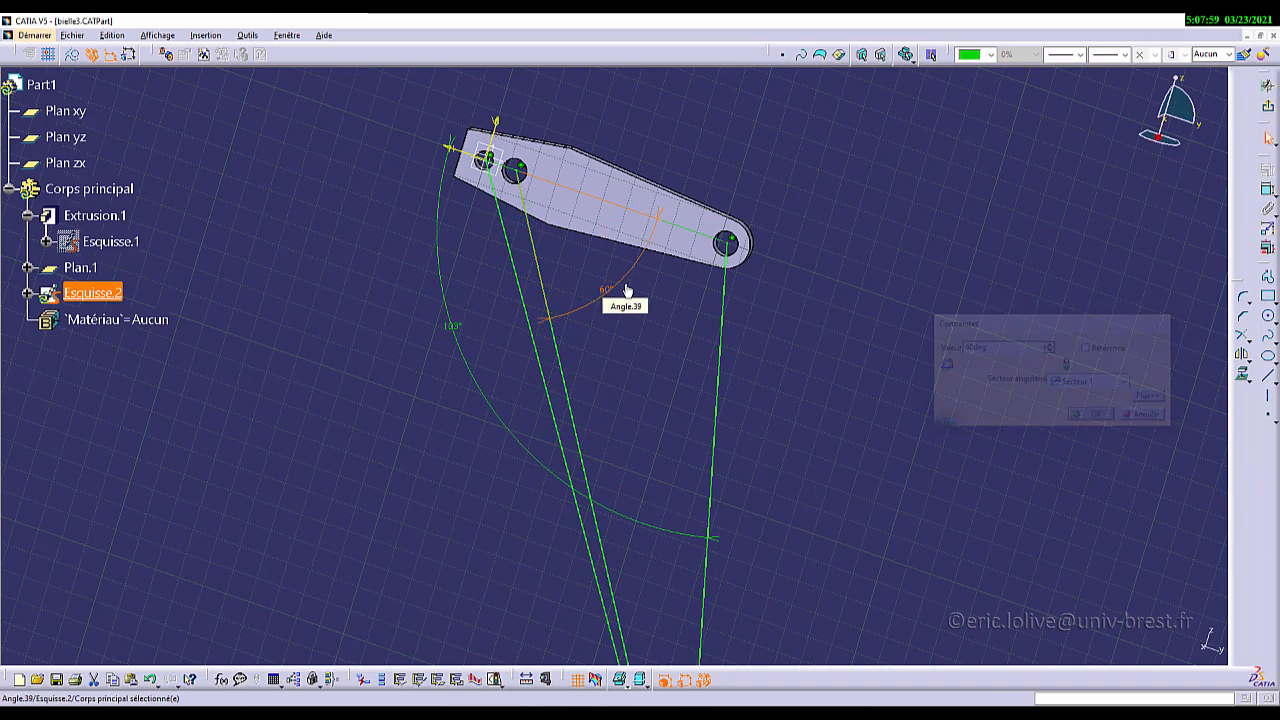
Step: Draw a closed triangle with the Profile tool in the free space beside the lever, its first side about 133 mm long
{"action": "middle_click_drag", "start_coordinate": [787, 262], "coordinate": [749, 270]}
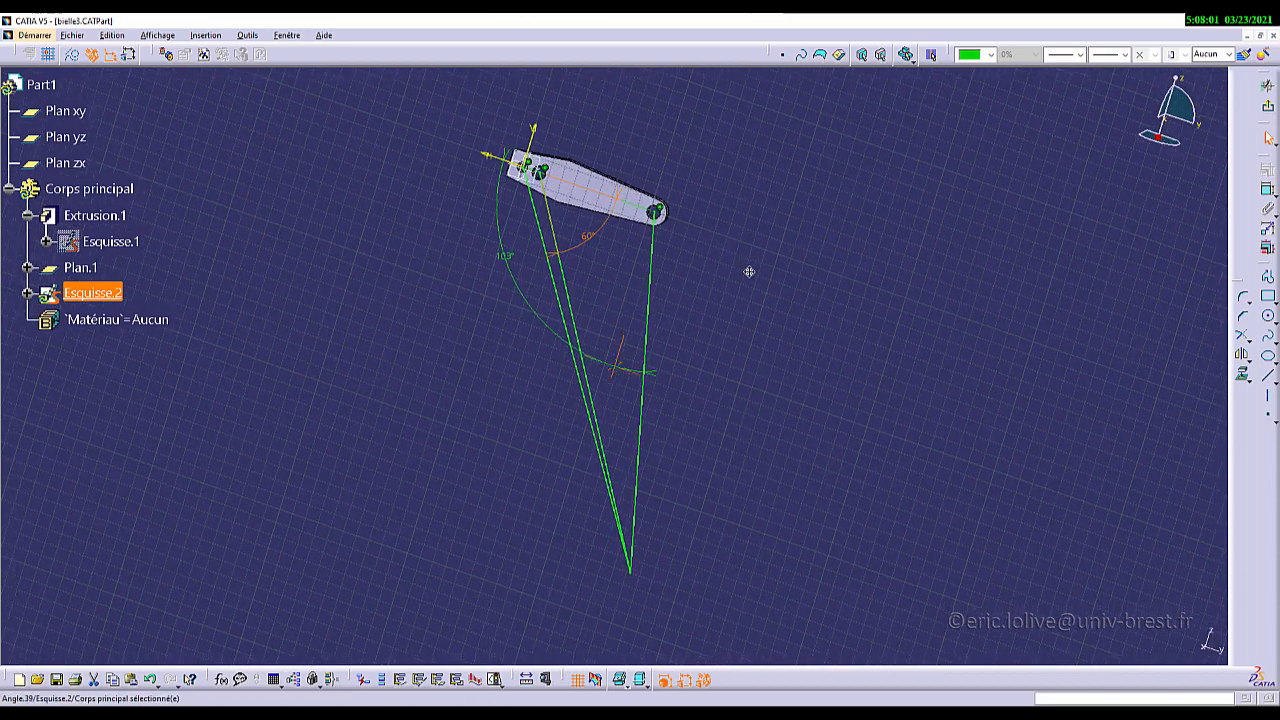
{"action": "mouse_move", "coordinate": [843, 421]}
{"action": "middle_mouse_down"}
{"action": "mouse_move", "coordinate": [819, 436]}
{"action": "mouse_move", "coordinate": [855, 438]}
{"action": "middle_mouse_up"}
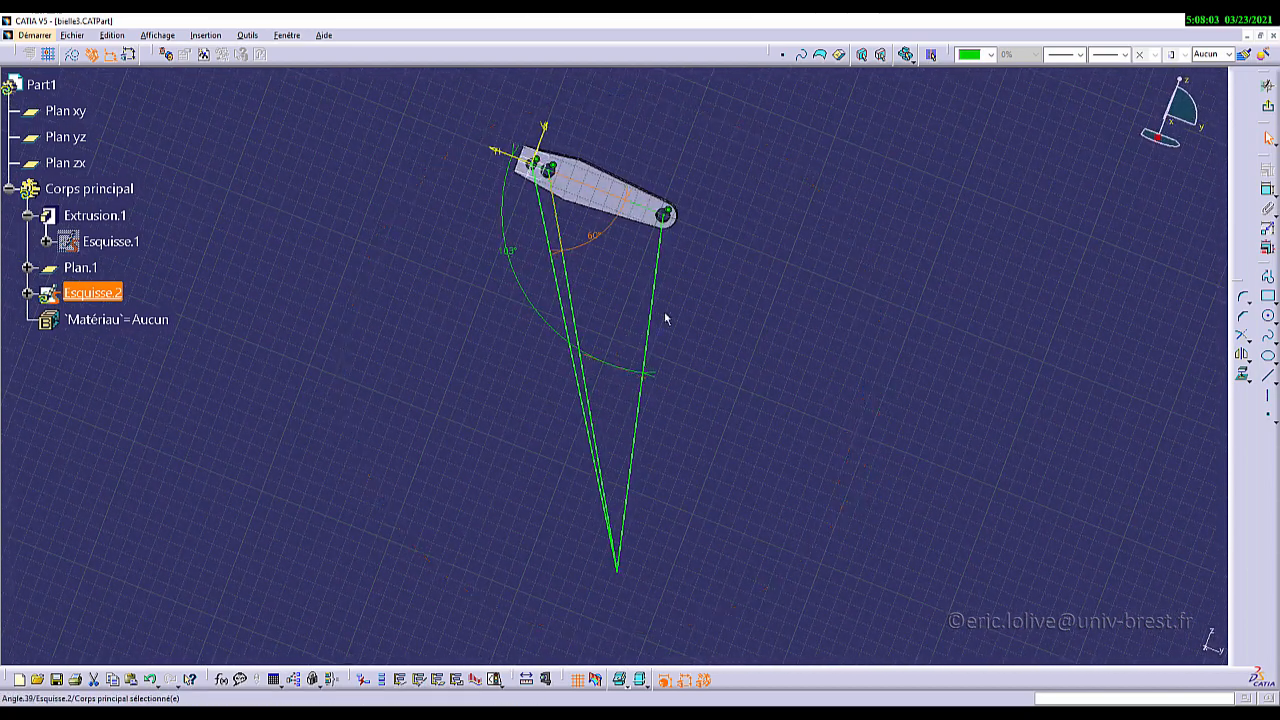
{"action": "left_click", "coordinate": [745, 341]}
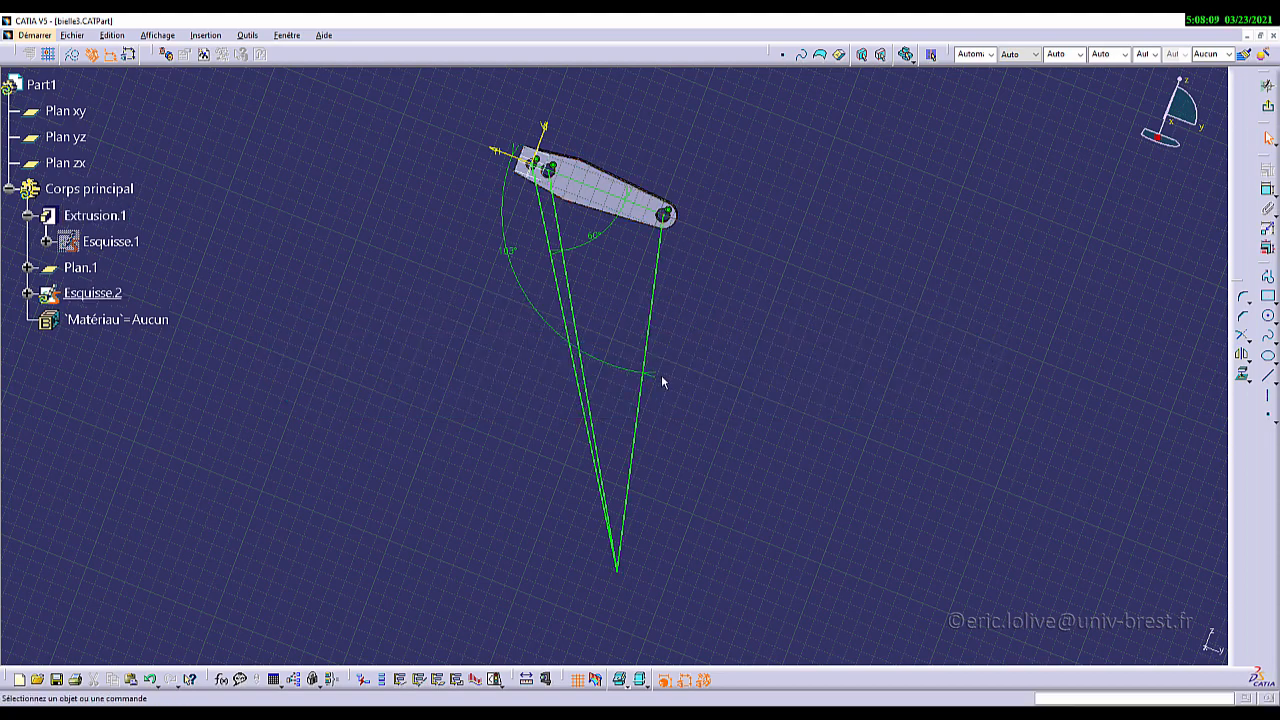
{"action": "left_click", "coordinate": [1267, 277]}
{"action": "left_click", "coordinate": [815, 318]}
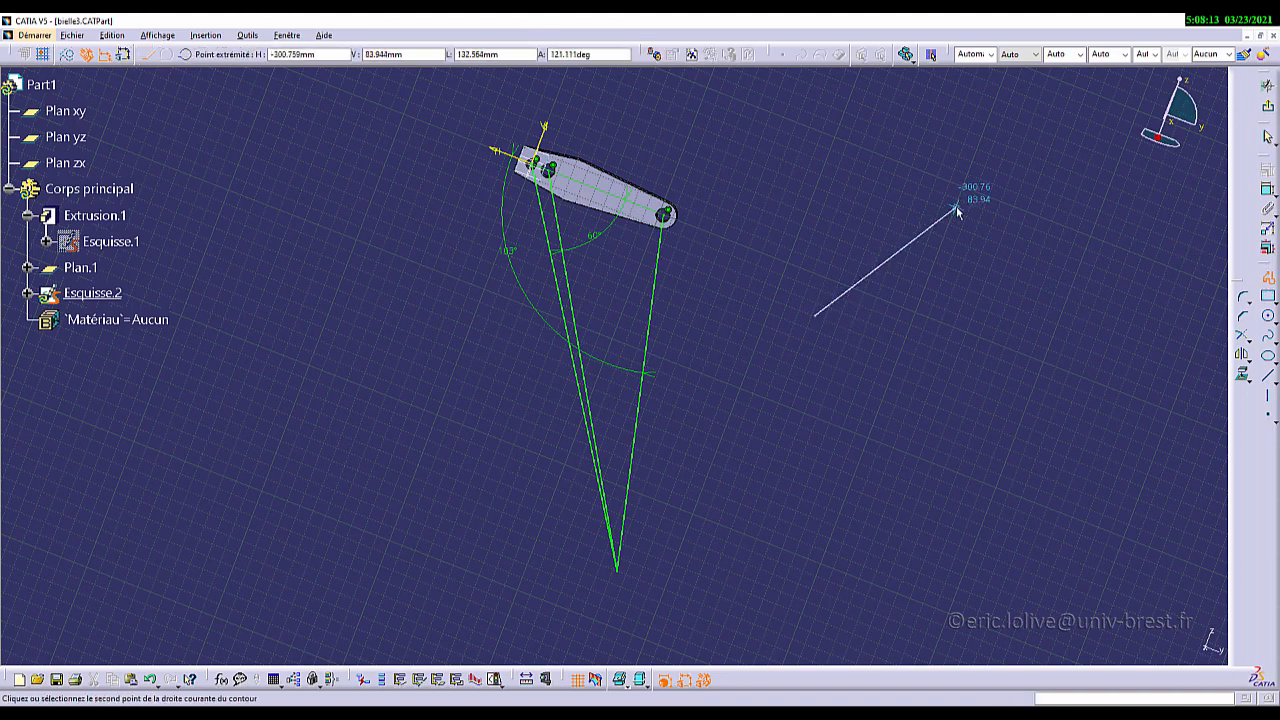
{"action": "left_click", "coordinate": [956, 209]}
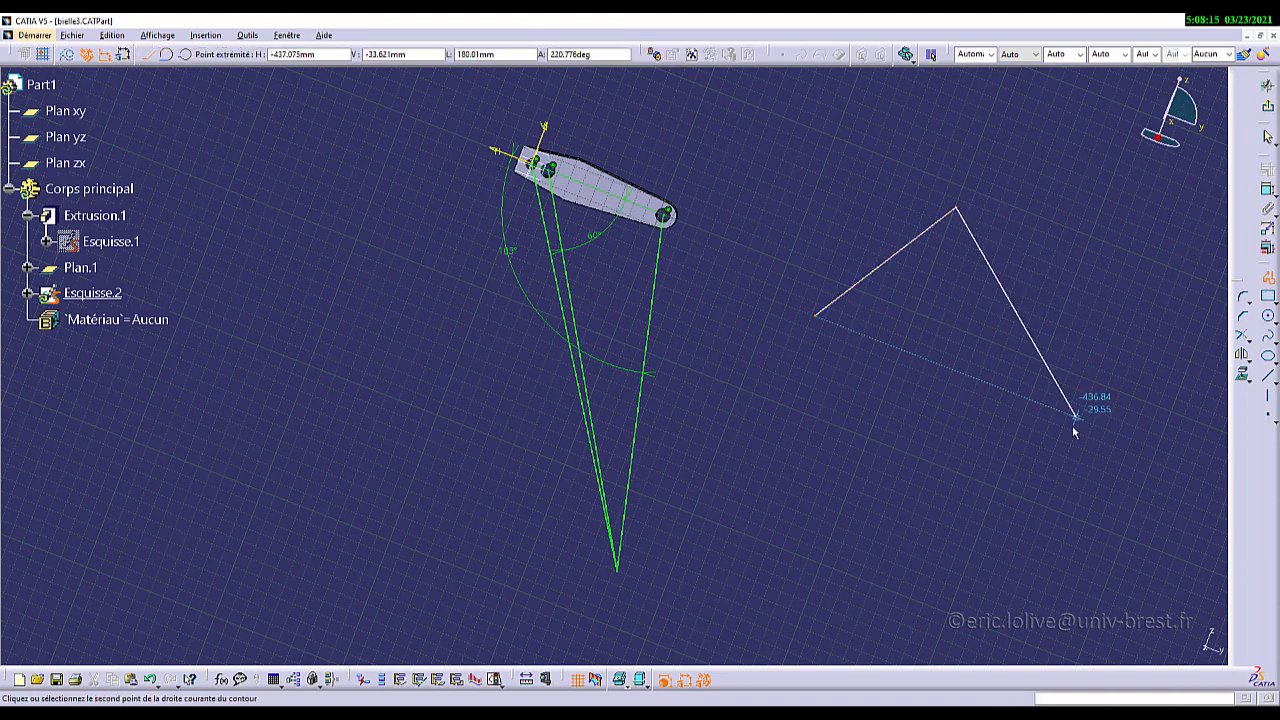
{"action": "left_click", "coordinate": [1043, 472]}
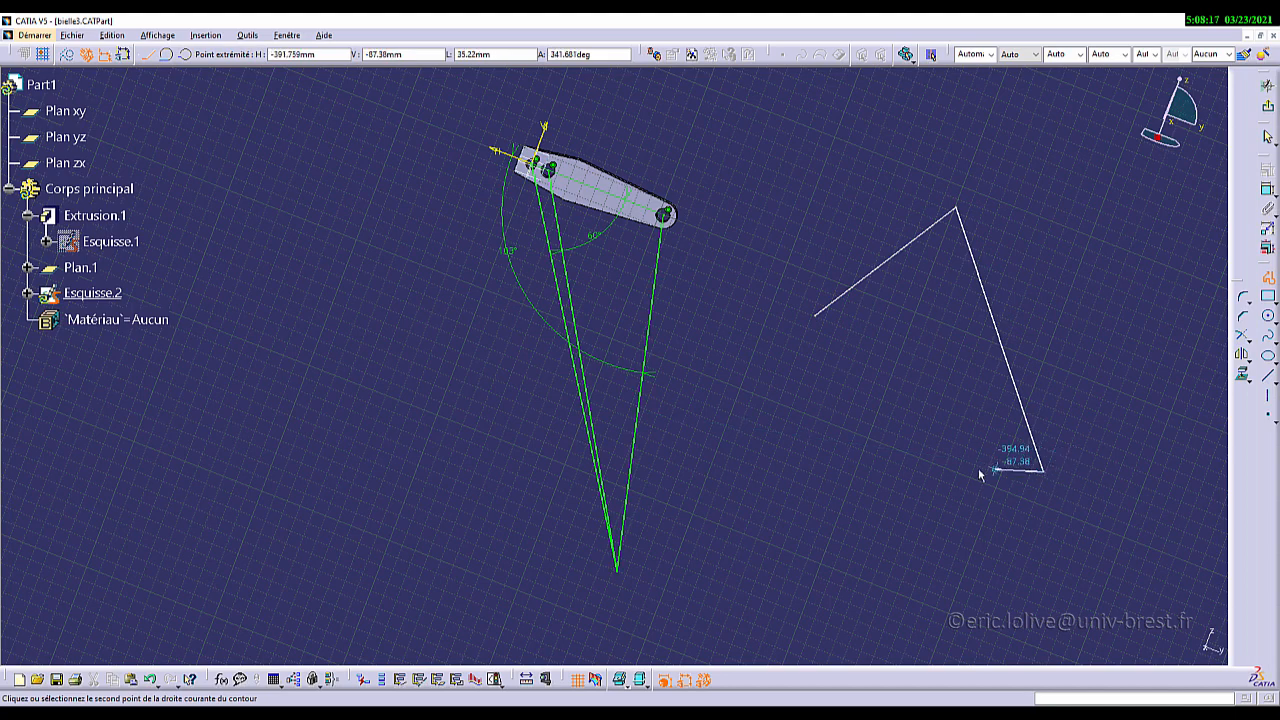
{"action": "left_click", "coordinate": [817, 316]}
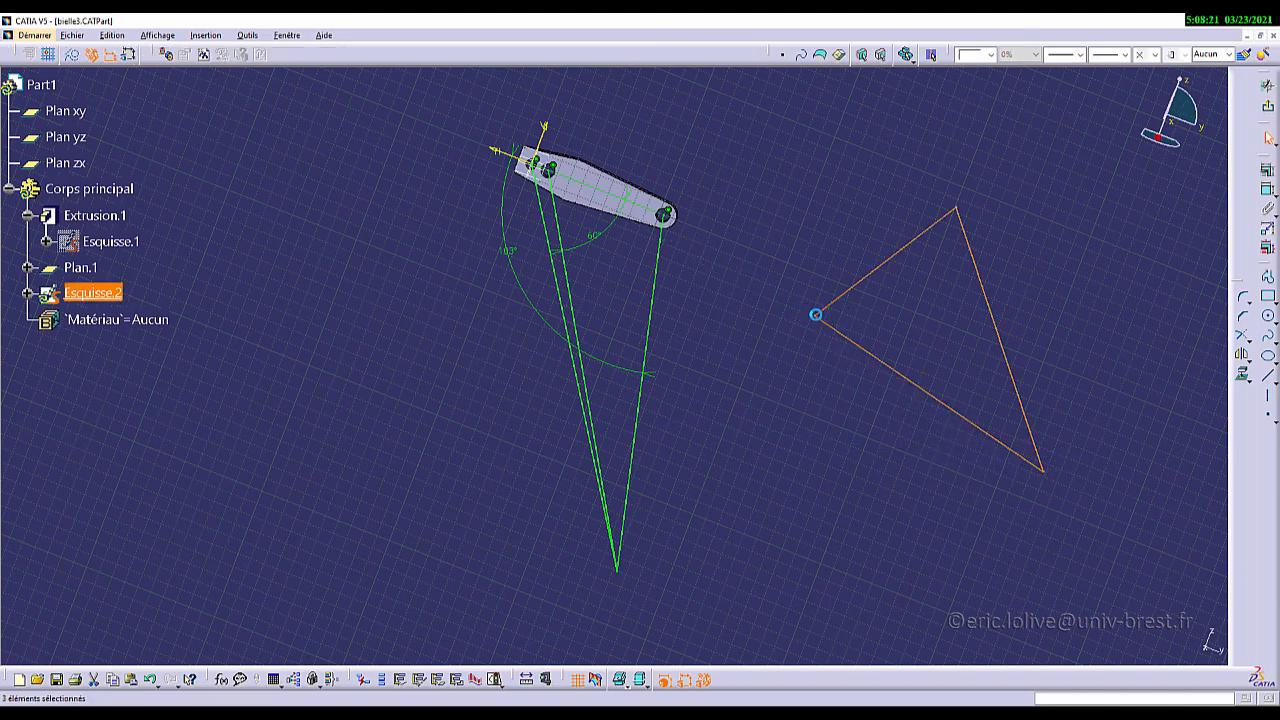
{"action": "left_click", "coordinate": [1079, 365]}
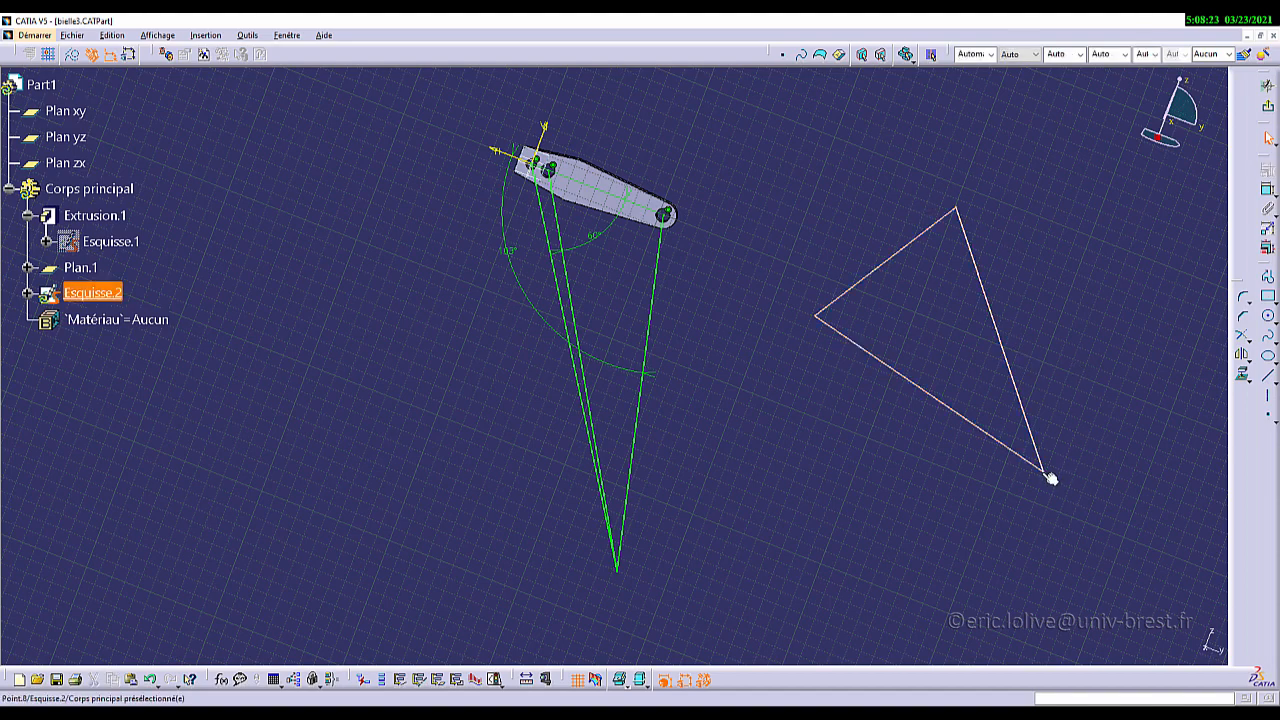
Step: Reshape the triangle by moving its lower and leftmost vertices, and constrain the leftmost vertex as fixed
{"action": "left_click_drag", "start_coordinate": [1044, 472], "coordinate": [989, 496]}
{"action": "mouse_move", "coordinate": [822, 320]}
{"action": "left_mouse_down"}
{"action": "mouse_move", "coordinate": [808, 332]}
{"action": "mouse_move", "coordinate": [810, 311]}
{"action": "left_mouse_up"}
{"action": "left_click", "coordinate": [993, 288]}
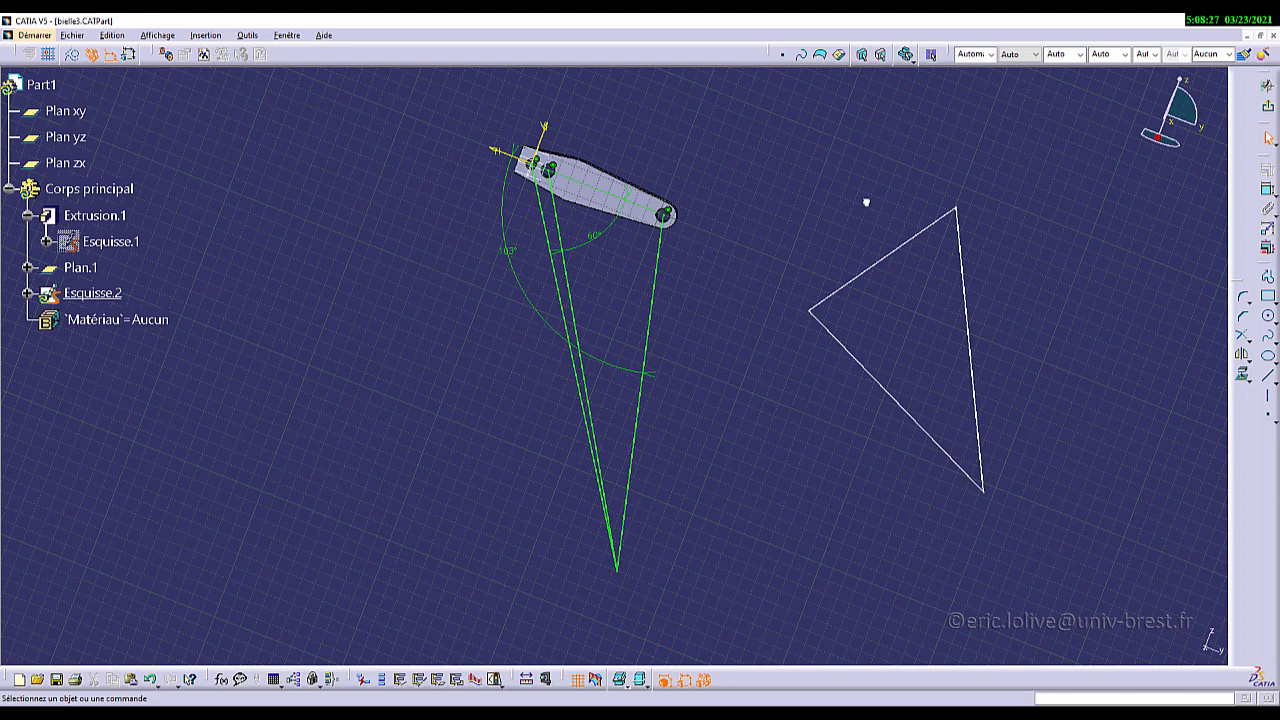
{"action": "left_click", "coordinate": [812, 311]}
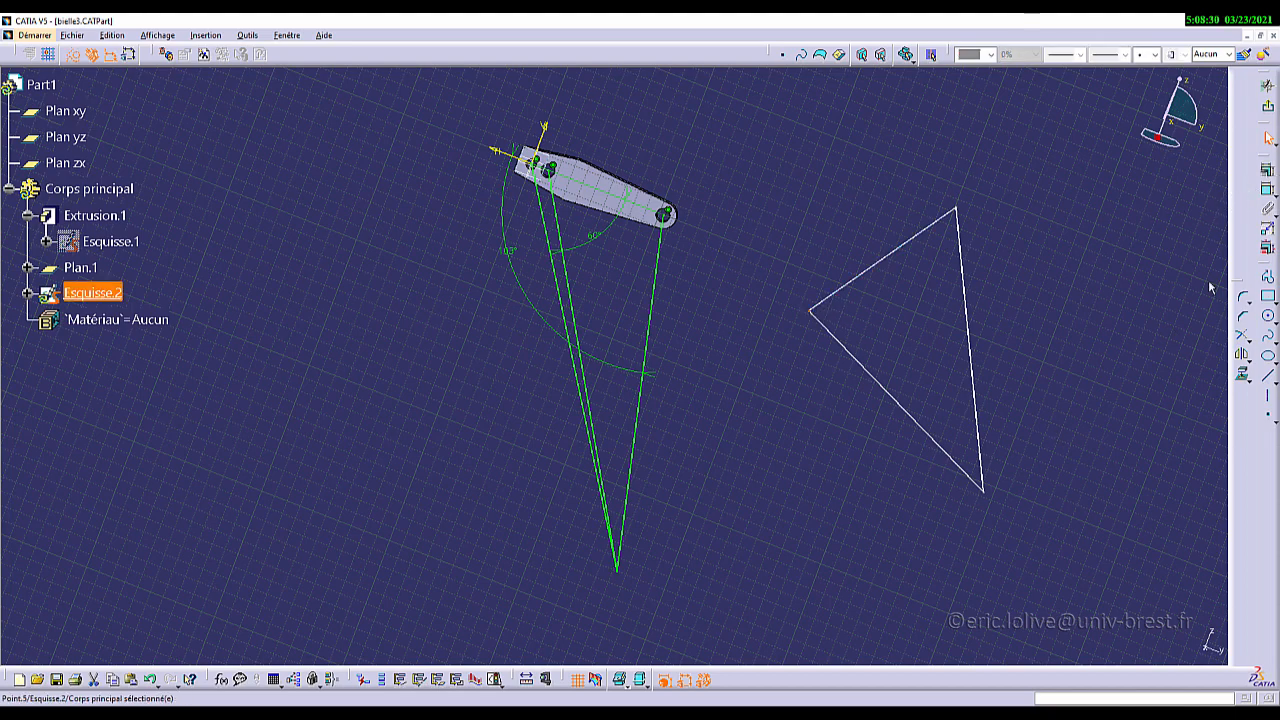
{"action": "left_click", "coordinate": [1268, 172]}
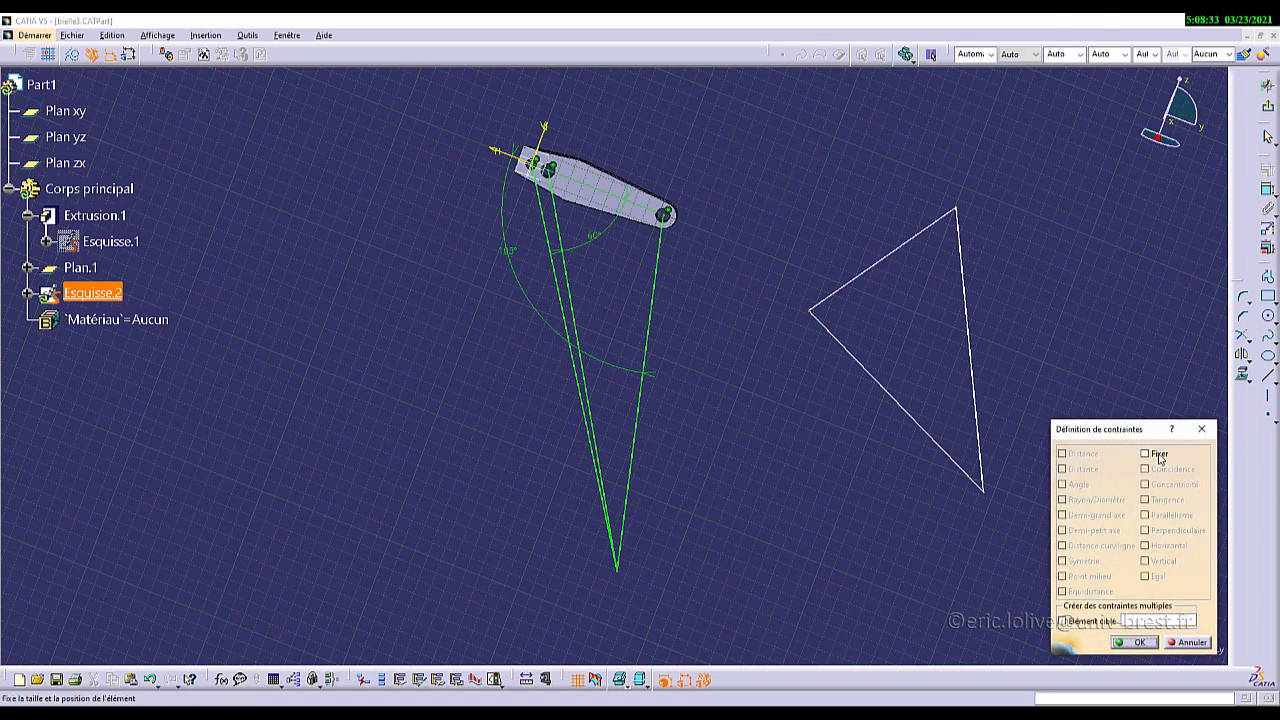
{"action": "left_click", "coordinate": [1134, 642]}
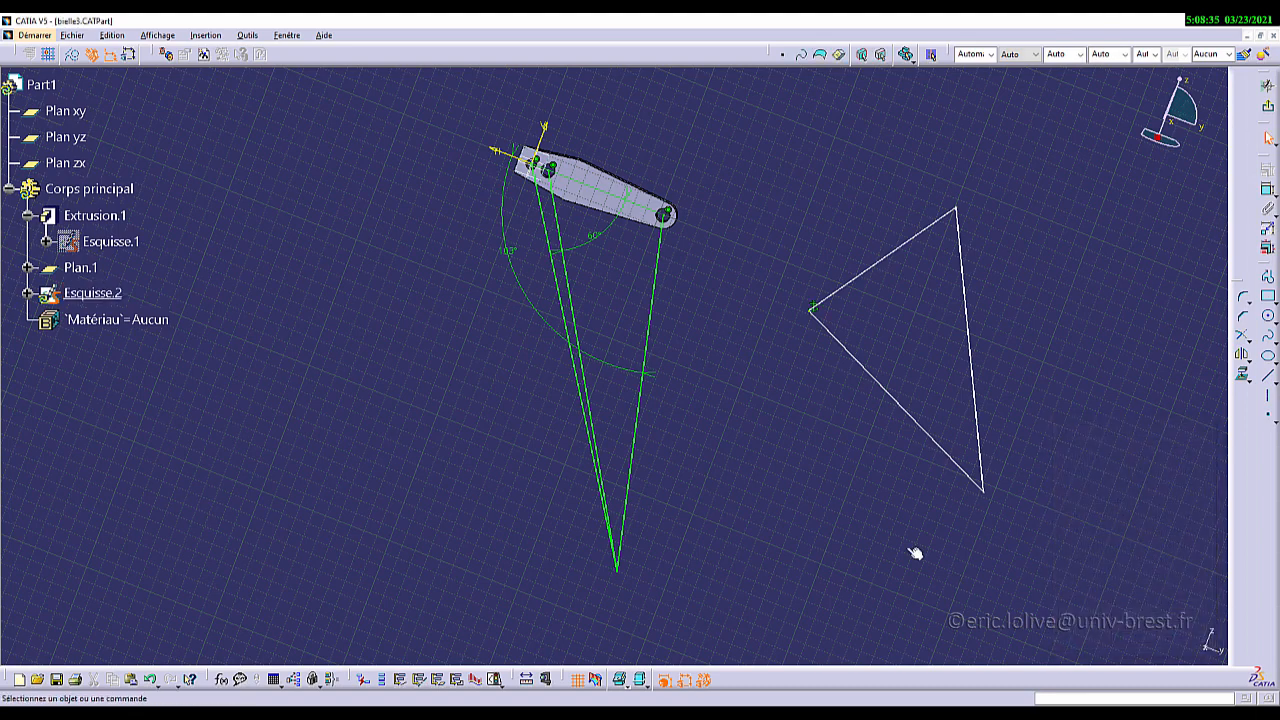
Step: Reshape the triangle around its fixed vertex by moving the two sides that meet there
{"action": "left_click_drag", "start_coordinate": [829, 333], "coordinate": [790, 352]}
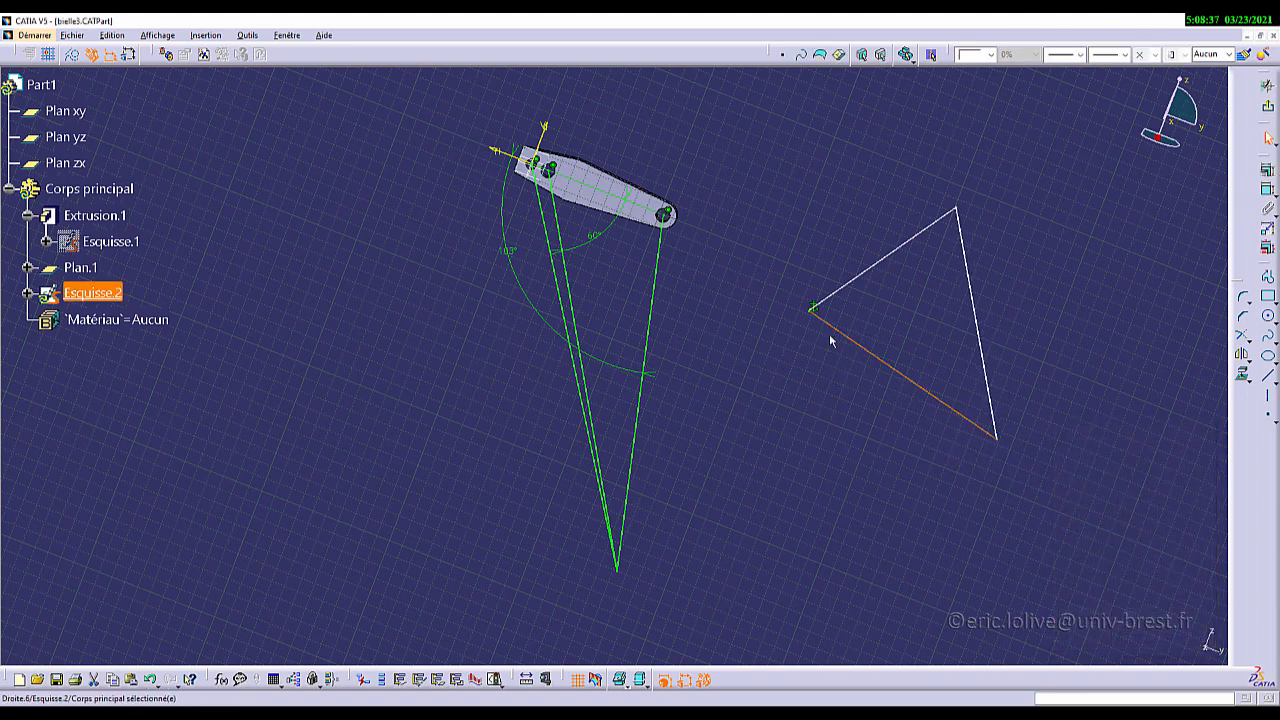
{"action": "left_click_drag", "start_coordinate": [875, 273], "coordinate": [906, 273]}
{"action": "middle_click_drag", "start_coordinate": [795, 405], "coordinate": [644, 401]}
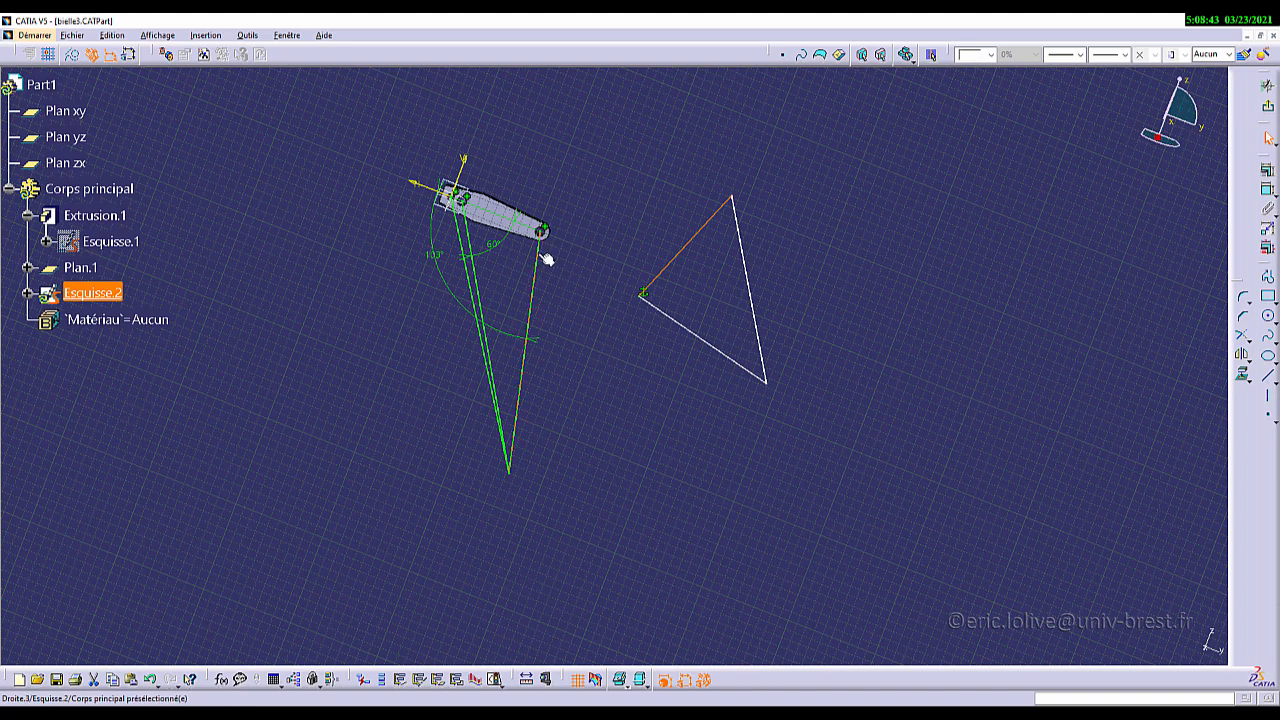
Step: Constrain the triangle side opposite the fixed vertex parallel to the force line through the lever's rounded-end hole
{"action": "left_click", "coordinate": [750, 268]}
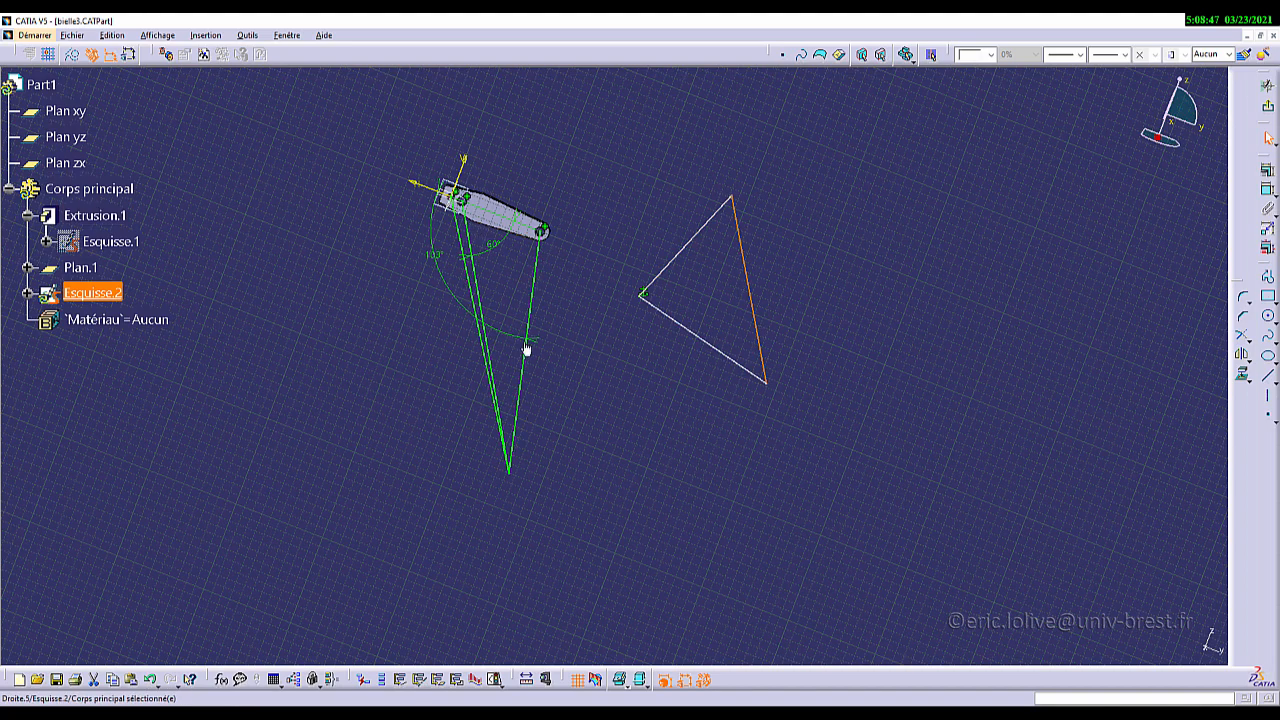
{"action": "left_click", "coordinate": [891, 341]}
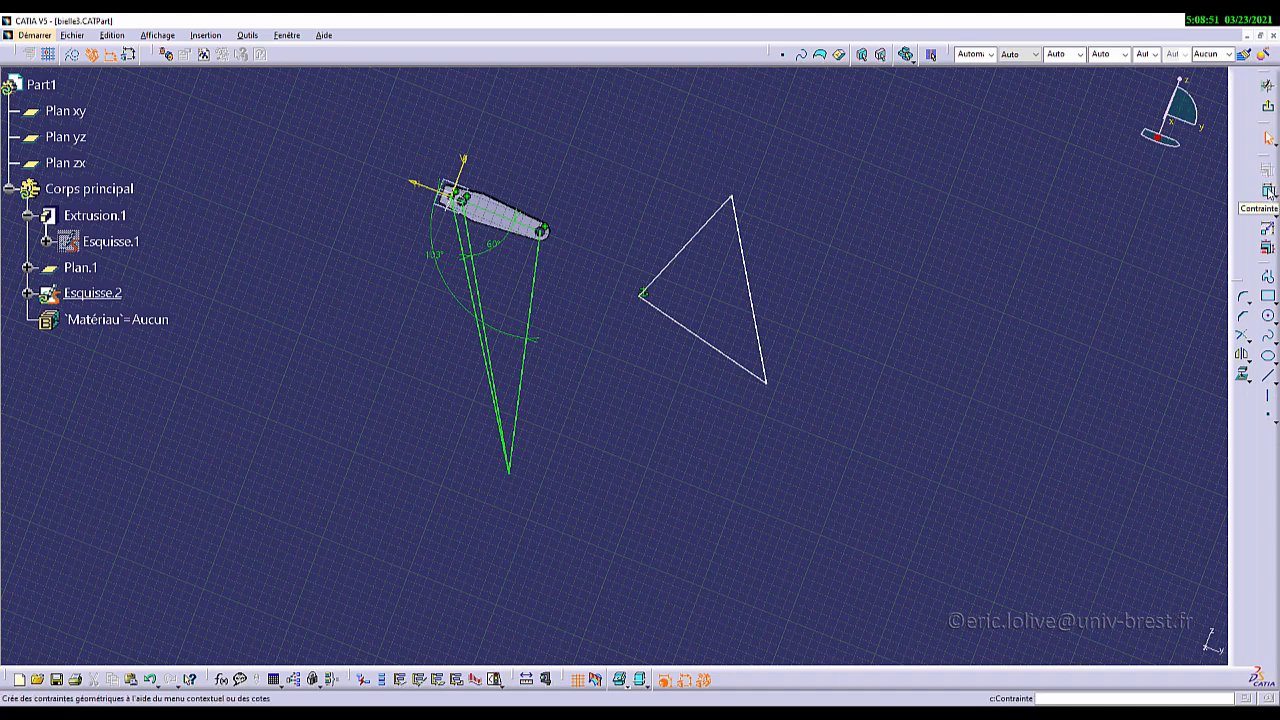
{"action": "left_click", "coordinate": [1268, 191]}
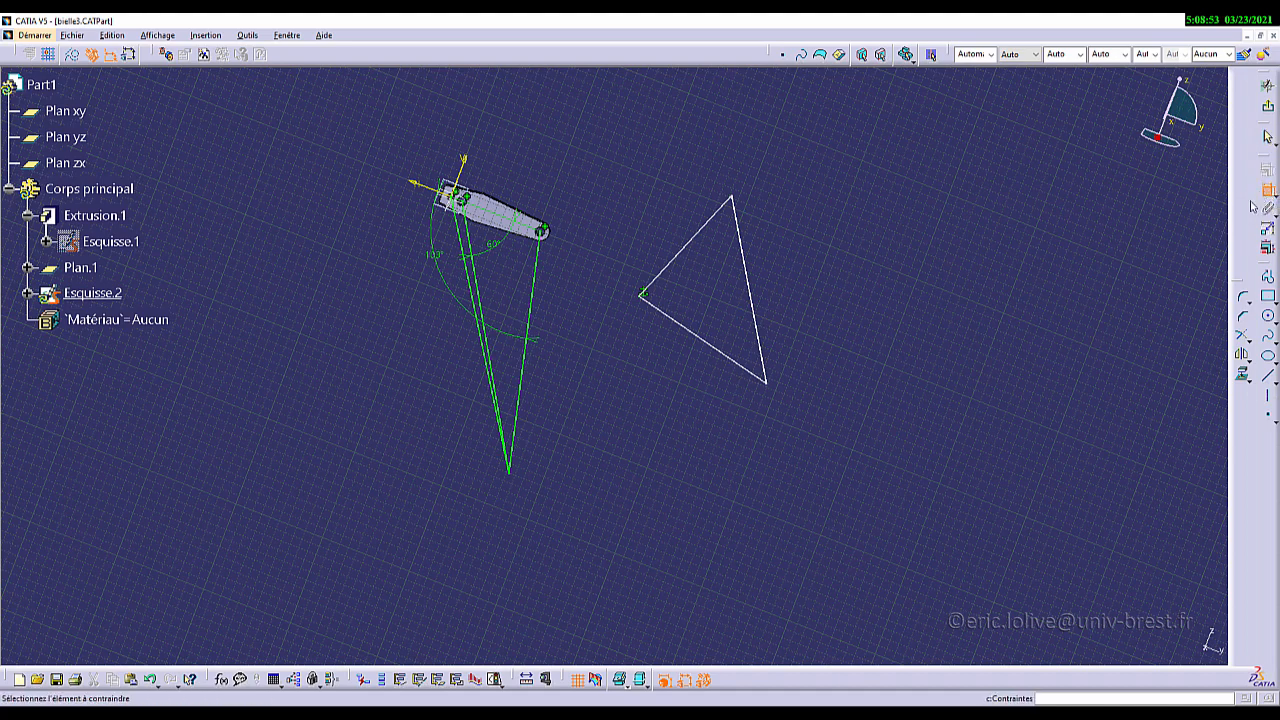
{"action": "left_click", "coordinate": [535, 280]}
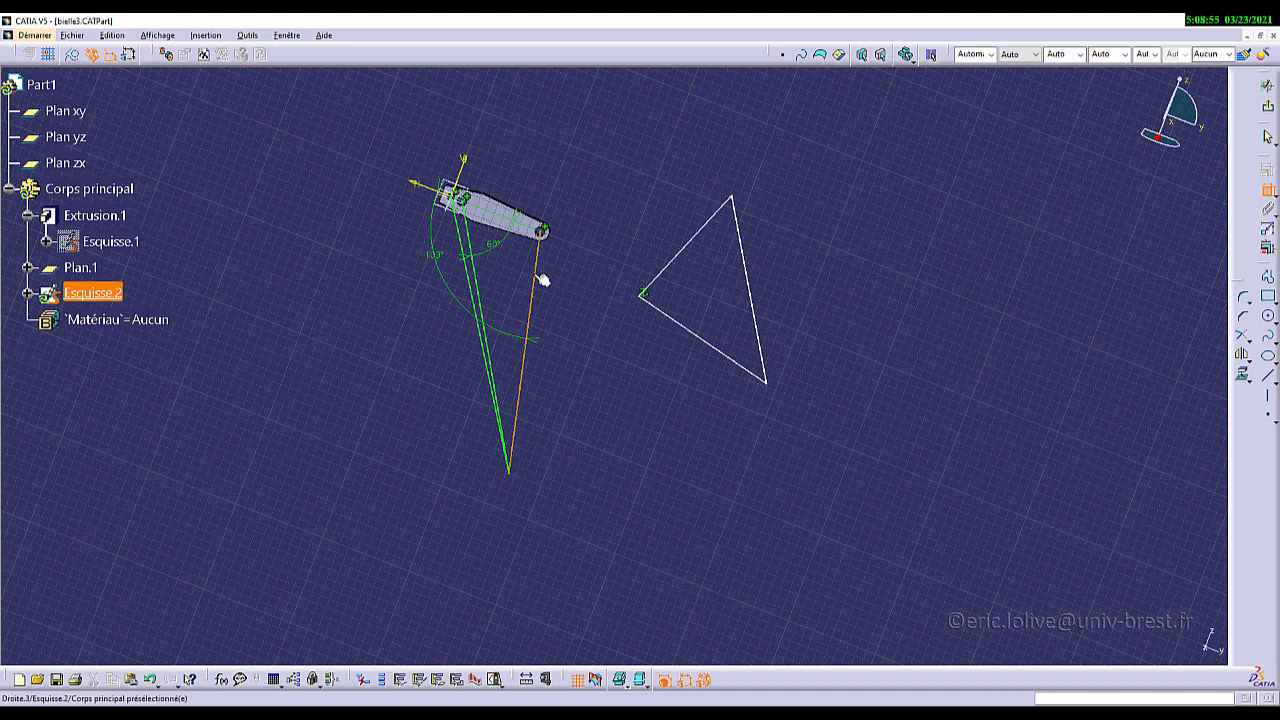
{"action": "left_click", "coordinate": [757, 292]}
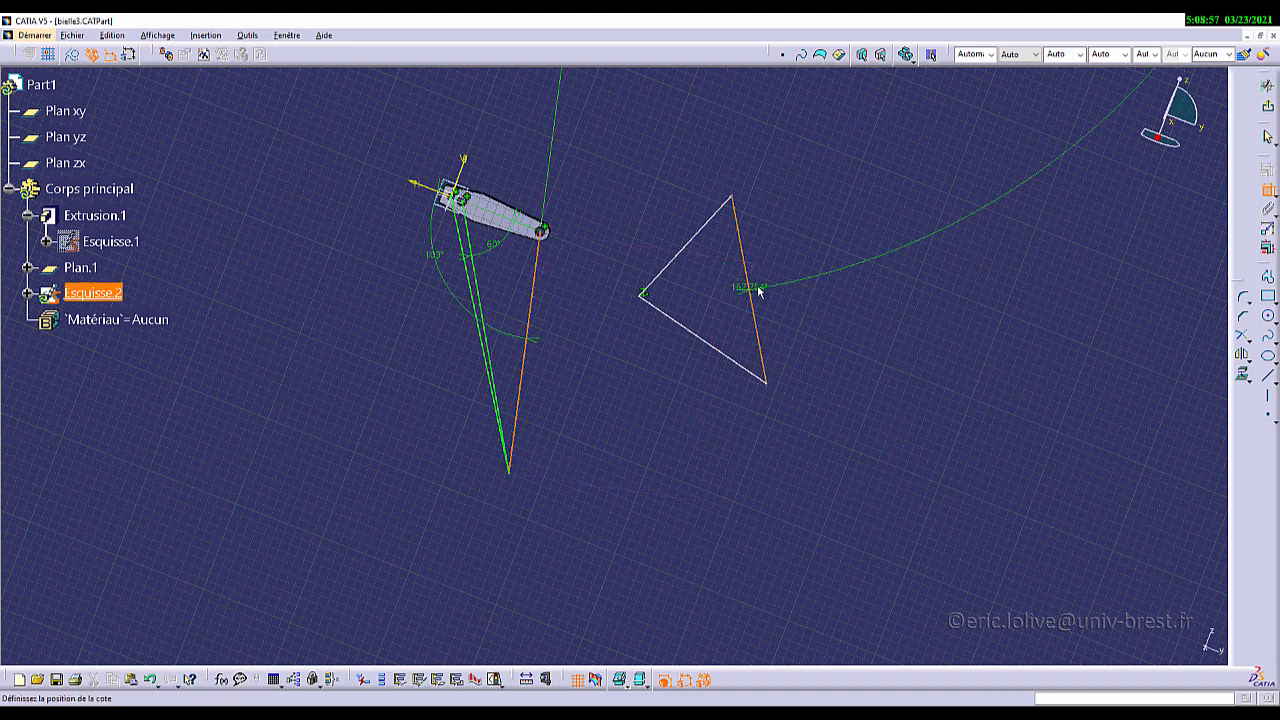
{"action": "right_click", "coordinate": [776, 280]}
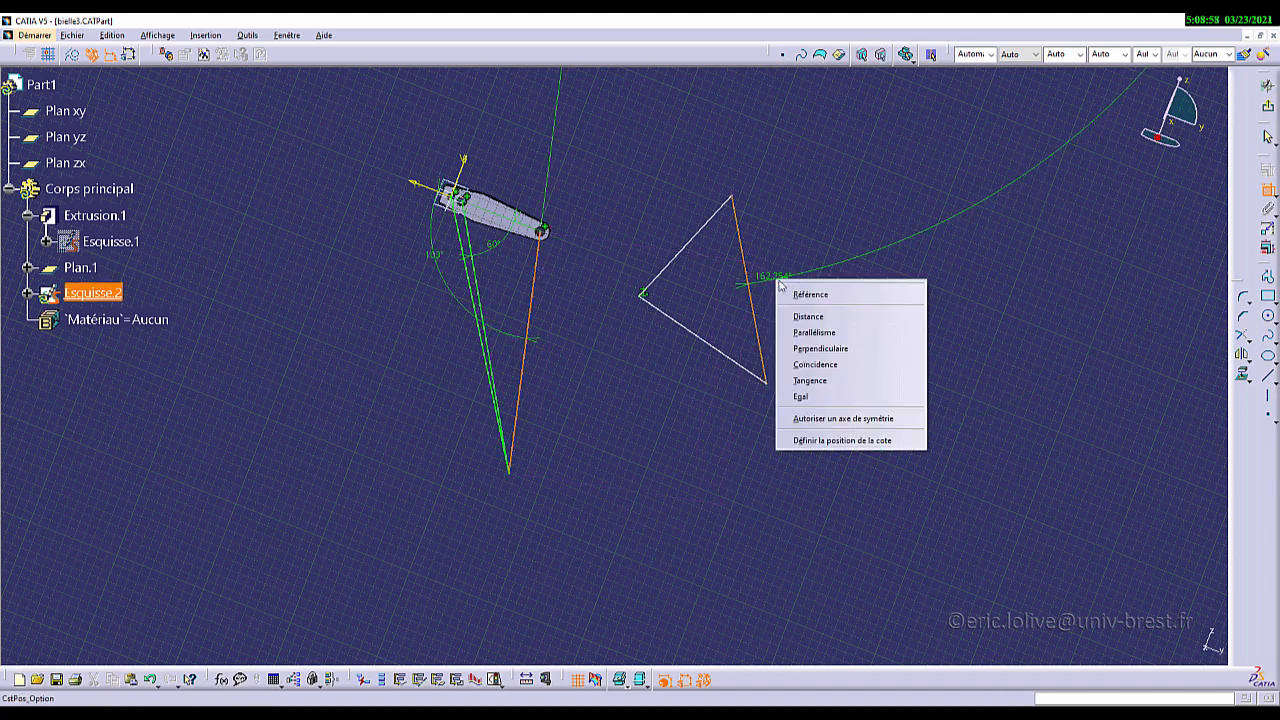
{"action": "left_click", "coordinate": [815, 332]}
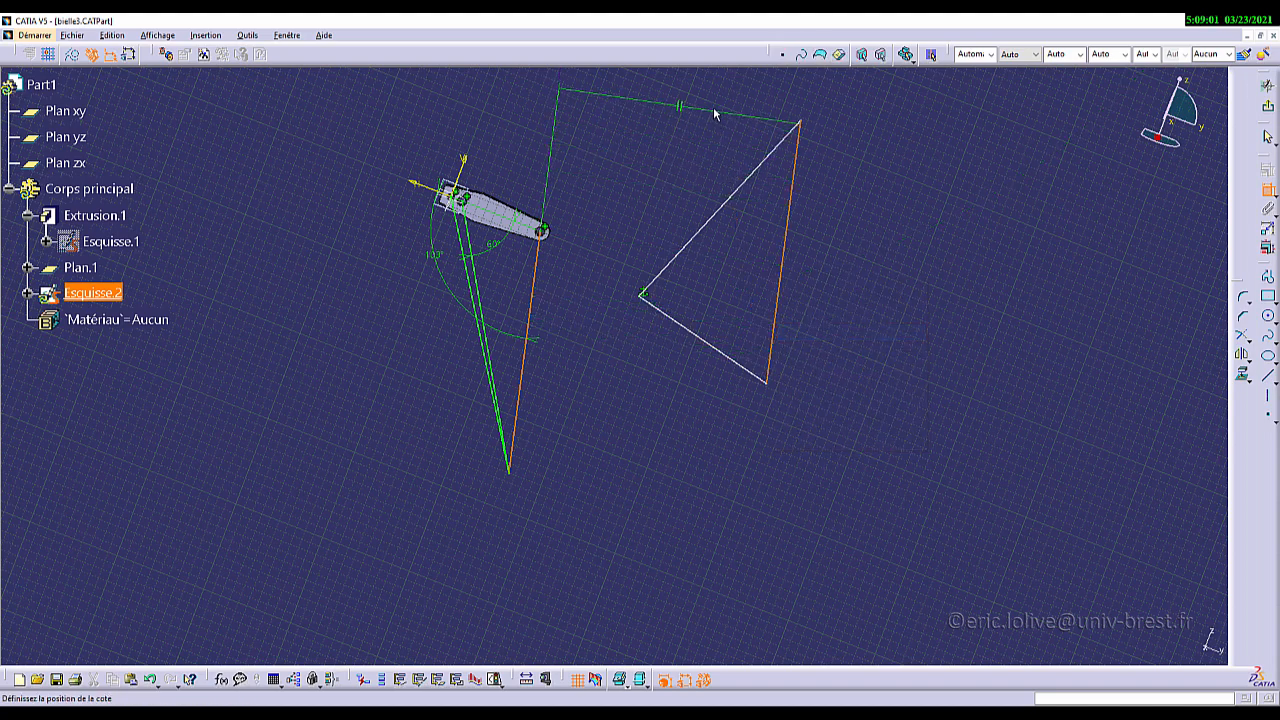
{"action": "left_click", "coordinate": [714, 108]}
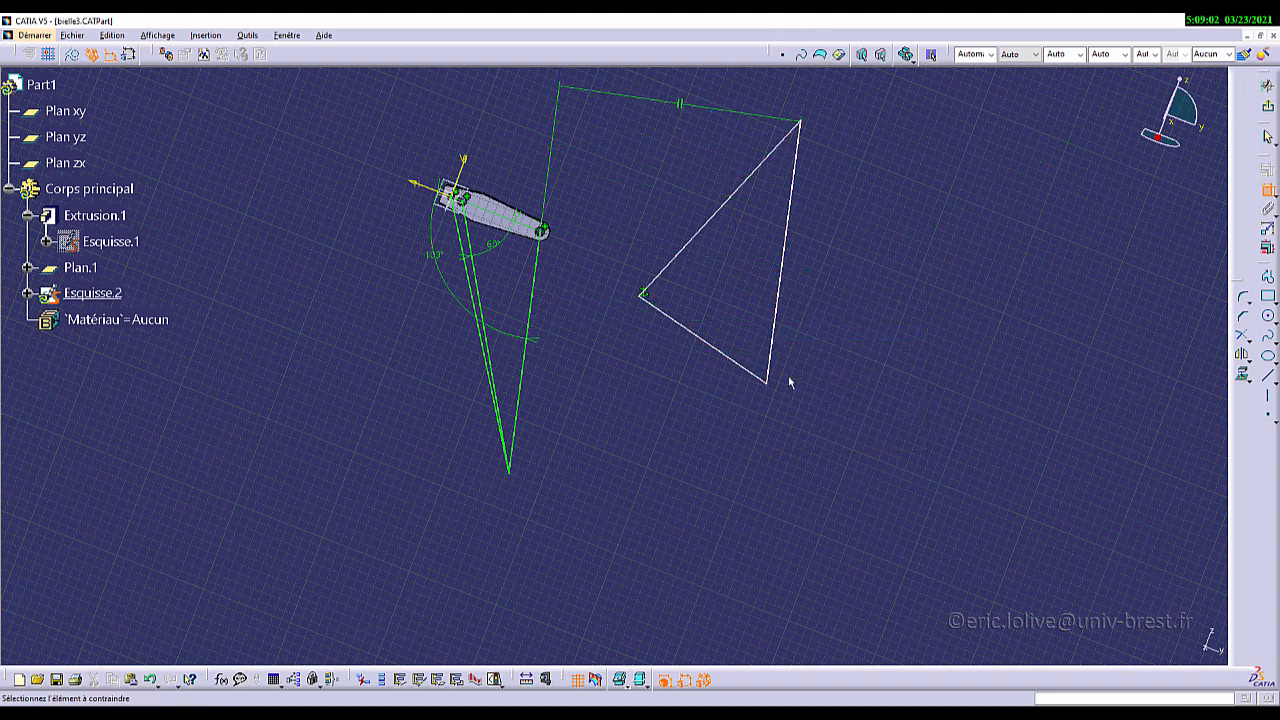
Step: Constrain the triangle's upper side from the fixed vertex parallel to the force line through the lever's second hole
{"action": "left_click", "coordinate": [484, 278]}
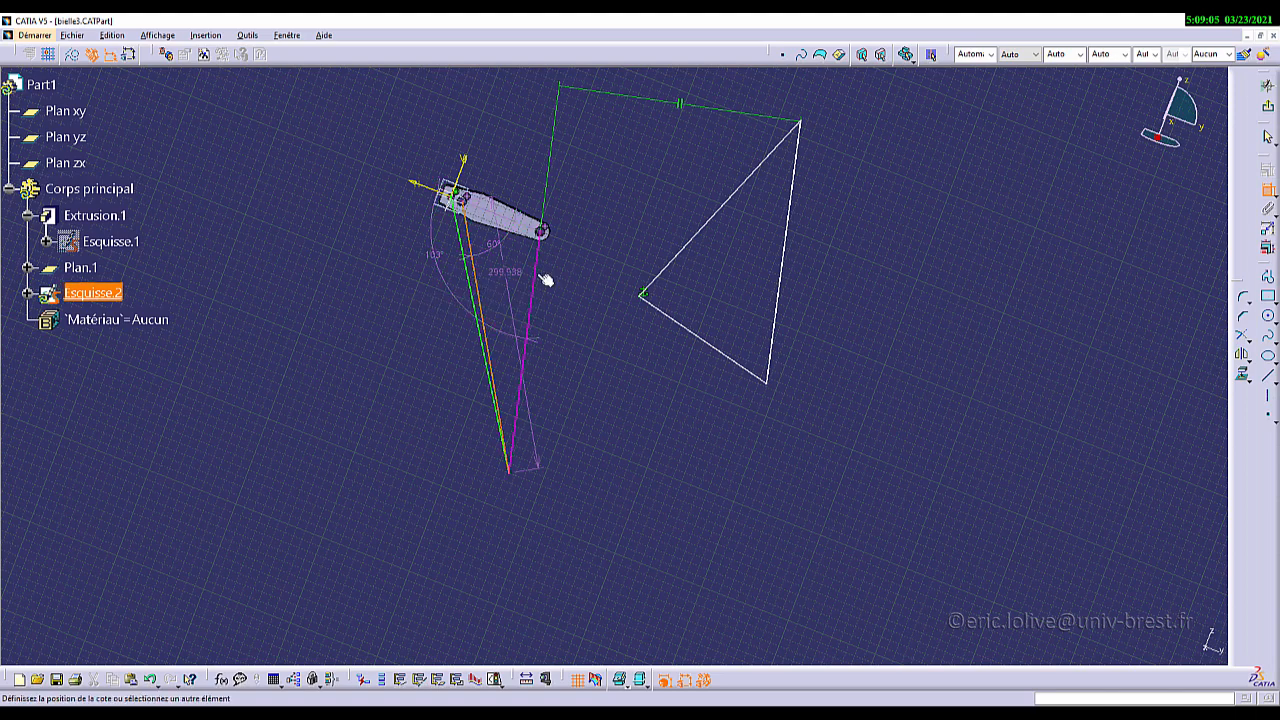
{"action": "left_click", "coordinate": [707, 230]}
{"action": "right_click", "coordinate": [684, 192]}
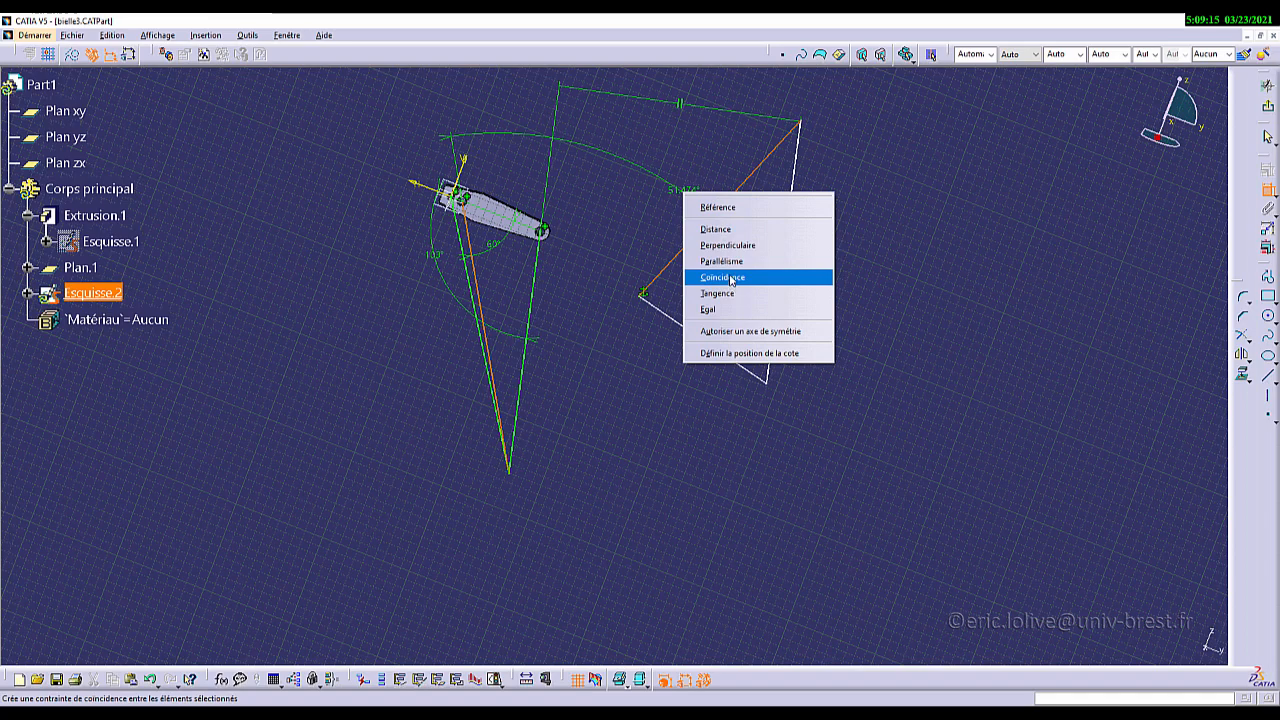
{"action": "left_click", "coordinate": [736, 262]}
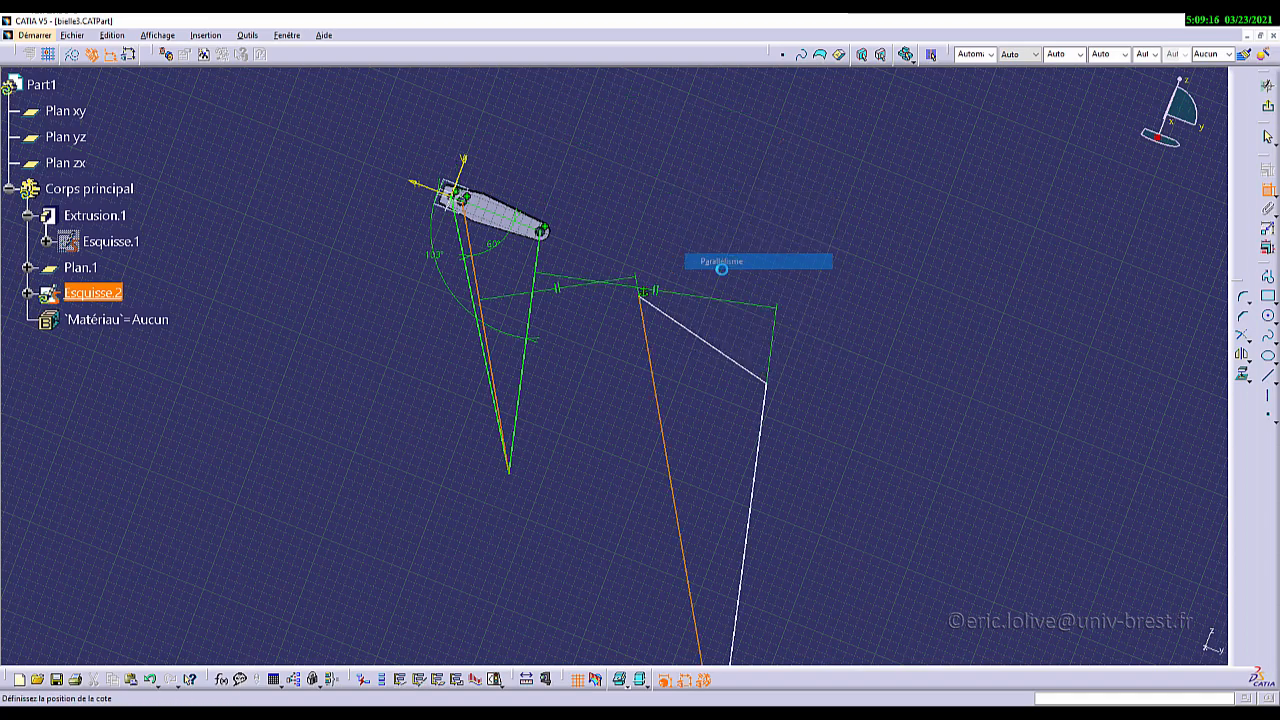
{"action": "left_click", "coordinate": [598, 152]}
Step: Constrain the triangle's remaining side parallel to the force line through the hole at the lever's squared end
{"action": "middle_click_drag", "start_coordinate": [700, 410], "coordinate": [706, 286]}
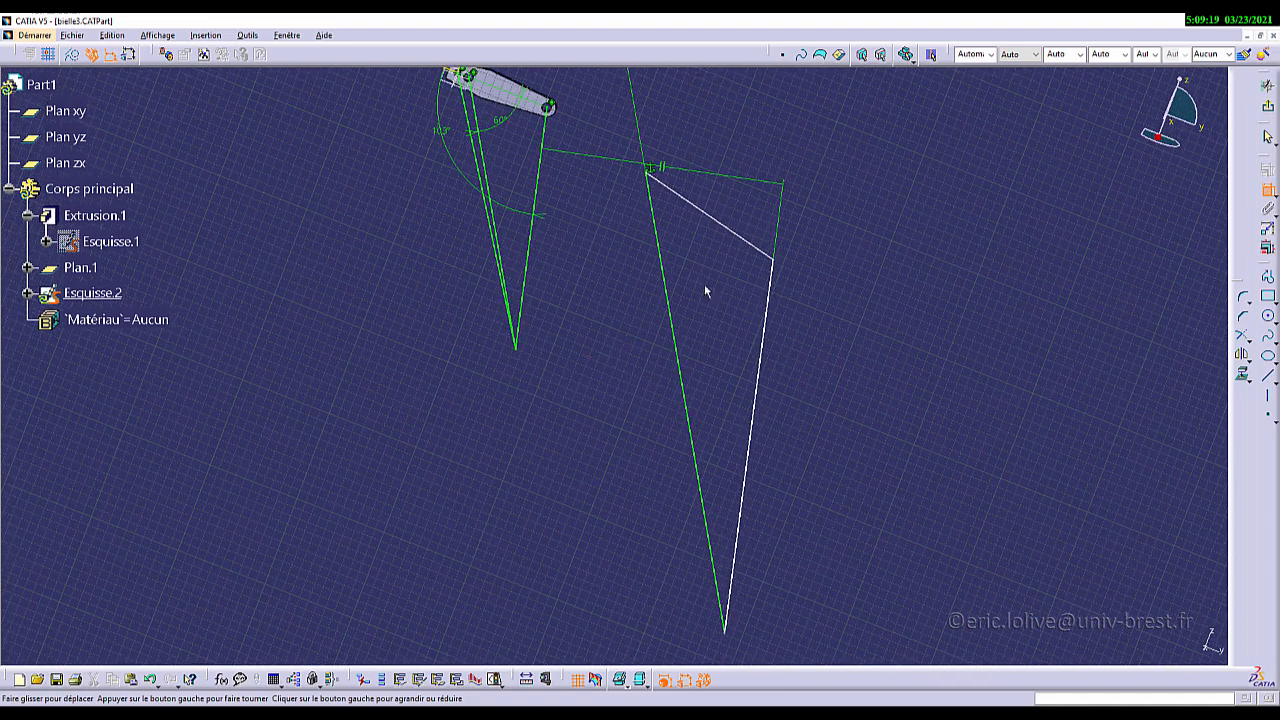
{"action": "left_click", "coordinate": [483, 167]}
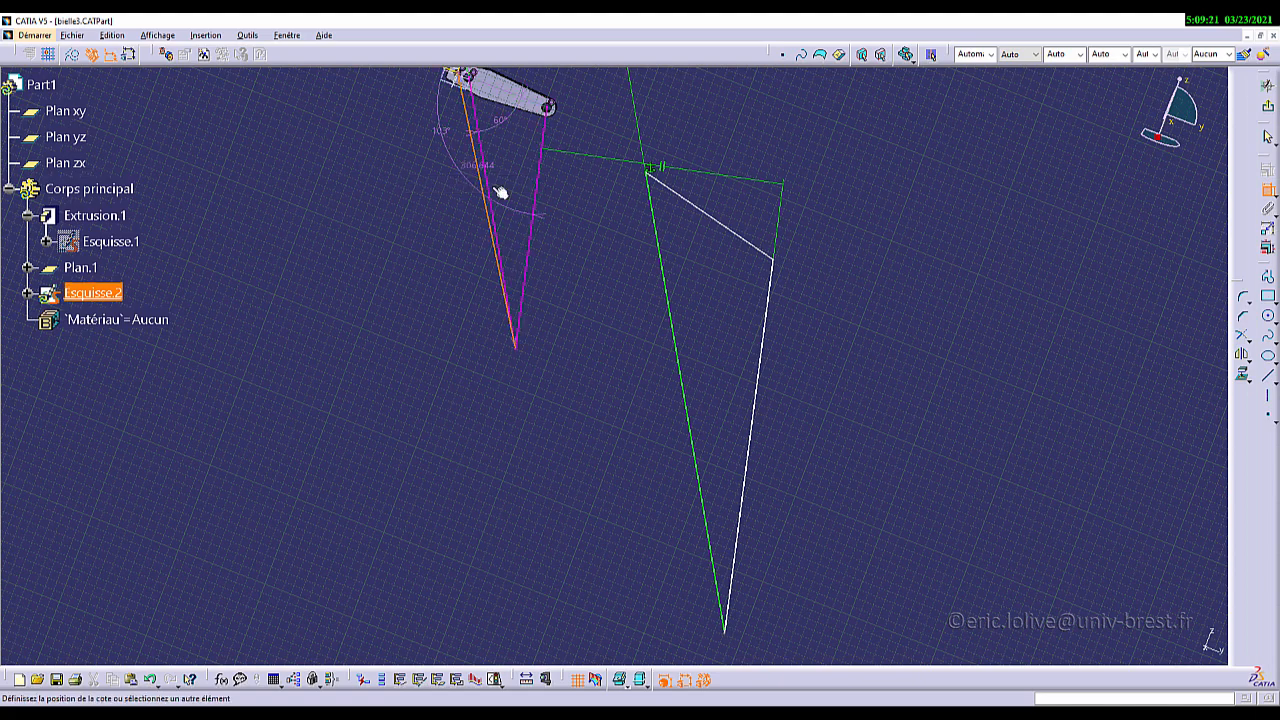
{"action": "left_click", "coordinate": [722, 223]}
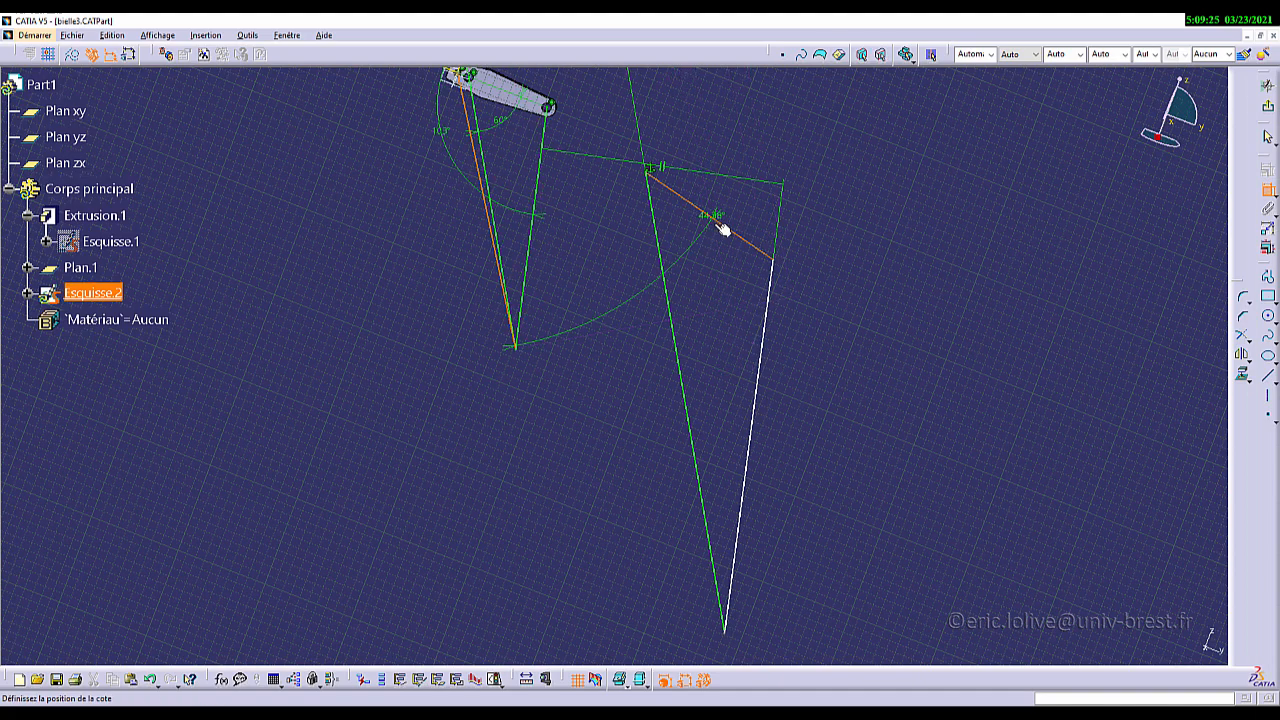
{"action": "right_click", "coordinate": [722, 247]}
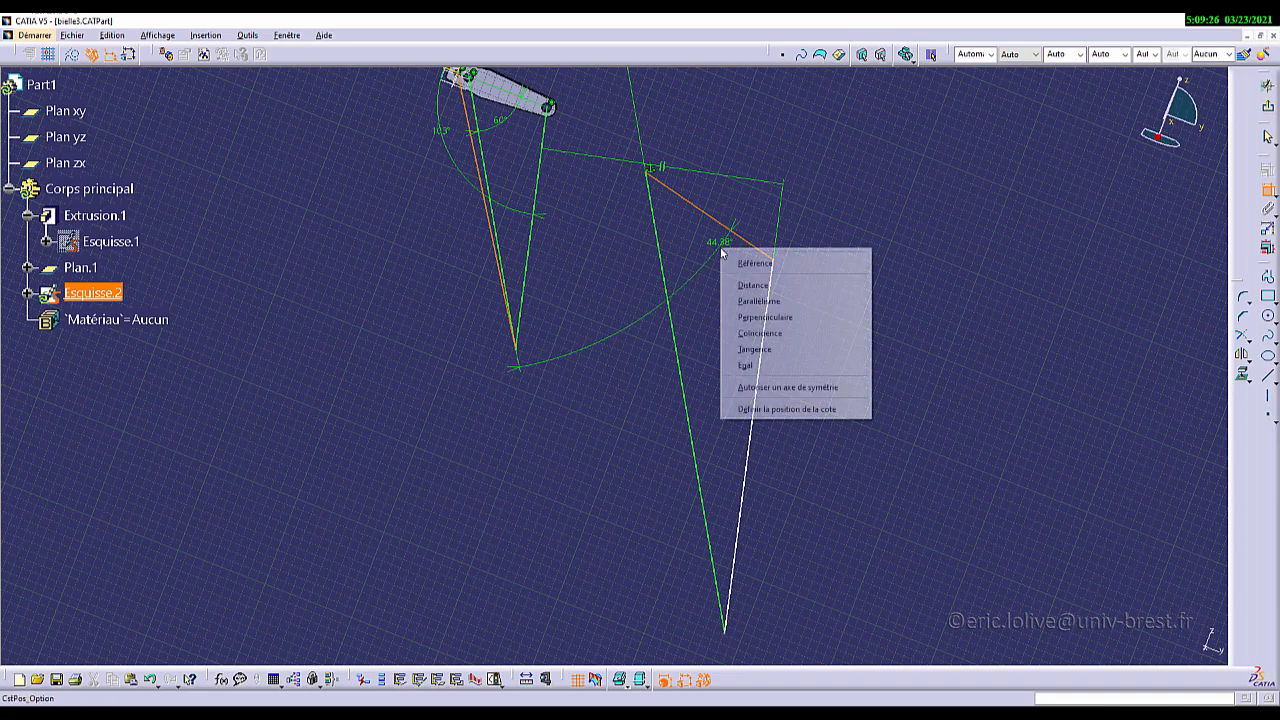
{"action": "left_click", "coordinate": [772, 306]}
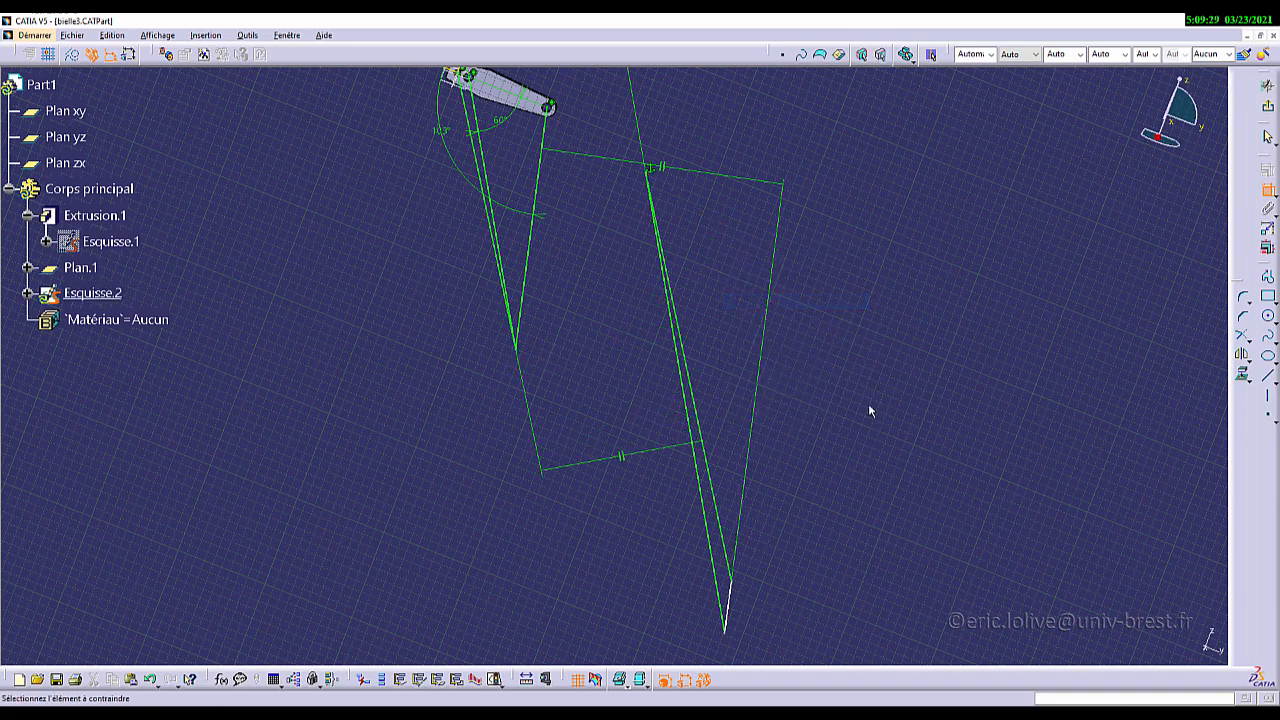
{"action": "mouse_move", "coordinate": [868, 403]}
{"action": "middle_mouse_down"}
{"action": "mouse_move", "coordinate": [845, 337]}
{"action": "mouse_move", "coordinate": [820, 366]}
{"action": "mouse_move", "coordinate": [457, 357]}
{"action": "mouse_move", "coordinate": [513, 393]}
{"action": "mouse_move", "coordinate": [586, 377]}
{"action": "mouse_move", "coordinate": [500, 320]}
{"action": "mouse_move", "coordinate": [489, 340]}
{"action": "mouse_move", "coordinate": [572, 316]}
{"action": "mouse_move", "coordinate": [528, 343]}
{"action": "mouse_move", "coordinate": [457, 446]}
{"action": "mouse_move", "coordinate": [443, 409]}
{"action": "mouse_move", "coordinate": [457, 440]}
{"action": "mouse_move", "coordinate": [520, 400]}
{"action": "middle_mouse_up"}
{"action": "mouse_move", "coordinate": [777, 529]}
{"action": "middle_mouse_down"}
{"action": "mouse_move", "coordinate": [808, 477]}
{"action": "mouse_move", "coordinate": [622, 489]}
{"action": "mouse_move", "coordinate": [626, 320]}
{"action": "middle_mouse_up"}
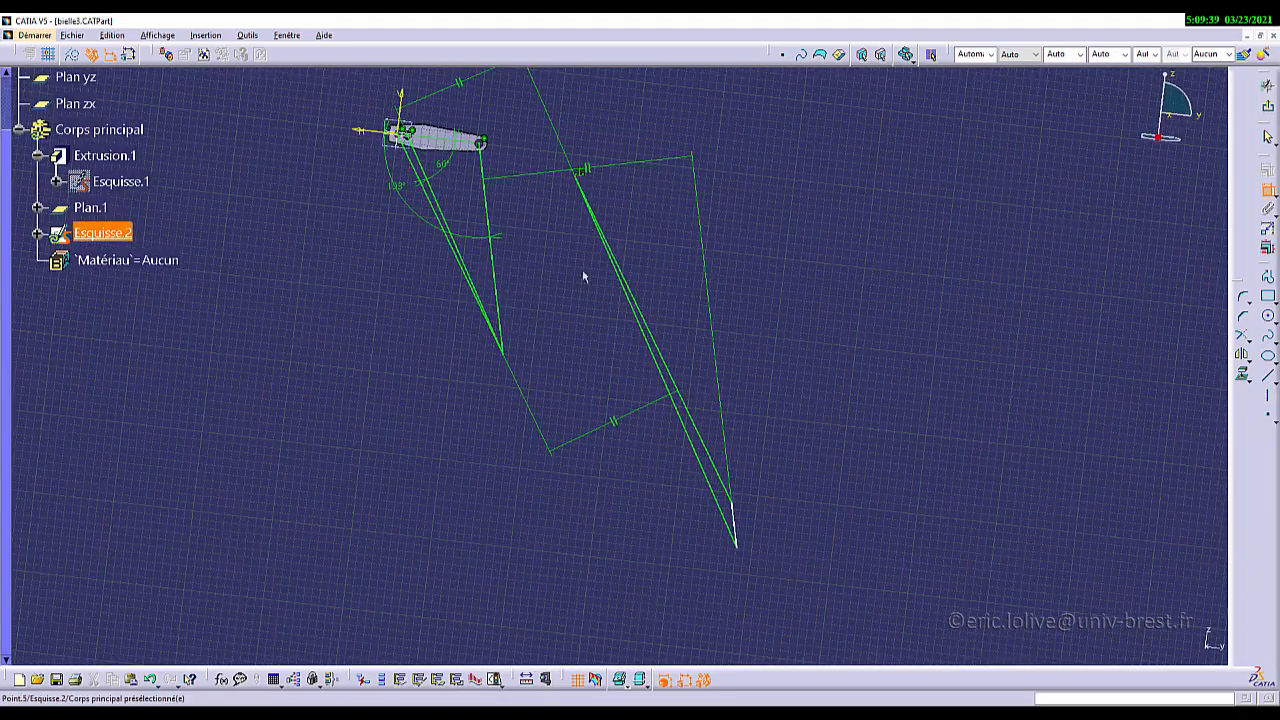
{"action": "left_click", "coordinate": [699, 448]}
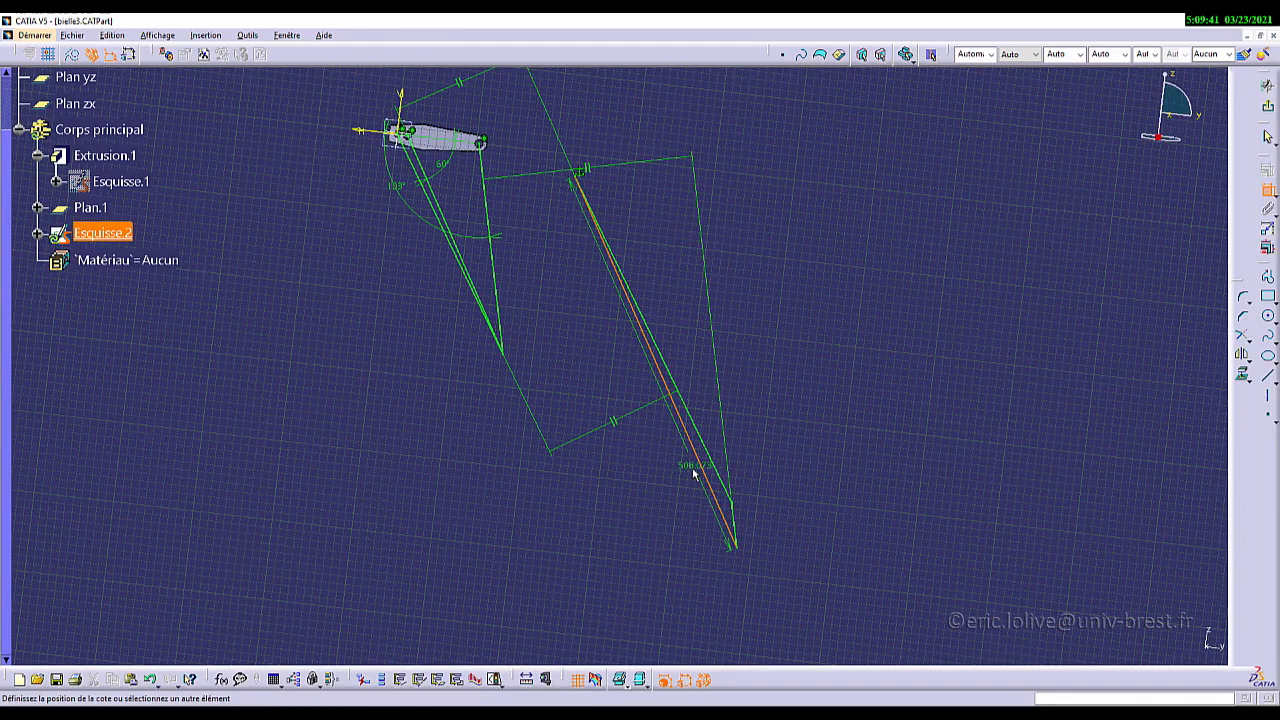
{"action": "key", "text": "Escape"}
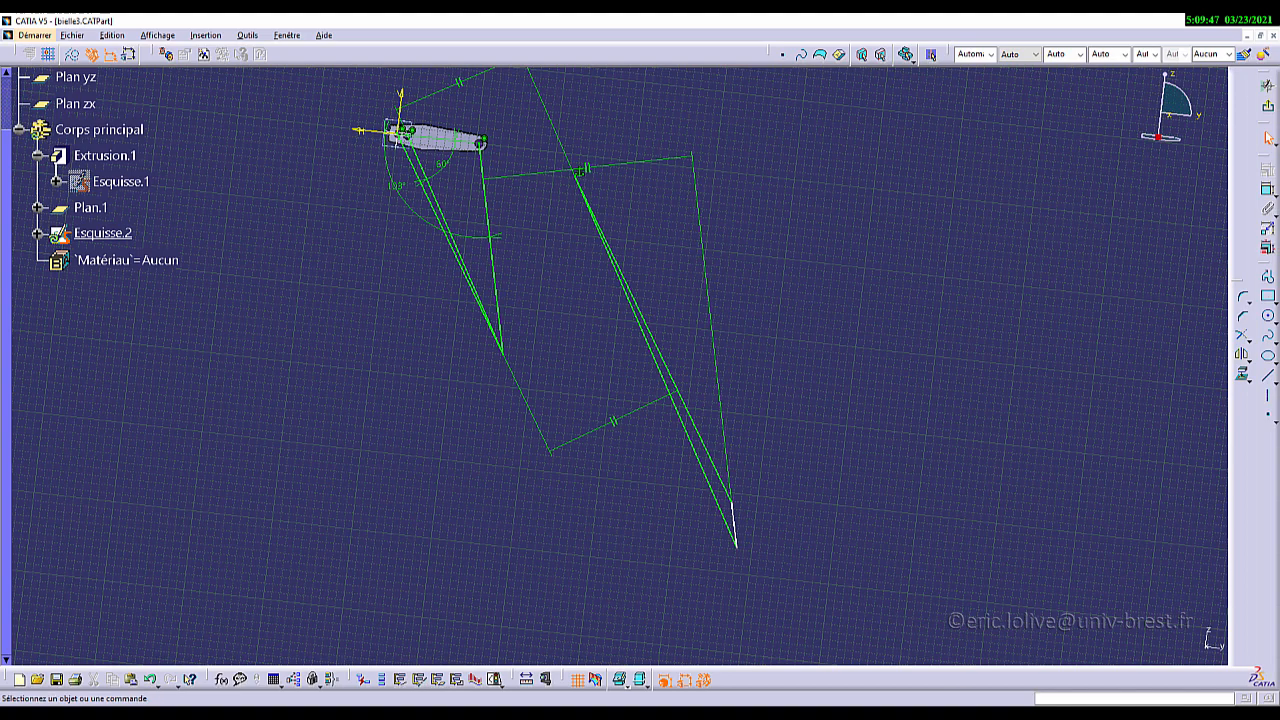
Step: Switch to decolleteuse.pdf and look up the piston diameter and applied pressure in the Données section, and examine the cylinder in the system drawing
{"action": "left_click", "coordinate": [437, 660]}
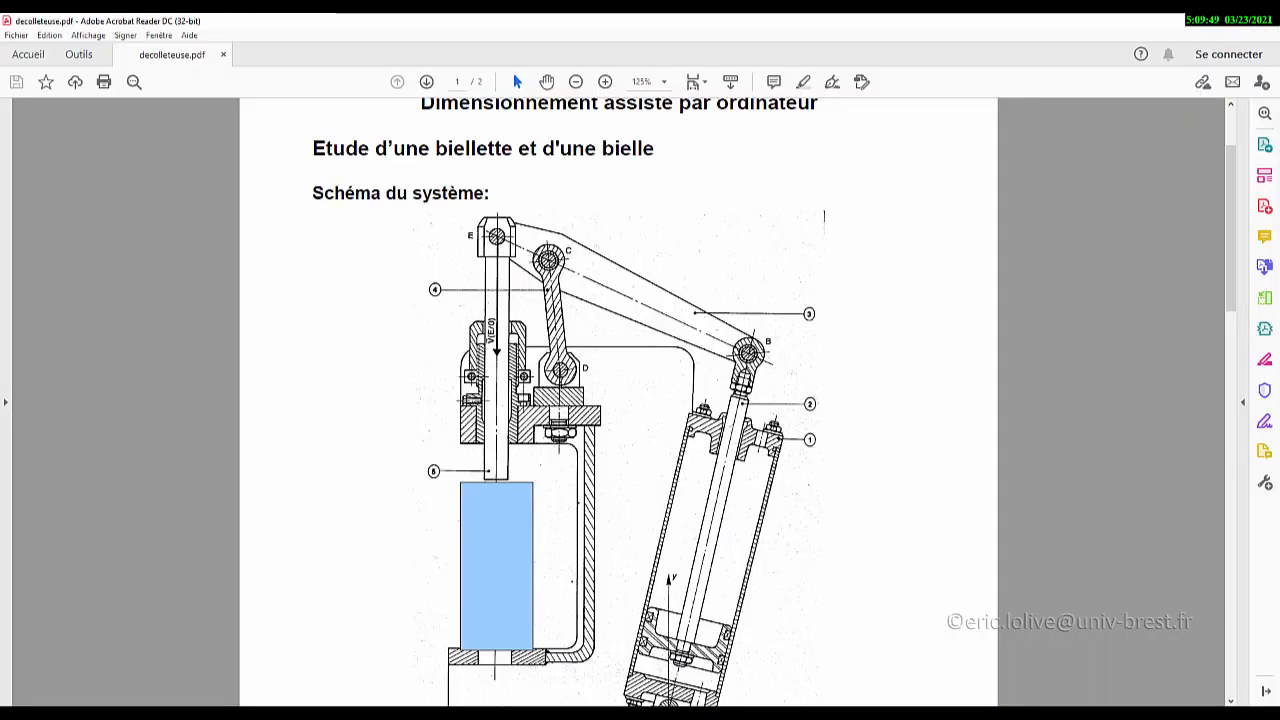
{"action": "scroll", "coordinate": [690, 400], "scroll_direction": "down", "scroll_amount": 2}
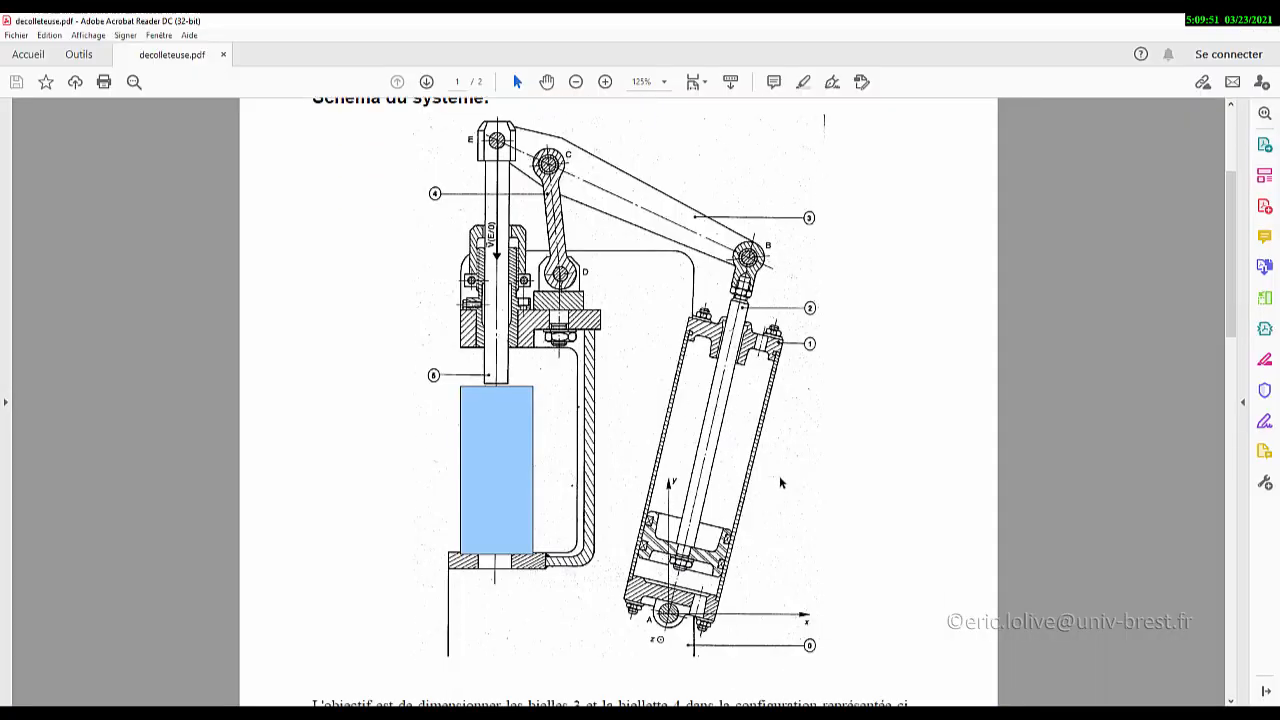
{"action": "scroll", "coordinate": [693, 455], "scroll_direction": "down", "scroll_amount": 10}
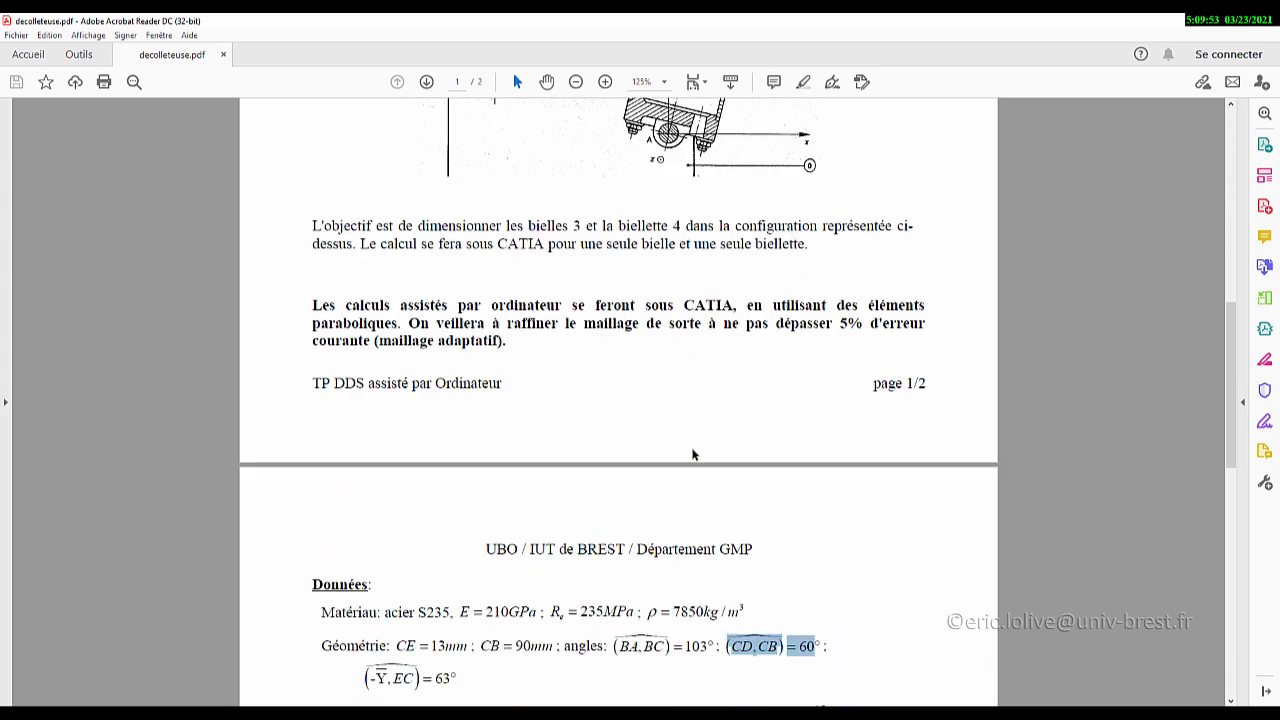
{"action": "scroll", "coordinate": [693, 455], "scroll_direction": "down", "scroll_amount": 7}
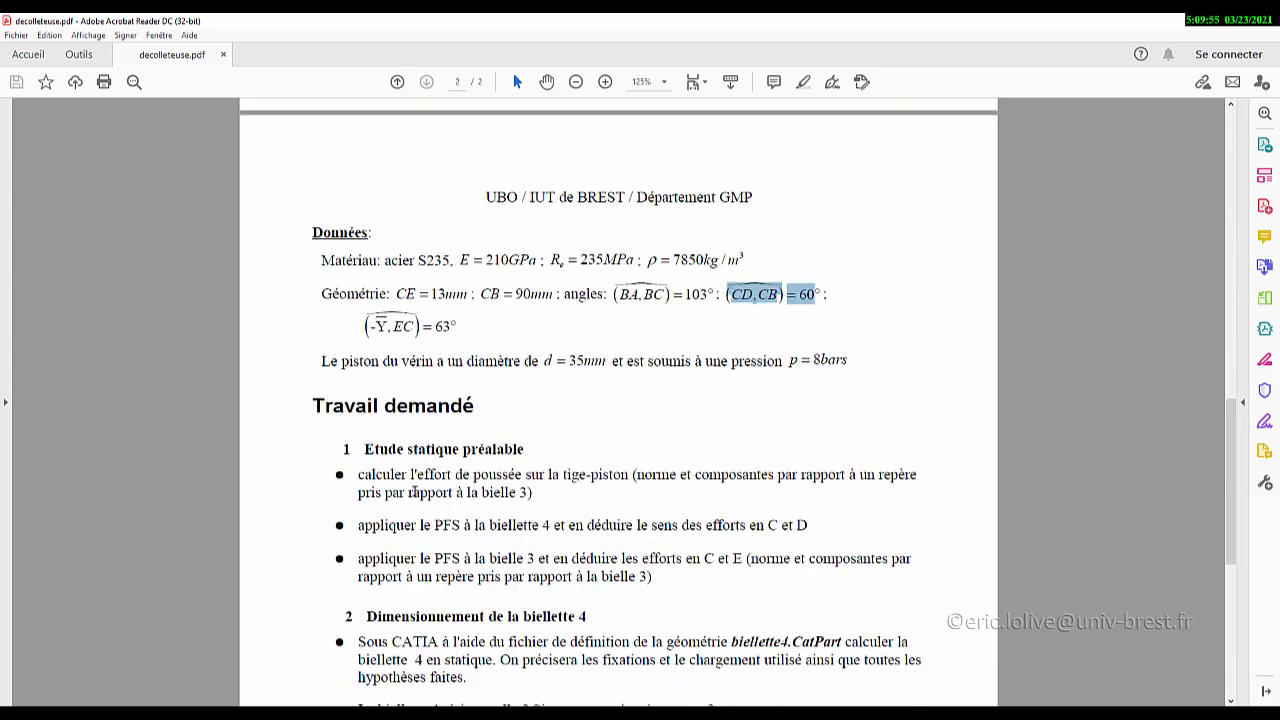
{"action": "scroll", "coordinate": [413, 492], "scroll_direction": "down", "scroll_amount": 2}
{"action": "left_click_drag", "start_coordinate": [546, 297], "coordinate": [624, 300]}
{"action": "left_click_drag", "start_coordinate": [789, 298], "coordinate": [838, 299]}
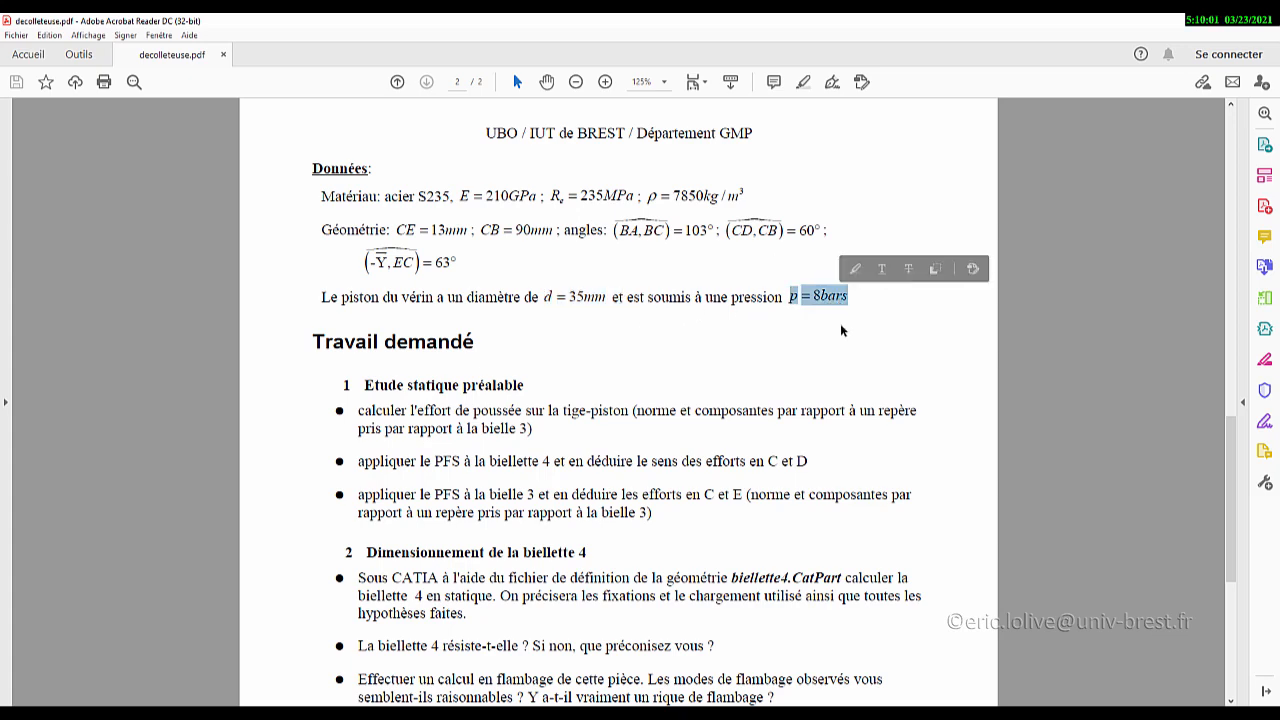
{"action": "scroll", "coordinate": [840, 322], "scroll_direction": "up", "scroll_amount": 8}
{"action": "scroll", "coordinate": [840, 330], "scroll_direction": "up", "scroll_amount": 6}
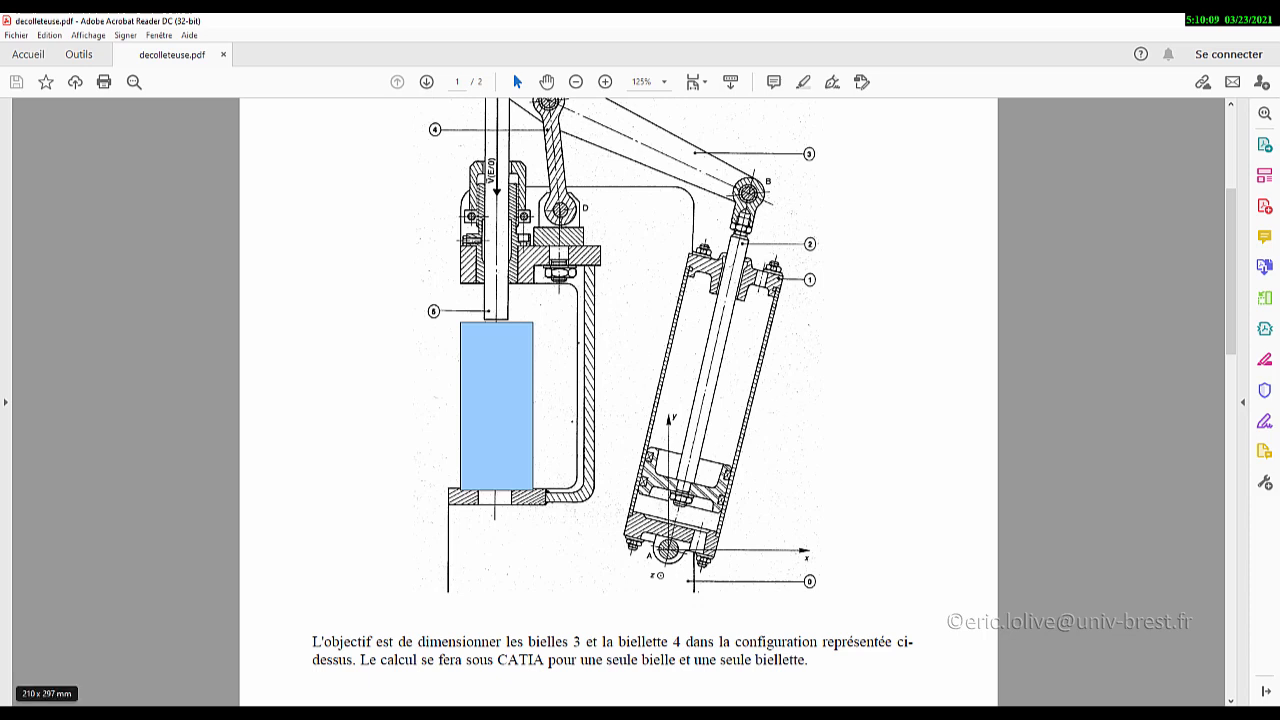
Step: Open the Windows calculator in scientific mode and maximize its window
{"action": "key", "text": "super"}
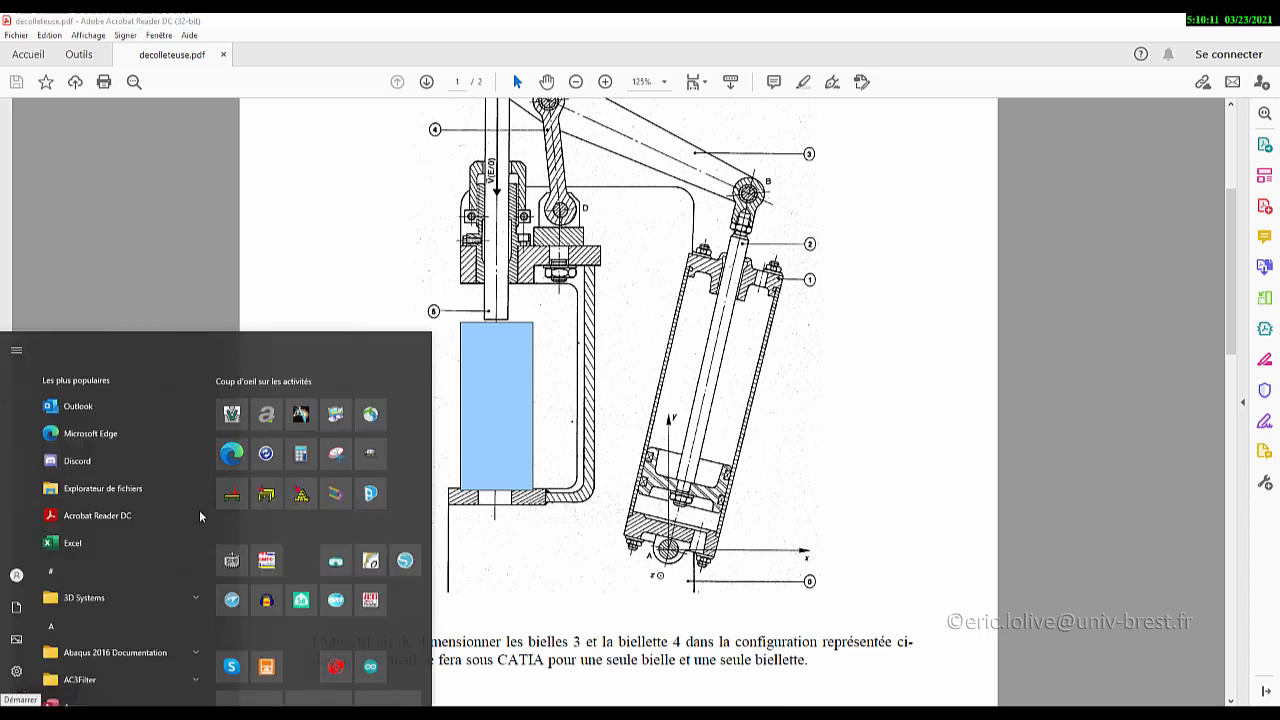
{"action": "left_click", "coordinate": [302, 403]}
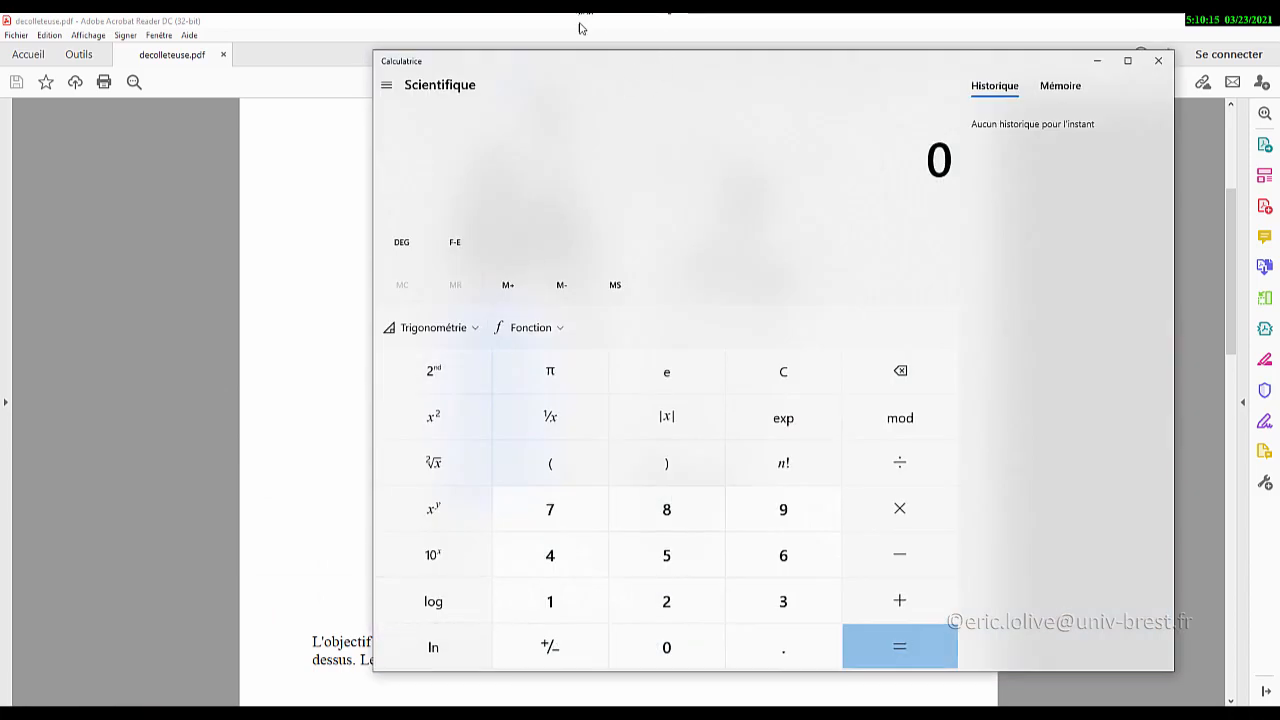
{"action": "left_click_drag", "start_coordinate": [622, 63], "coordinate": [556, 13]}
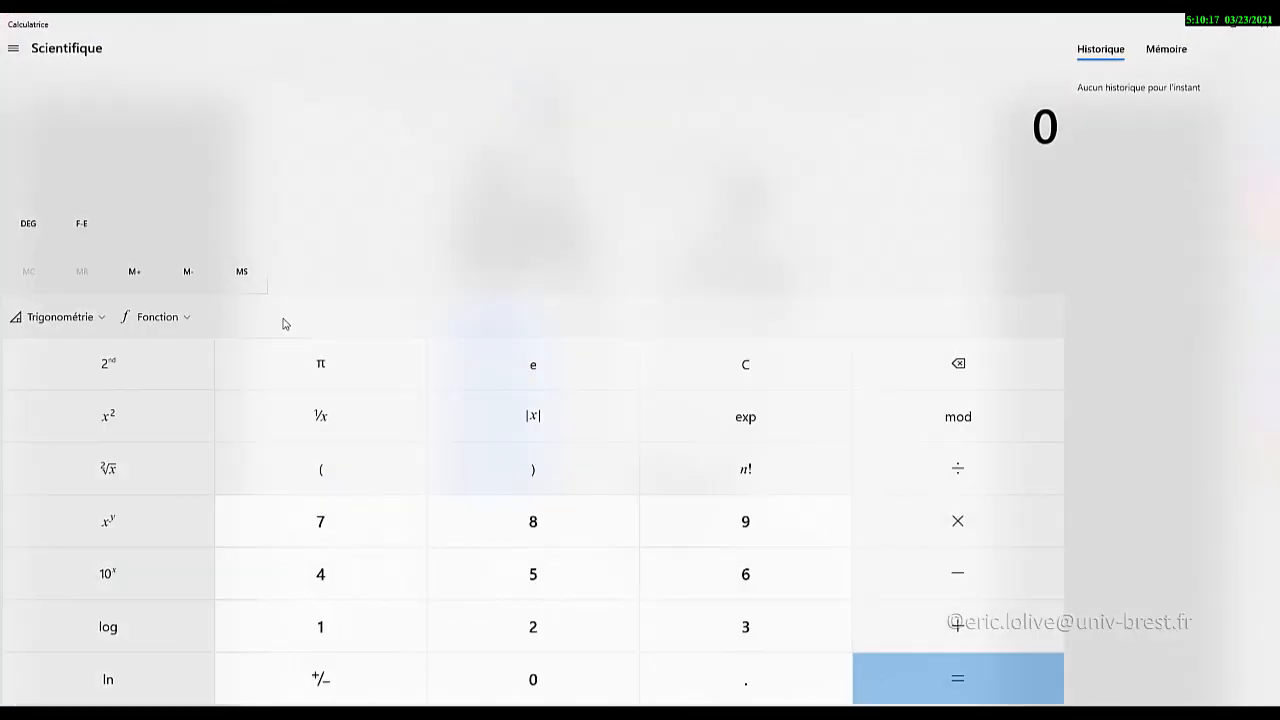
Step: Recheck the piston diameter and pressure in decolleteuse.pdf, and return to the calculator
{"action": "key", "text": "alt+Tab"}
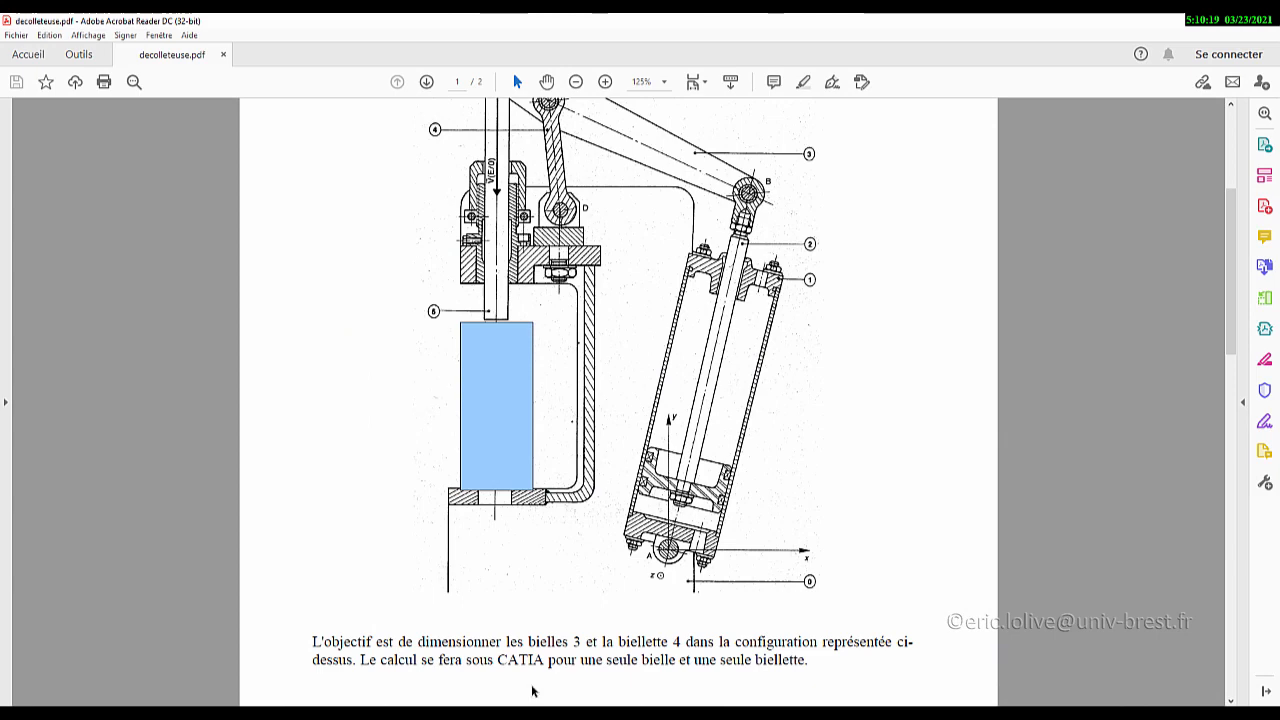
{"action": "scroll", "coordinate": [536, 604], "scroll_direction": "down", "scroll_amount": 3}
{"action": "scroll", "coordinate": [536, 604], "scroll_direction": "down", "scroll_amount": 5}
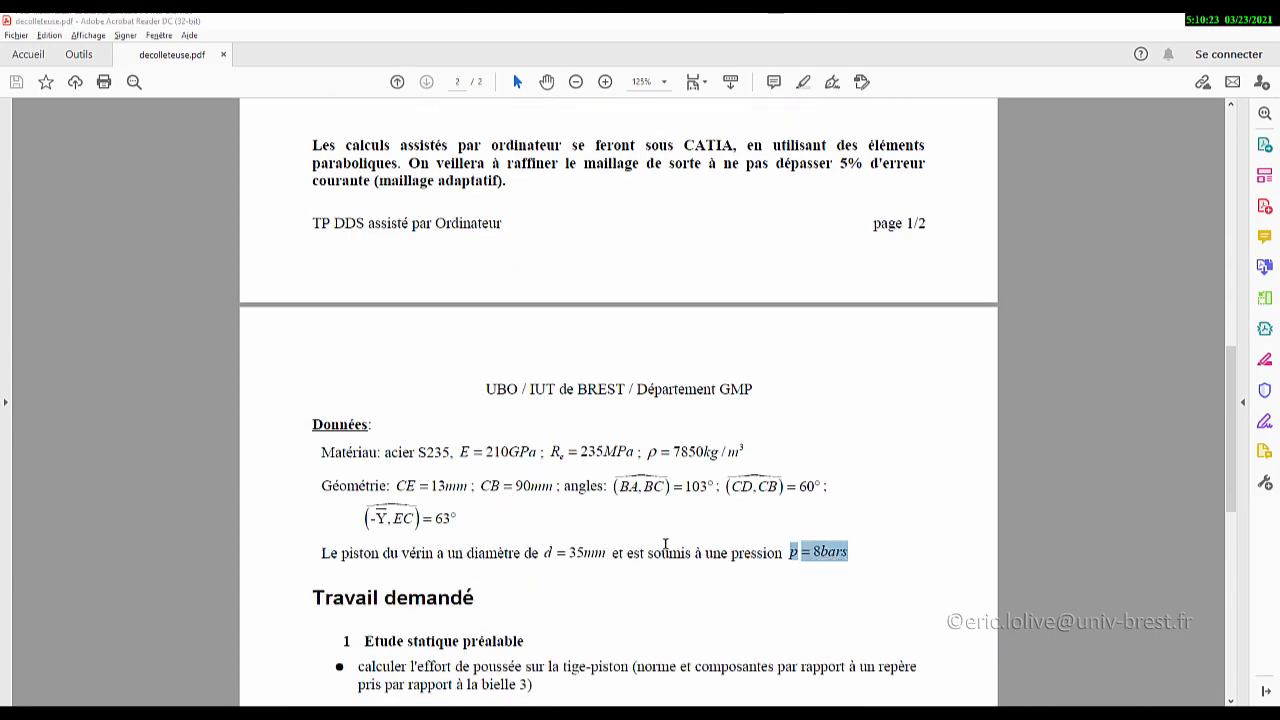
{"action": "key", "text": "alt+Tab"}
{"action": "key", "text": "alt+Tab"}
{"action": "key", "text": "alt+Tab"}
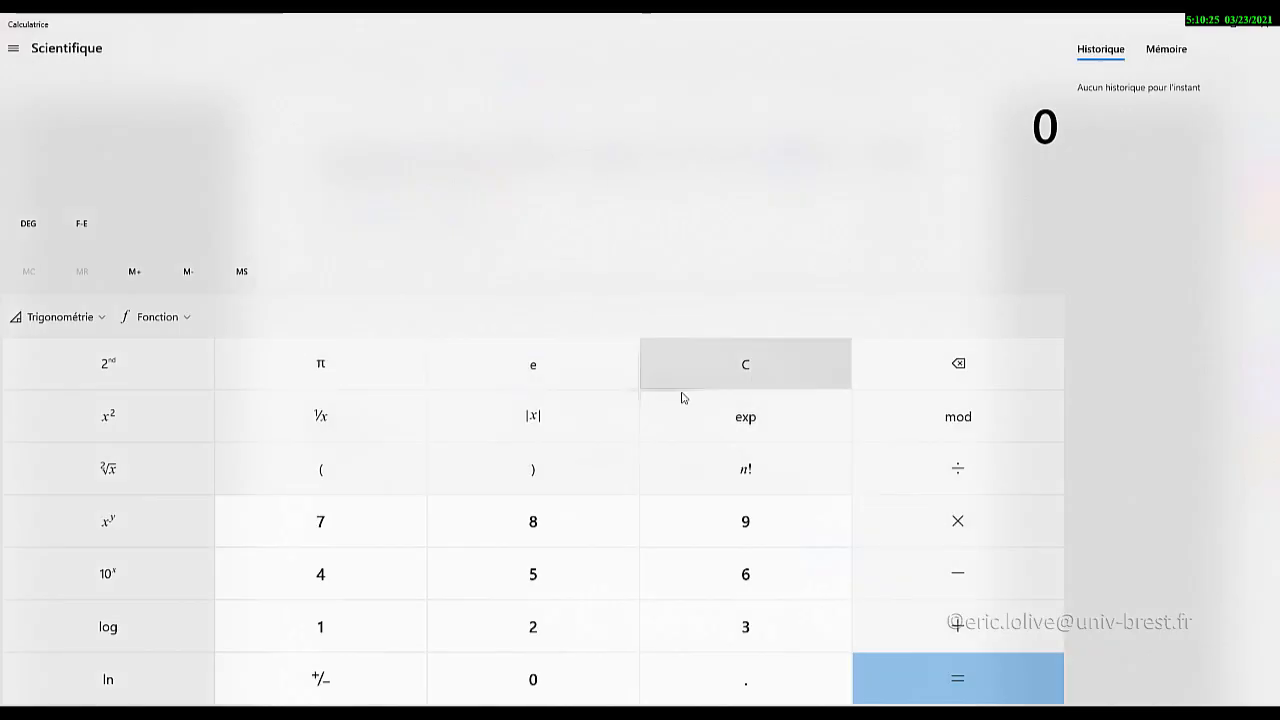
{"action": "left_click", "coordinate": [337, 366]}
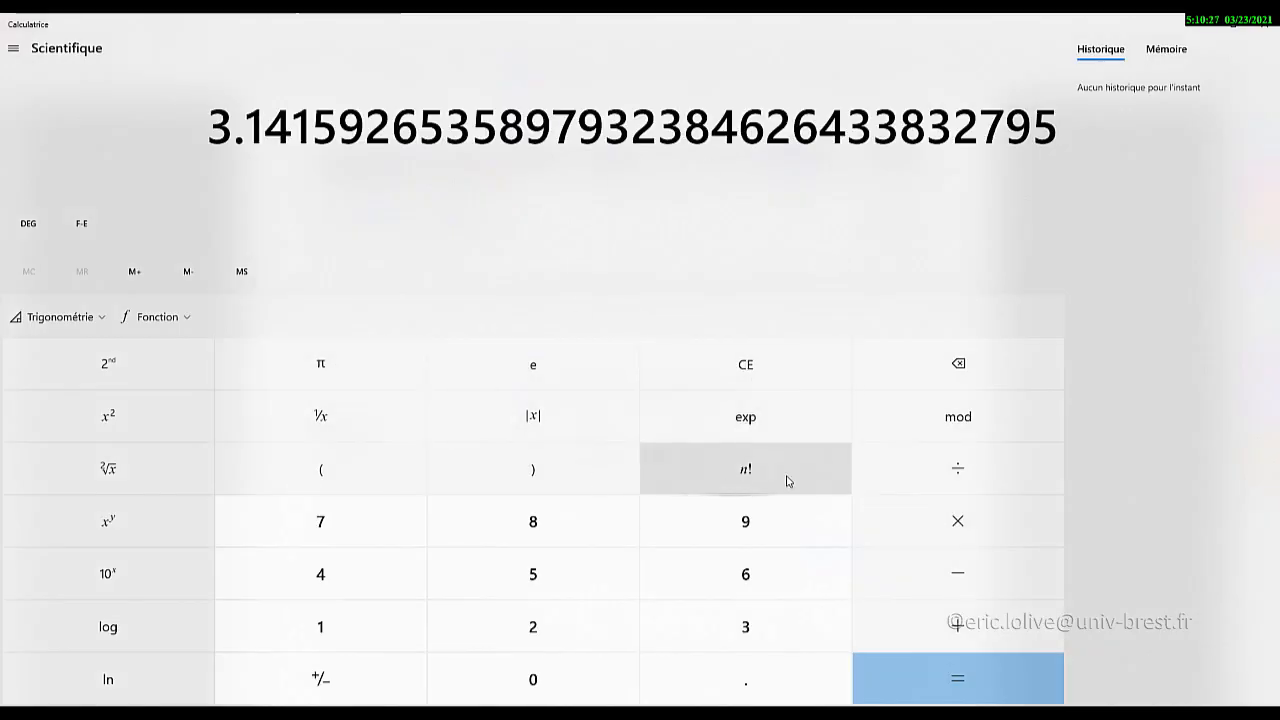
{"action": "left_click", "coordinate": [966, 522]}
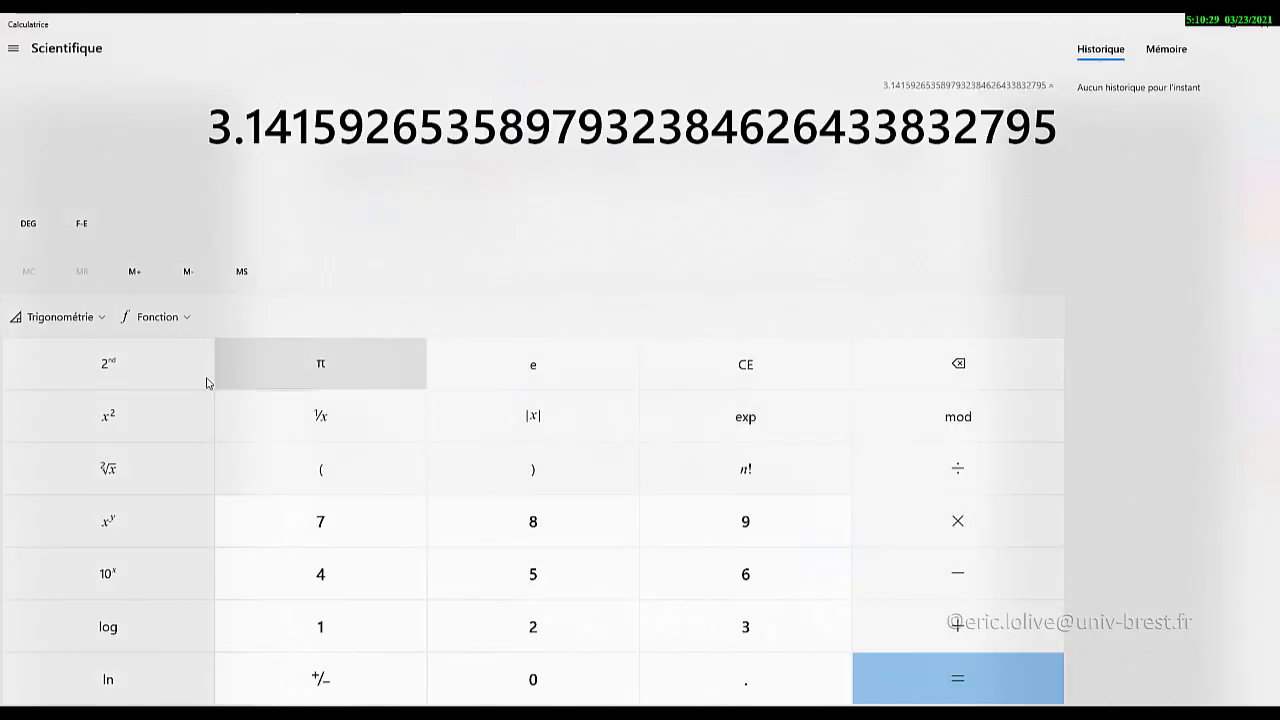
{"action": "left_click", "coordinate": [765, 626]}
{"action": "left_click", "coordinate": [550, 578]}
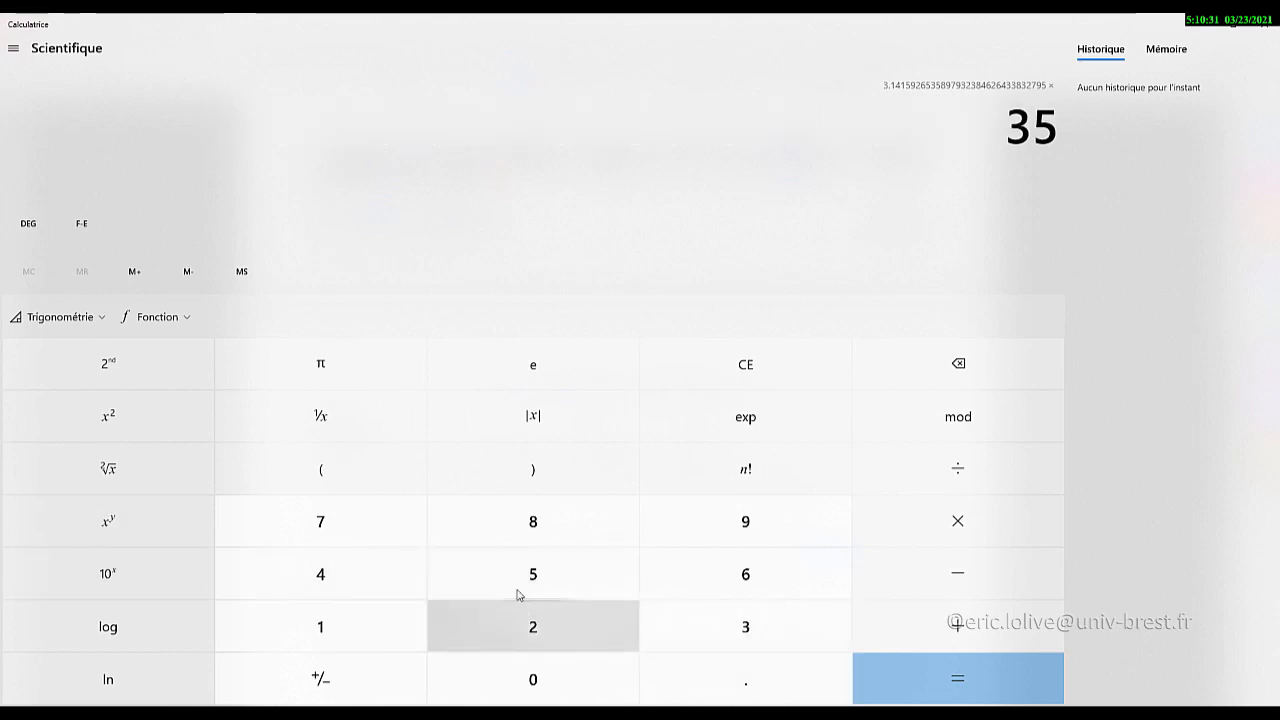
{"action": "left_click", "coordinate": [131, 429]}
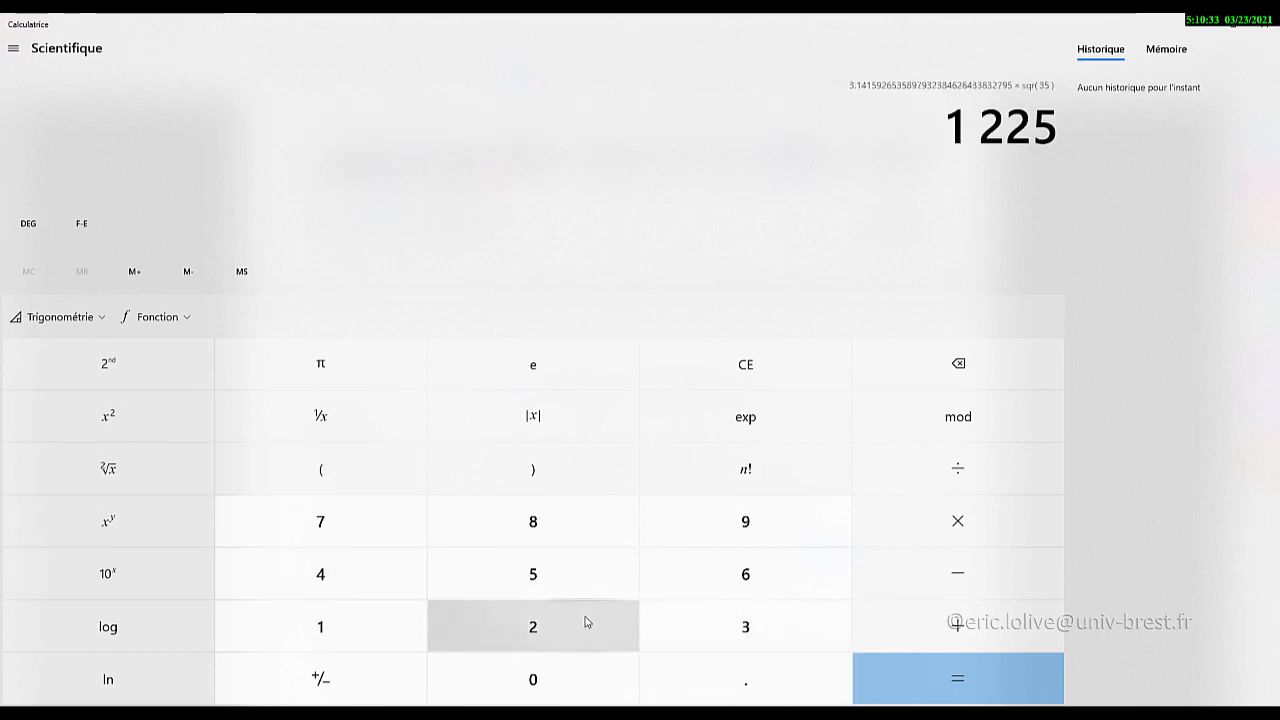
{"action": "left_click", "coordinate": [957, 521]}
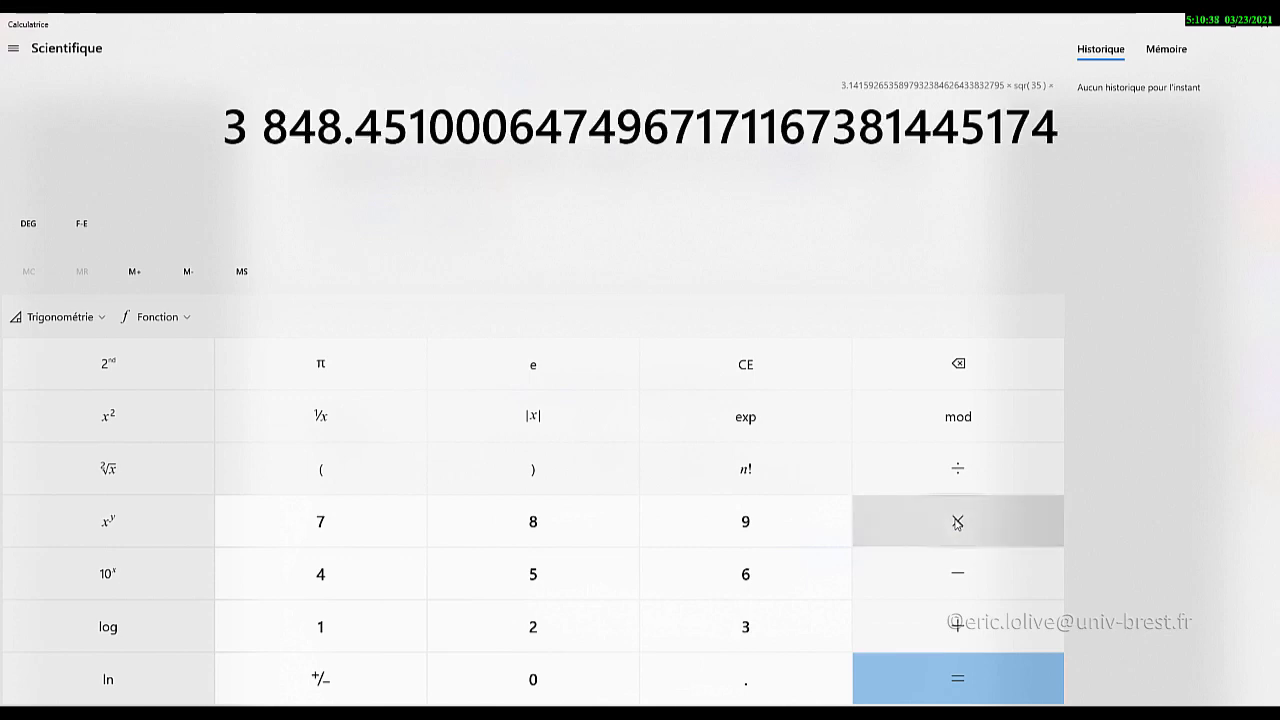
{"action": "left_click", "coordinate": [747, 684]}
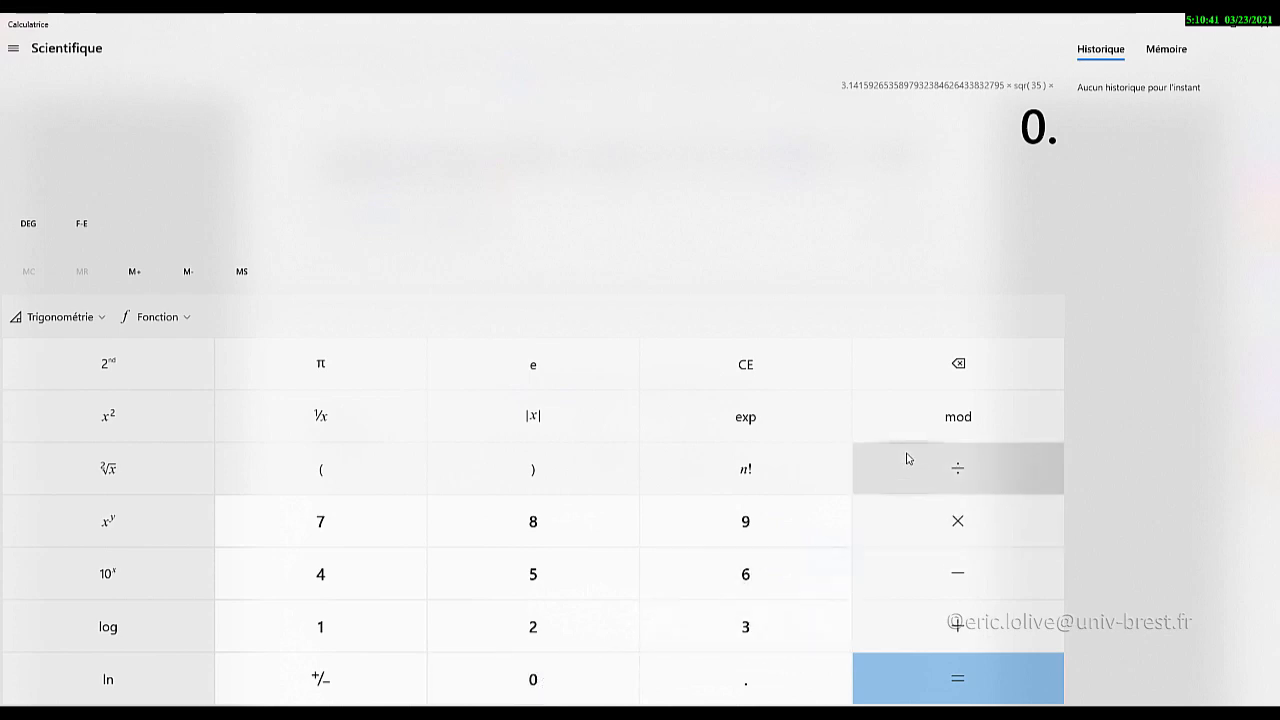
{"action": "left_click", "coordinate": [960, 365]}
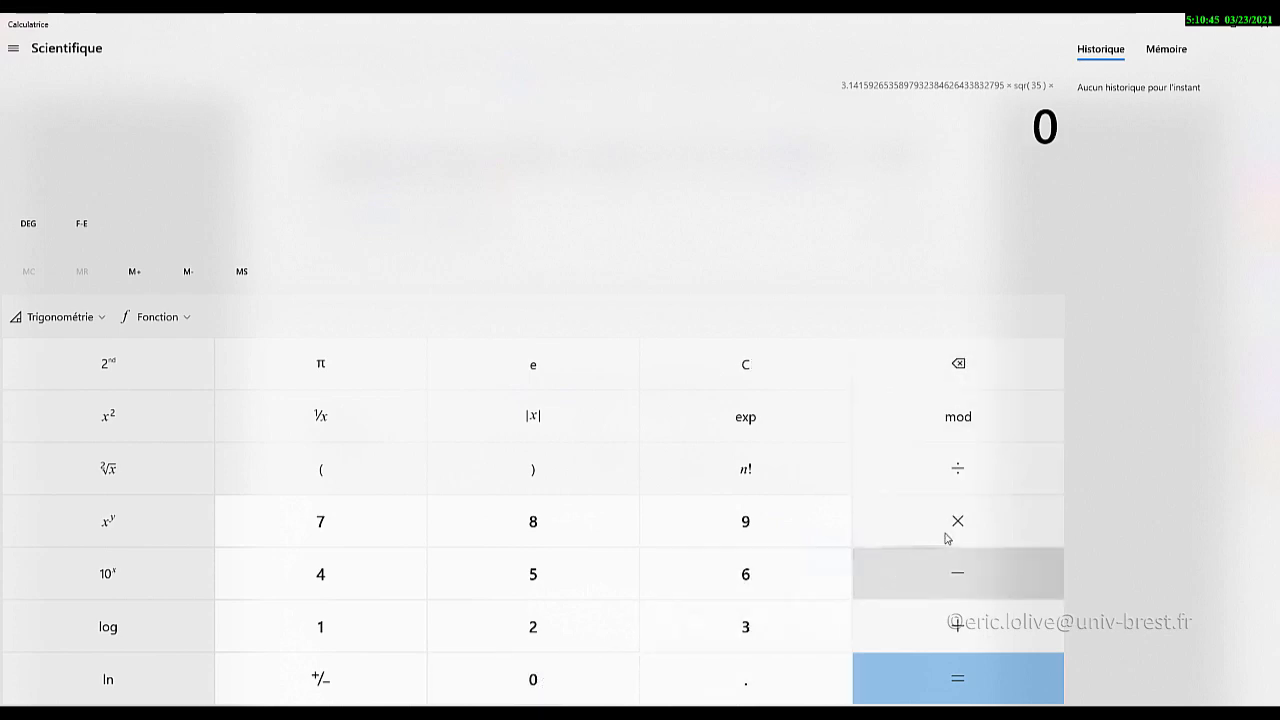
{"action": "key", "text": "Return"}
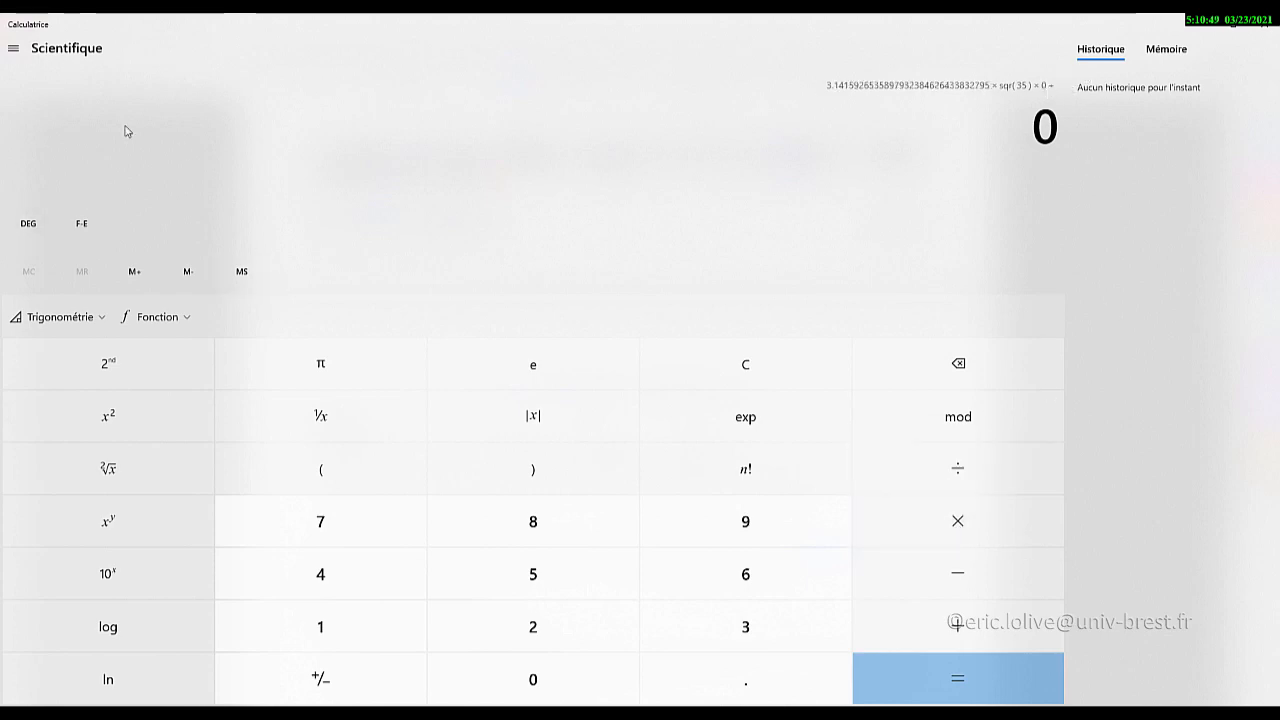
{"action": "left_click", "coordinate": [745, 364]}
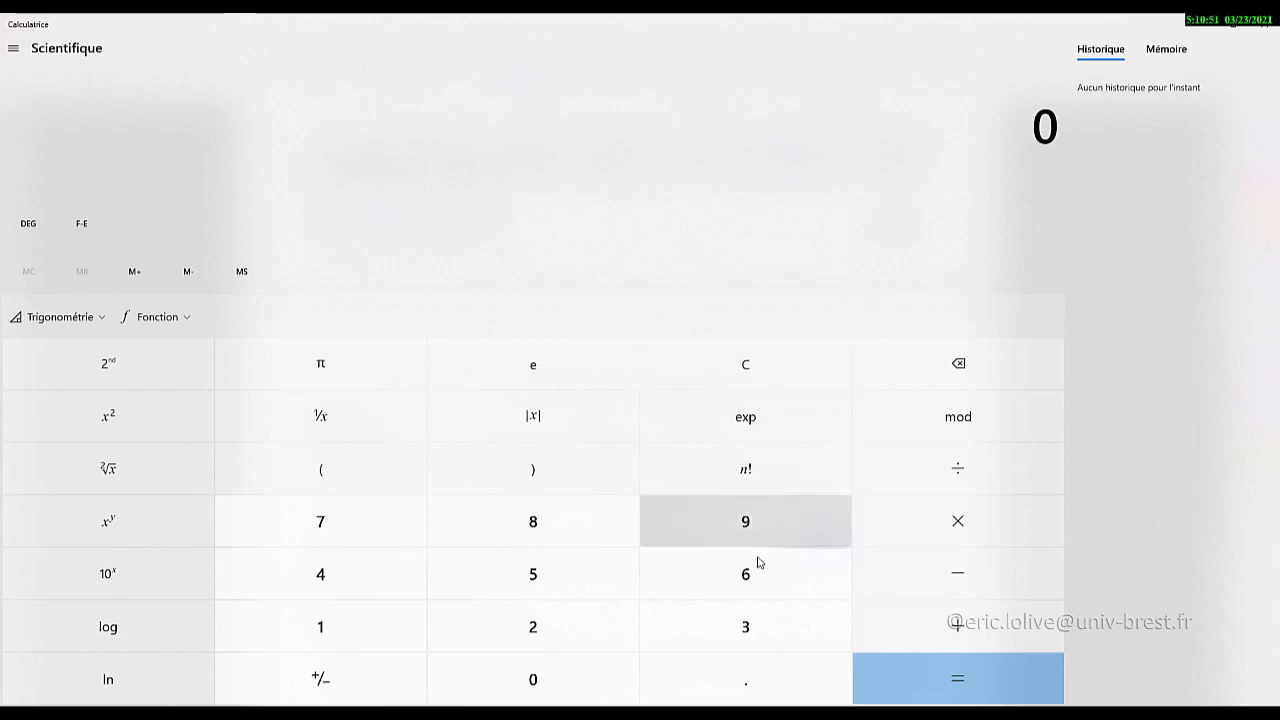
Step: Calculate the piston thrust force as π × 35² ÷ 4 × 0.8
{"action": "left_click", "coordinate": [316, 369]}
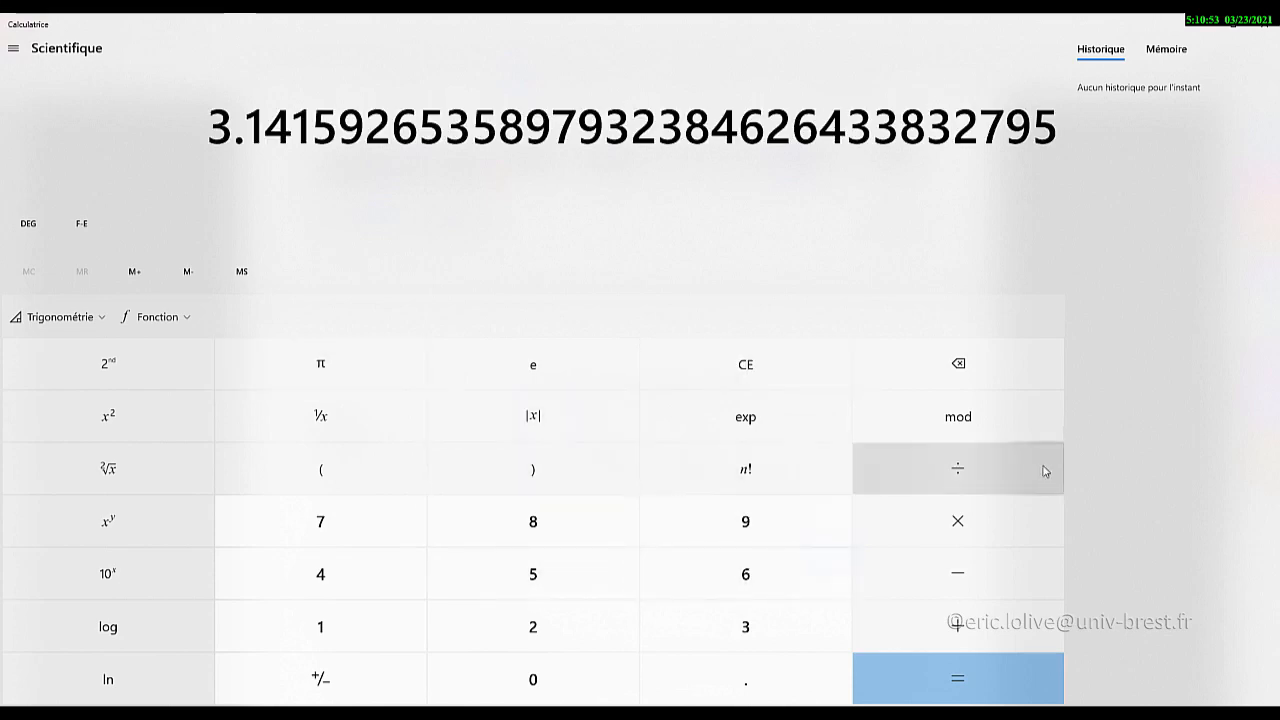
{"action": "left_click", "coordinate": [951, 531]}
{"action": "left_click", "coordinate": [752, 632]}
{"action": "left_click", "coordinate": [533, 574]}
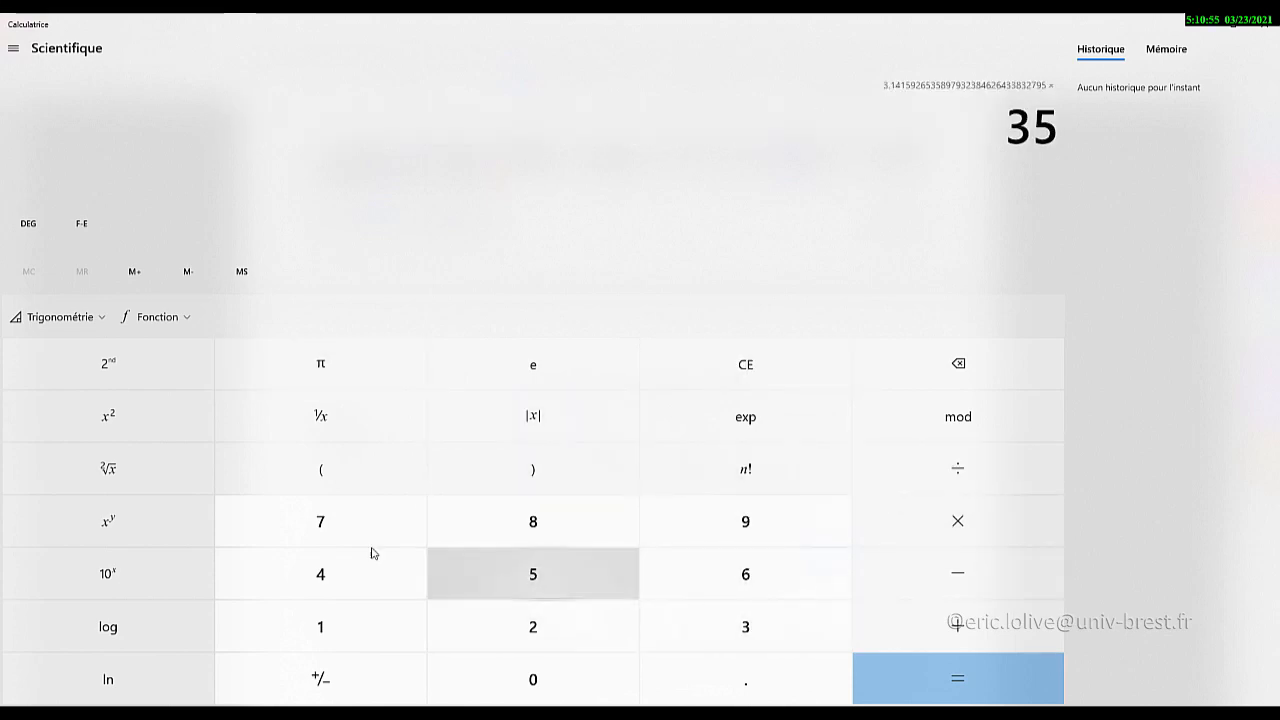
{"action": "left_click", "coordinate": [140, 417]}
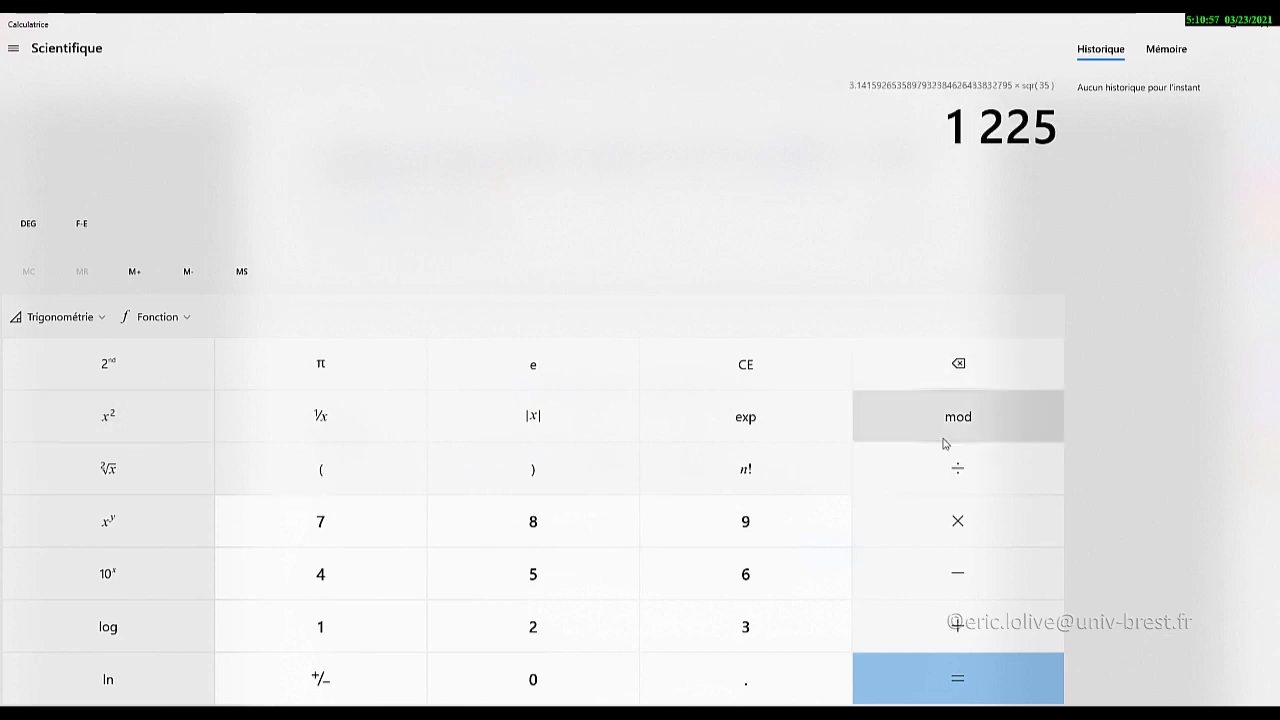
{"action": "left_click", "coordinate": [953, 470]}
{"action": "left_click", "coordinate": [328, 571]}
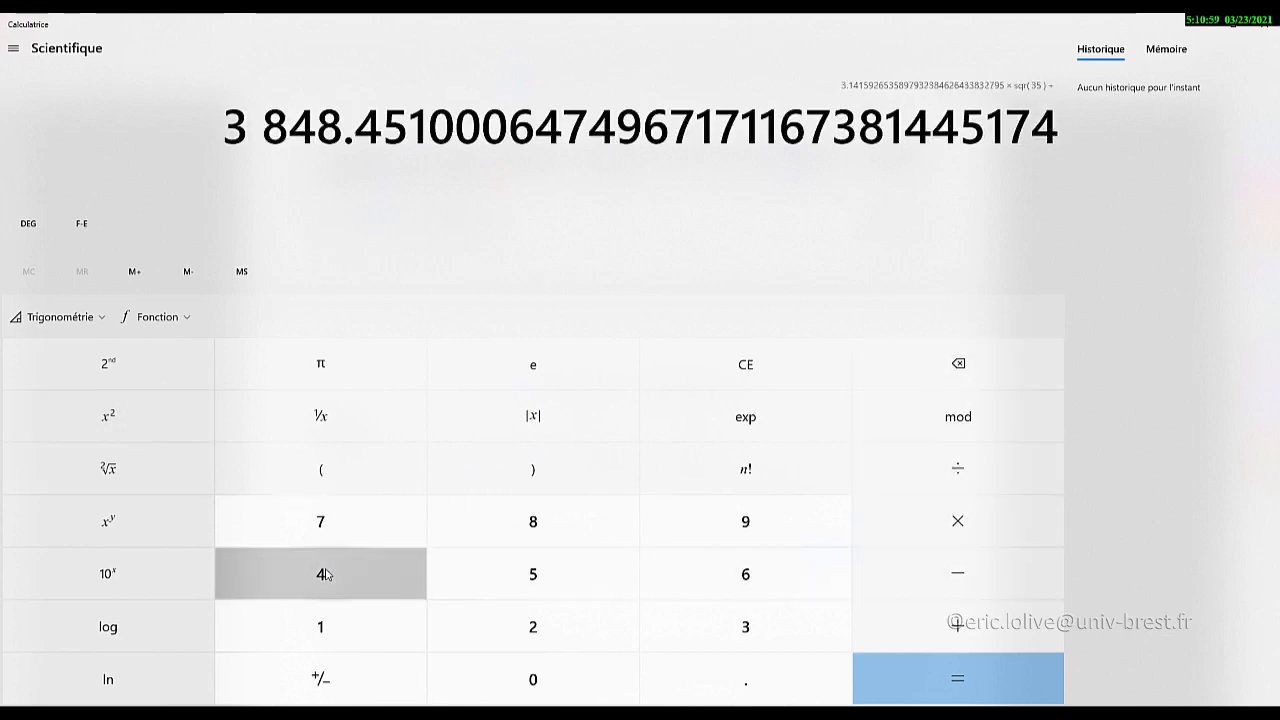
{"action": "left_click", "coordinate": [965, 519]}
{"action": "left_click", "coordinate": [557, 680]}
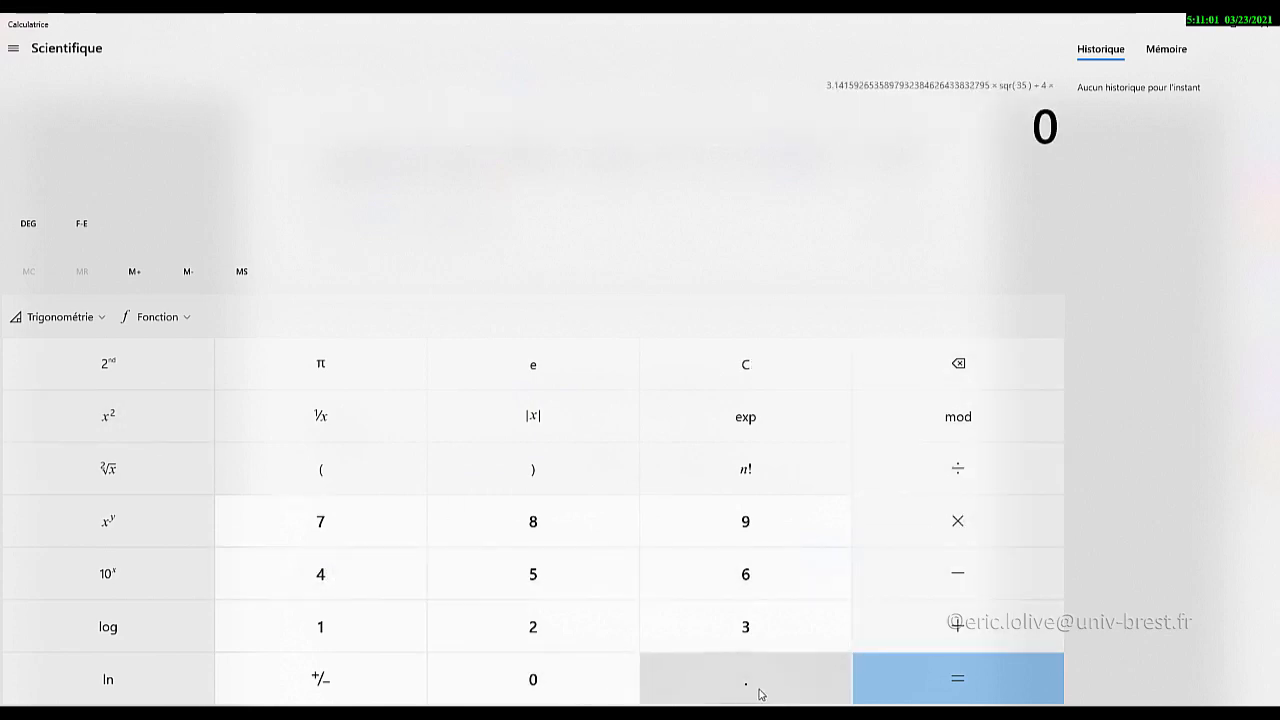
{"action": "left_click", "coordinate": [758, 690]}
{"action": "left_click", "coordinate": [540, 528]}
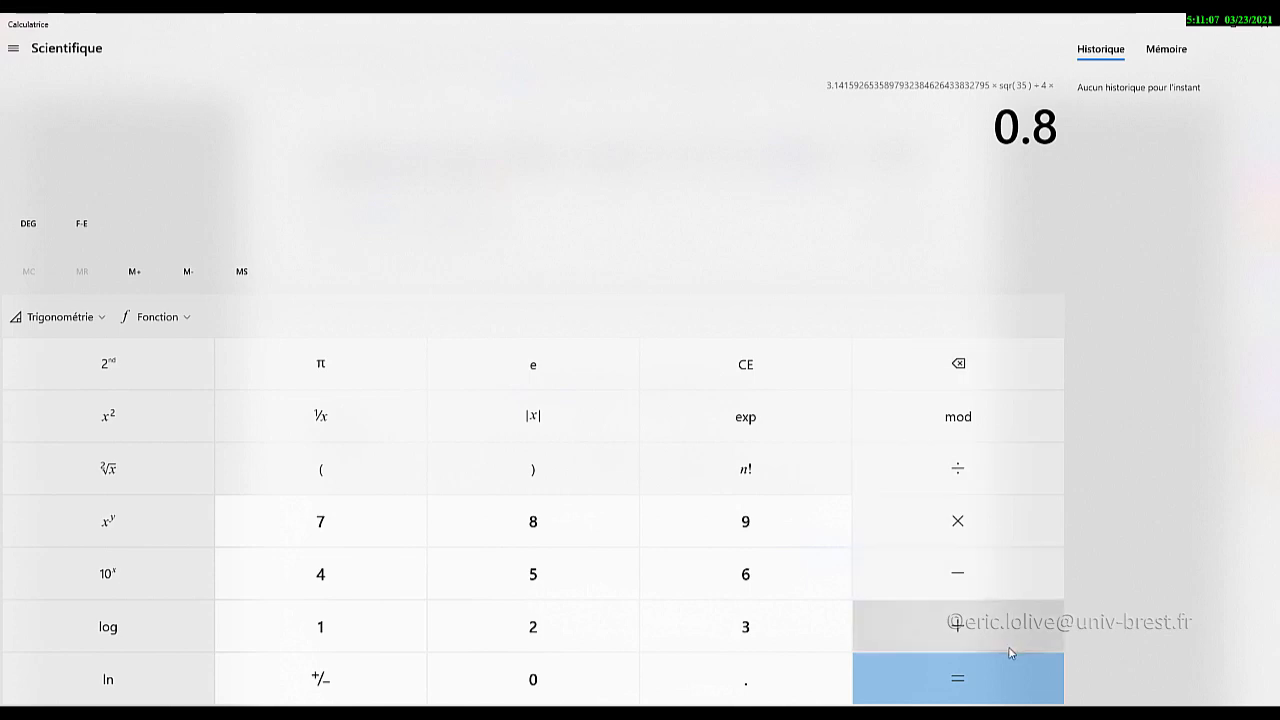
{"action": "left_click", "coordinate": [966, 677]}
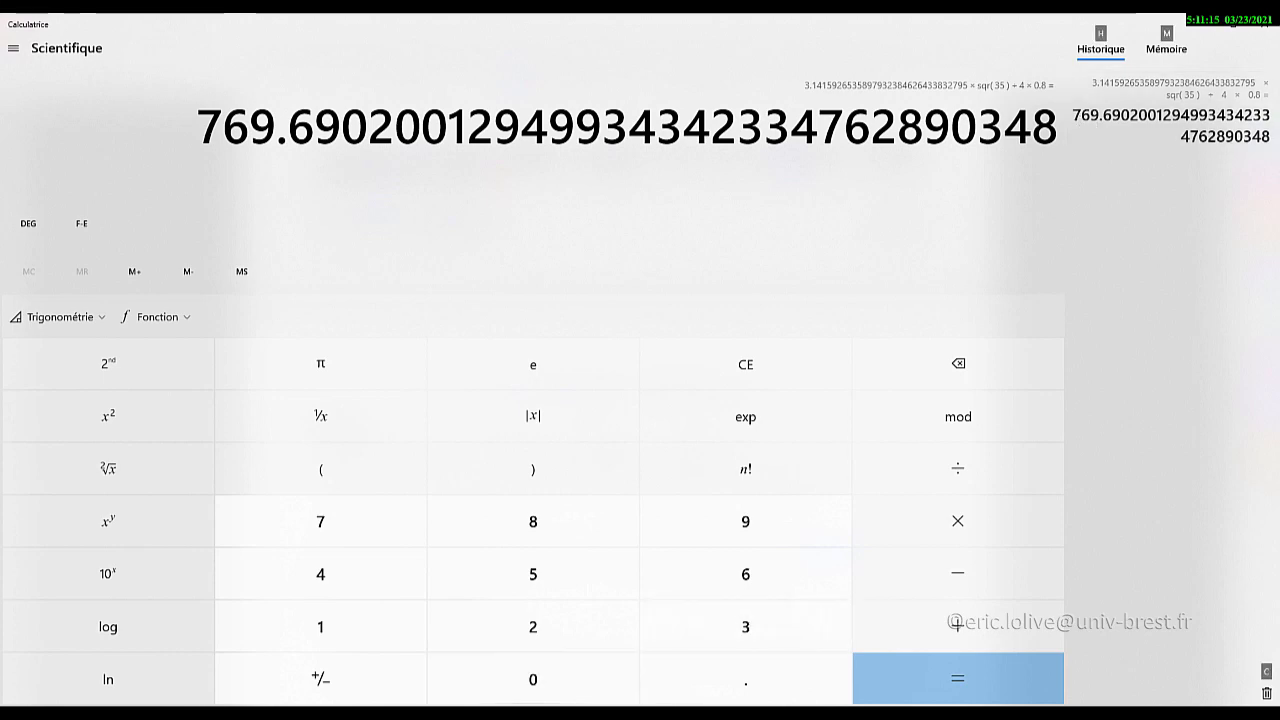
Step: Switch back to CATIA and dimension the length of the triangle's short side opposite the fixed vertex, setting it to 77
{"action": "key", "text": "alt+Tab"}
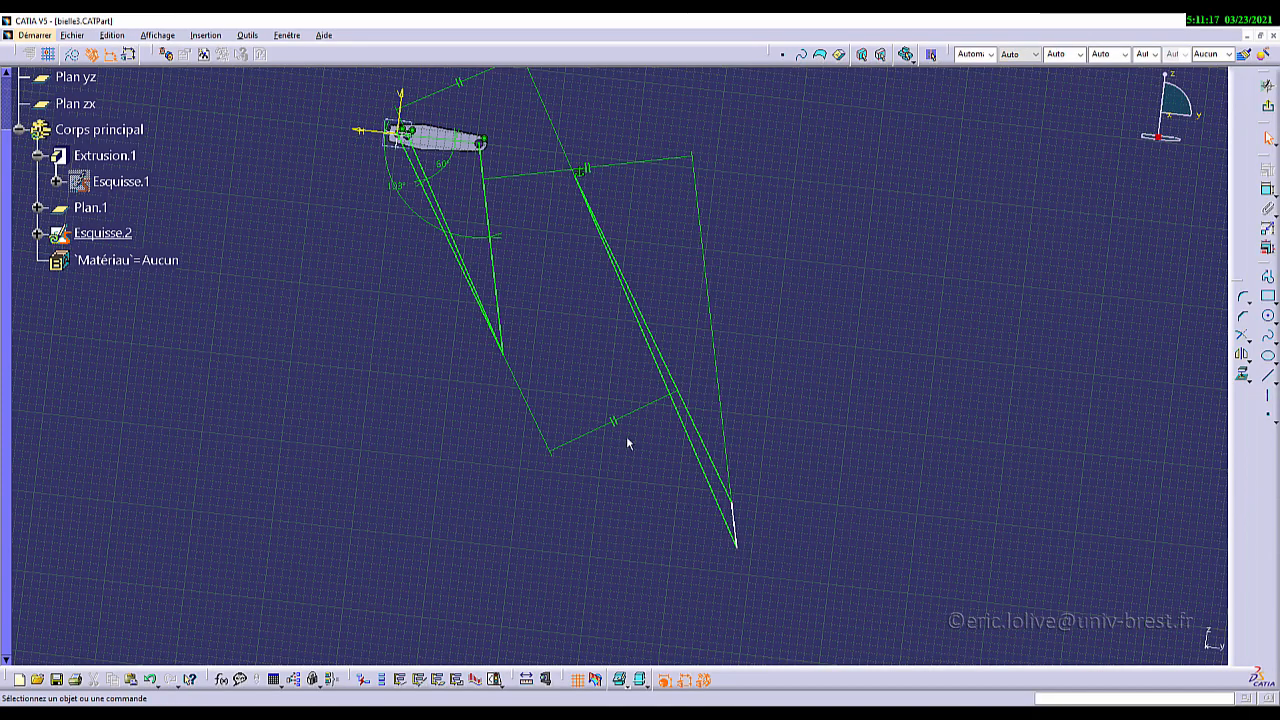
{"action": "mouse_move", "coordinate": [628, 443]}
{"action": "middle_mouse_down"}
{"action": "mouse_move", "coordinate": [571, 363]}
{"action": "mouse_move", "coordinate": [576, 385]}
{"action": "middle_mouse_up"}
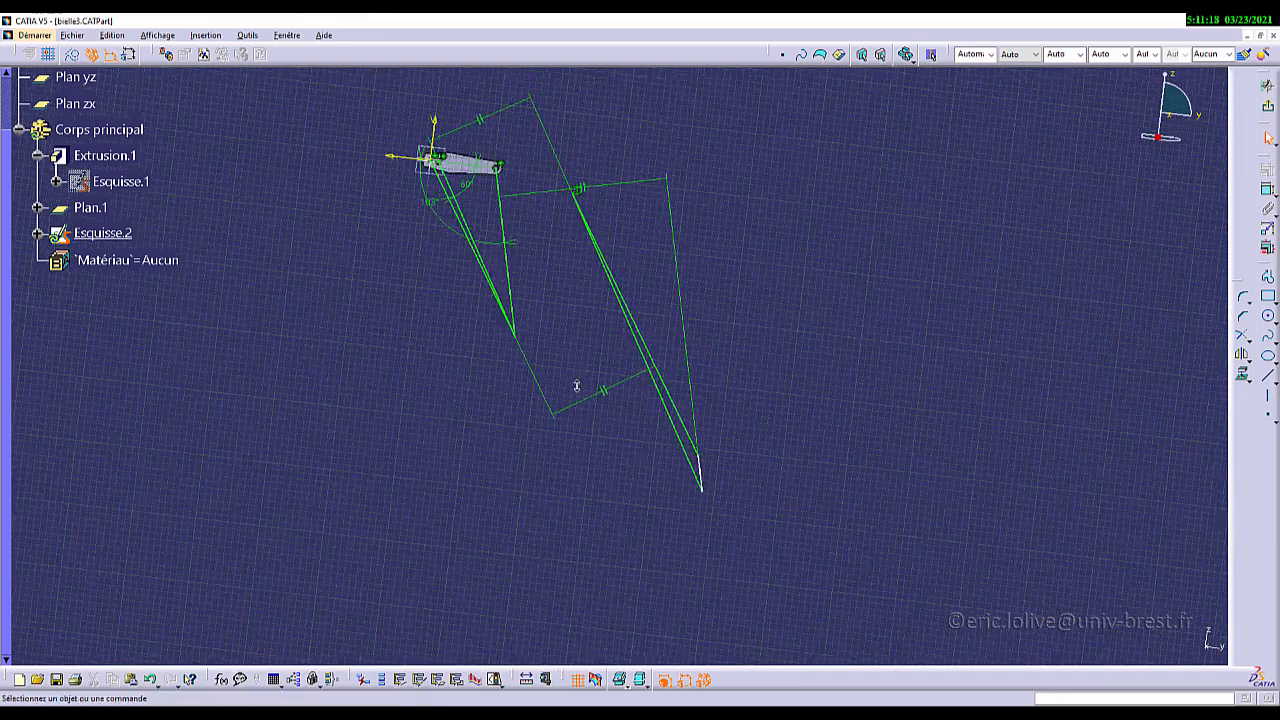
{"action": "left_click", "coordinate": [506, 226]}
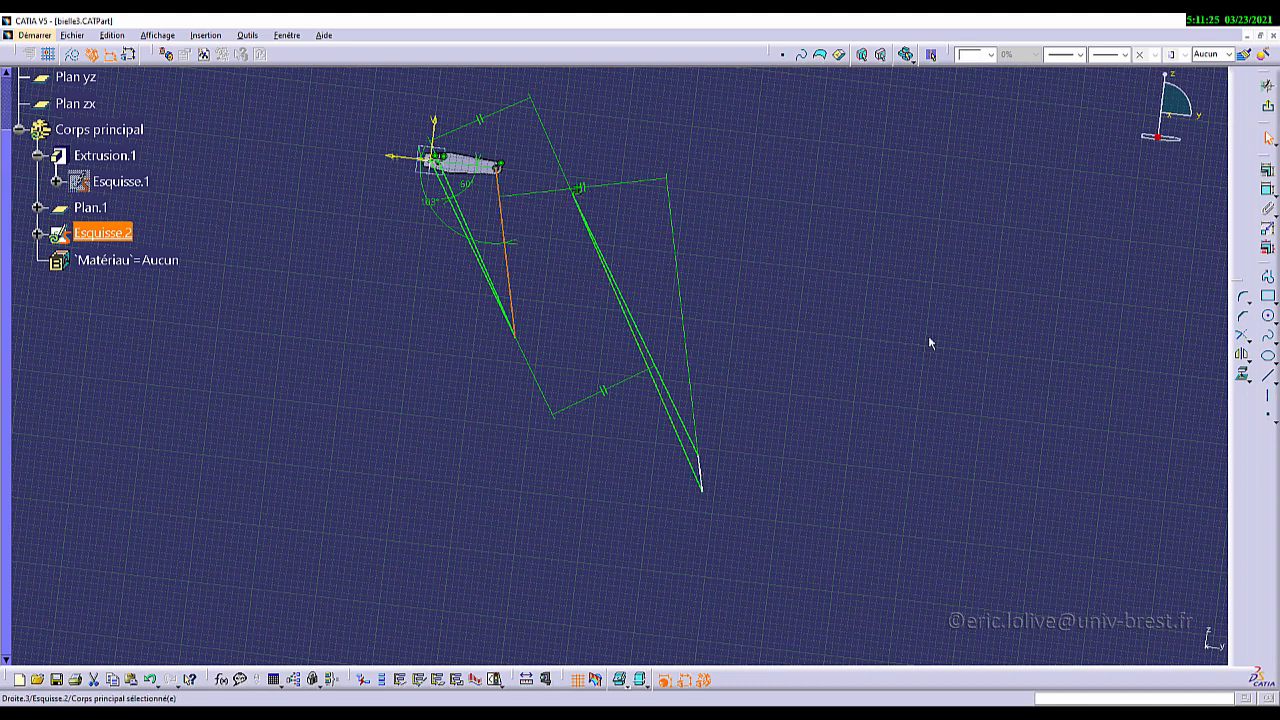
{"action": "left_click", "coordinate": [1042, 225]}
{"action": "left_click", "coordinate": [1268, 190]}
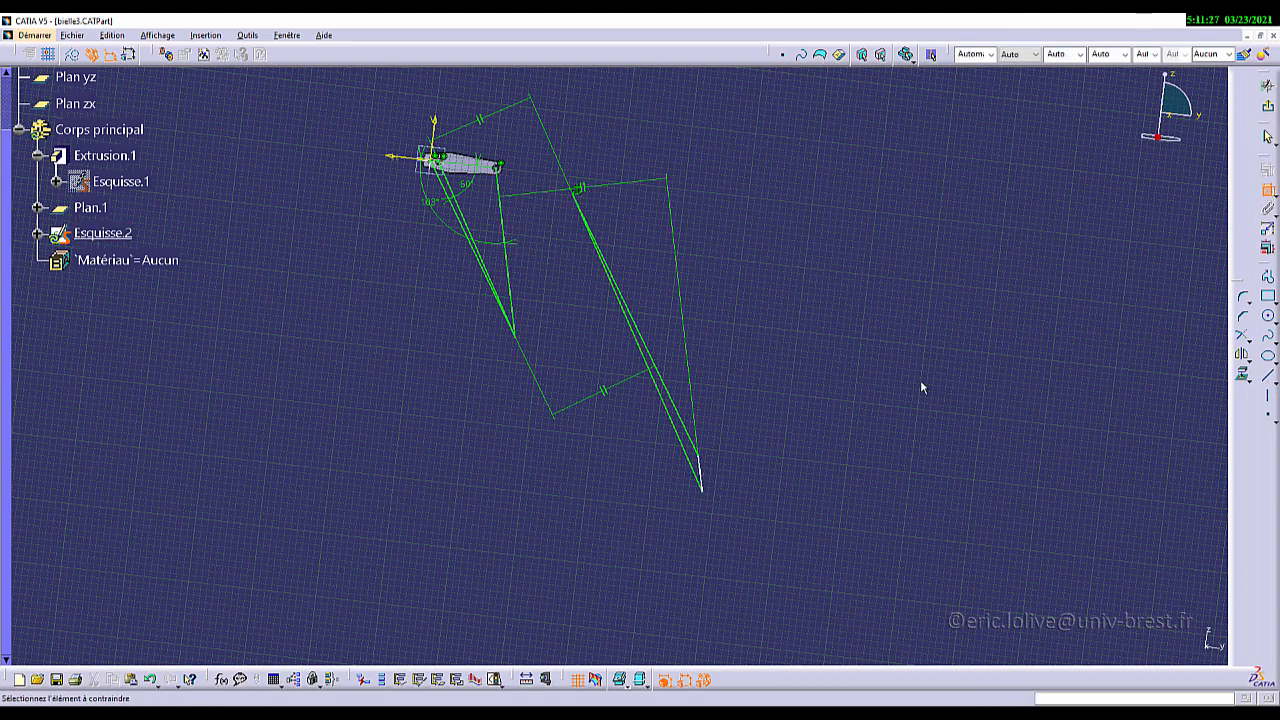
{"action": "left_click", "coordinate": [703, 483]}
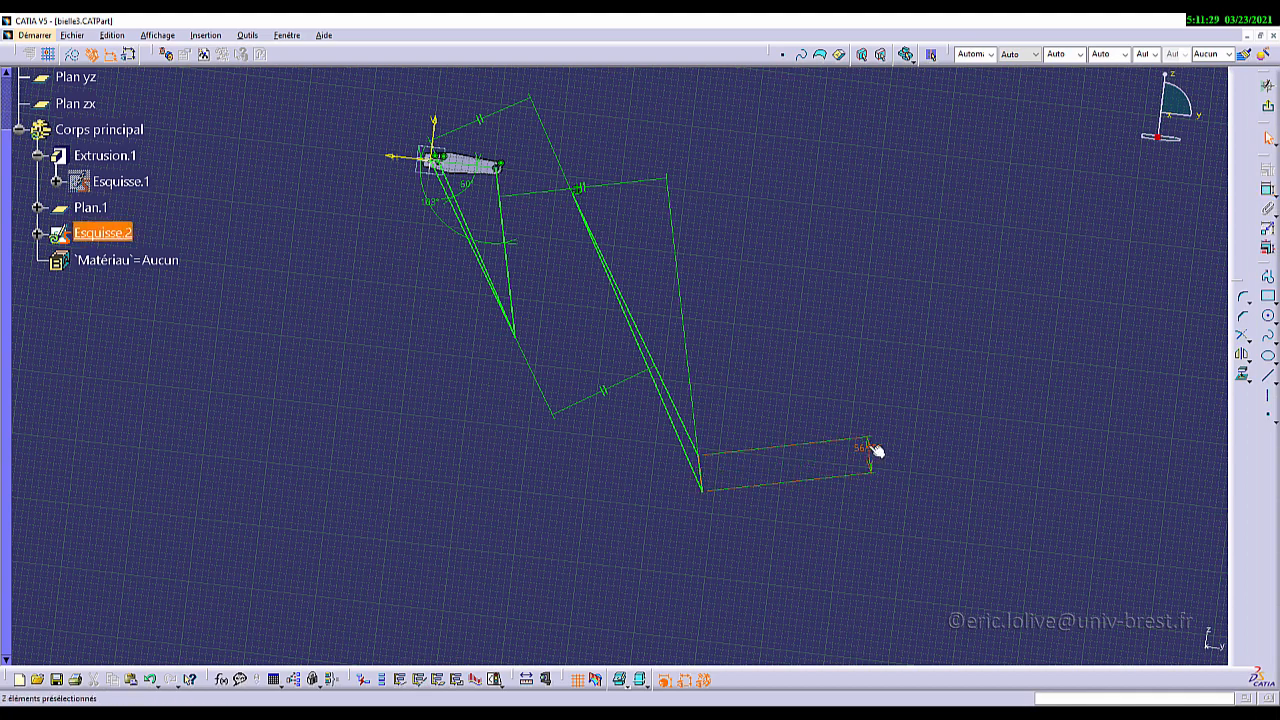
{"action": "double_click", "coordinate": [876, 452]}
{"action": "type", "text": "77"}
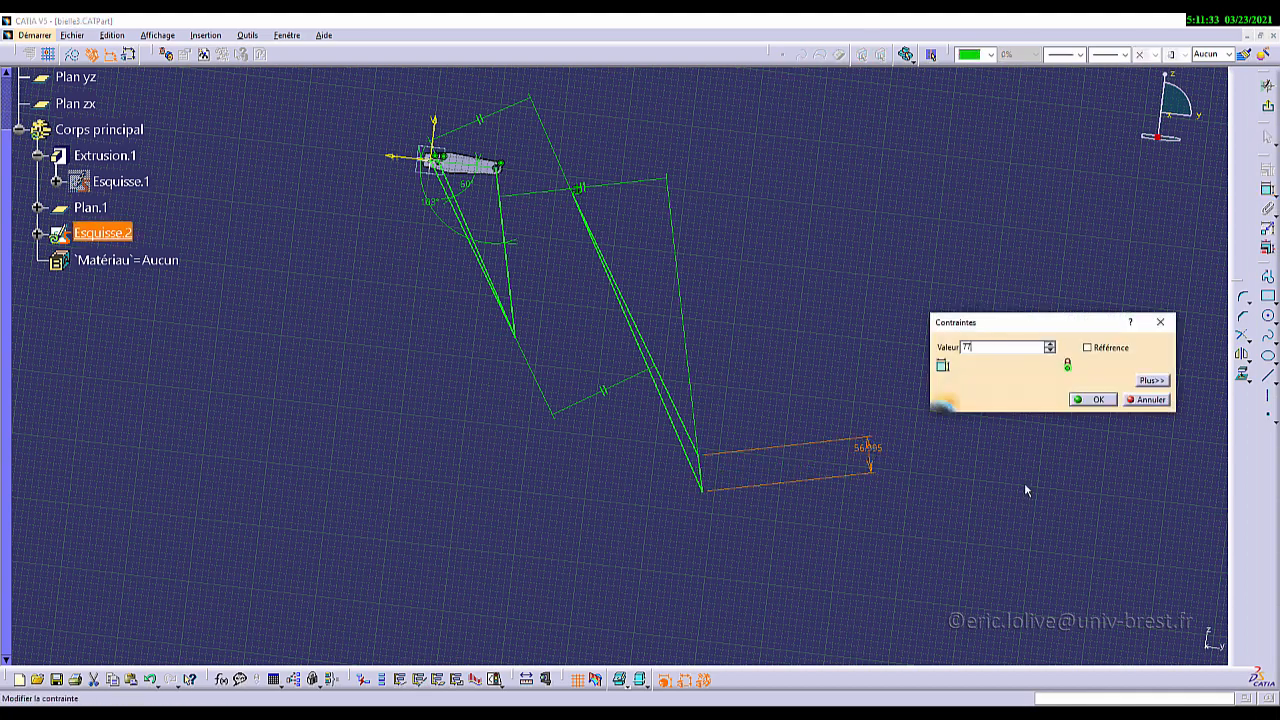
{"action": "left_click", "coordinate": [1094, 400]}
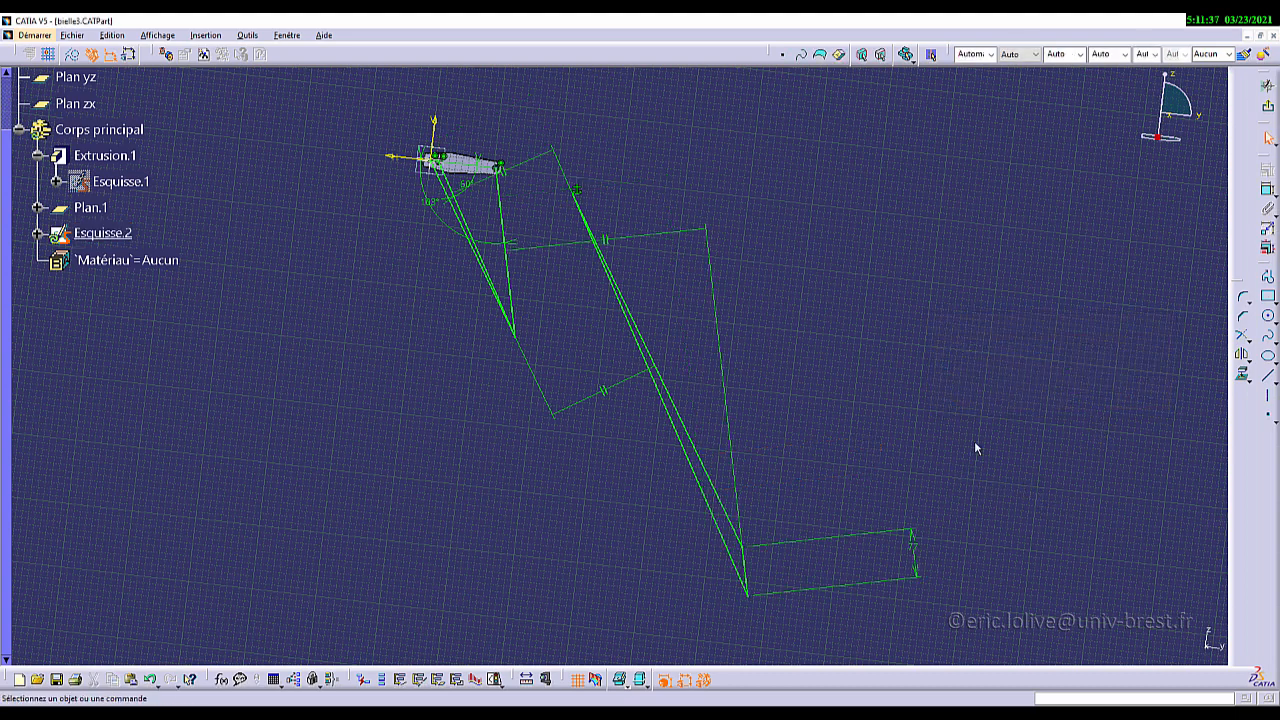
Step: Dimension the length of the triangle's long side running from the fixed vertex to the short side's upper end, as a reference dimension
{"action": "left_click", "coordinate": [1267, 189]}
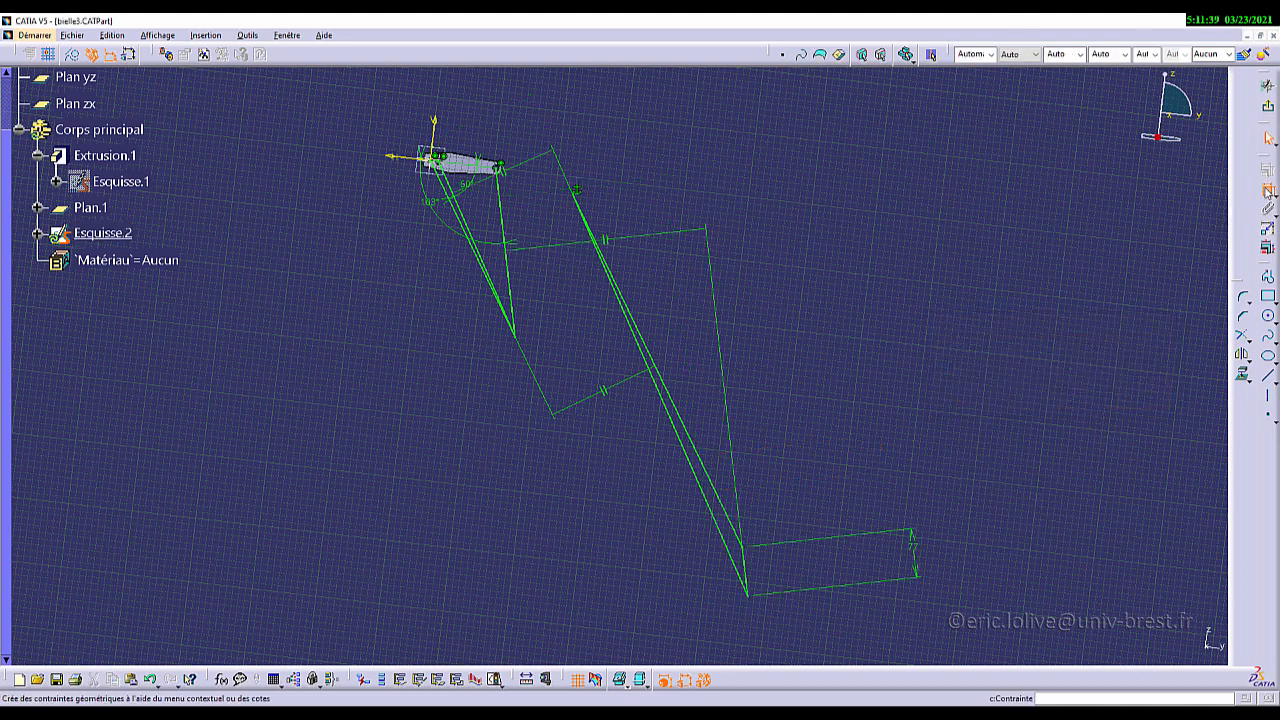
{"action": "left_click", "coordinate": [697, 442]}
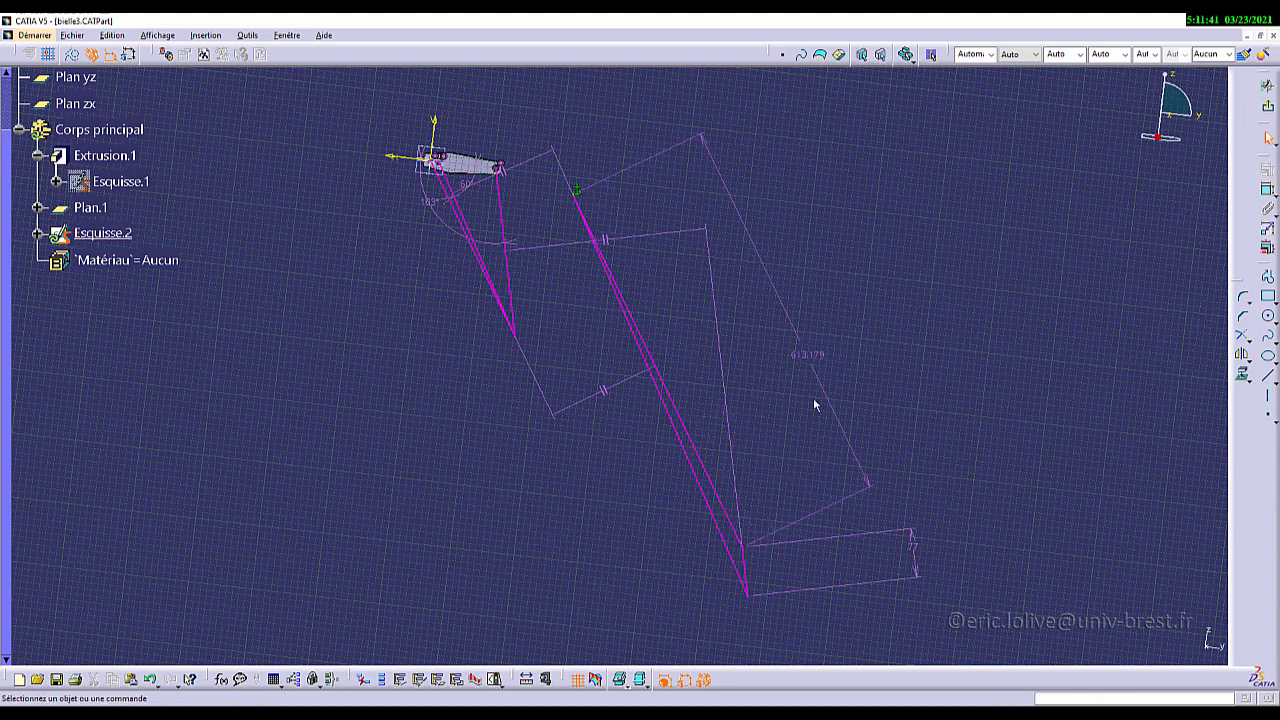
{"action": "left_click", "coordinate": [826, 368]}
{"action": "double_click", "coordinate": [820, 362]}
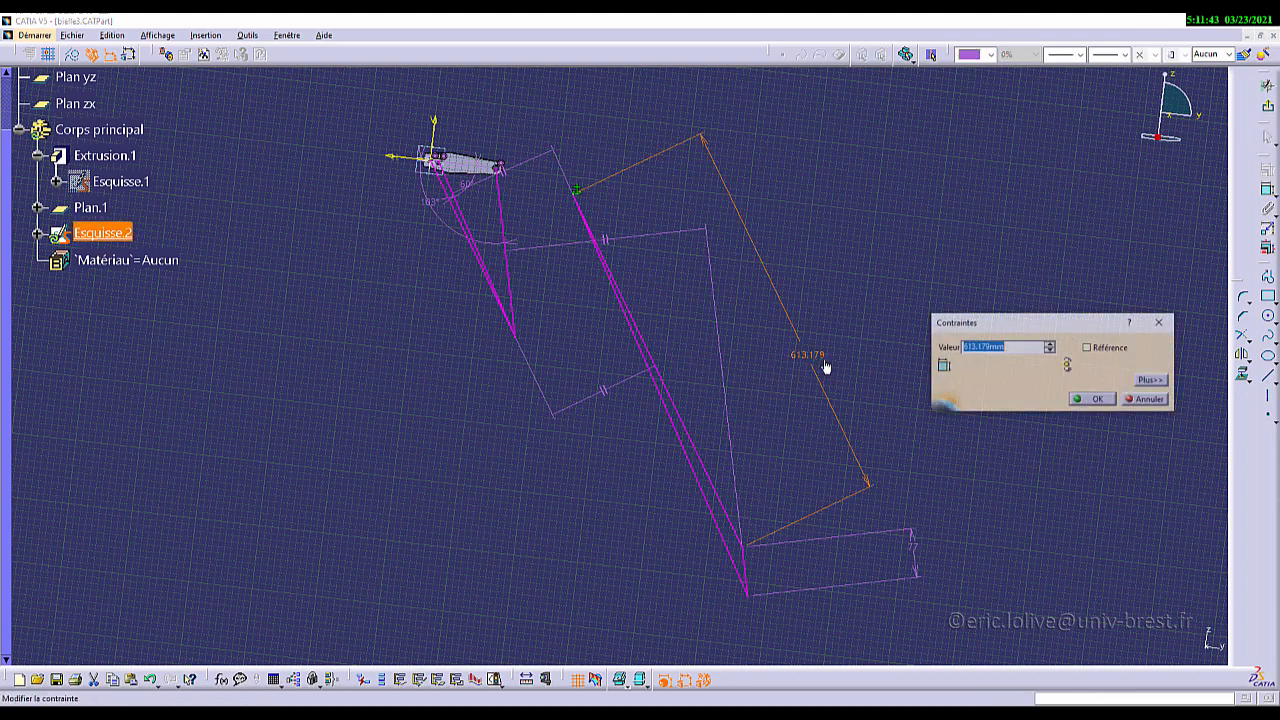
{"action": "left_click", "coordinate": [1087, 347]}
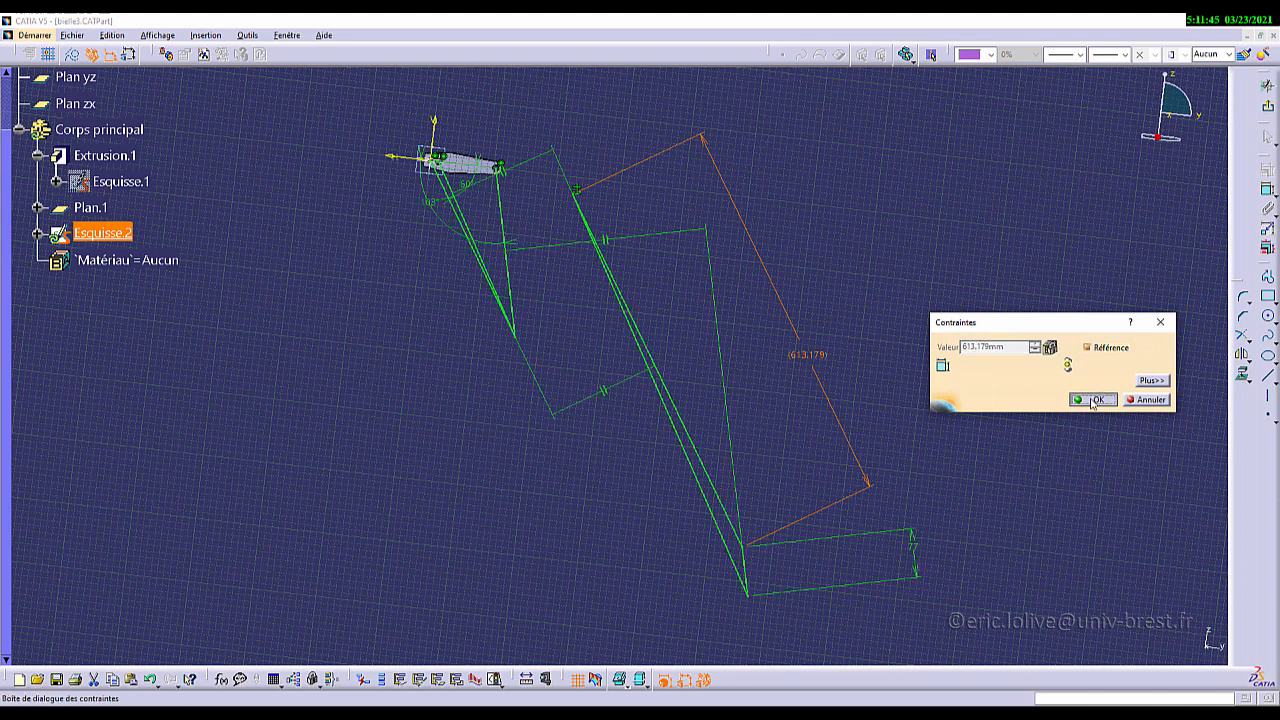
{"action": "left_click", "coordinate": [1093, 399]}
Step: Add a reference length dimension to the triangle's other long side, ending at the short side's lower end
{"action": "left_click", "coordinate": [1268, 192]}
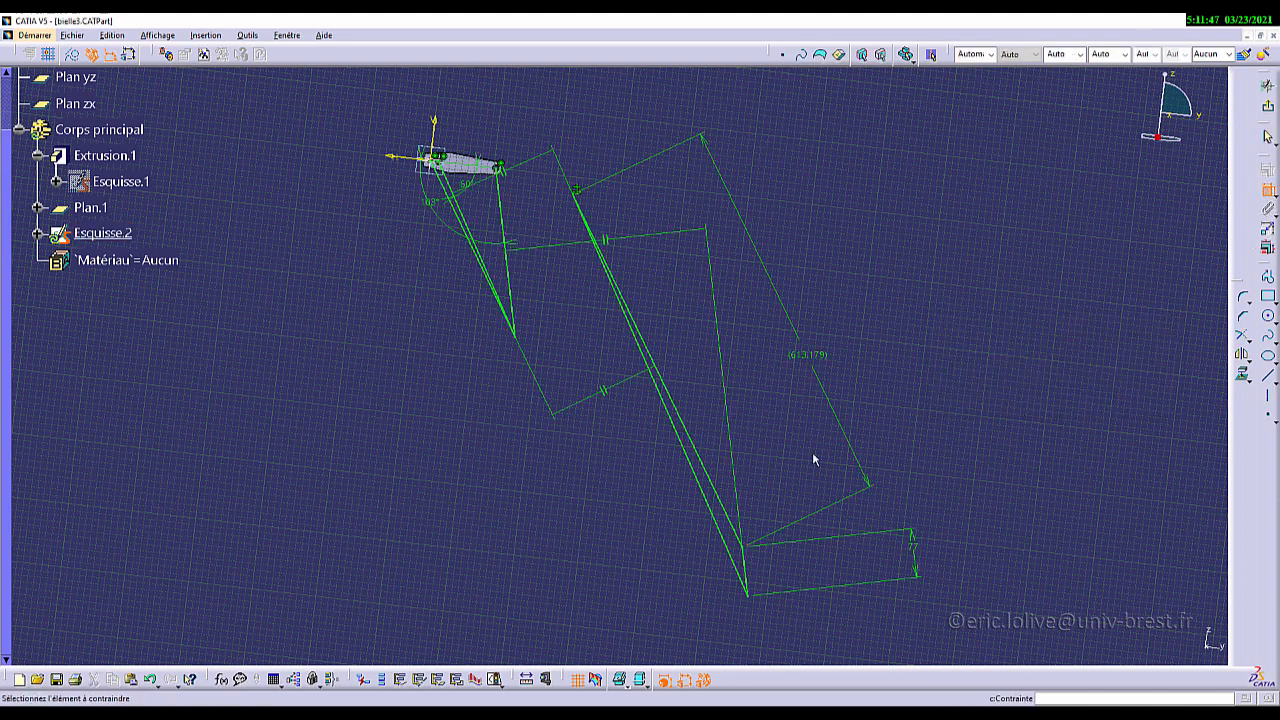
{"action": "left_click", "coordinate": [714, 517]}
{"action": "right_click", "coordinate": [634, 503]}
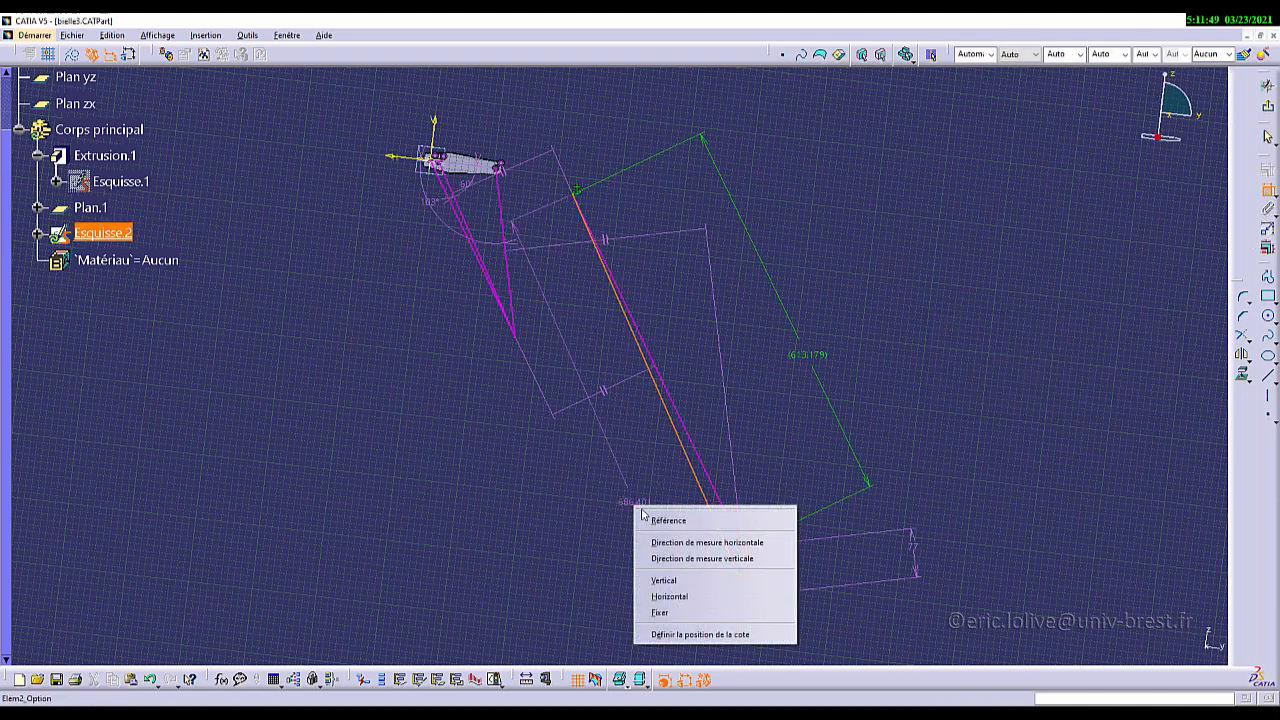
{"action": "left_click", "coordinate": [655, 514]}
{"action": "left_click", "coordinate": [653, 505]}
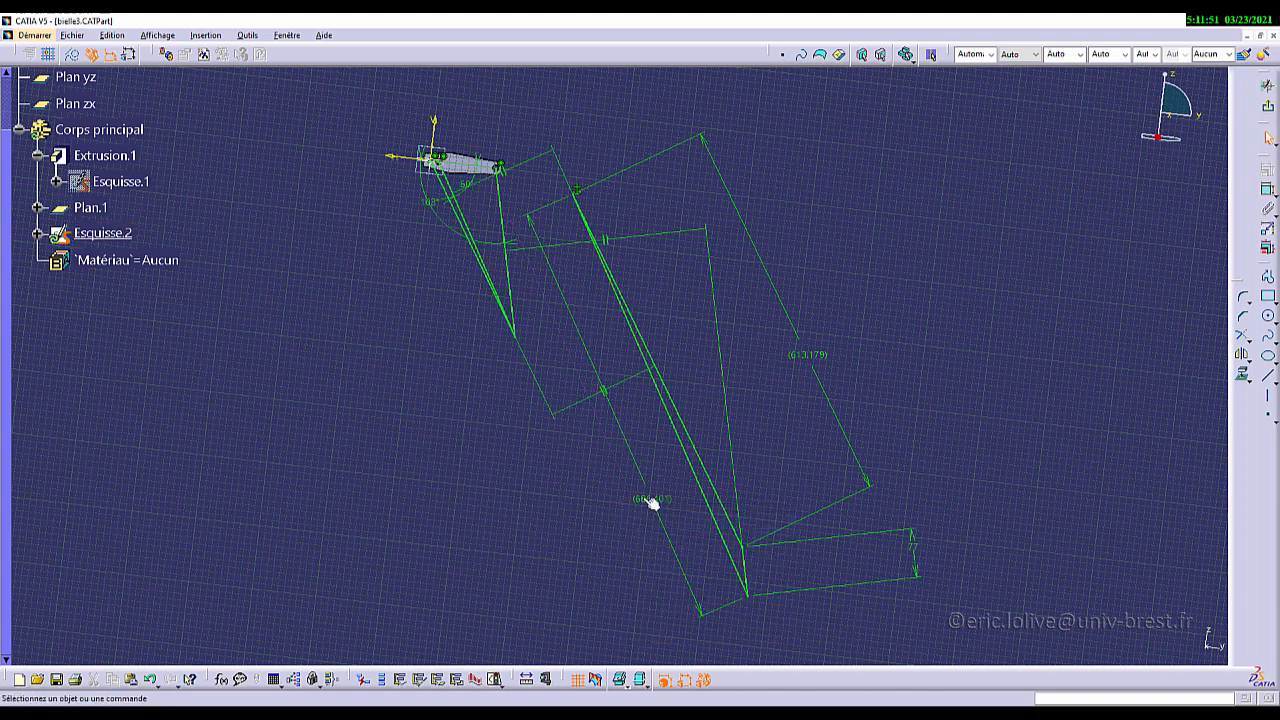
Step: Examine the lengths of the force triangle's sides and match each side to its parallel force line on the lever
{"action": "left_click", "coordinate": [918, 554]}
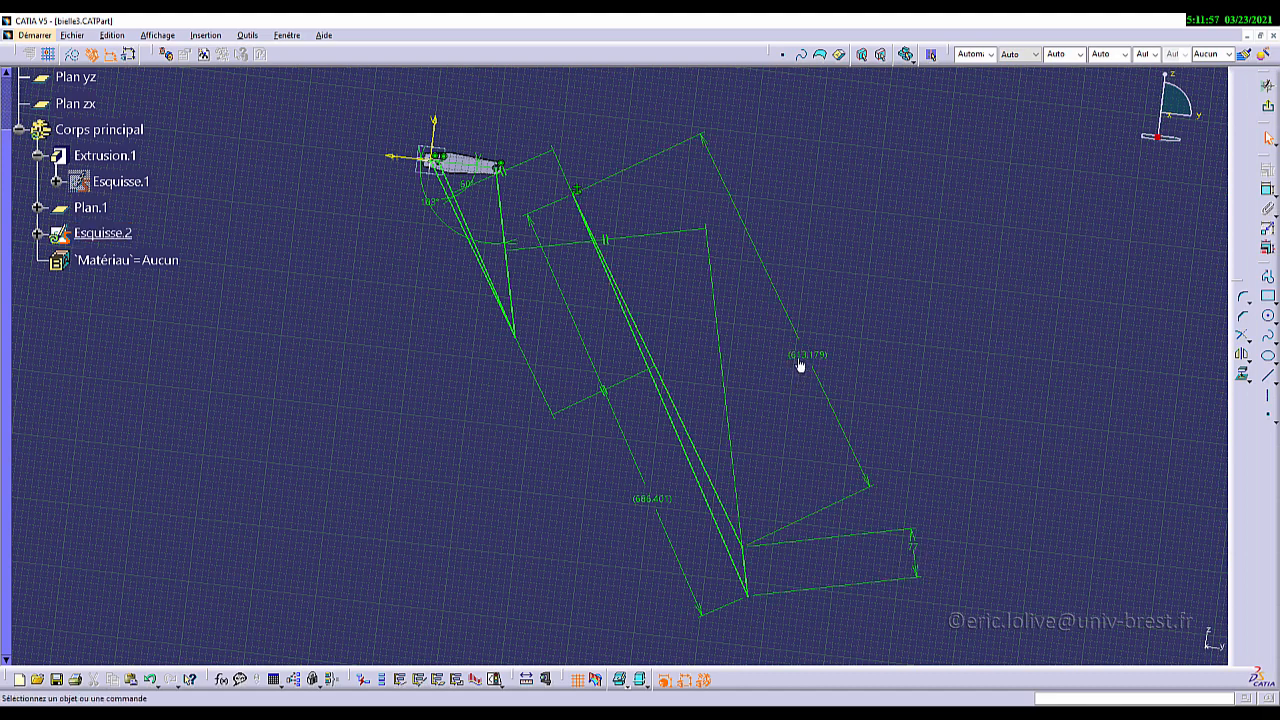
{"action": "left_click", "coordinate": [712, 471]}
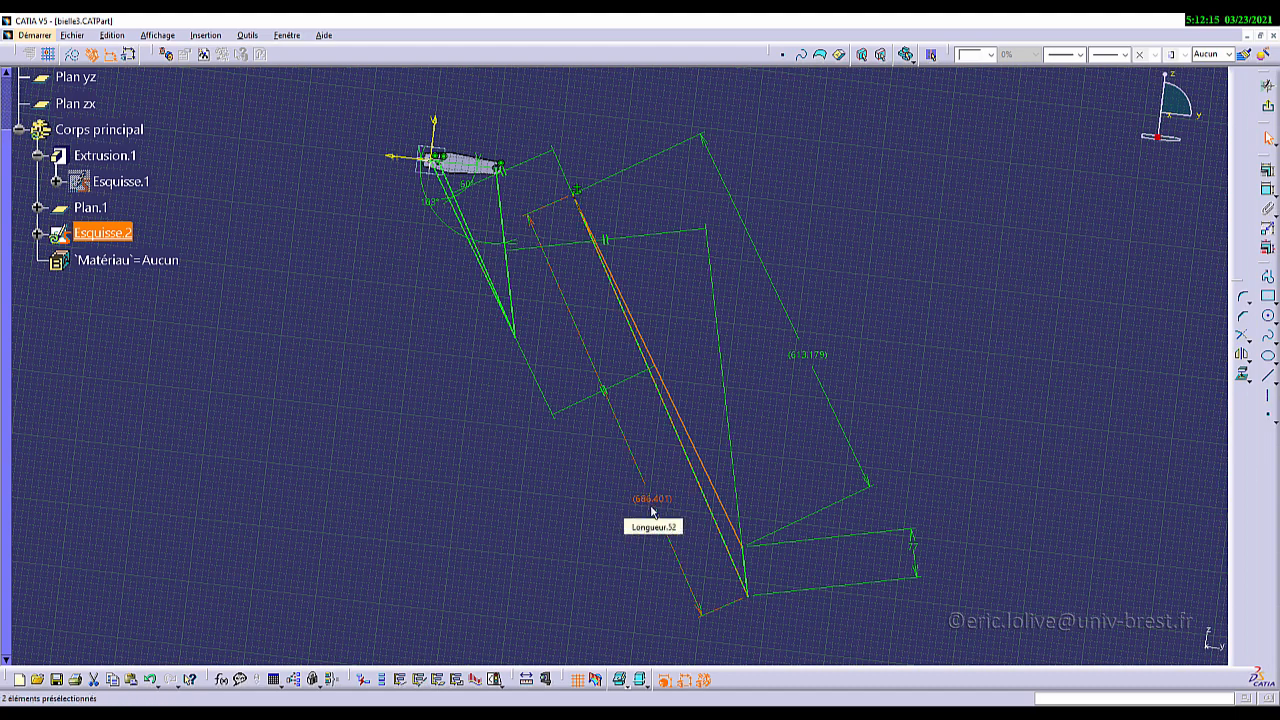
{"action": "middle_click_drag", "start_coordinate": [578, 442], "coordinate": [586, 417], "text": "ctrl"}
{"action": "left_click", "coordinate": [665, 472]}
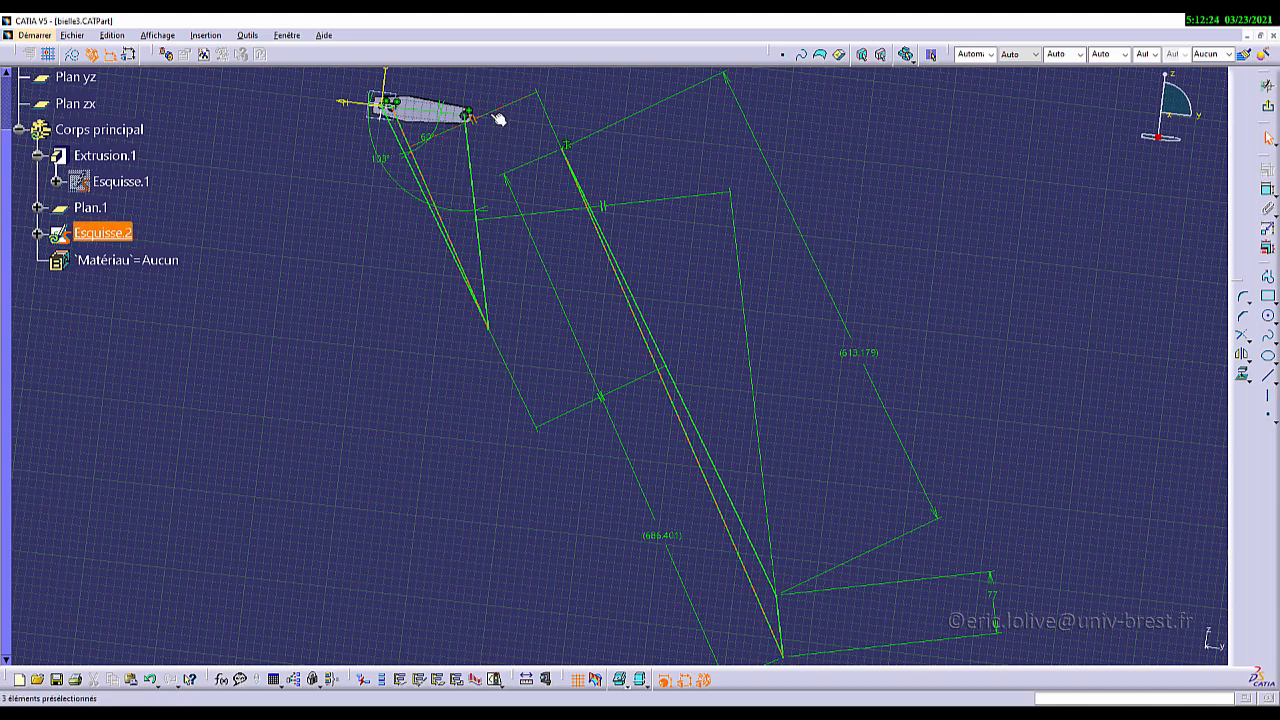
{"action": "left_click", "coordinate": [489, 113]}
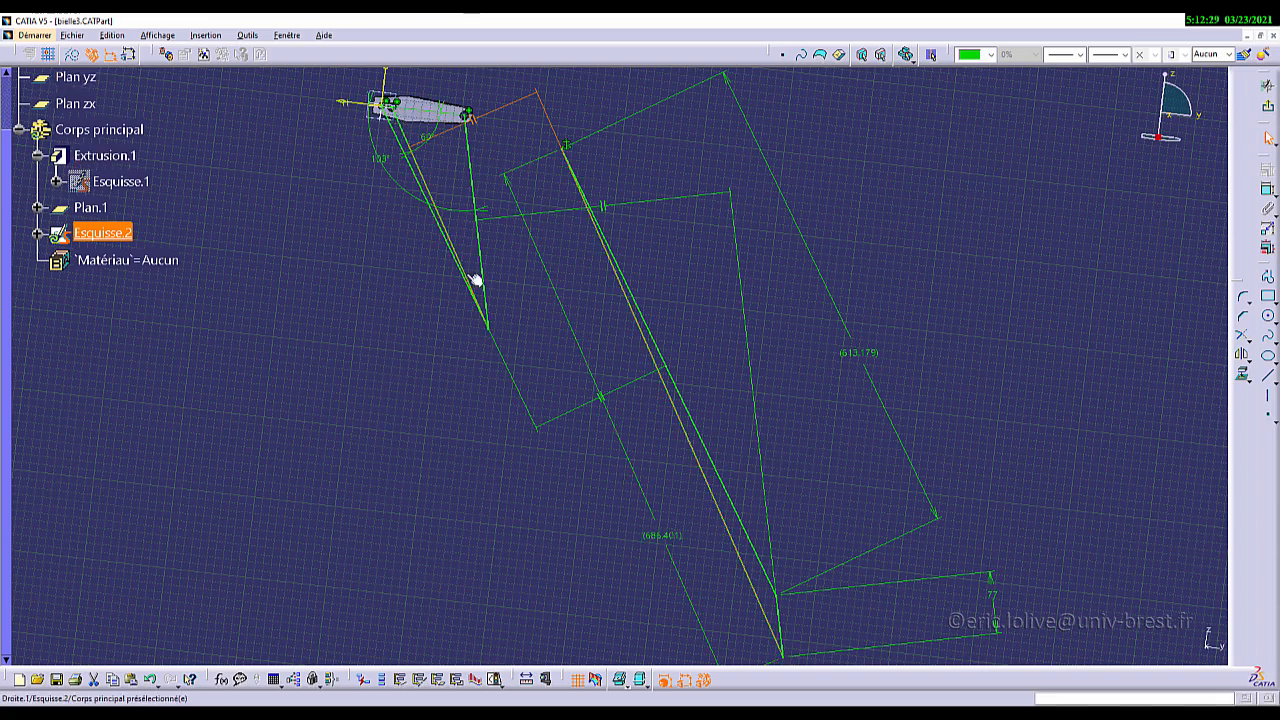
{"action": "mouse_move", "coordinate": [666, 391]}
{"action": "middle_mouse_down"}
{"action": "mouse_move", "coordinate": [624, 232]}
{"action": "mouse_move", "coordinate": [796, 474]}
{"action": "mouse_move", "coordinate": [762, 468]}
{"action": "mouse_move", "coordinate": [760, 398]}
{"action": "middle_mouse_up"}
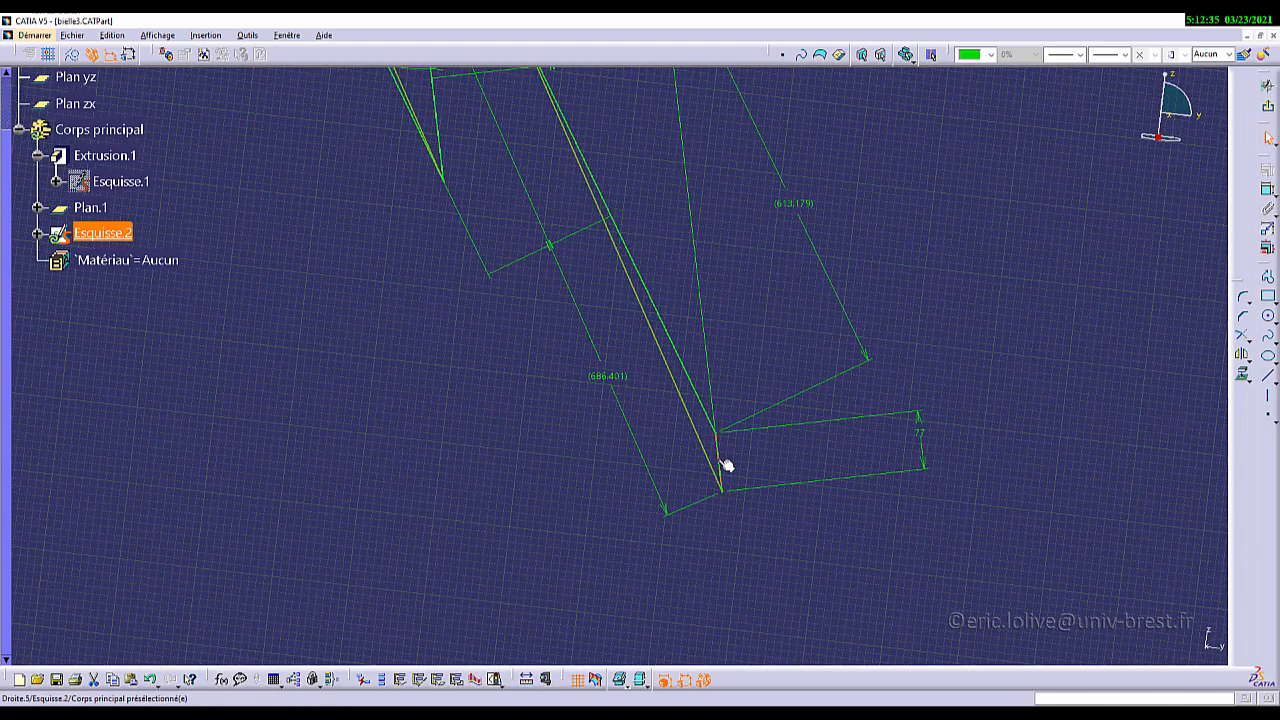
{"action": "left_click", "coordinate": [724, 428]}
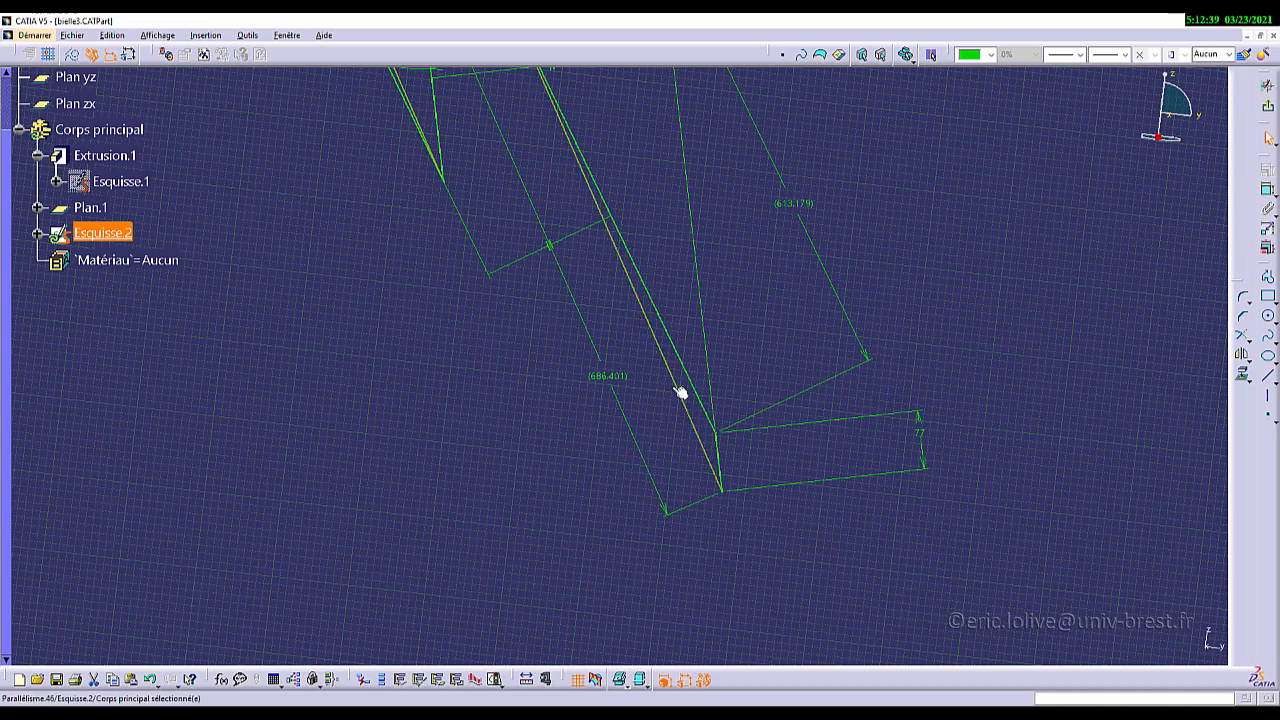
{"action": "mouse_move", "coordinate": [666, 446]}
{"action": "middle_mouse_down"}
{"action": "mouse_move", "coordinate": [690, 517]}
{"action": "mouse_move", "coordinate": [785, 664]}
{"action": "middle_mouse_up"}
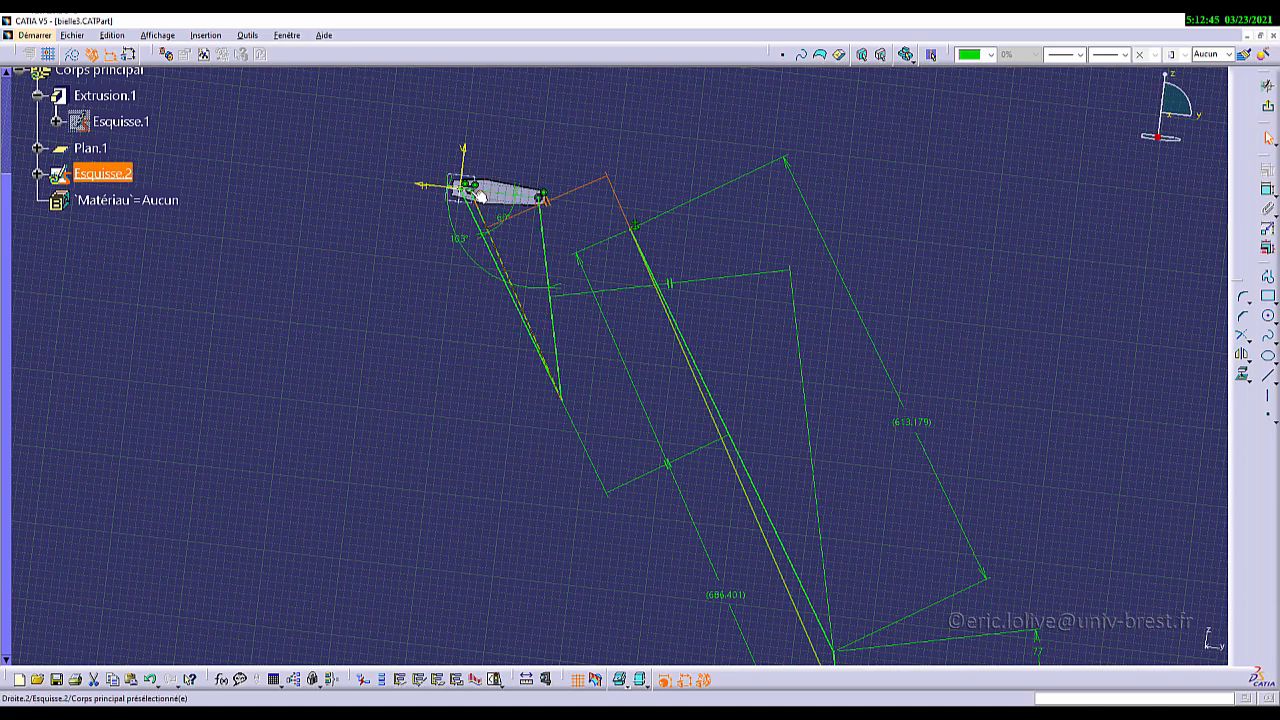
{"action": "mouse_move", "coordinate": [475, 214]}
{"action": "middle_mouse_down"}
{"action": "mouse_move", "coordinate": [496, 267]}
{"action": "mouse_move", "coordinate": [520, 135]}
{"action": "mouse_move", "coordinate": [803, 364]}
{"action": "middle_mouse_up"}
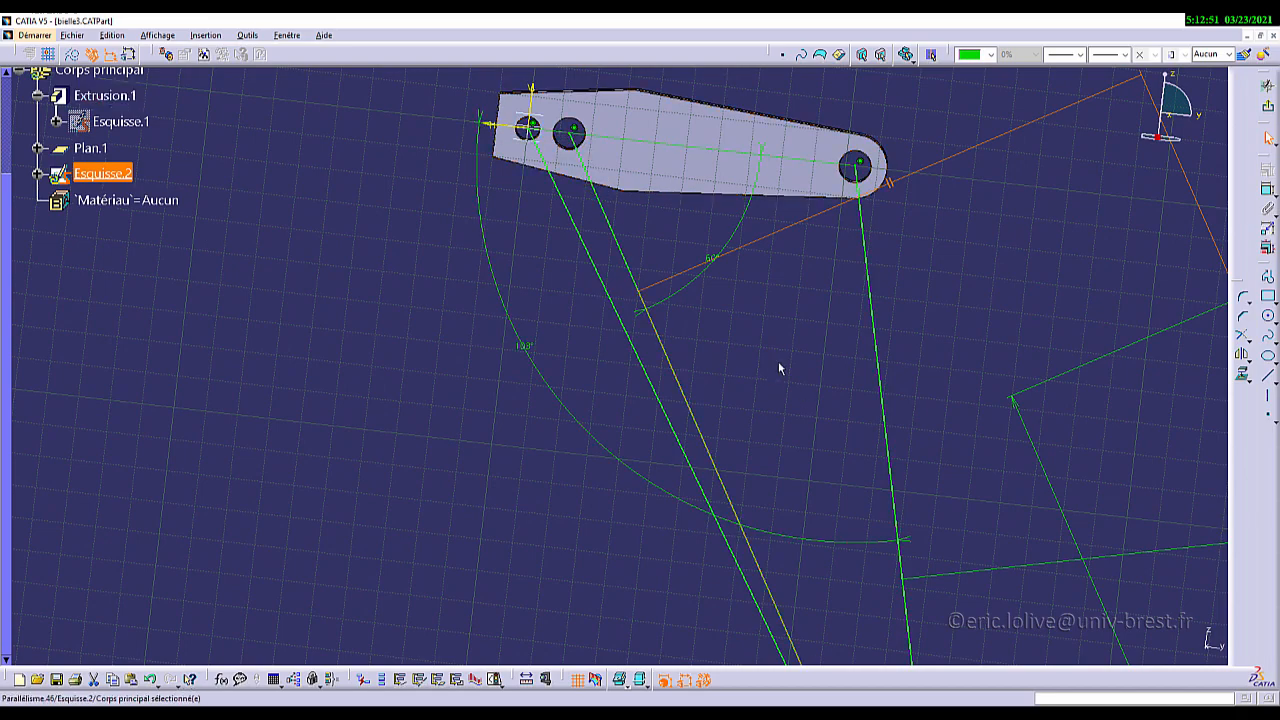
{"action": "mouse_move", "coordinate": [780, 366]}
{"action": "middle_mouse_down"}
{"action": "mouse_move", "coordinate": [780, 420]}
{"action": "mouse_move", "coordinate": [714, 271]}
{"action": "mouse_move", "coordinate": [765, 369]}
{"action": "mouse_move", "coordinate": [720, 437]}
{"action": "mouse_move", "coordinate": [735, 551]}
{"action": "middle_mouse_up"}
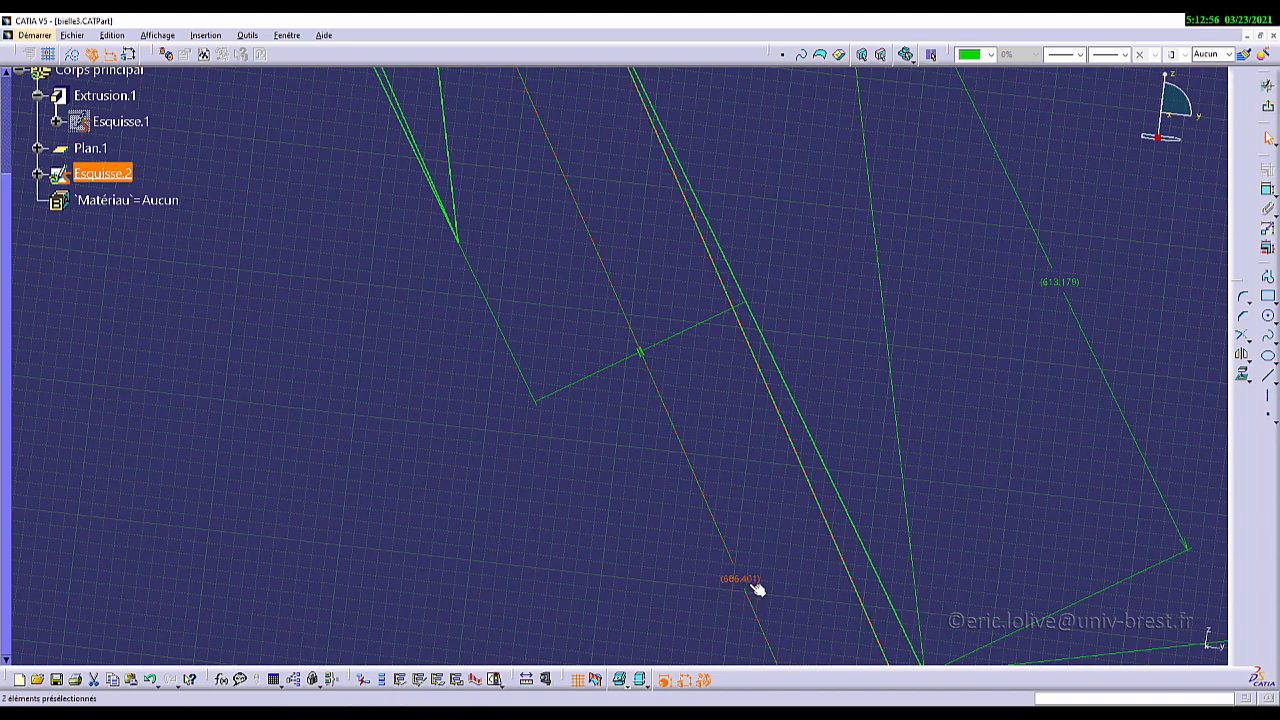
Step: Convert the force triangle's sides to construction elements and exit the sketch
{"action": "mouse_move", "coordinate": [674, 337]}
{"action": "middle_mouse_down"}
{"action": "mouse_move", "coordinate": [672, 256]}
{"action": "mouse_move", "coordinate": [900, 306]}
{"action": "middle_mouse_up"}
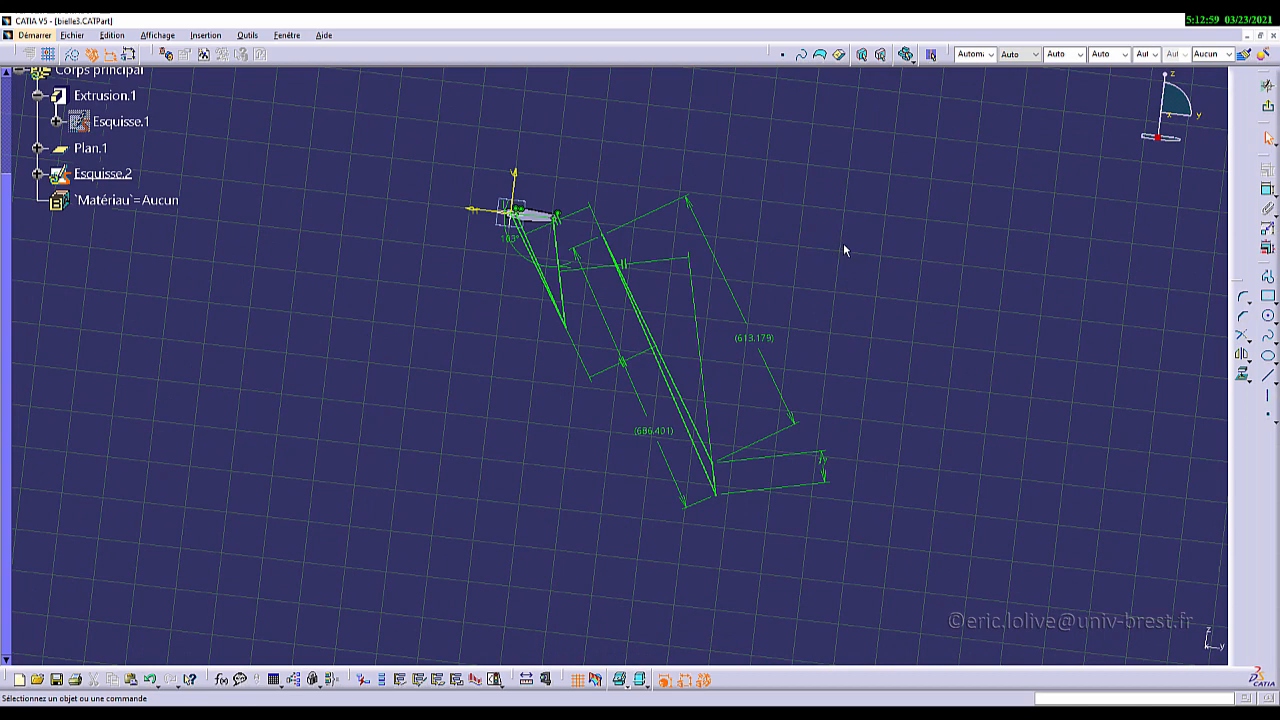
{"action": "mouse_move", "coordinate": [579, 161]}
{"action": "left_mouse_down"}
{"action": "mouse_move", "coordinate": [680, 329]}
{"action": "mouse_move", "coordinate": [914, 532]}
{"action": "left_mouse_up"}
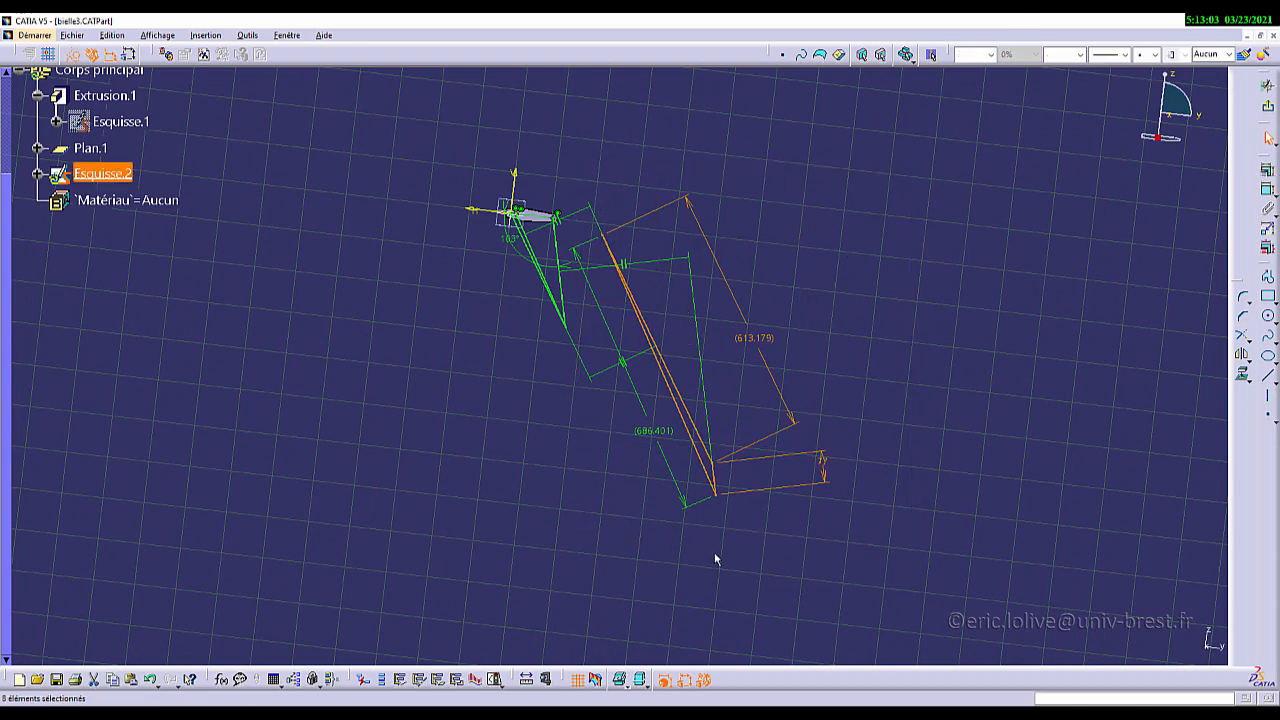
{"action": "left_click", "coordinate": [73, 55]}
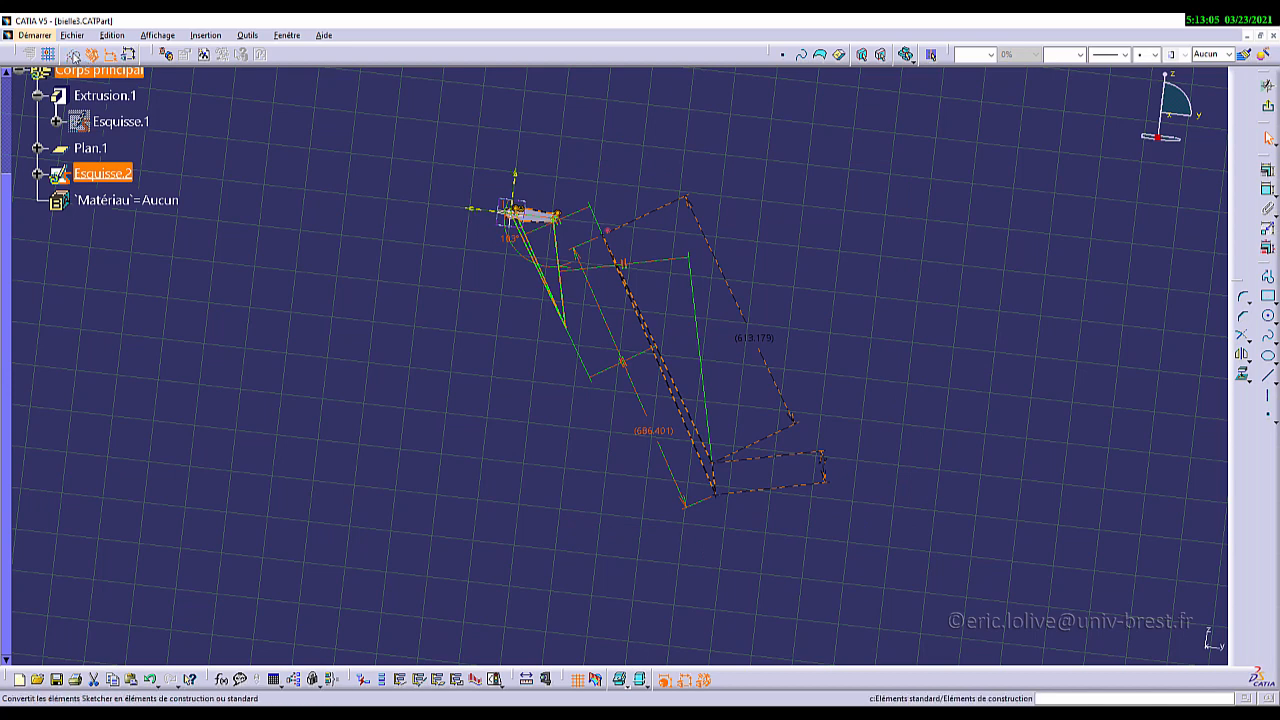
{"action": "left_click", "coordinate": [943, 437]}
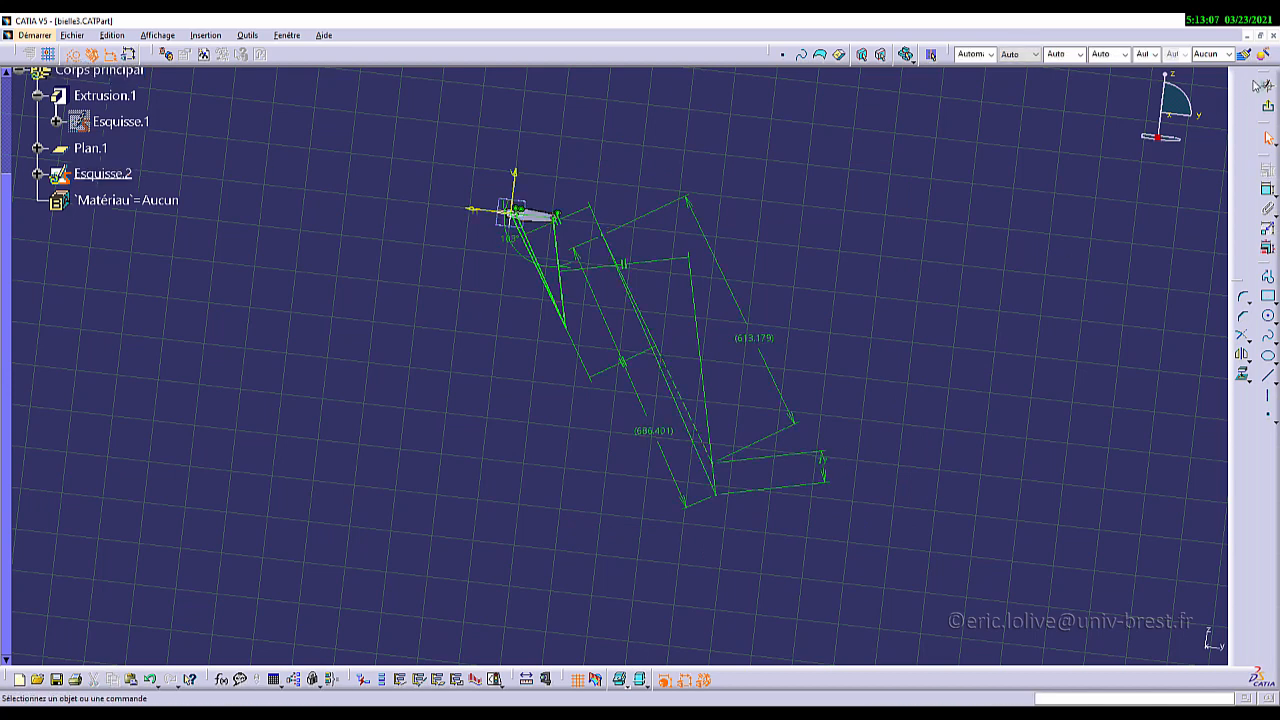
{"action": "left_click", "coordinate": [1268, 110]}
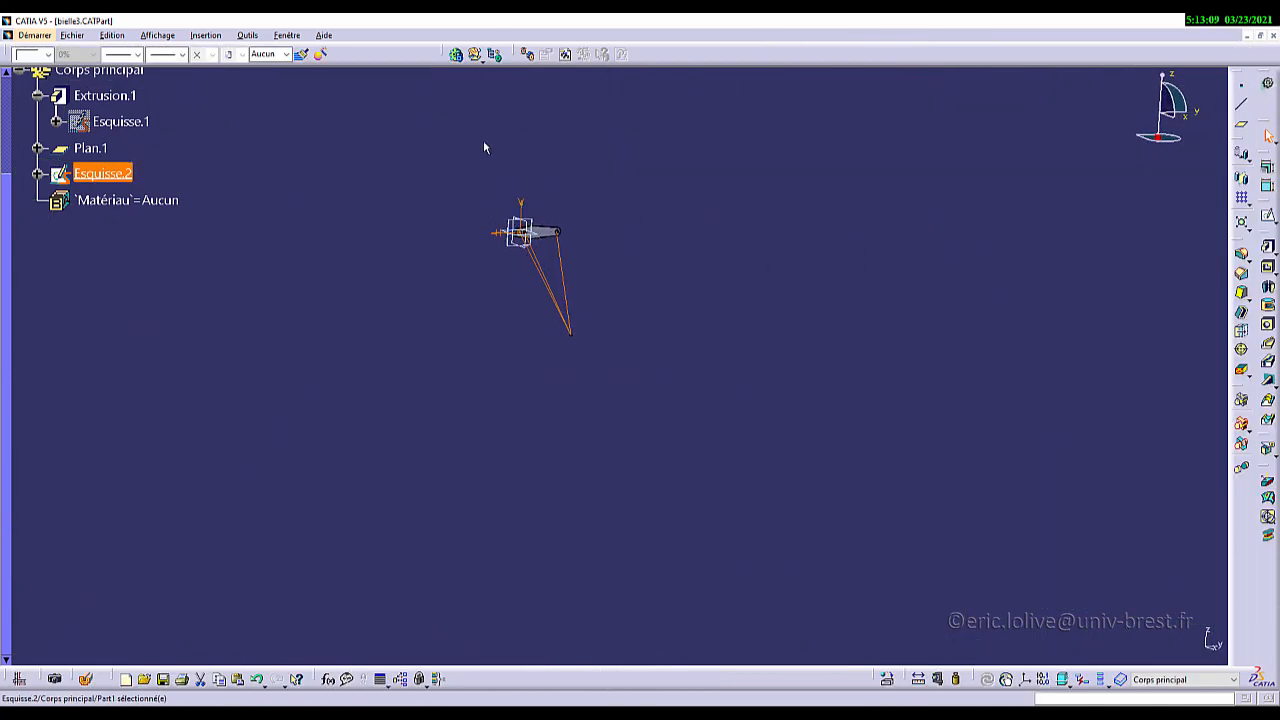
Step: Save the lever part bielle3.CATPart
{"action": "mouse_move", "coordinate": [587, 379]}
{"action": "middle_mouse_down"}
{"action": "mouse_move", "coordinate": [674, 331]}
{"action": "mouse_move", "coordinate": [666, 254]}
{"action": "mouse_move", "coordinate": [823, 500]}
{"action": "mouse_move", "coordinate": [491, 204]}
{"action": "middle_mouse_up"}
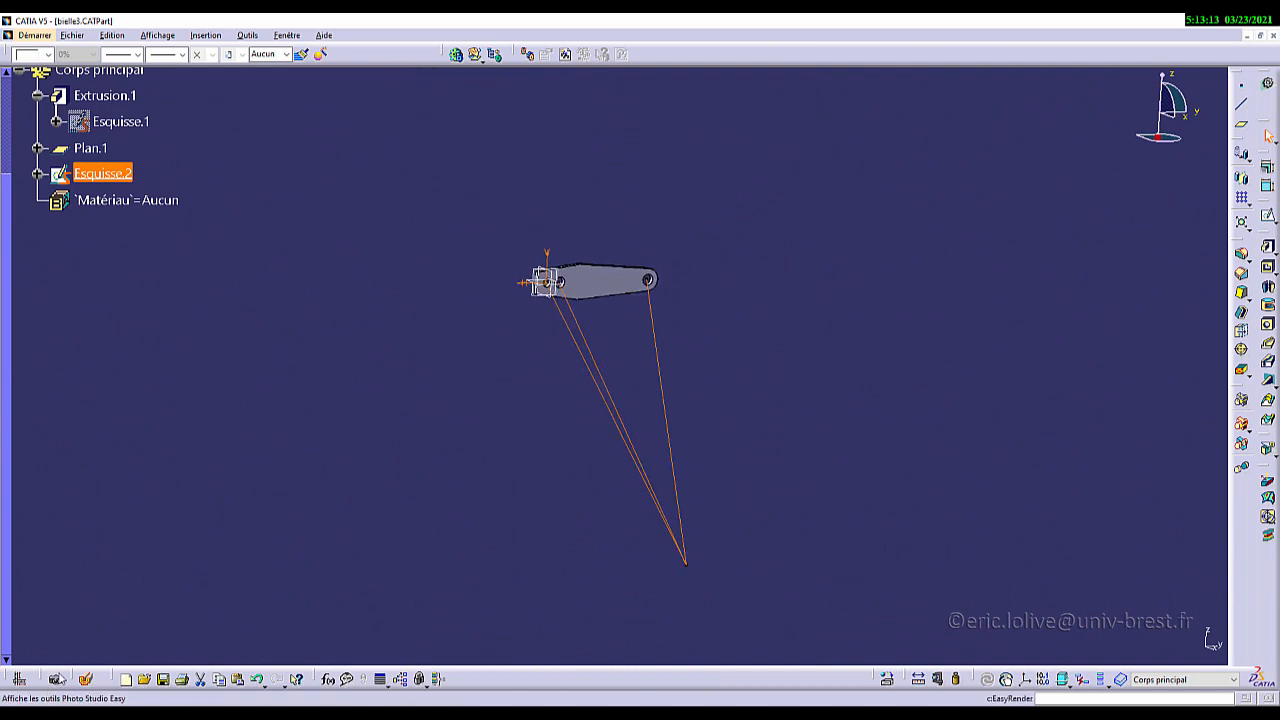
{"action": "left_click", "coordinate": [72, 35]}
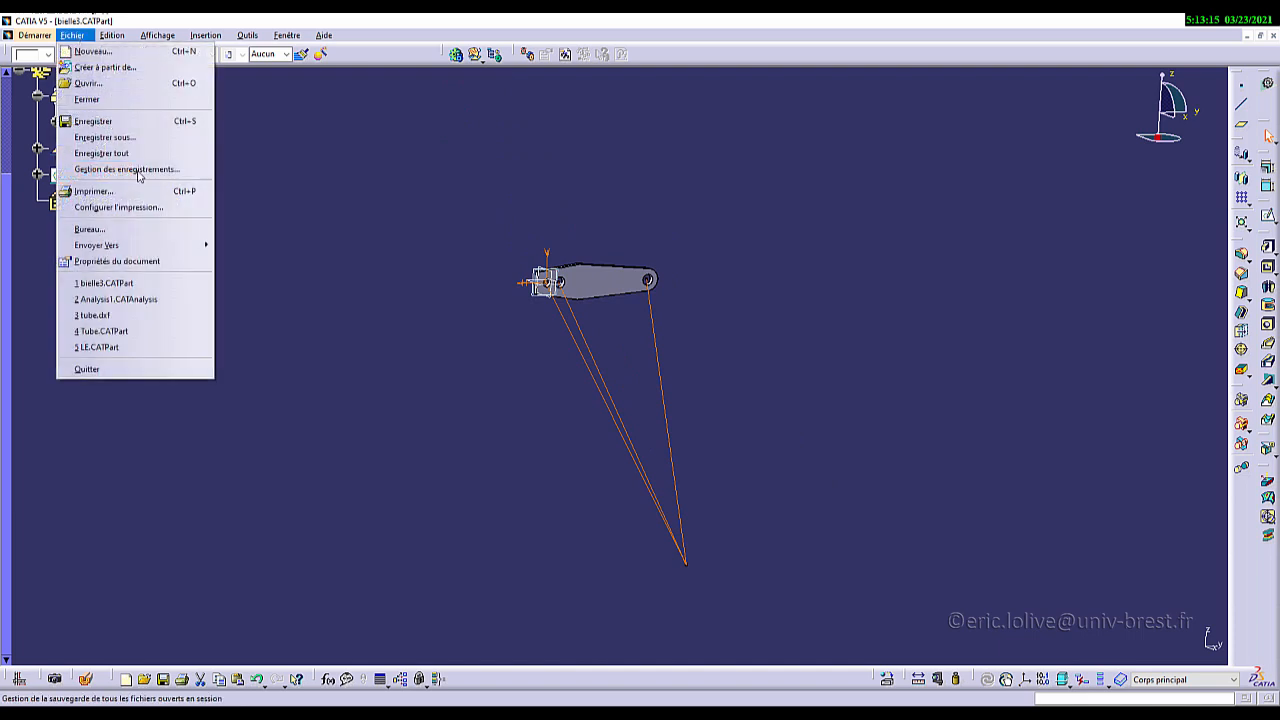
{"action": "left_click", "coordinate": [131, 125]}
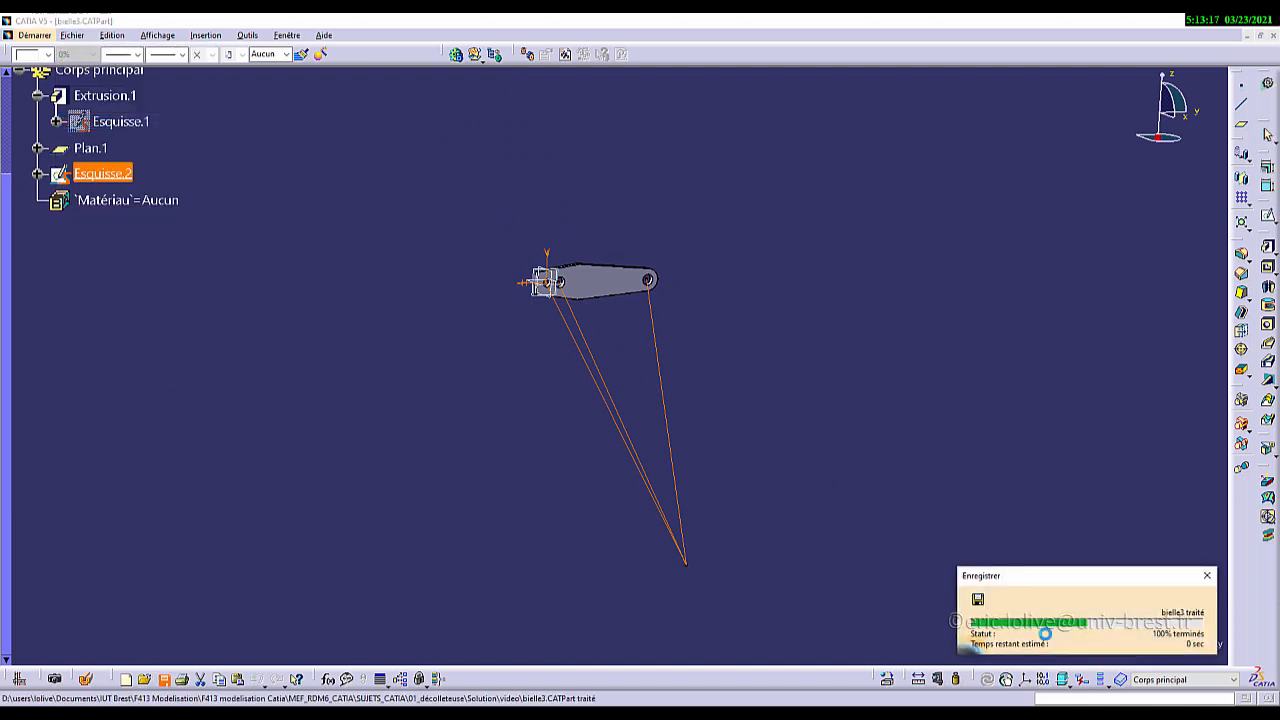
Step: Insert a standard axis system with its origin at the centre of the rounded-end hole and its X axis along that hole's force line
{"action": "middle_click_drag", "start_coordinate": [565, 316], "coordinate": [666, 380]}
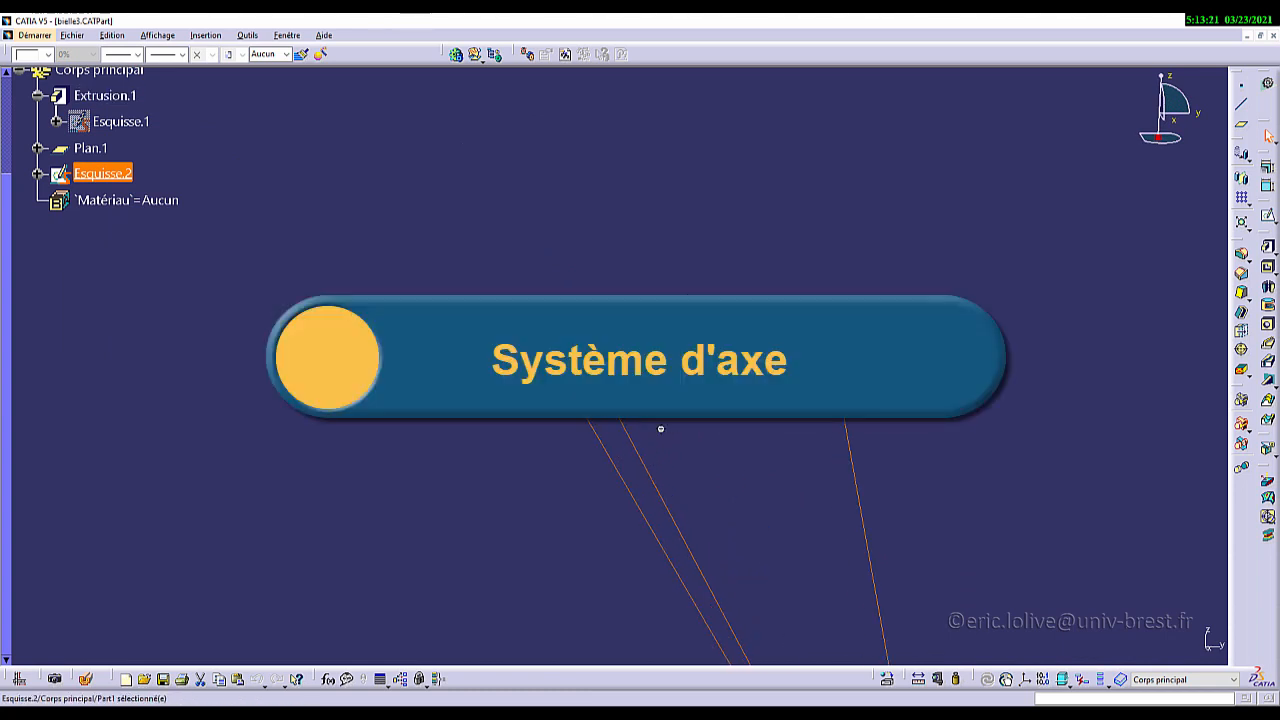
{"action": "middle_click_drag", "start_coordinate": [657, 429], "coordinate": [623, 286]}
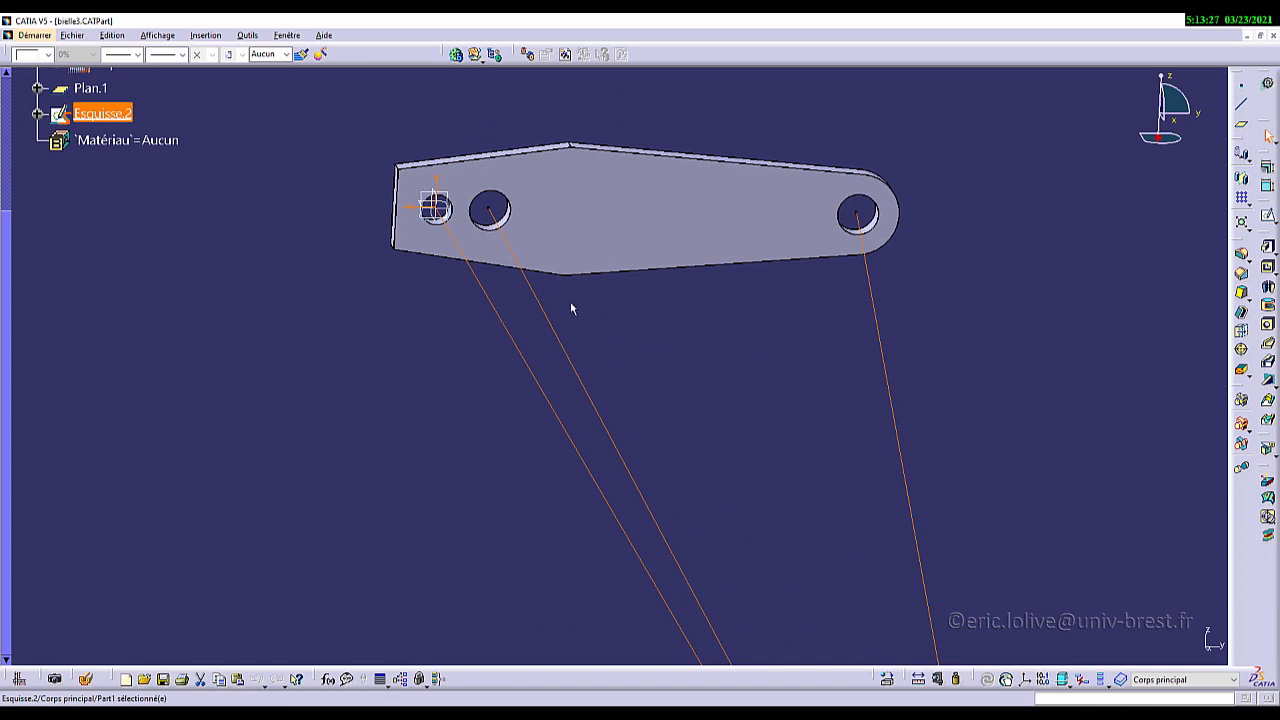
{"action": "left_click", "coordinate": [205, 35]}
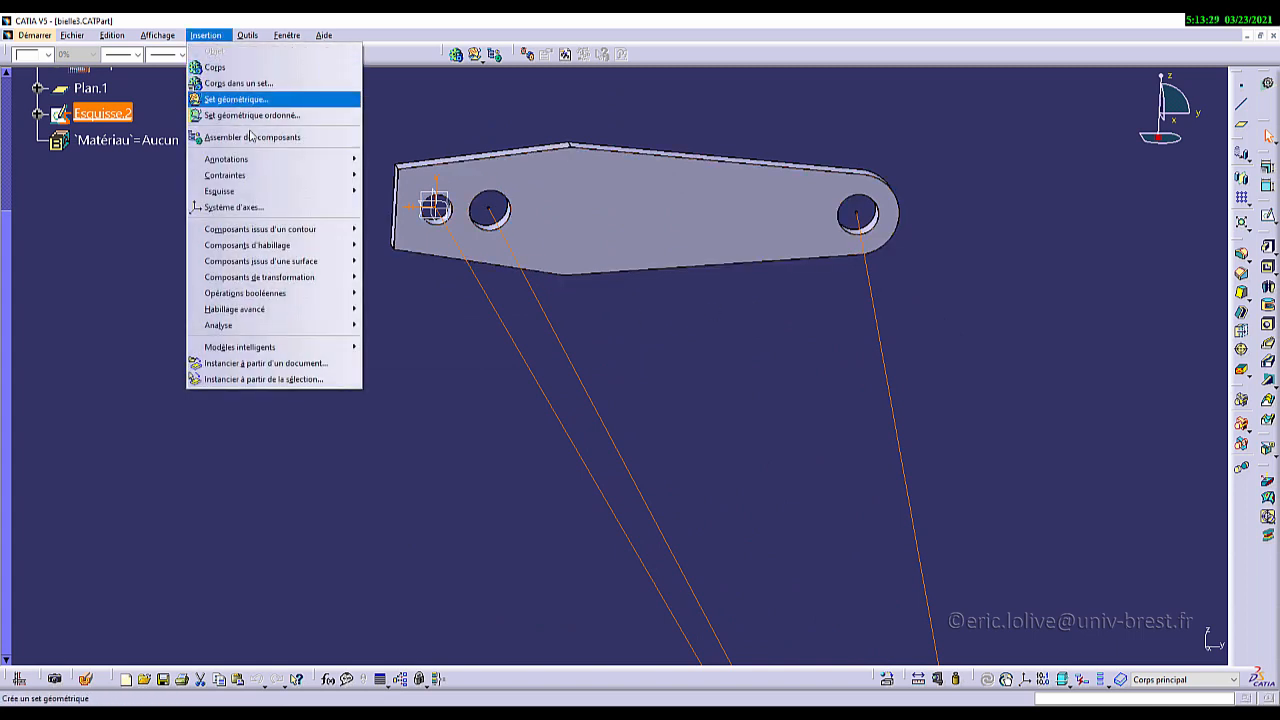
{"action": "left_click", "coordinate": [266, 208]}
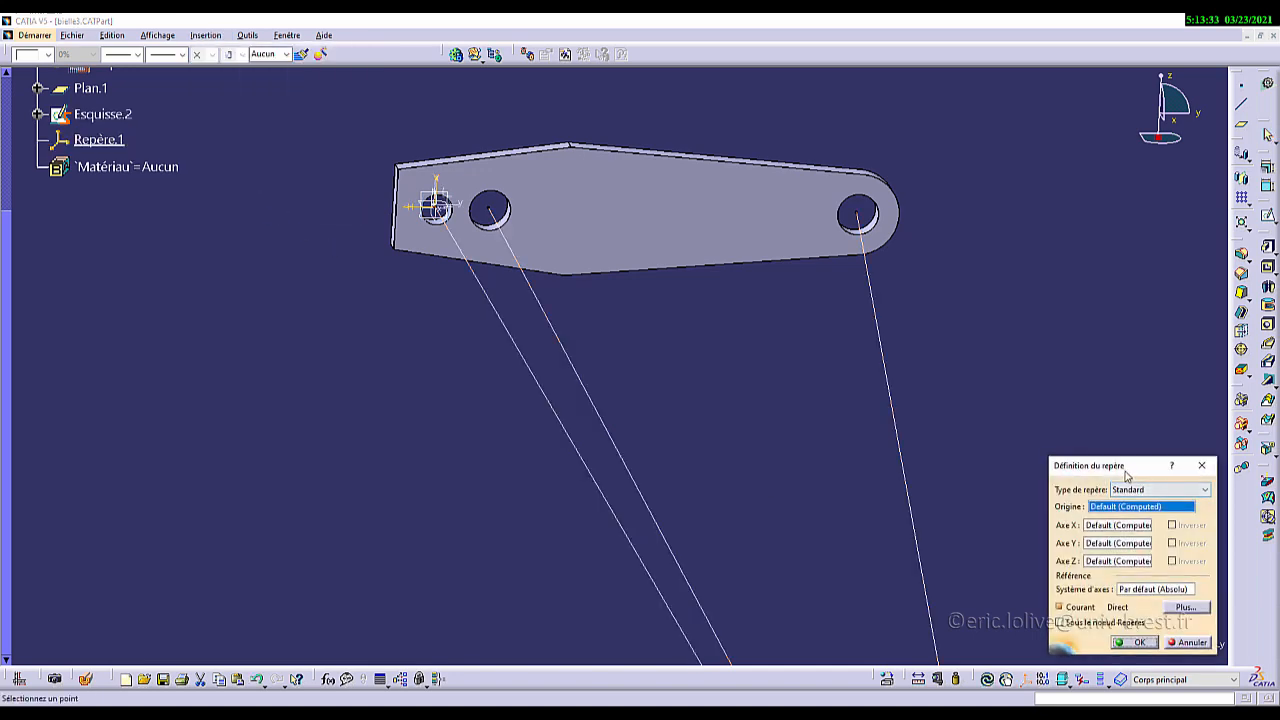
{"action": "left_click_drag", "start_coordinate": [1125, 468], "coordinate": [1053, 139]}
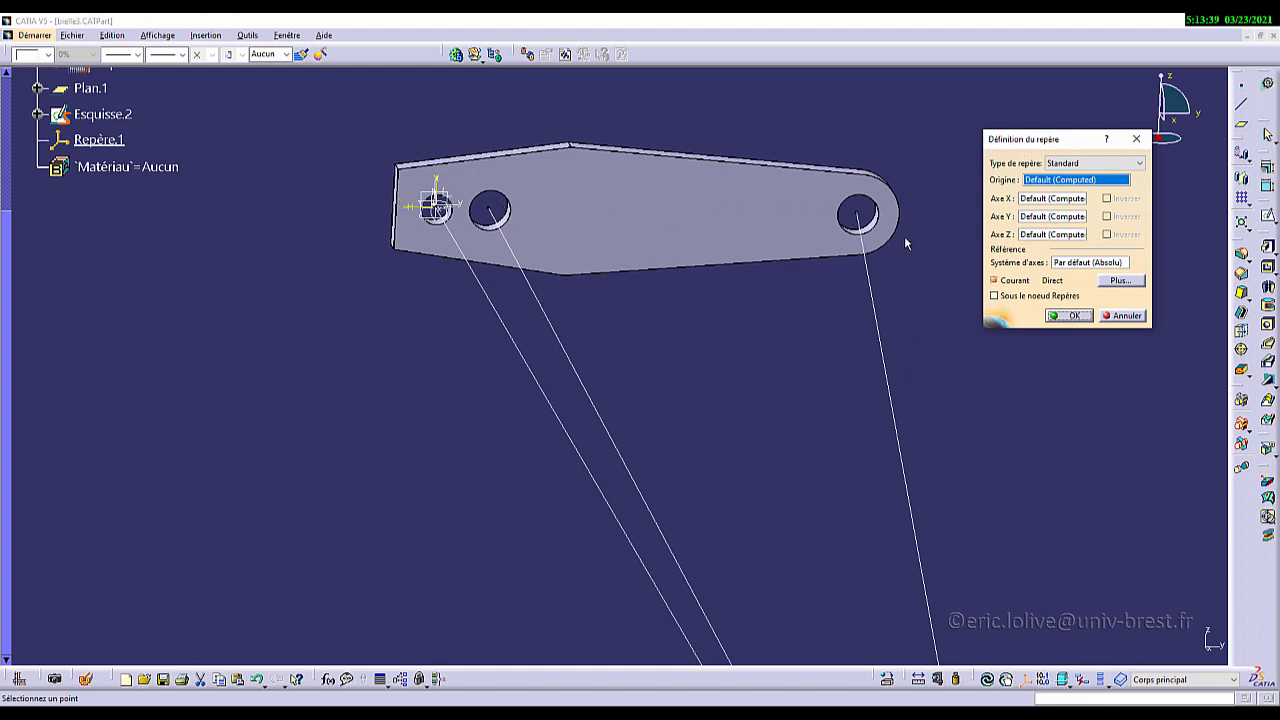
{"action": "left_click", "coordinate": [857, 215]}
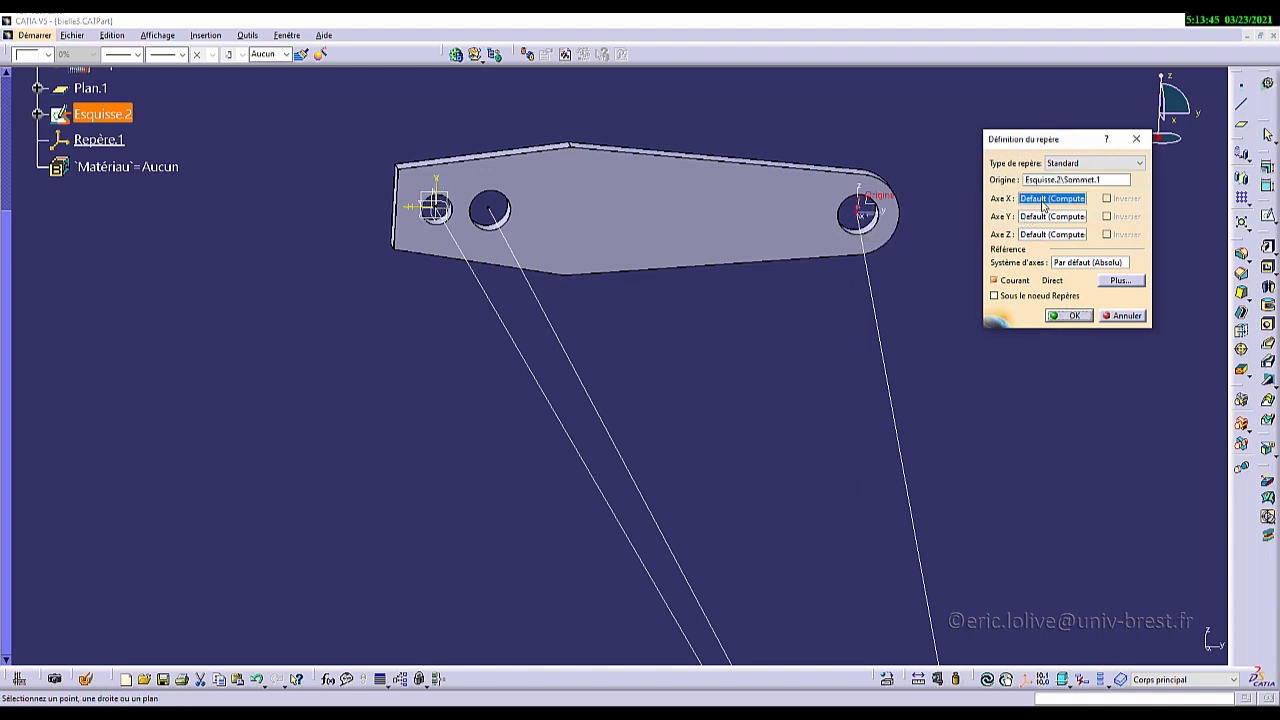
{"action": "left_click", "coordinate": [879, 331]}
{"action": "middle_click_drag", "start_coordinate": [797, 385], "coordinate": [707, 393]}
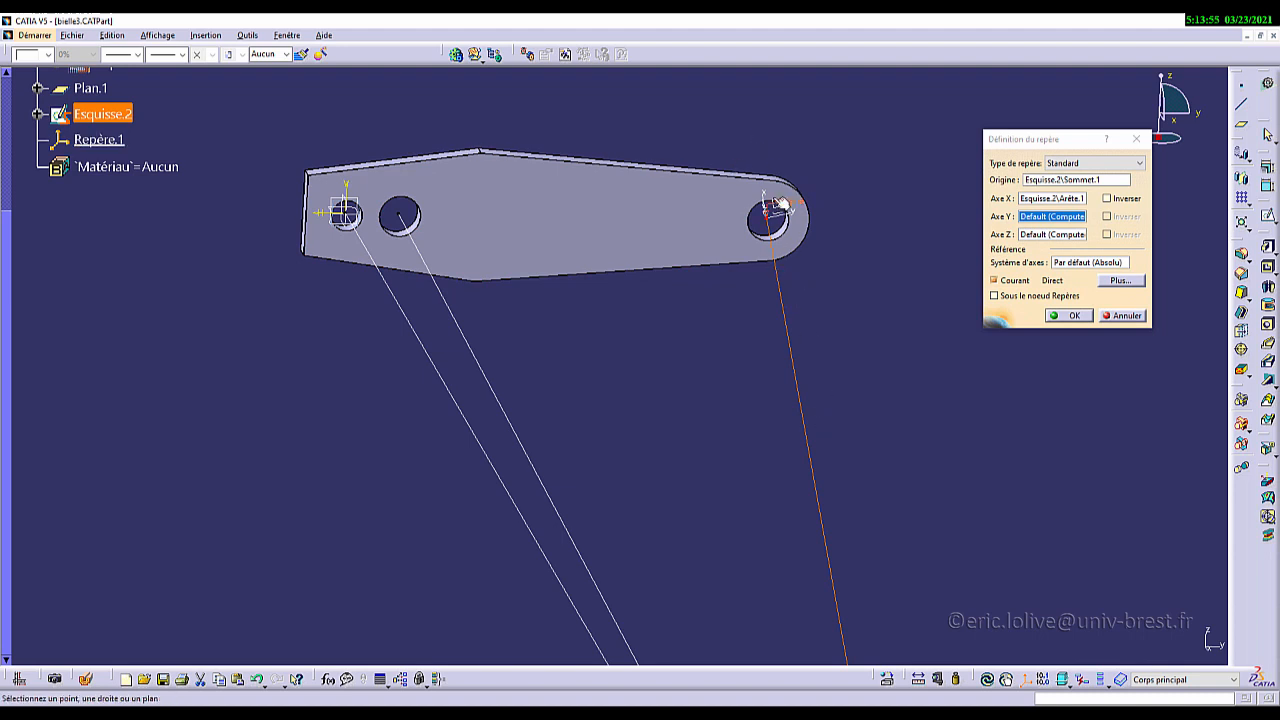
{"action": "left_click", "coordinate": [1073, 316]}
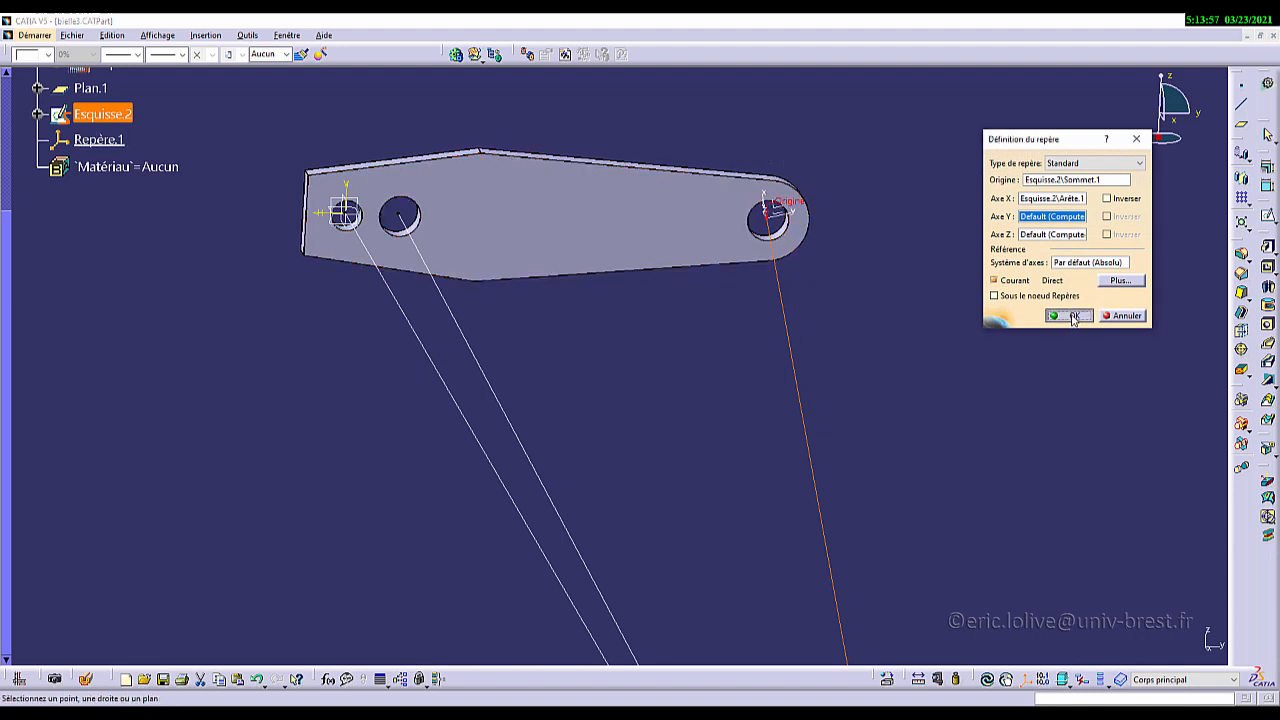
Step: Insert a standard axis system at the centre of the middle hole, with its X axis along that hole's force line and reversed
{"action": "left_click", "coordinate": [206, 35]}
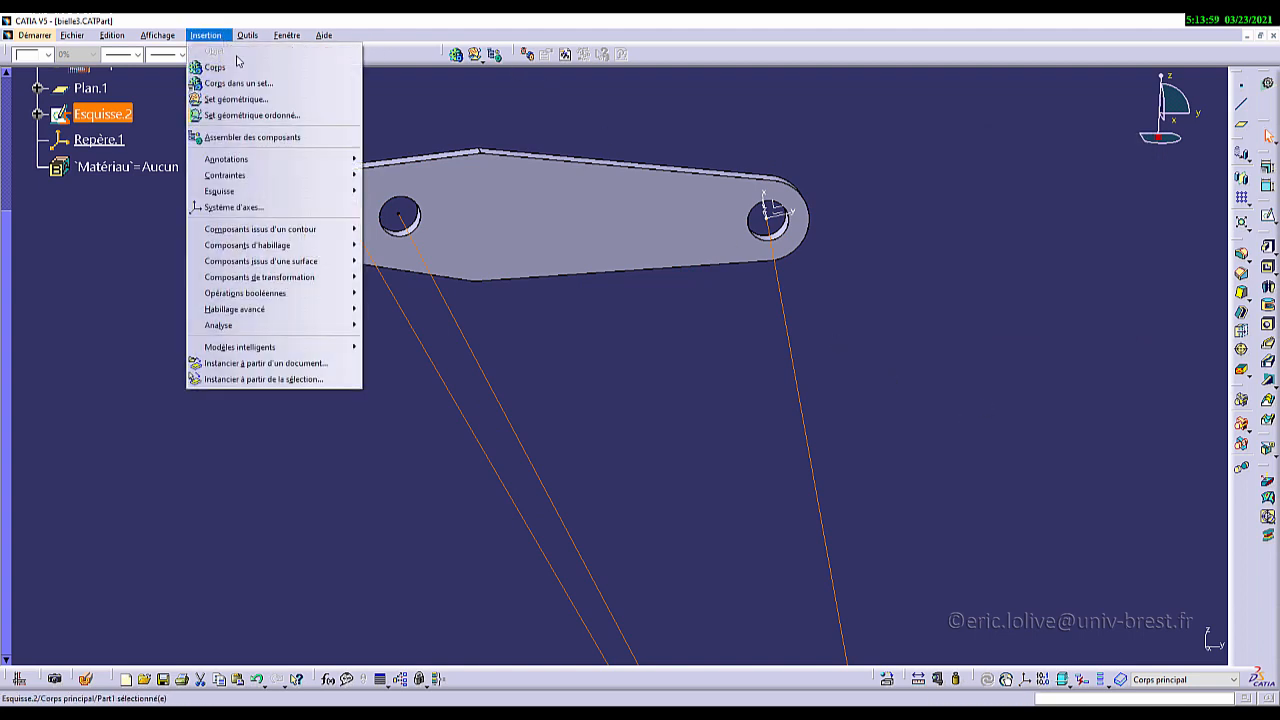
{"action": "left_click", "coordinate": [232, 207]}
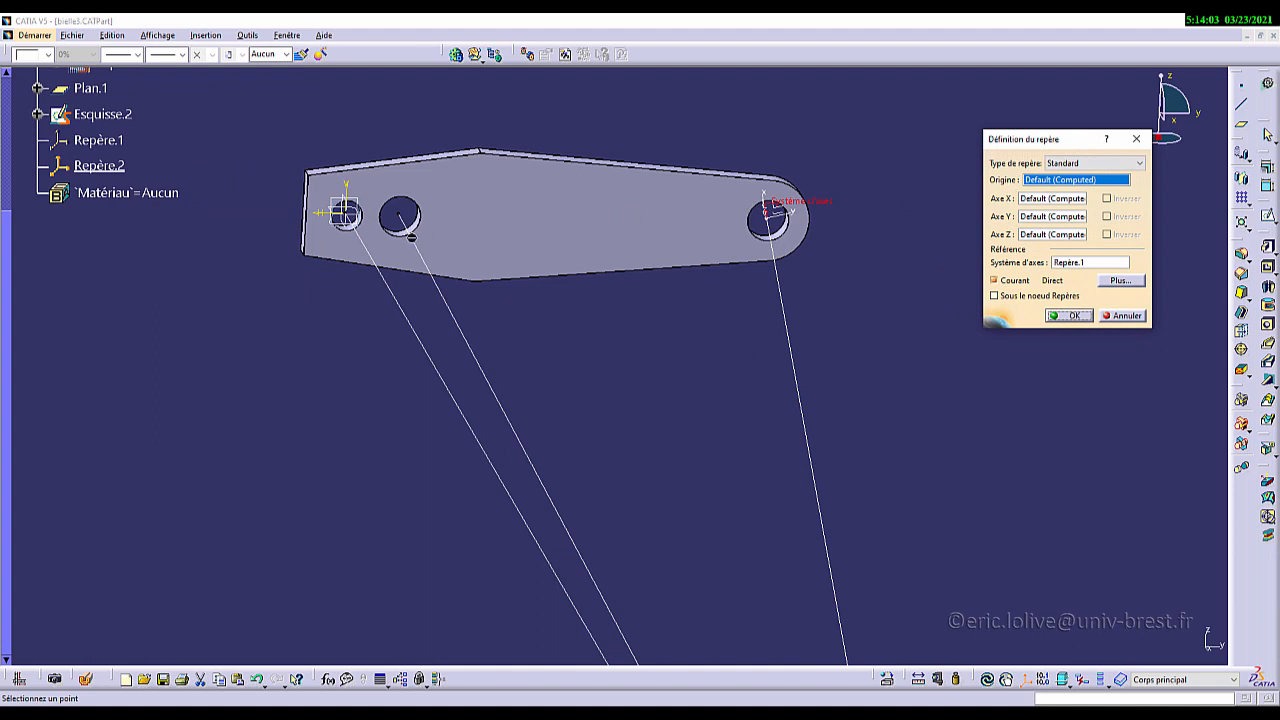
{"action": "left_click", "coordinate": [398, 218]}
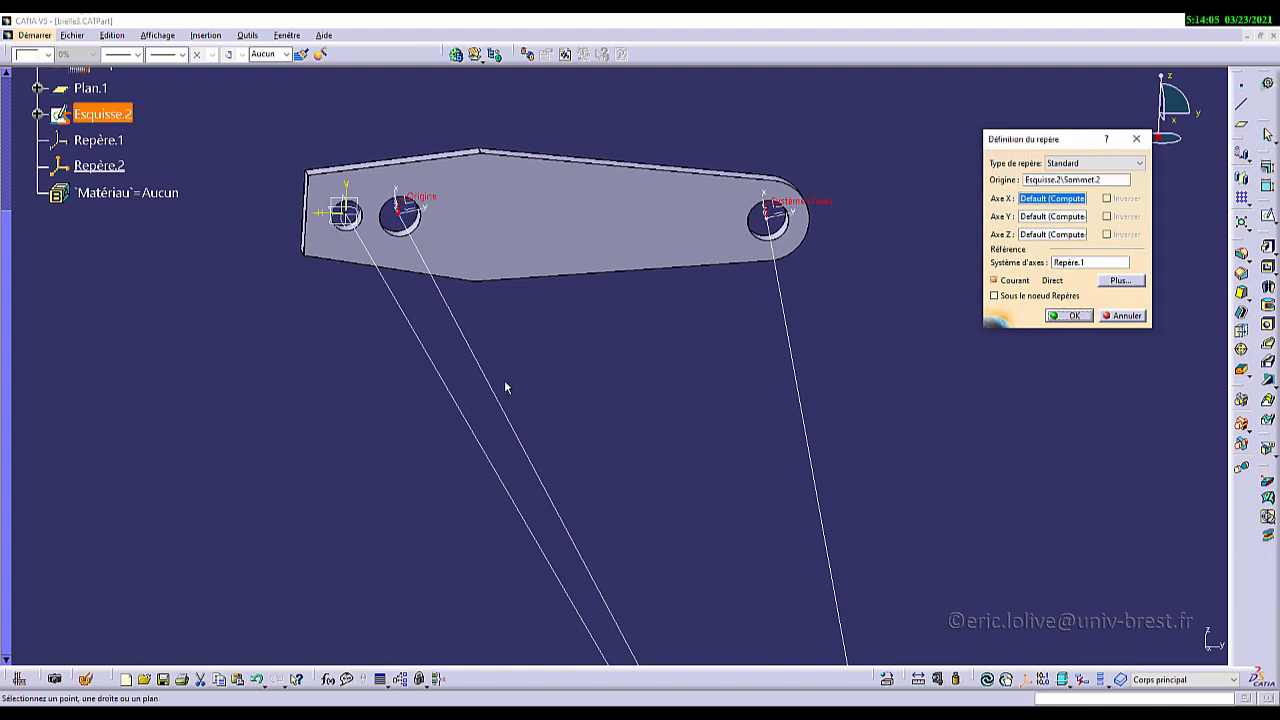
{"action": "left_click", "coordinate": [471, 337]}
{"action": "middle_click_drag", "start_coordinate": [554, 386], "coordinate": [654, 363]}
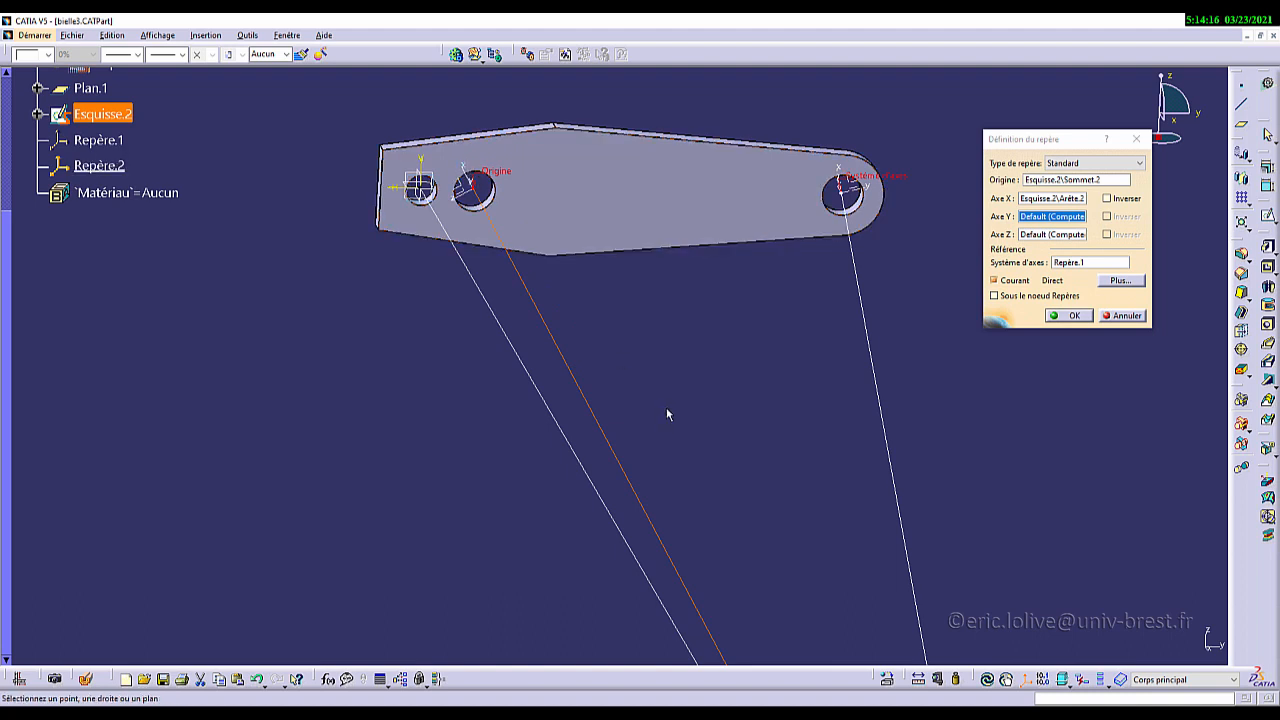
{"action": "left_click", "coordinate": [1125, 199]}
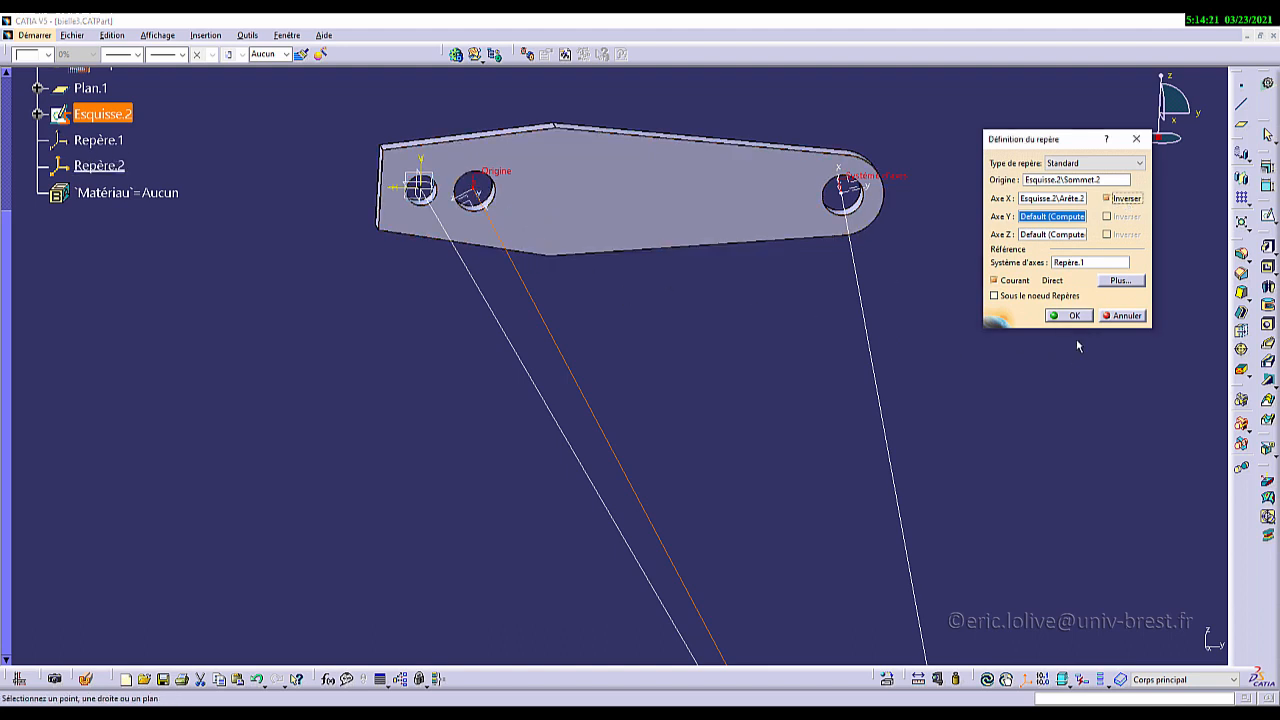
{"action": "left_click", "coordinate": [1072, 316]}
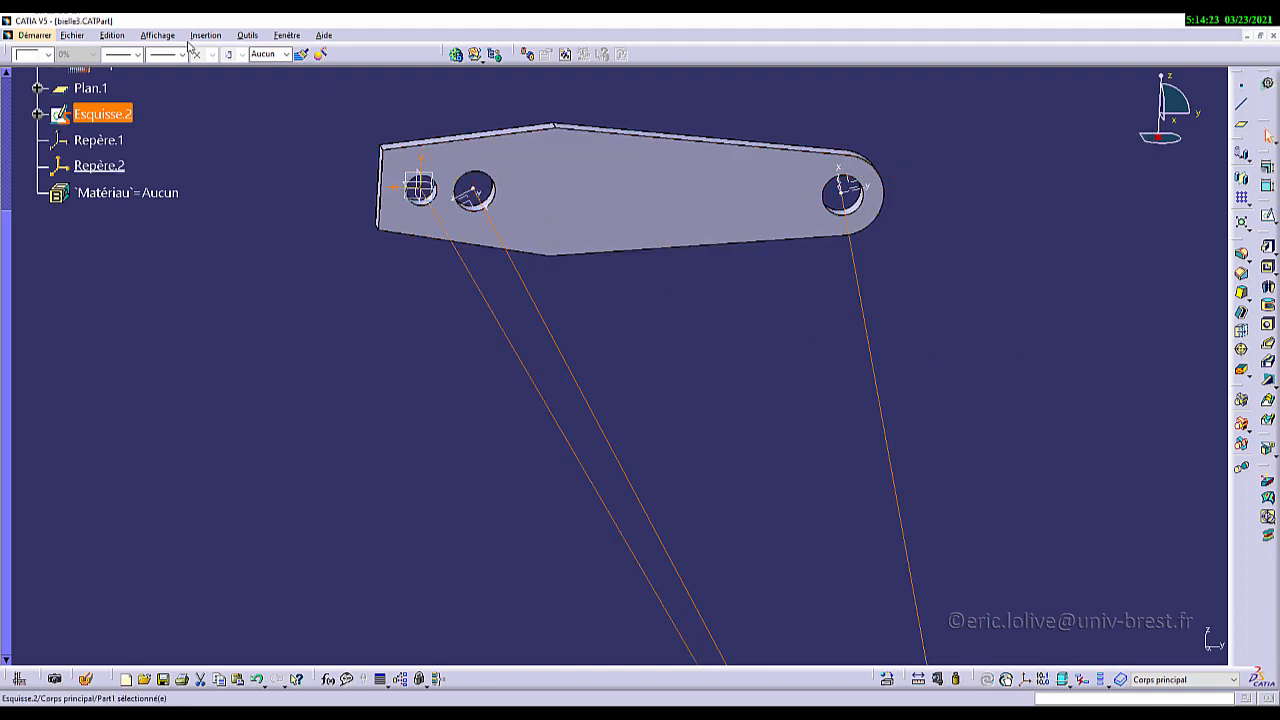
Step: Insert a standard axis system at the centre of the hole nearest the lever's flat end, with X along its force line and reversed
{"action": "left_click", "coordinate": [214, 37]}
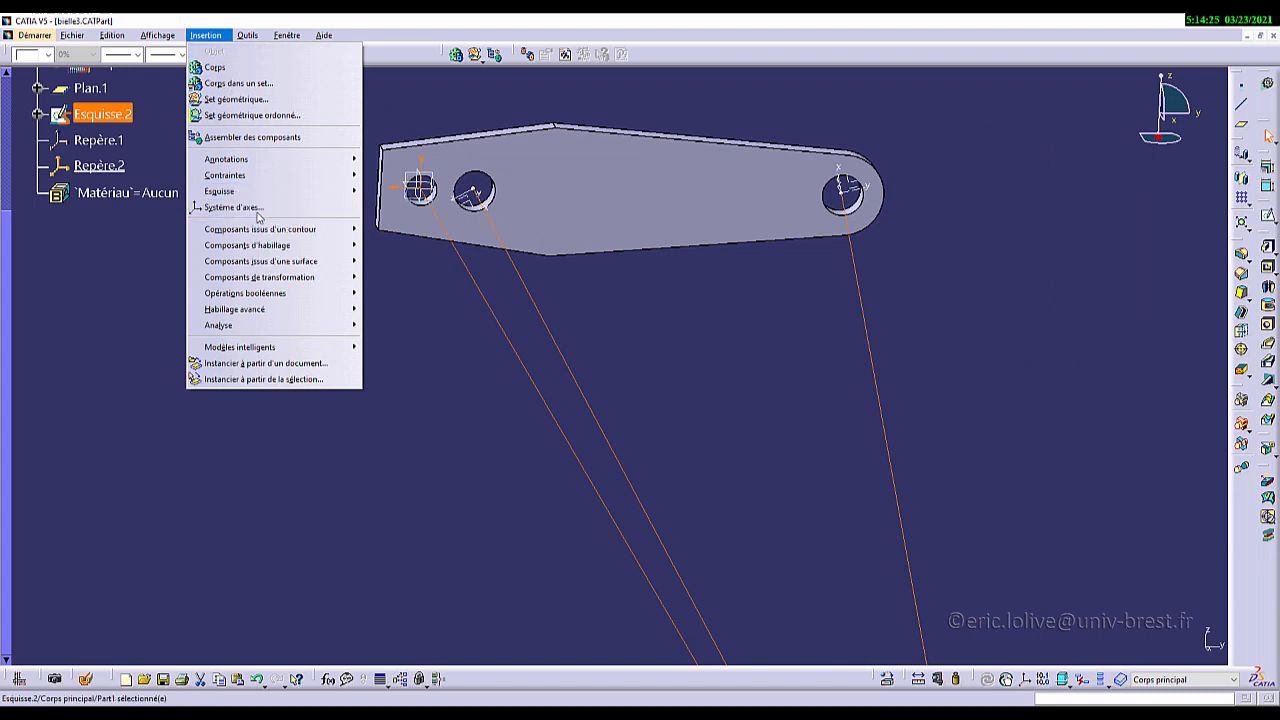
{"action": "left_click", "coordinate": [255, 208]}
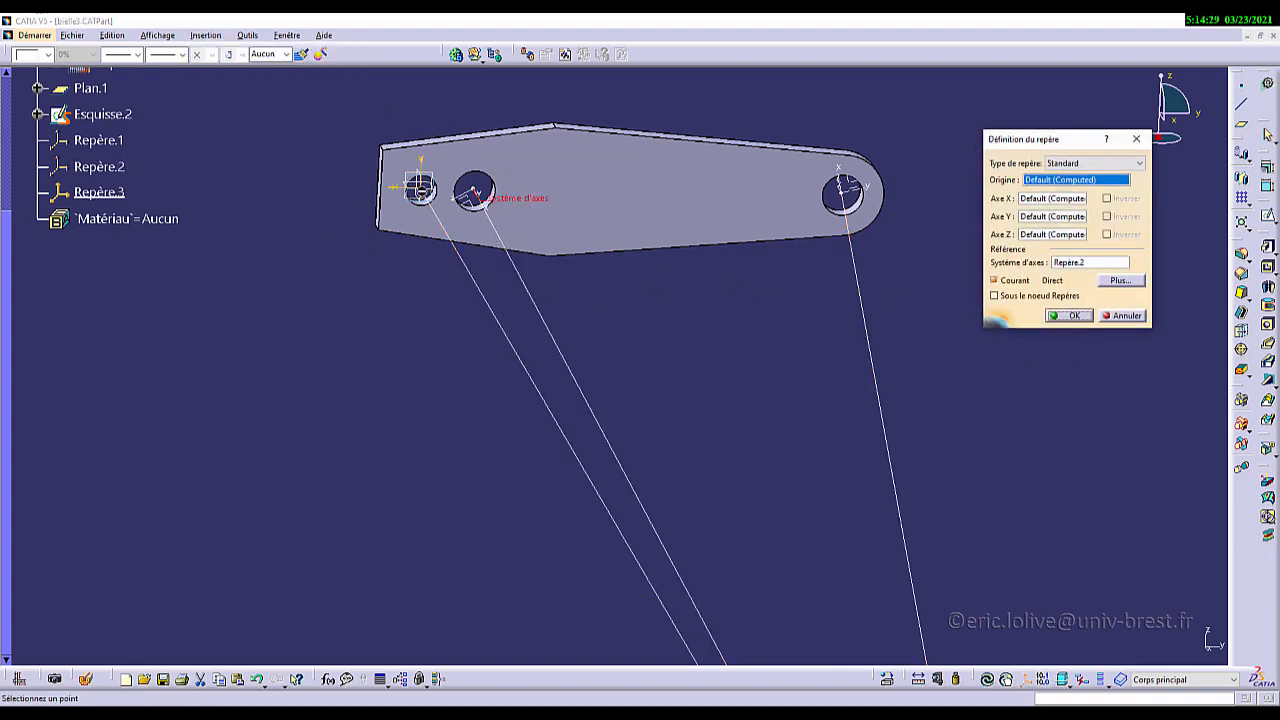
{"action": "left_click", "coordinate": [424, 190]}
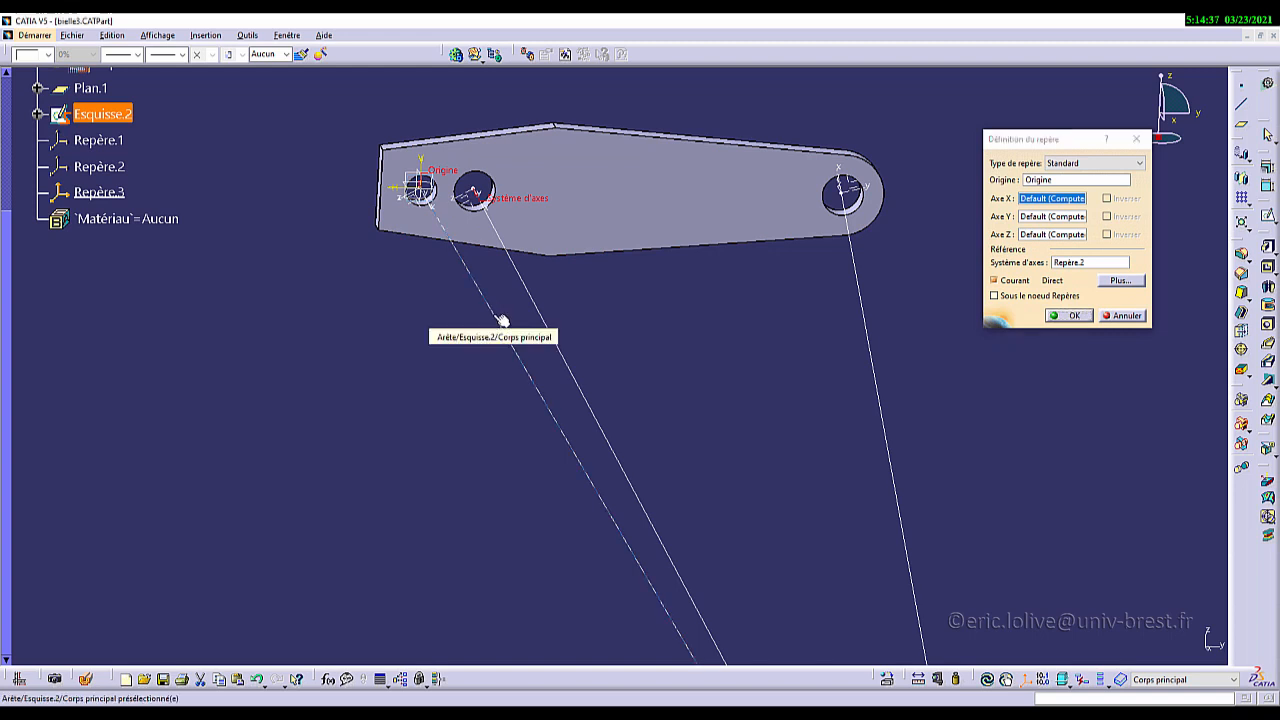
{"action": "left_click", "coordinate": [502, 320]}
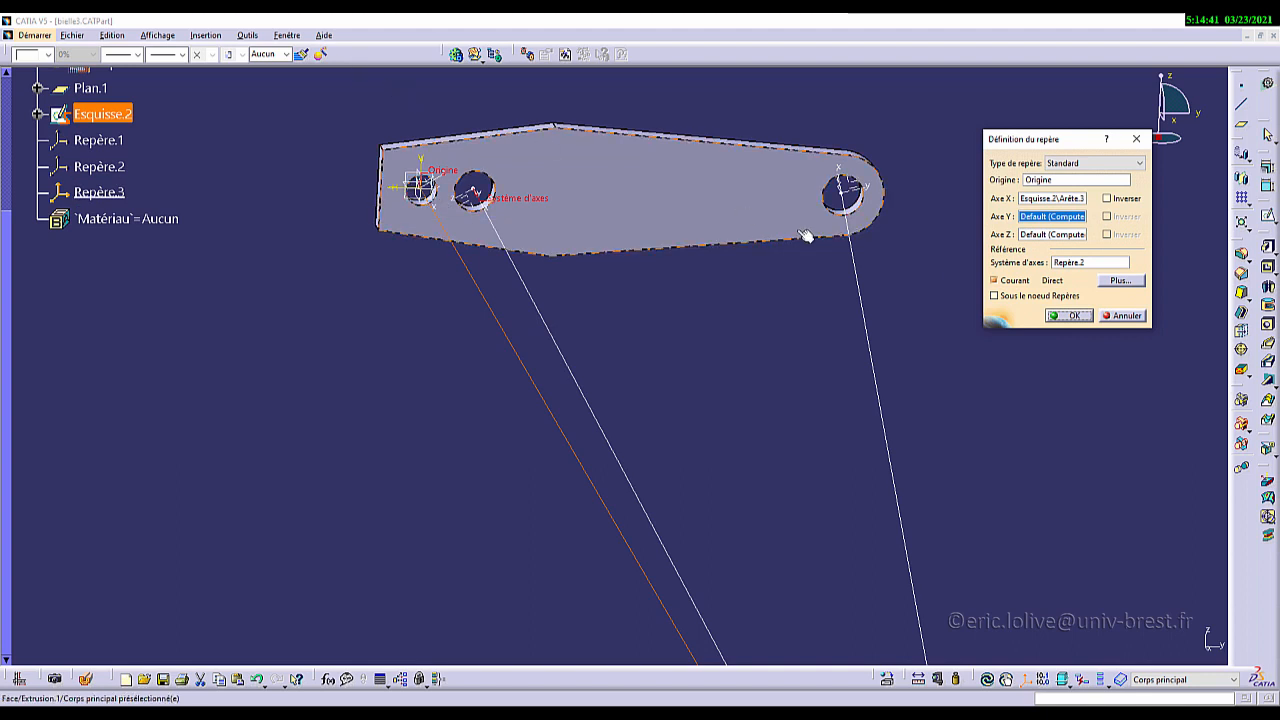
{"action": "left_click", "coordinate": [1114, 201]}
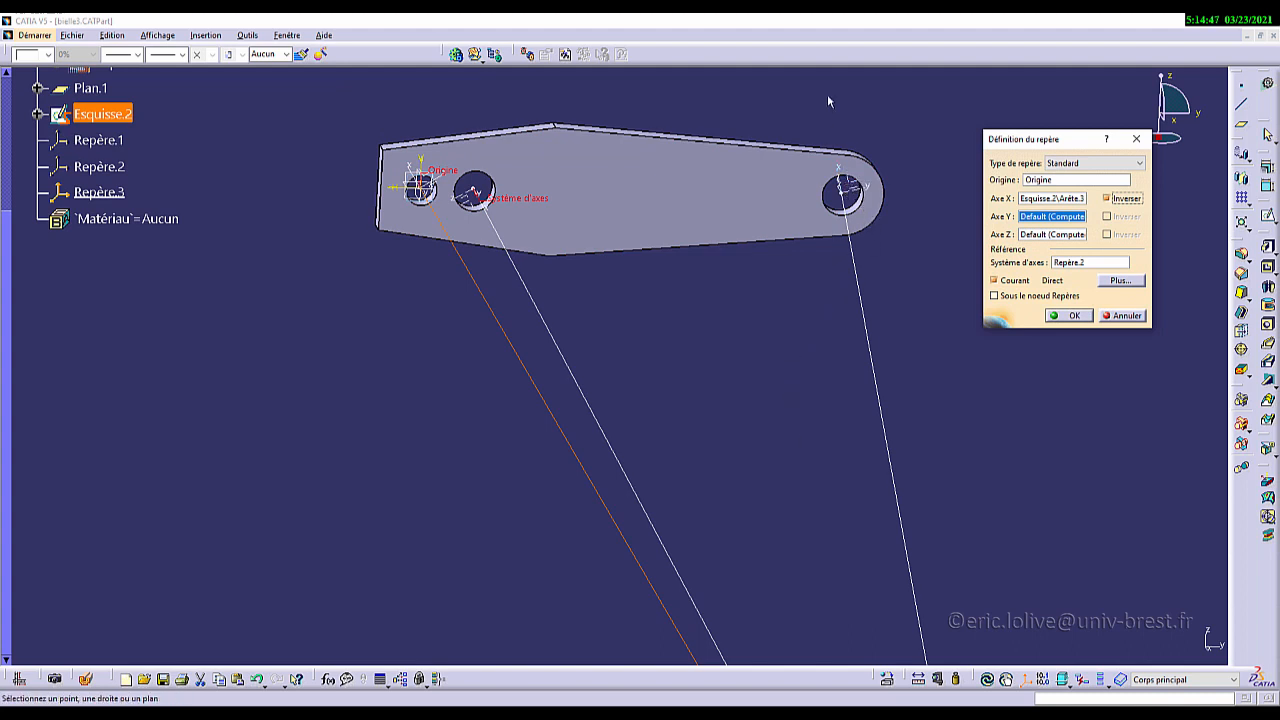
{"action": "left_click", "coordinate": [1071, 317]}
Step: Hide the force-line sketch Esquisse.2 and the zx plane
{"action": "middle_click_drag", "start_coordinate": [701, 415], "coordinate": [631, 380]}
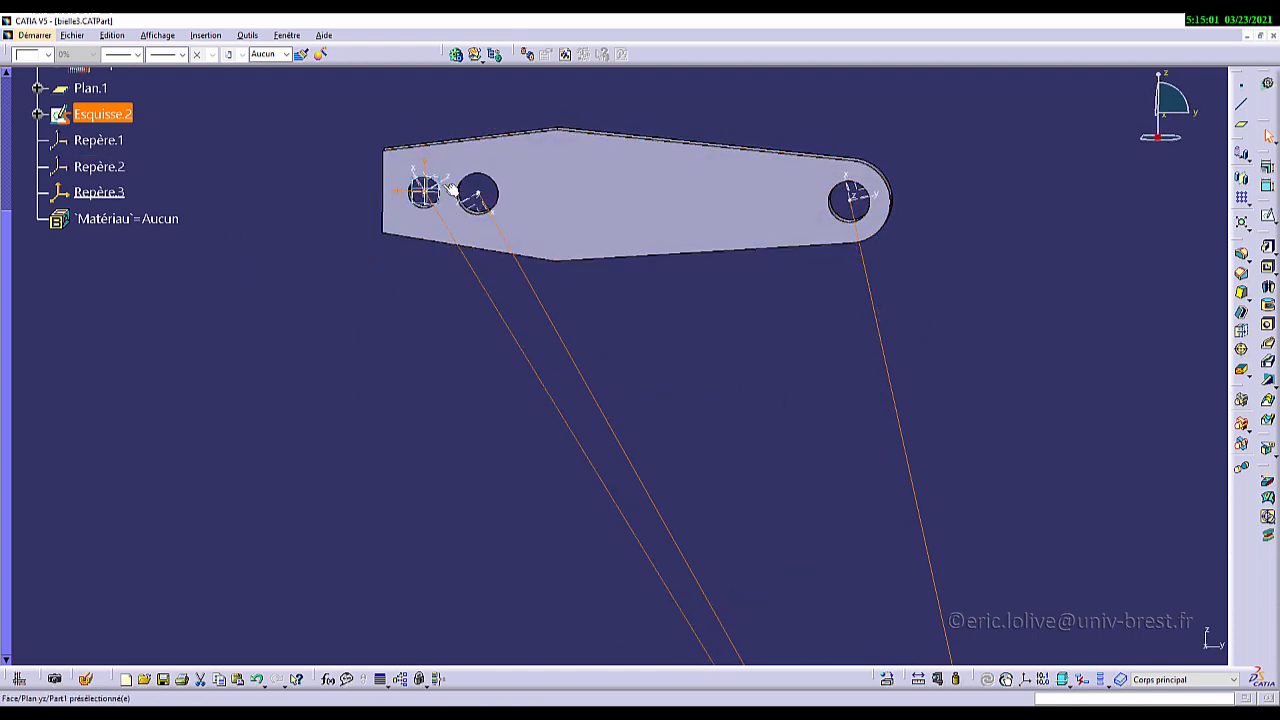
{"action": "left_click", "coordinate": [580, 314]}
{"action": "right_click", "coordinate": [112, 117]}
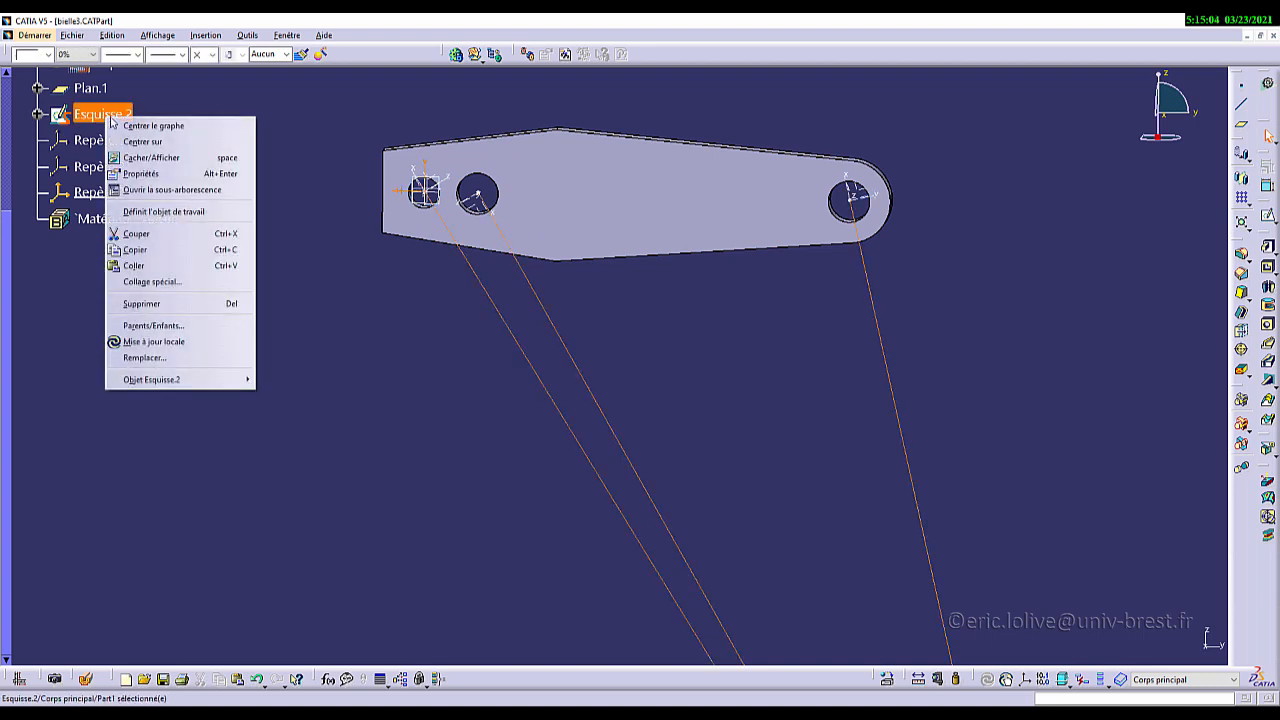
{"action": "left_click", "coordinate": [154, 164]}
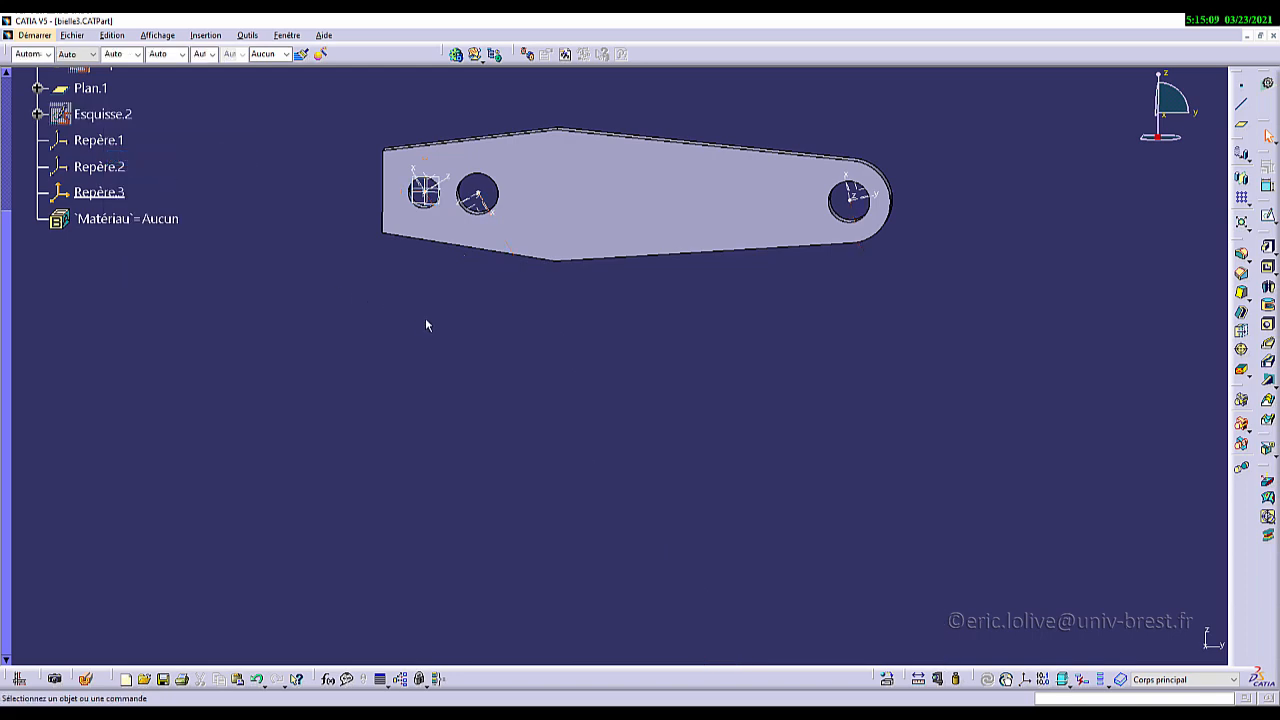
{"action": "middle_click_drag", "start_coordinate": [425, 317], "coordinate": [620, 390]}
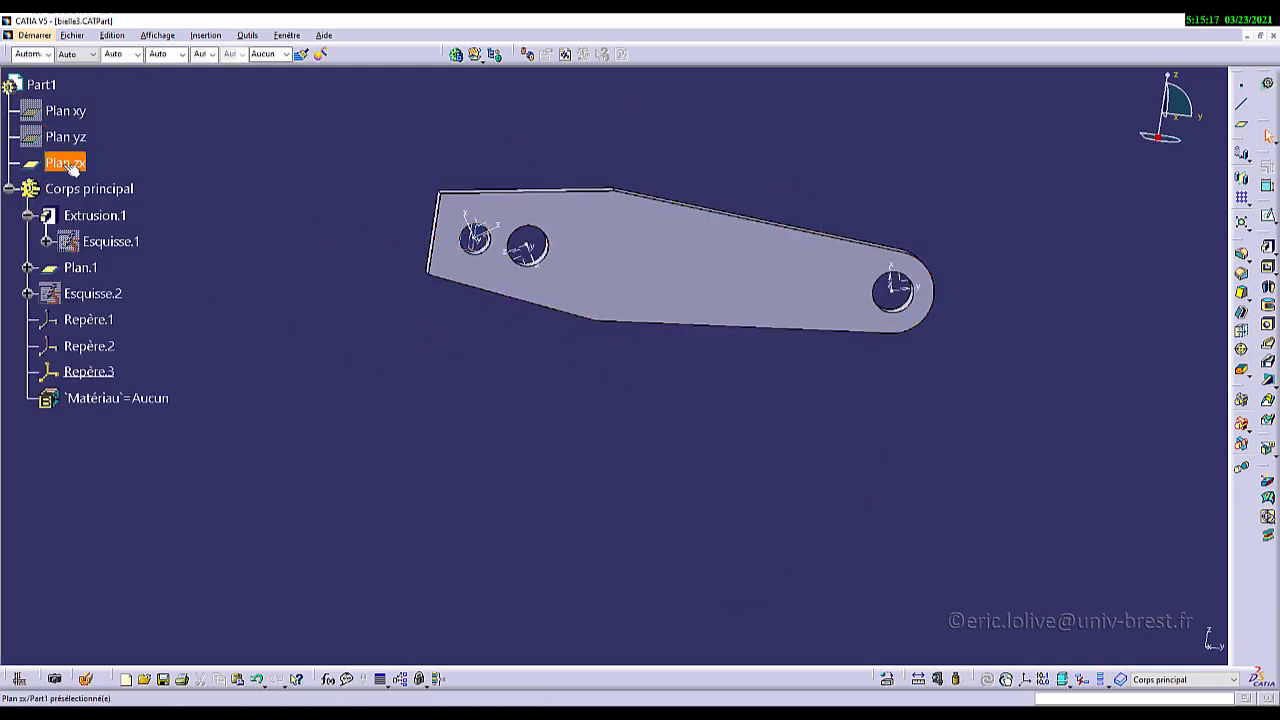
{"action": "mouse_move", "coordinate": [644, 390]}
{"action": "middle_mouse_down"}
{"action": "mouse_move", "coordinate": [583, 366]}
{"action": "mouse_move", "coordinate": [608, 350]}
{"action": "mouse_move", "coordinate": [638, 374]}
{"action": "middle_mouse_up"}
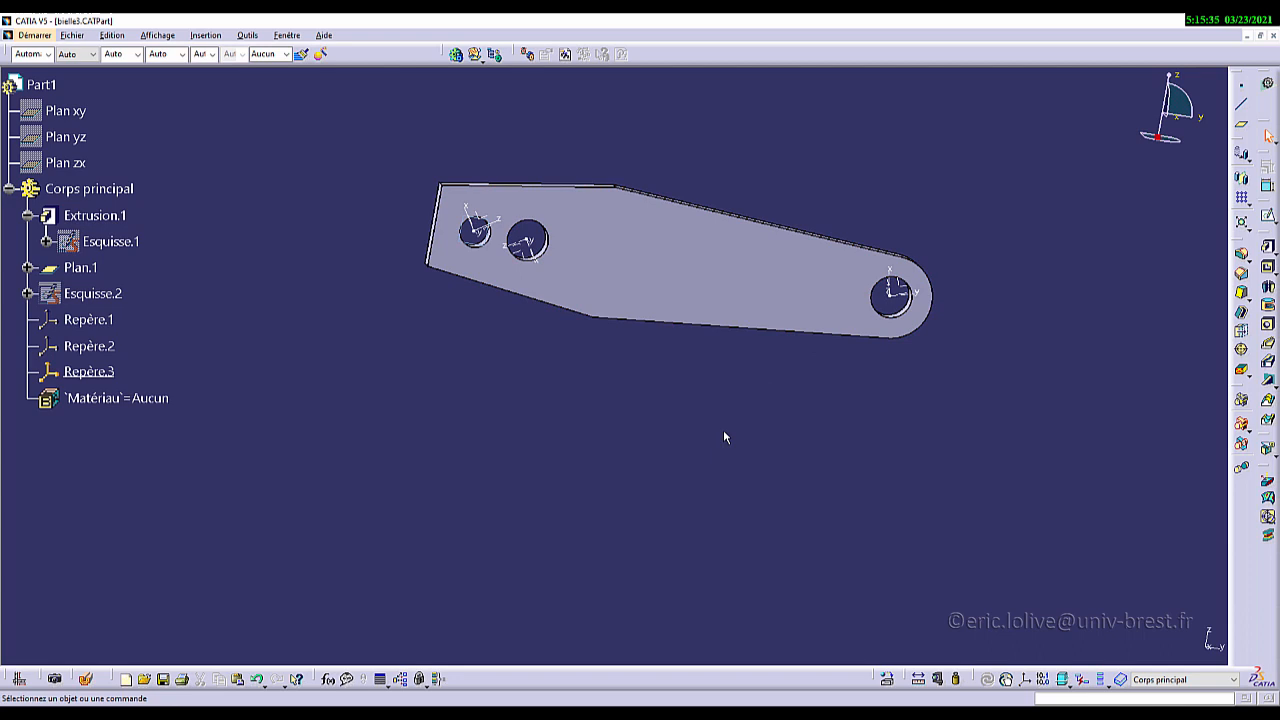
Step: Switch to the Generative Shape Design workbench and start a sketch on the lever's large flat face
{"action": "left_click", "coordinate": [1268, 83]}
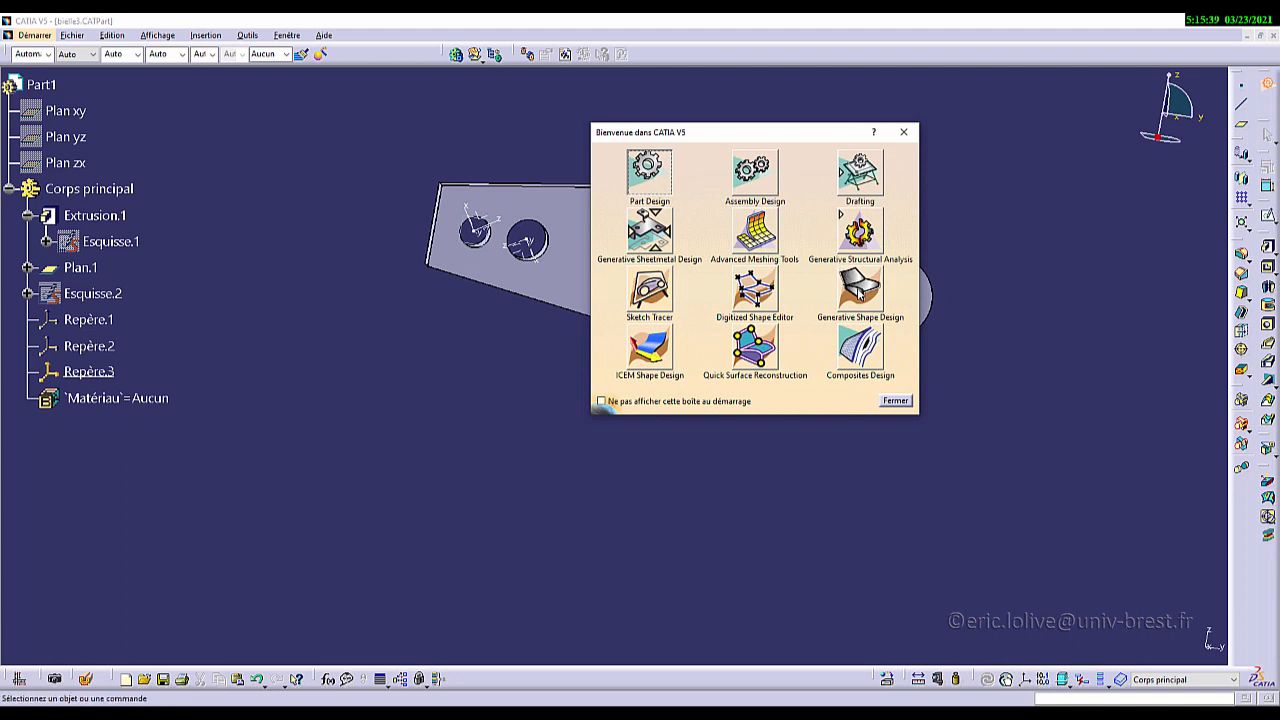
{"action": "left_click", "coordinate": [862, 292]}
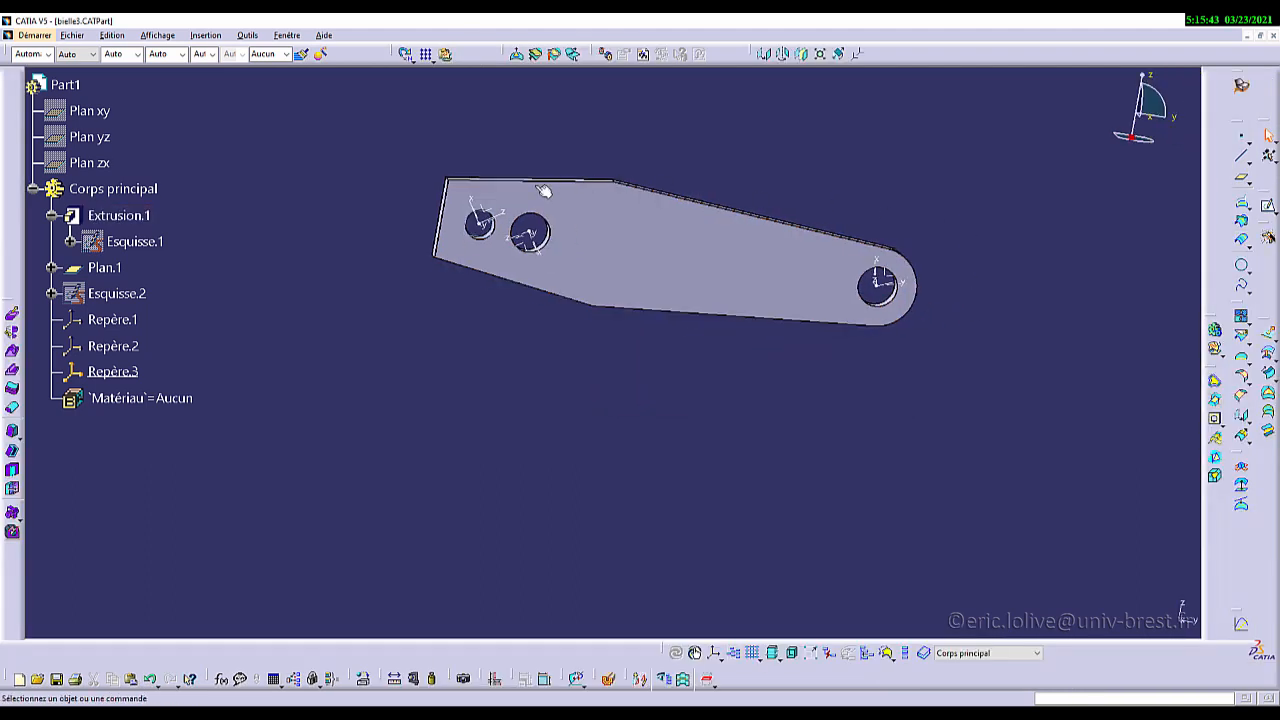
{"action": "left_click", "coordinate": [676, 248]}
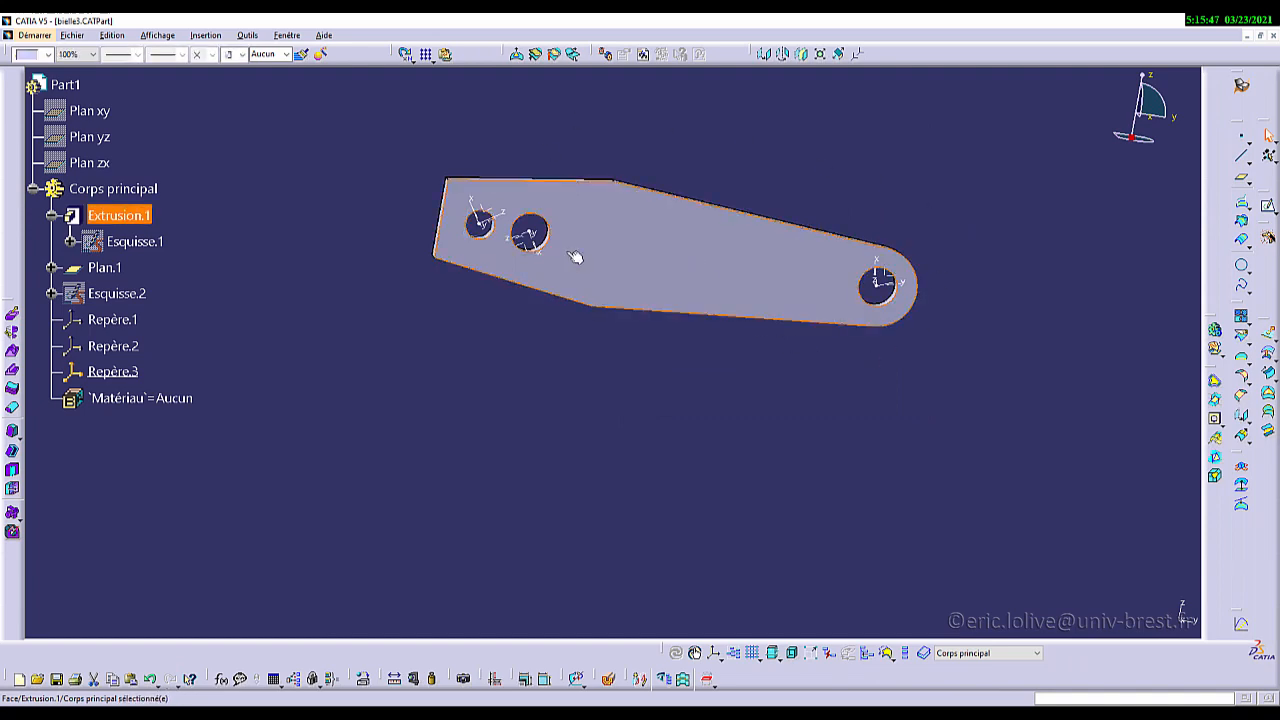
{"action": "left_click", "coordinate": [1240, 224]}
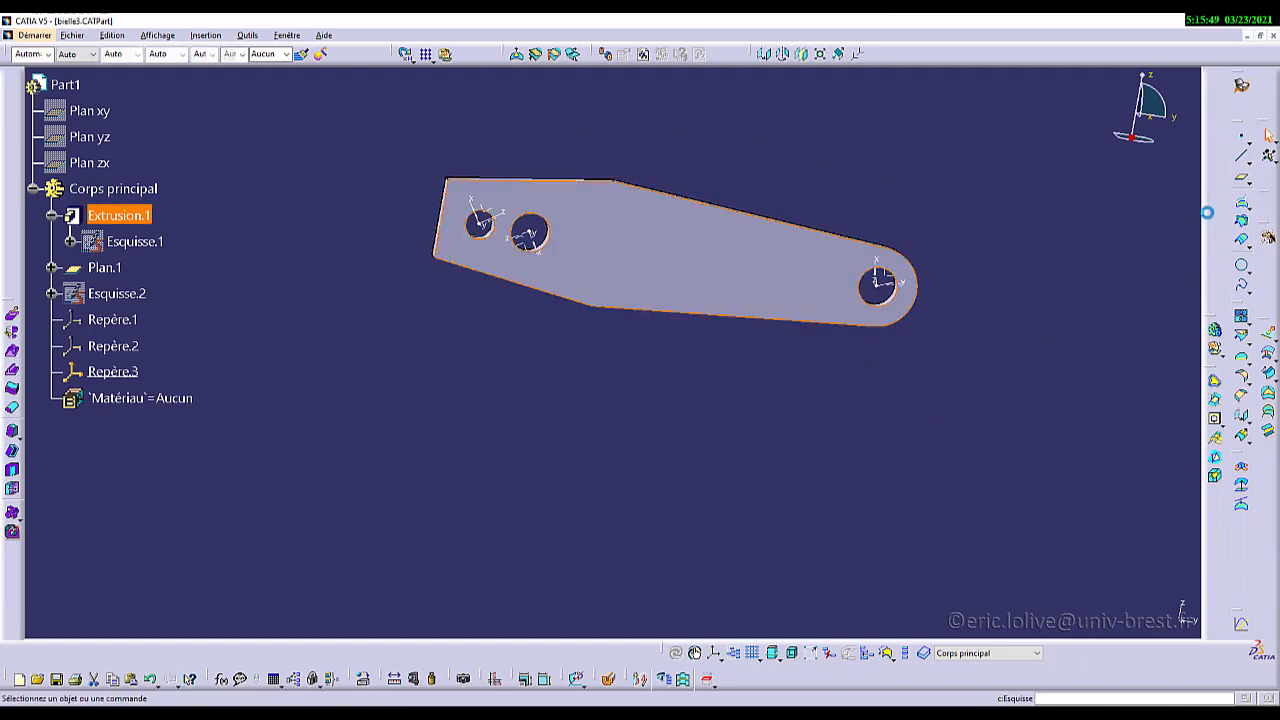
Step: Sketch a centre-point arc with a radius of about 20 mm in the empty area below the lever's rounded end
{"action": "mouse_move", "coordinate": [758, 436]}
{"action": "middle_mouse_down"}
{"action": "mouse_move", "coordinate": [863, 426]}
{"action": "mouse_move", "coordinate": [726, 417]}
{"action": "mouse_move", "coordinate": [720, 371]}
{"action": "middle_mouse_up"}
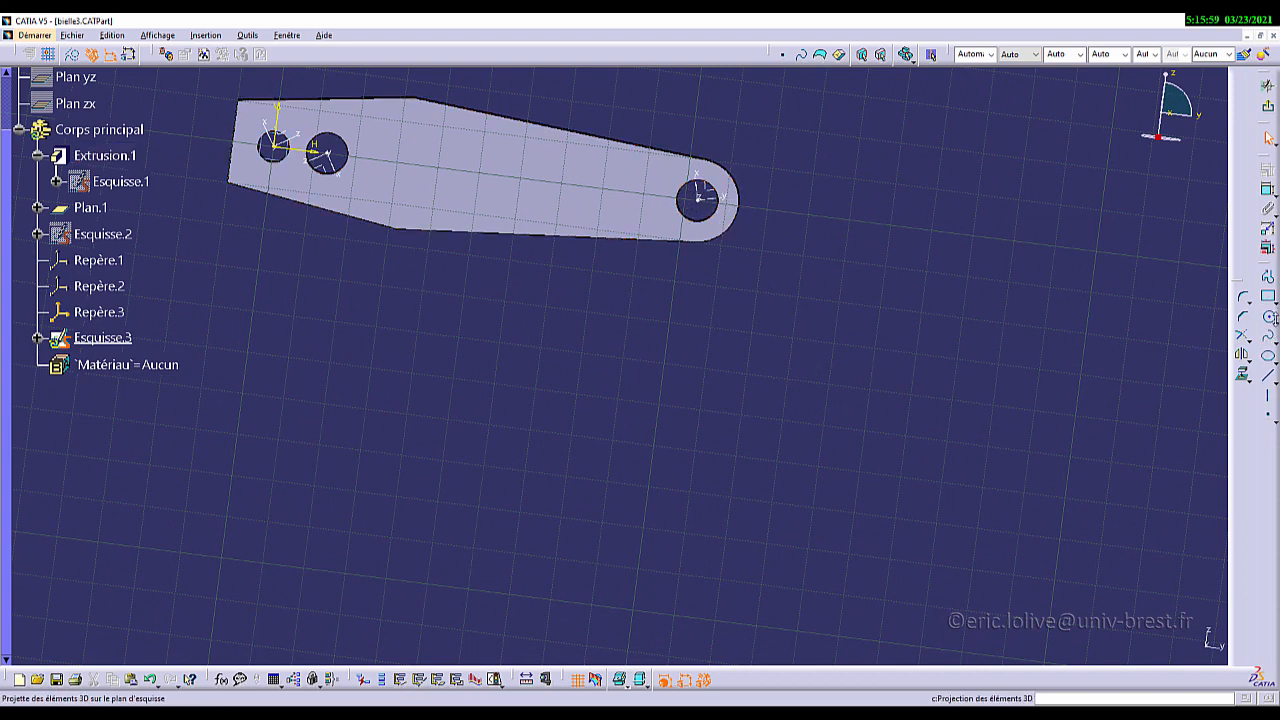
{"action": "left_click", "coordinate": [1269, 322]}
{"action": "left_click", "coordinate": [1267, 334]}
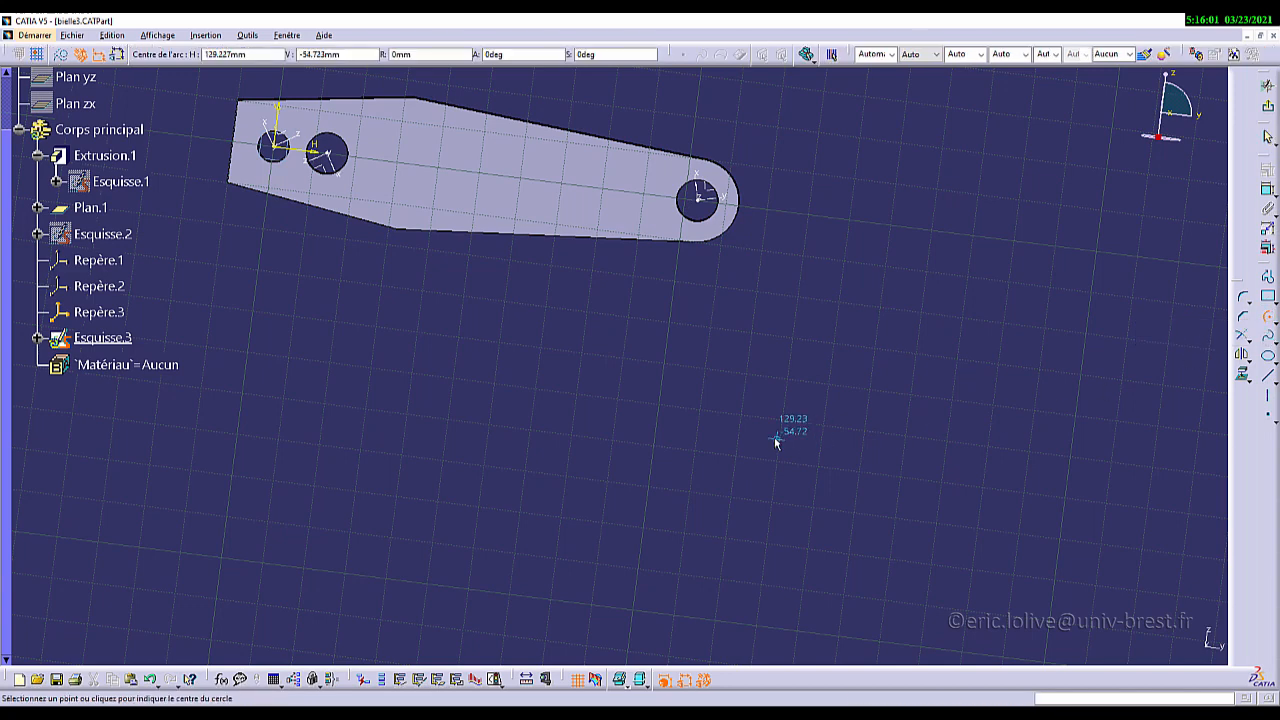
{"action": "left_click", "coordinate": [820, 439]}
{"action": "left_click", "coordinate": [740, 444]}
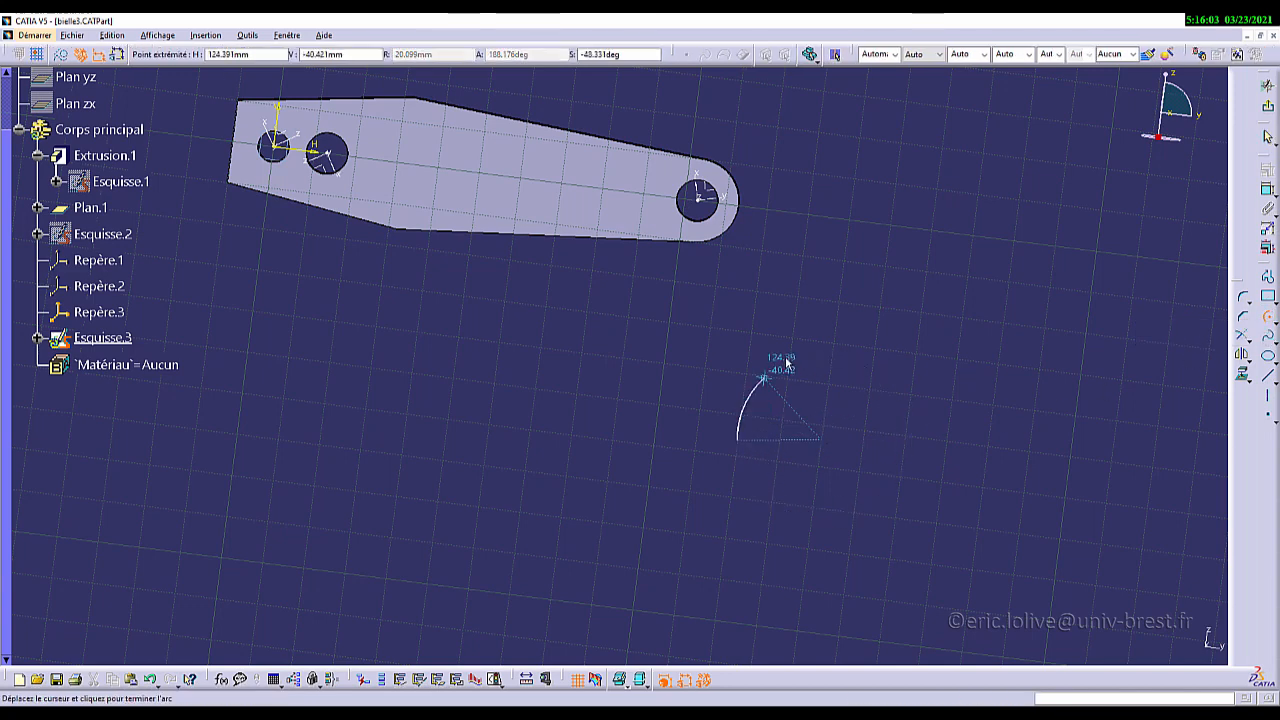
{"action": "left_click", "coordinate": [870, 349]}
{"action": "left_click", "coordinate": [975, 497]}
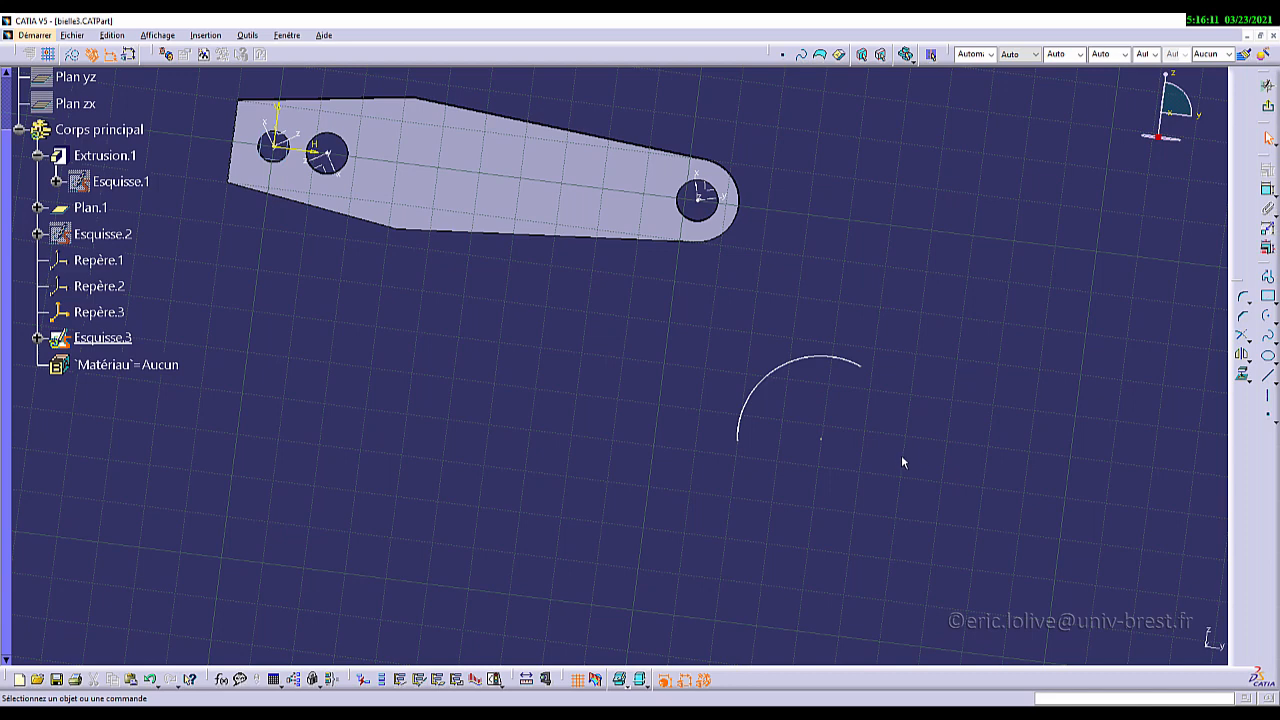
Step: Draw lines from the arc's centre to both of its endpoints and a third line from the centre out past the arc
{"action": "left_click", "coordinate": [1269, 380]}
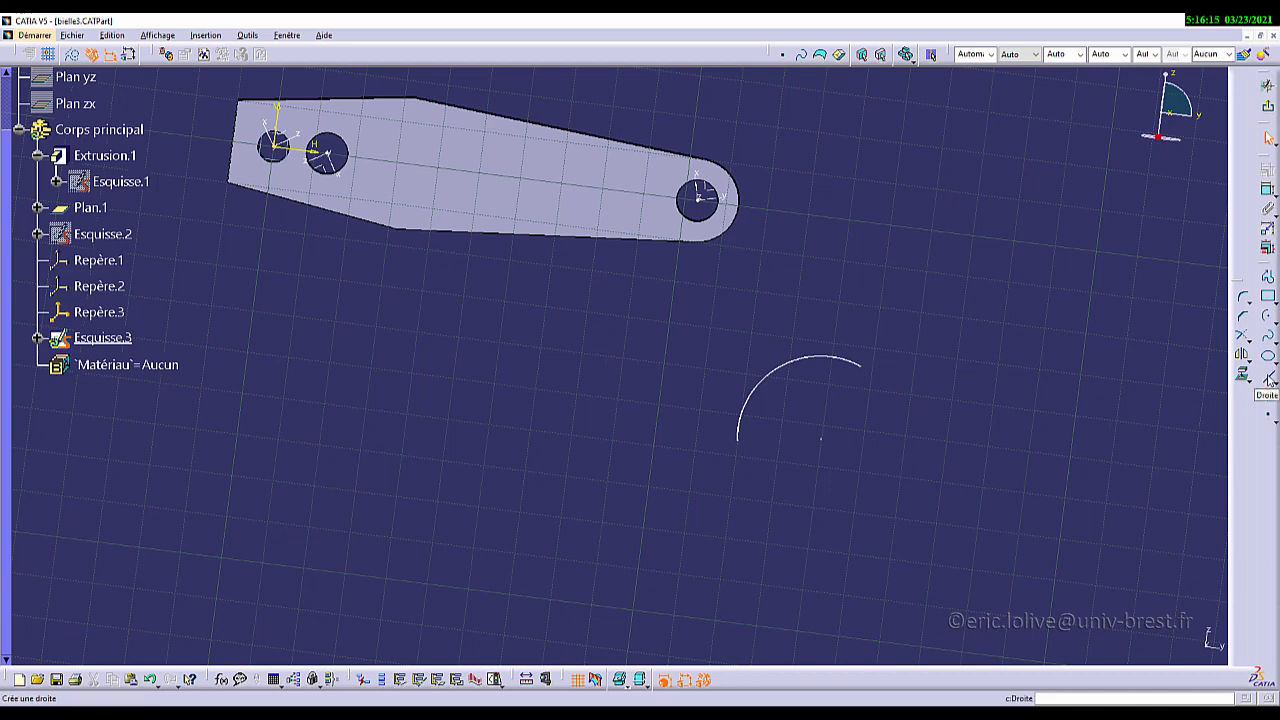
{"action": "left_click", "coordinate": [1269, 380]}
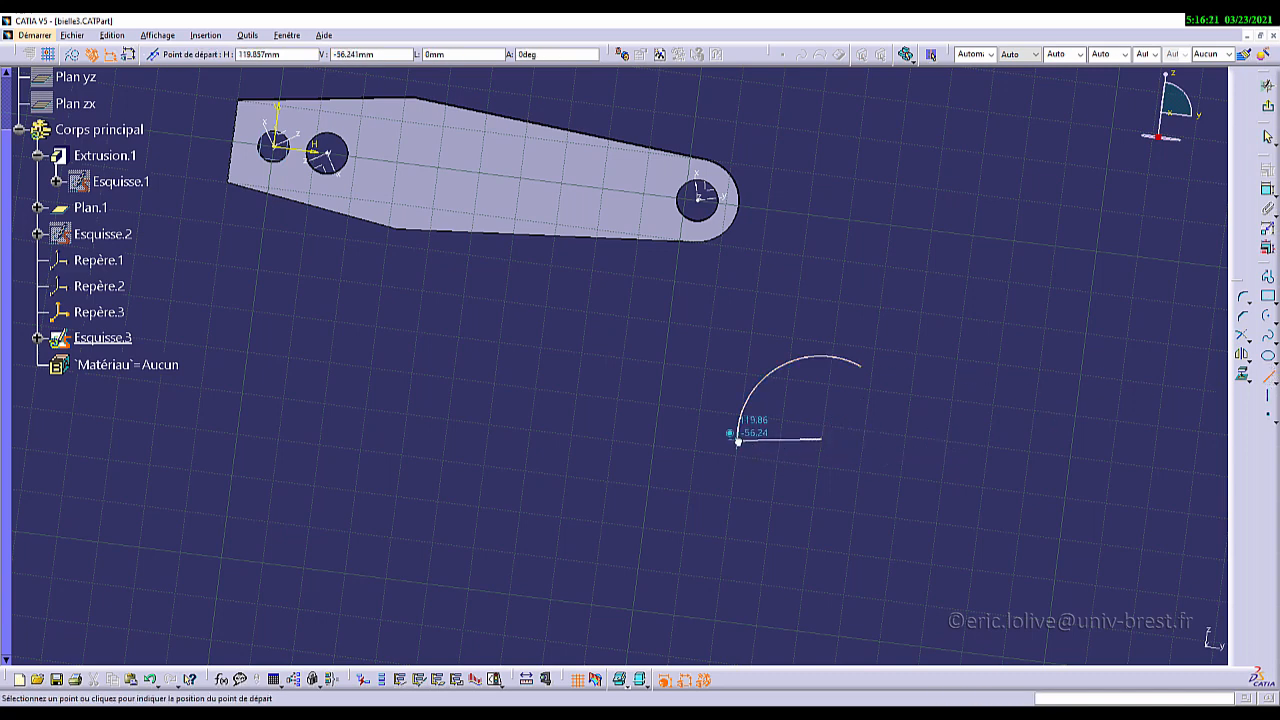
{"action": "left_click", "coordinate": [820, 438]}
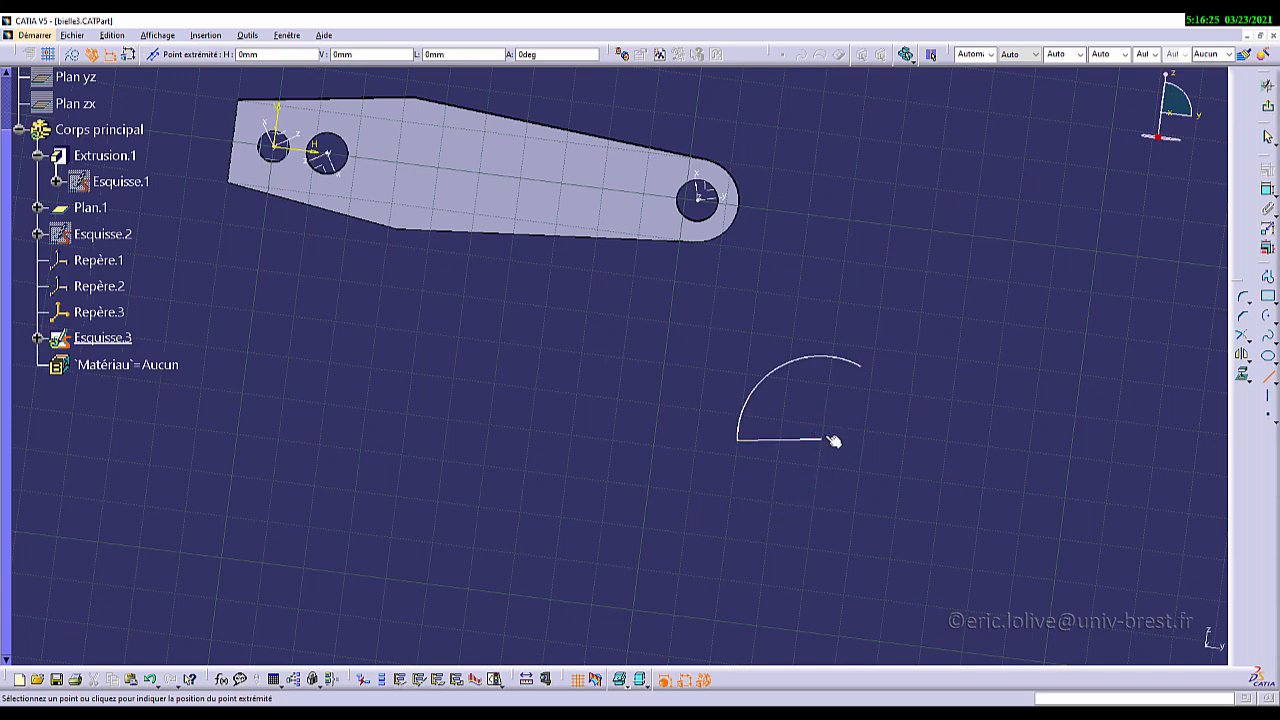
{"action": "left_click", "coordinate": [867, 370]}
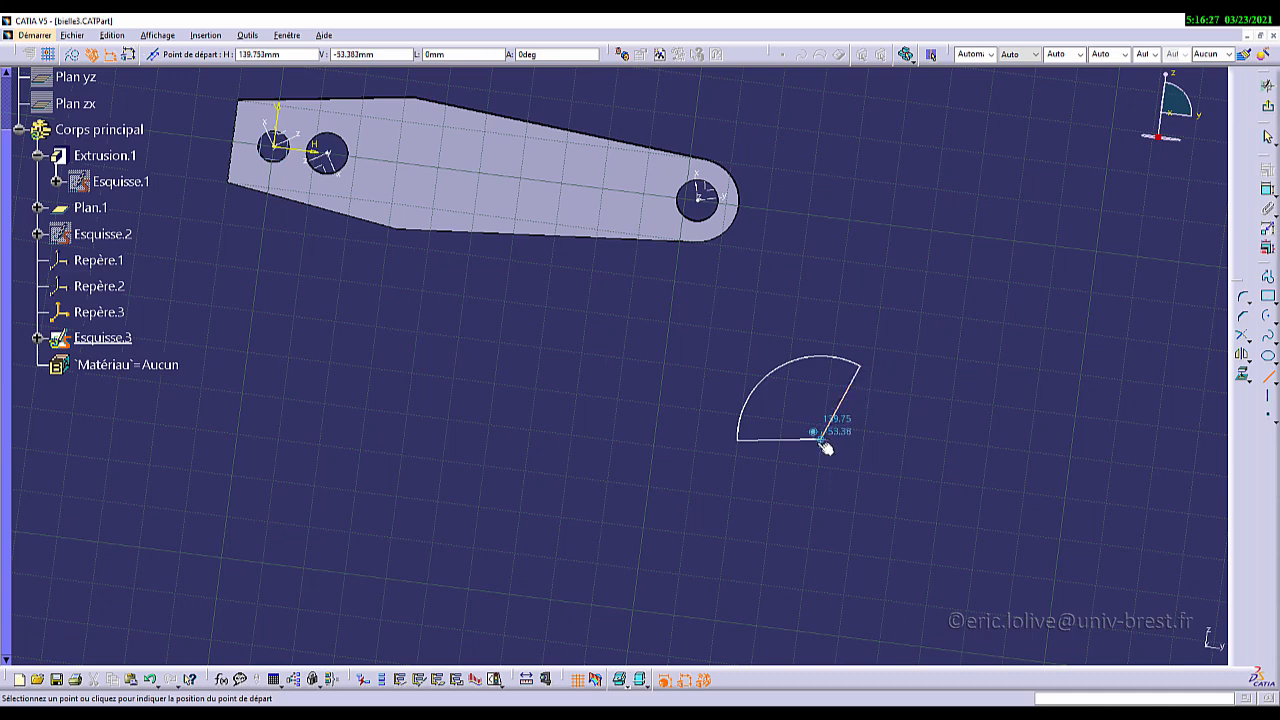
{"action": "left_click", "coordinate": [742, 320]}
{"action": "key", "text": "Escape"}
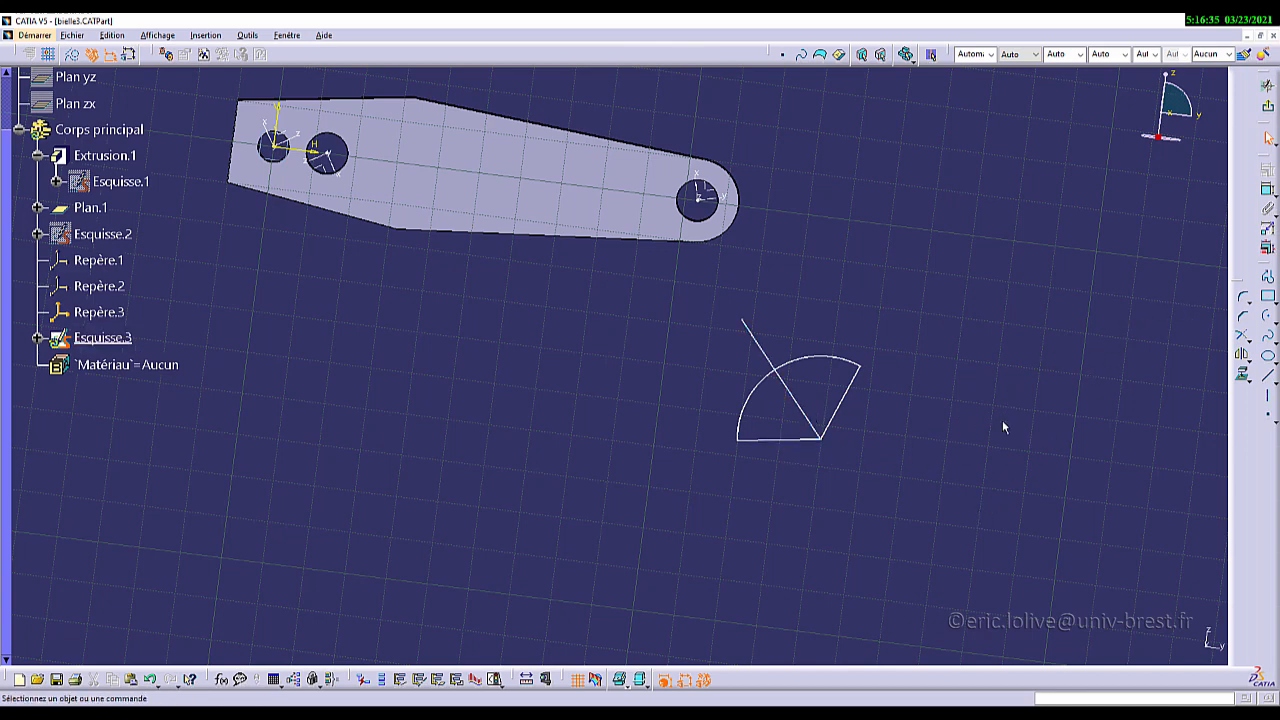
Step: Convert the three lines at the arc's centre to construction elements
{"action": "left_click", "coordinate": [790, 440]}
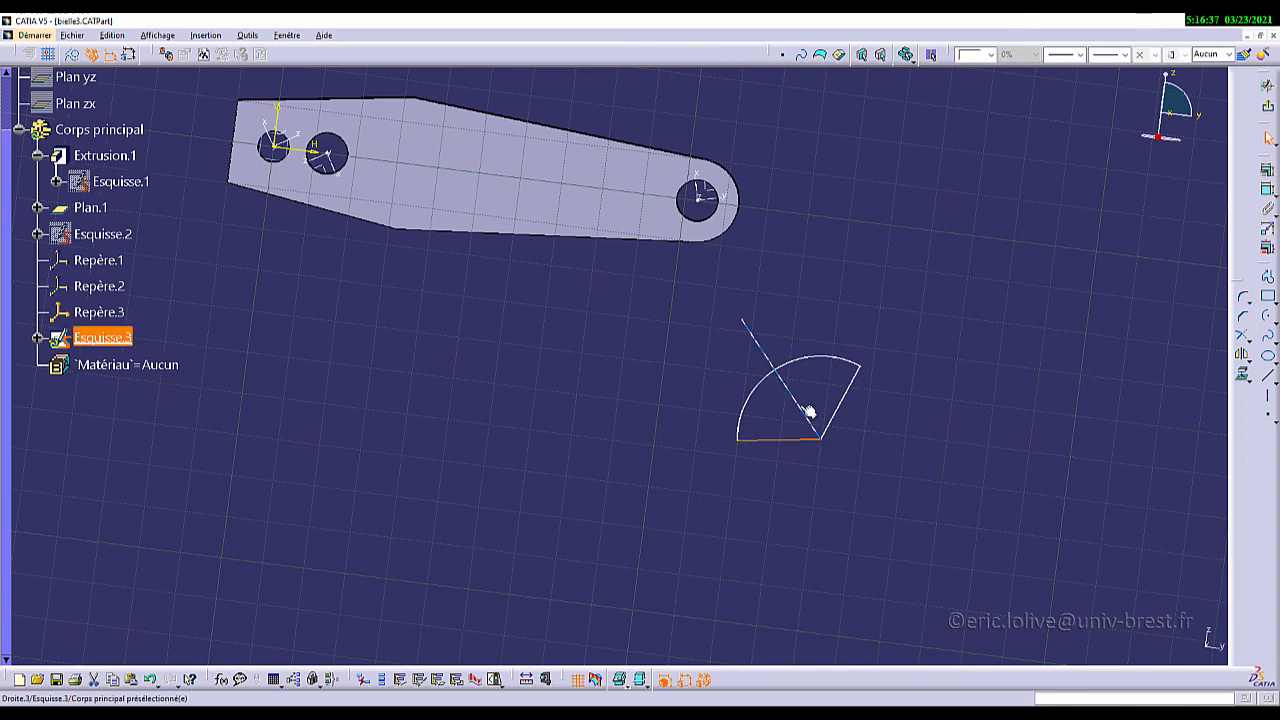
{"action": "left_click", "coordinate": [805, 410], "text": "ctrl"}
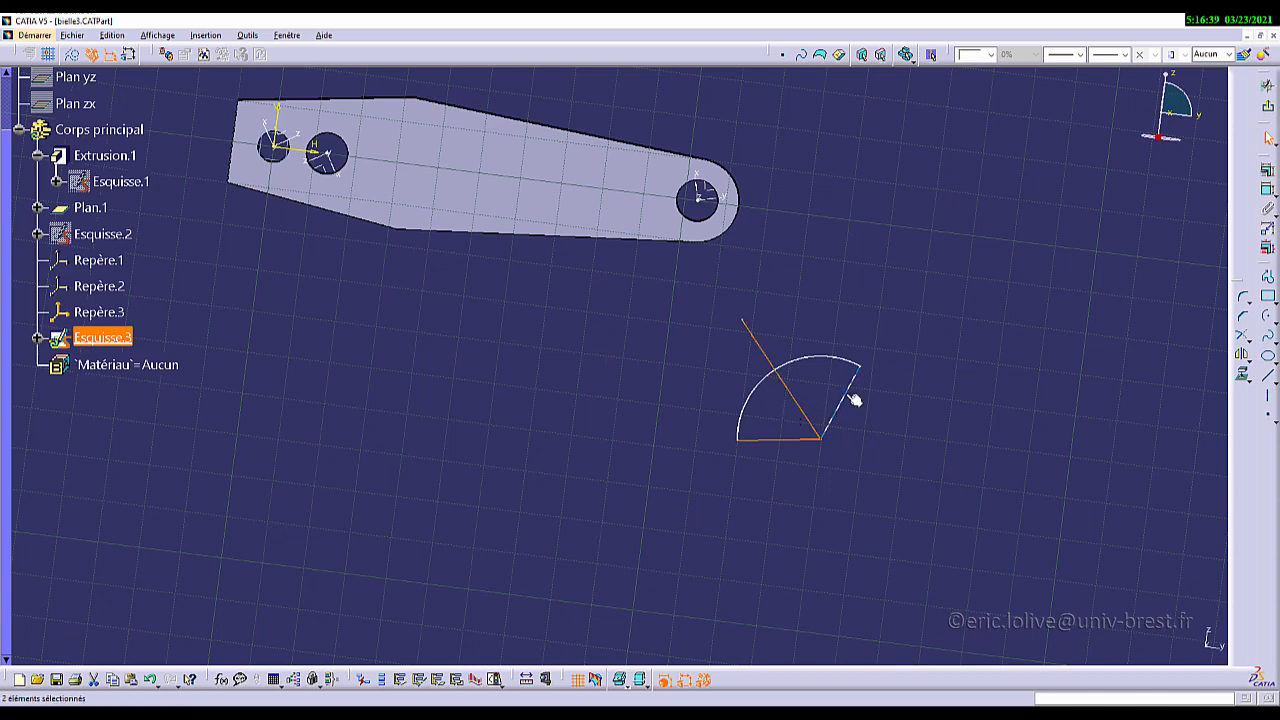
{"action": "left_click", "coordinate": [852, 398], "text": "ctrl"}
{"action": "left_click", "coordinate": [74, 57]}
{"action": "left_click", "coordinate": [930, 424]}
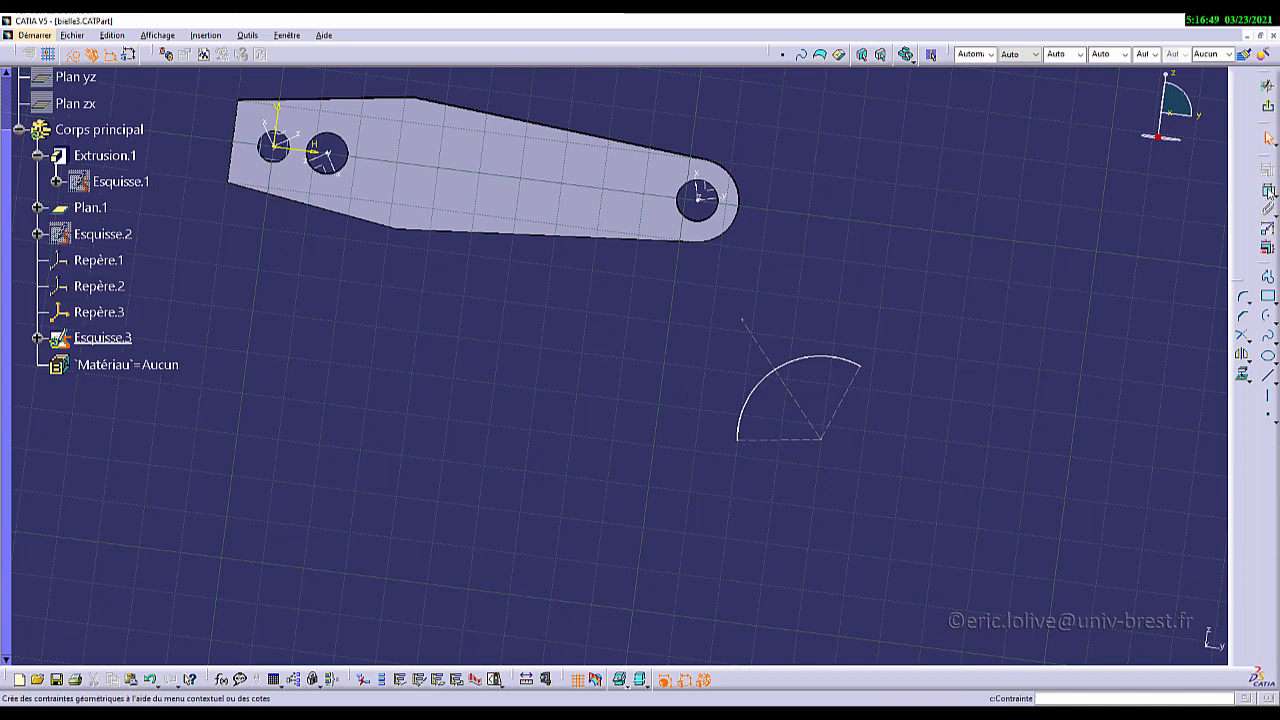
Step: Dimension the angle between the two construction lines ending on the arc and set it to 170 degrees
{"action": "left_click", "coordinate": [842, 402]}
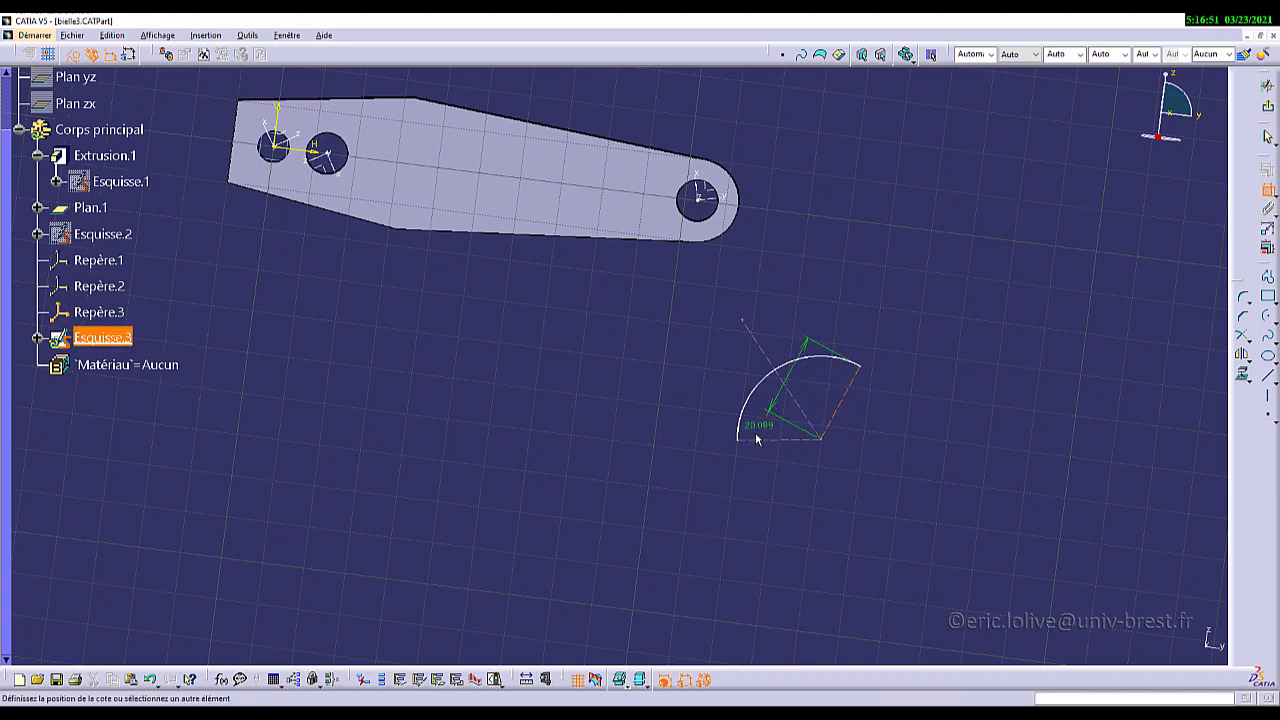
{"action": "left_click", "coordinate": [766, 438]}
{"action": "left_click", "coordinate": [690, 343]}
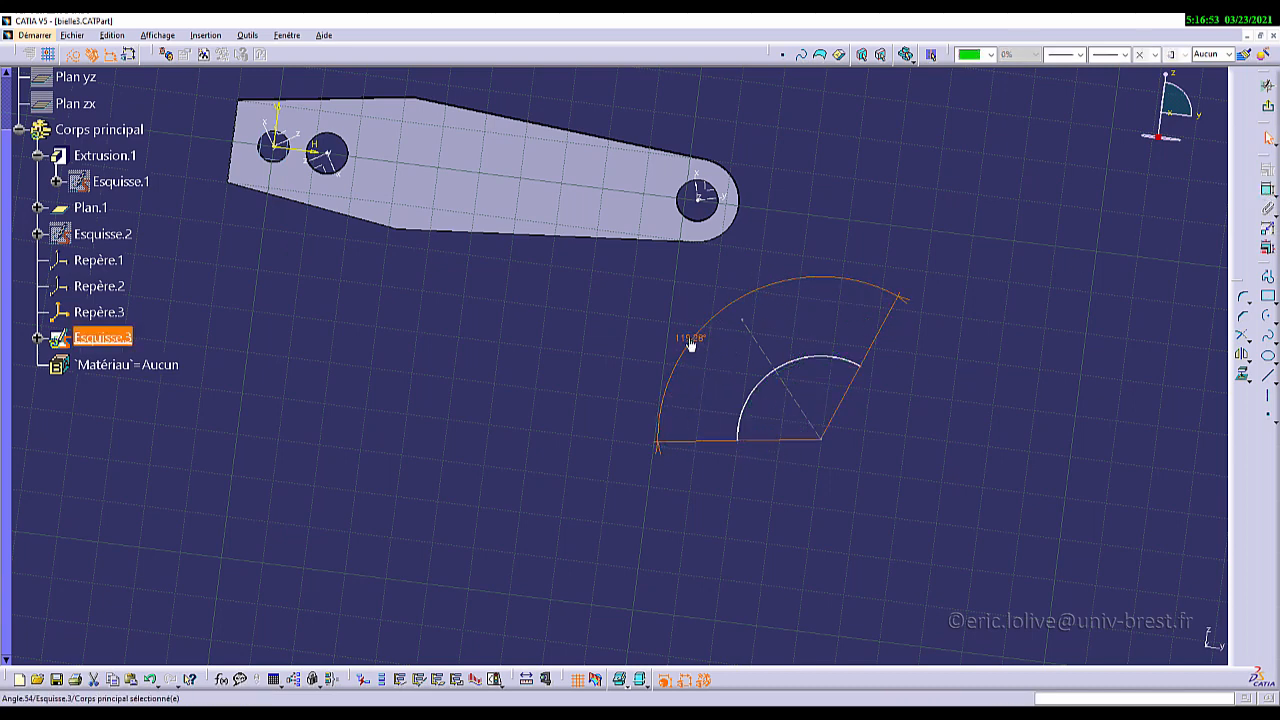
{"action": "double_click", "coordinate": [690, 343]}
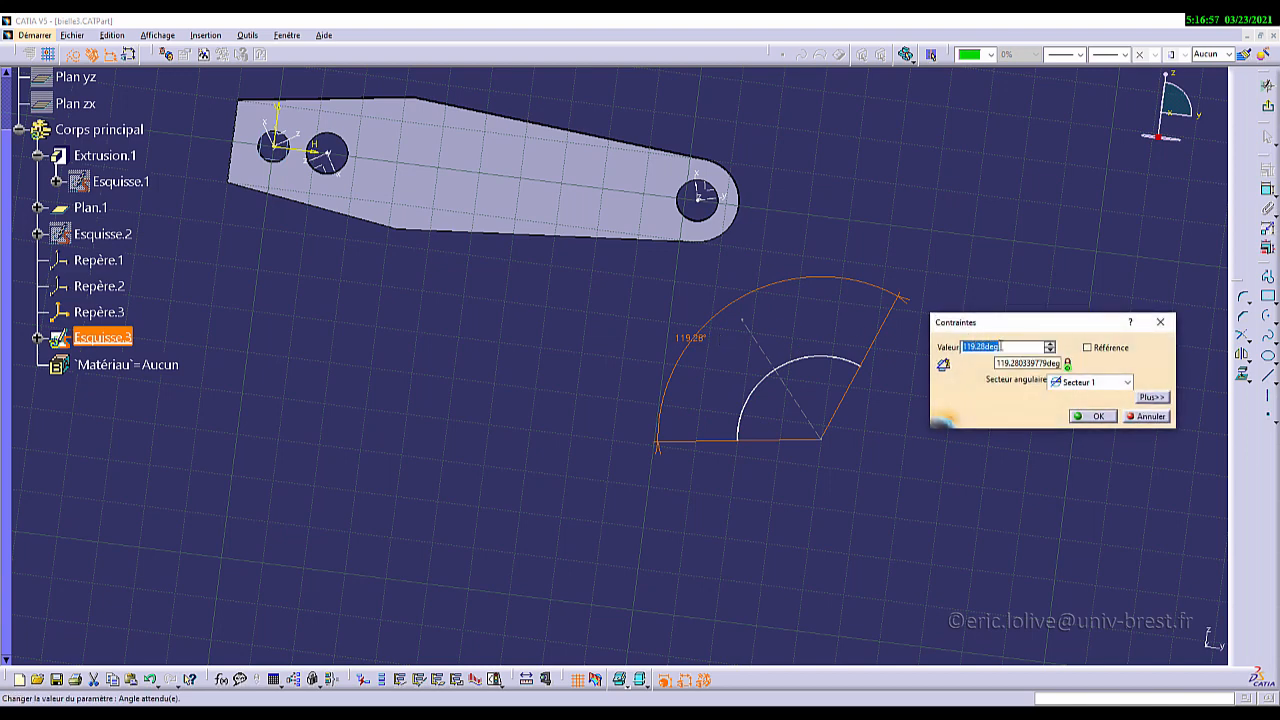
{"action": "type", "text": "170"}
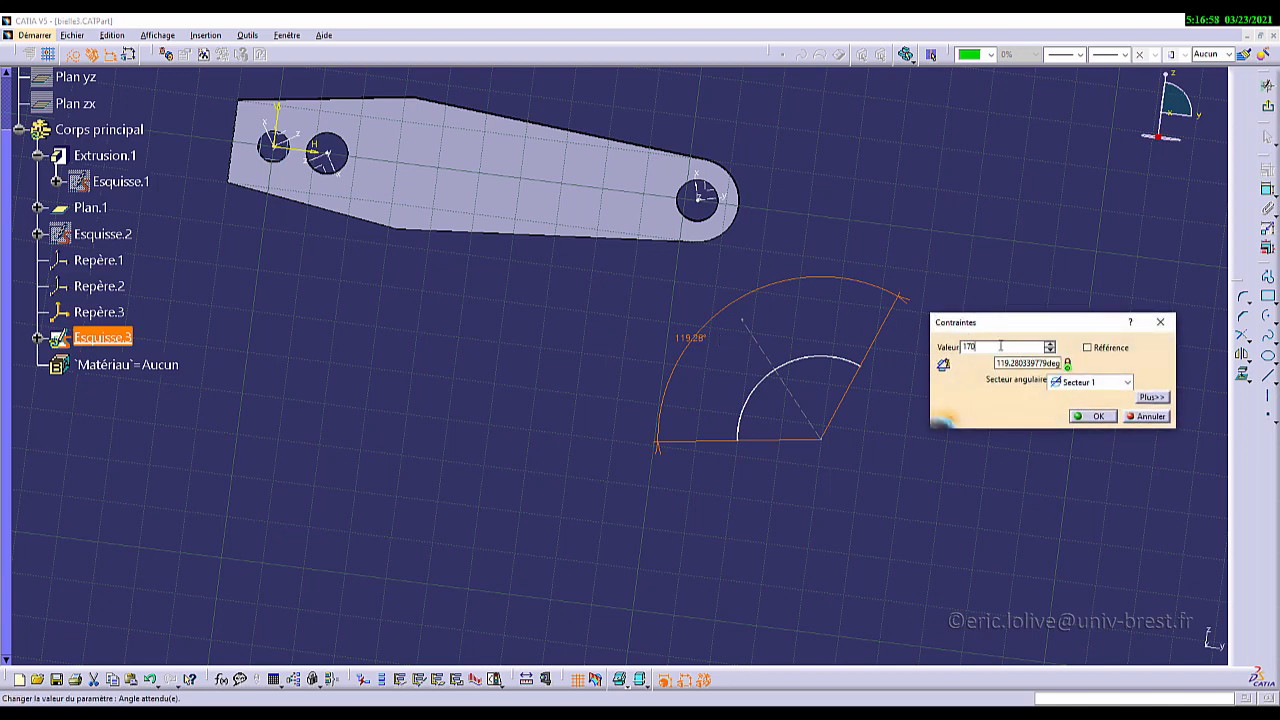
{"action": "left_click", "coordinate": [1094, 416]}
{"action": "left_click", "coordinate": [803, 557]}
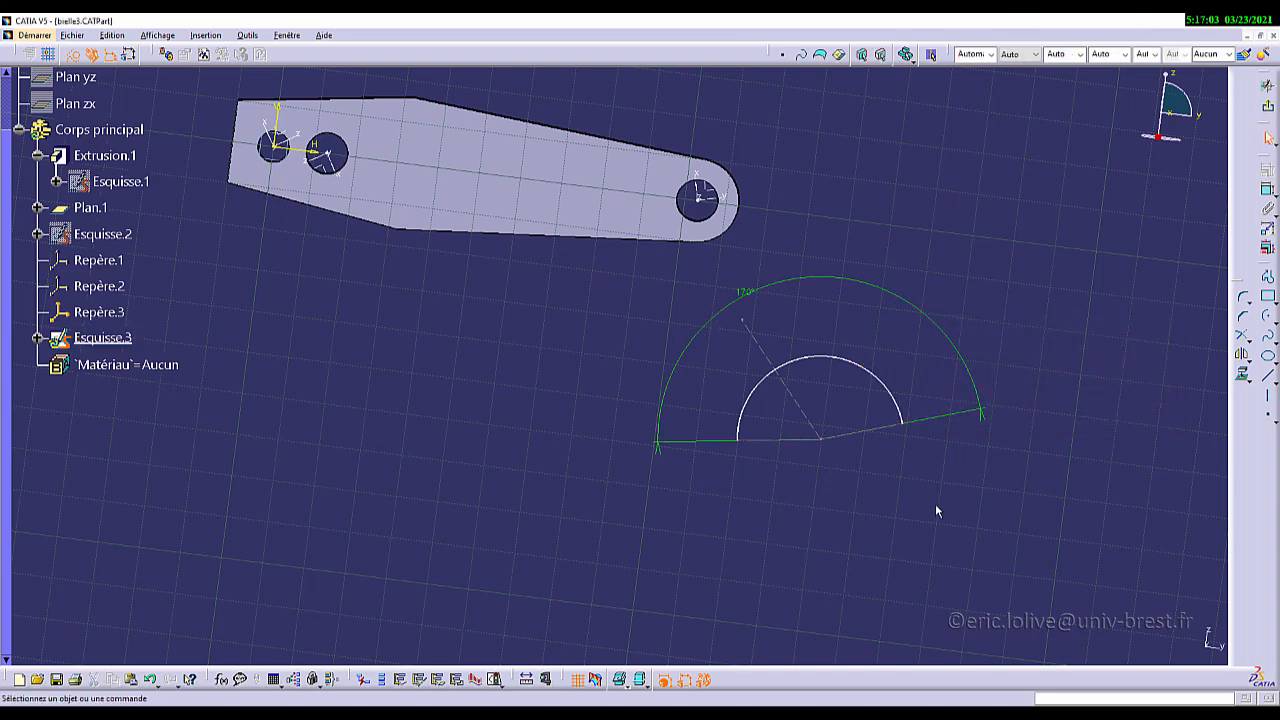
Step: Reposition the middle construction line's free end above the arc, and make the two outer construction lines symmetric about that line
{"action": "left_click_drag", "start_coordinate": [757, 326], "coordinate": [810, 318]}
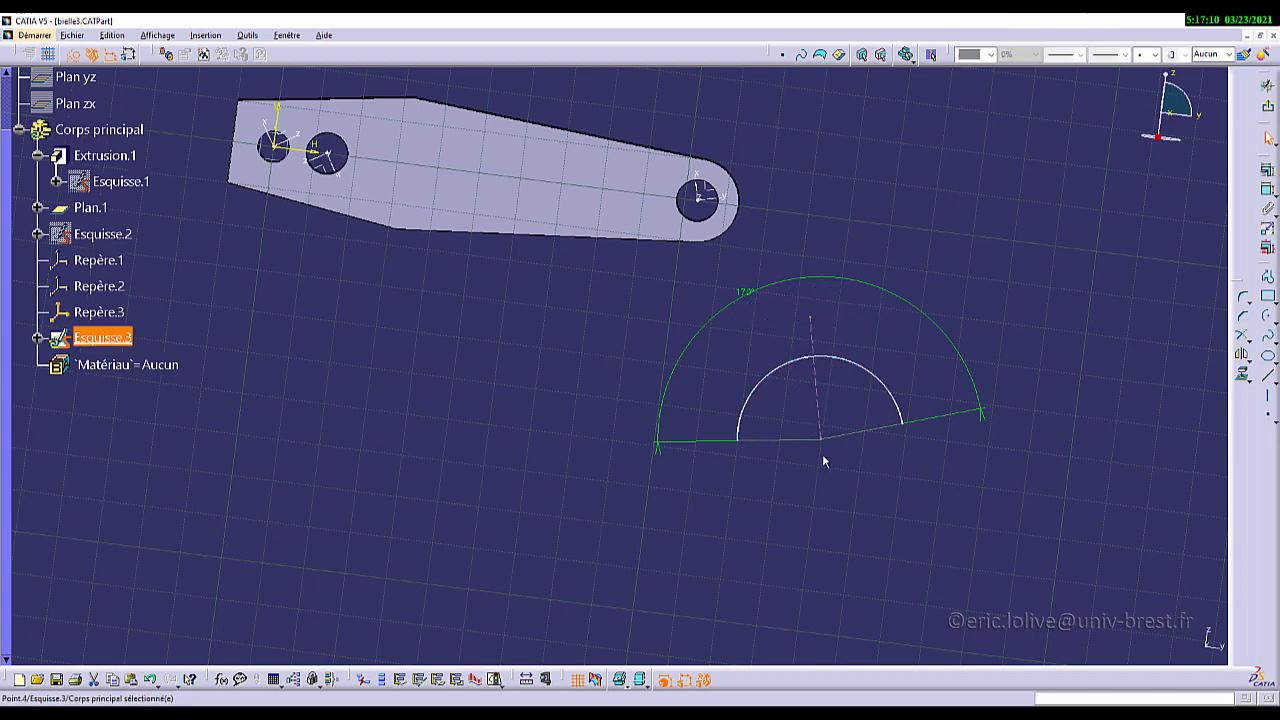
{"action": "left_click", "coordinate": [931, 494]}
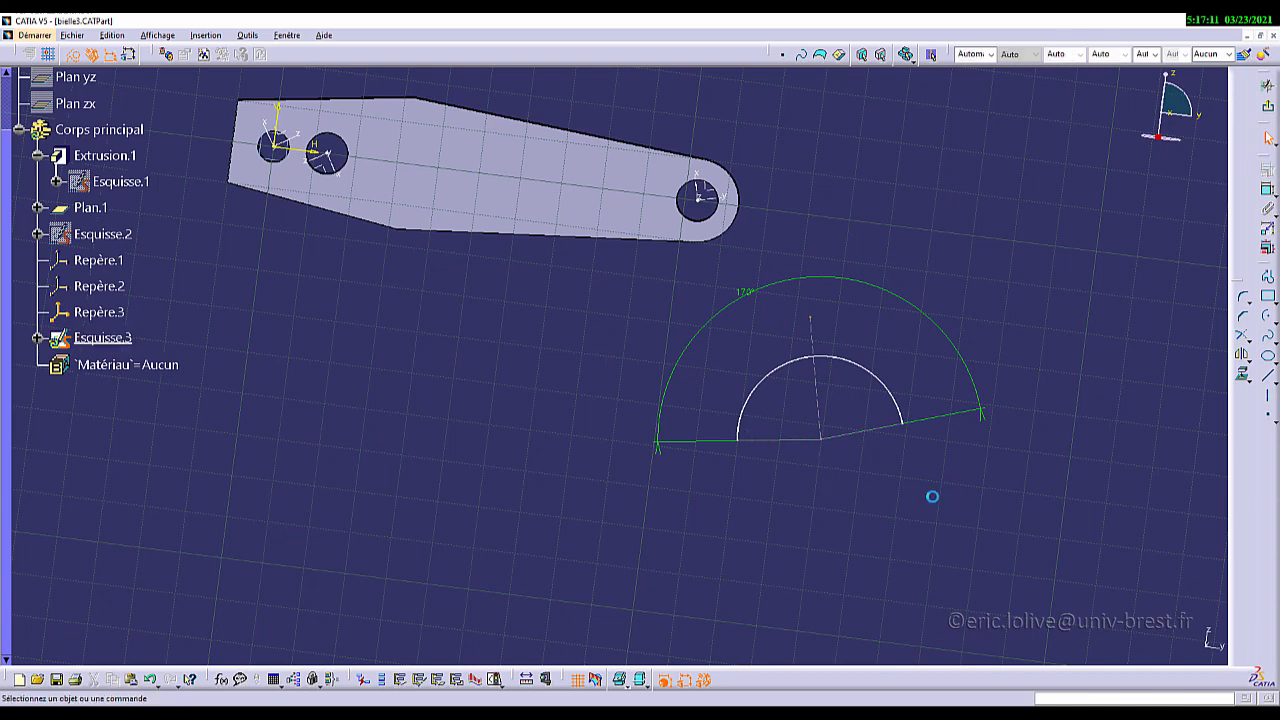
{"action": "left_click", "coordinate": [791, 441]}
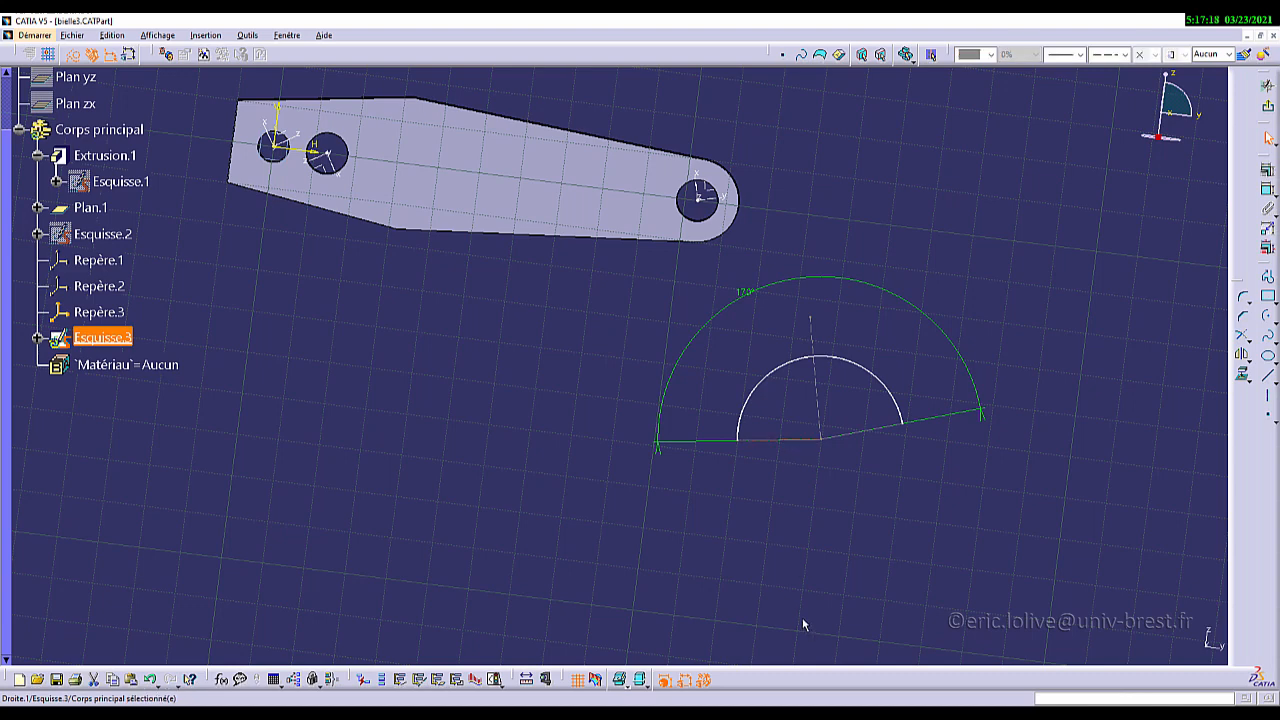
{"action": "left_click", "coordinate": [872, 436], "text": "ctrl"}
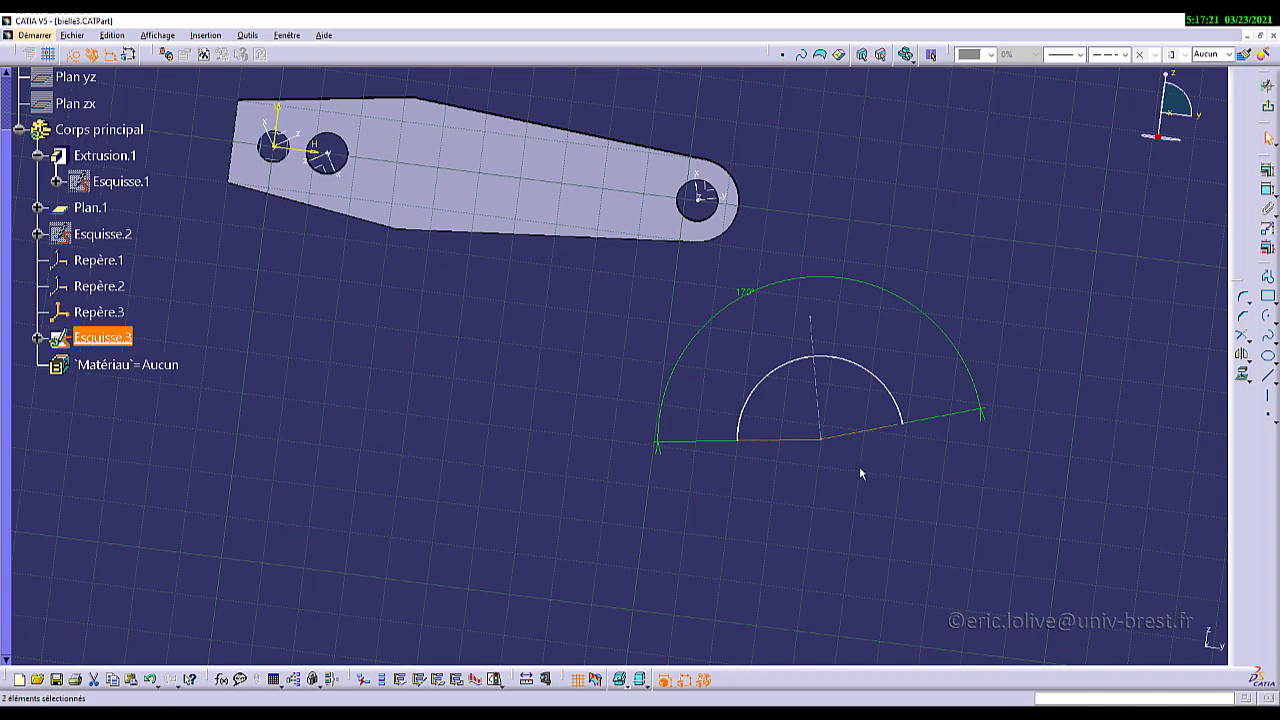
{"action": "left_click", "coordinate": [810, 331], "text": "ctrl"}
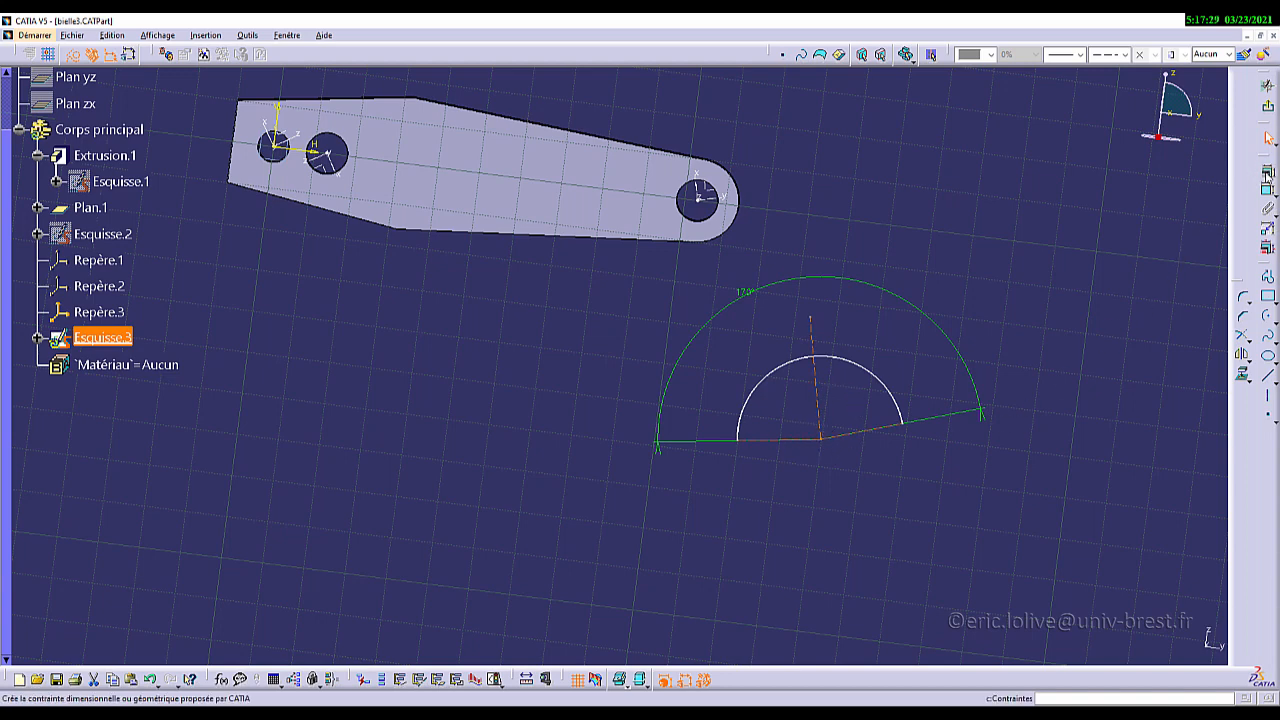
{"action": "left_click", "coordinate": [1267, 173]}
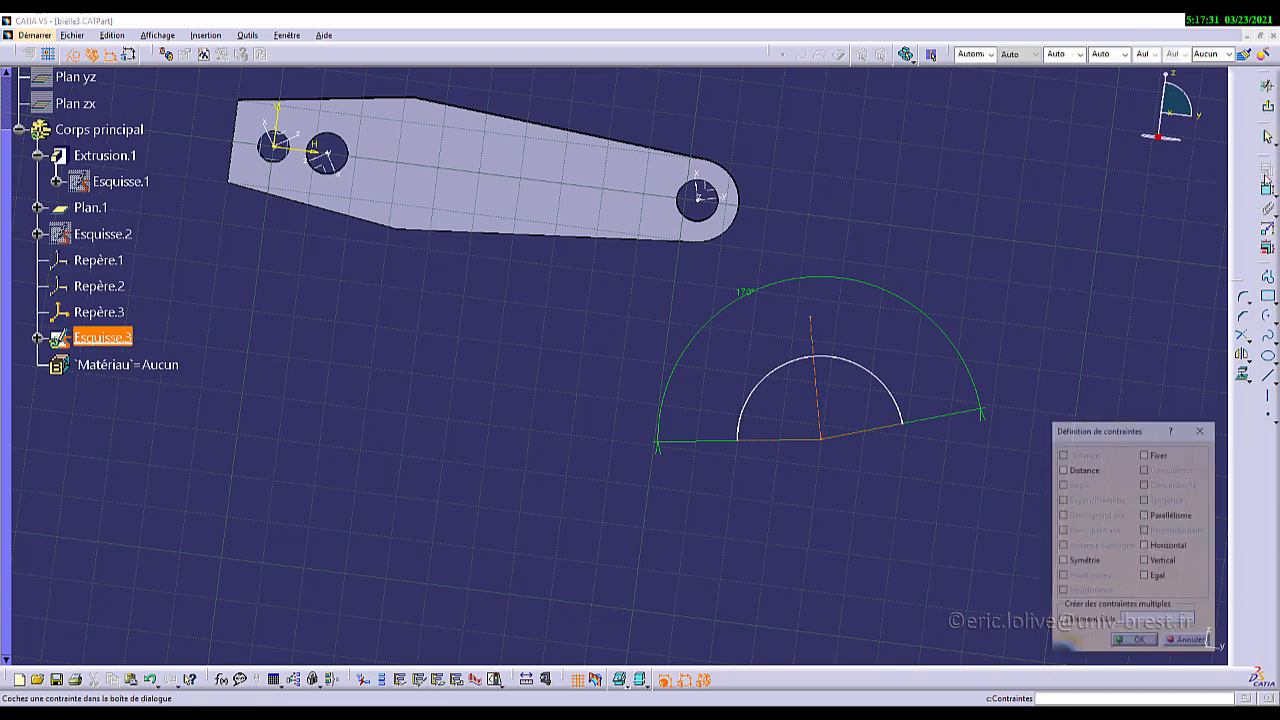
{"action": "left_click", "coordinate": [1079, 563]}
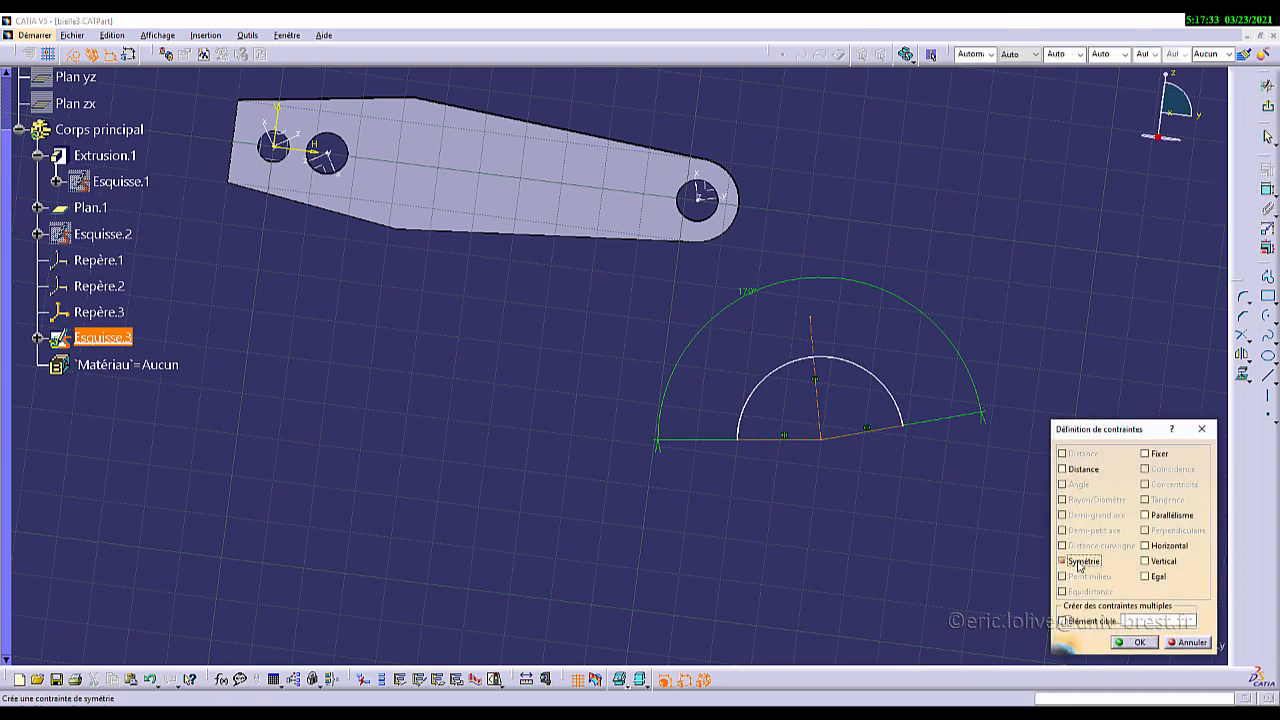
{"action": "left_click", "coordinate": [1133, 642]}
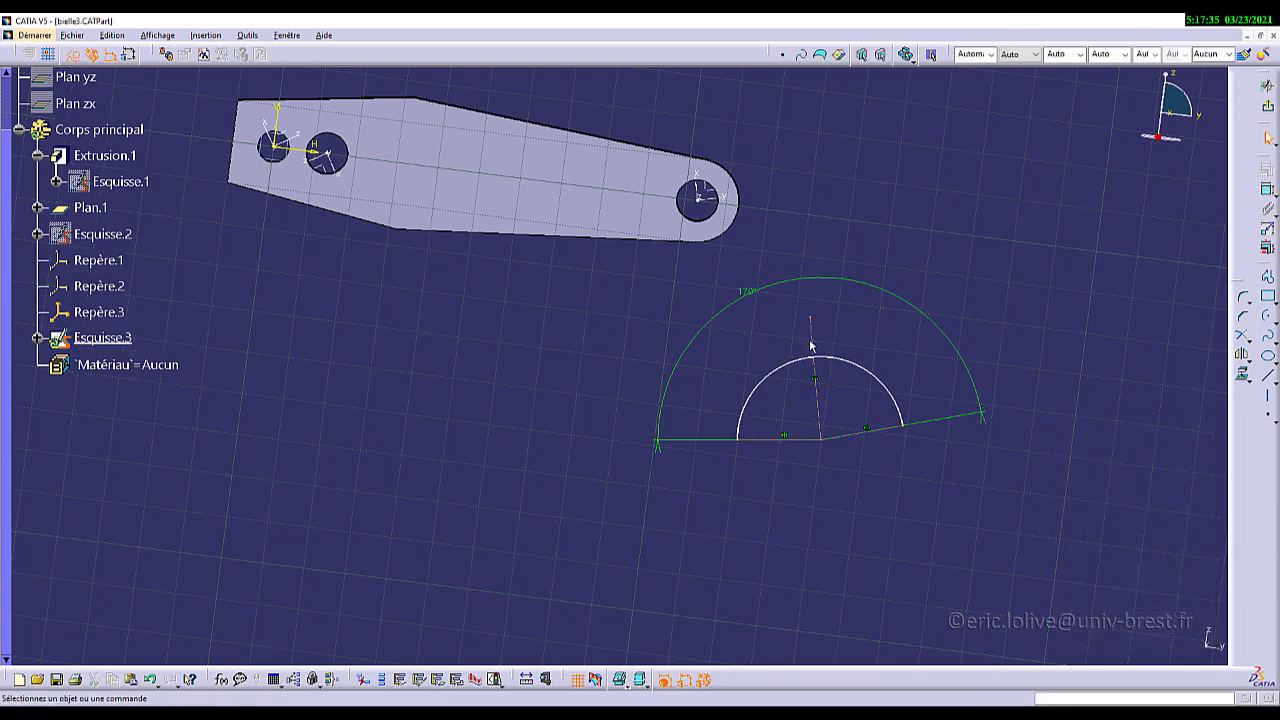
{"action": "left_click_drag", "start_coordinate": [812, 342], "coordinate": [826, 337]}
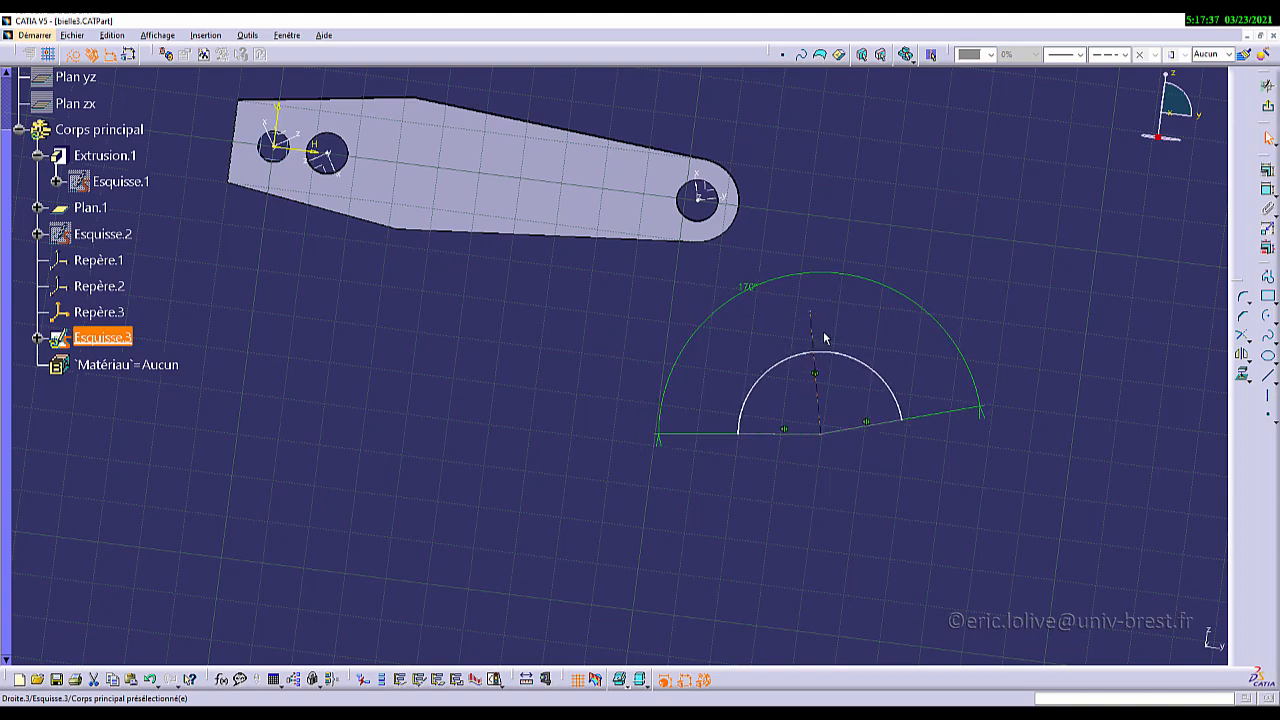
{"action": "mouse_move", "coordinate": [608, 306]}
{"action": "middle_mouse_down"}
{"action": "mouse_move", "coordinate": [596, 323]}
{"action": "mouse_move", "coordinate": [612, 333]}
{"action": "middle_mouse_up"}
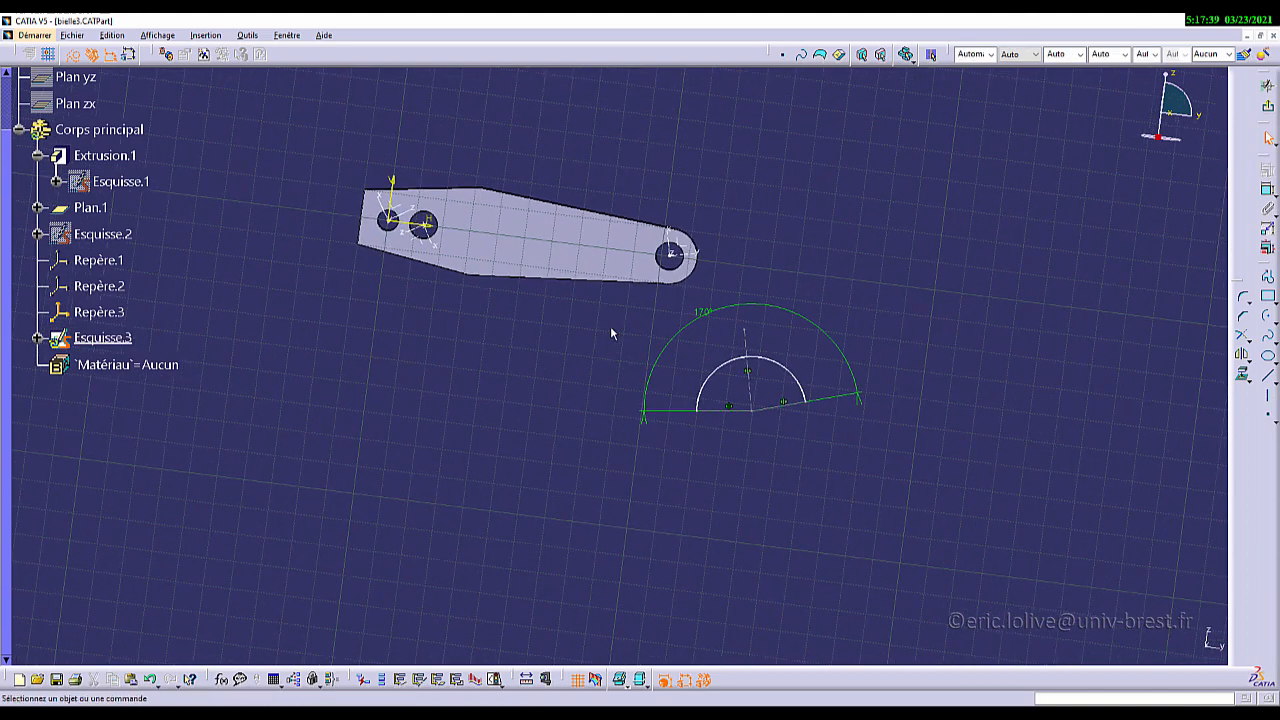
{"action": "left_click", "coordinate": [1269, 111]}
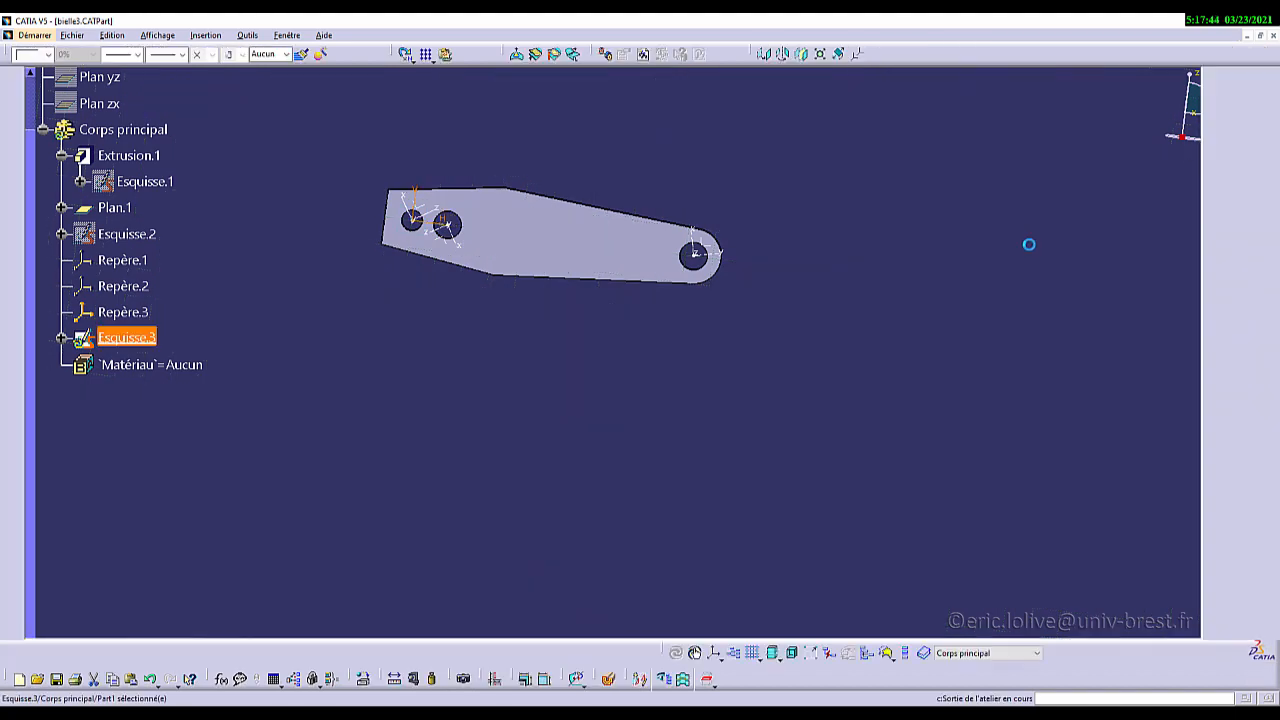
Step: Copy the finished arc sketch Esquisse.3 and paste it twice into the main body
{"action": "right_click", "coordinate": [133, 341]}
{"action": "left_click", "coordinate": [186, 471]}
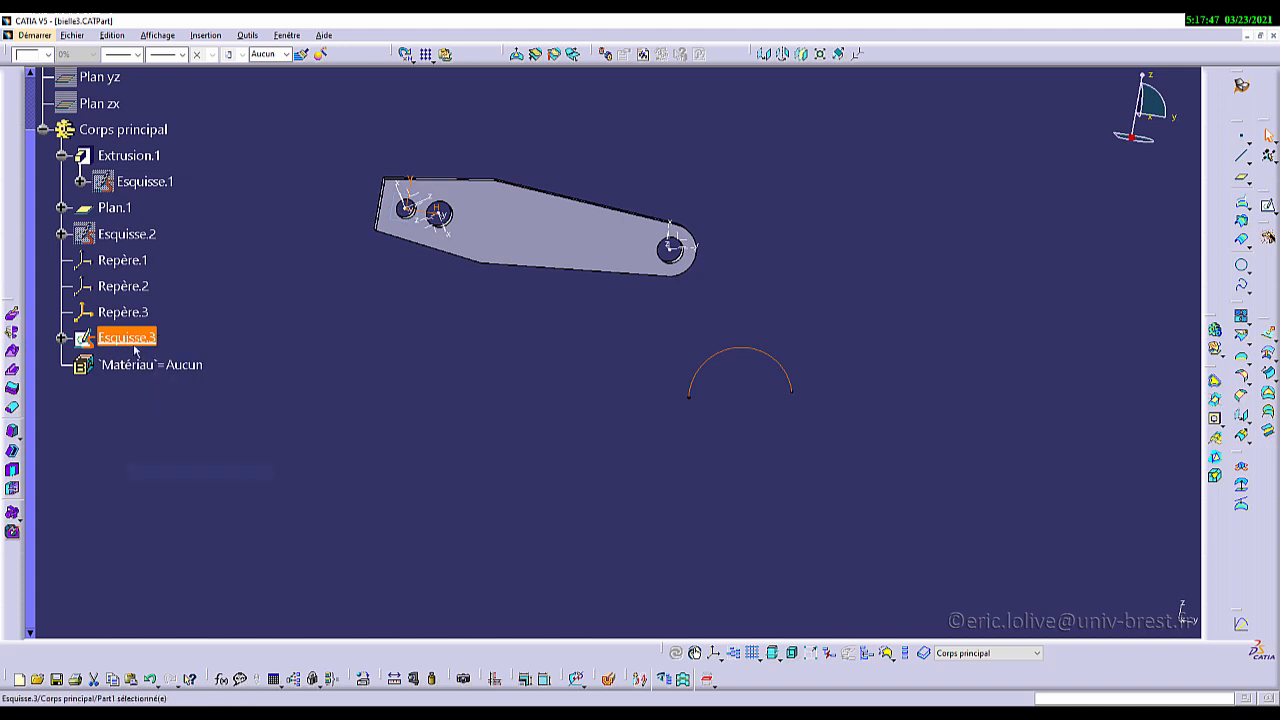
{"action": "right_click", "coordinate": [135, 347]}
{"action": "left_click", "coordinate": [180, 486]}
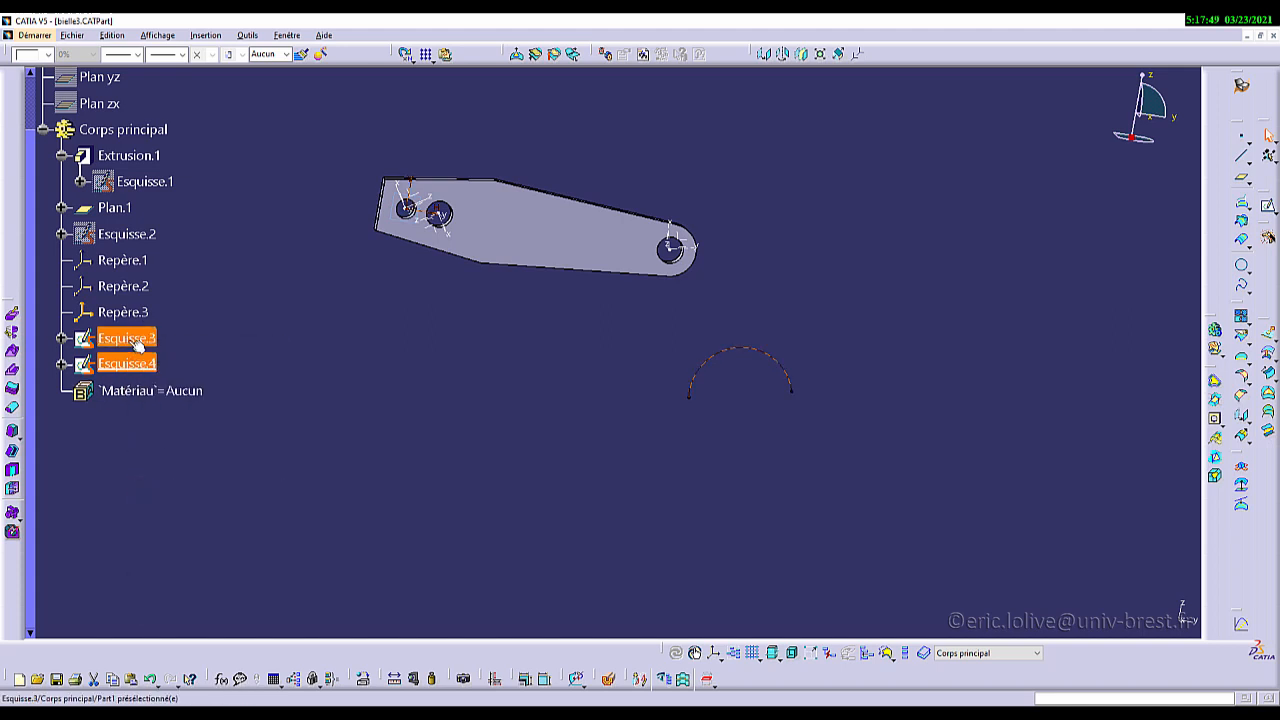
{"action": "right_click", "coordinate": [137, 343]}
{"action": "left_click", "coordinate": [174, 492]}
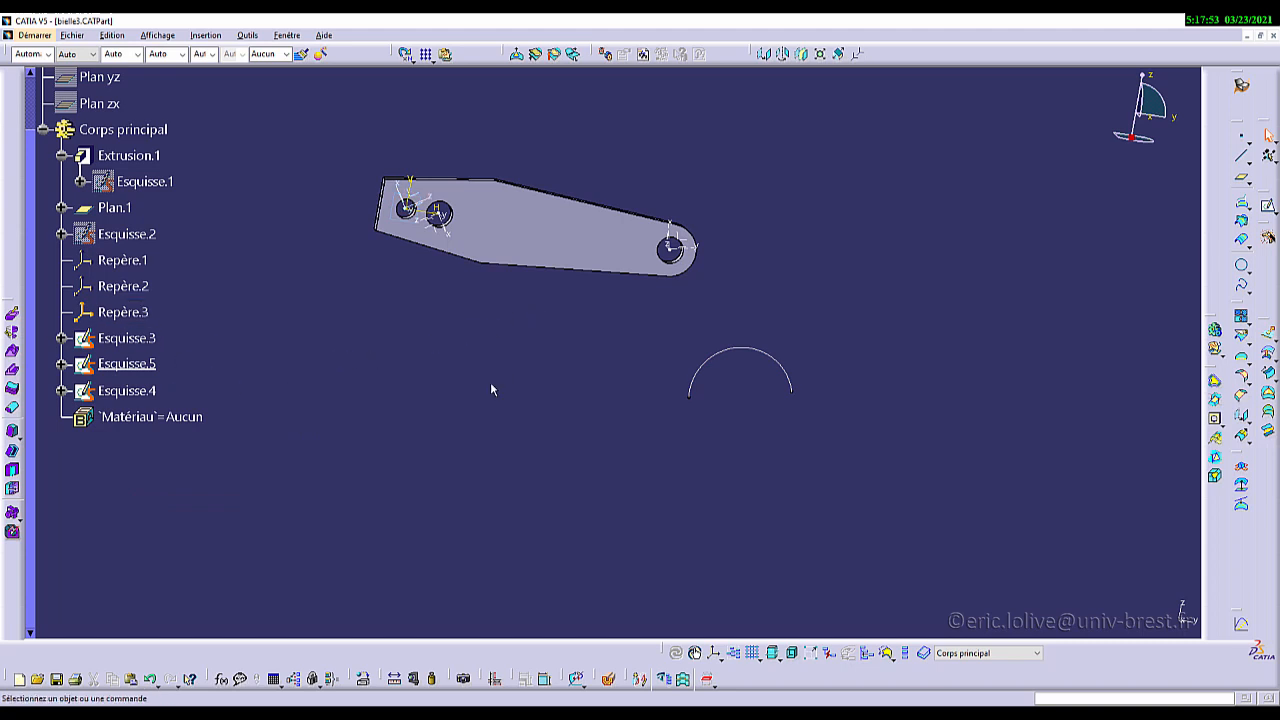
Step: Reopen Esquisse.3 and make its arc coincident with the edge of the hole at the lever's rounded end
{"action": "left_click", "coordinate": [145, 340]}
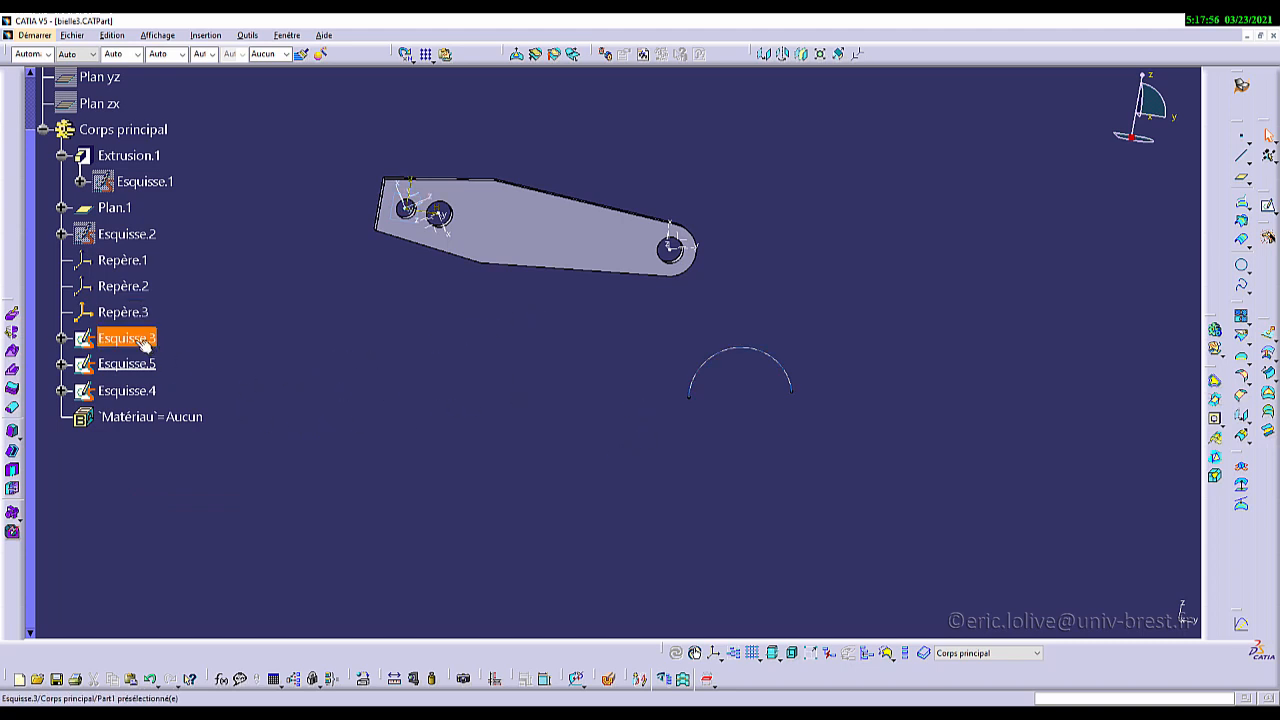
{"action": "double_click", "coordinate": [145, 341]}
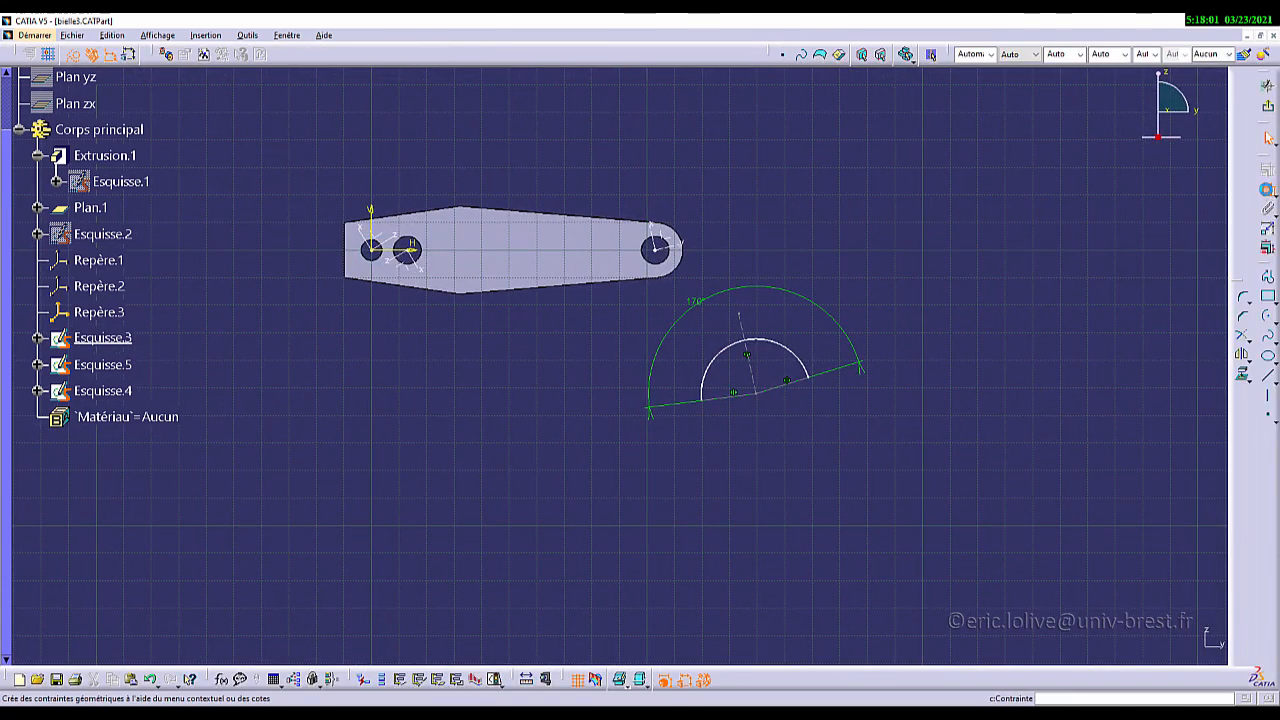
{"action": "left_click", "coordinate": [1267, 189]}
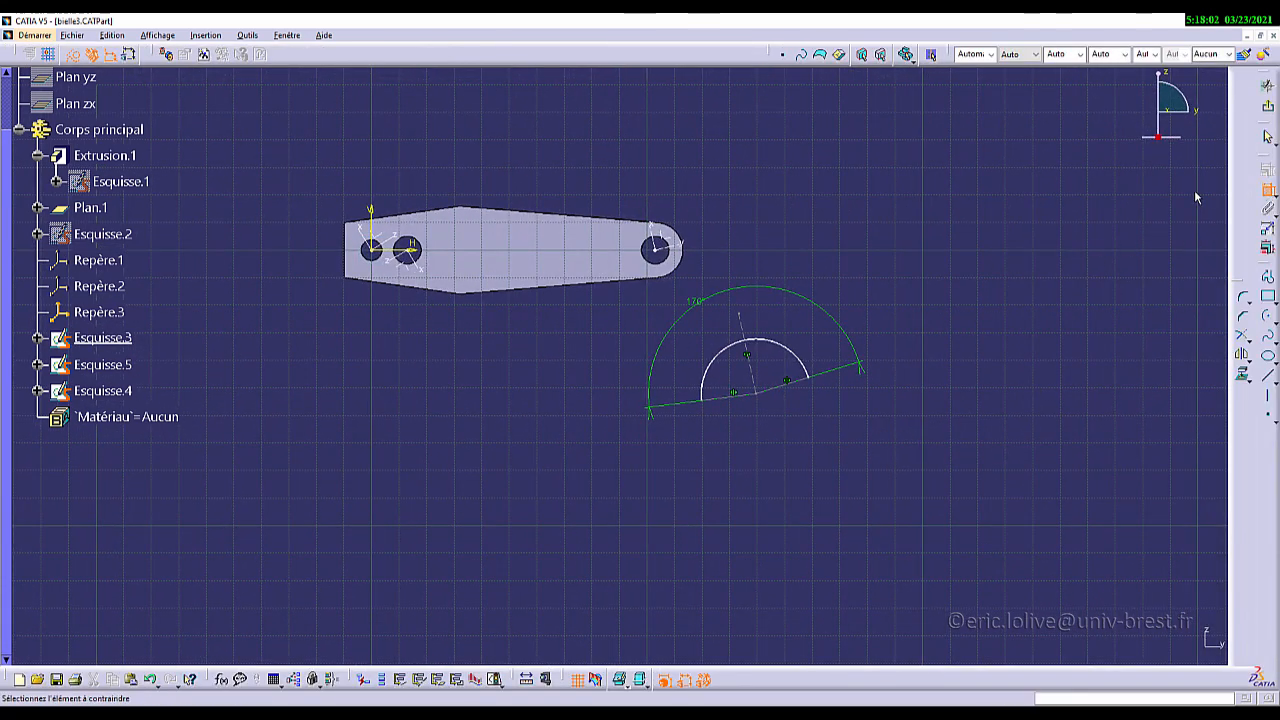
{"action": "left_click", "coordinate": [766, 345]}
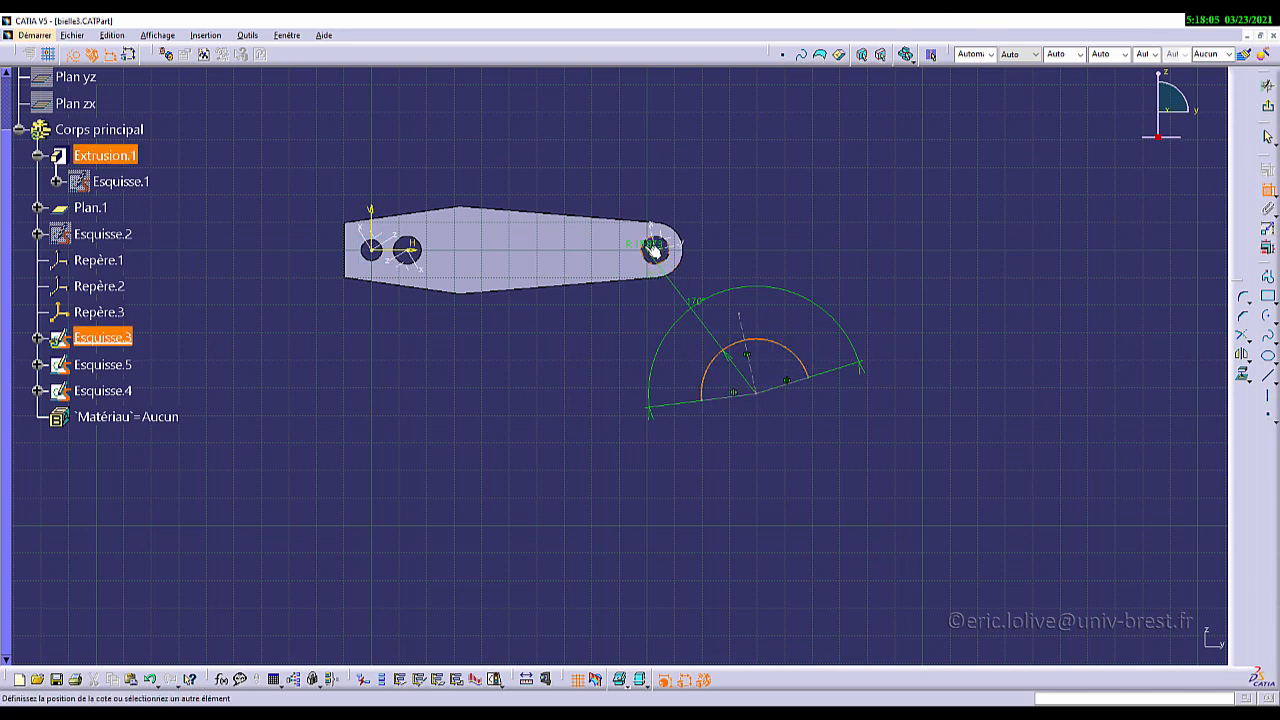
{"action": "left_click", "coordinate": [655, 260]}
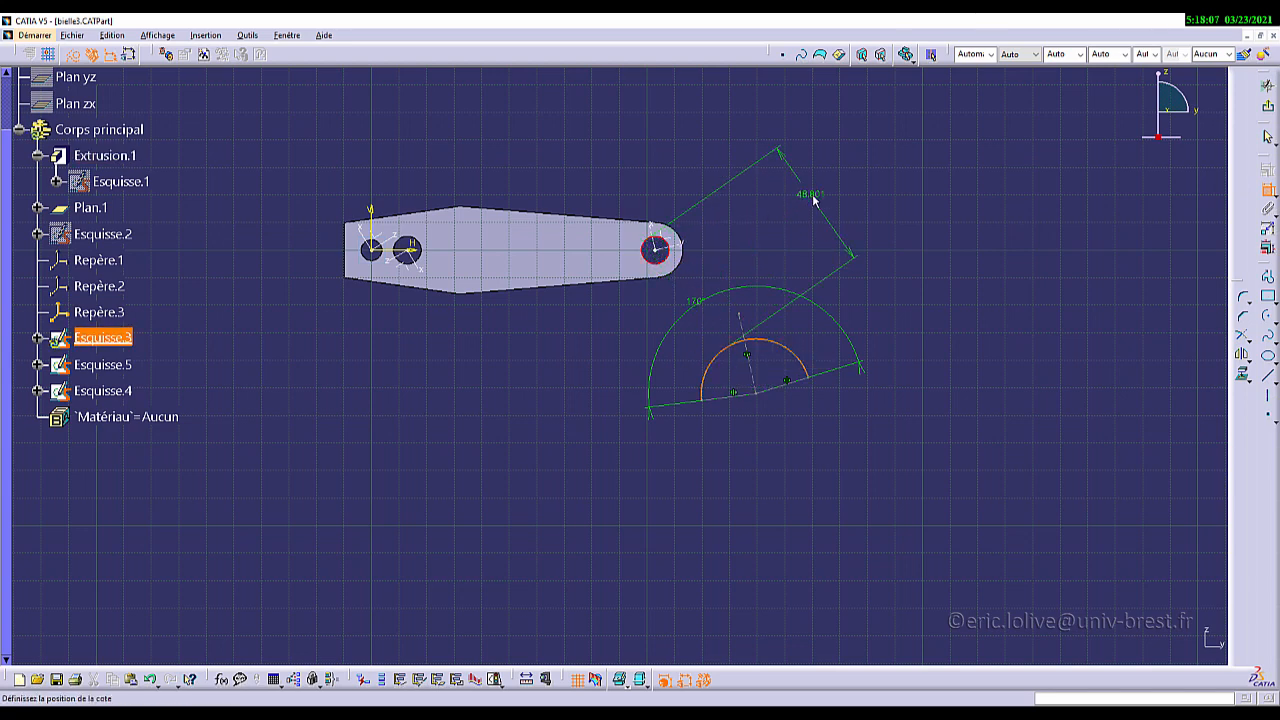
{"action": "right_click", "coordinate": [810, 197]}
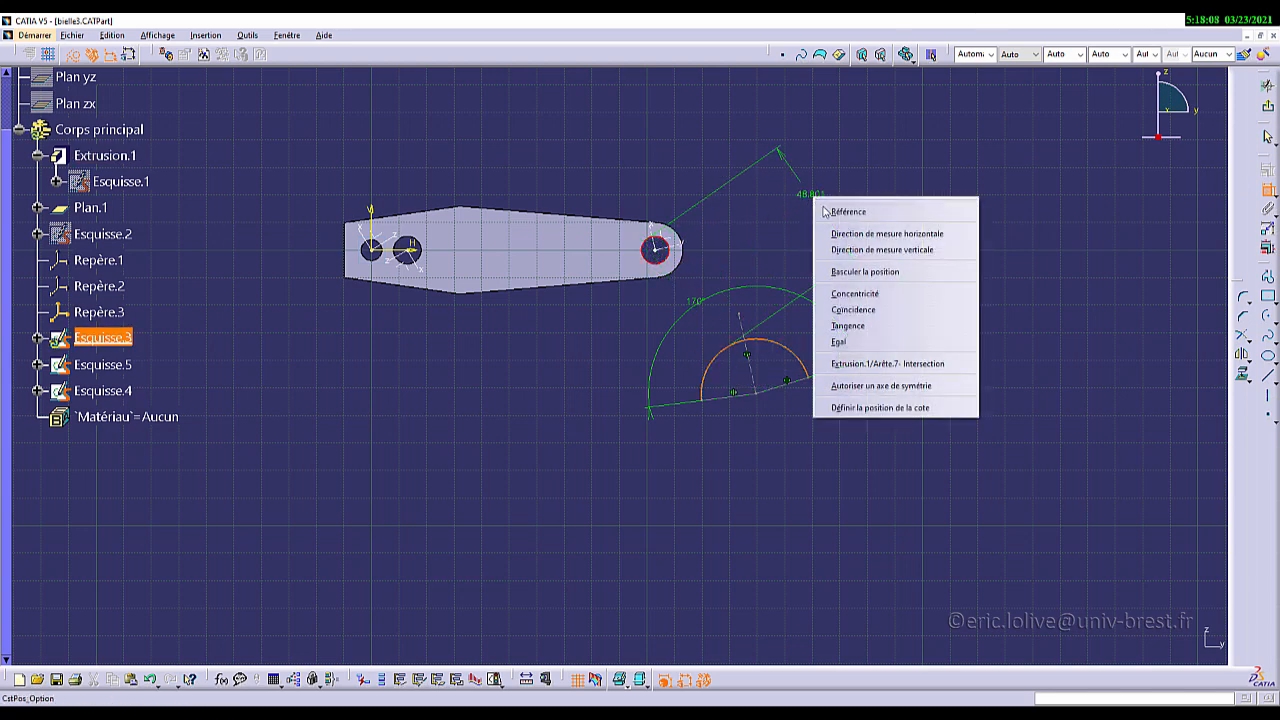
{"action": "left_click", "coordinate": [875, 310]}
{"action": "mouse_move", "coordinate": [756, 338]}
{"action": "middle_mouse_down"}
{"action": "mouse_move", "coordinate": [752, 324]}
{"action": "mouse_move", "coordinate": [652, 514]}
{"action": "mouse_move", "coordinate": [666, 410]}
{"action": "mouse_move", "coordinate": [720, 402]}
{"action": "mouse_move", "coordinate": [728, 366]}
{"action": "mouse_move", "coordinate": [694, 403]}
{"action": "middle_mouse_up"}
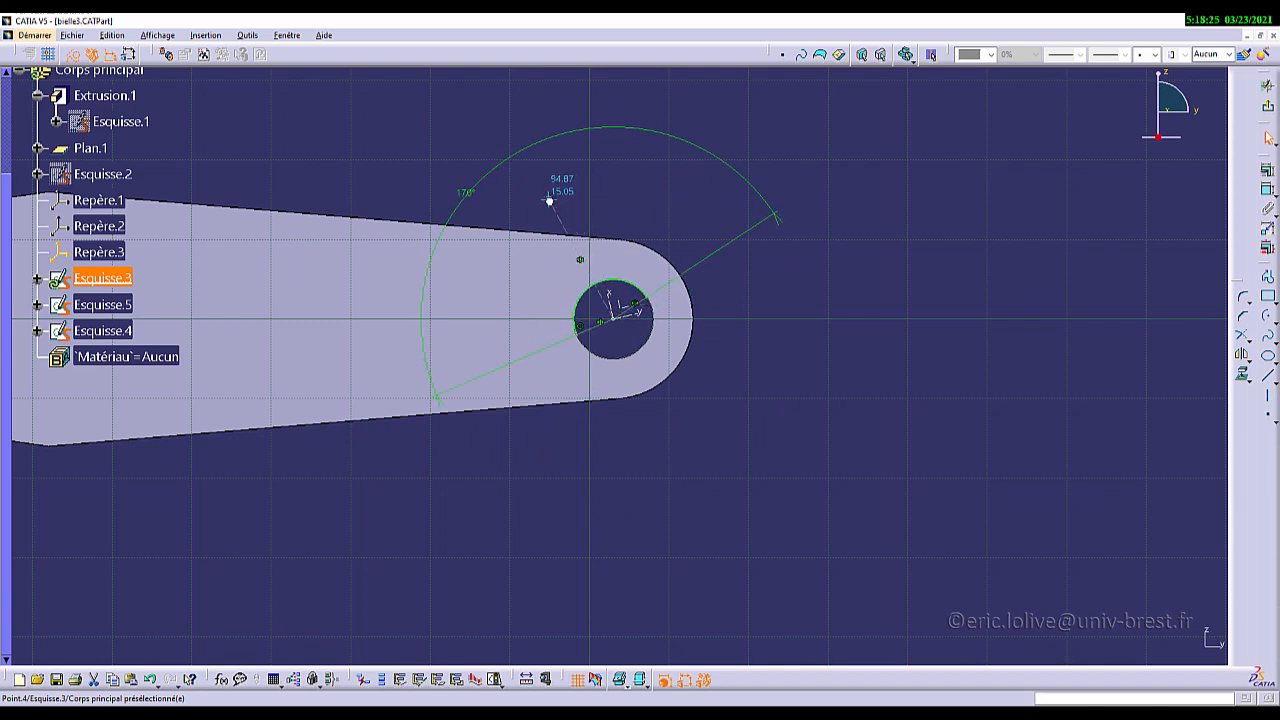
{"action": "left_click", "coordinate": [775, 418]}
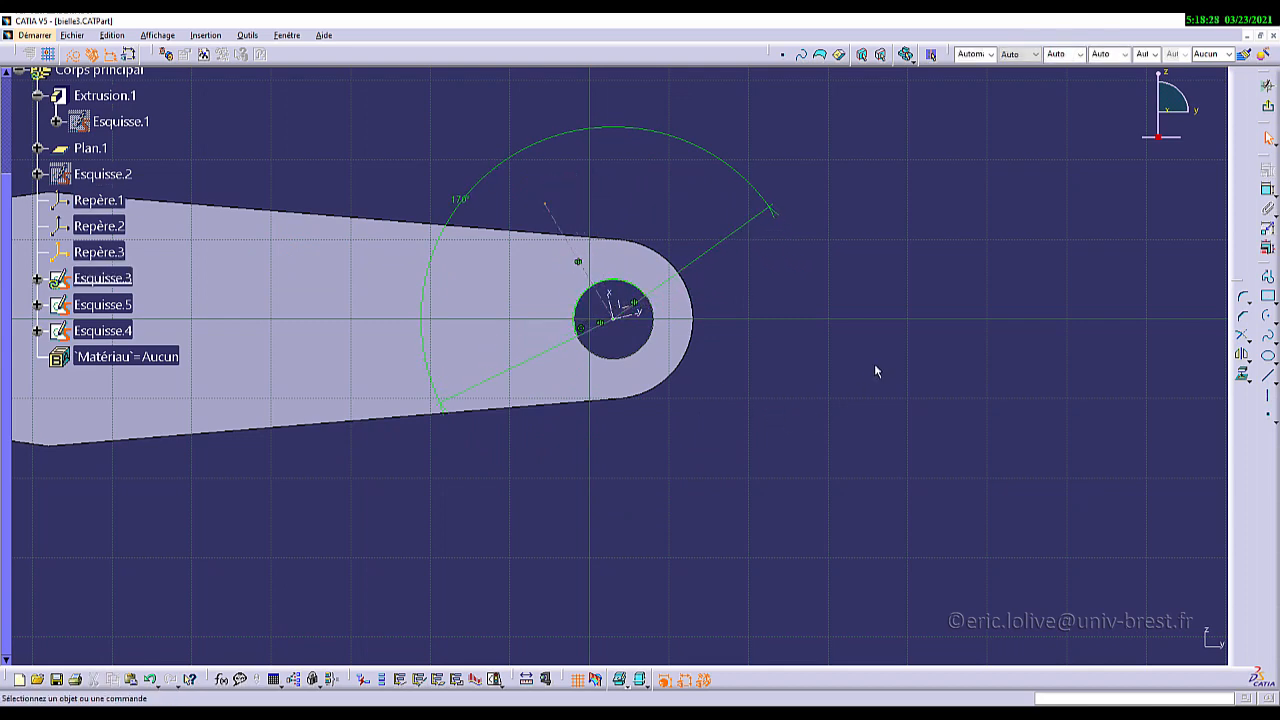
{"action": "left_click", "coordinate": [1268, 190]}
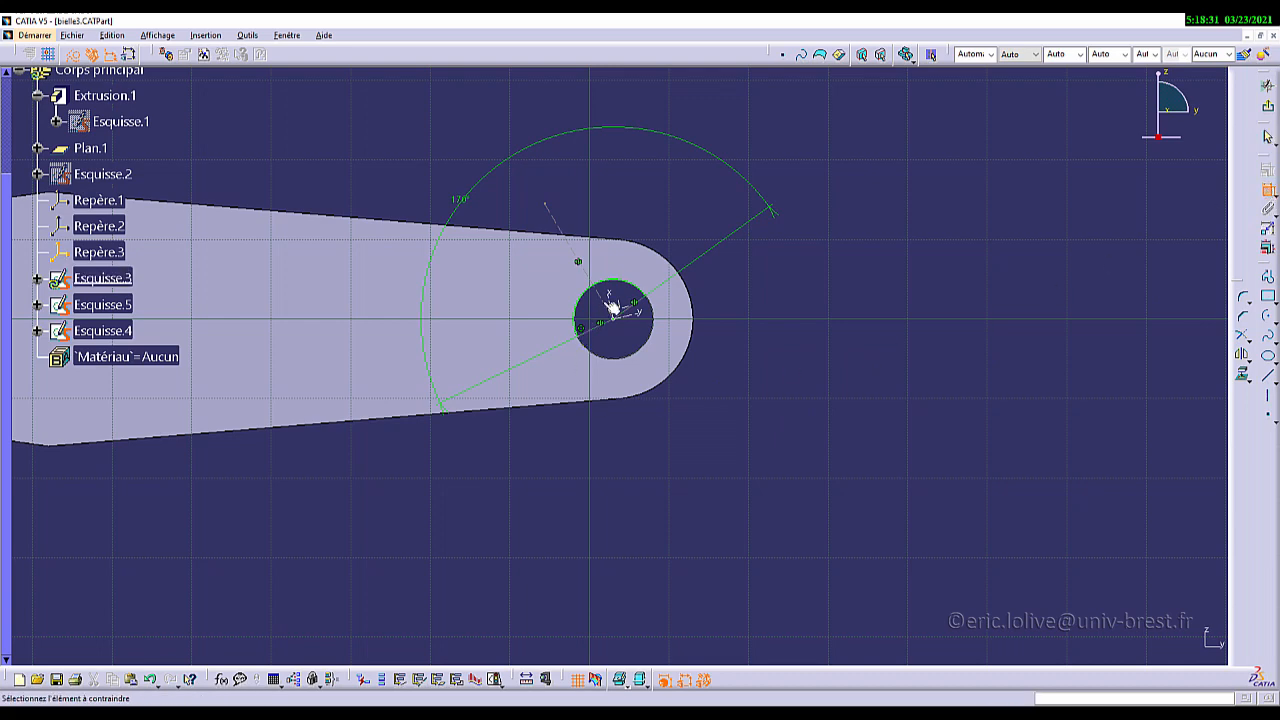
{"action": "left_click", "coordinate": [609, 333]}
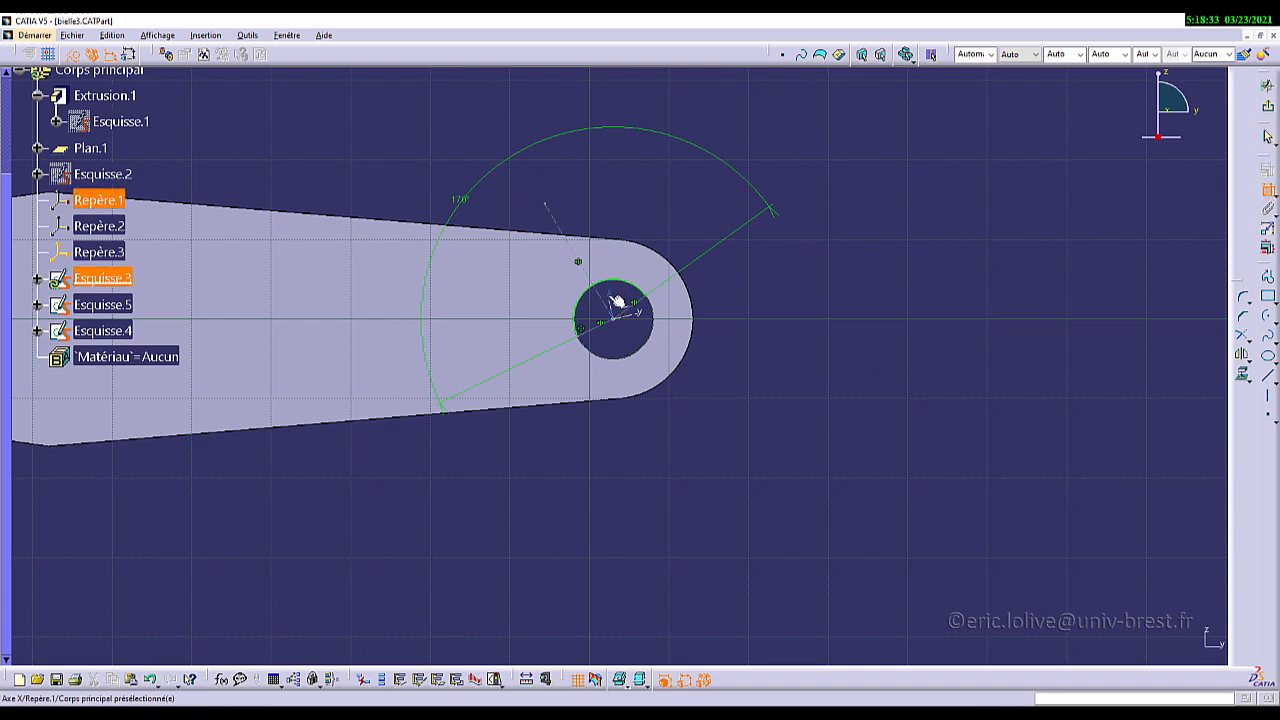
{"action": "left_click", "coordinate": [612, 300]}
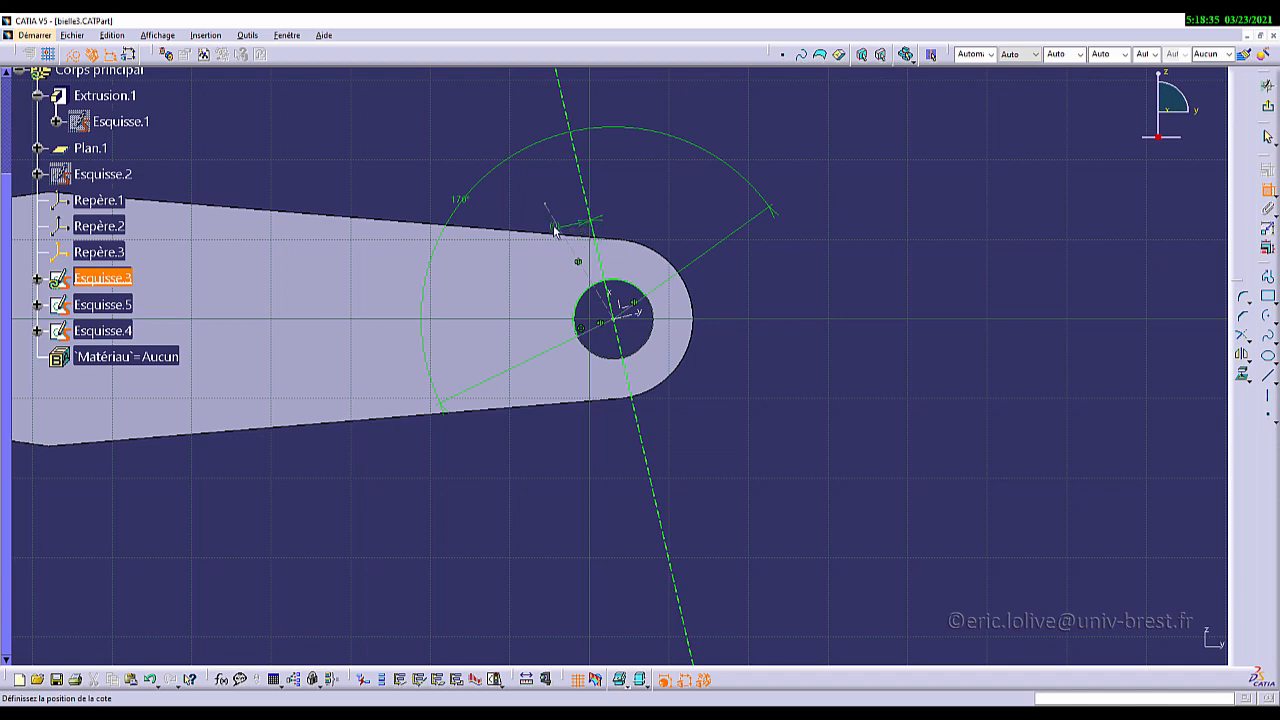
{"action": "key", "text": "Escape"}
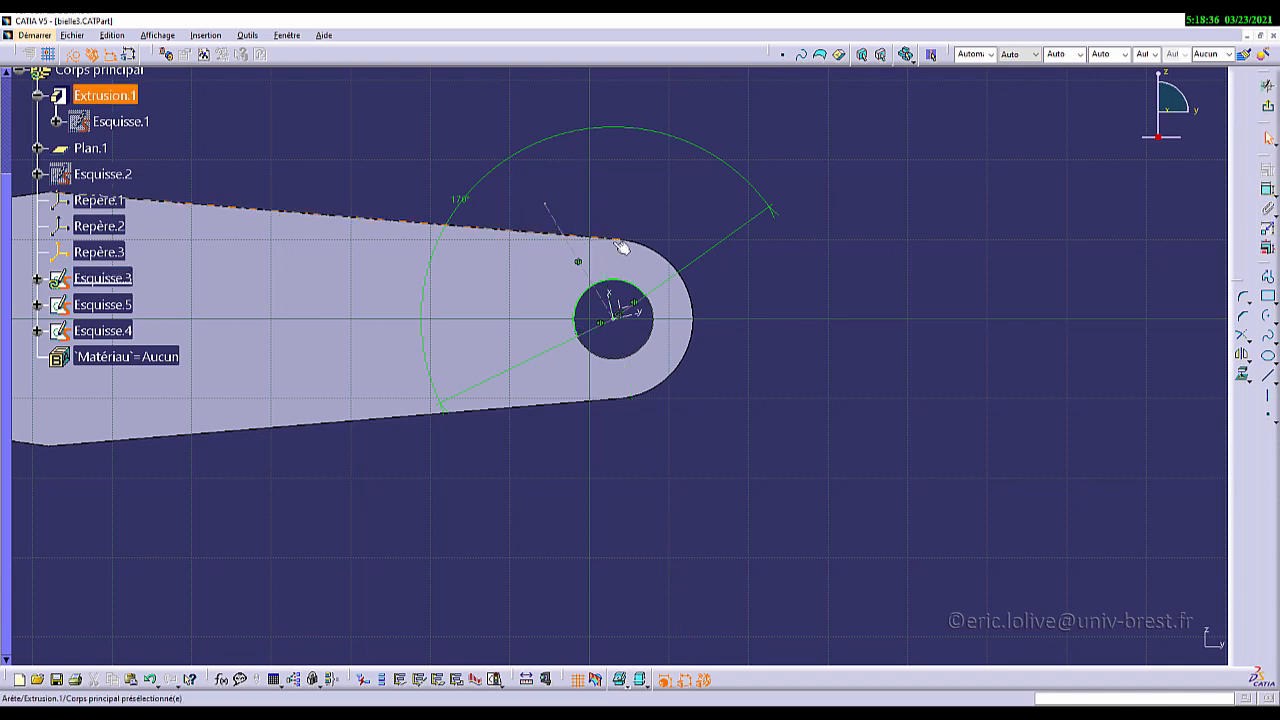
Step: Constrain the middle construction line of the arc sketch to be coincident with the x axis of the axis system at the rounded-end hole
{"action": "left_click", "coordinate": [1265, 190]}
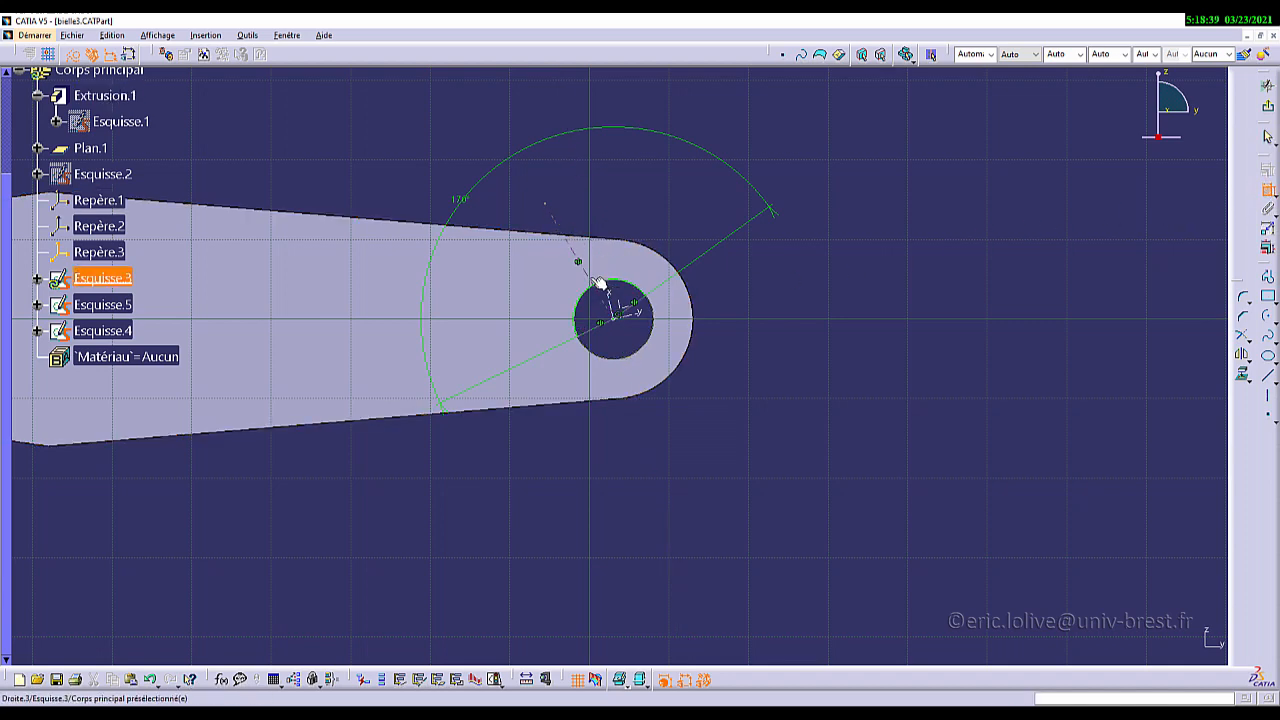
{"action": "left_click", "coordinate": [556, 222]}
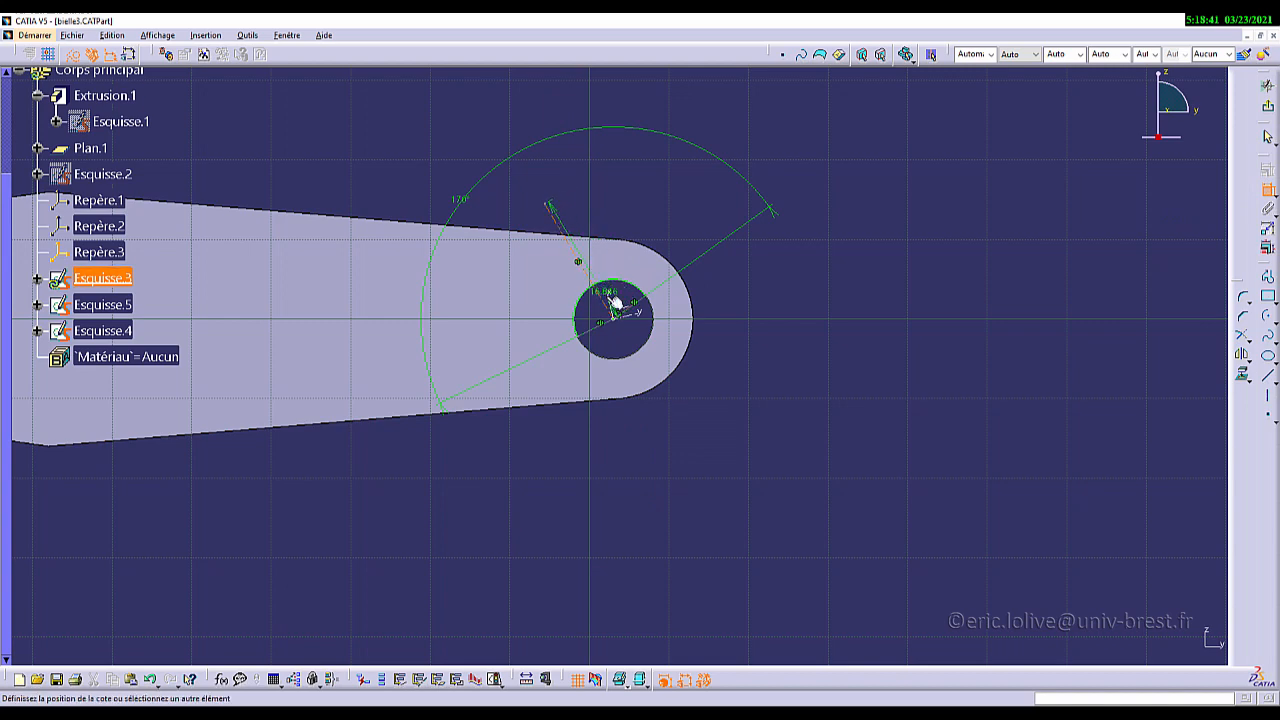
{"action": "left_click", "coordinate": [613, 297]}
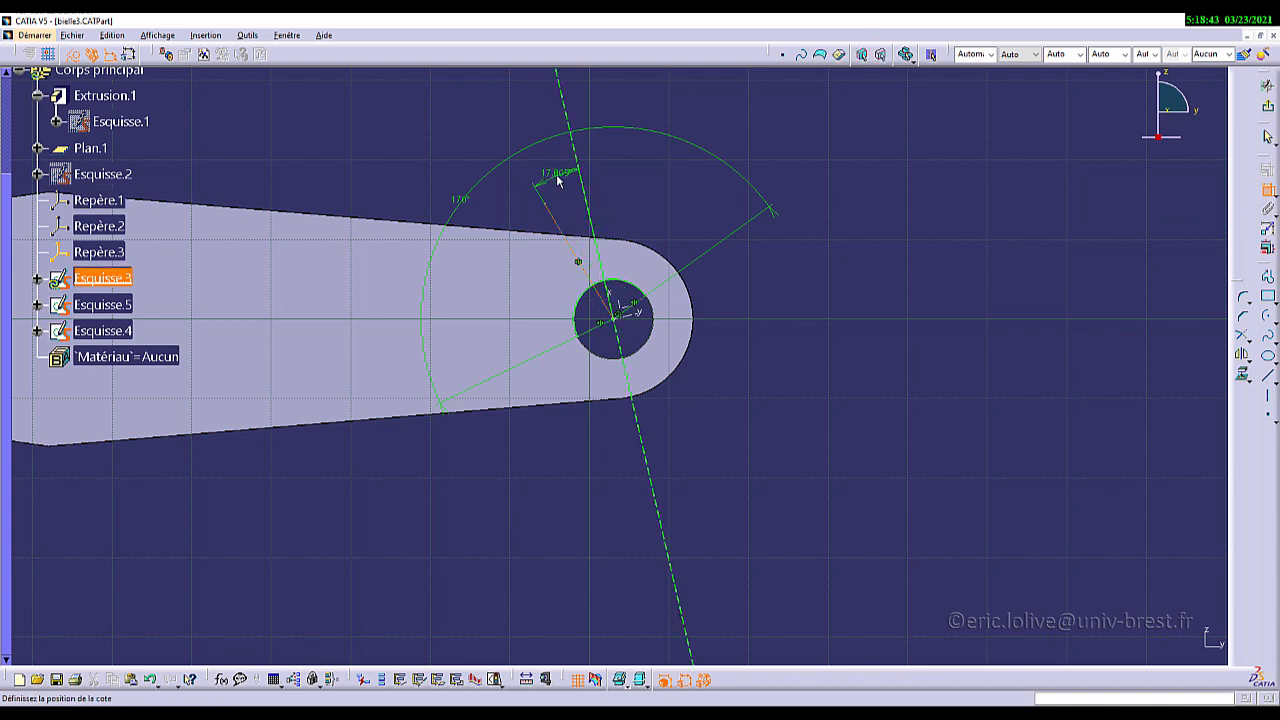
{"action": "right_click", "coordinate": [558, 177]}
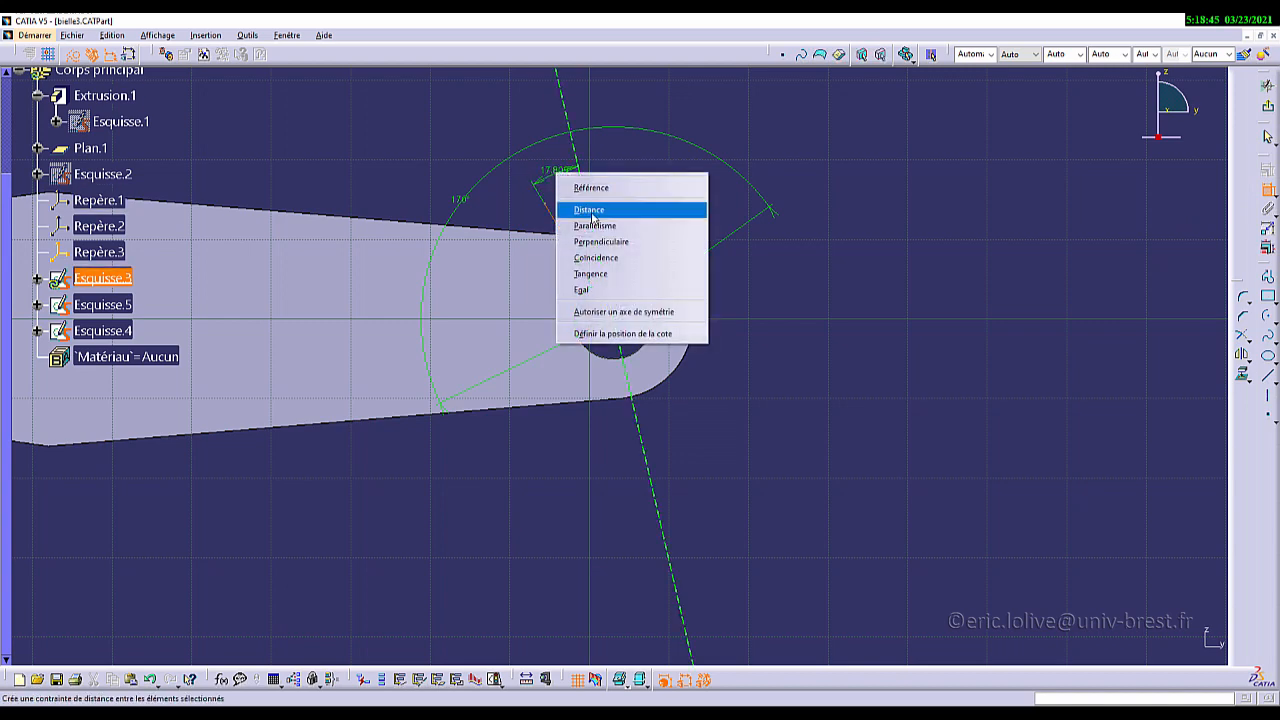
{"action": "left_click", "coordinate": [612, 262]}
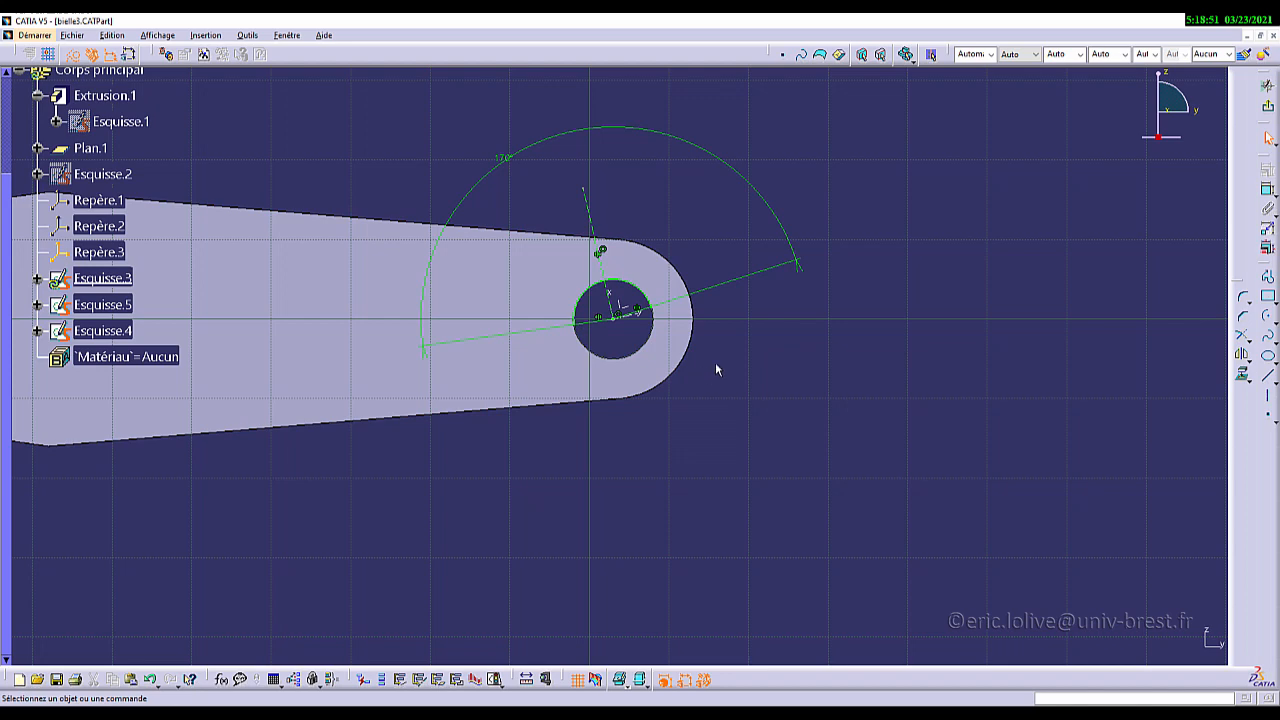
Step: Run a sketch analysis on Esquisse.3, inspect the open profile Cercle.1, and exit the sketch
{"action": "left_click", "coordinate": [1267, 108]}
{"action": "left_click", "coordinate": [247, 35]}
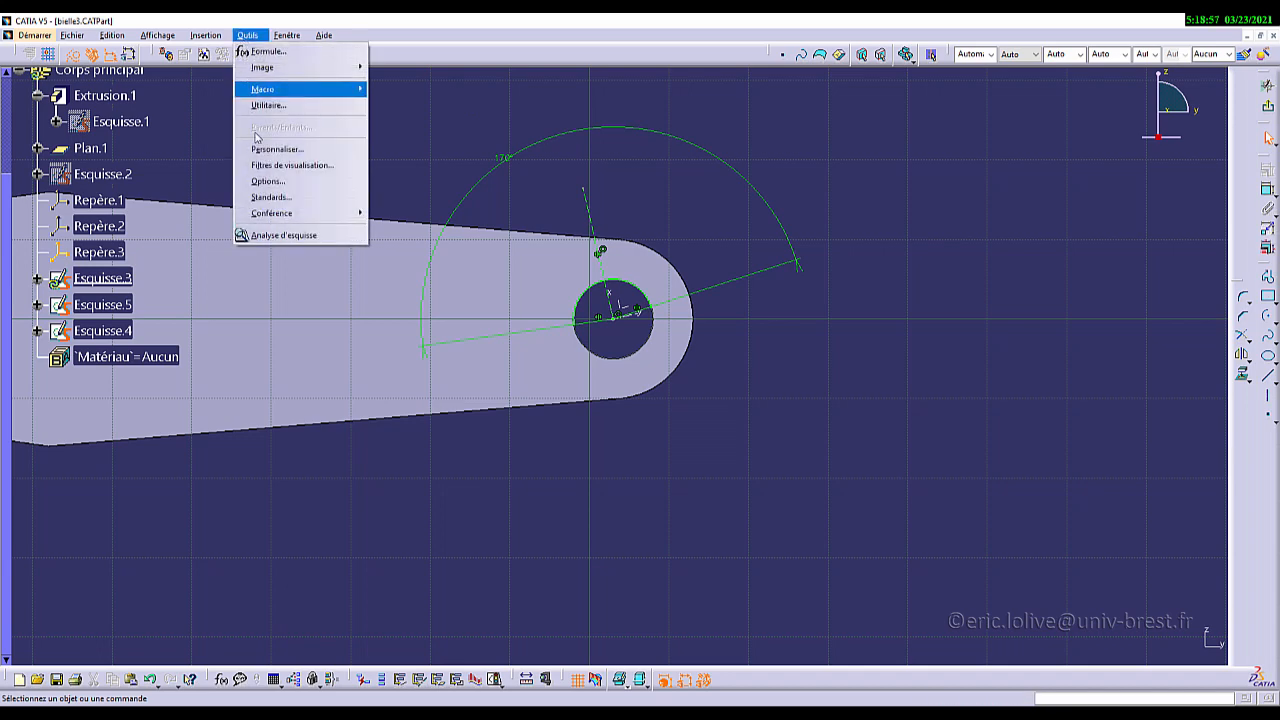
{"action": "left_click", "coordinate": [268, 236]}
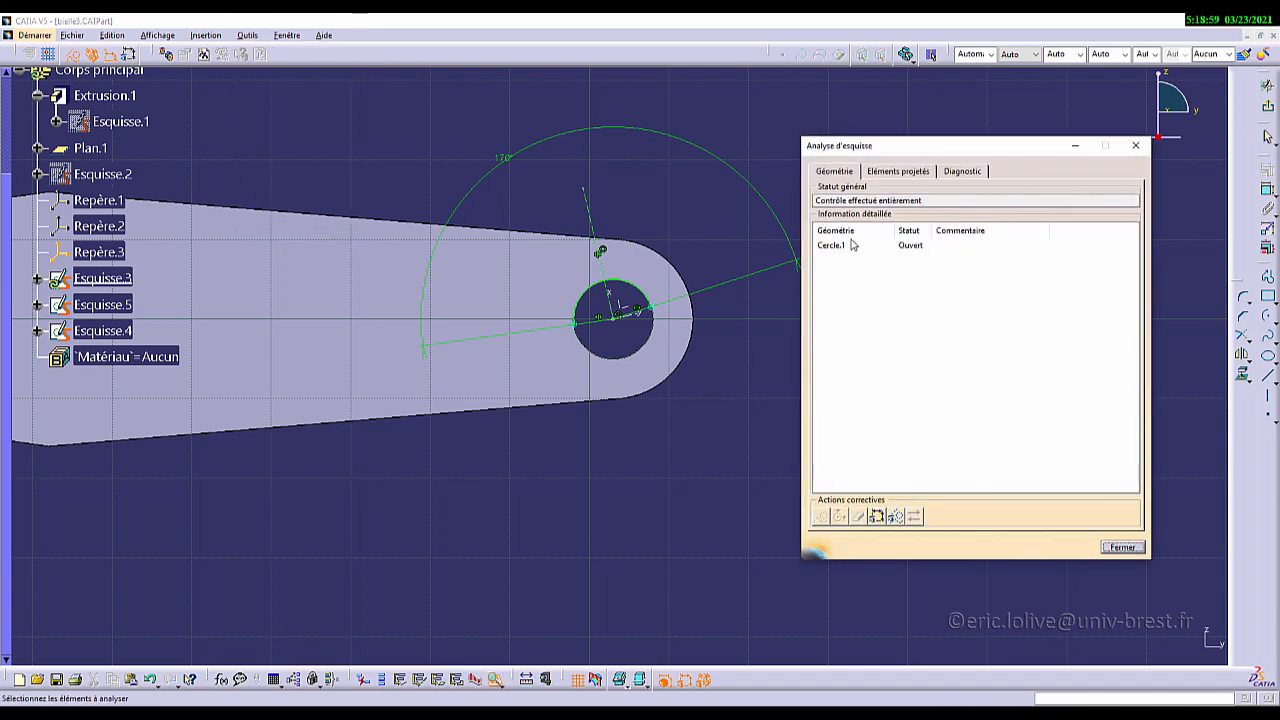
{"action": "left_click", "coordinate": [851, 244]}
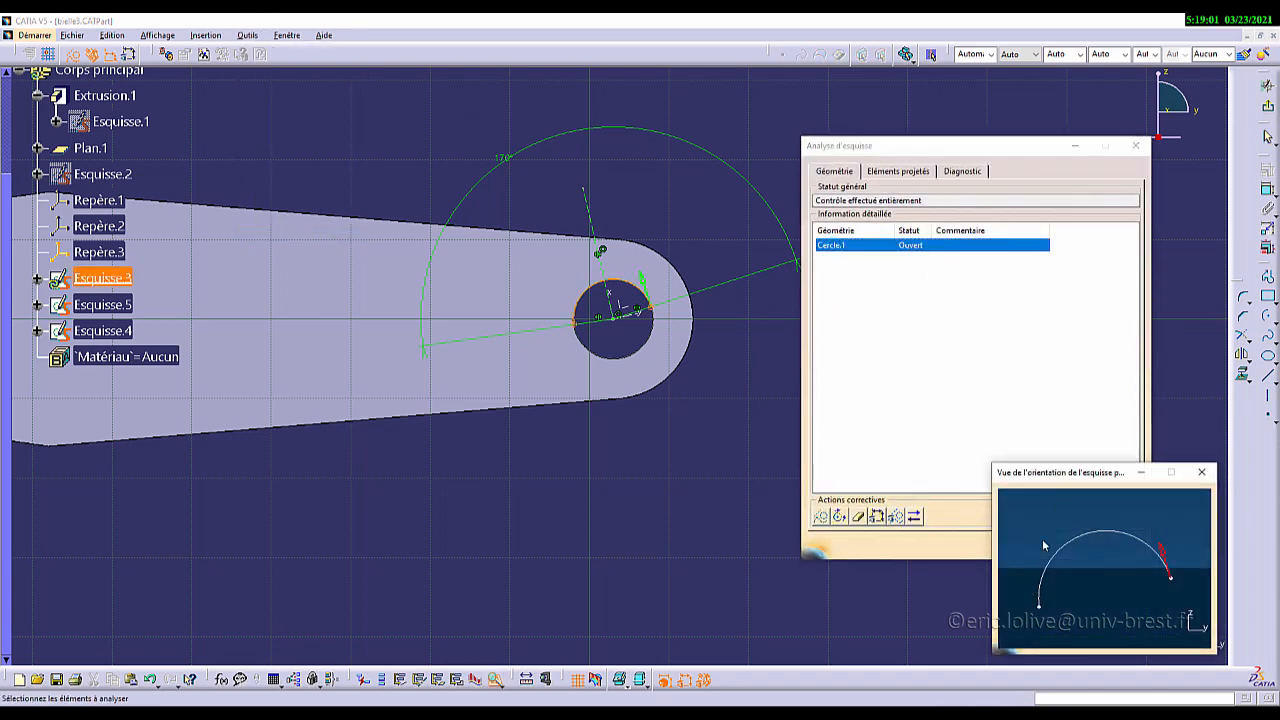
{"action": "left_click", "coordinate": [1201, 472]}
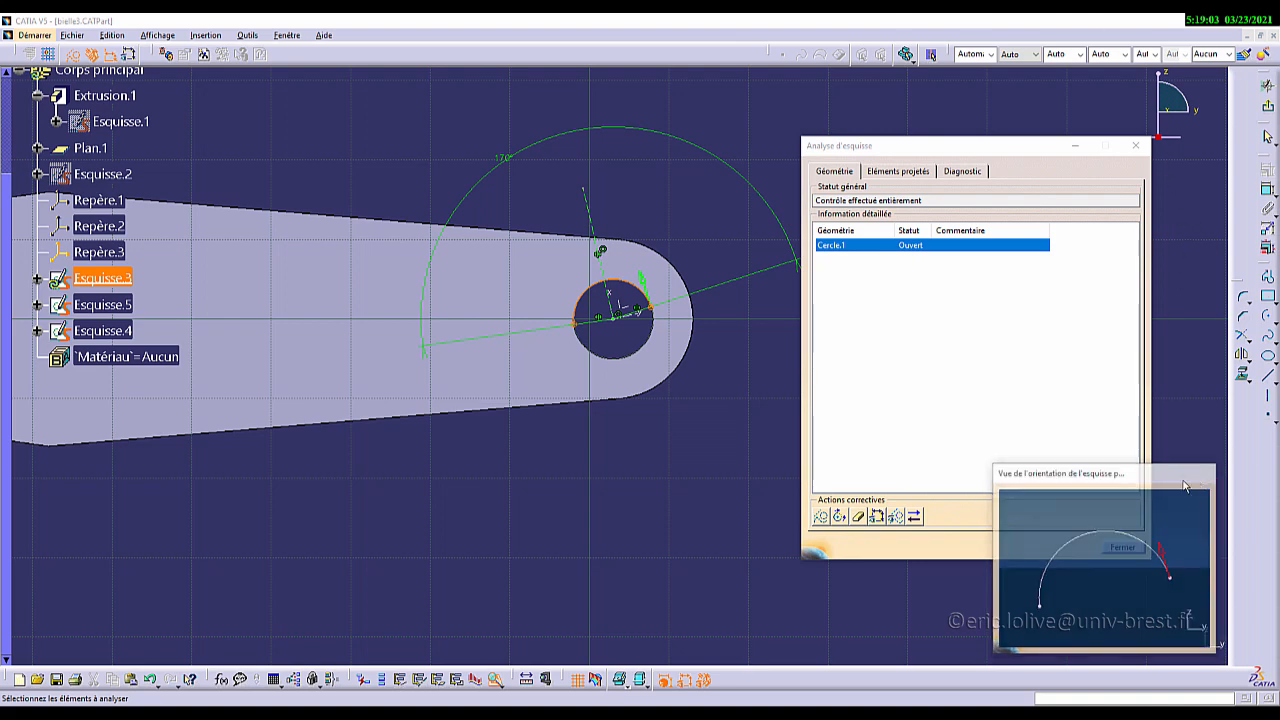
{"action": "left_click", "coordinate": [1136, 145]}
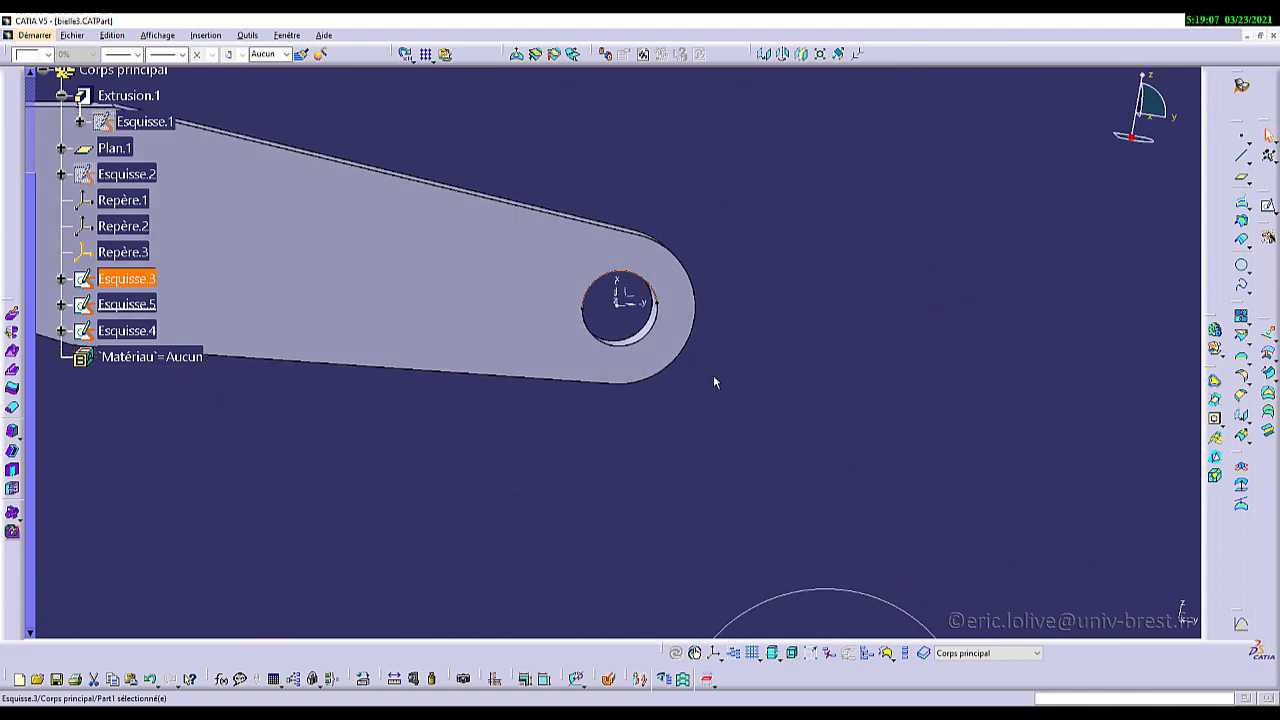
Step: Extrude Esquisse.3 as a surface through the hole, using the lever's opposite face as the limiting element for limit 1
{"action": "middle_click_drag", "start_coordinate": [714, 380], "coordinate": [734, 277]}
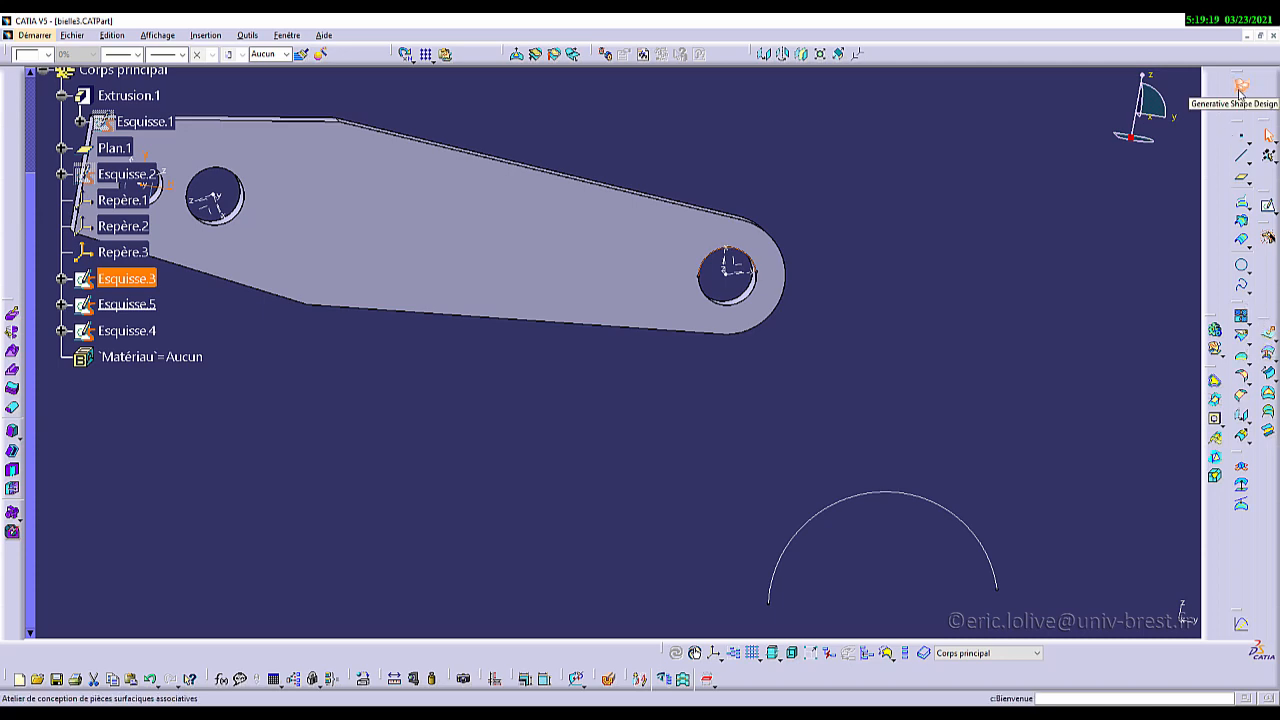
{"action": "left_click", "coordinate": [1270, 338]}
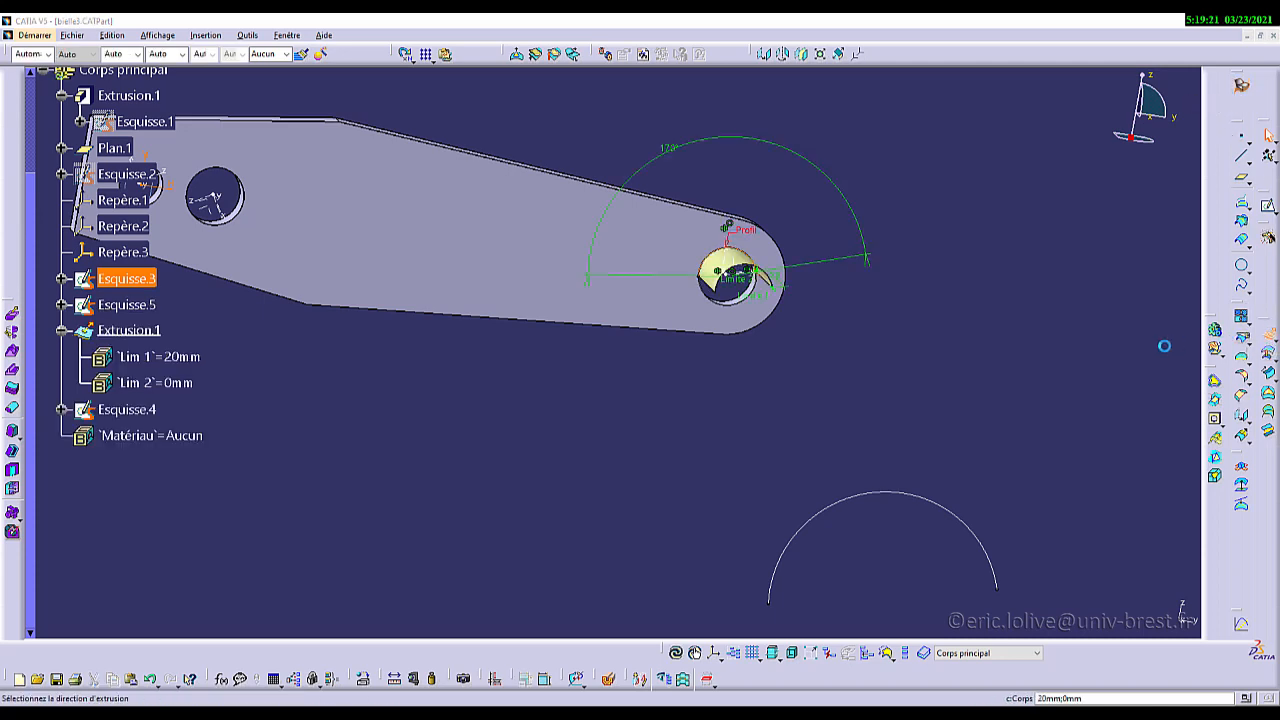
{"action": "mouse_move", "coordinate": [586, 346]}
{"action": "middle_mouse_down"}
{"action": "mouse_move", "coordinate": [414, 326]}
{"action": "mouse_move", "coordinate": [532, 405]}
{"action": "mouse_move", "coordinate": [567, 406]}
{"action": "mouse_move", "coordinate": [490, 480]}
{"action": "middle_mouse_up"}
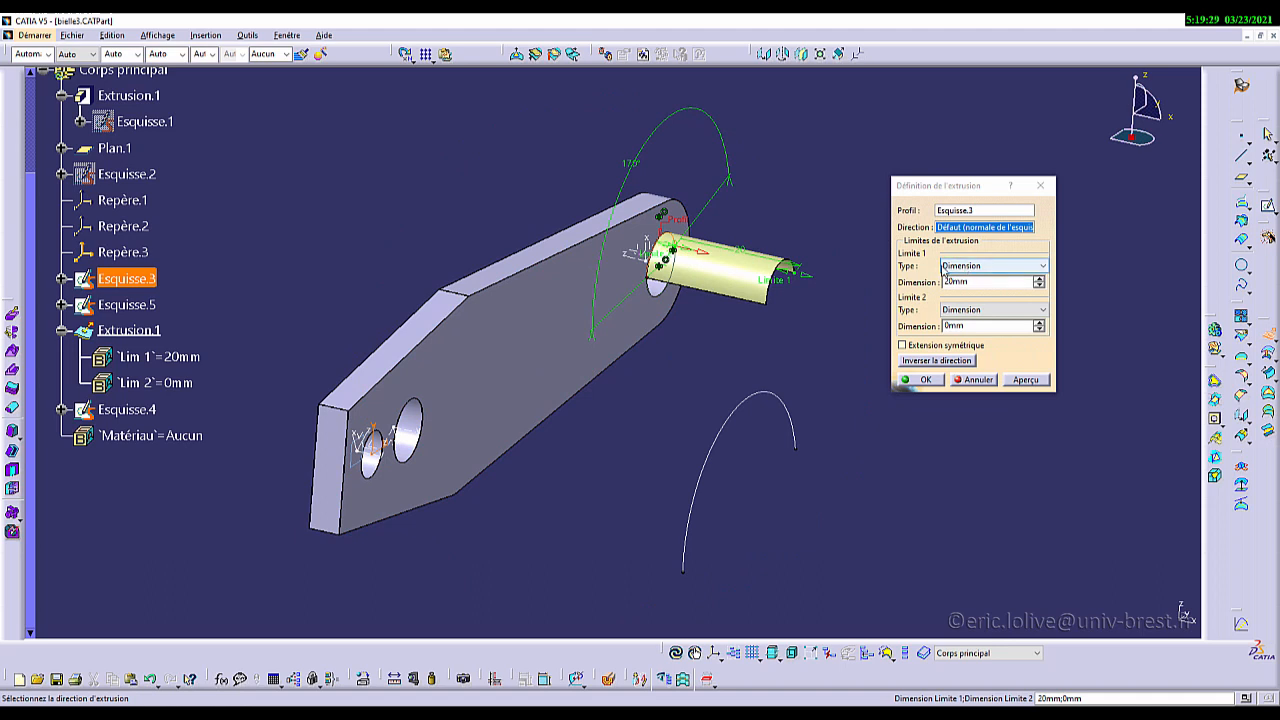
{"action": "left_click", "coordinate": [964, 268]}
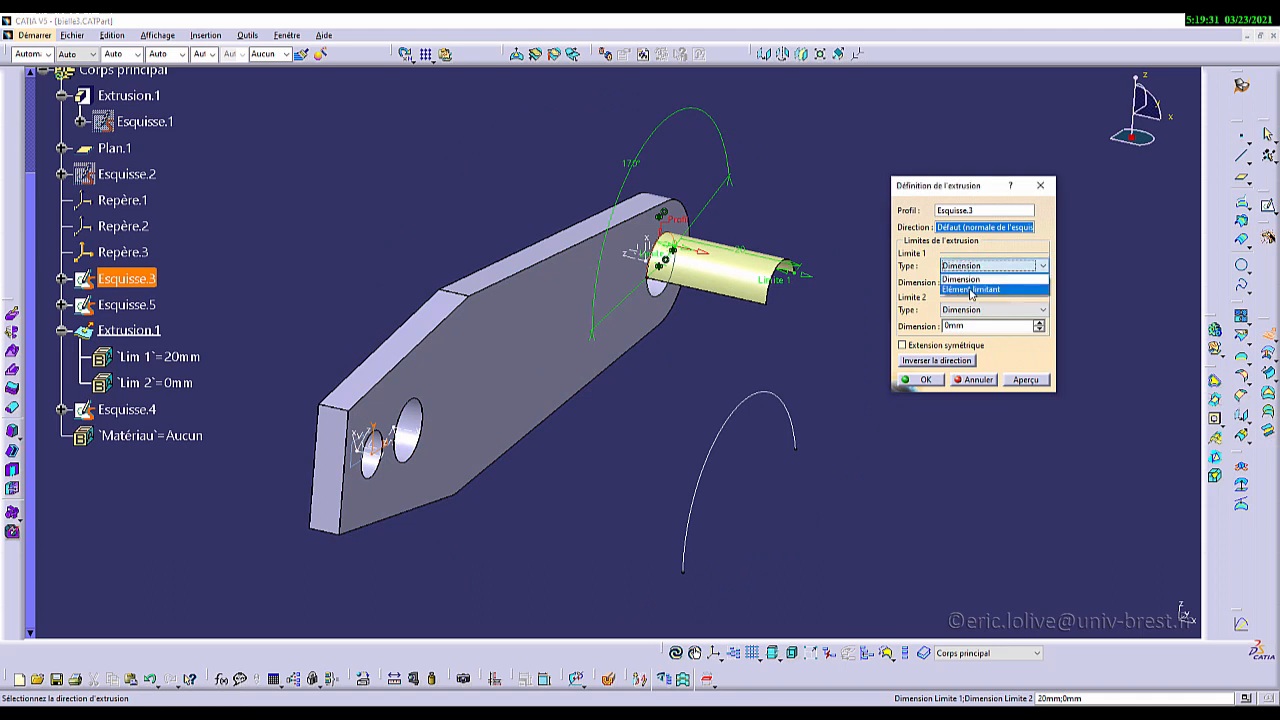
{"action": "left_click", "coordinate": [970, 289]}
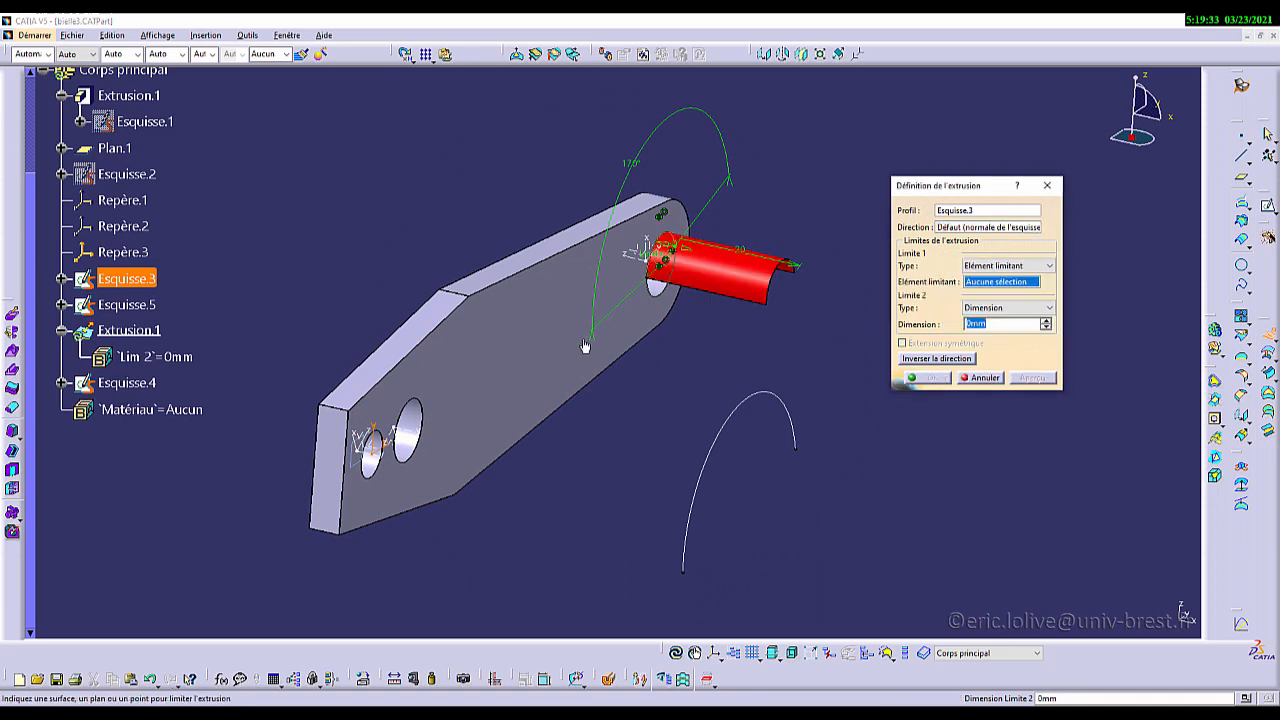
{"action": "middle_click_drag", "start_coordinate": [457, 308], "coordinate": [602, 343]}
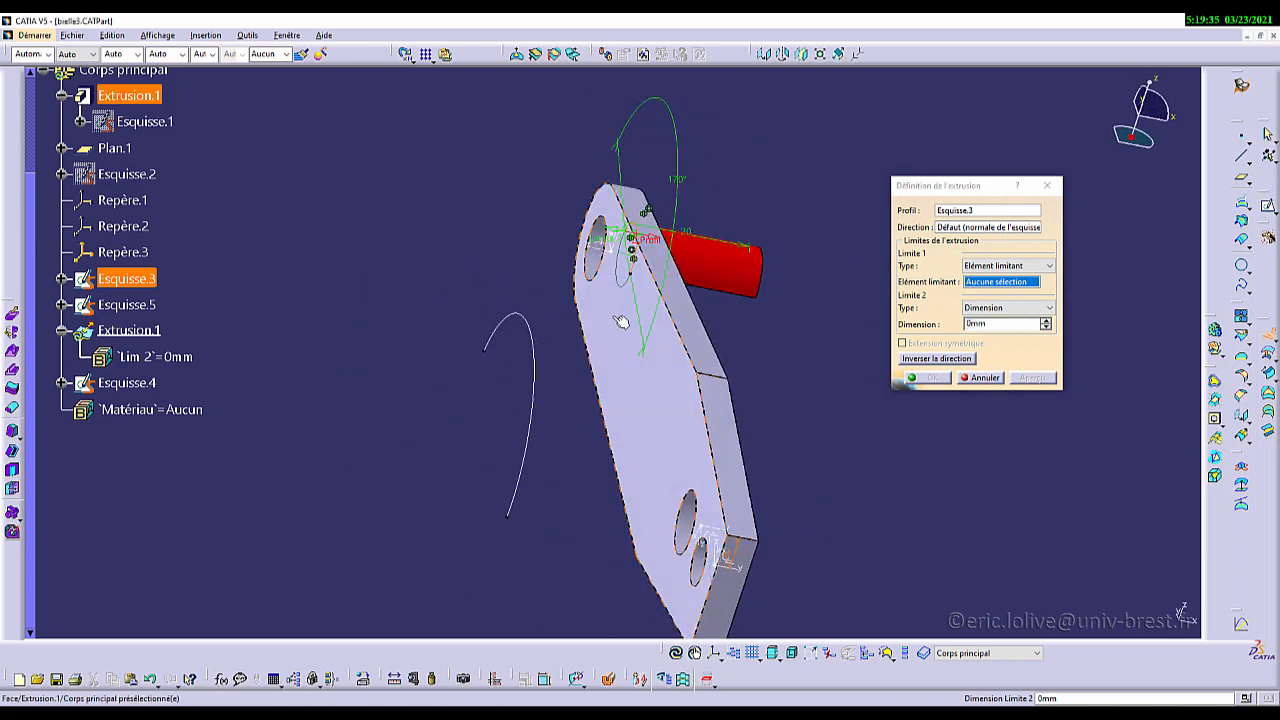
{"action": "left_click", "coordinate": [621, 321]}
{"action": "middle_click_drag", "start_coordinate": [751, 353], "coordinate": [563, 318]}
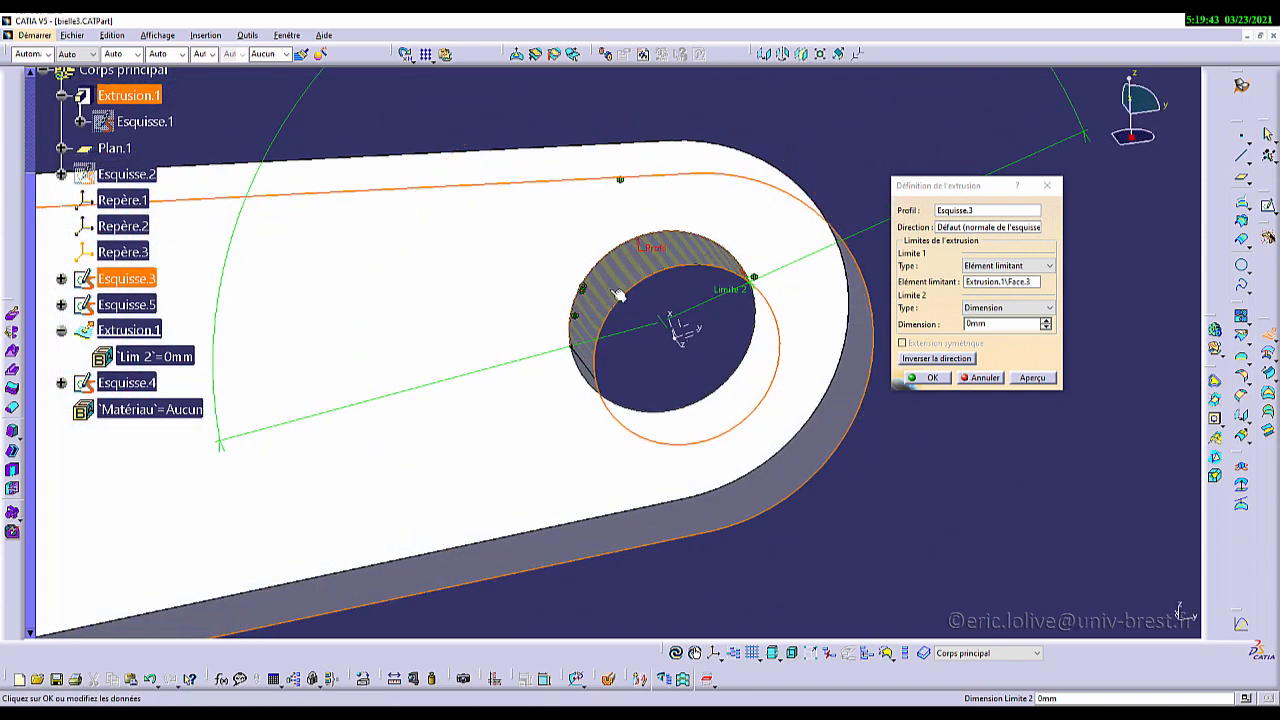
{"action": "left_click", "coordinate": [932, 378]}
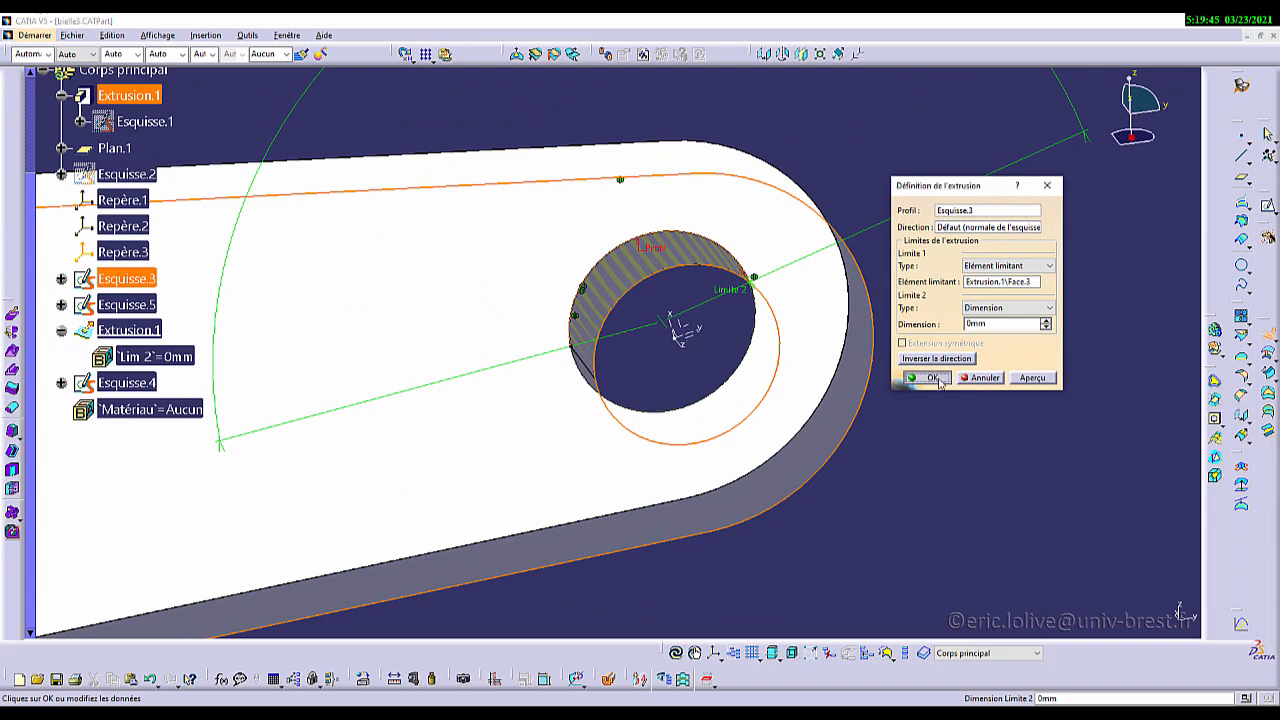
Step: Hide the arc sketch Esquisse.3
{"action": "middle_click_drag", "start_coordinate": [587, 297], "coordinate": [606, 371]}
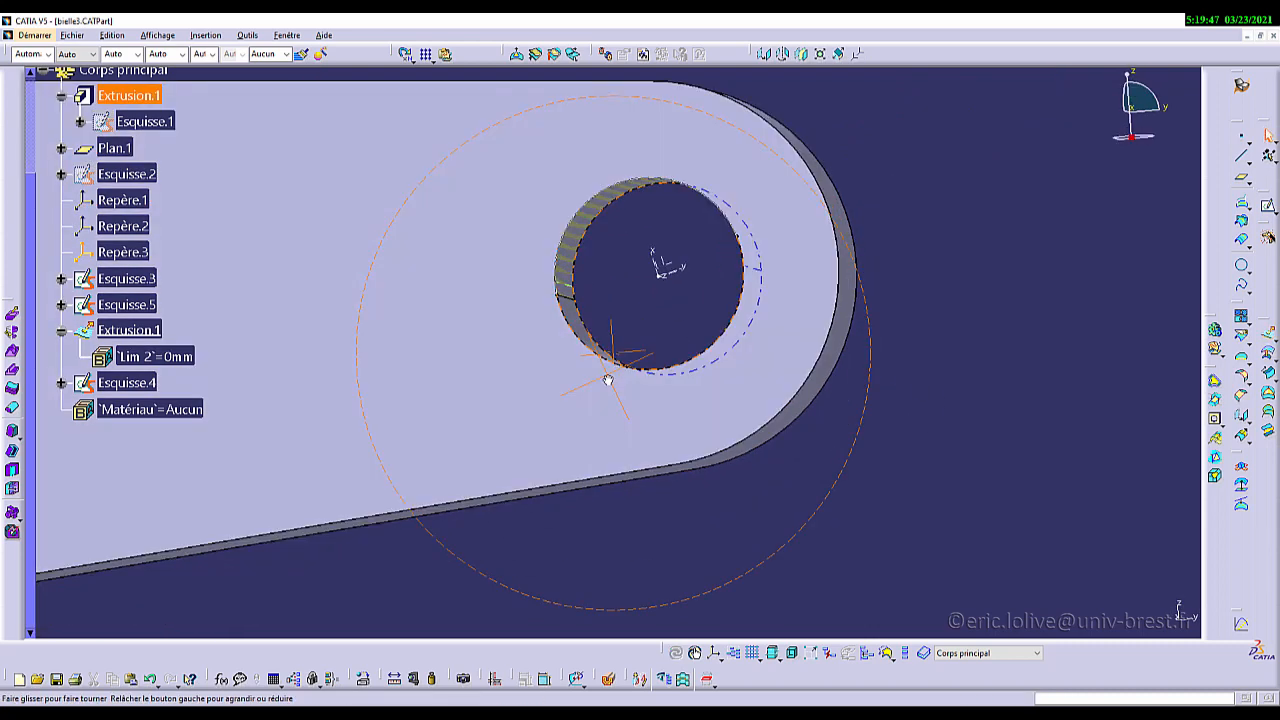
{"action": "left_click", "coordinate": [608, 200]}
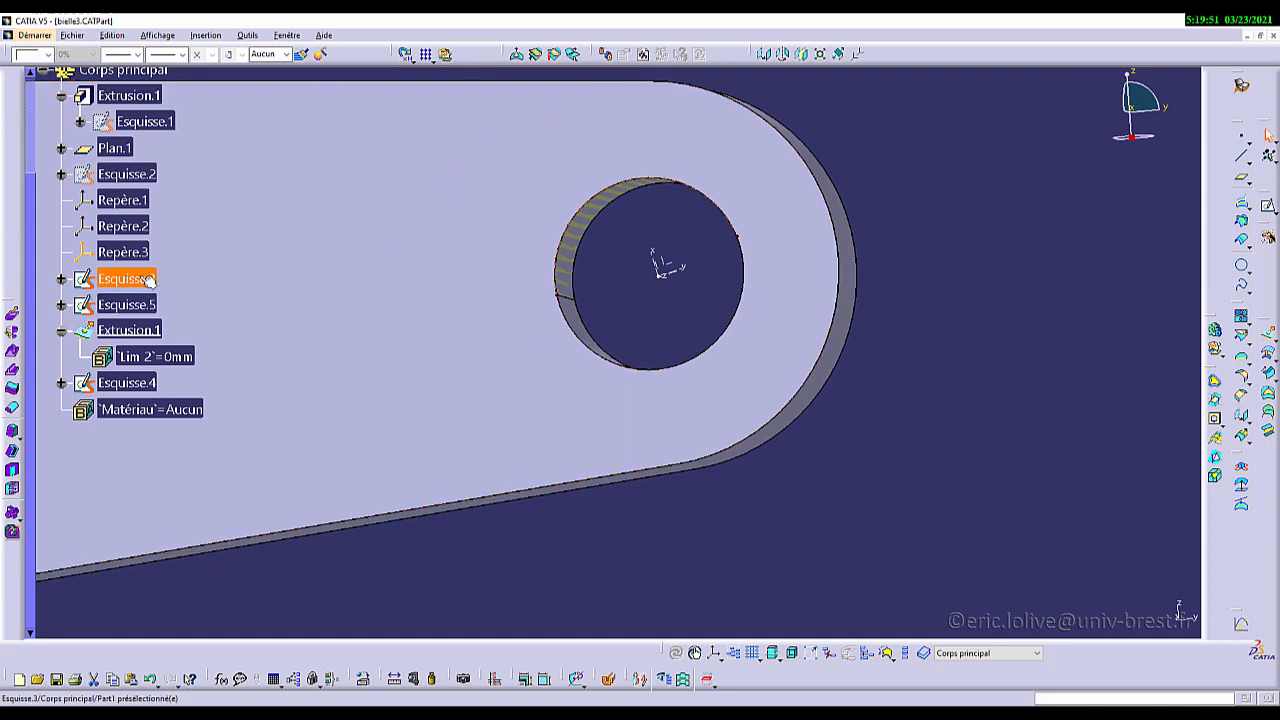
{"action": "left_click", "coordinate": [611, 275]}
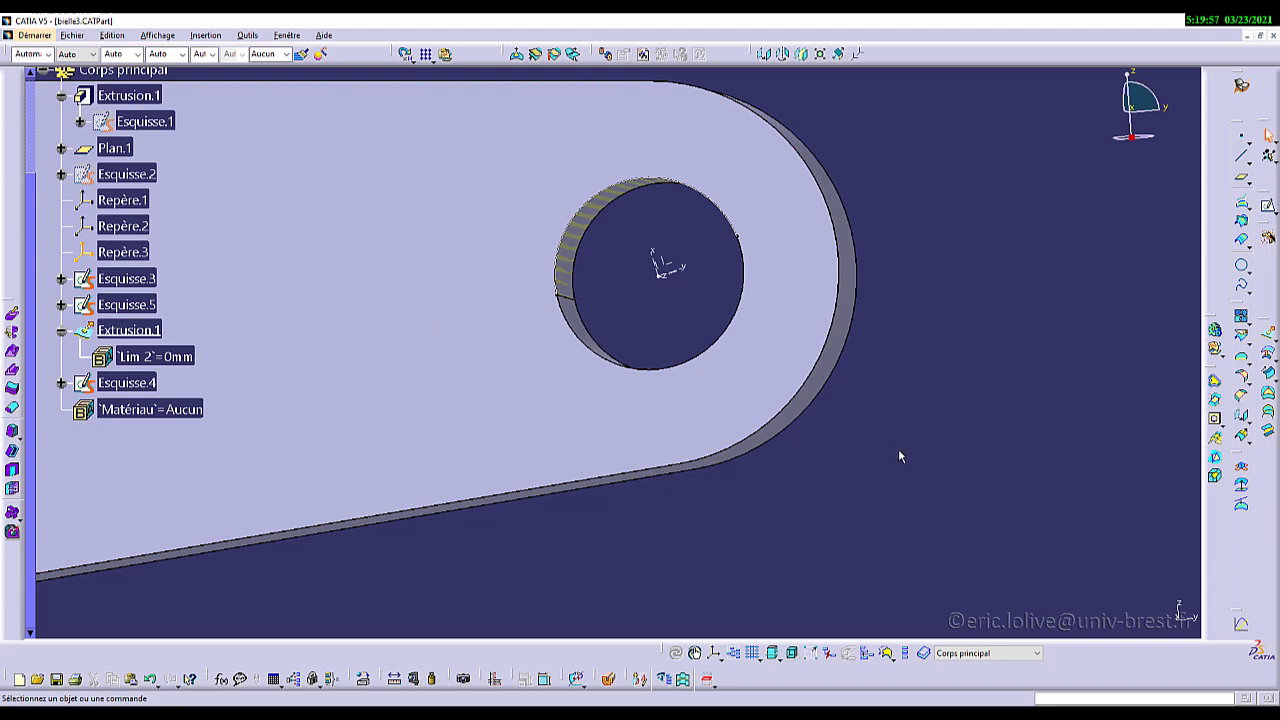
{"action": "left_click", "coordinate": [136, 286]}
{"action": "right_click", "coordinate": [134, 286]}
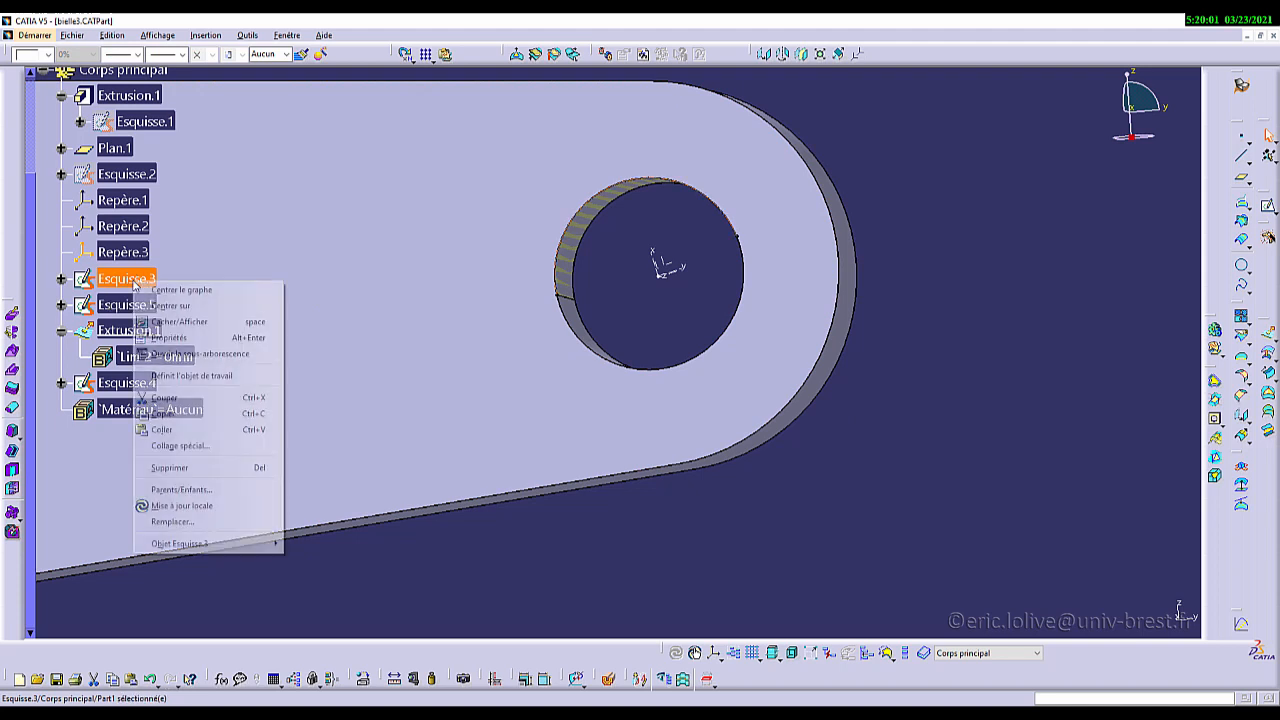
{"action": "left_click", "coordinate": [197, 328]}
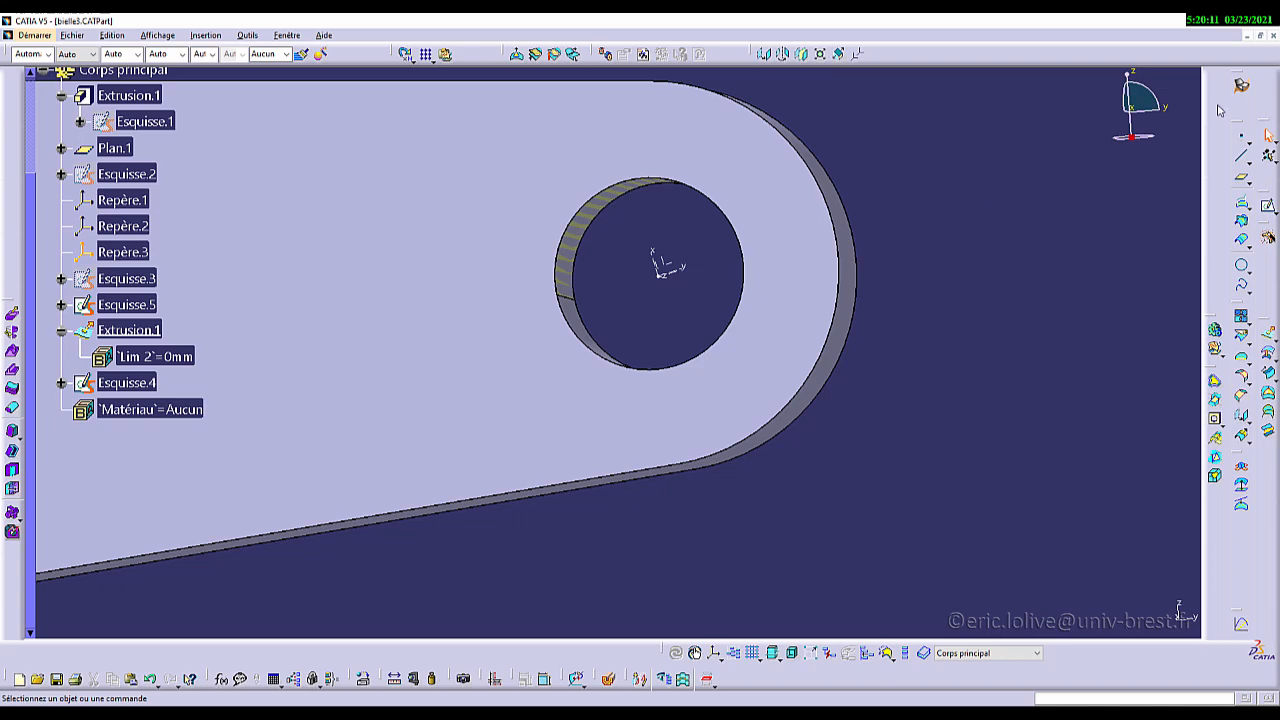
Step: Switch to the Part Design workbench and sew the extruded surface onto the lever body with geometry simplification on and automatic deviation
{"action": "left_click", "coordinate": [1245, 90]}
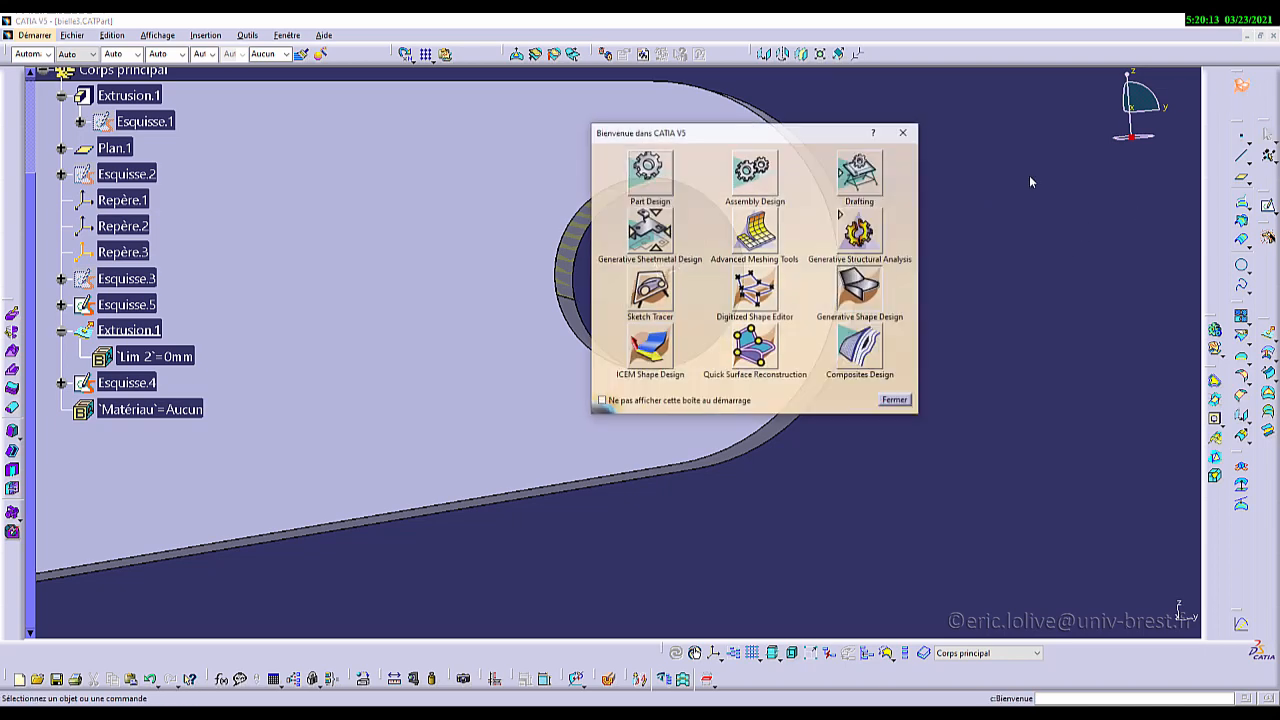
{"action": "left_click", "coordinate": [648, 172]}
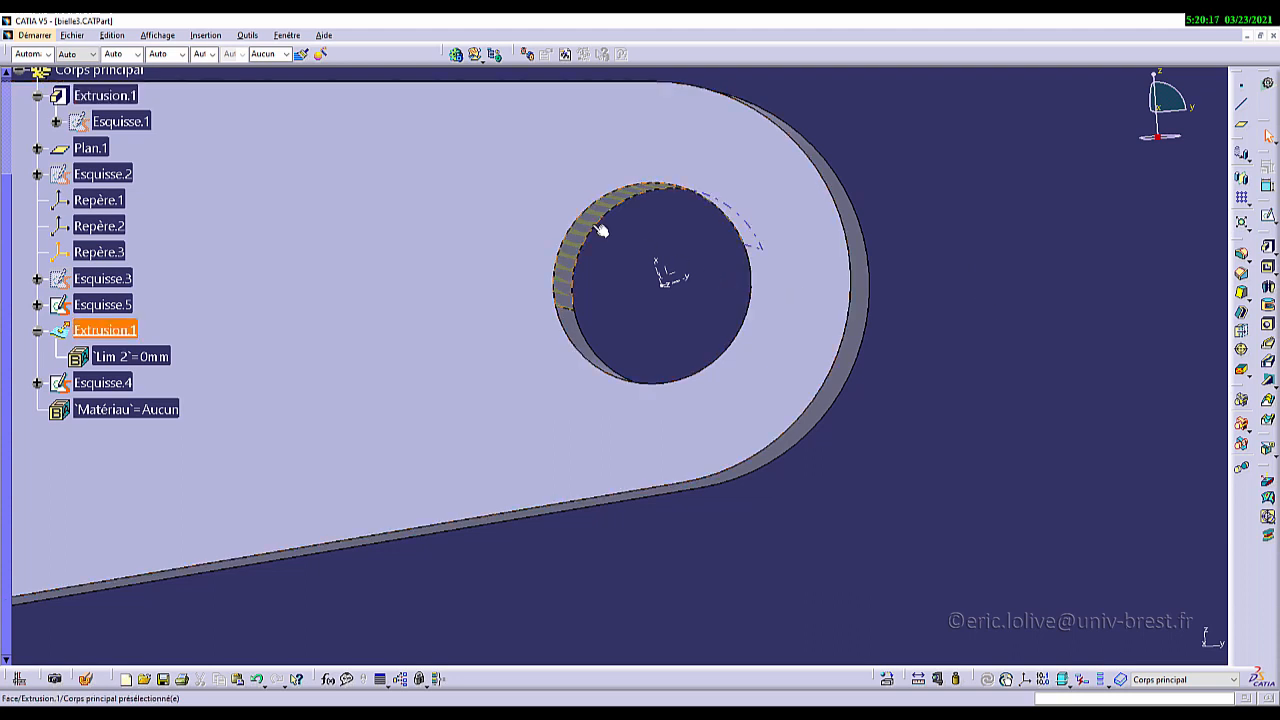
{"action": "left_click", "coordinate": [108, 335]}
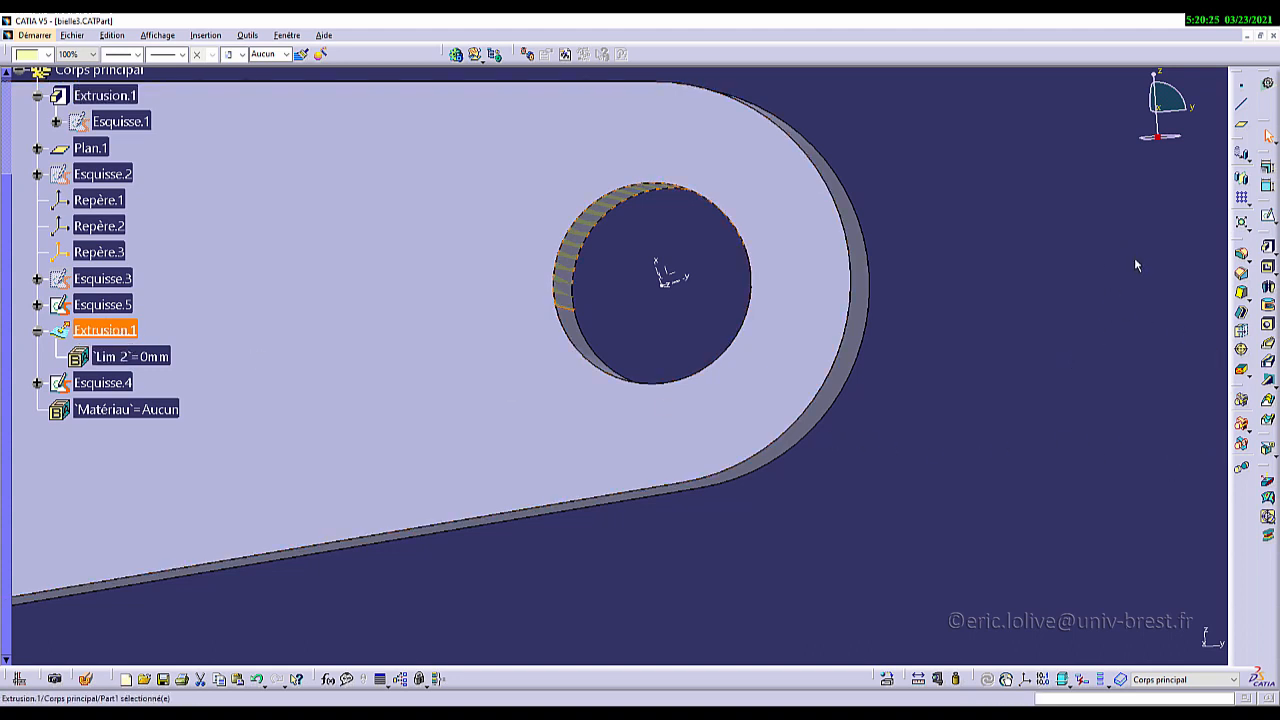
{"action": "left_click", "coordinate": [1274, 453]}
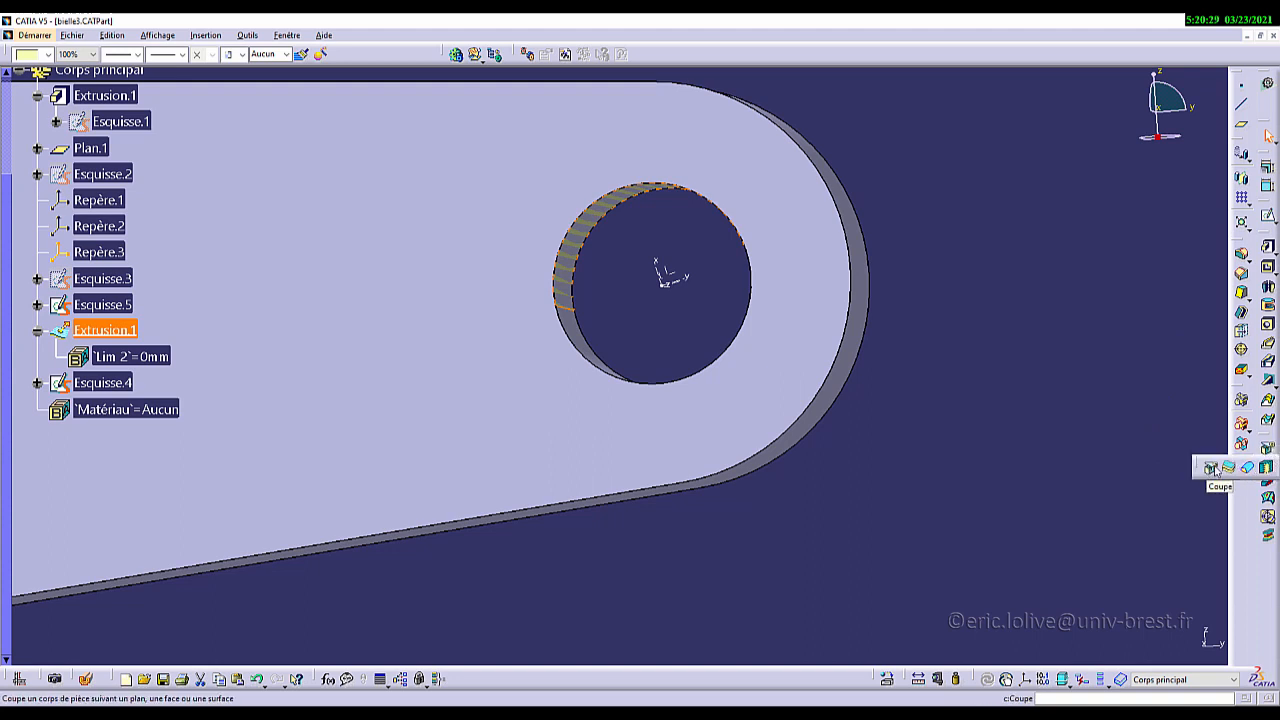
{"action": "left_click", "coordinate": [1267, 468]}
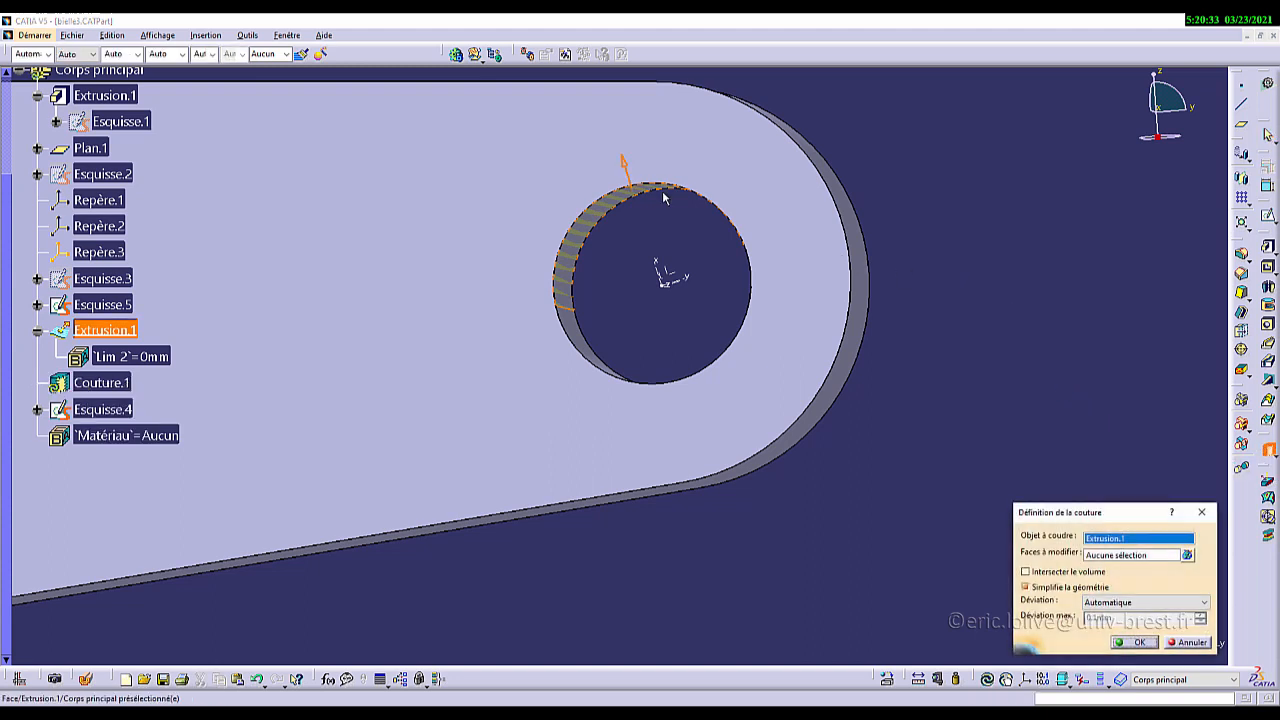
{"action": "left_click_drag", "start_coordinate": [1087, 519], "coordinate": [997, 255]}
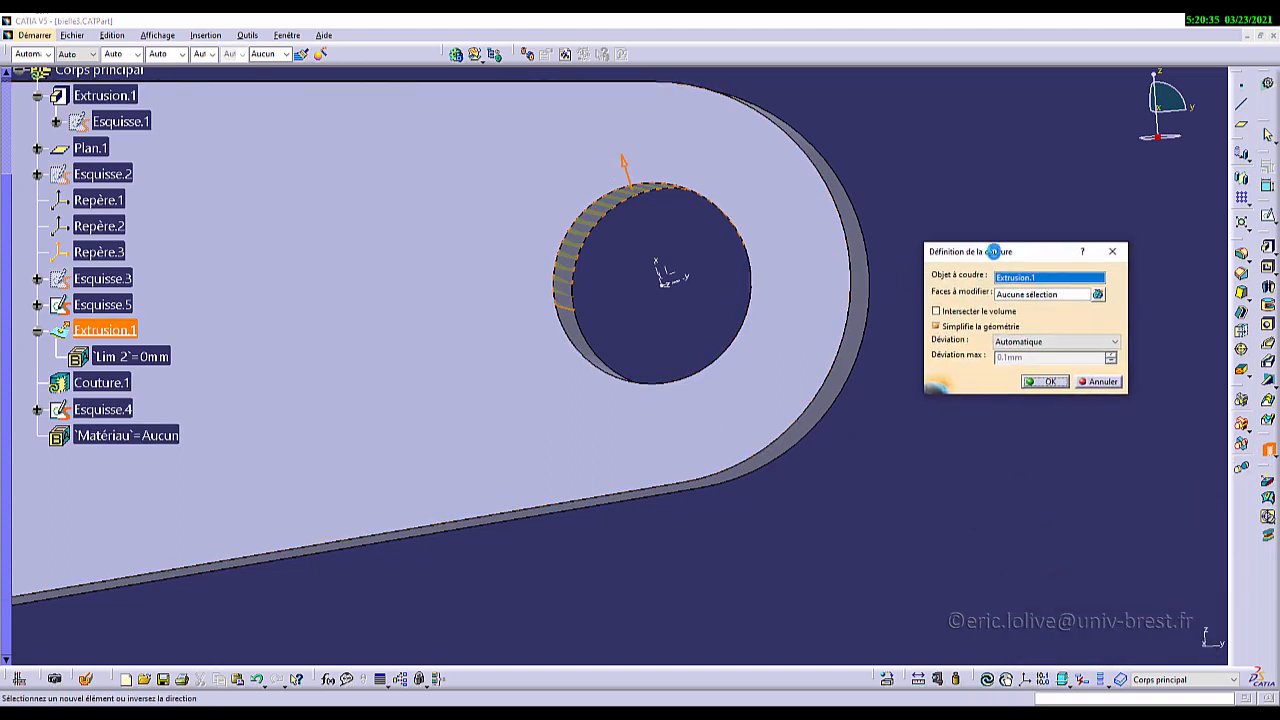
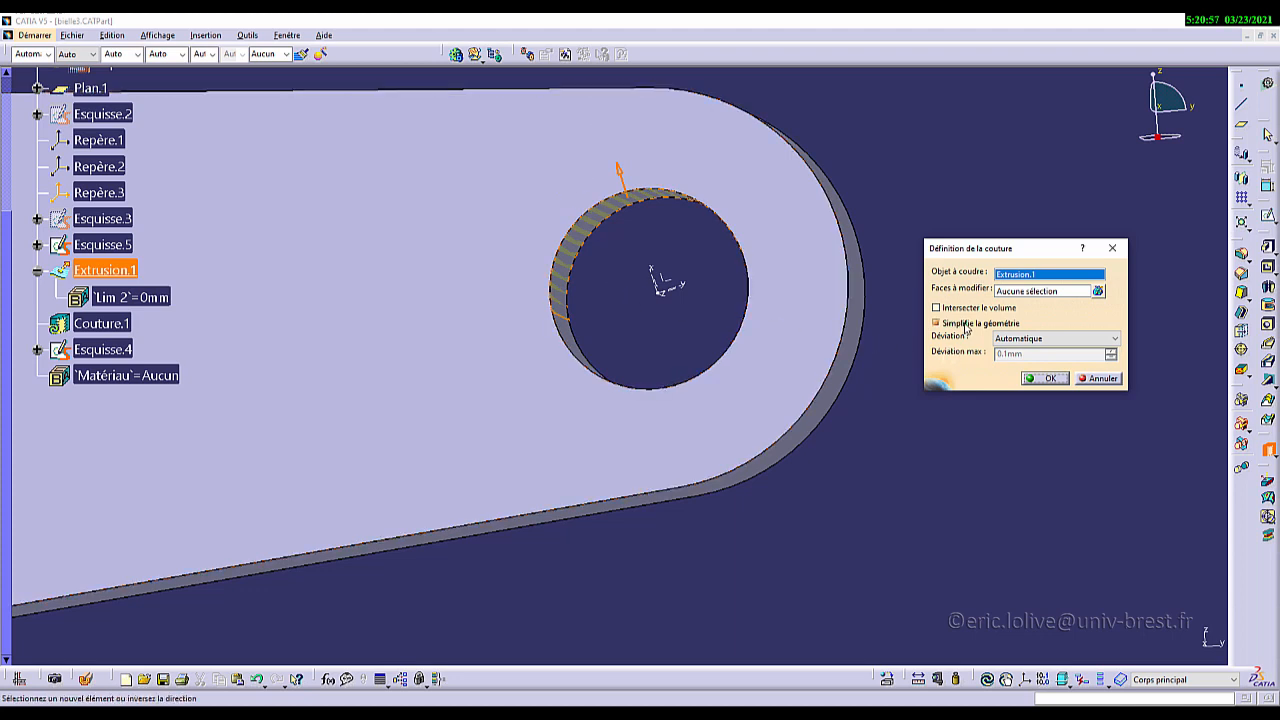
{"action": "left_click", "coordinate": [967, 328]}
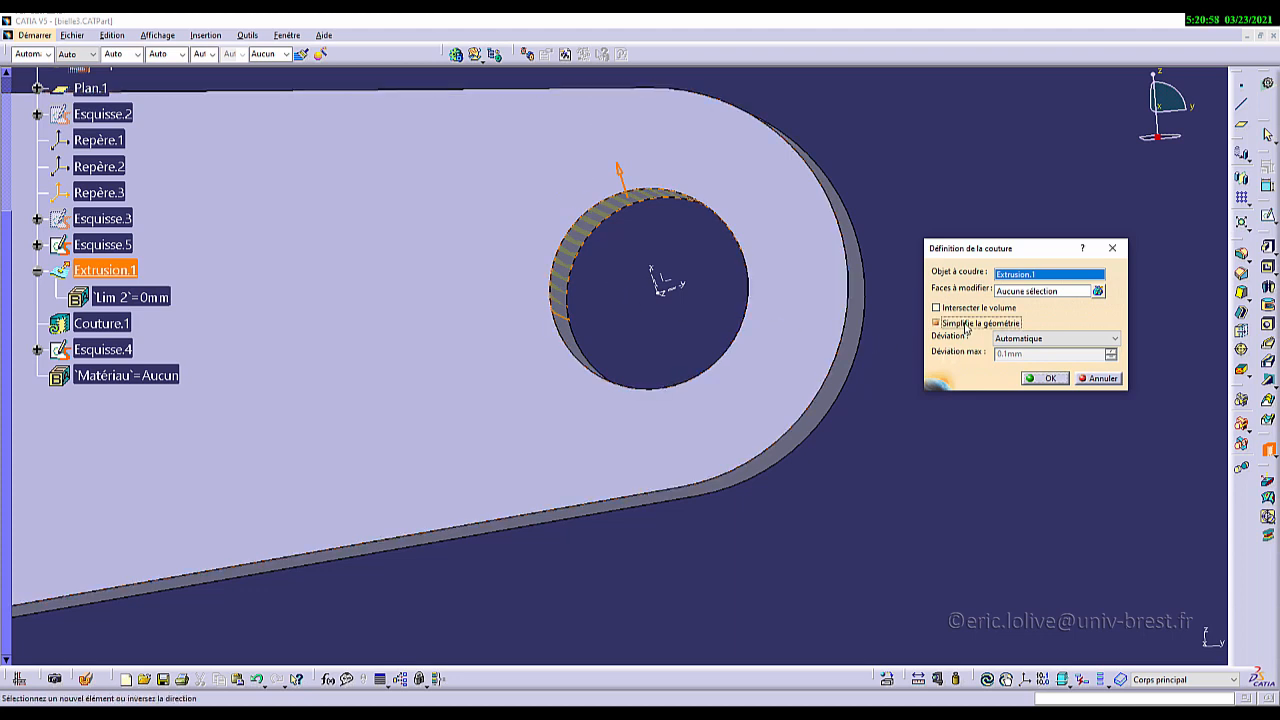
{"action": "left_click", "coordinate": [1044, 378]}
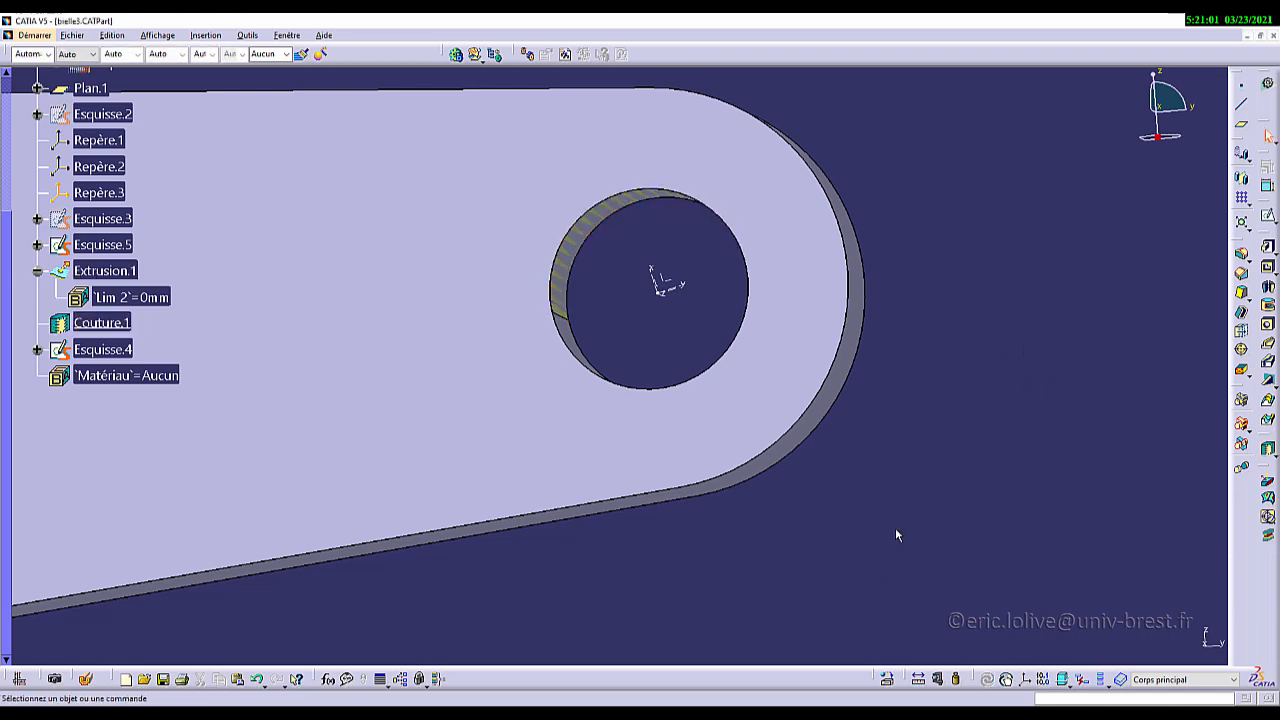
Step: Hide the extruded surface Extrusion.1 to examine the split face inside the rounded-end hole
{"action": "left_click", "coordinate": [1118, 520]}
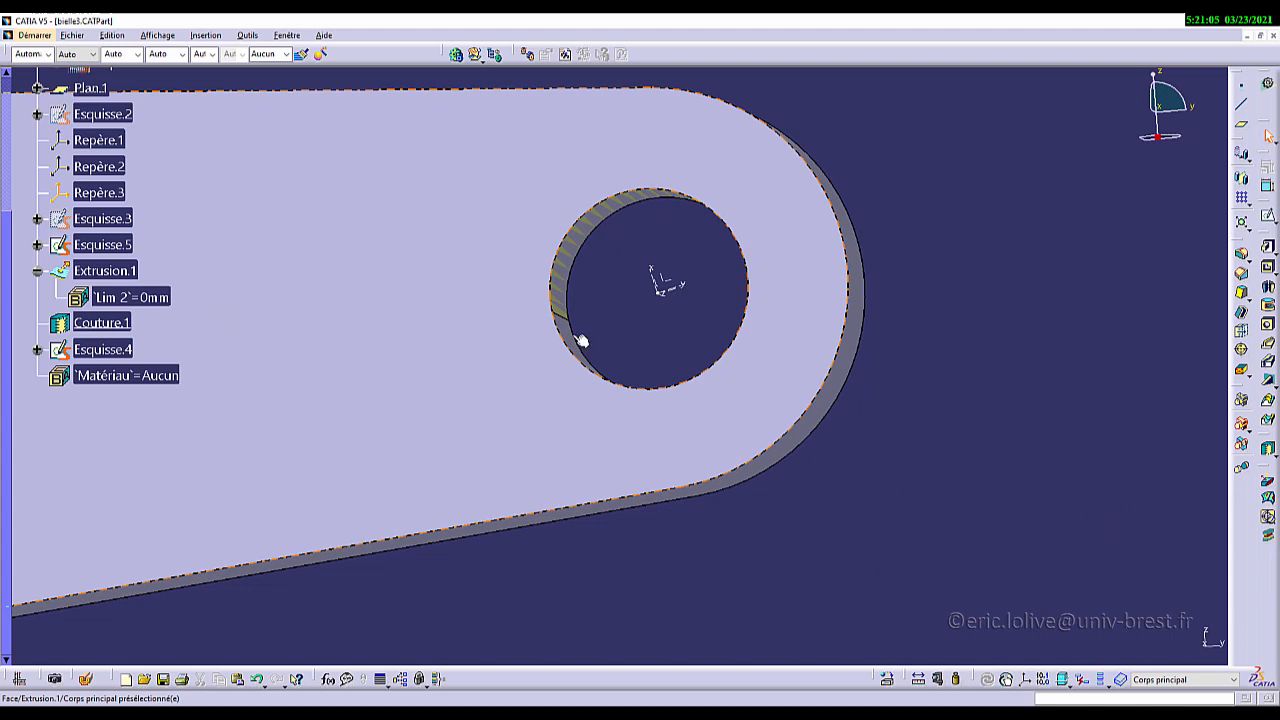
{"action": "right_click", "coordinate": [113, 275]}
{"action": "left_click", "coordinate": [163, 313]}
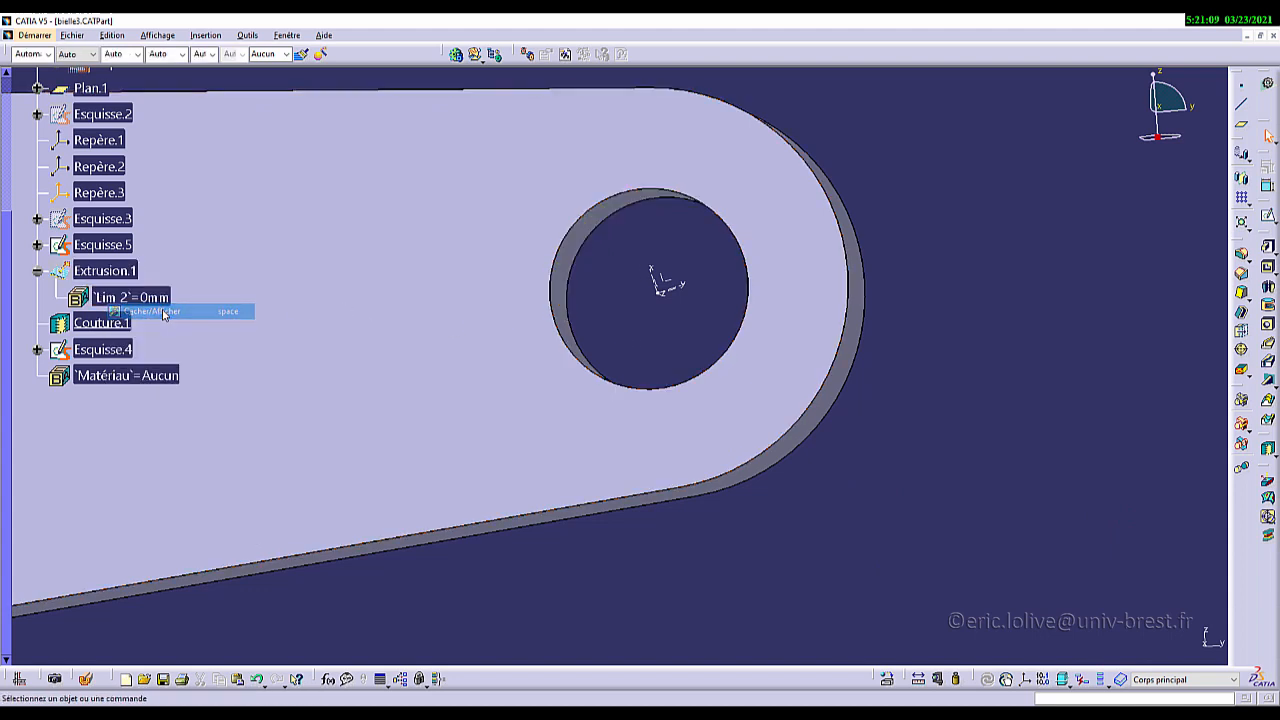
{"action": "middle_click_drag", "start_coordinate": [395, 335], "coordinate": [437, 338]}
{"action": "middle_click_drag", "start_coordinate": [918, 429], "coordinate": [849, 443]}
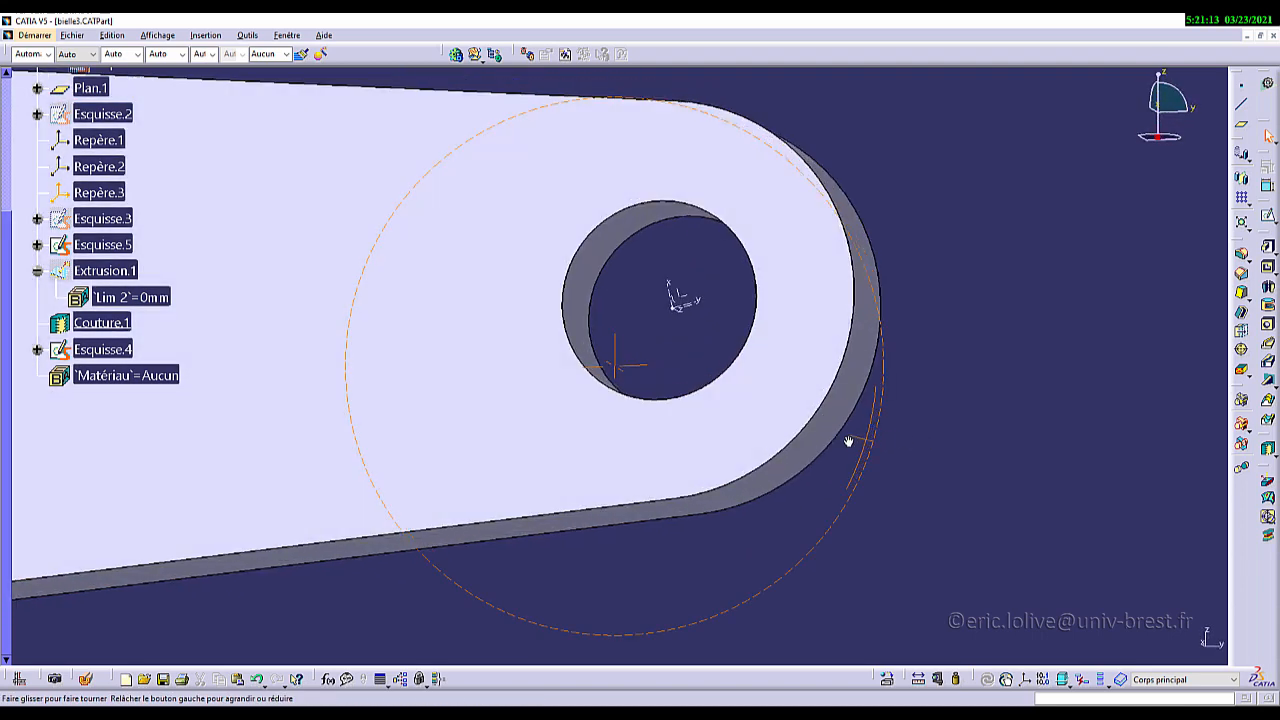
Step: Colour the sewn face Couture.1 in the rounded-end hole magenta
{"action": "left_click", "coordinate": [118, 328]}
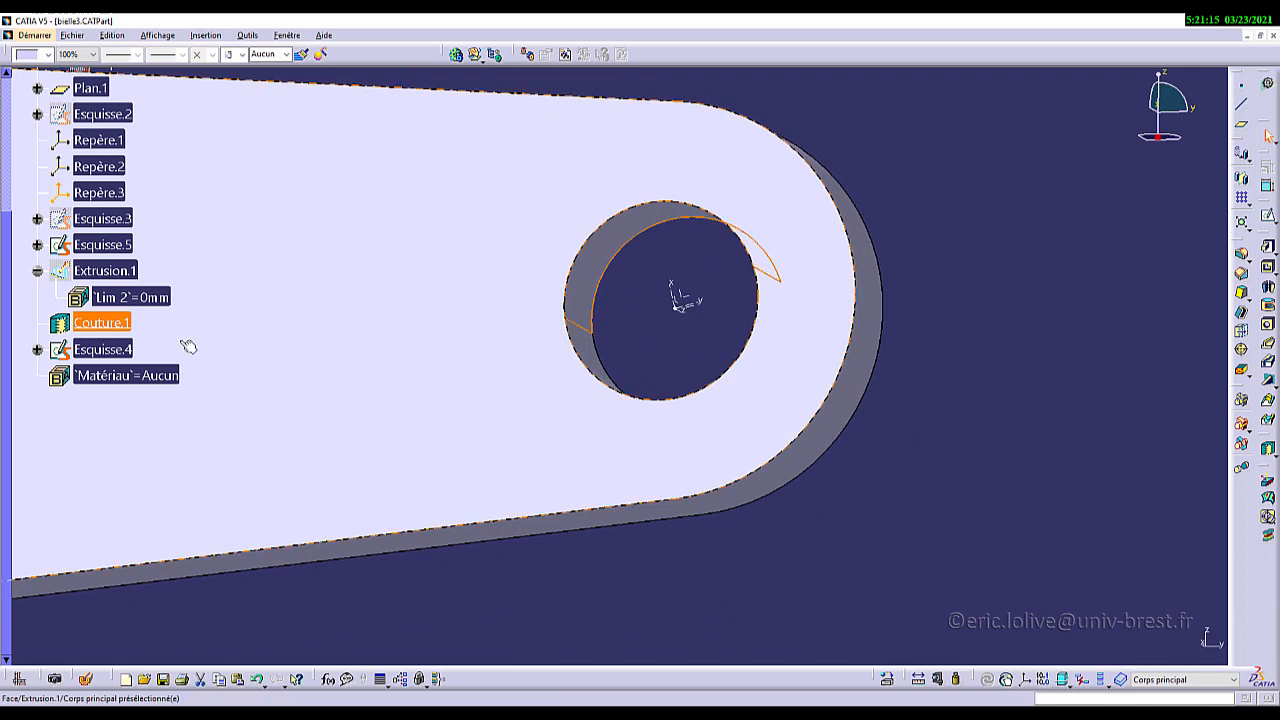
{"action": "left_click", "coordinate": [47, 54]}
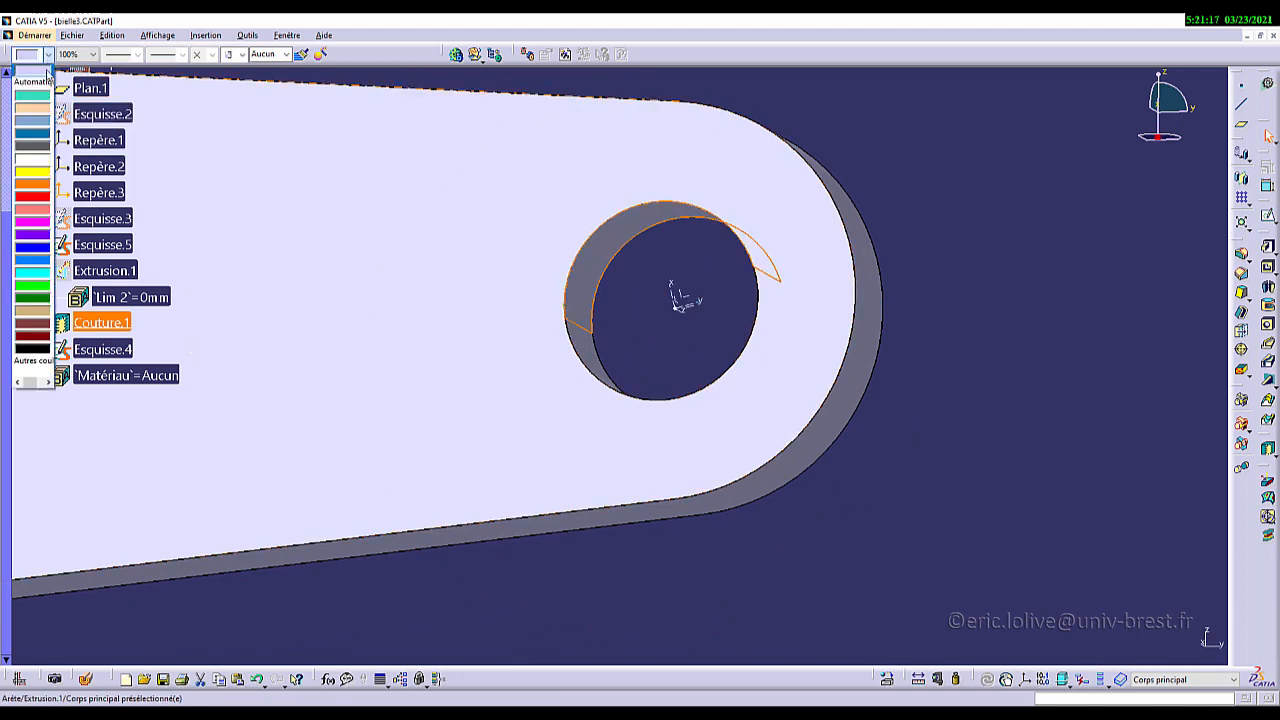
{"action": "left_click", "coordinate": [28, 226]}
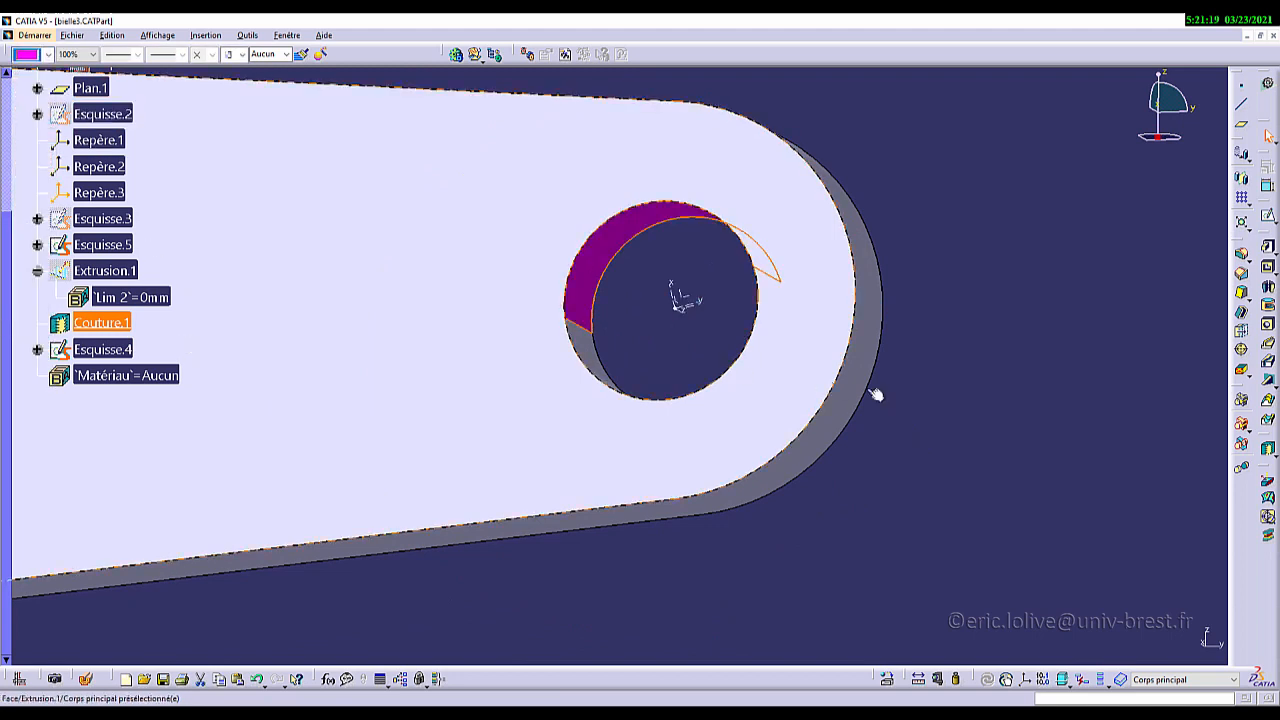
{"action": "left_click", "coordinate": [928, 406]}
Step: Edit Esquisse.5 and make its 170-degree arc coincident with the edge of the lever's middle hole
{"action": "middle_click_drag", "start_coordinate": [608, 350], "coordinate": [420, 428]}
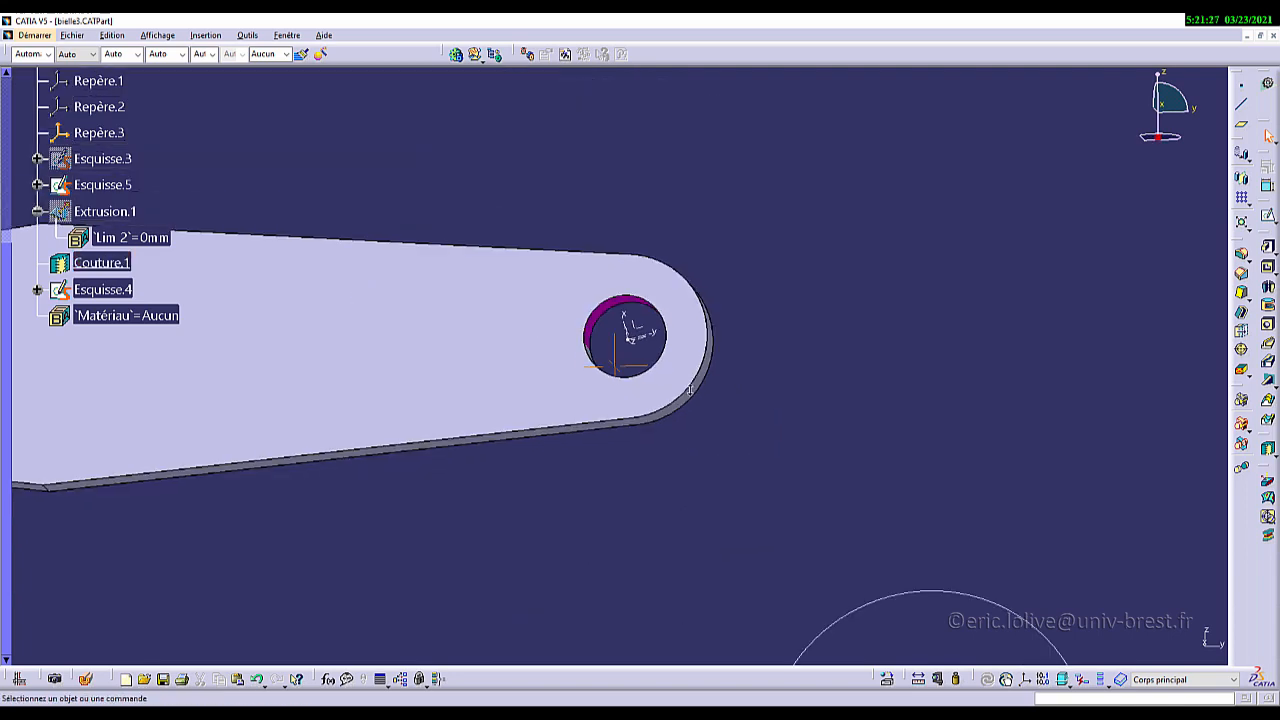
{"action": "middle_click_drag", "start_coordinate": [300, 424], "coordinate": [864, 288]}
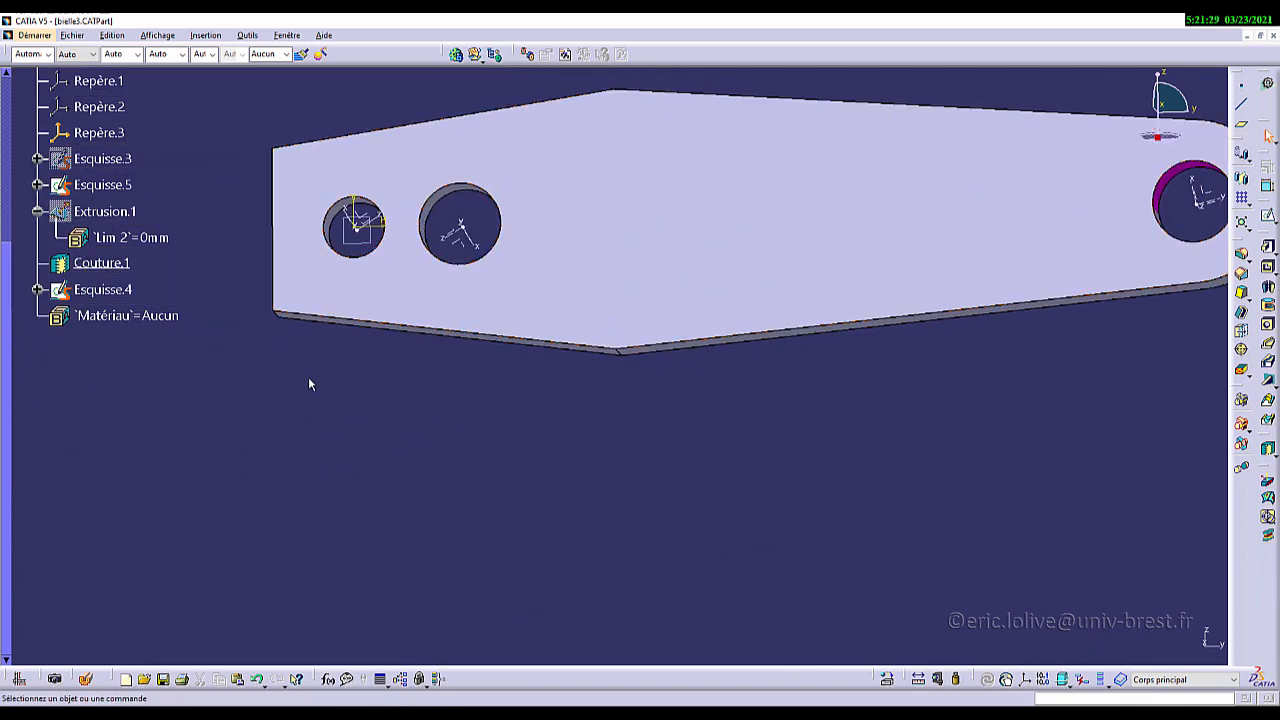
{"action": "scroll", "coordinate": [309, 379], "scroll_direction": "up", "scroll_amount": 2}
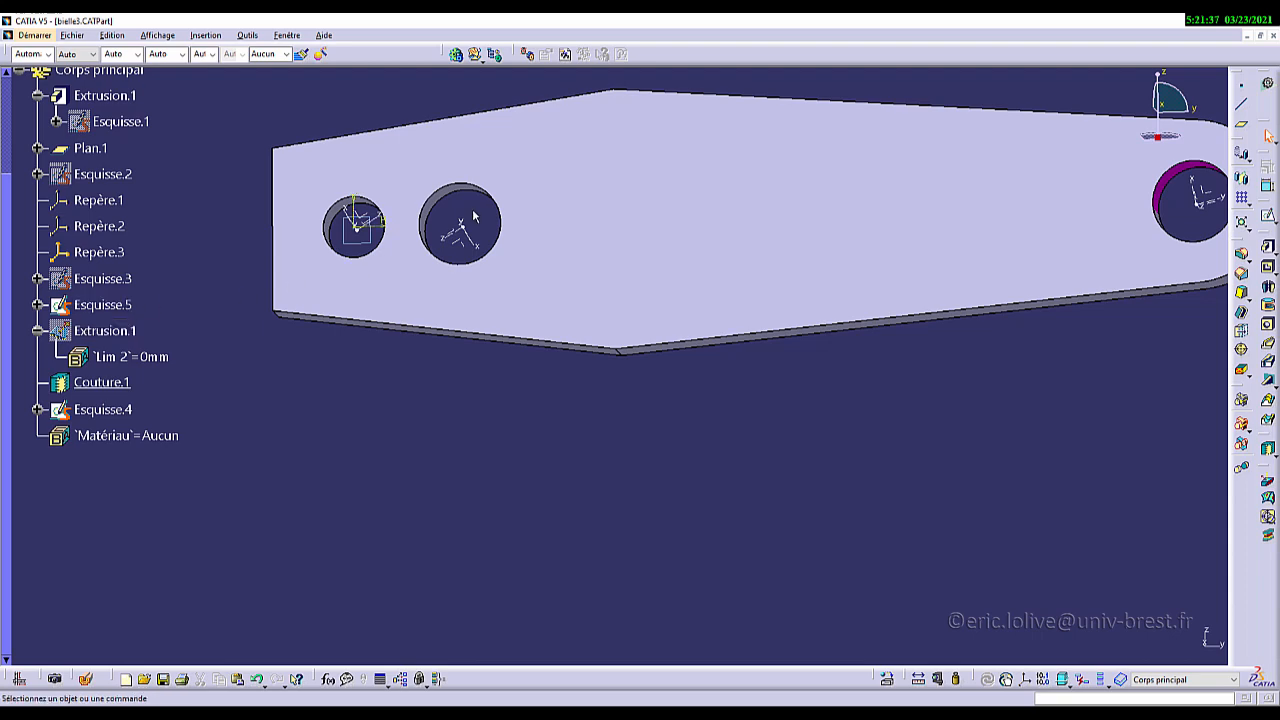
{"action": "double_click", "coordinate": [122, 309]}
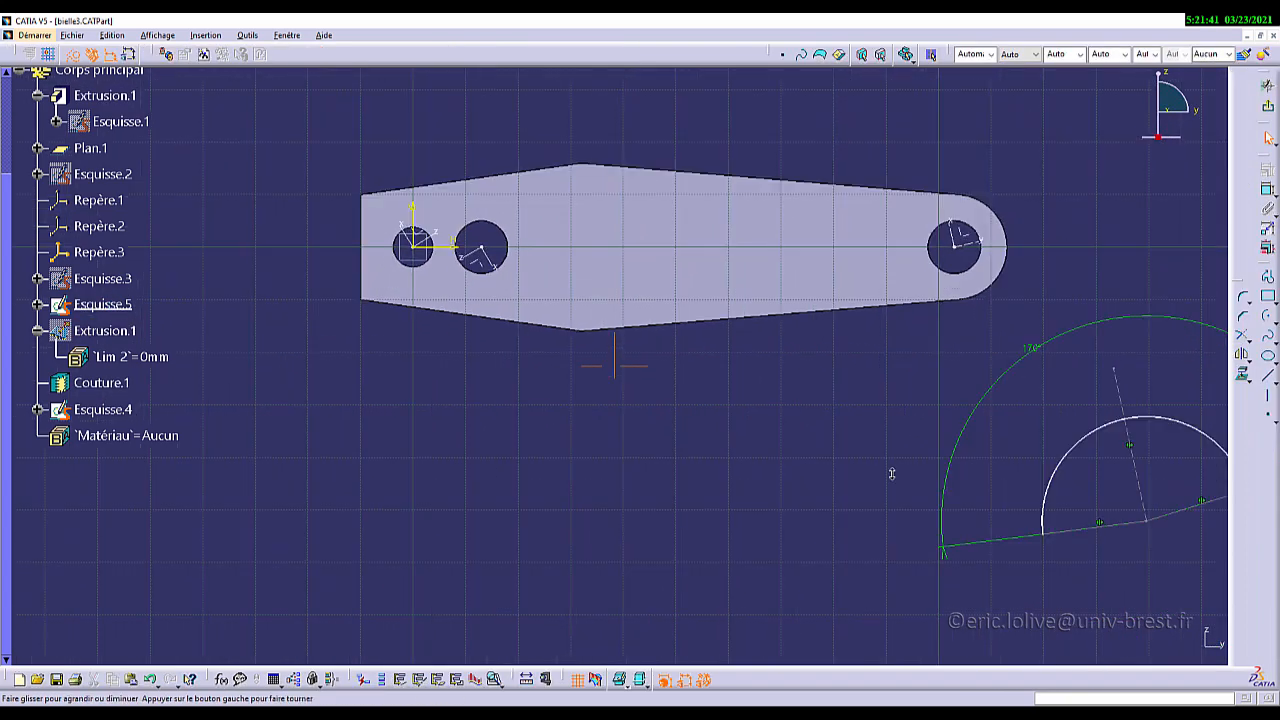
{"action": "middle_click_drag", "start_coordinate": [892, 474], "coordinate": [746, 437]}
{"action": "left_click", "coordinate": [1268, 191]}
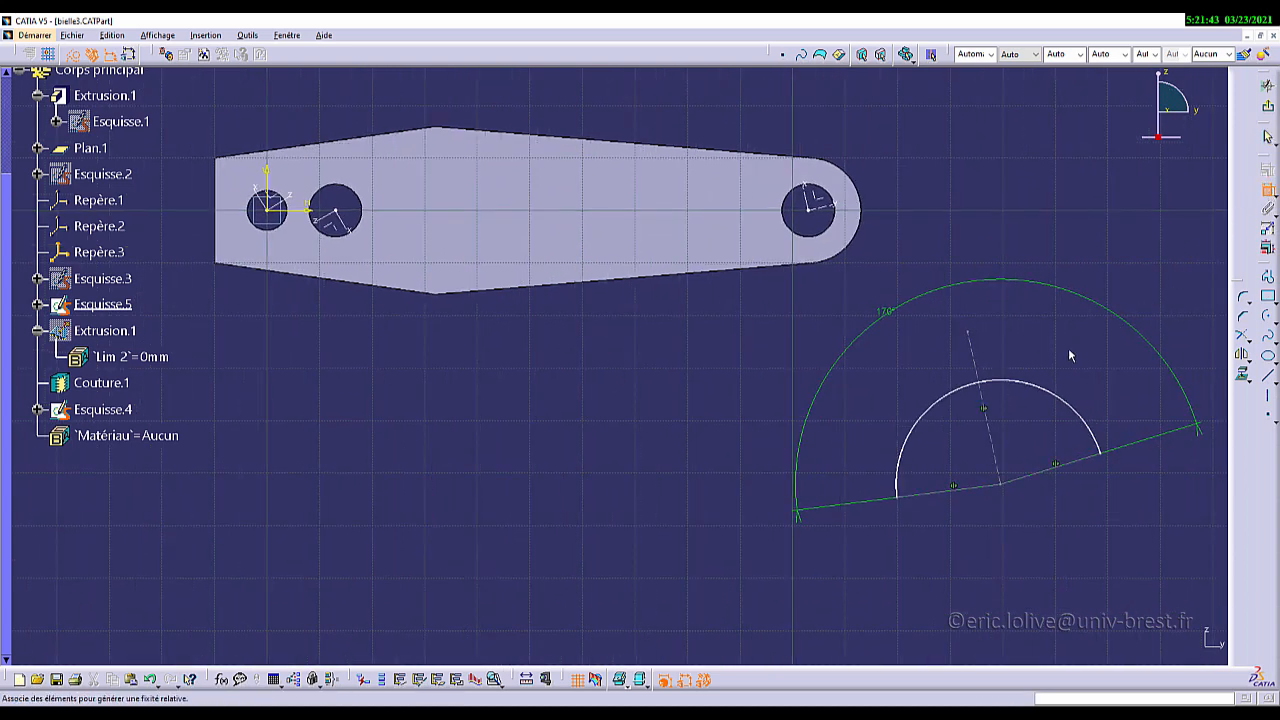
{"action": "left_click", "coordinate": [962, 393]}
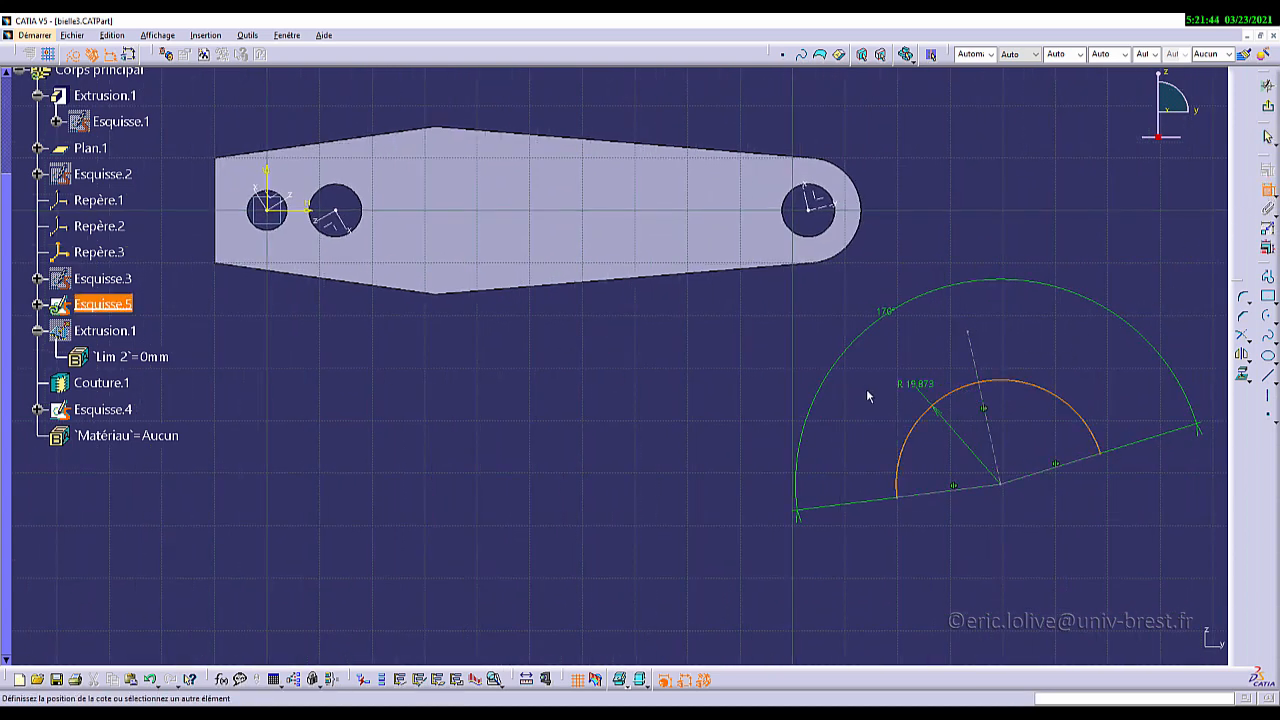
{"action": "left_click", "coordinate": [340, 188]}
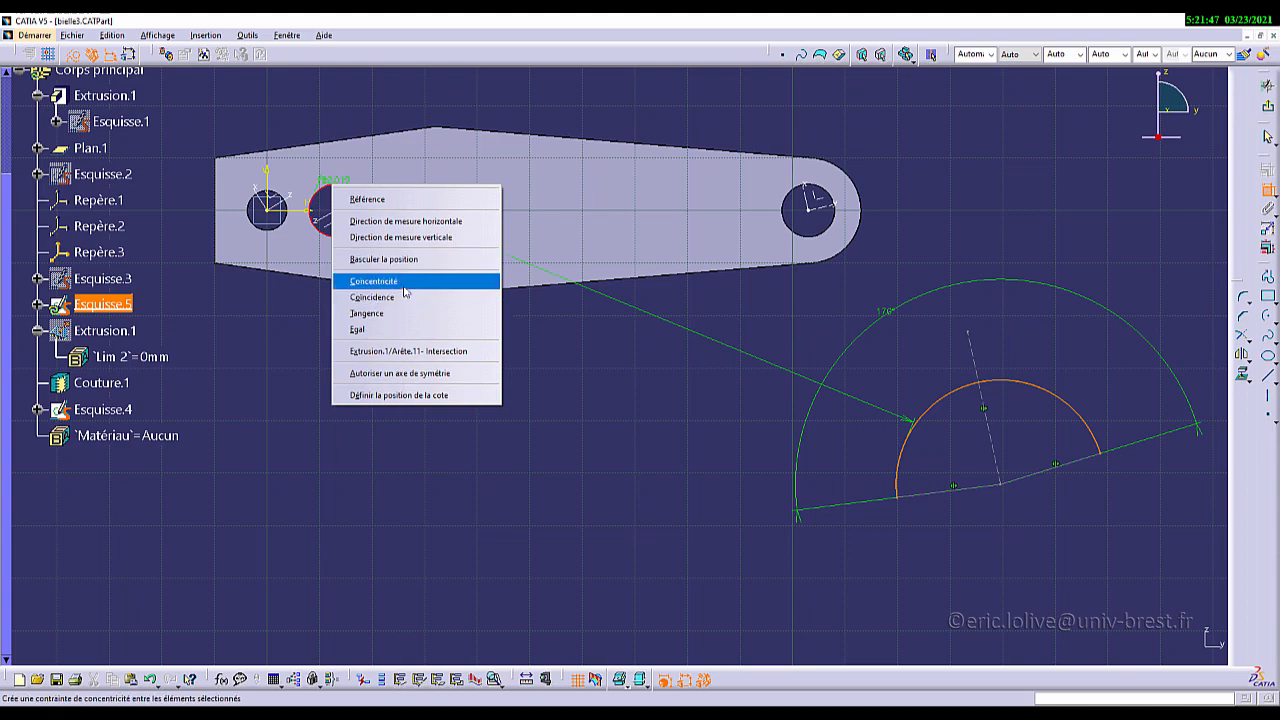
{"action": "left_click", "coordinate": [398, 297]}
Step: Swing the arc and its dashed centre line around the middle hole so they face the lever's lower edge
{"action": "middle_click", "coordinate": [396, 376]}
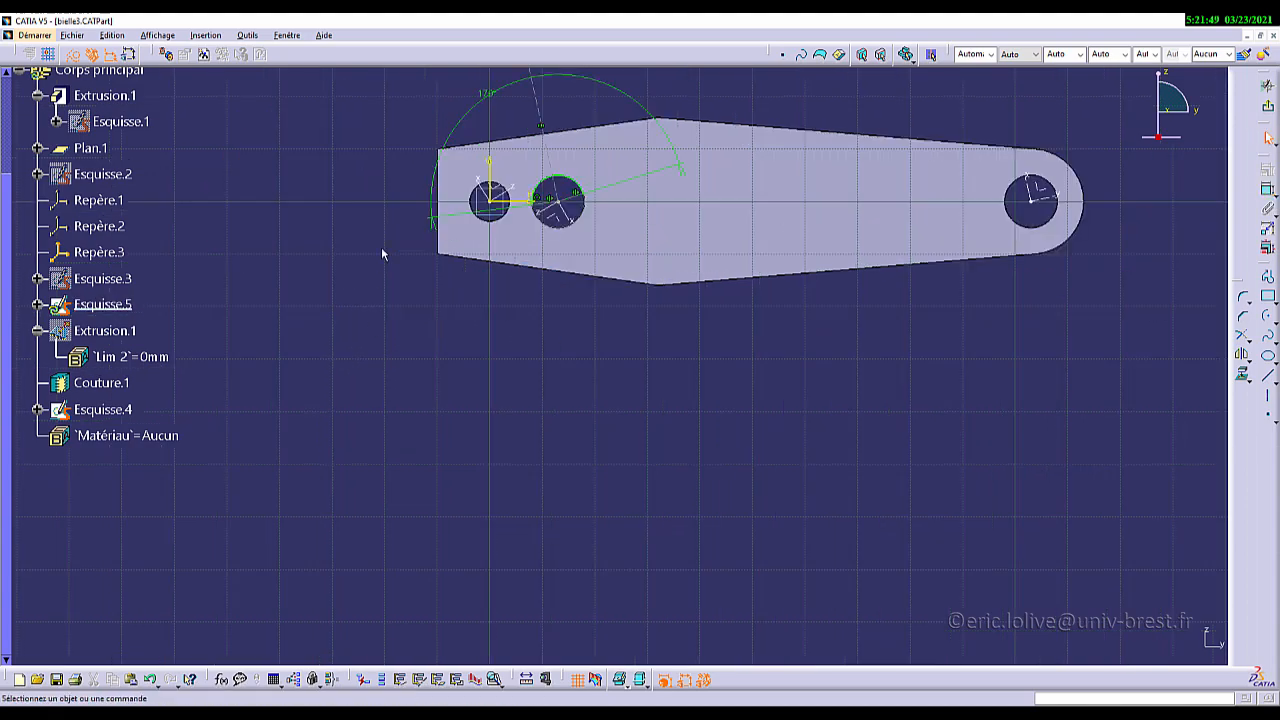
{"action": "middle_click_drag", "start_coordinate": [600, 338], "coordinate": [530, 456]}
{"action": "left_click_drag", "start_coordinate": [464, 173], "coordinate": [577, 401]}
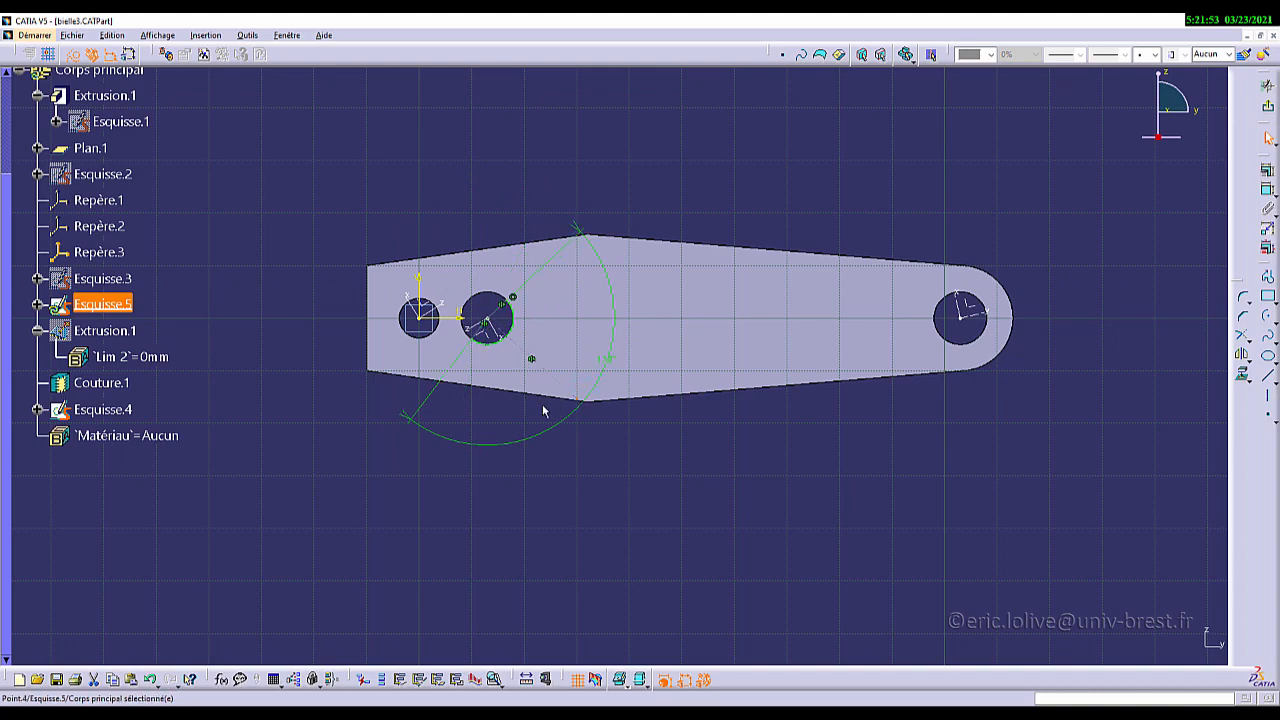
Step: Make the arc's dashed centre line coincident with the x axis of the middle hole's axis system and exit the sketch
{"action": "mouse_move", "coordinate": [517, 406]}
{"action": "middle_mouse_down", "text": "ctrl"}
{"action": "mouse_move", "coordinate": [529, 286]}
{"action": "mouse_move", "coordinate": [794, 343]}
{"action": "middle_mouse_up", "text": "ctrl"}
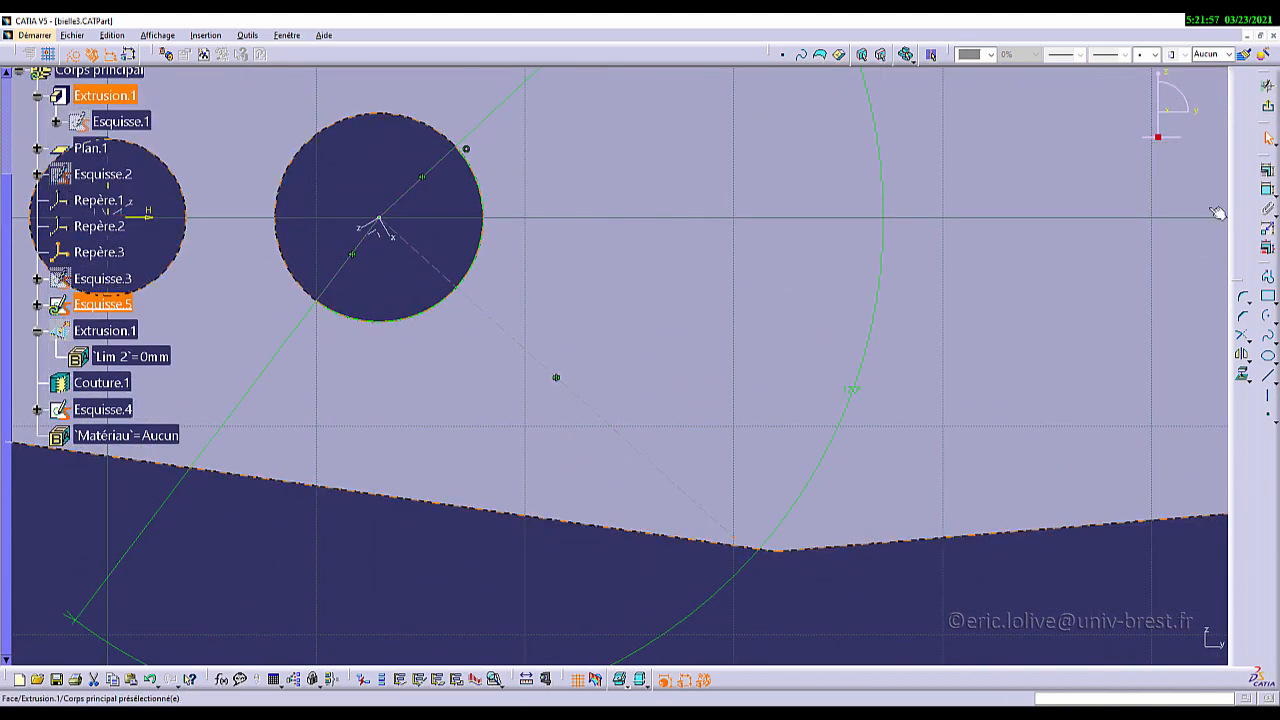
{"action": "left_click", "coordinate": [397, 240]}
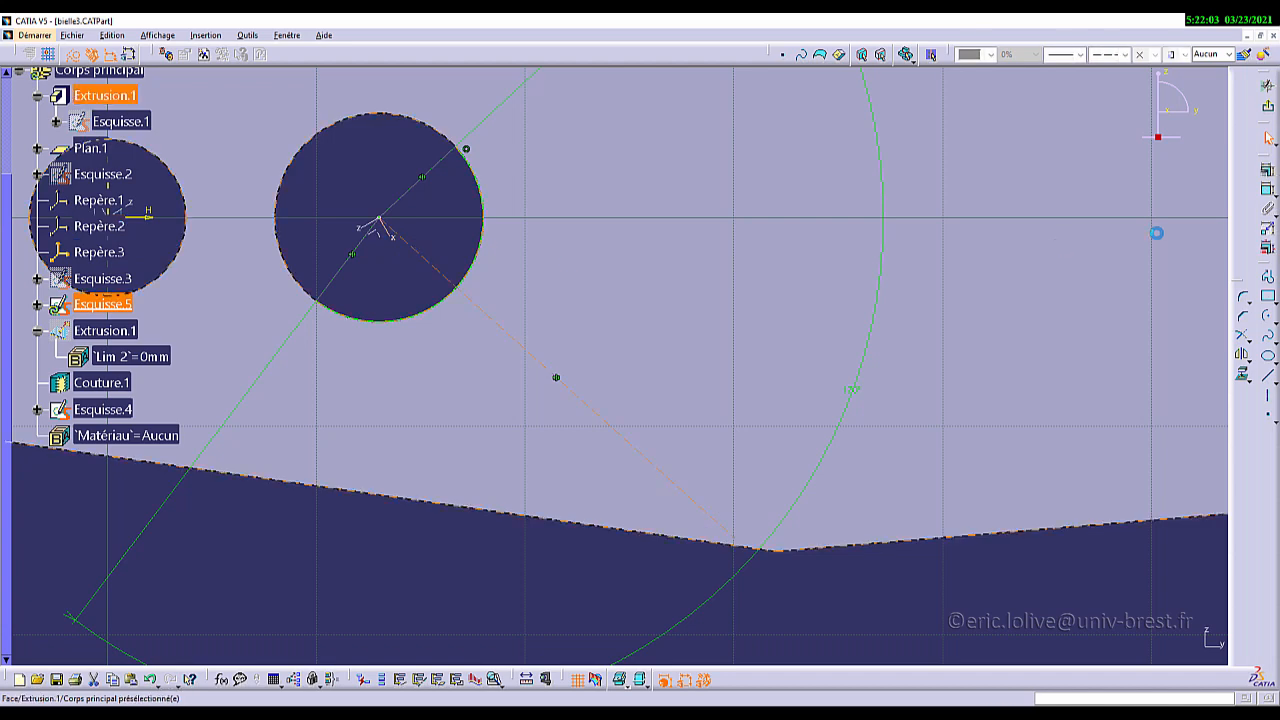
{"action": "left_click", "coordinate": [1268, 189]}
{"action": "left_click", "coordinate": [430, 264]}
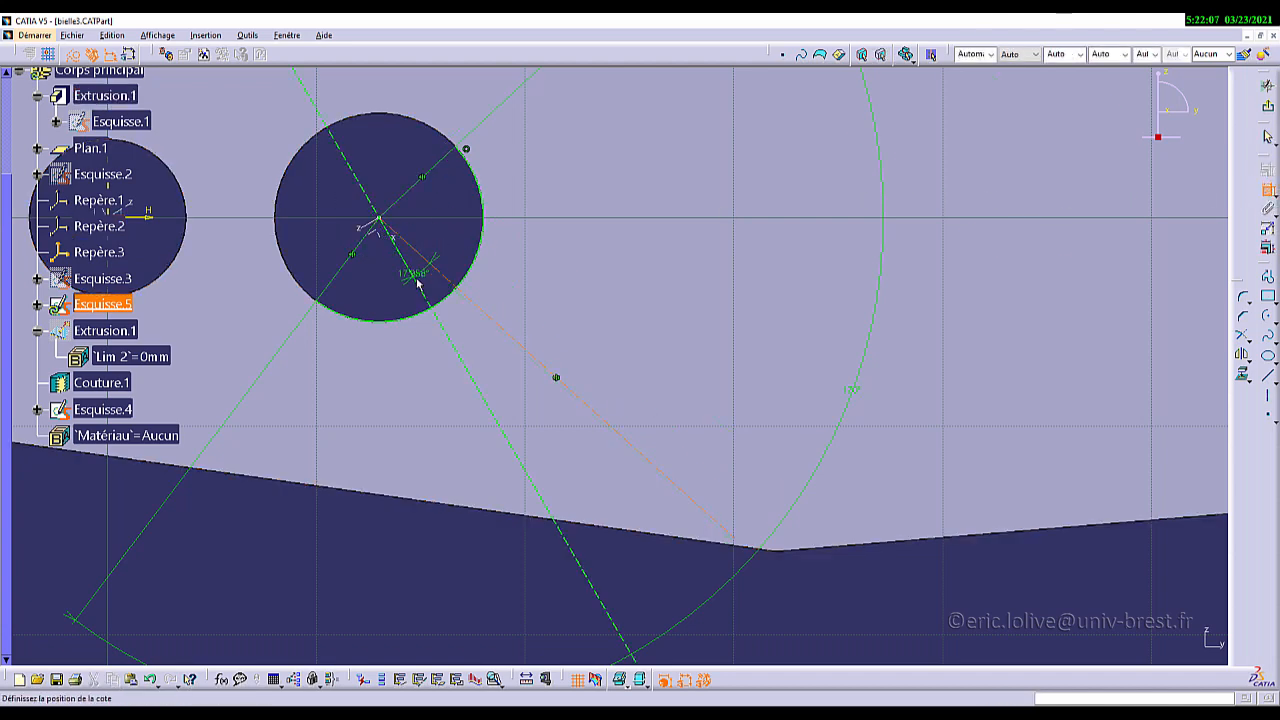
{"action": "right_click", "coordinate": [428, 284]}
{"action": "left_click", "coordinate": [488, 364]}
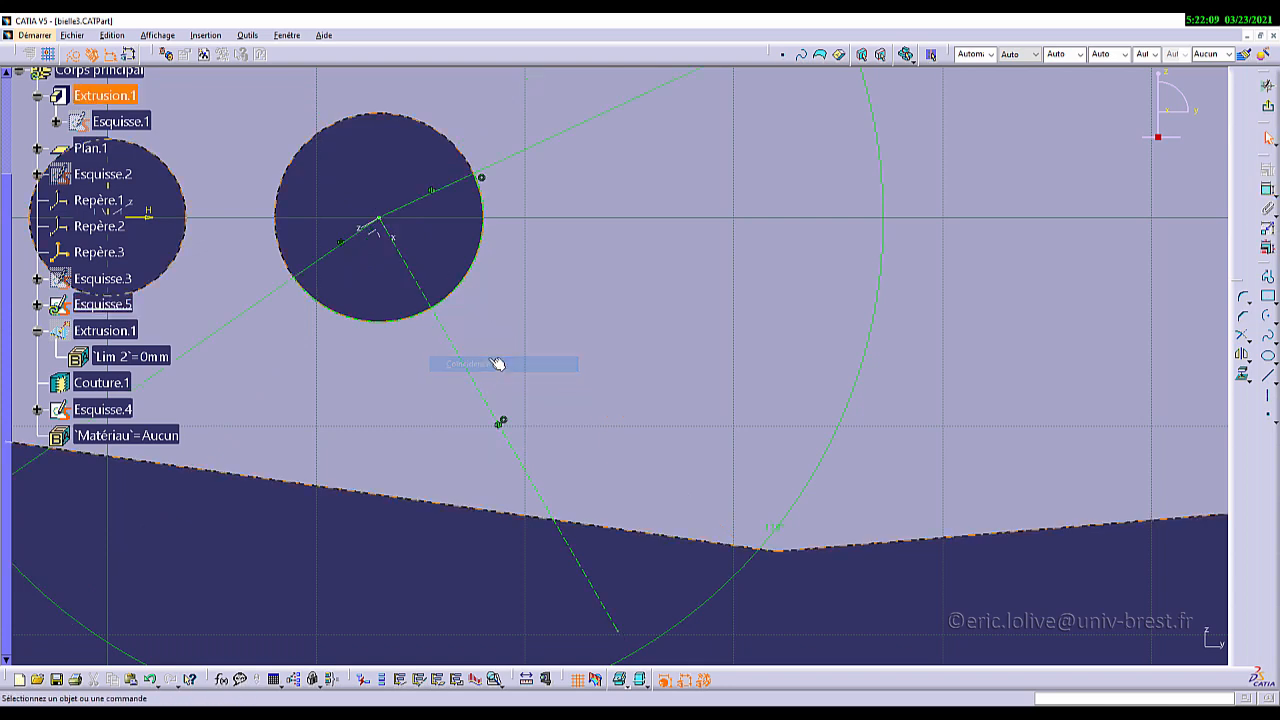
{"action": "scroll", "coordinate": [528, 366], "scroll_direction": "down", "scroll_amount": 3}
{"action": "left_click", "coordinate": [1266, 140]}
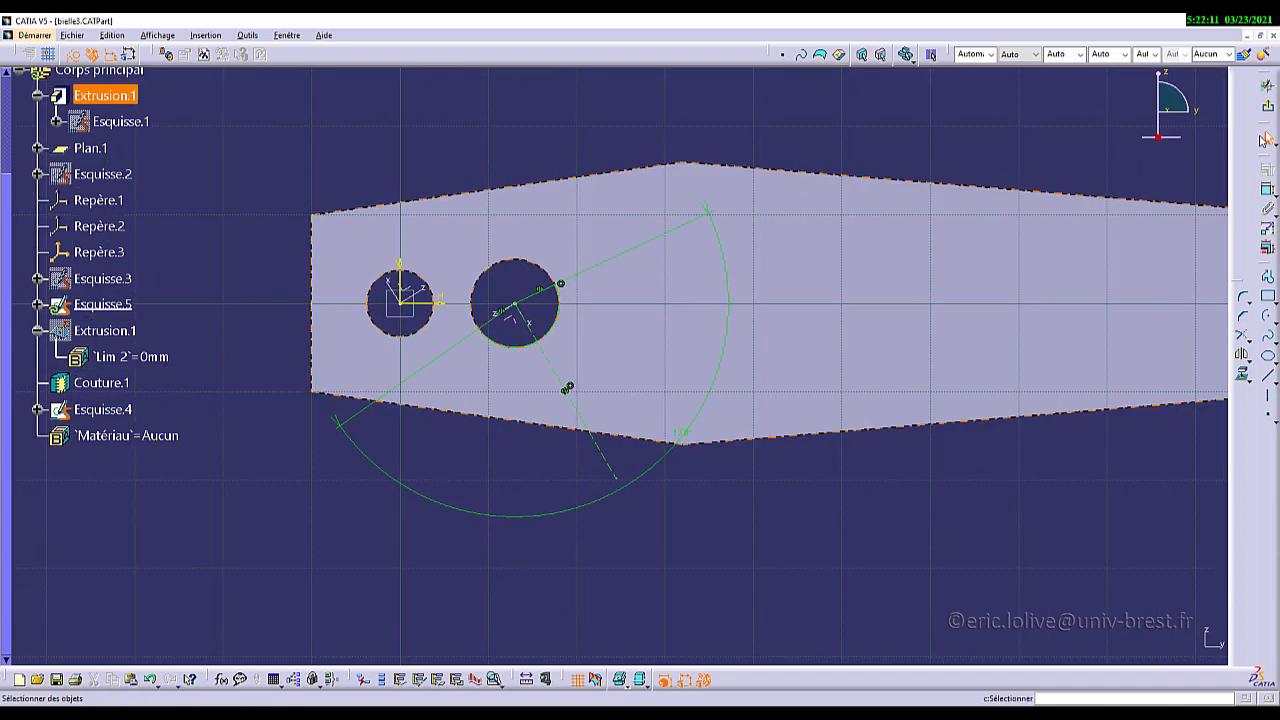
{"action": "left_click", "coordinate": [1268, 108]}
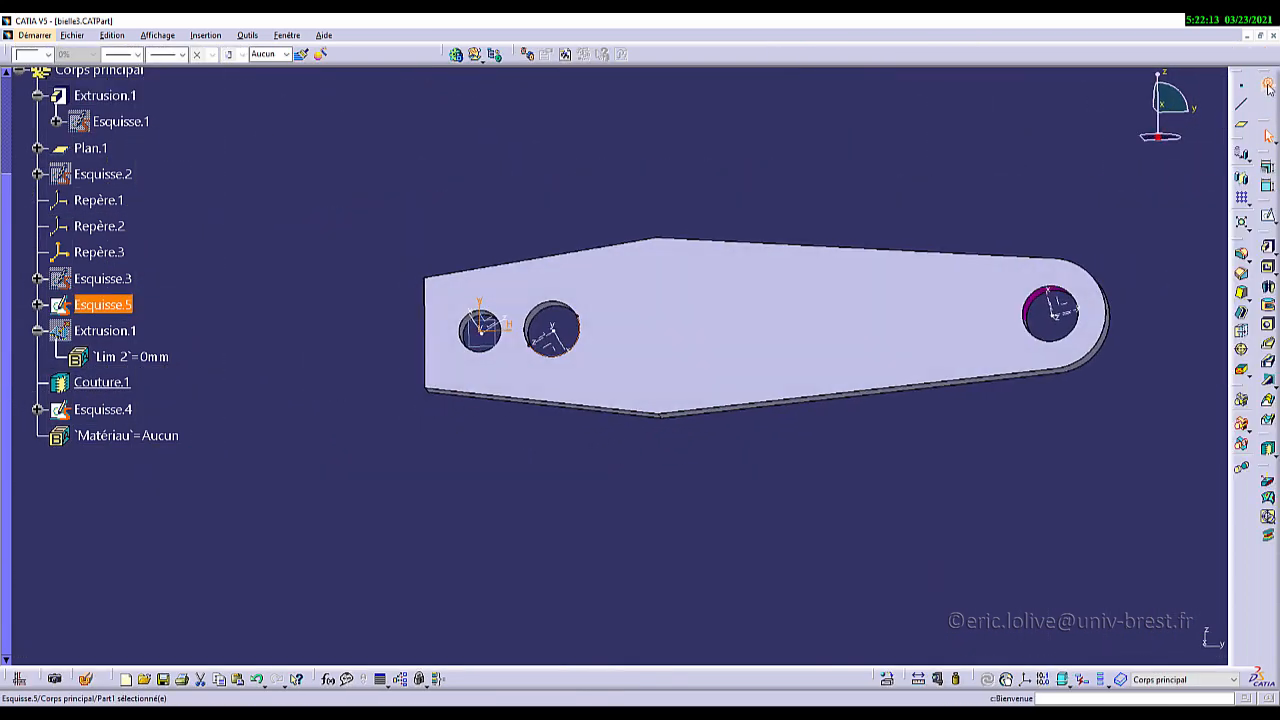
Step: Switch to the surface design workbench and extrude Esquisse.5 as a surface, using the lever's opposite face as limit 1's limiting element
{"action": "left_click", "coordinate": [1269, 88]}
{"action": "left_click", "coordinate": [868, 292]}
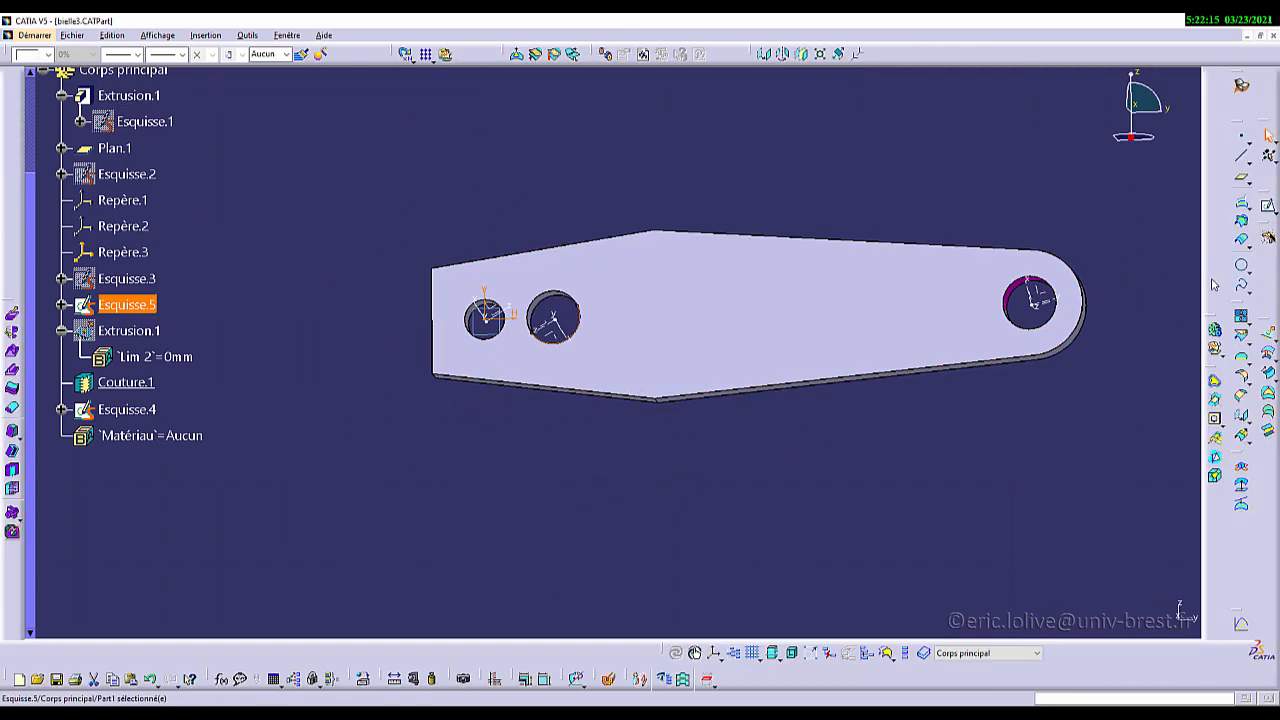
{"action": "left_click", "coordinate": [1270, 342]}
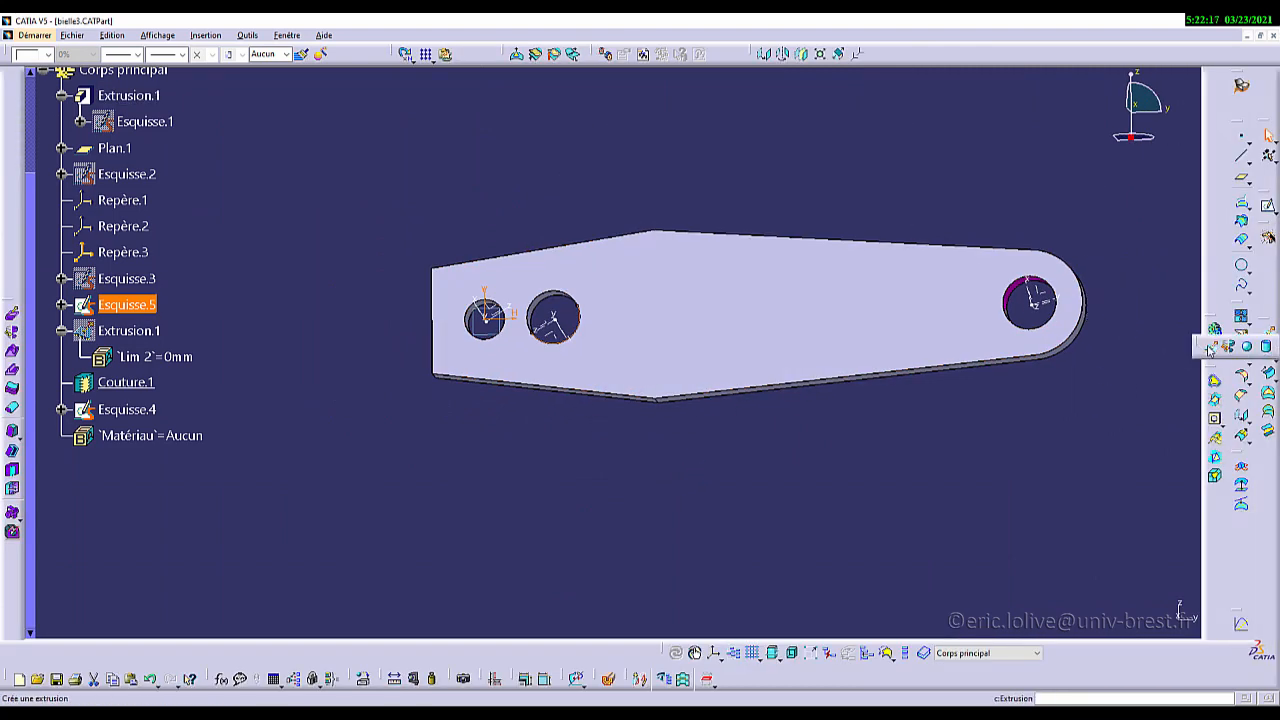
{"action": "left_click", "coordinate": [955, 266]}
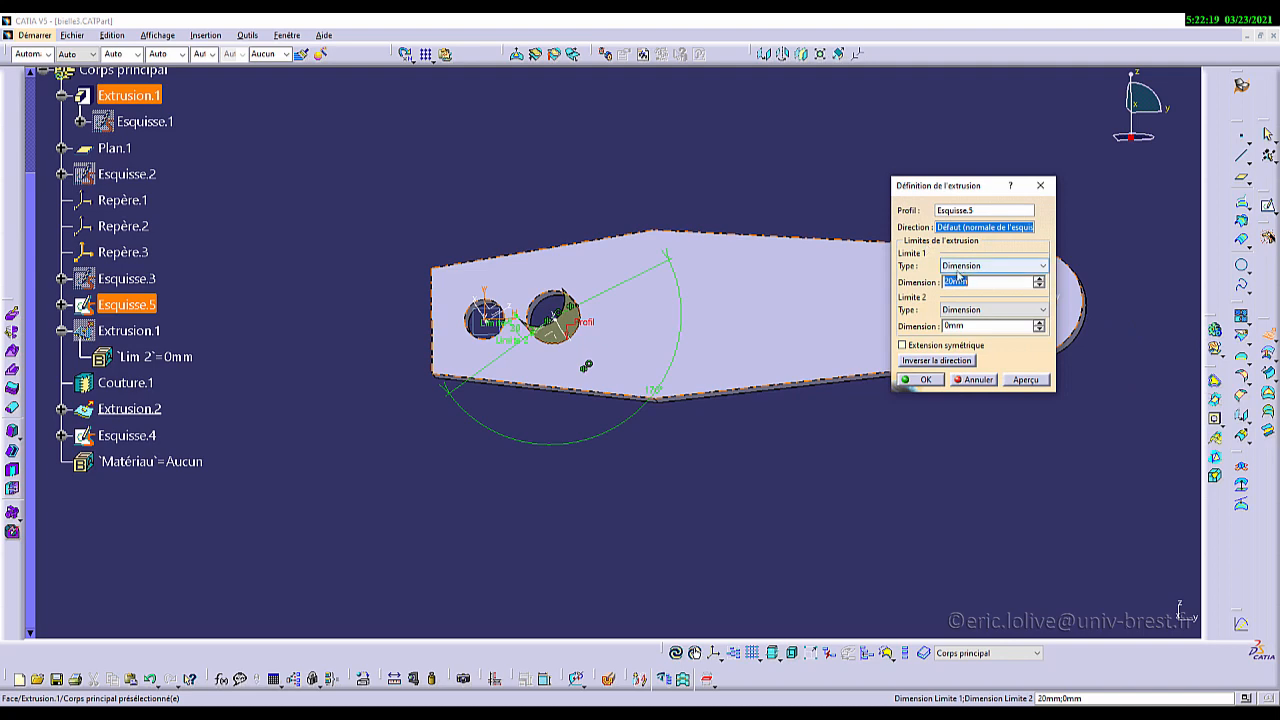
{"action": "left_click", "coordinate": [958, 293]}
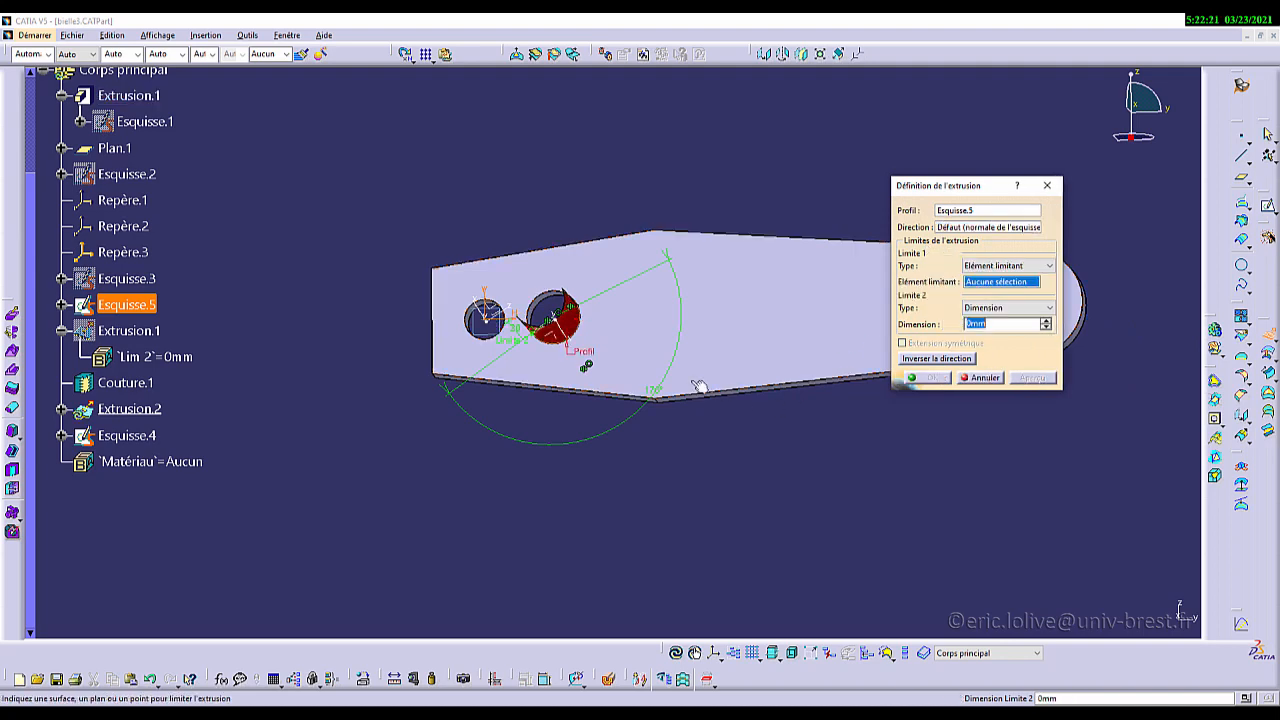
{"action": "middle_click_drag", "start_coordinate": [698, 386], "coordinate": [966, 460]}
{"action": "left_click", "coordinate": [550, 245]}
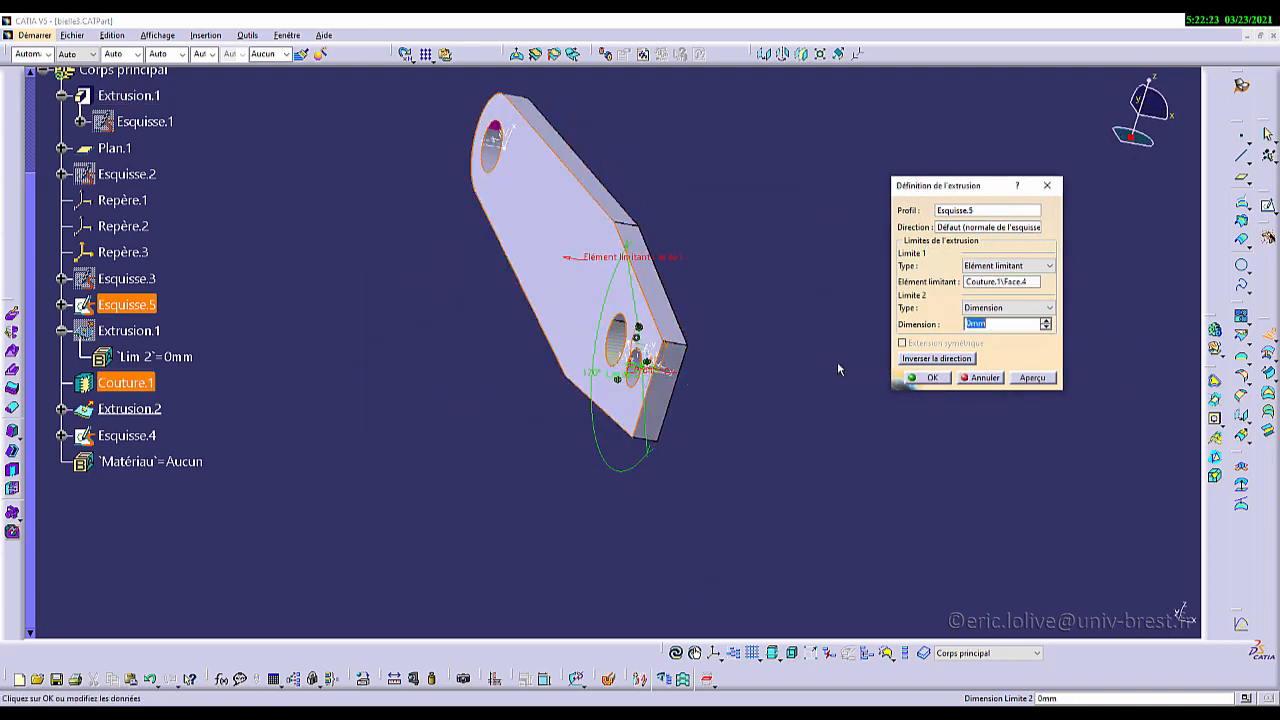
{"action": "left_click", "coordinate": [932, 378]}
Step: Hide the arc sketch Esquisse.5
{"action": "middle_click_drag", "start_coordinate": [857, 411], "coordinate": [586, 323]}
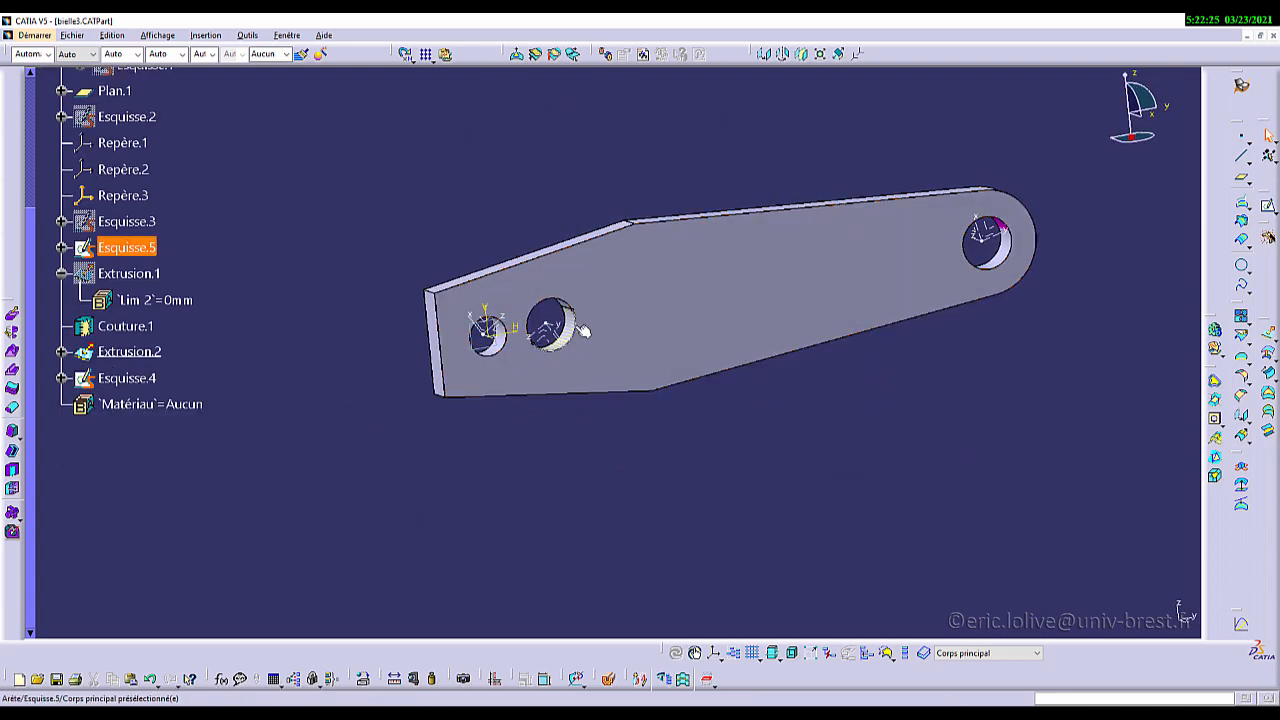
{"action": "right_click", "coordinate": [127, 247]}
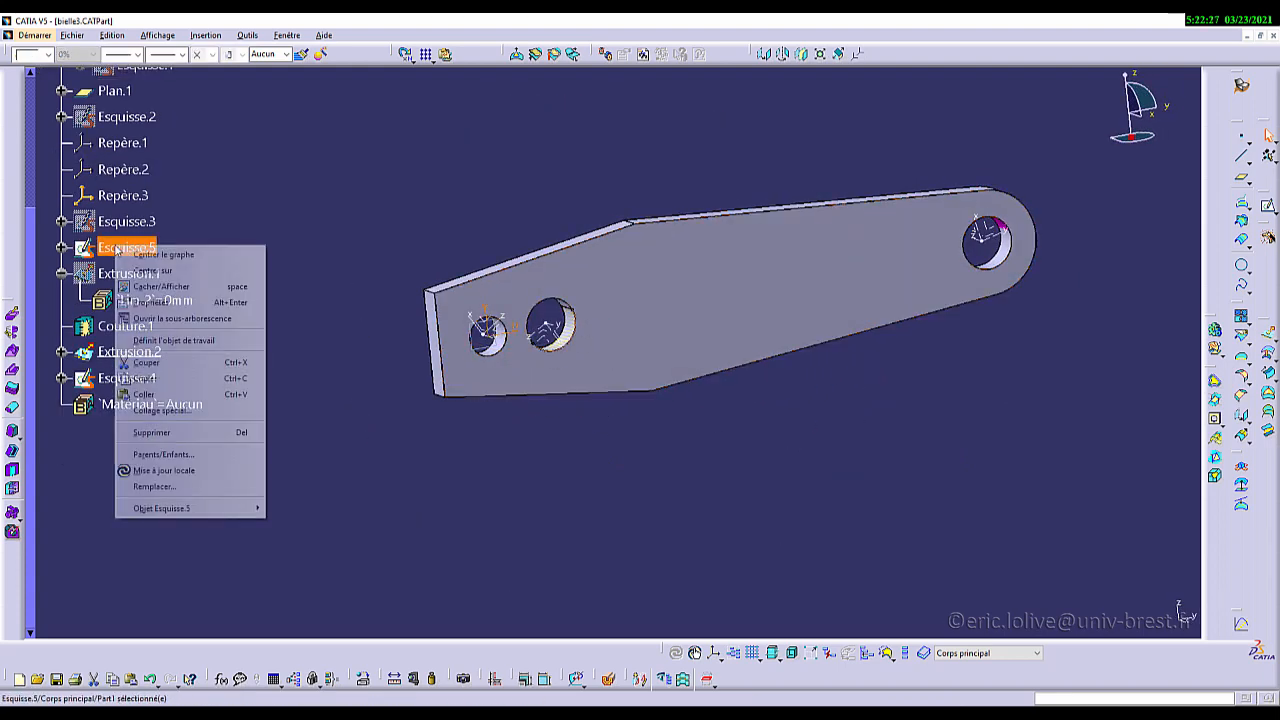
{"action": "left_click", "coordinate": [196, 289]}
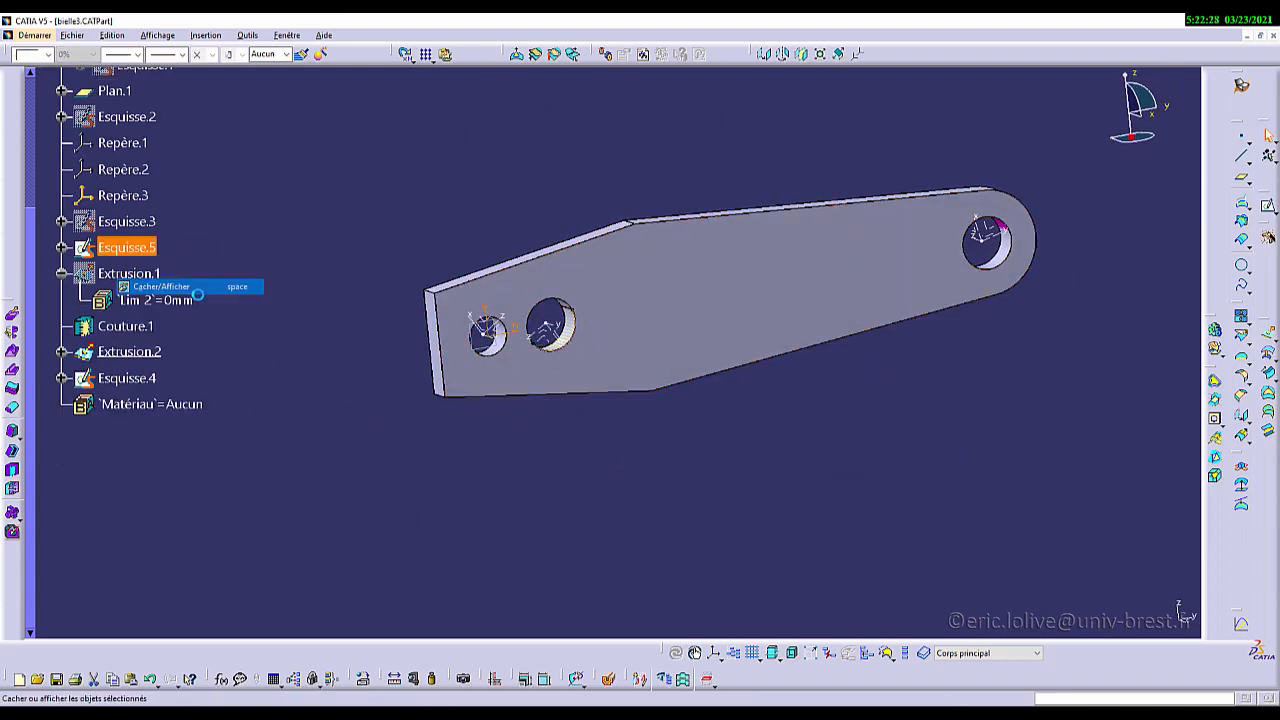
Step: Switch to the Part Design workbench and sew Extrusion.2 onto the lever body with geometry simplification on and automatic deviation
{"action": "left_click", "coordinate": [140, 356]}
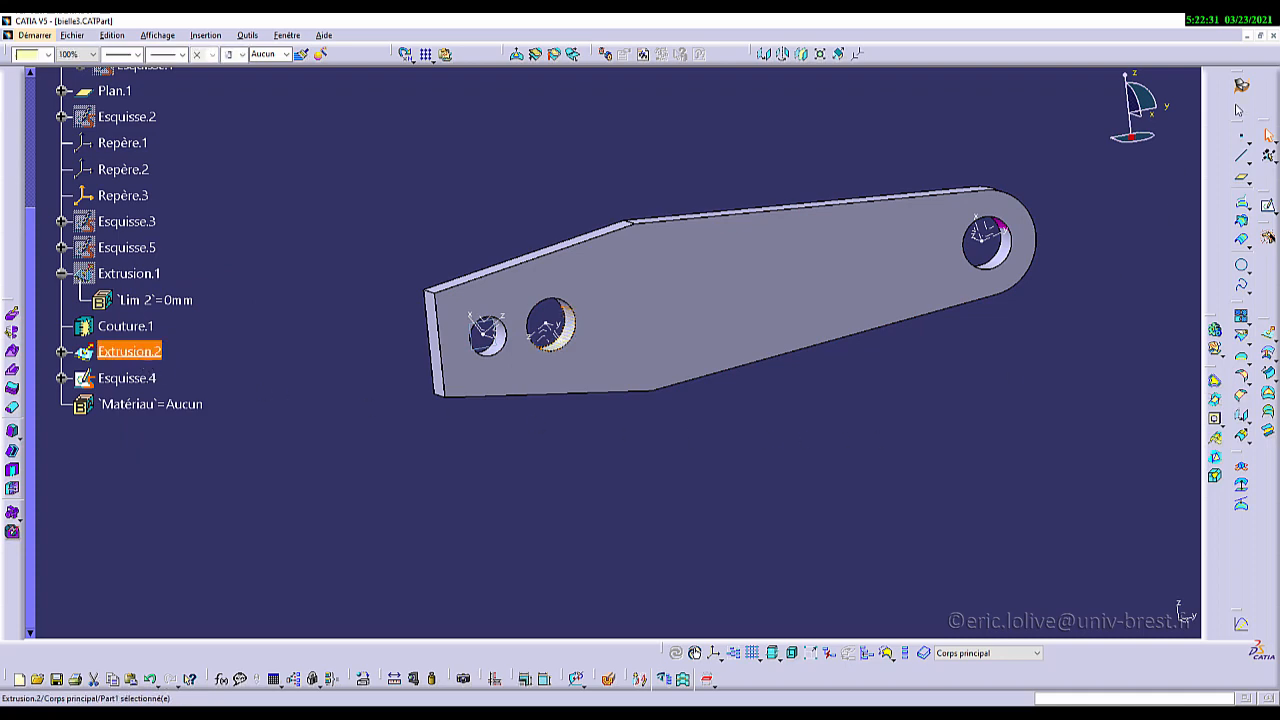
{"action": "left_click", "coordinate": [1241, 86]}
{"action": "left_click", "coordinate": [850, 351]}
{"action": "left_click", "coordinate": [1268, 450]}
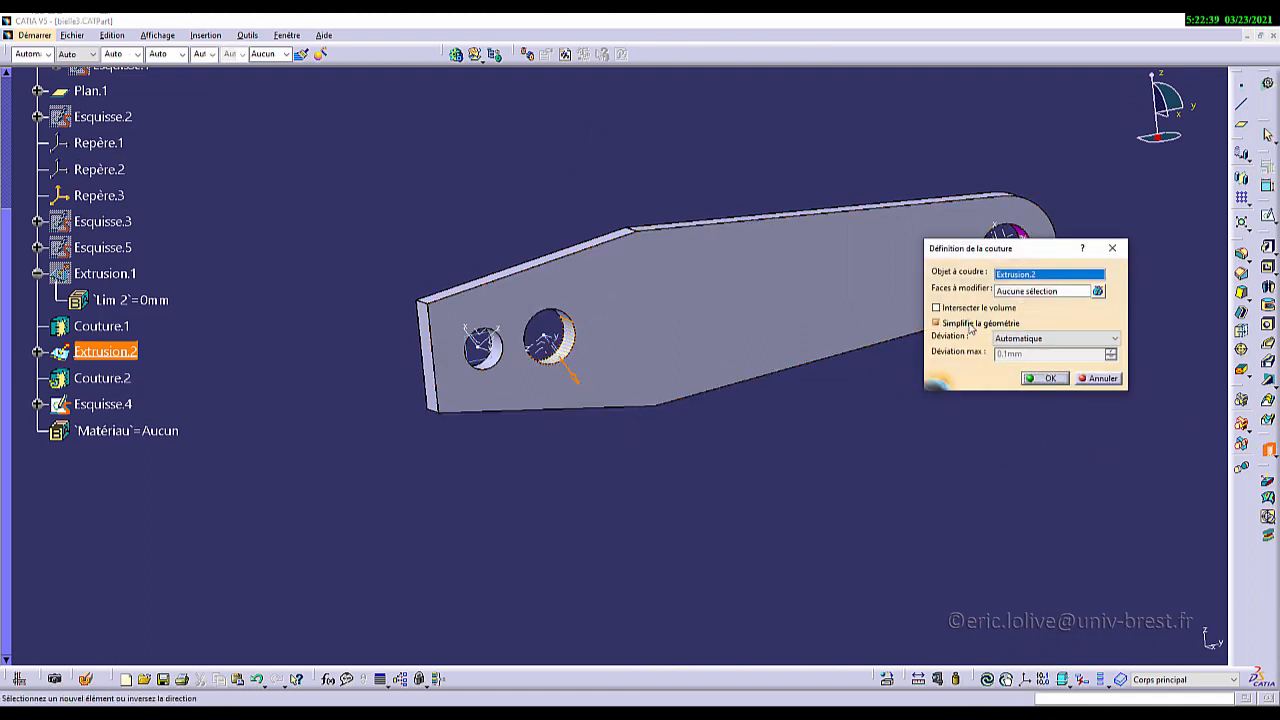
{"action": "left_click", "coordinate": [1050, 379]}
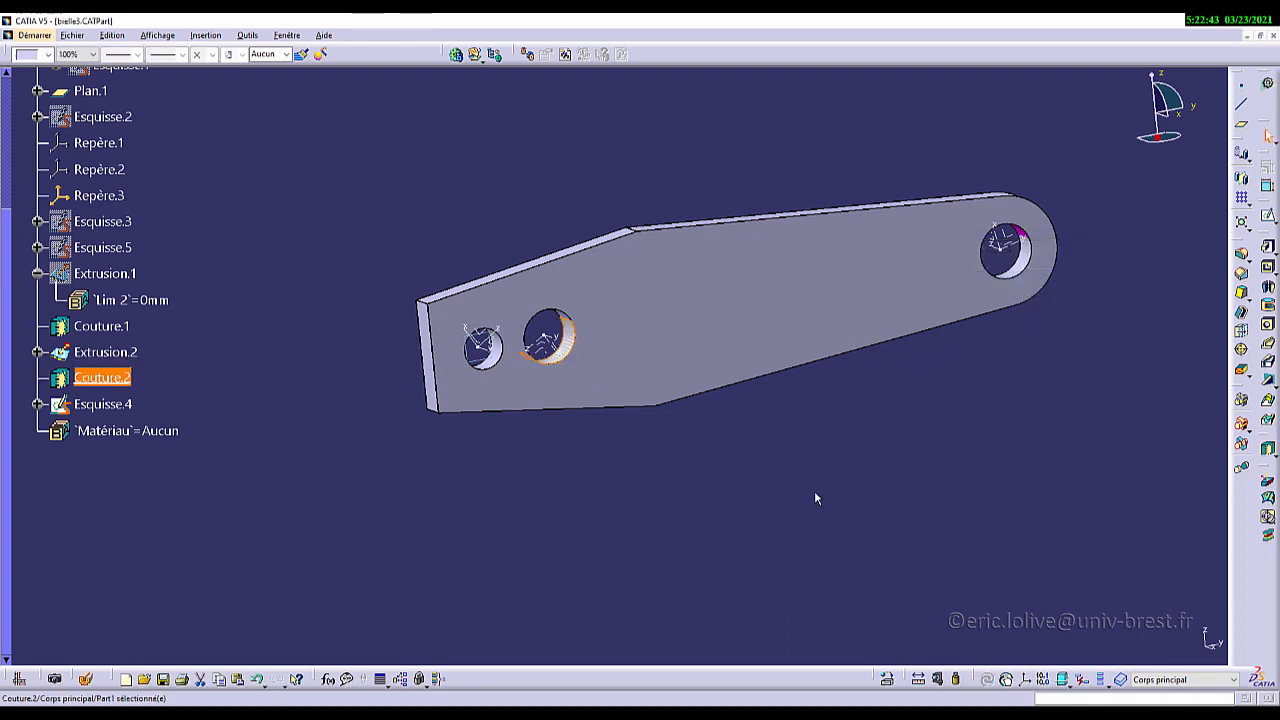
Step: Hide the extruded surface Extrusion.2 and colour the sewn face Couture.2 in the middle hole magenta
{"action": "right_click", "coordinate": [128, 351]}
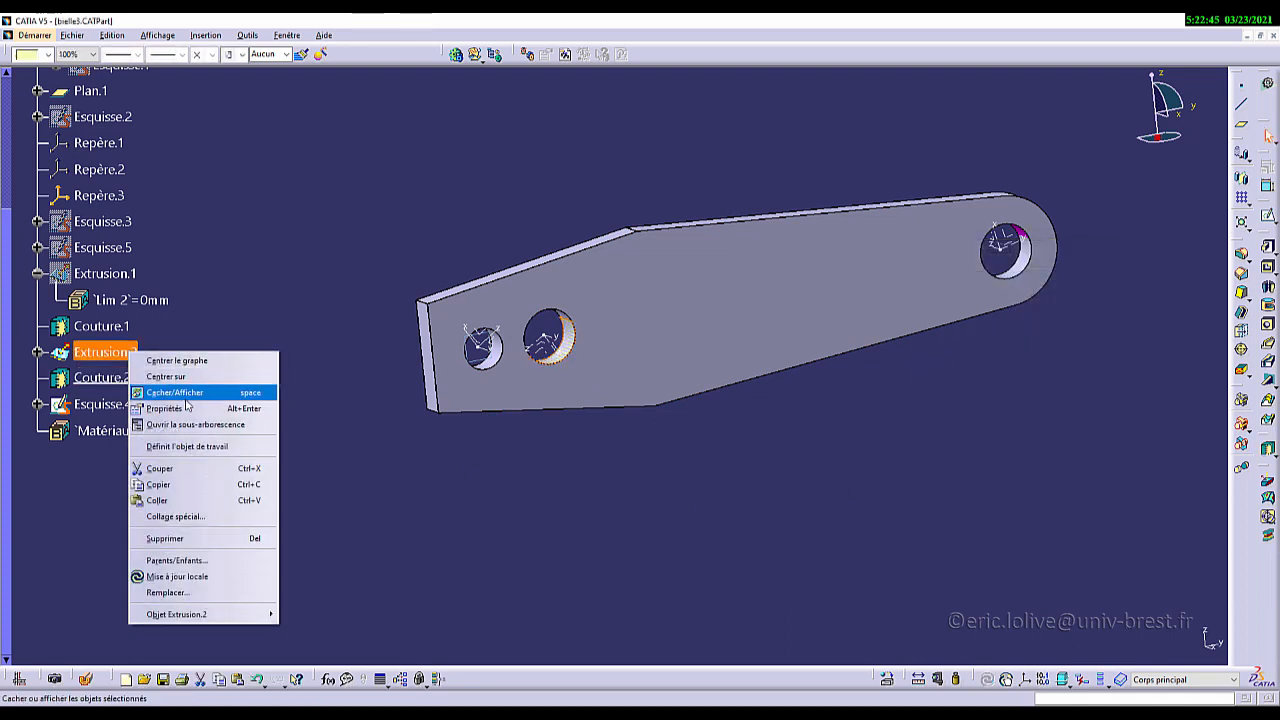
{"action": "left_click", "coordinate": [186, 396]}
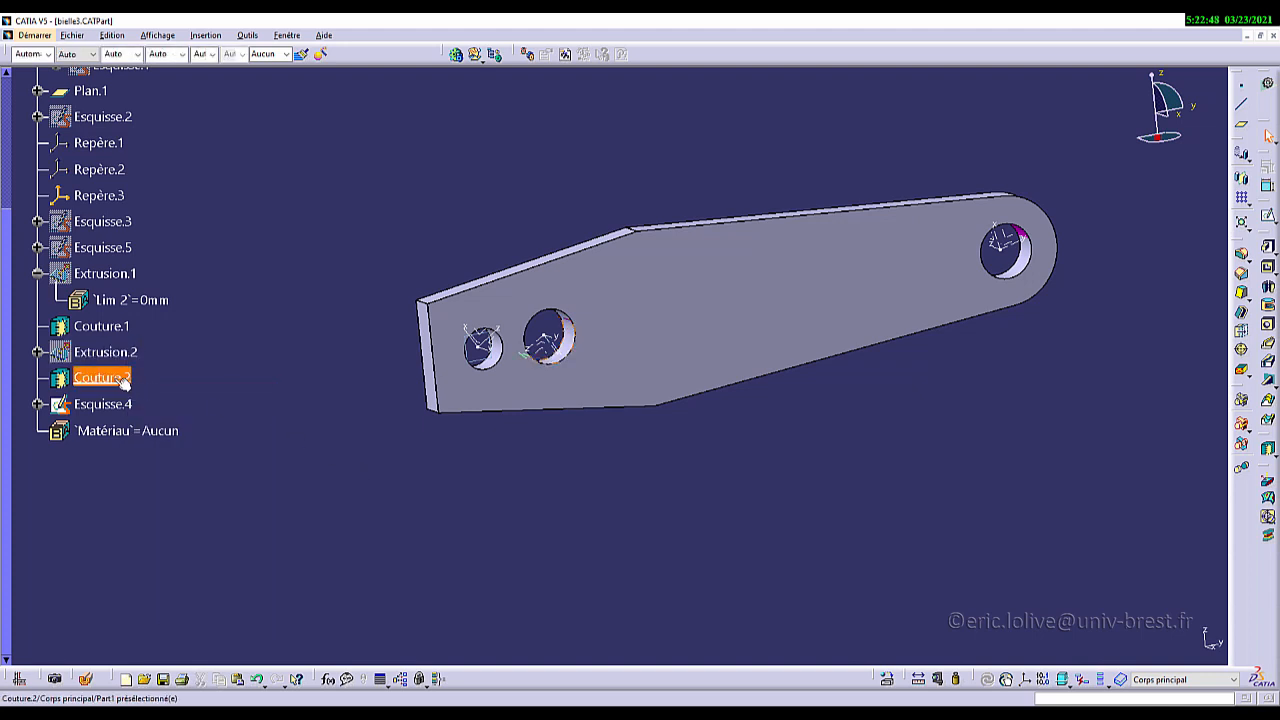
{"action": "left_click", "coordinate": [124, 382]}
{"action": "left_click", "coordinate": [47, 54]}
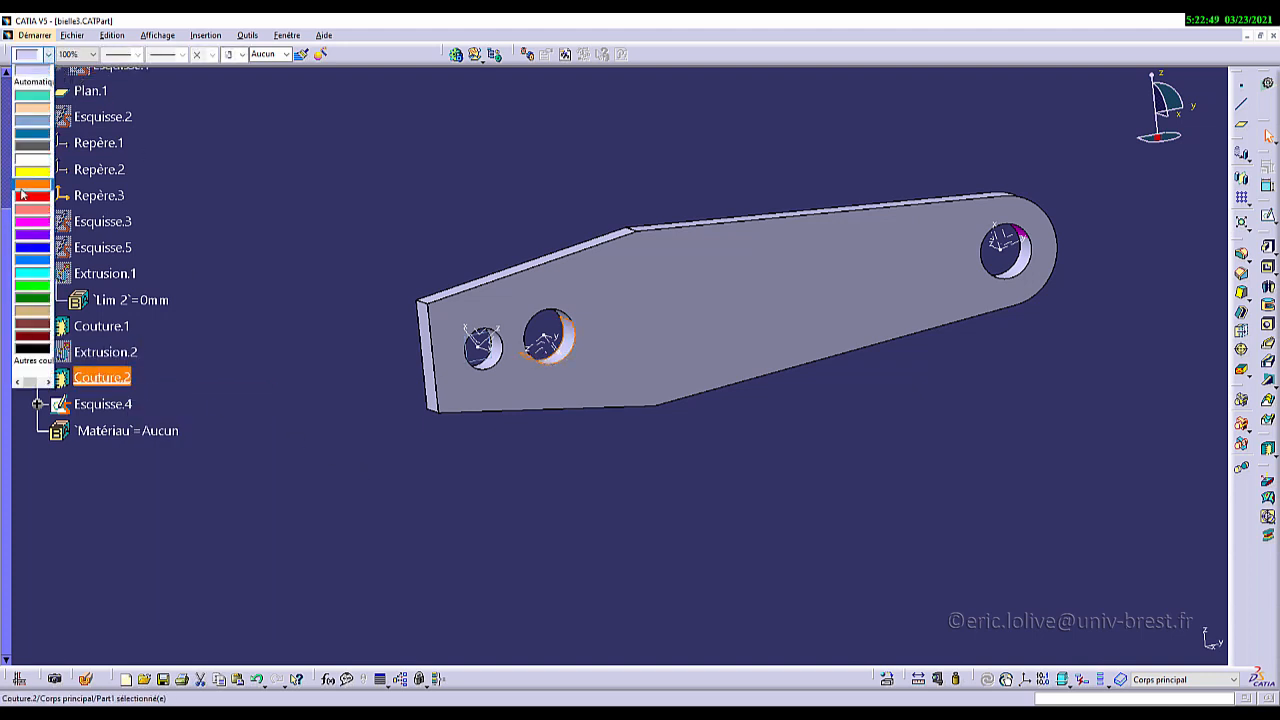
{"action": "left_click", "coordinate": [30, 222]}
{"action": "left_click", "coordinate": [836, 480]}
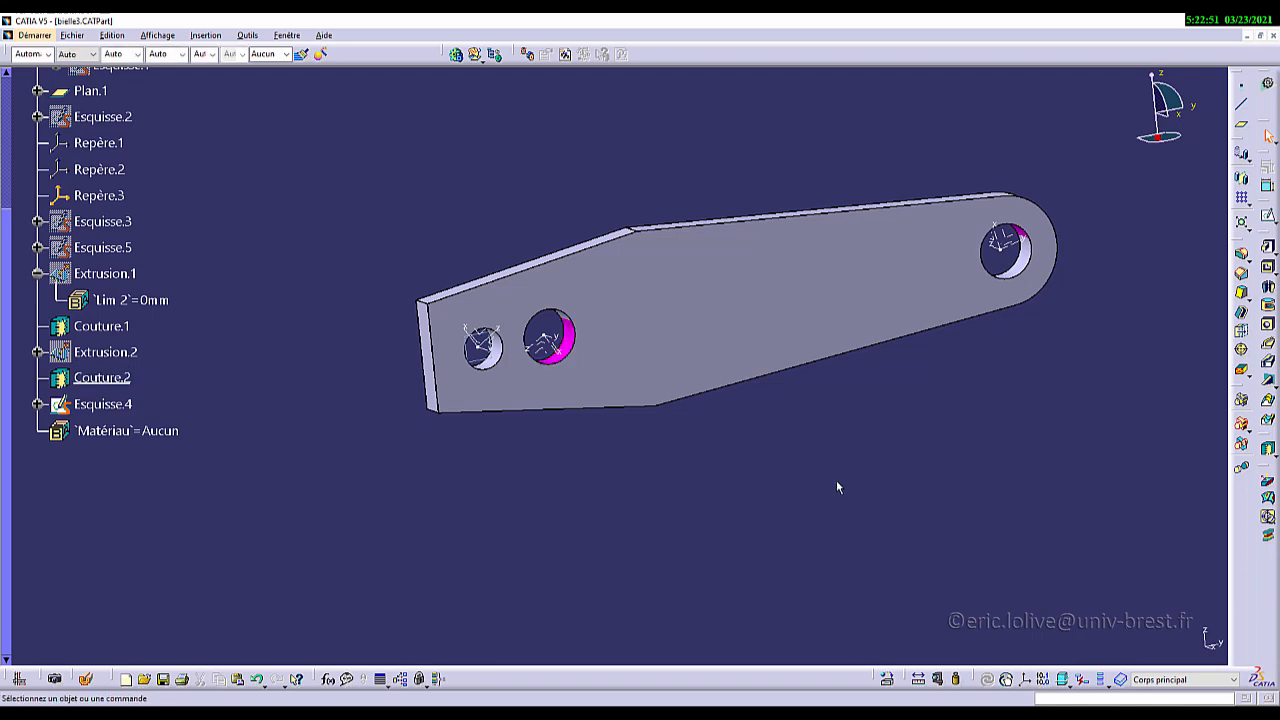
{"action": "middle_click_drag", "start_coordinate": [836, 480], "coordinate": [700, 488]}
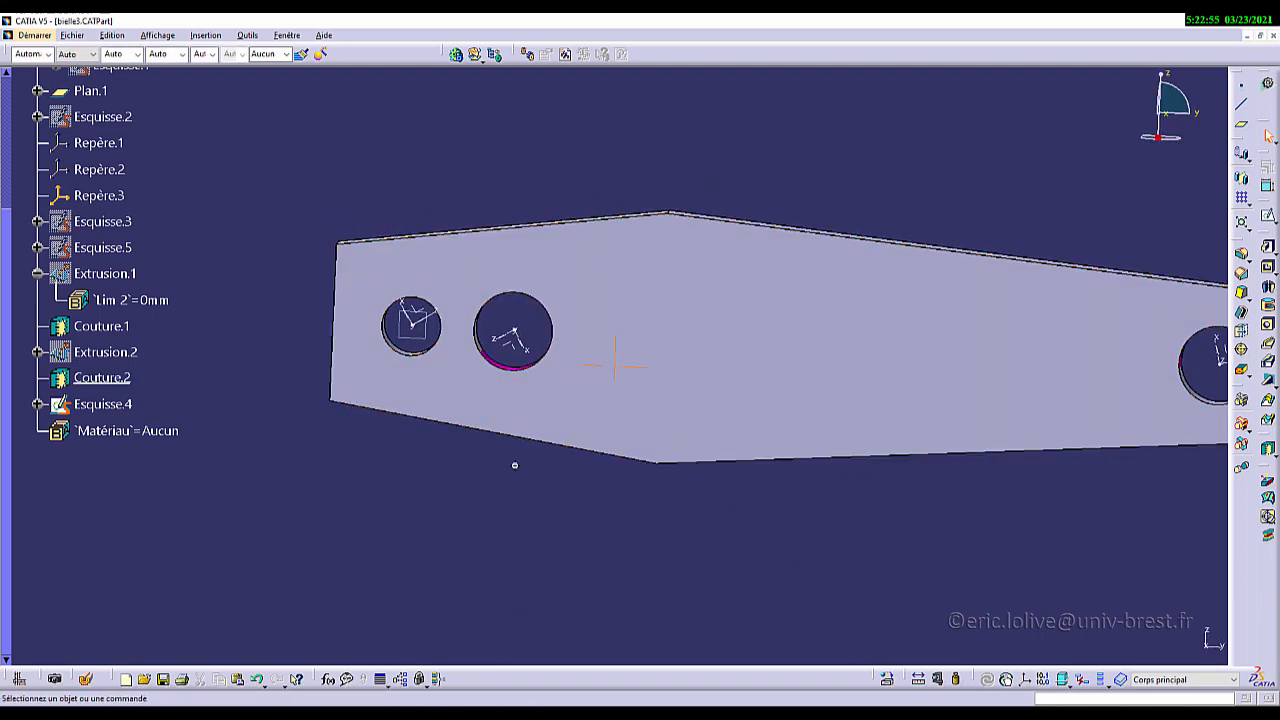
{"action": "middle_click_drag", "start_coordinate": [594, 466], "coordinate": [456, 440]}
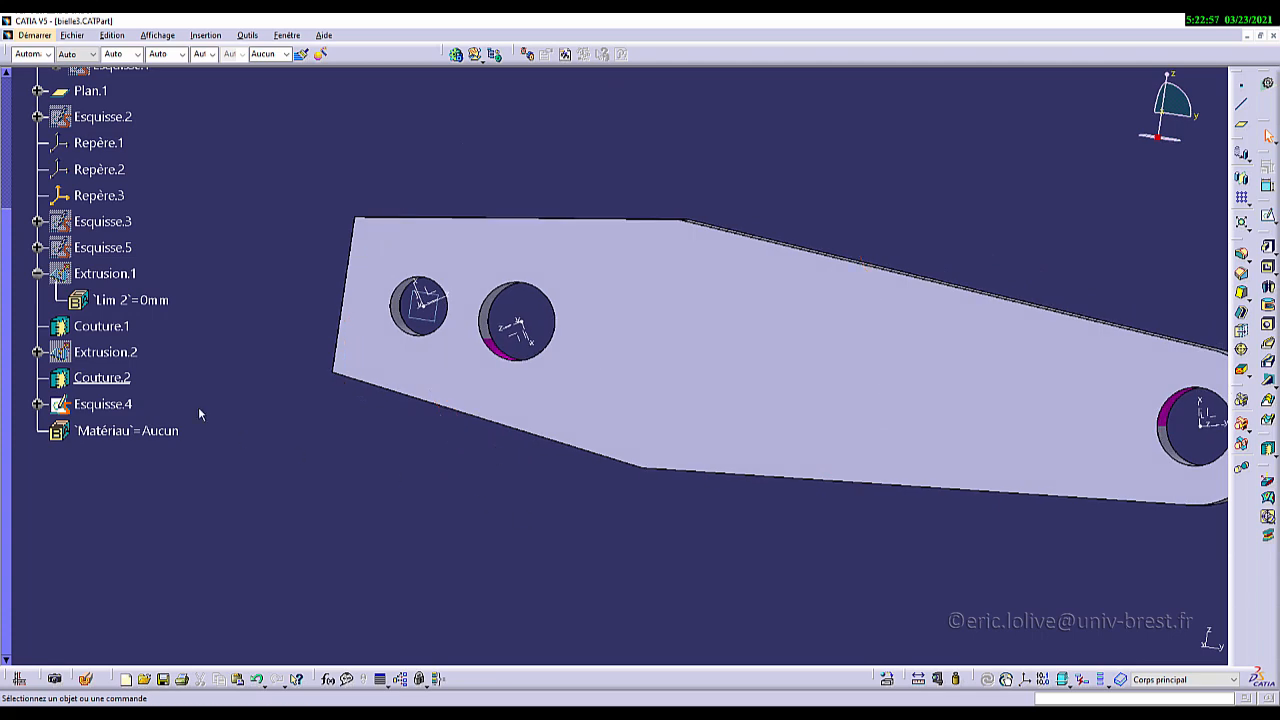
Step: Open the sketch Esquisse.4 for editing and make its arc coincident with the edge of the lever's smallest hole
{"action": "double_click", "coordinate": [107, 403]}
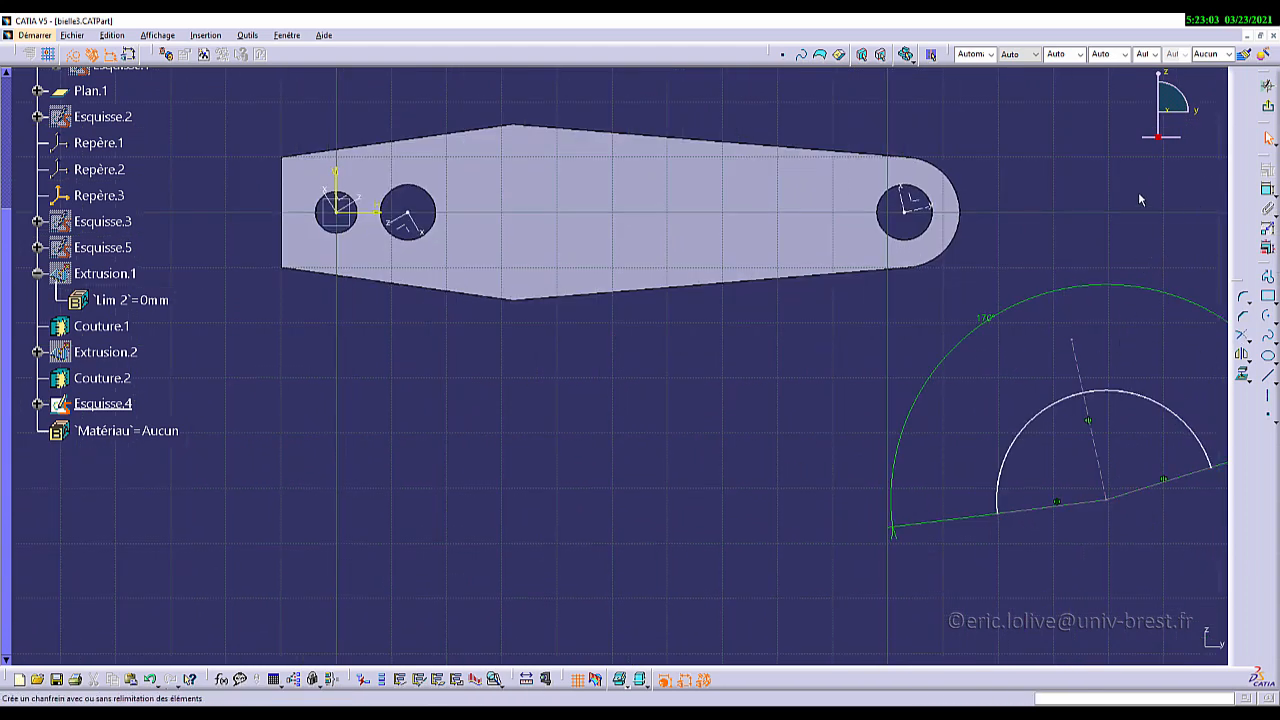
{"action": "left_click", "coordinate": [1056, 416]}
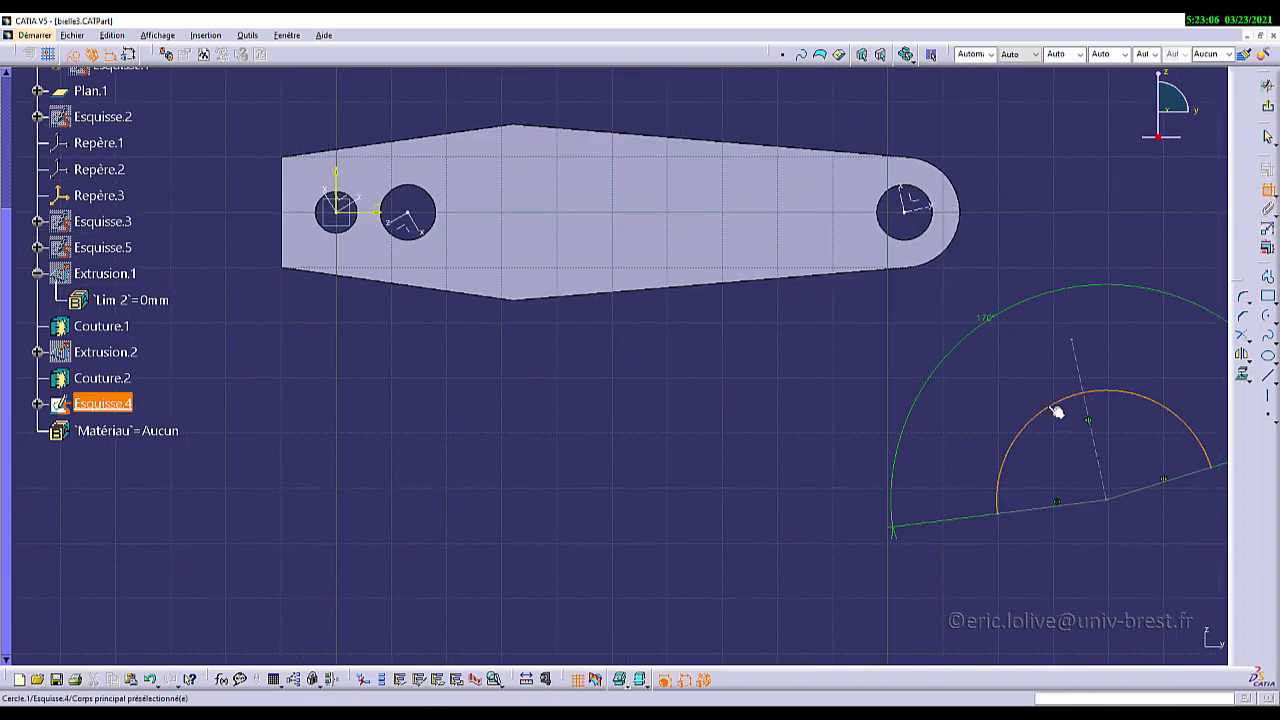
{"action": "left_click", "coordinate": [323, 213]}
{"action": "right_click", "coordinate": [318, 213]}
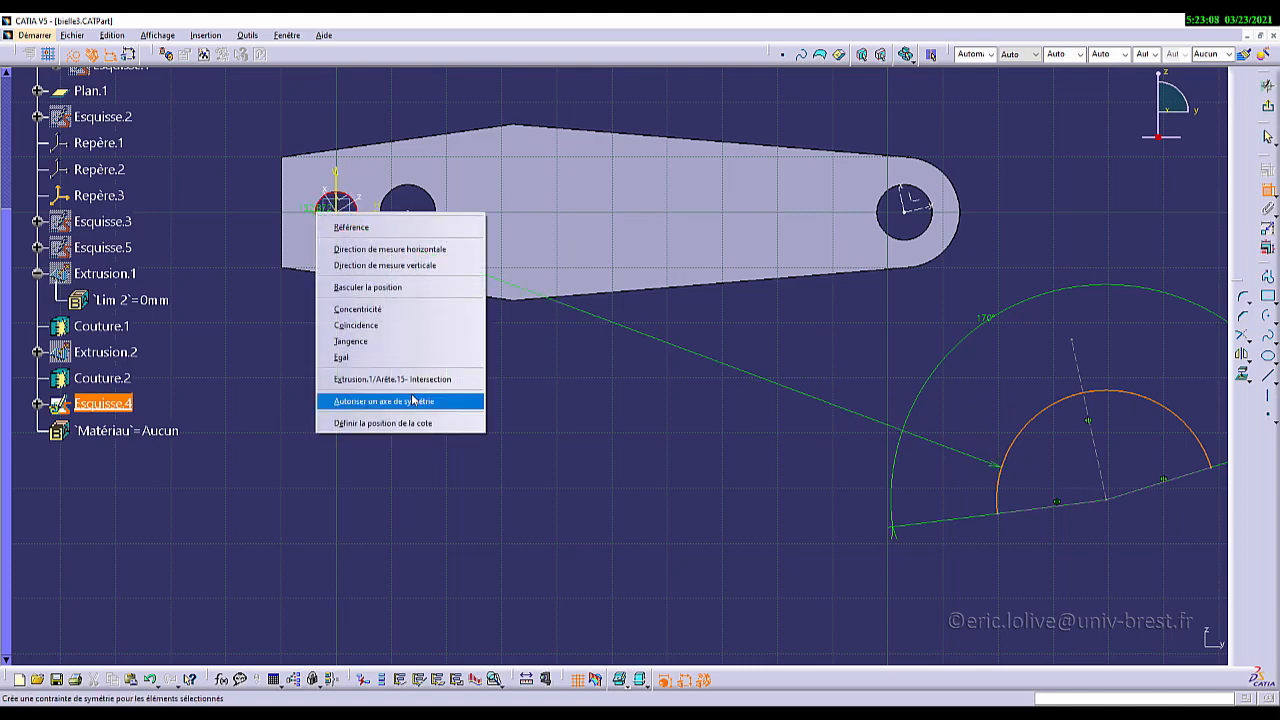
{"action": "left_click", "coordinate": [382, 326]}
{"action": "middle_click_drag", "start_coordinate": [443, 377], "coordinate": [689, 418]}
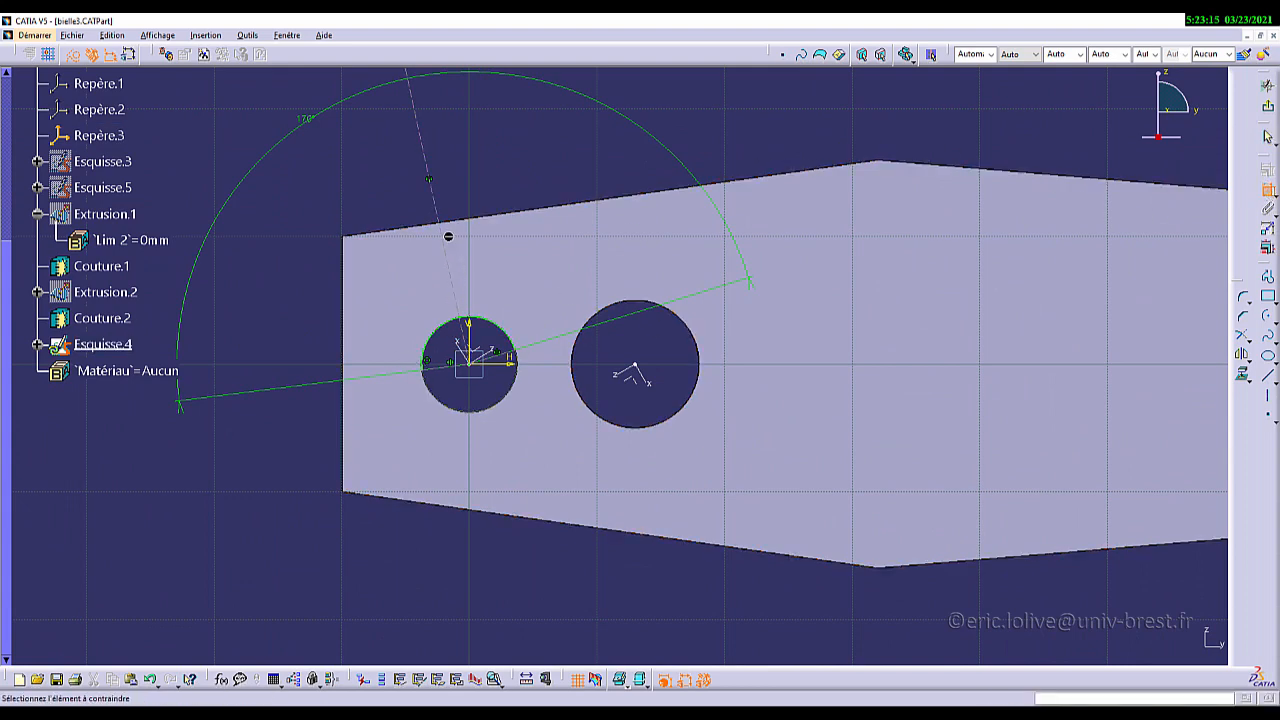
Step: Make the arc's construction symmetry line coincident with the X axis of Repère.3 and exit the sketch
{"action": "left_click", "coordinate": [441, 246]}
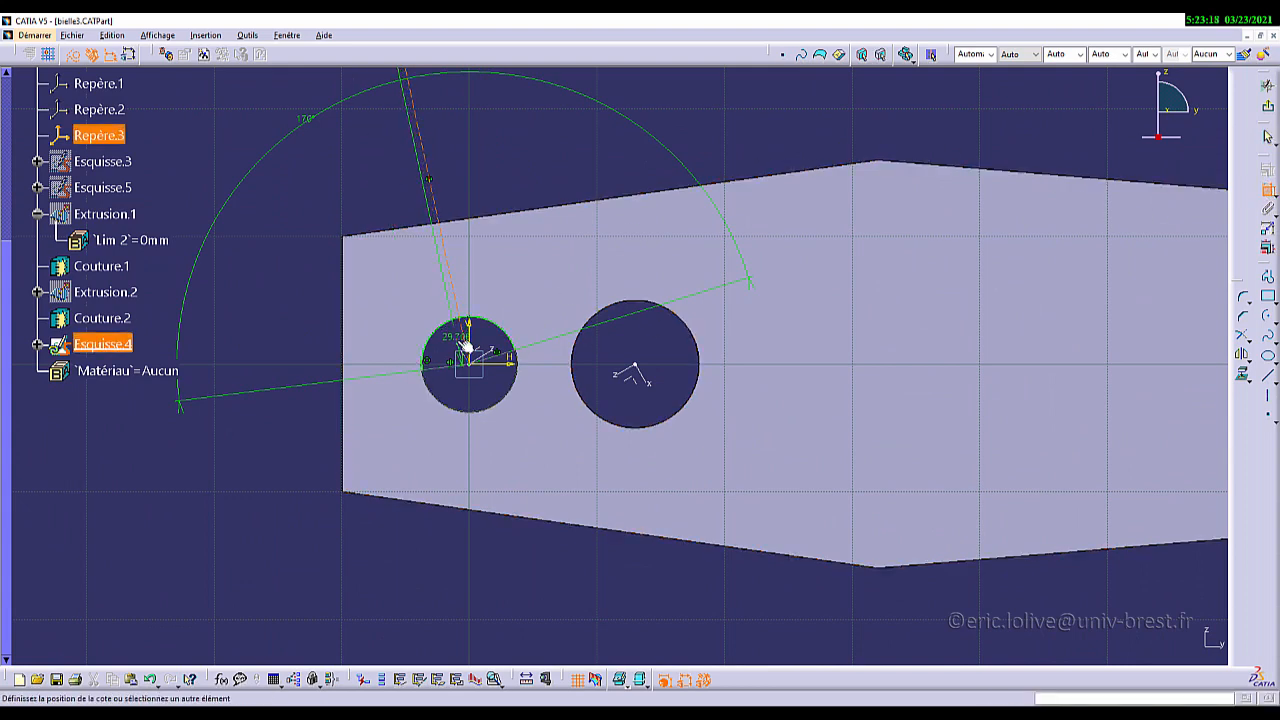
{"action": "right_click", "coordinate": [398, 240]}
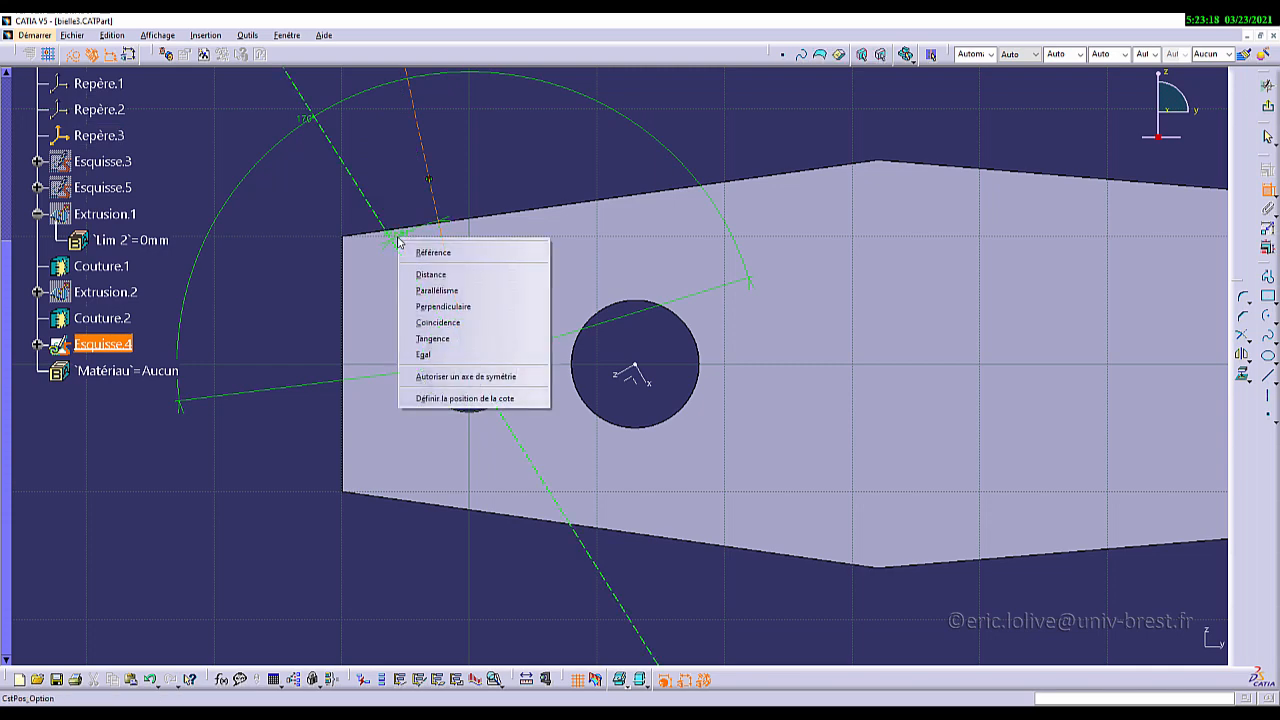
{"action": "left_click", "coordinate": [460, 323]}
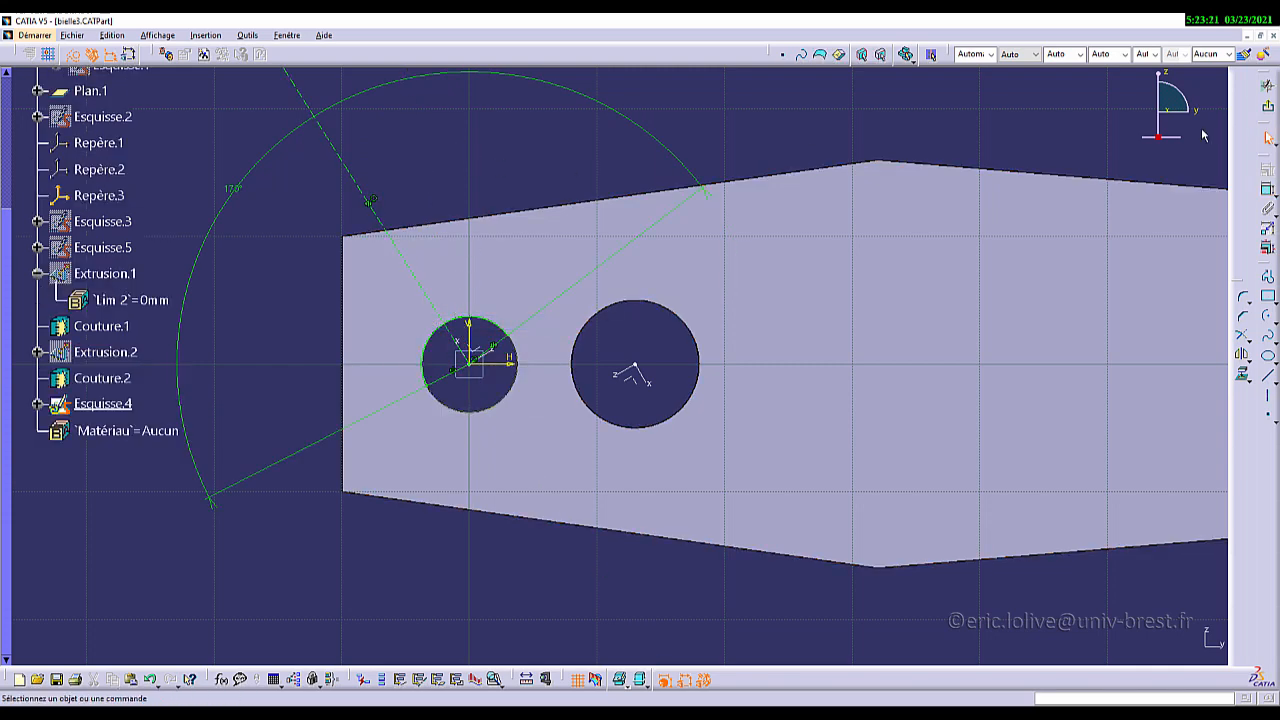
{"action": "left_click", "coordinate": [1267, 106]}
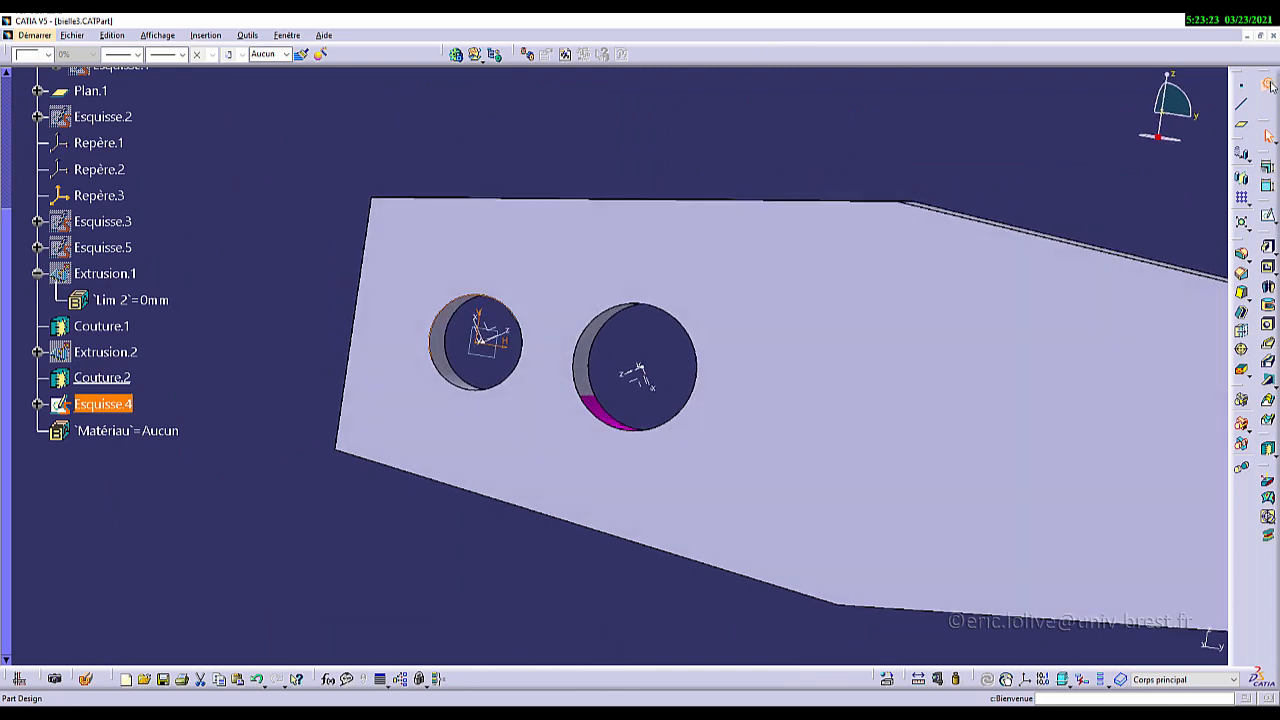
Step: Switch to the surface design workbench
{"action": "left_click", "coordinate": [1267, 86]}
{"action": "left_click", "coordinate": [986, 283]}
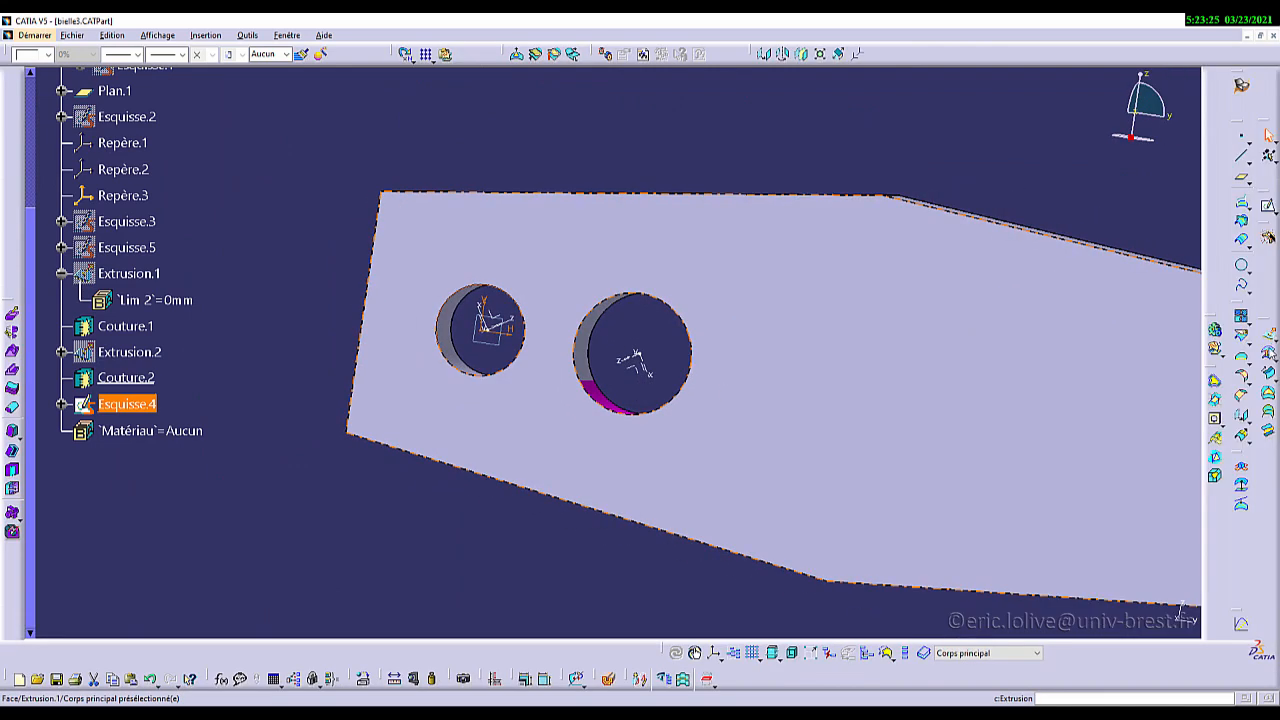
{"action": "left_click", "coordinate": [1270, 339]}
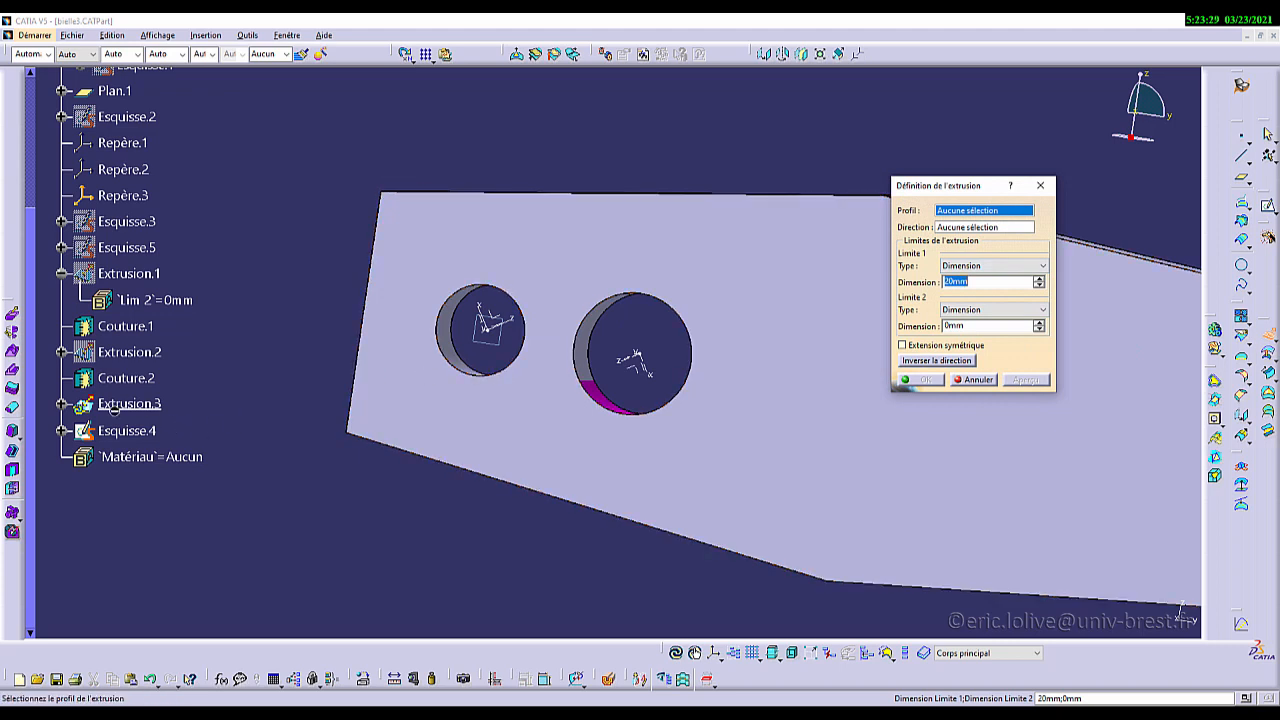
{"action": "left_click", "coordinate": [967, 384]}
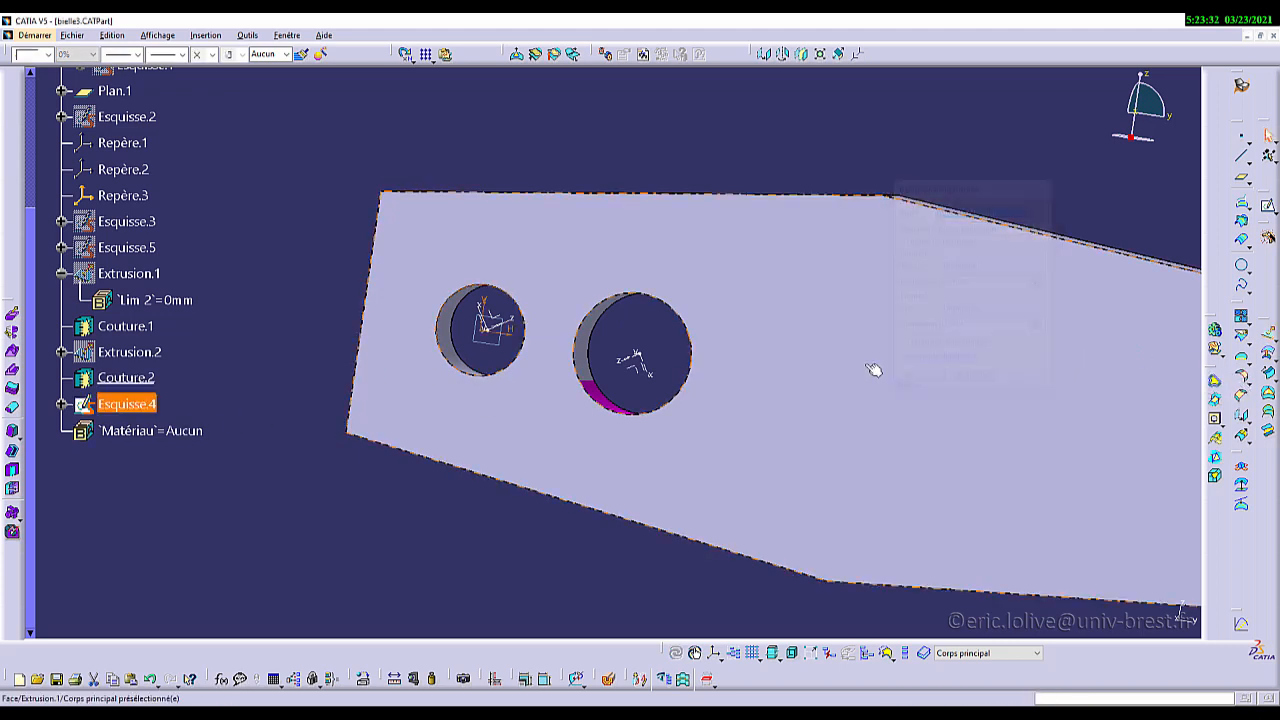
{"action": "double_click", "coordinate": [125, 404]}
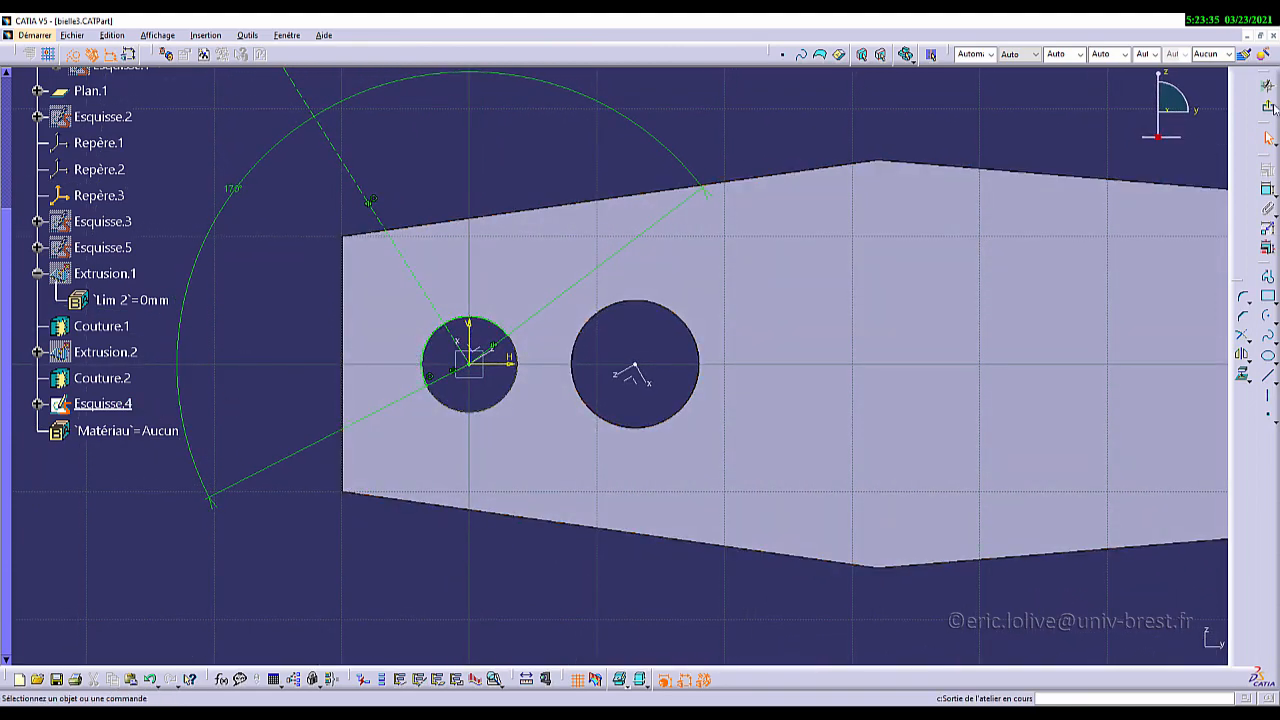
{"action": "left_click", "coordinate": [1268, 106]}
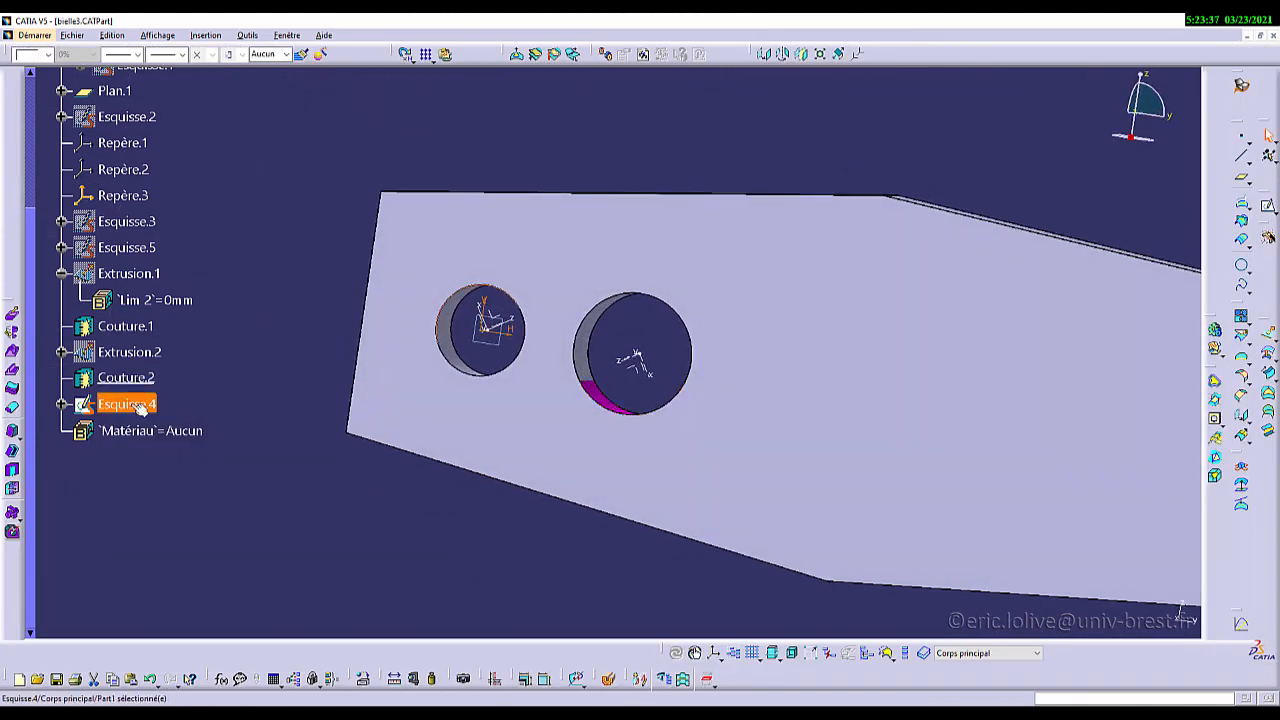
Step: Define Esquisse.4 as the work object
{"action": "right_click", "coordinate": [138, 402]}
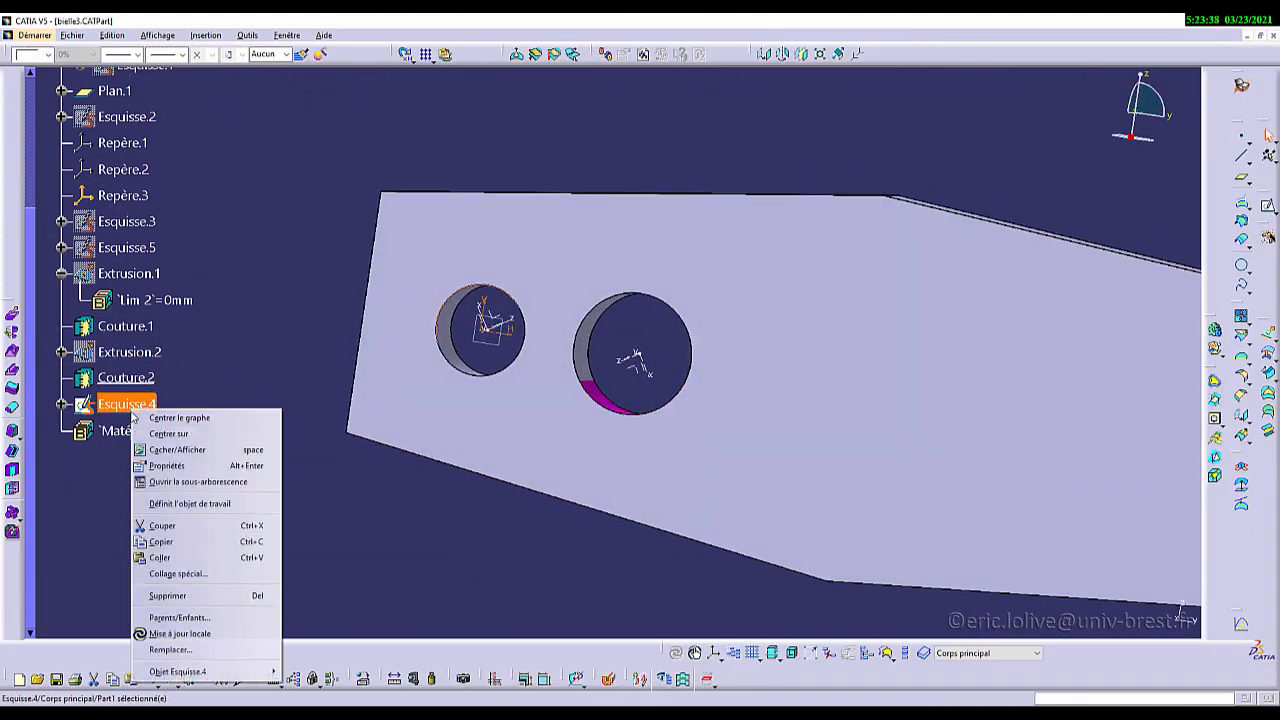
{"action": "left_click", "coordinate": [184, 504]}
{"action": "middle_click_drag", "start_coordinate": [537, 543], "coordinate": [571, 471]}
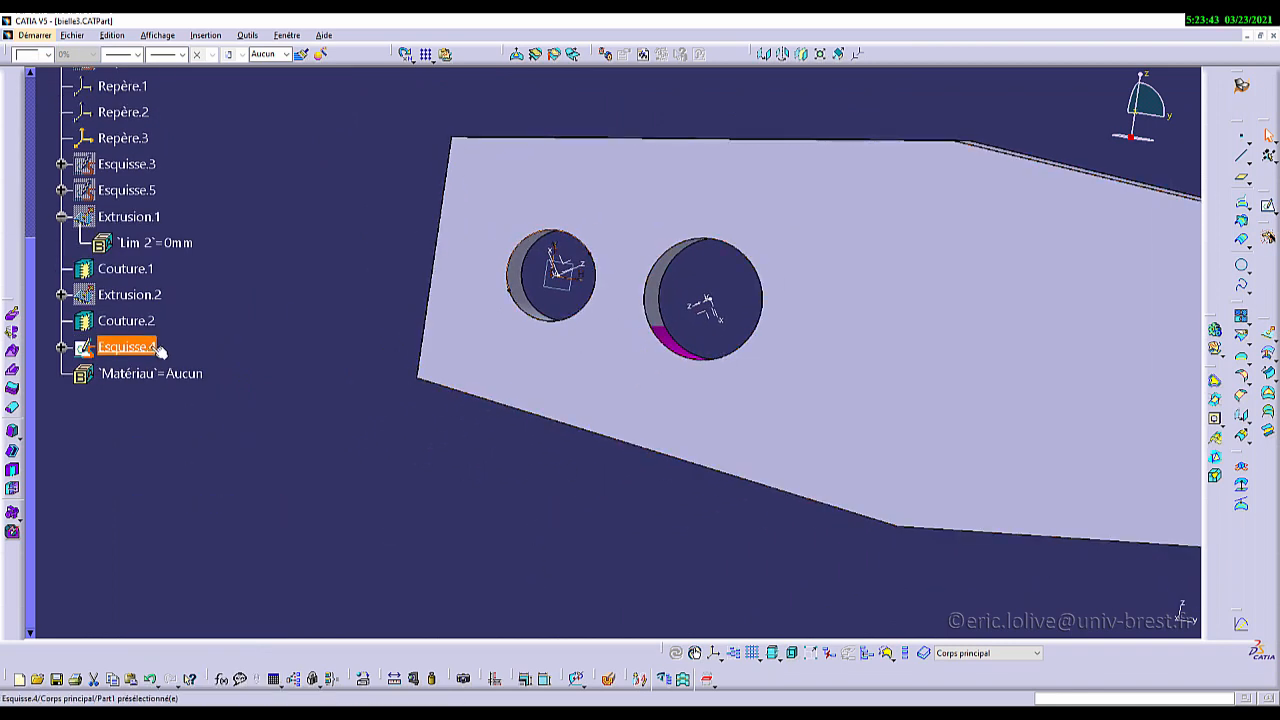
Step: Extrude Esquisse.4 as a surface, using the lever's opposite face as limit 1's limiting element and 0 mm for limit 2
{"action": "left_click", "coordinate": [1268, 340]}
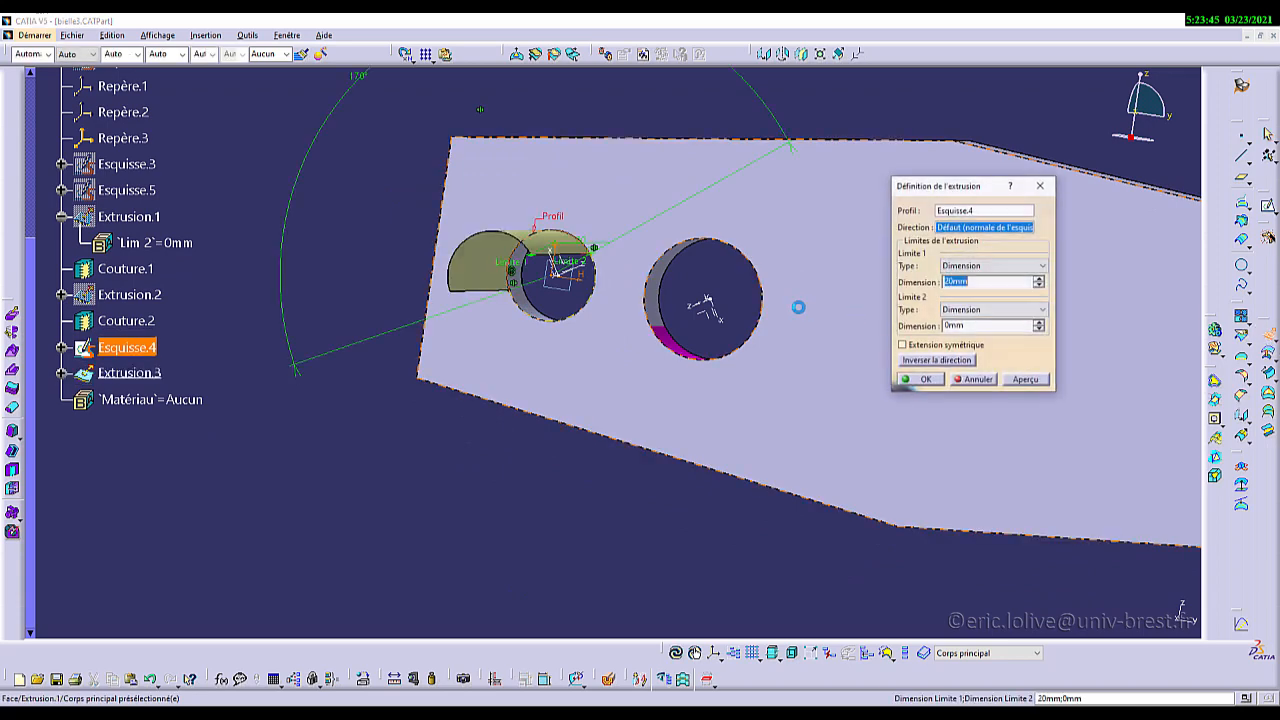
{"action": "middle_click_drag", "start_coordinate": [794, 306], "coordinate": [985, 293]}
{"action": "left_click", "coordinate": [990, 265]}
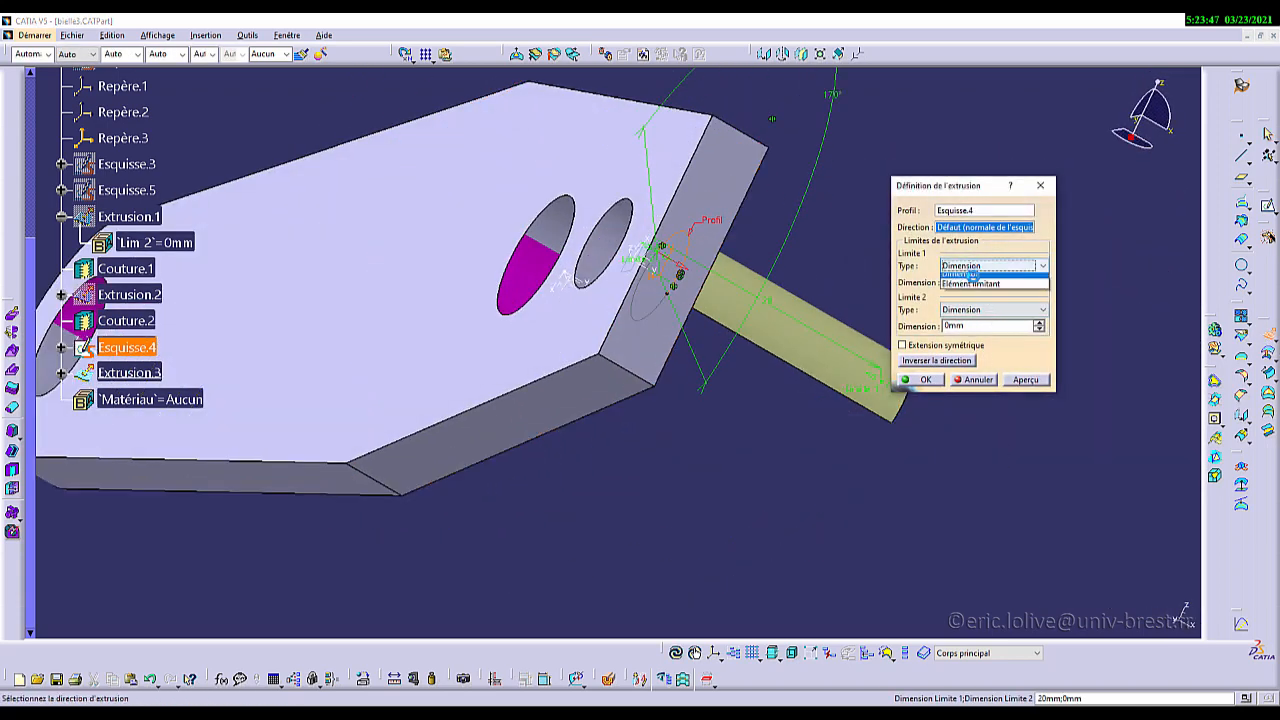
{"action": "left_click", "coordinate": [970, 291]}
{"action": "left_click", "coordinate": [418, 288]}
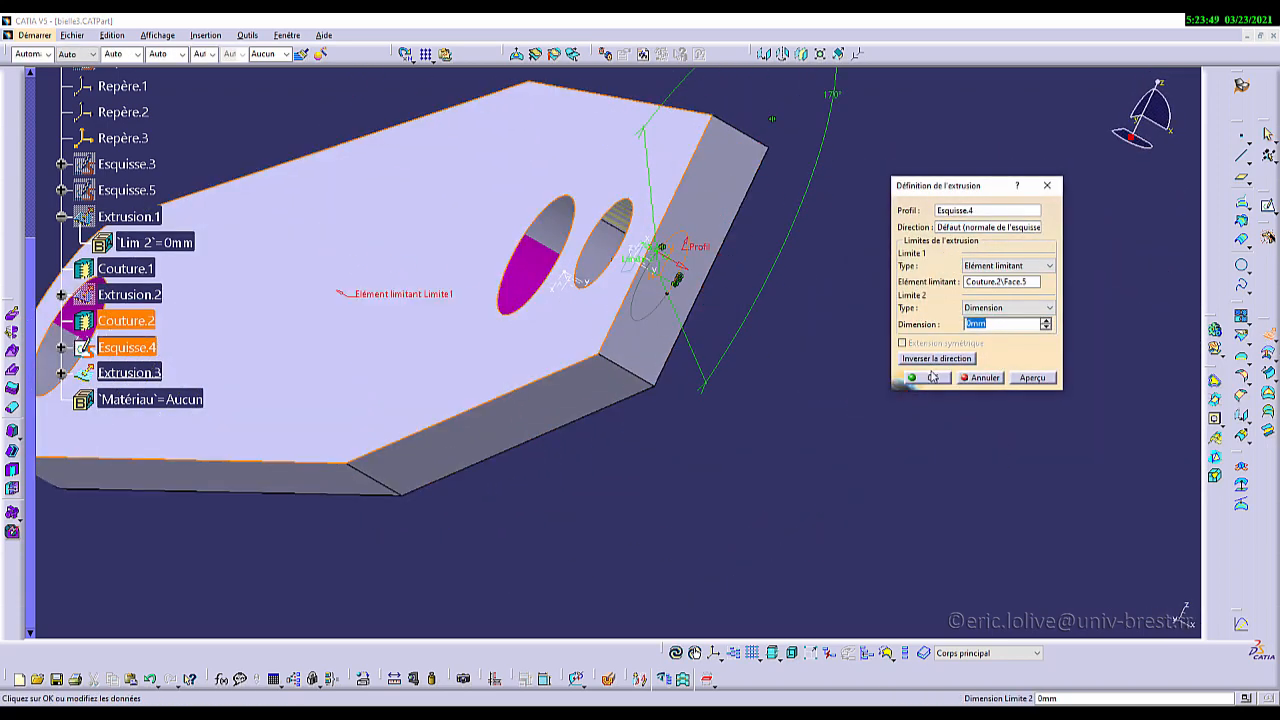
{"action": "left_click", "coordinate": [932, 377]}
Step: Hide the arc sketch Esquisse.4
{"action": "middle_click_drag", "start_coordinate": [894, 337], "coordinate": [524, 240]}
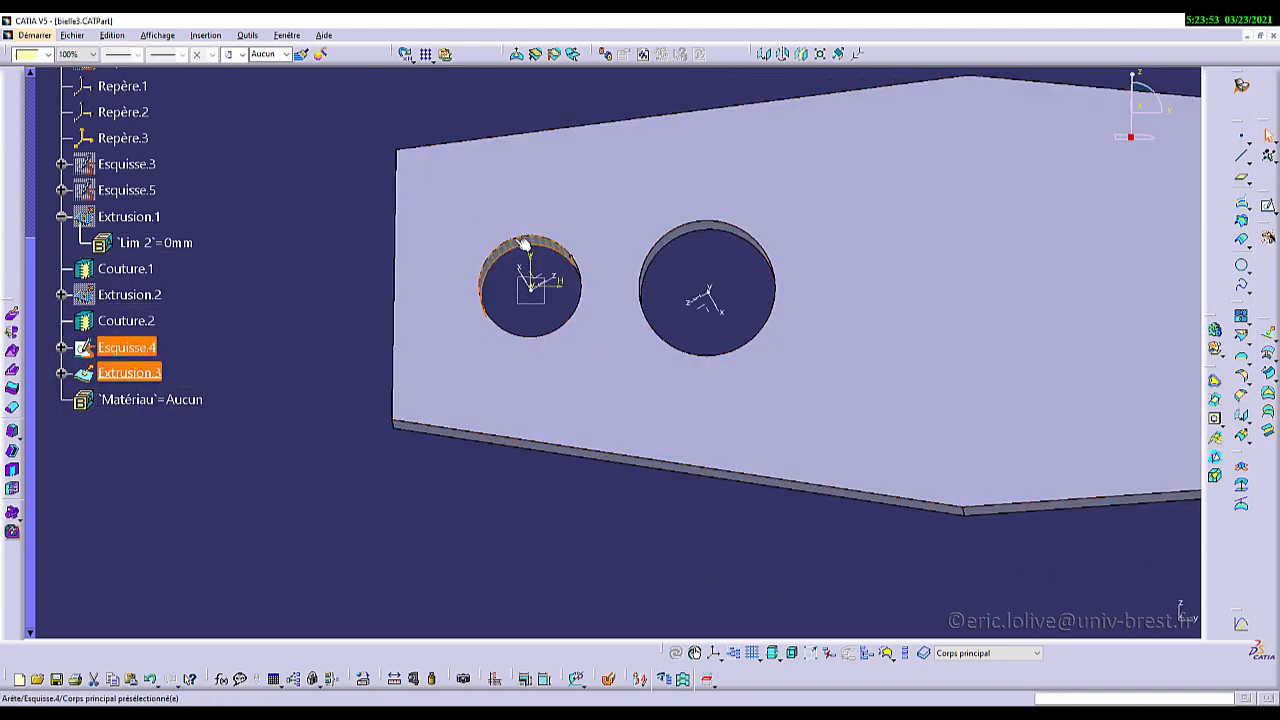
{"action": "right_click", "coordinate": [136, 347]}
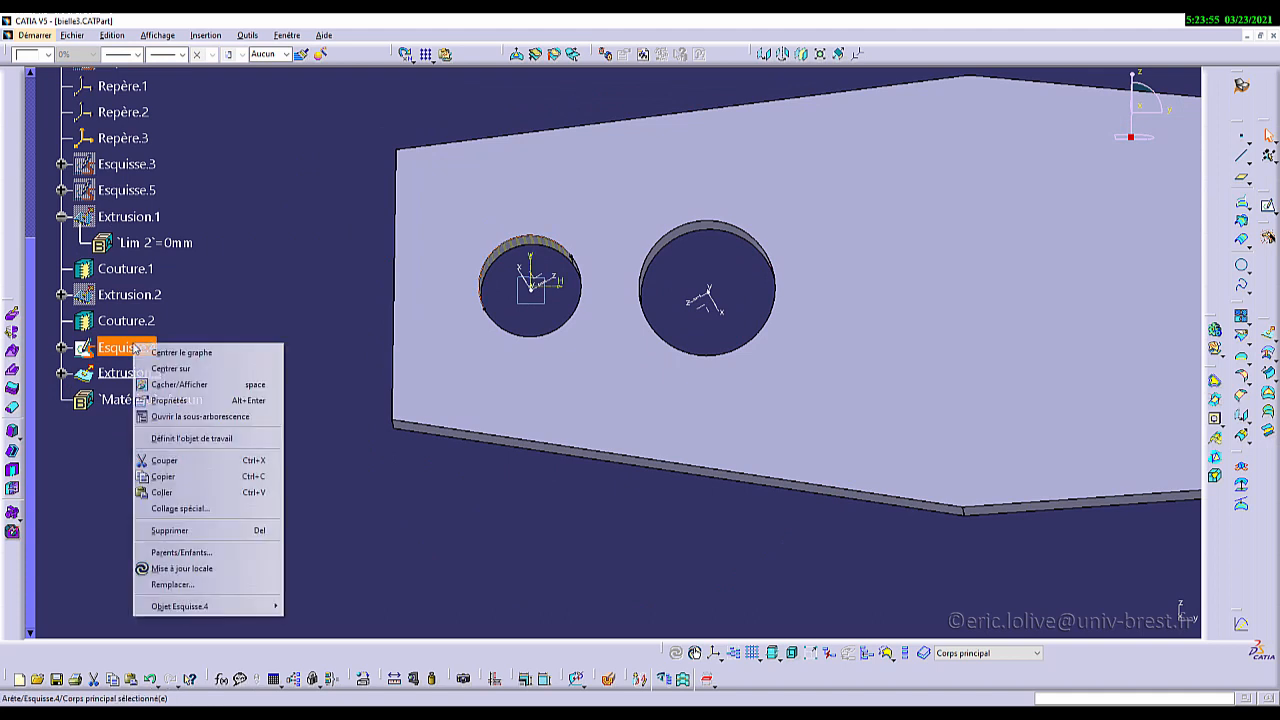
{"action": "left_click", "coordinate": [190, 384]}
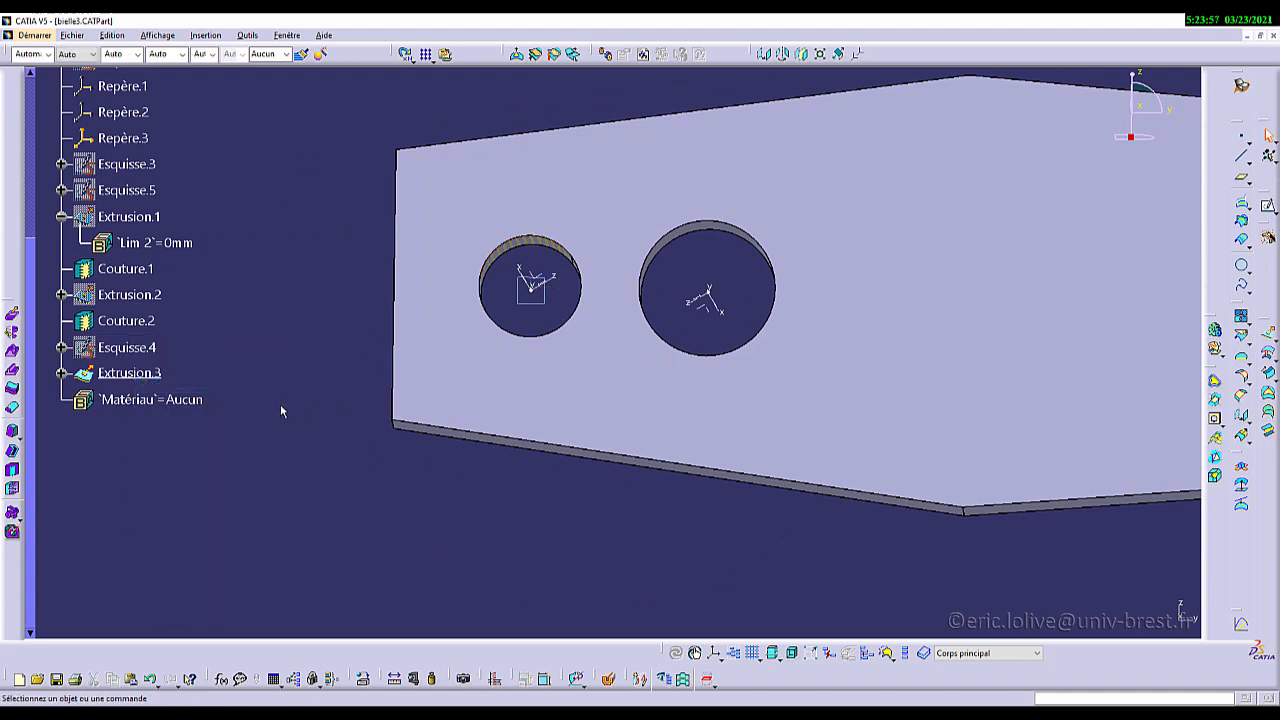
Step: Select the extruded surface Extrusion.3 and switch to the Part Design workbench
{"action": "left_click", "coordinate": [129, 372]}
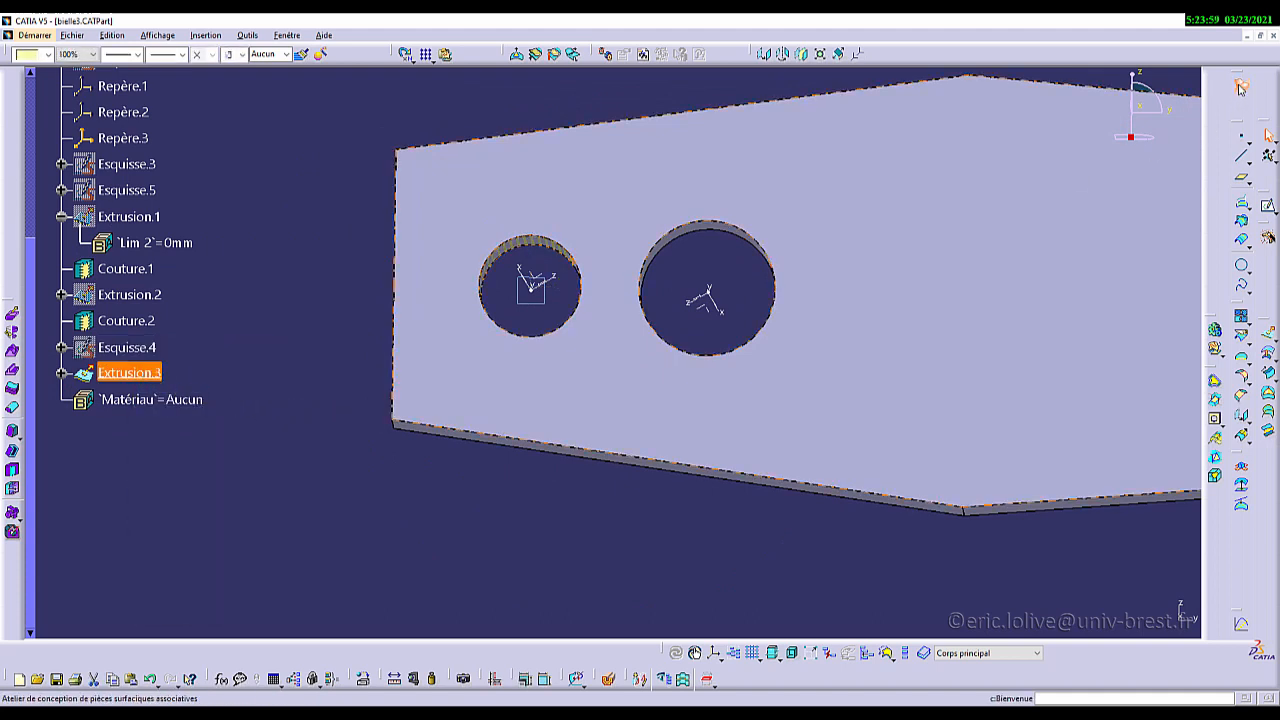
{"action": "left_click", "coordinate": [1240, 88]}
{"action": "left_click", "coordinate": [651, 174]}
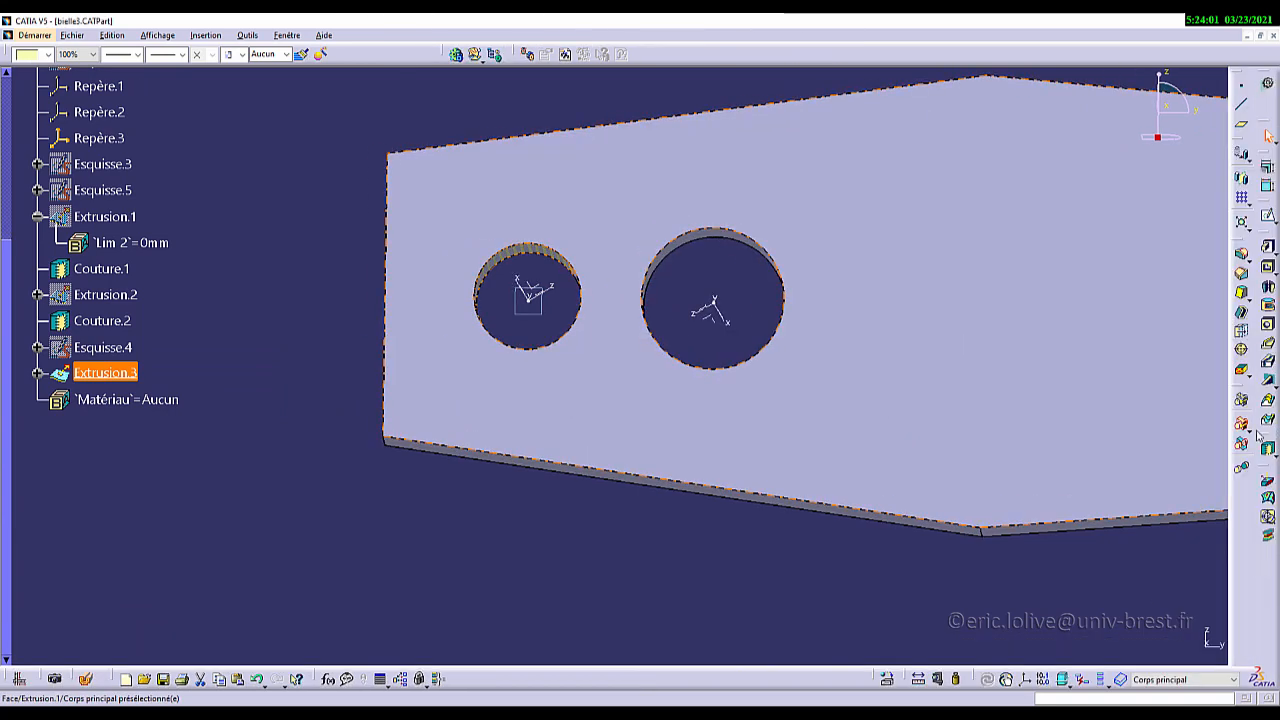
Step: Sew the Extrusion.3 surface onto the main body without simplifying the geometry, and hide Extrusion.3
{"action": "left_click", "coordinate": [1267, 448]}
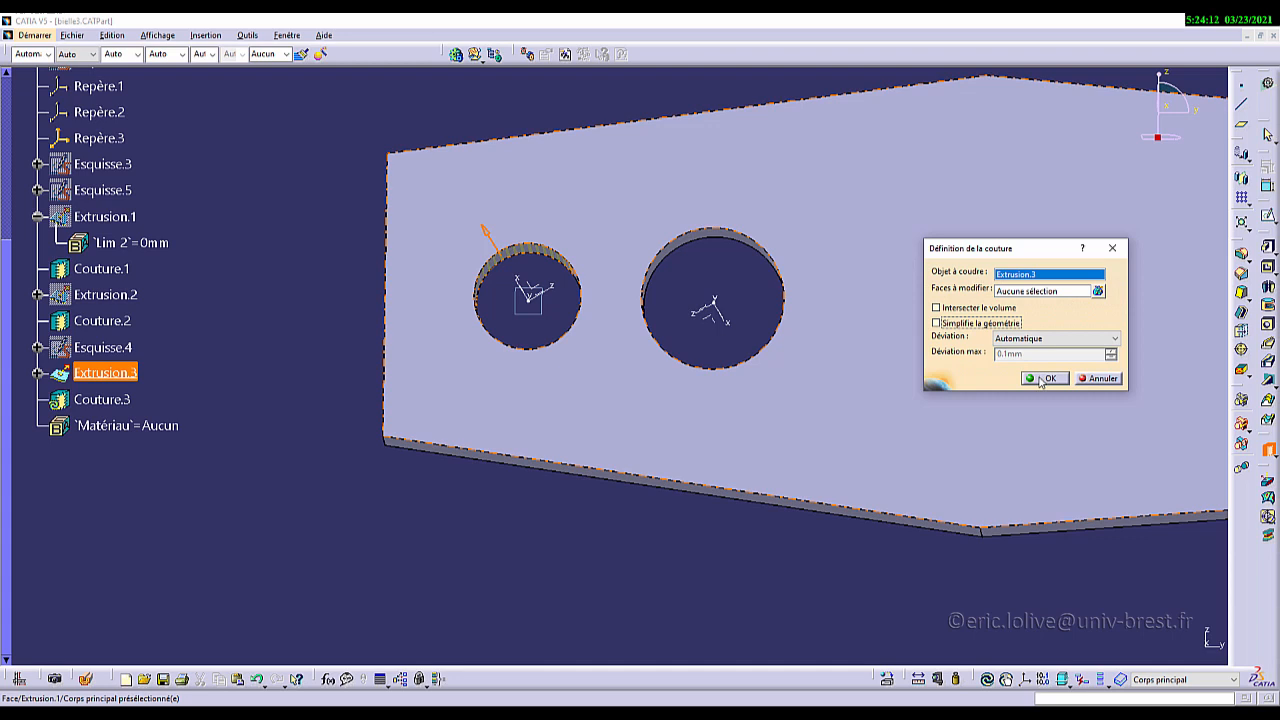
{"action": "left_click", "coordinate": [1041, 379]}
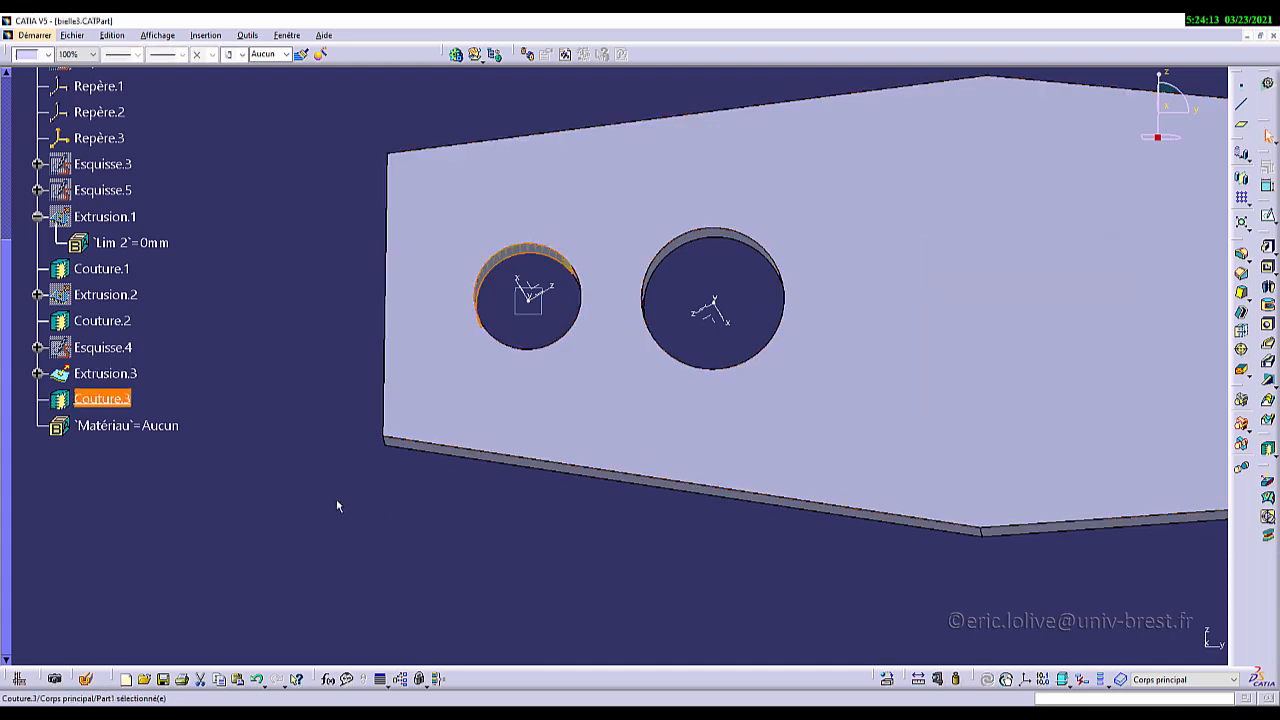
{"action": "right_click", "coordinate": [119, 376]}
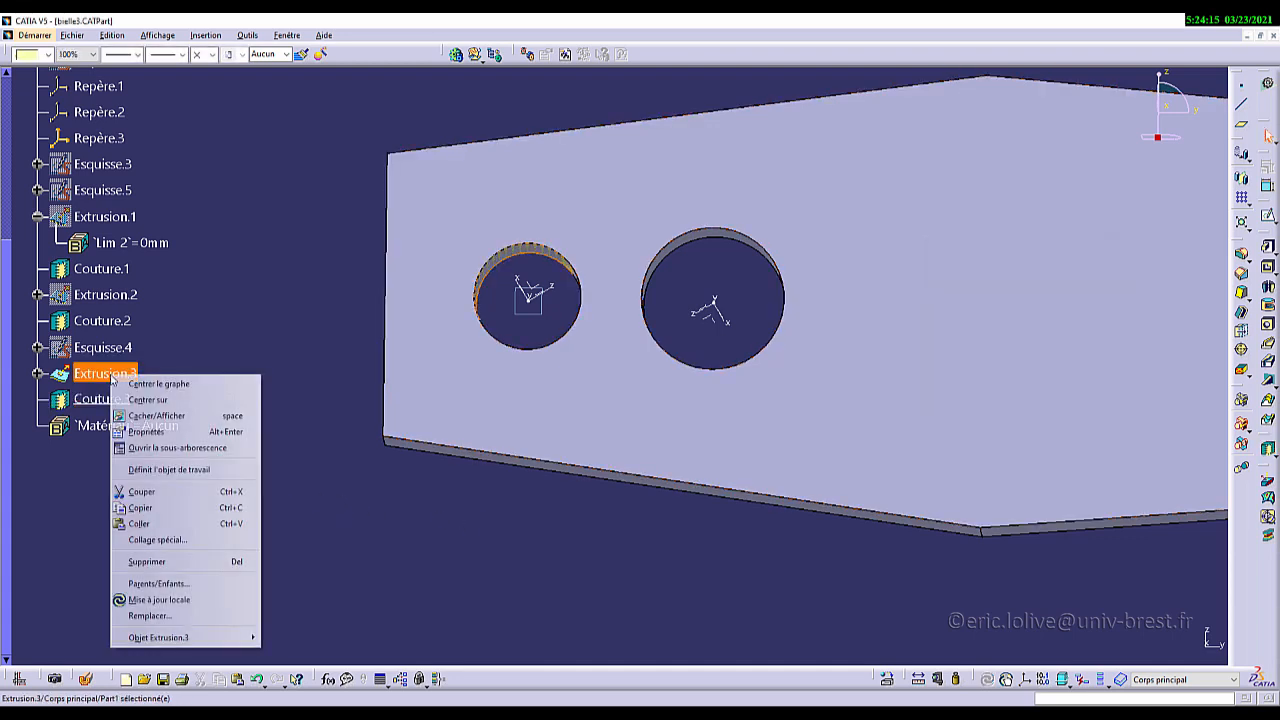
{"action": "left_click", "coordinate": [174, 416]}
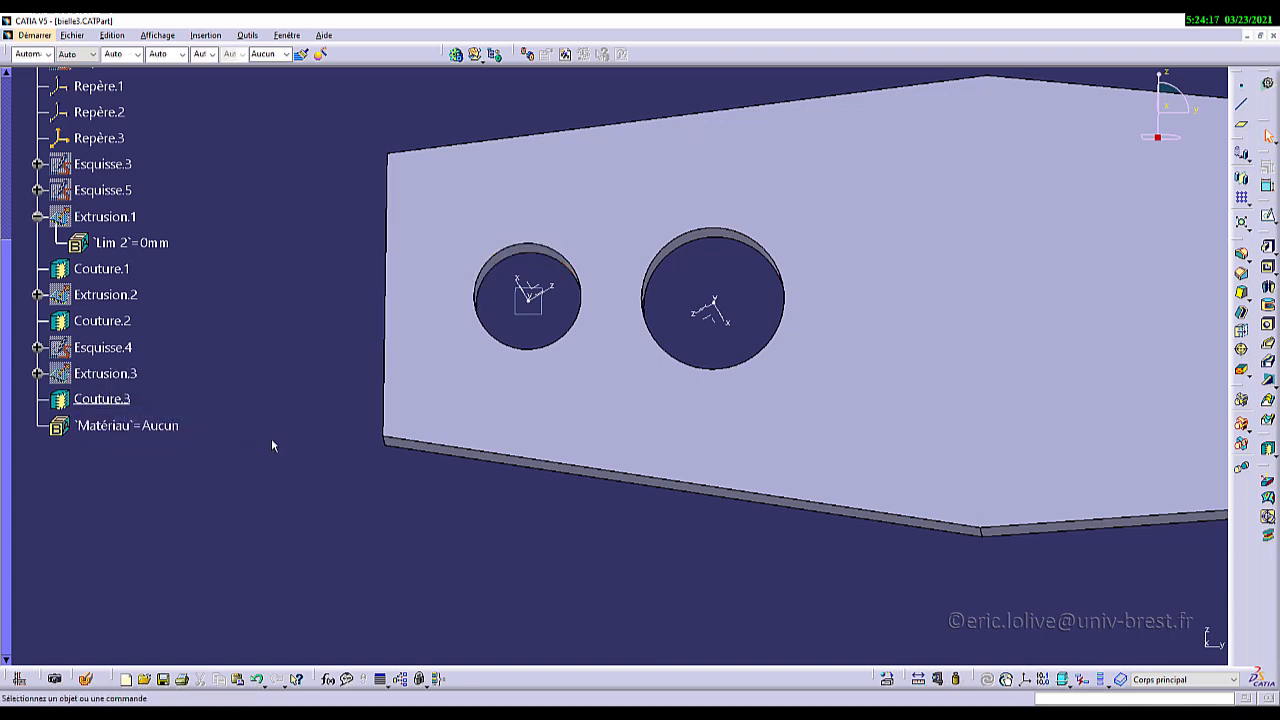
Step: Colour the sewn feature Couture.3 in the small hole magenta
{"action": "left_click", "coordinate": [101, 399]}
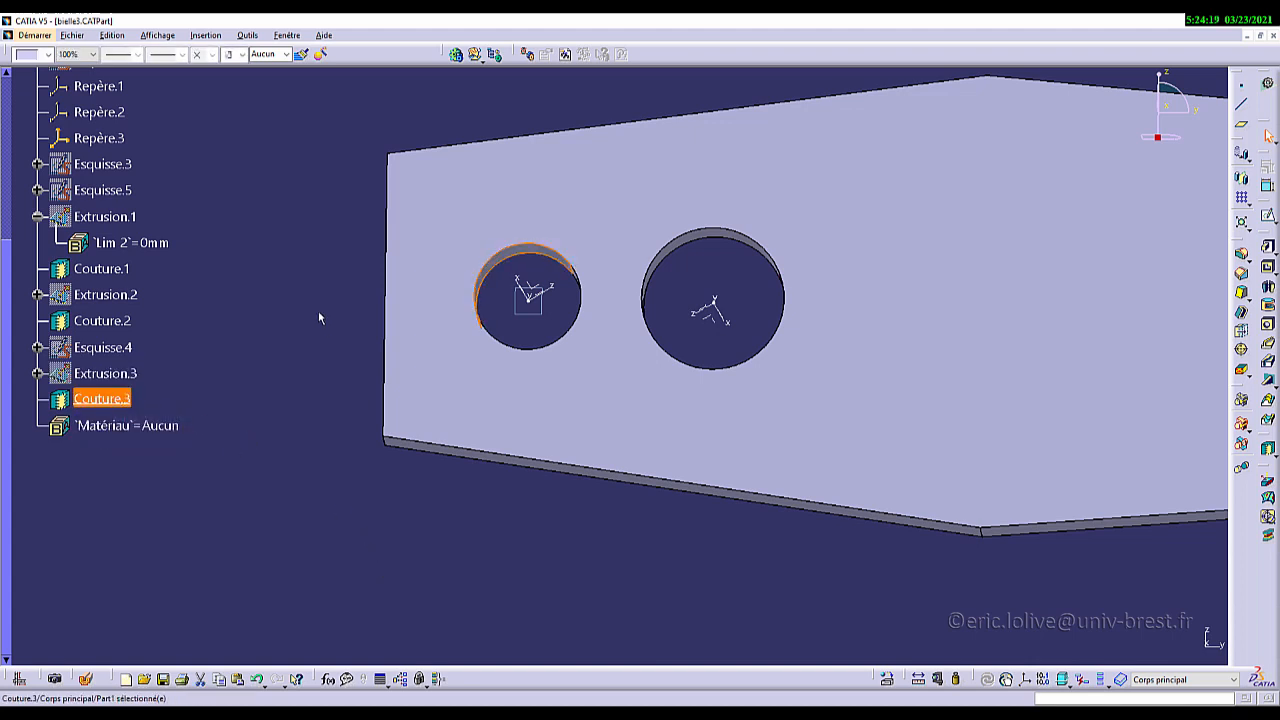
{"action": "left_click", "coordinate": [48, 54]}
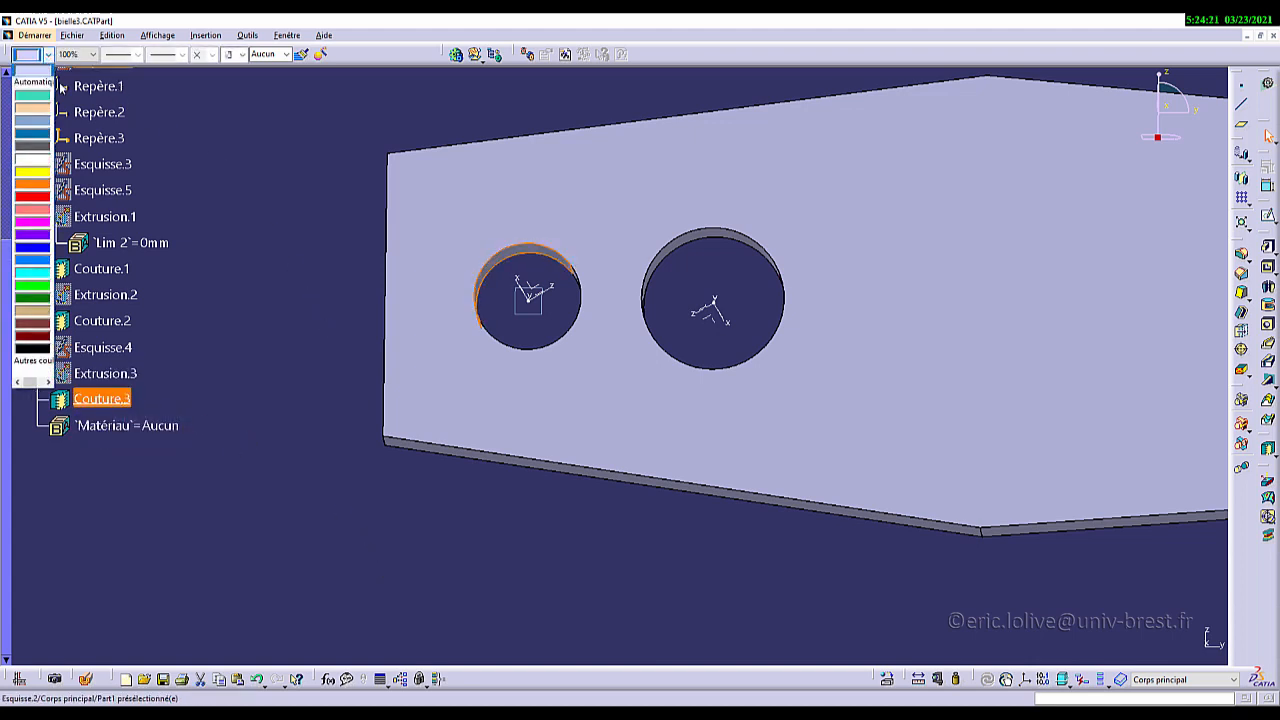
{"action": "left_click", "coordinate": [32, 222]}
{"action": "left_click", "coordinate": [251, 280]}
{"action": "mouse_move", "coordinate": [566, 406]}
{"action": "middle_mouse_down"}
{"action": "mouse_move", "coordinate": [652, 340]}
{"action": "mouse_move", "coordinate": [829, 371]}
{"action": "mouse_move", "coordinate": [794, 406]}
{"action": "mouse_move", "coordinate": [809, 446]}
{"action": "mouse_move", "coordinate": [514, 394]}
{"action": "mouse_move", "coordinate": [569, 391]}
{"action": "middle_mouse_up"}
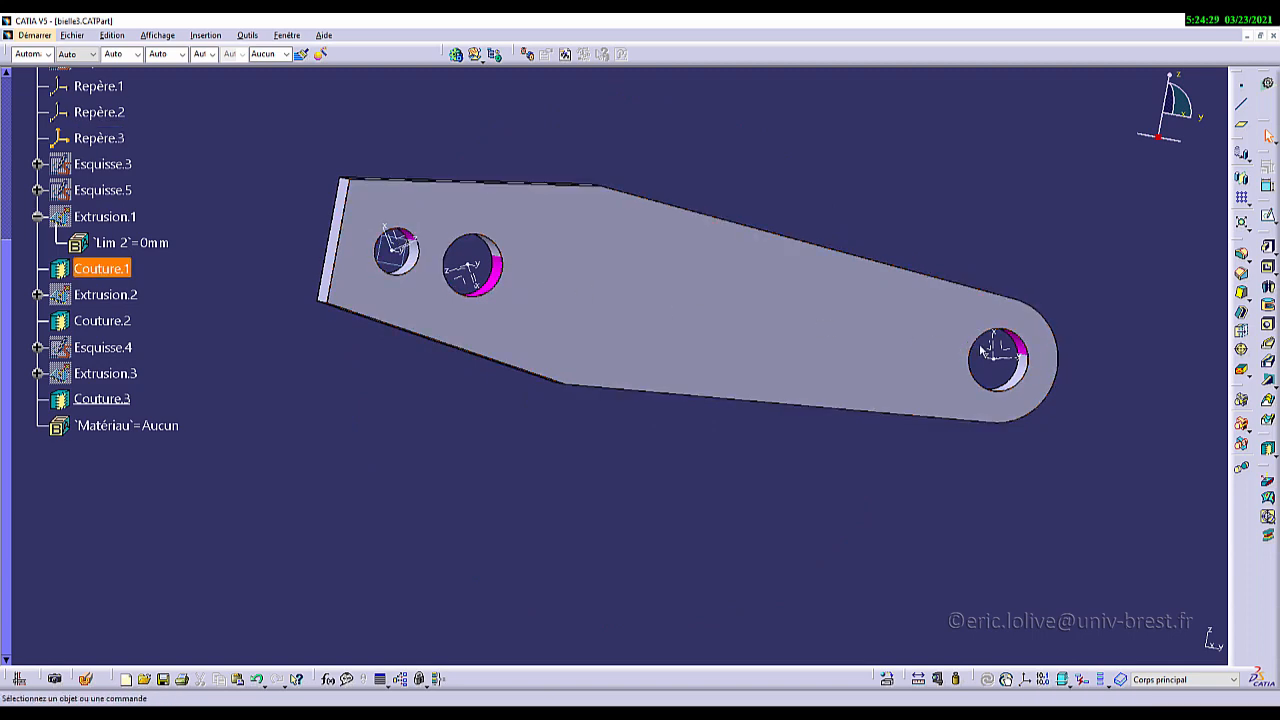
{"action": "scroll", "coordinate": [303, 520], "scroll_direction": "up", "scroll_amount": 3}
{"action": "scroll", "coordinate": [303, 520], "scroll_direction": "down", "scroll_amount": 2}
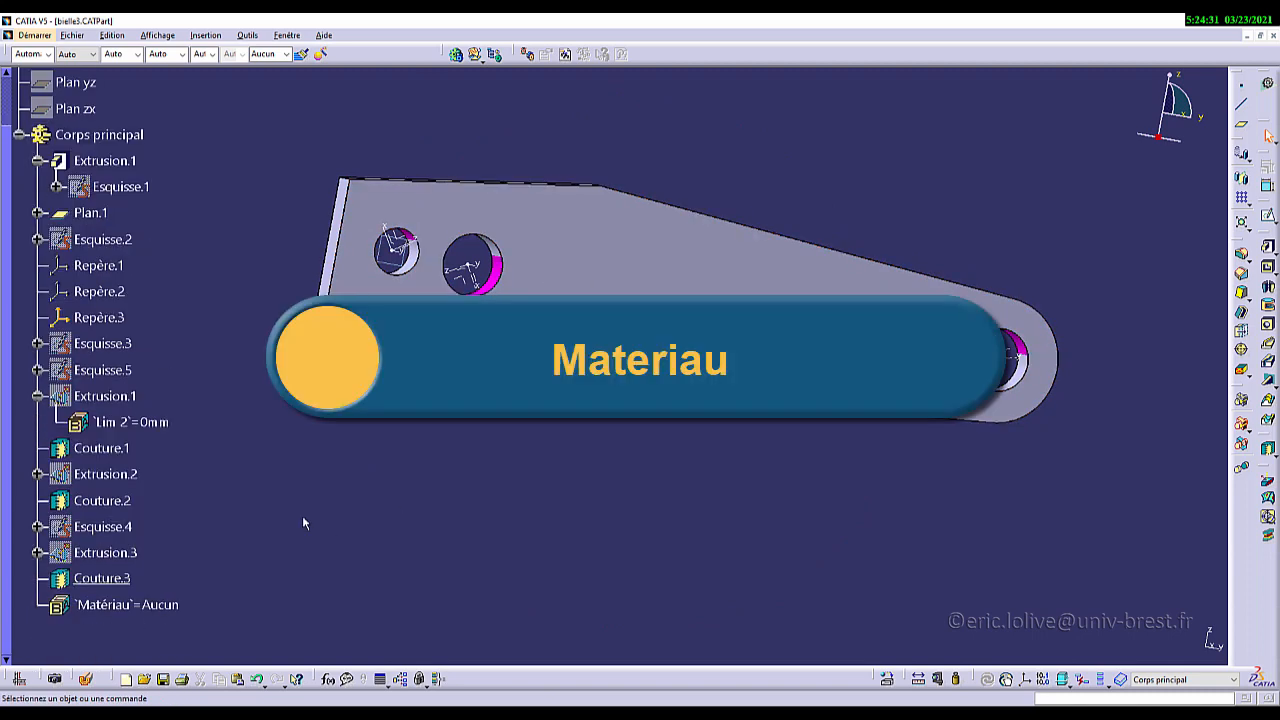
Step: Apply the S235 steel from the default catalogue's metals to the main body (Corps principal) and save the part
{"action": "left_click", "coordinate": [890, 684]}
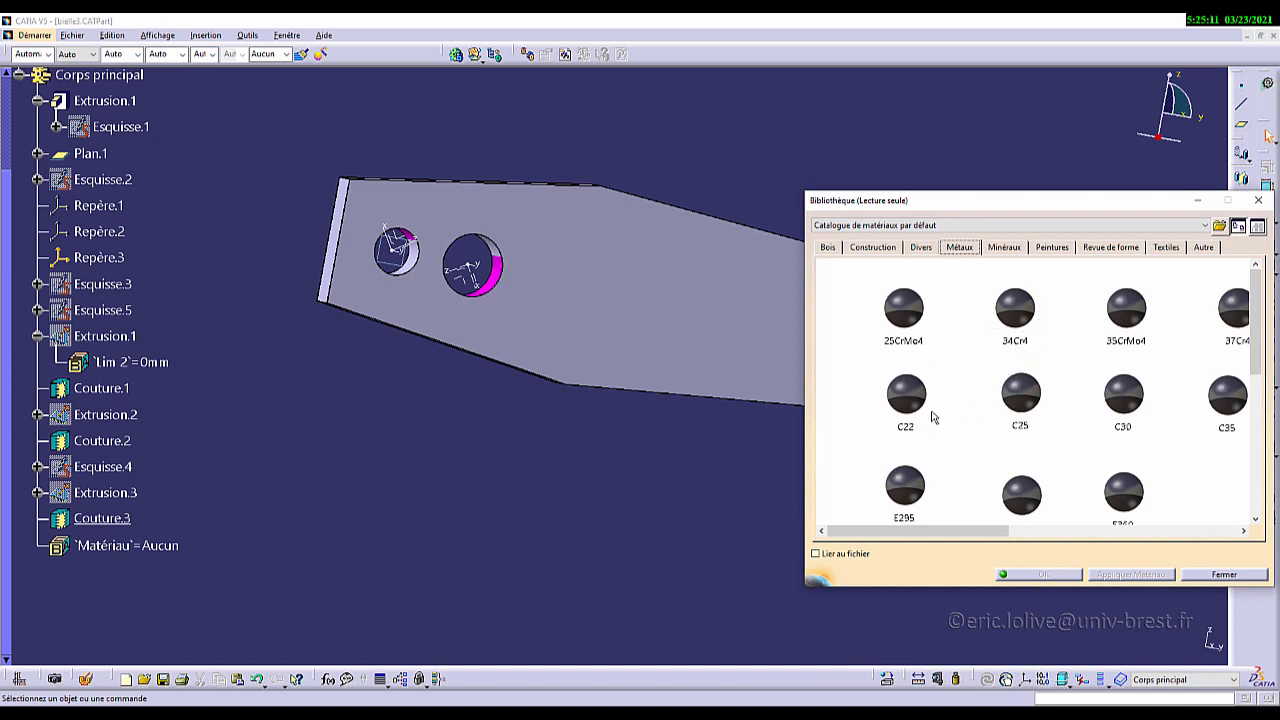
{"action": "scroll", "coordinate": [930, 408], "scroll_direction": "down", "scroll_amount": 1}
{"action": "scroll", "coordinate": [925, 450], "scroll_direction": "down", "scroll_amount": 1}
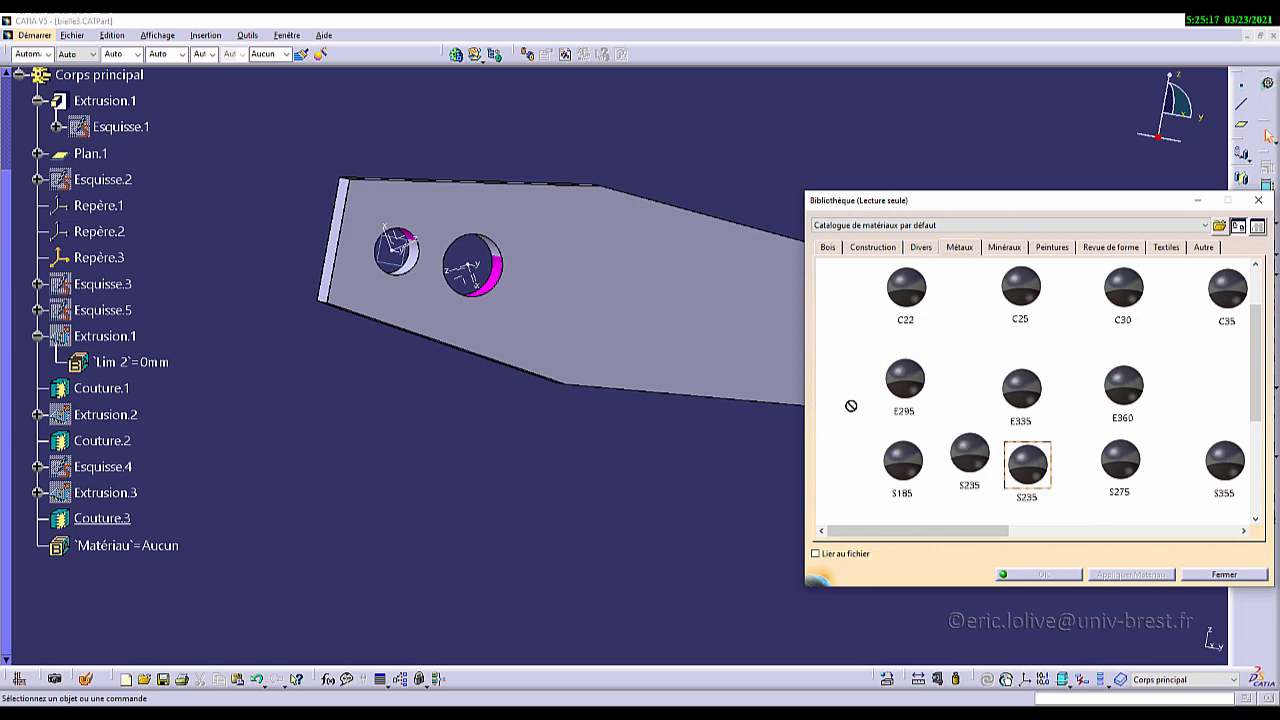
{"action": "mouse_move", "coordinate": [162, 180]}
{"action": "left_mouse_down"}
{"action": "mouse_move", "coordinate": [116, 79]}
{"action": "mouse_move", "coordinate": [127, 180]}
{"action": "mouse_move", "coordinate": [120, 165]}
{"action": "left_mouse_up"}
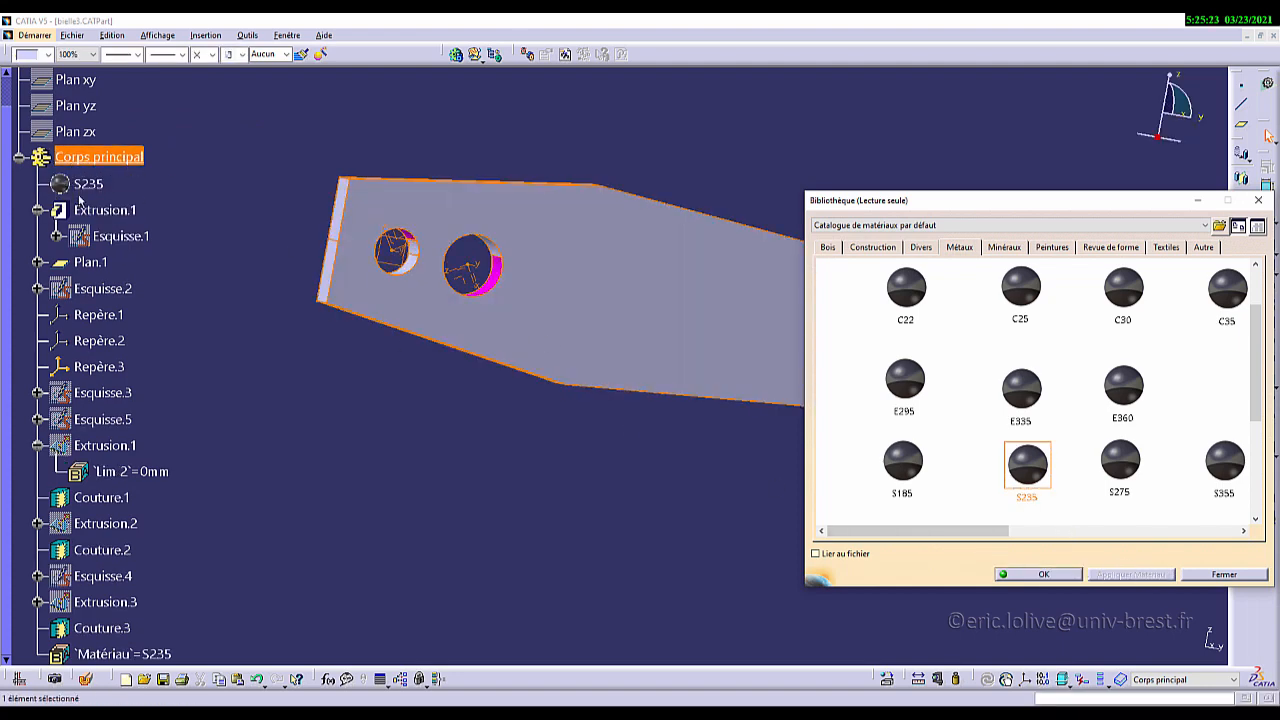
{"action": "left_click", "coordinate": [1044, 577]}
{"action": "middle_click_drag", "start_coordinate": [694, 323], "coordinate": [586, 418]}
{"action": "middle_click_drag", "start_coordinate": [660, 413], "coordinate": [680, 406]}
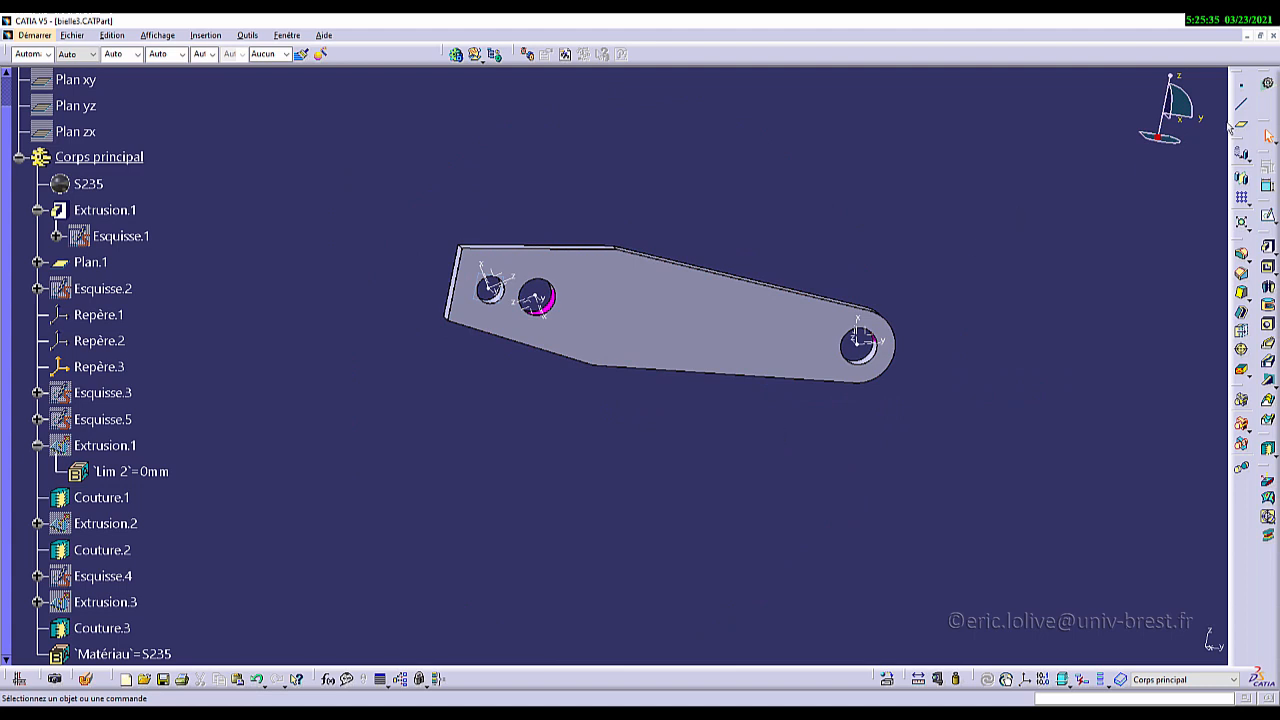
{"action": "left_click", "coordinate": [72, 36]}
{"action": "left_click", "coordinate": [80, 118]}
Step: Start a Generative Structural Analysis of the part with a static analysis case (Analyse statique)
{"action": "left_click", "coordinate": [1267, 82]}
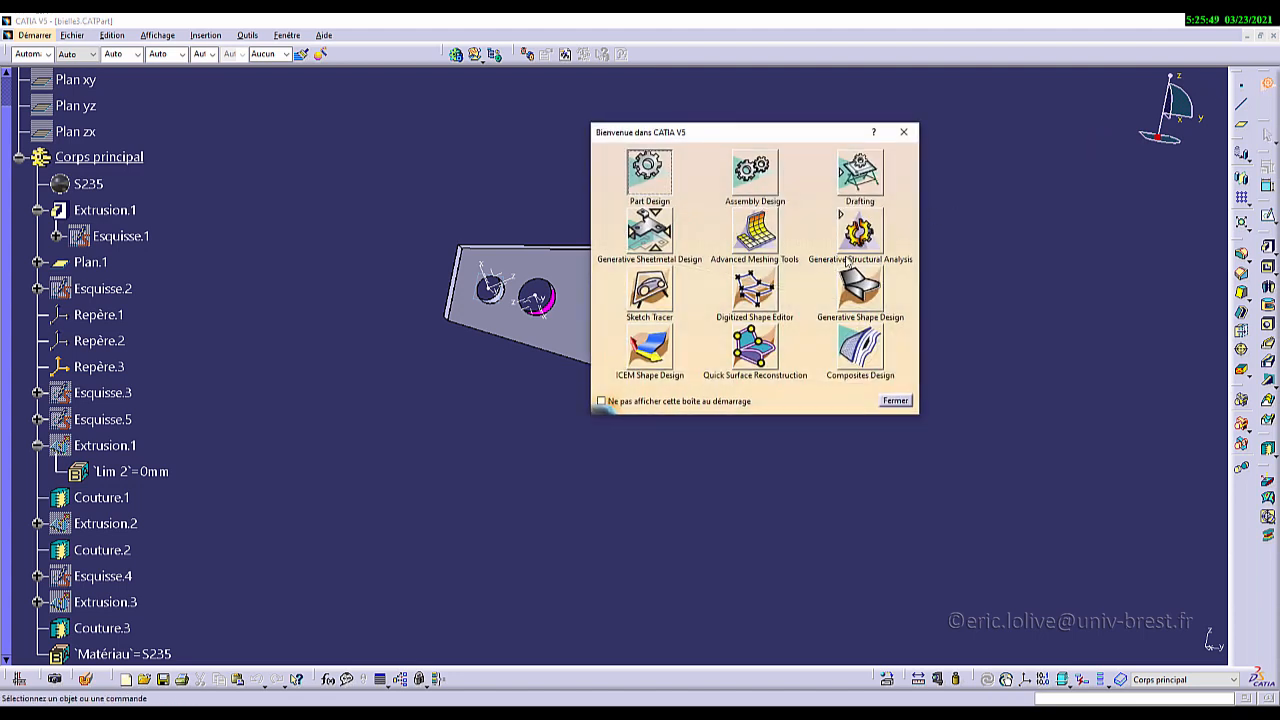
{"action": "left_click", "coordinate": [852, 245]}
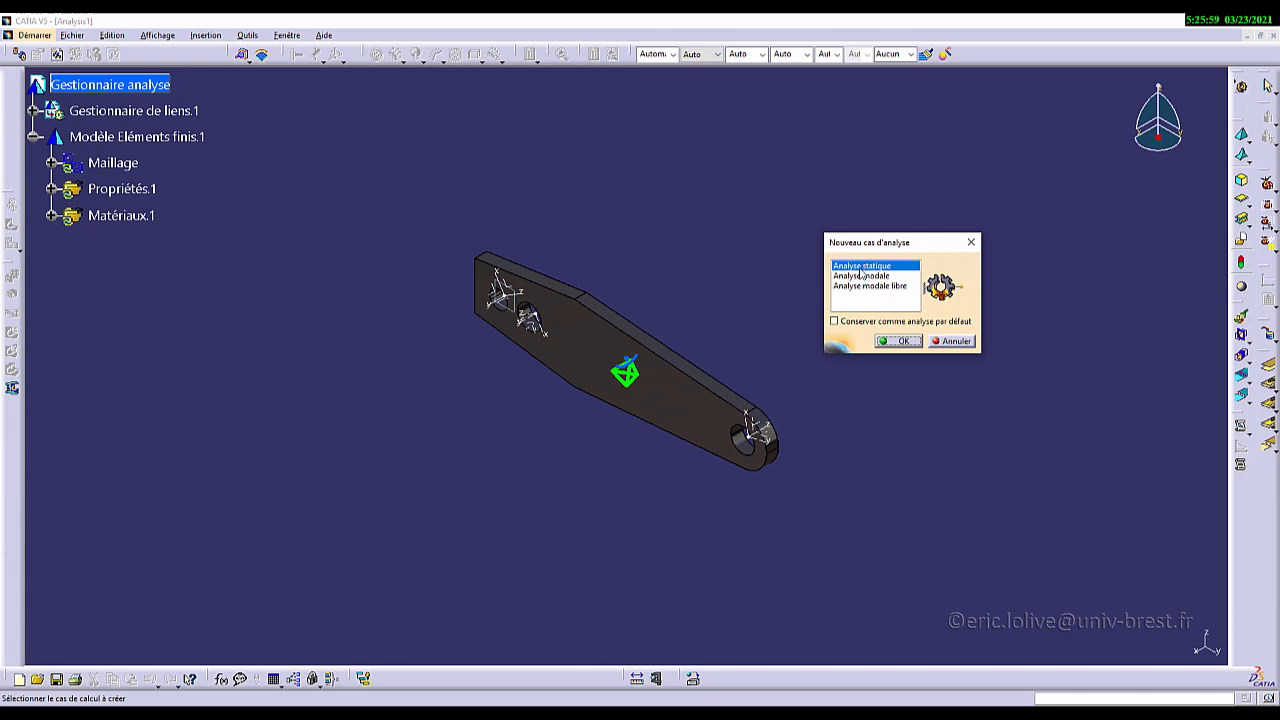
{"action": "left_click", "coordinate": [901, 342]}
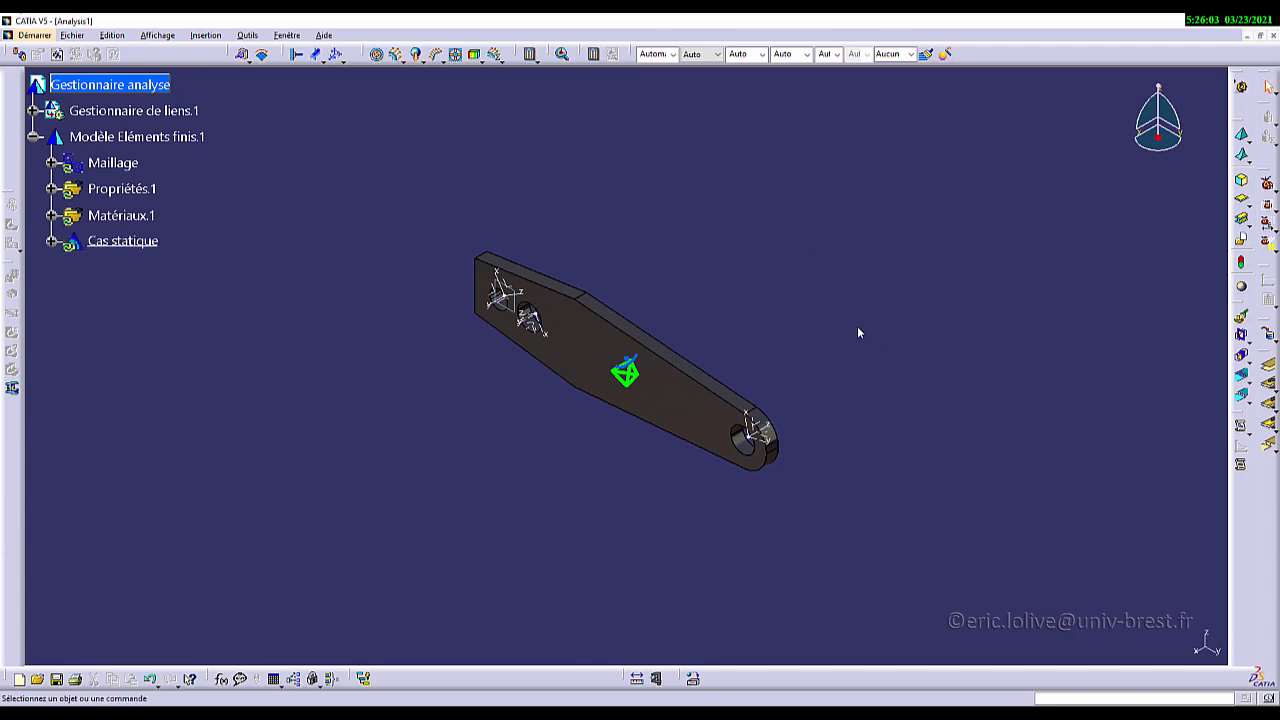
Step: Switch to the bielle3 part and examine the force construction and its dimensions in the sketch Esquisse.2
{"action": "middle_click_drag", "start_coordinate": [493, 443], "coordinate": [582, 314]}
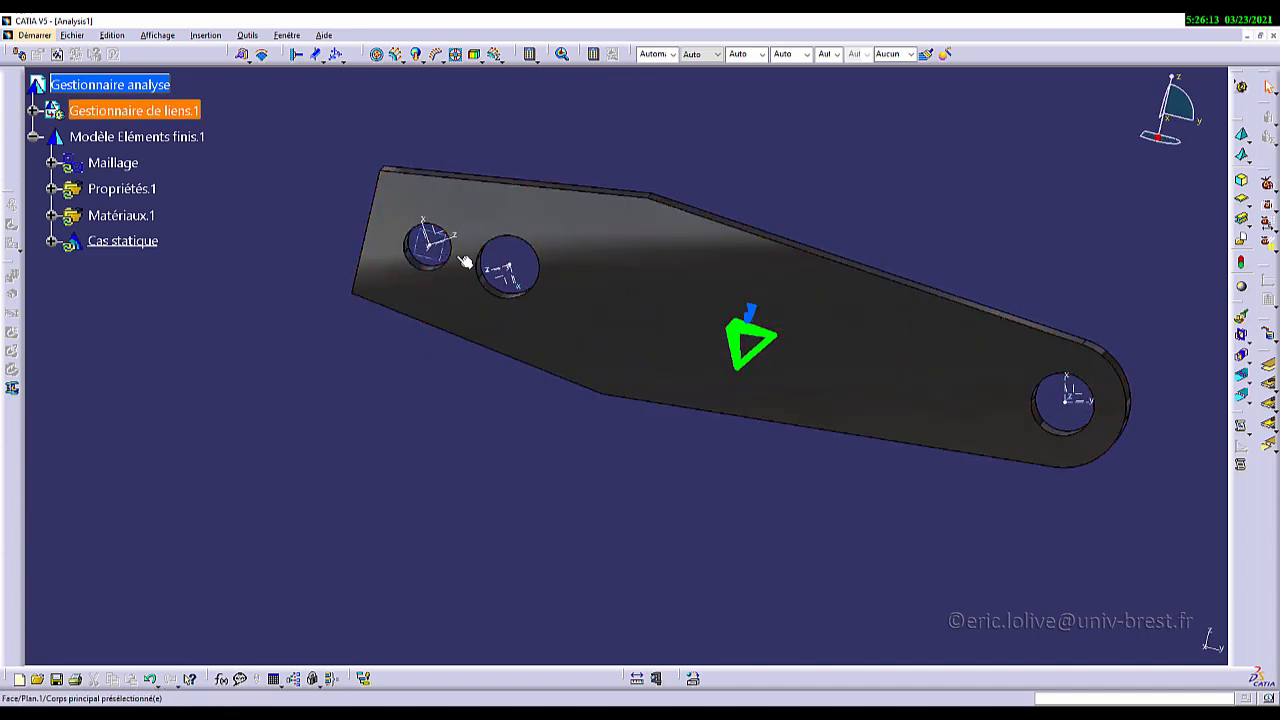
{"action": "scroll", "coordinate": [424, 245], "scroll_direction": "down", "scroll_amount": 2}
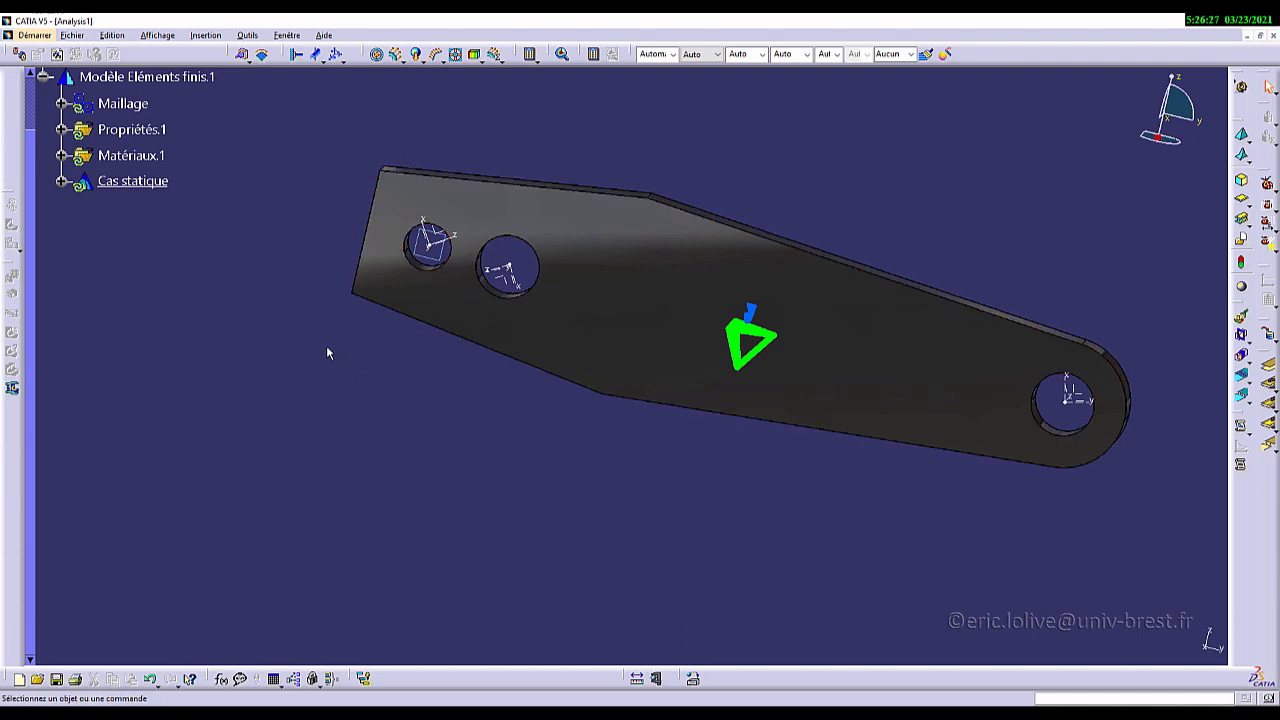
{"action": "key", "text": "ctrl+Tab"}
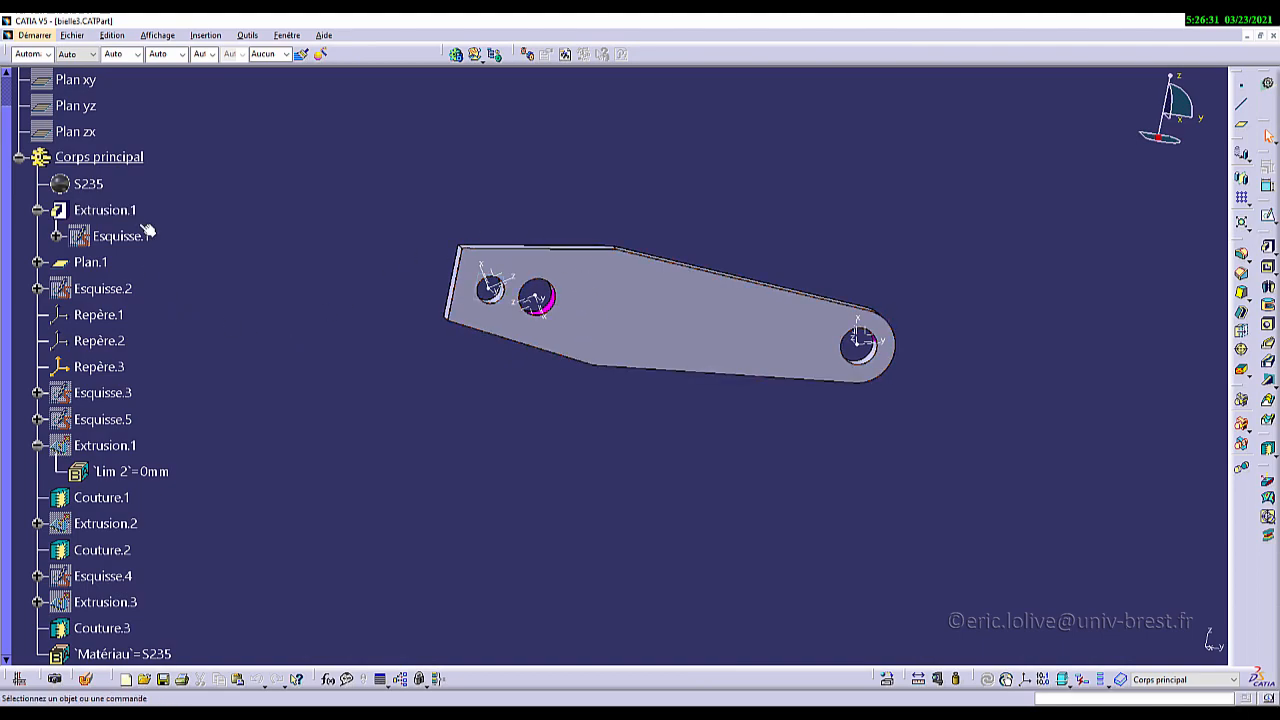
{"action": "double_click", "coordinate": [100, 288]}
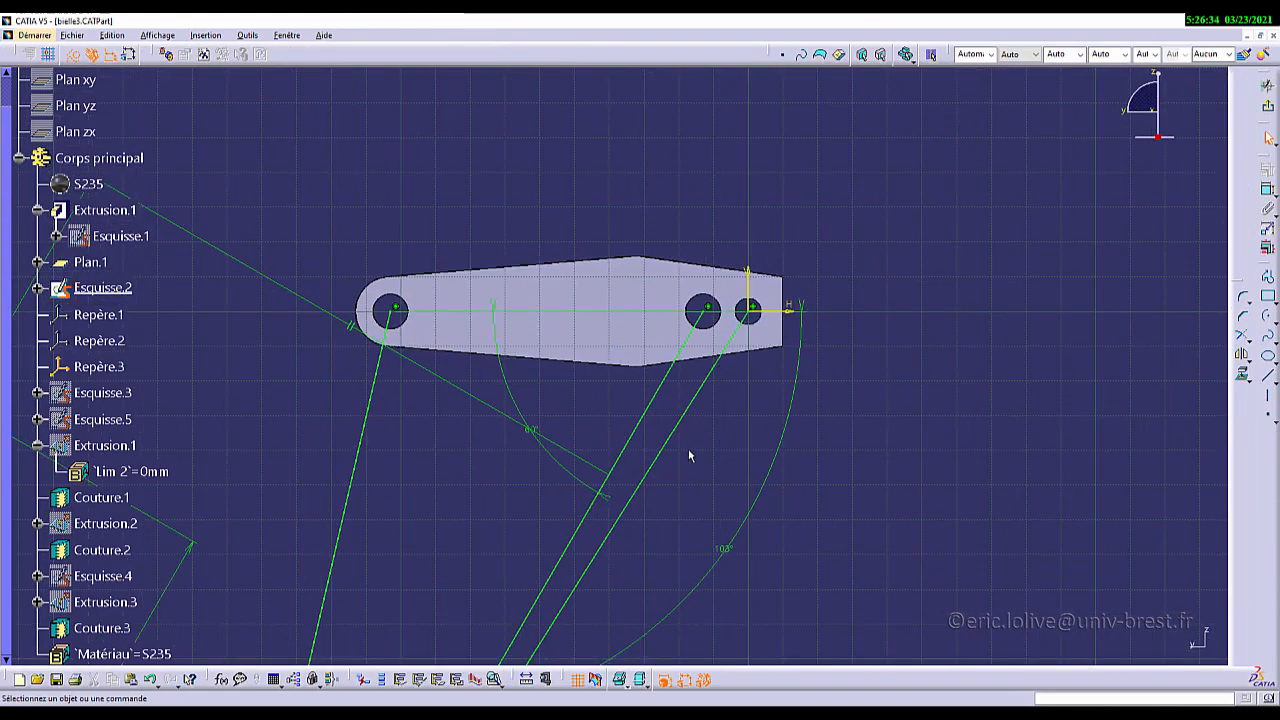
{"action": "mouse_move", "coordinate": [689, 456]}
{"action": "middle_mouse_down"}
{"action": "mouse_move", "coordinate": [786, 206]}
{"action": "mouse_move", "coordinate": [723, 449]}
{"action": "mouse_move", "coordinate": [778, 397]}
{"action": "mouse_move", "coordinate": [789, 349]}
{"action": "mouse_move", "coordinate": [709, 397]}
{"action": "mouse_move", "coordinate": [814, 314]}
{"action": "mouse_move", "coordinate": [614, 461]}
{"action": "middle_mouse_up"}
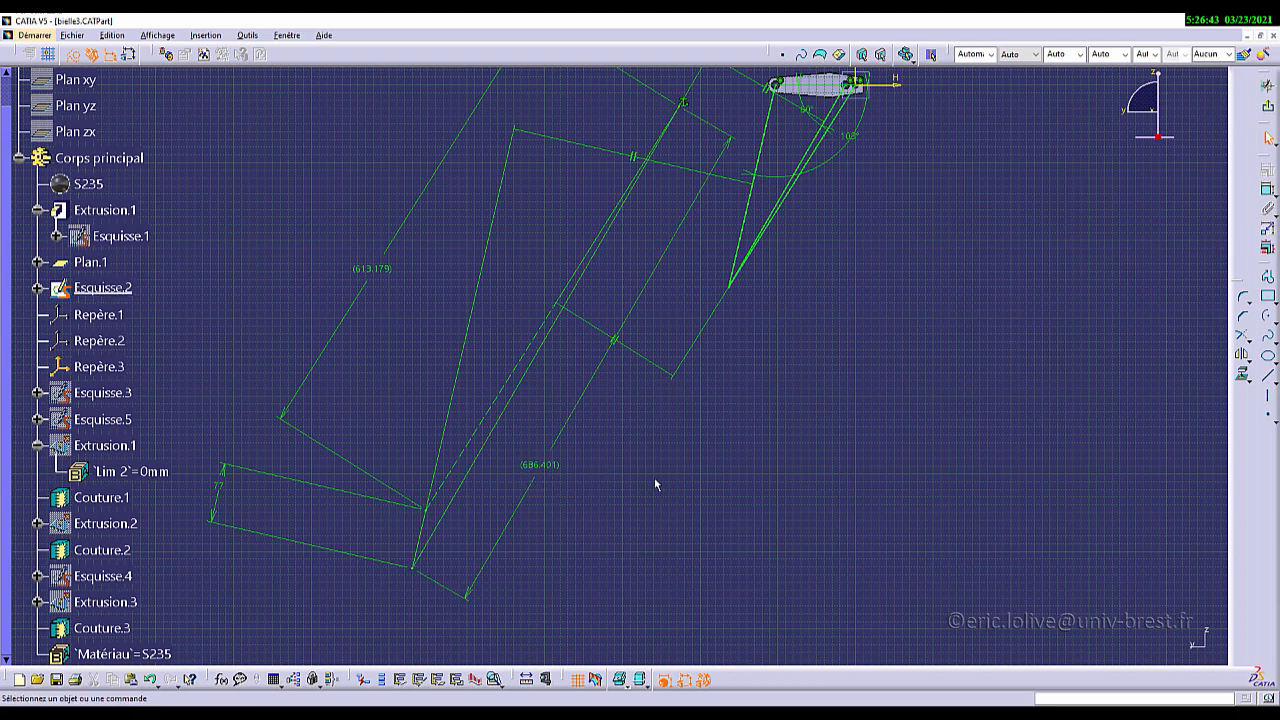
{"action": "scroll", "coordinate": [675, 453], "scroll_direction": "down", "scroll_amount": 2}
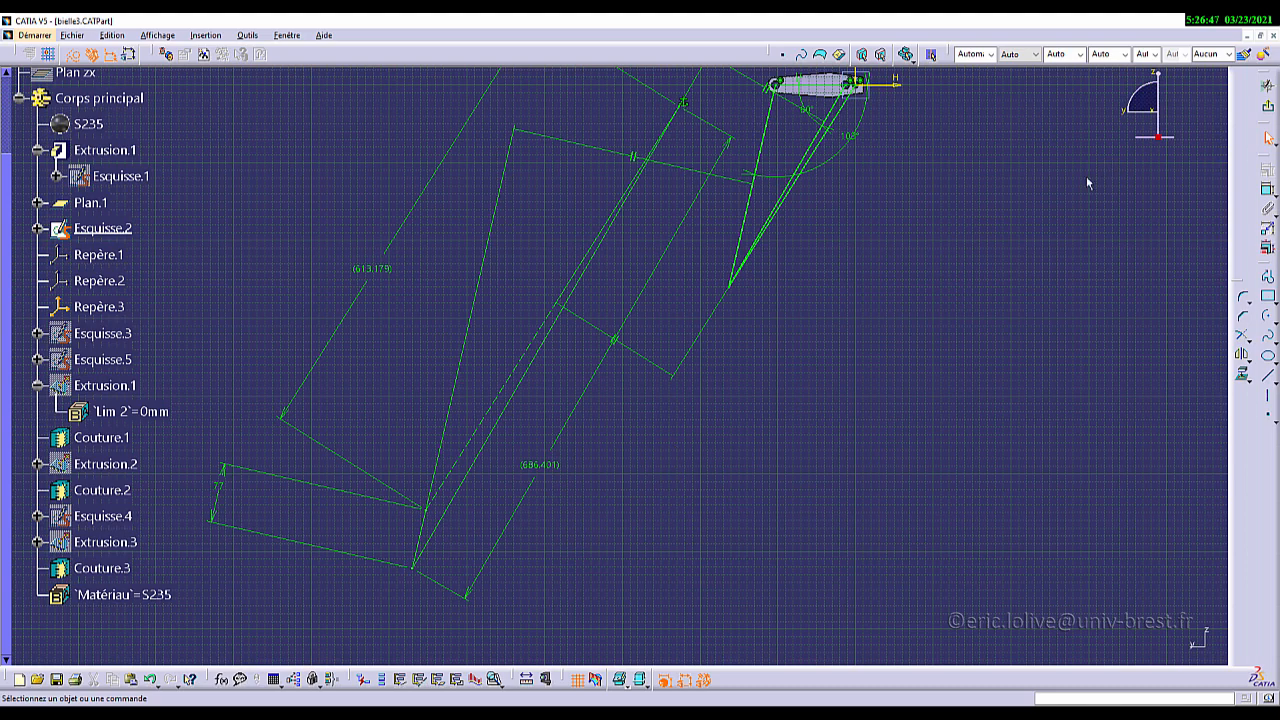
{"action": "left_click", "coordinate": [1267, 107]}
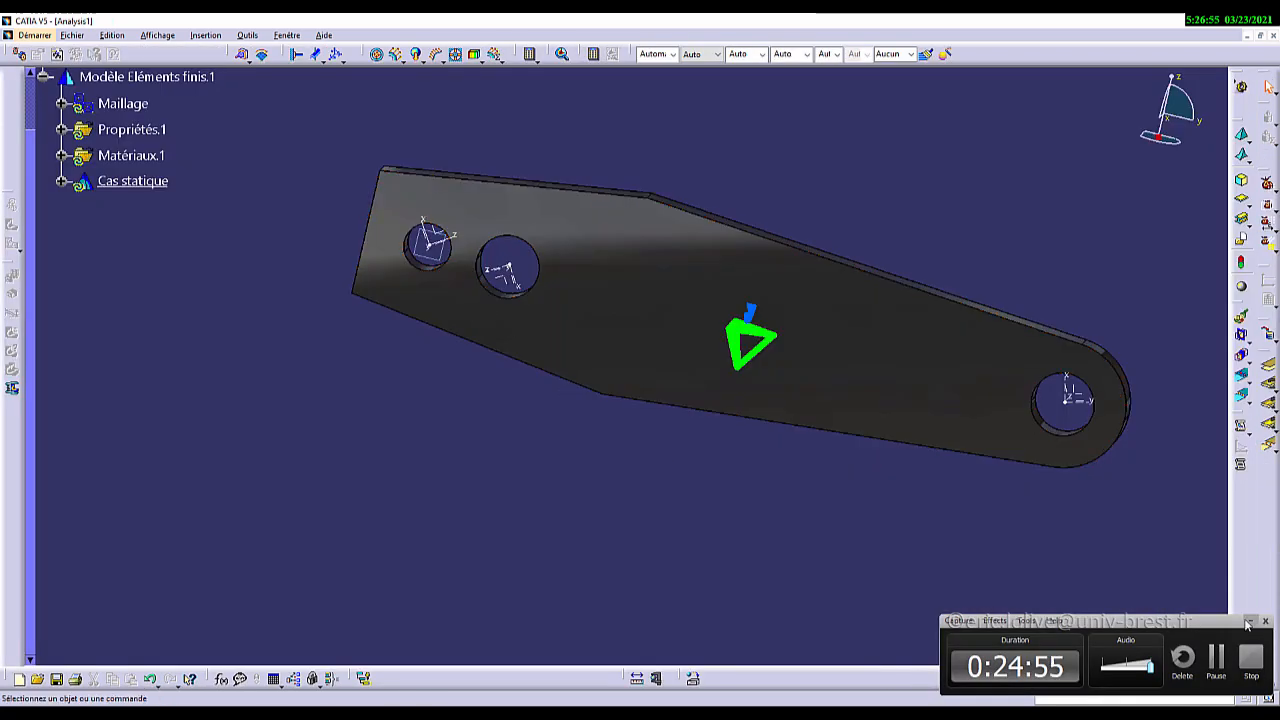
Step: Start a bearing load (Chargement de type palier) for the static case in the analysis document
{"action": "left_click", "coordinate": [1247, 622]}
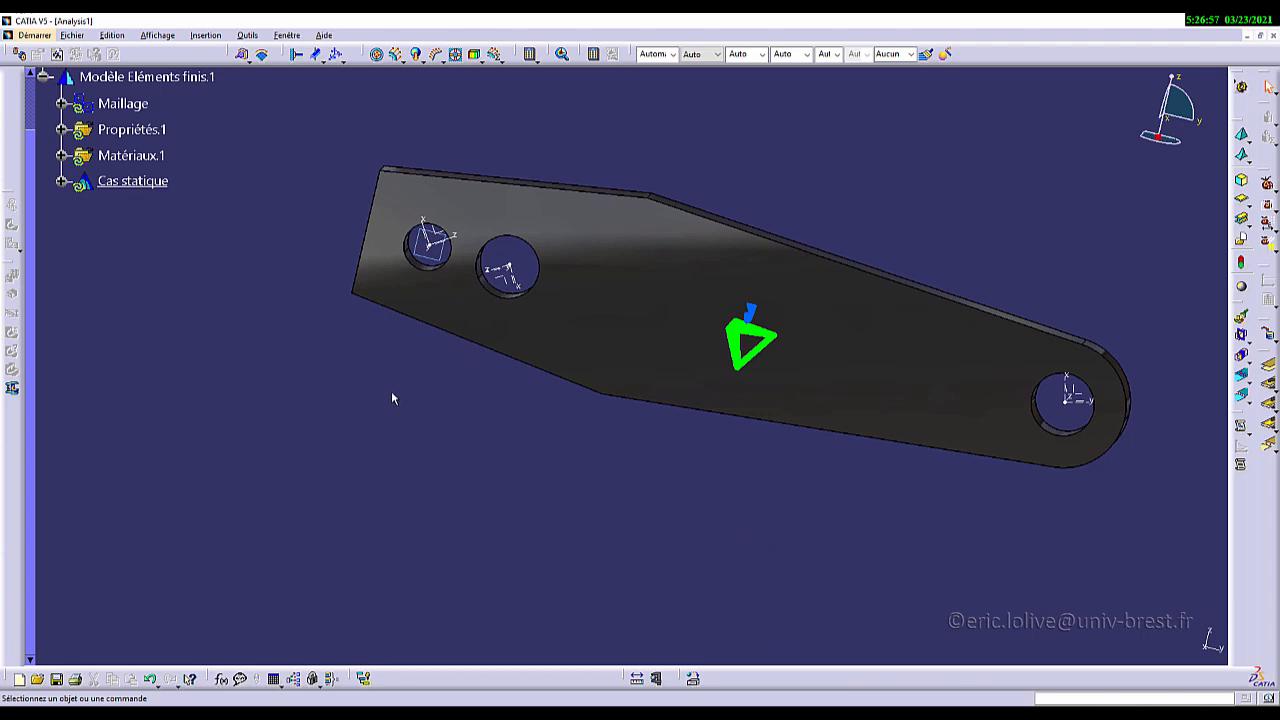
{"action": "middle_click_drag", "start_coordinate": [494, 369], "coordinate": [508, 240]}
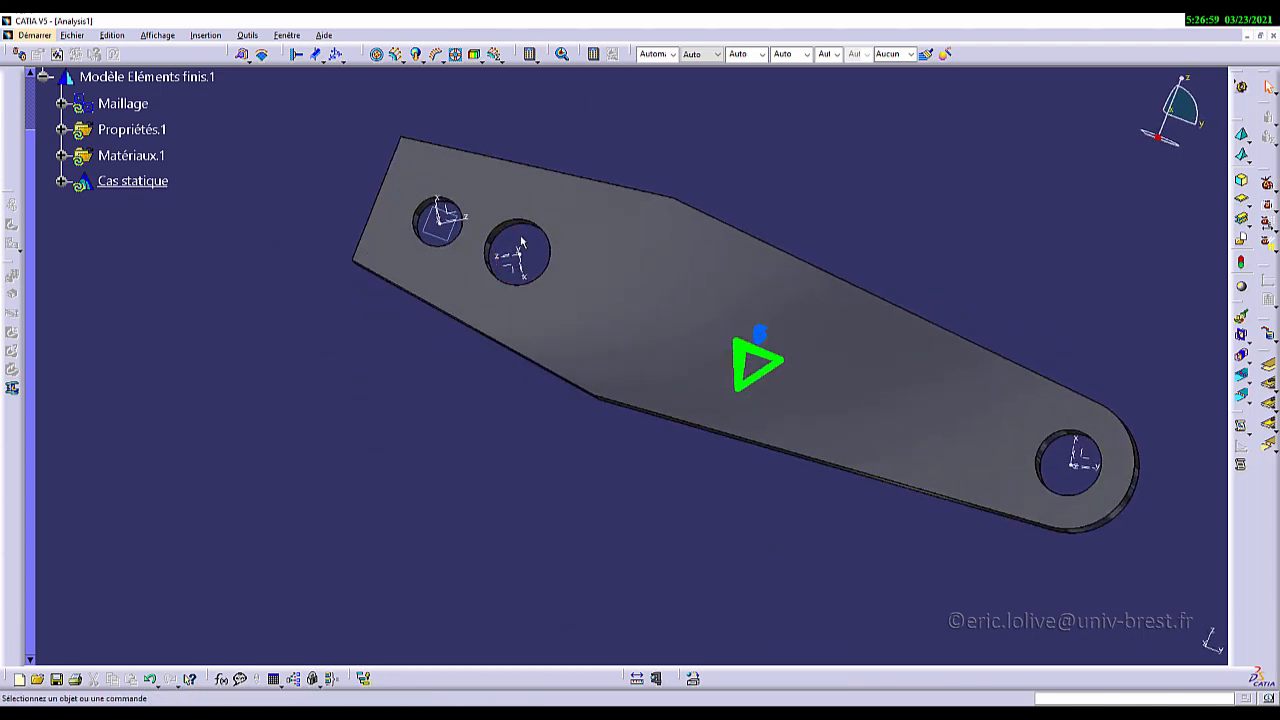
{"action": "middle_click_drag", "start_coordinate": [466, 414], "coordinate": [436, 398]}
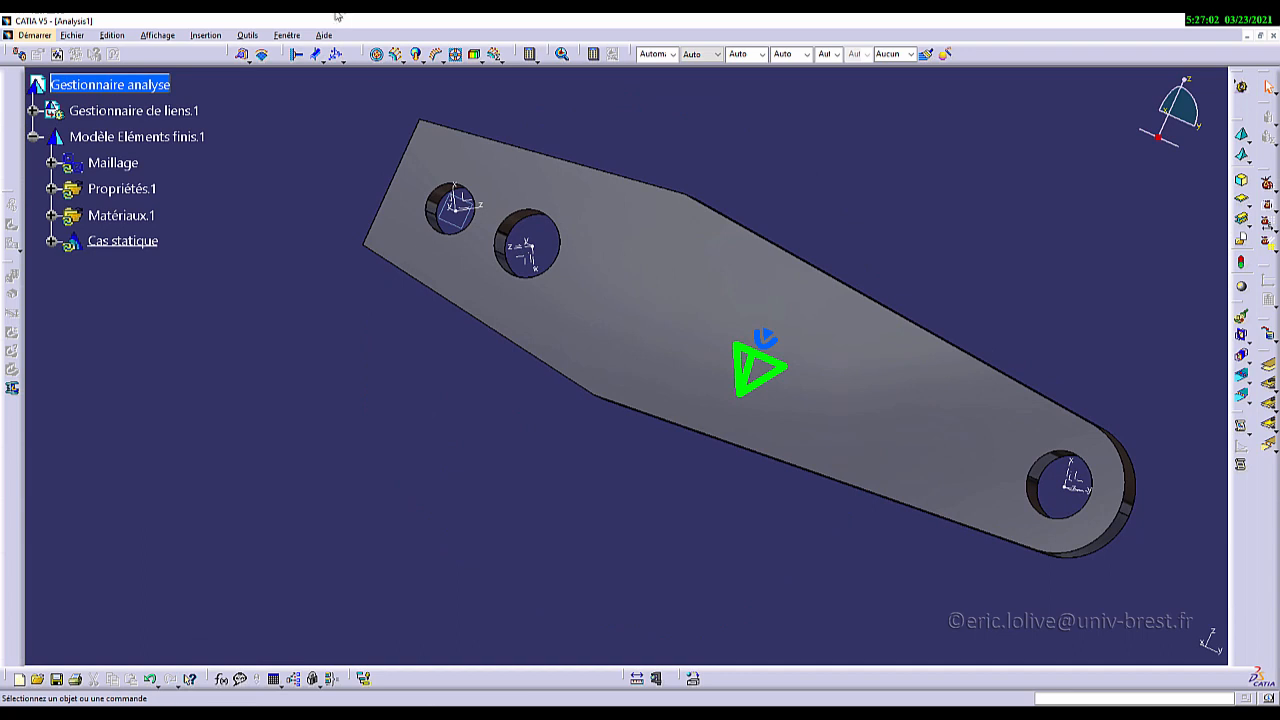
{"action": "left_click", "coordinate": [418, 57]}
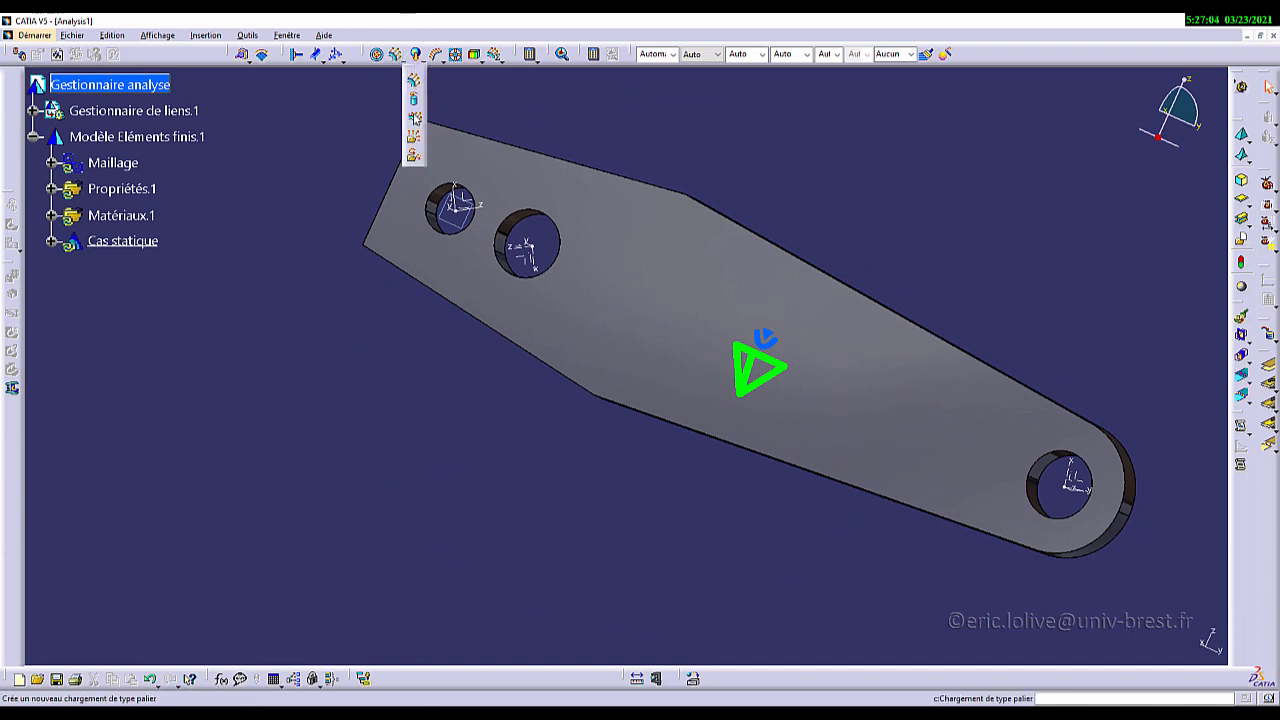
{"action": "left_click", "coordinate": [414, 120]}
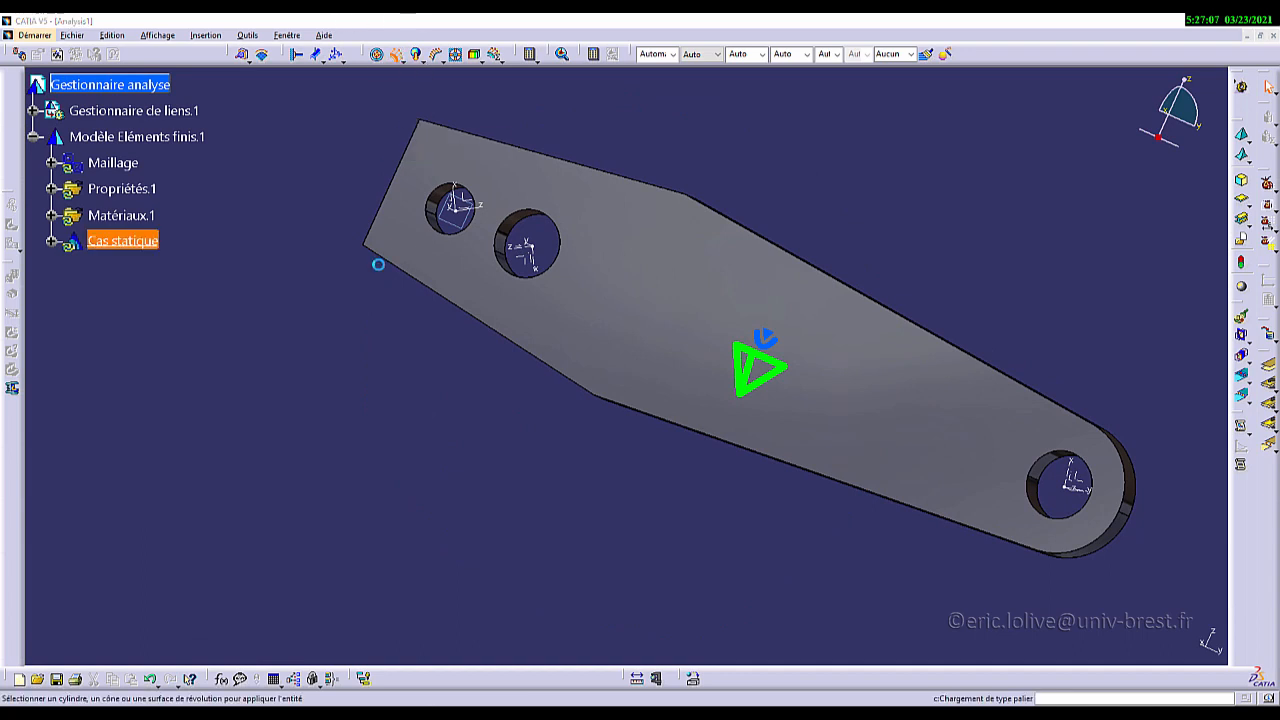
{"action": "middle_click_drag", "start_coordinate": [440, 374], "coordinate": [396, 183]}
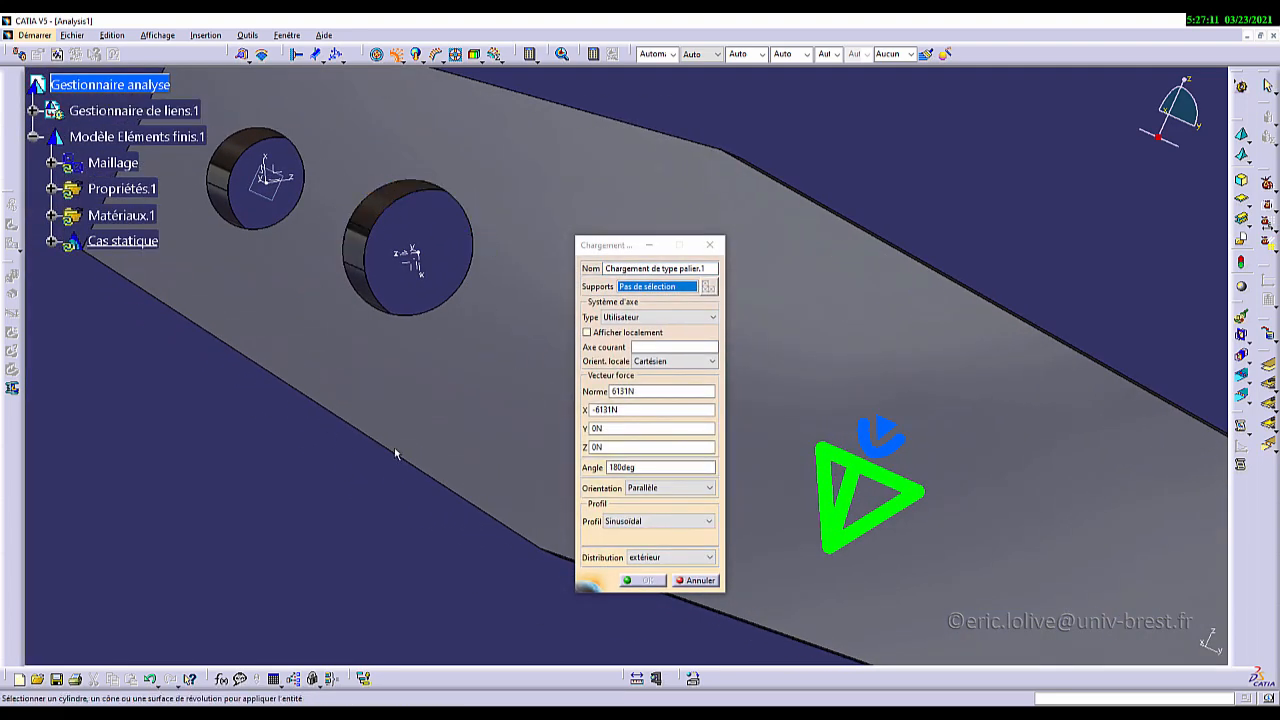
{"action": "middle_click_drag", "start_coordinate": [508, 232], "coordinate": [512, 270]}
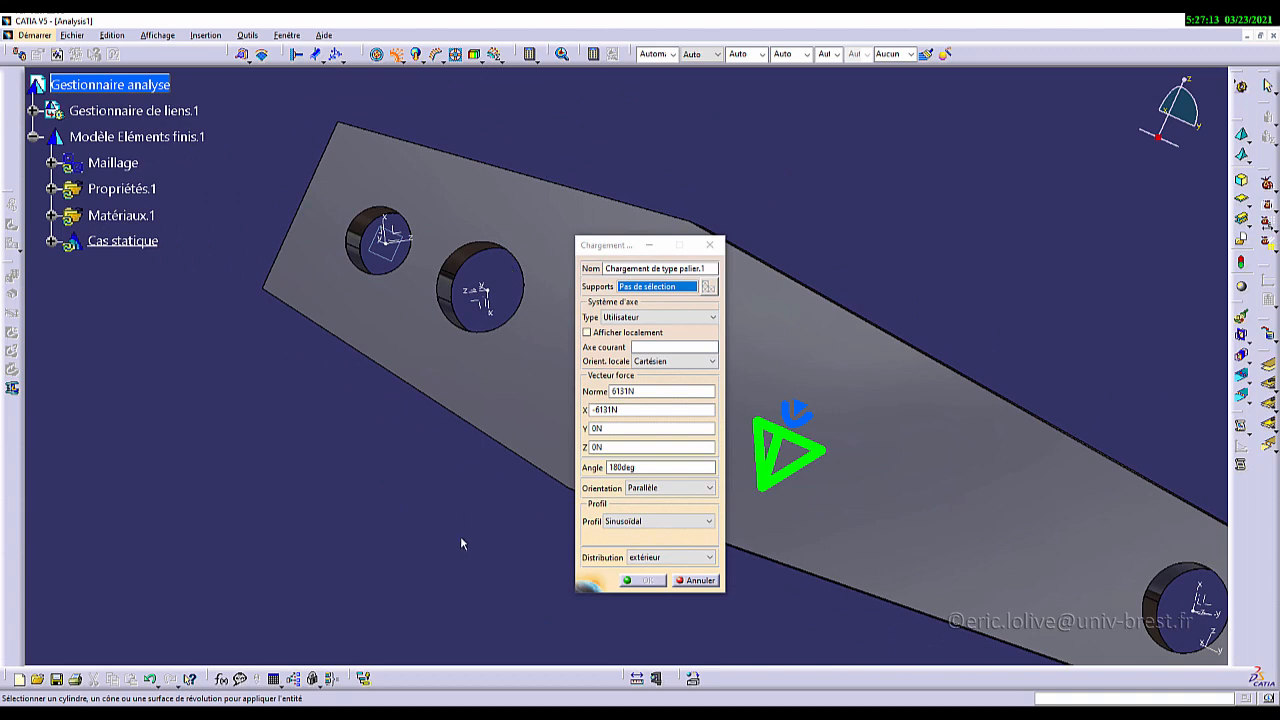
Step: Show the view toolbar (Affichage) and set the model display to shading with edges
{"action": "right_click", "coordinate": [465, 688]}
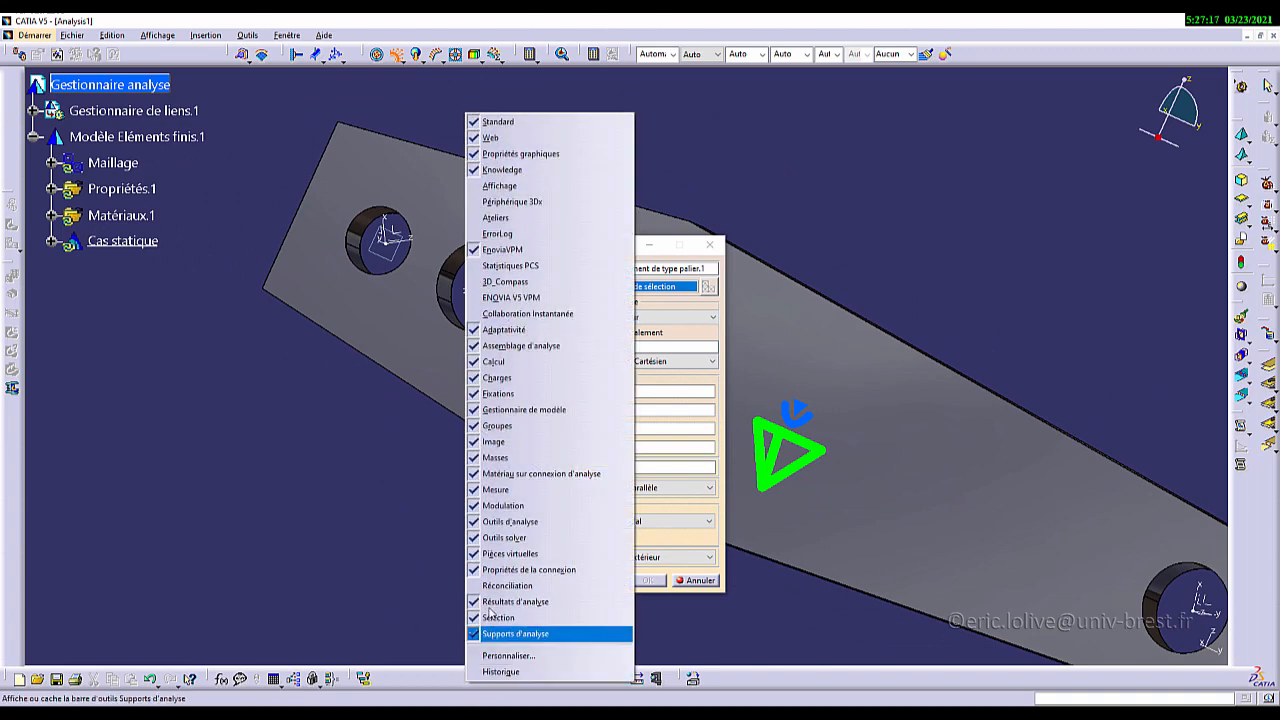
{"action": "left_click", "coordinate": [500, 185]}
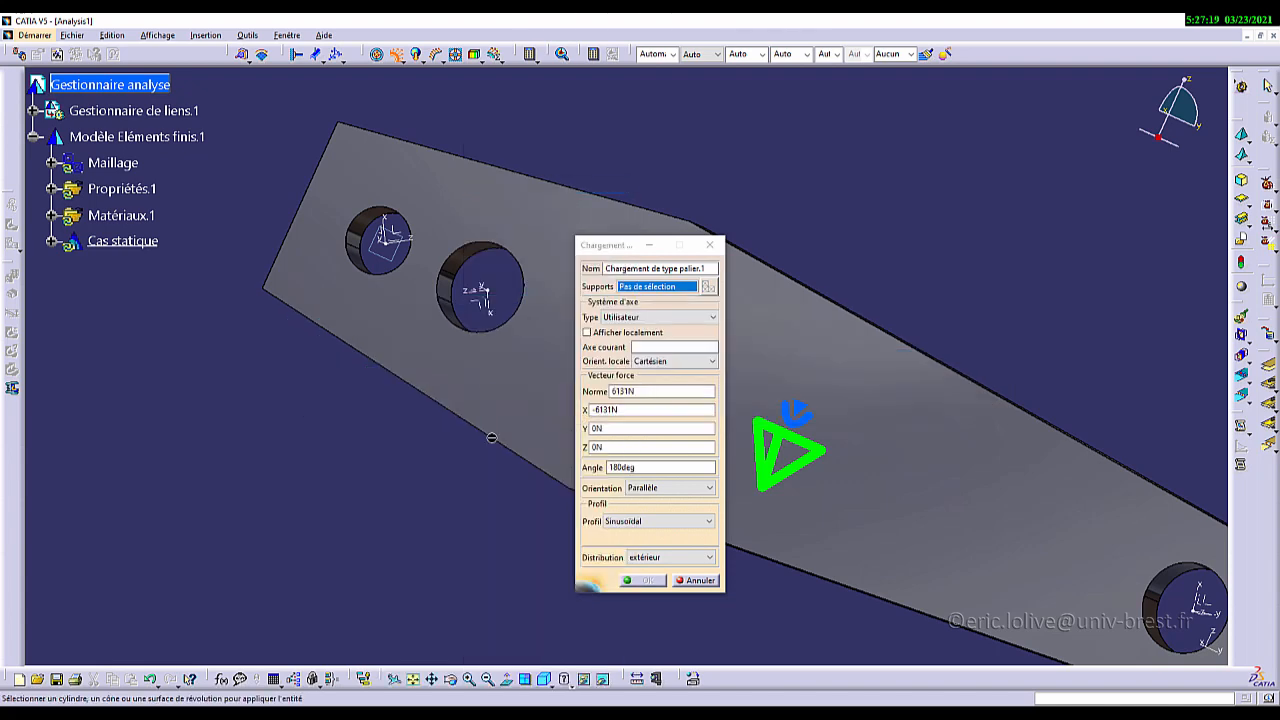
{"action": "left_click", "coordinate": [584, 679]}
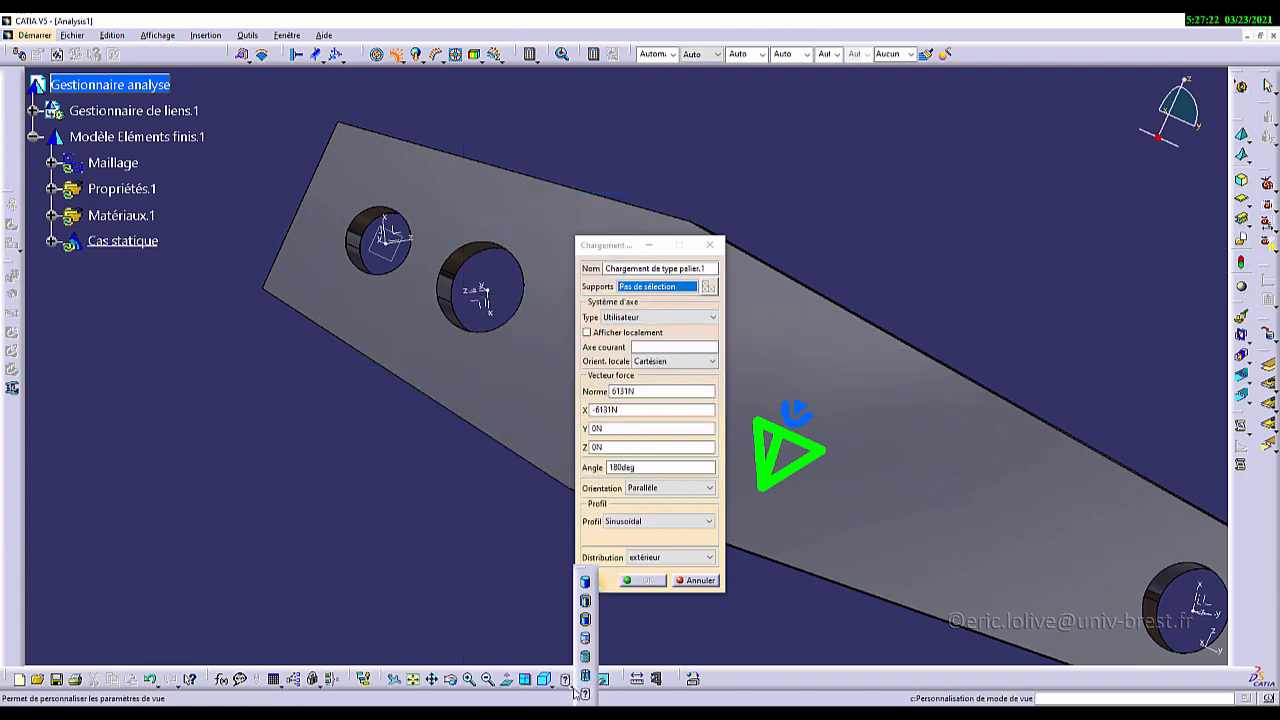
{"action": "left_click", "coordinate": [586, 602]}
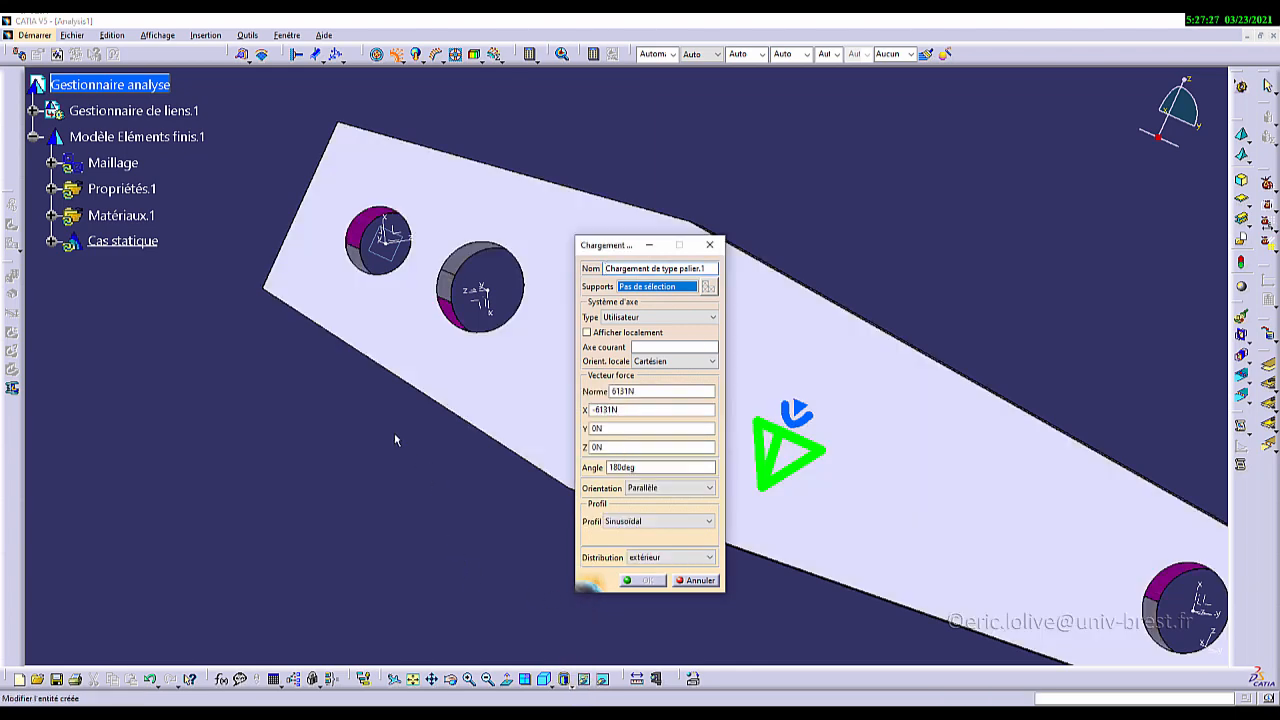
Step: Select the two inner faces of the larger hole beside the small one as the bearing load's supports
{"action": "mouse_move", "coordinate": [394, 432]}
{"action": "middle_mouse_down"}
{"action": "mouse_move", "coordinate": [380, 489]}
{"action": "mouse_move", "coordinate": [498, 532]}
{"action": "mouse_move", "coordinate": [546, 431]}
{"action": "mouse_move", "coordinate": [480, 380]}
{"action": "mouse_move", "coordinate": [523, 437]}
{"action": "mouse_move", "coordinate": [398, 498]}
{"action": "mouse_move", "coordinate": [500, 423]}
{"action": "middle_mouse_up"}
{"action": "left_click", "coordinate": [485, 383]}
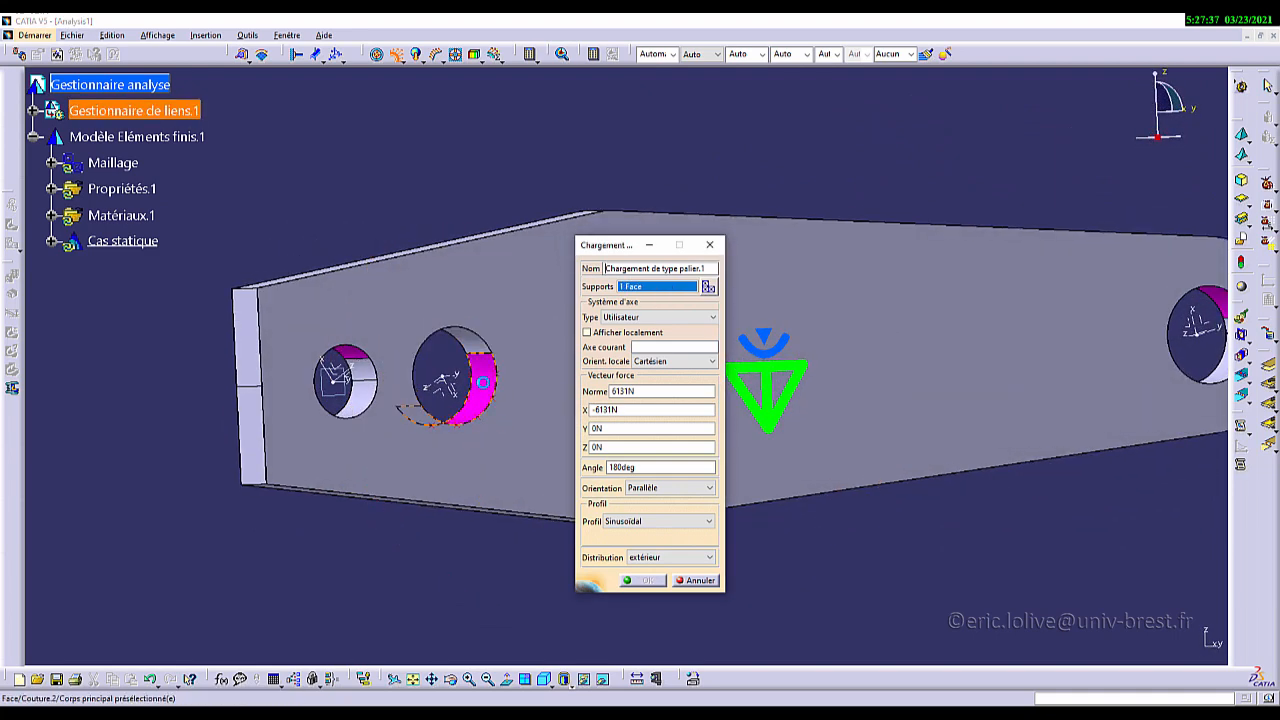
{"action": "left_click", "coordinate": [483, 347]}
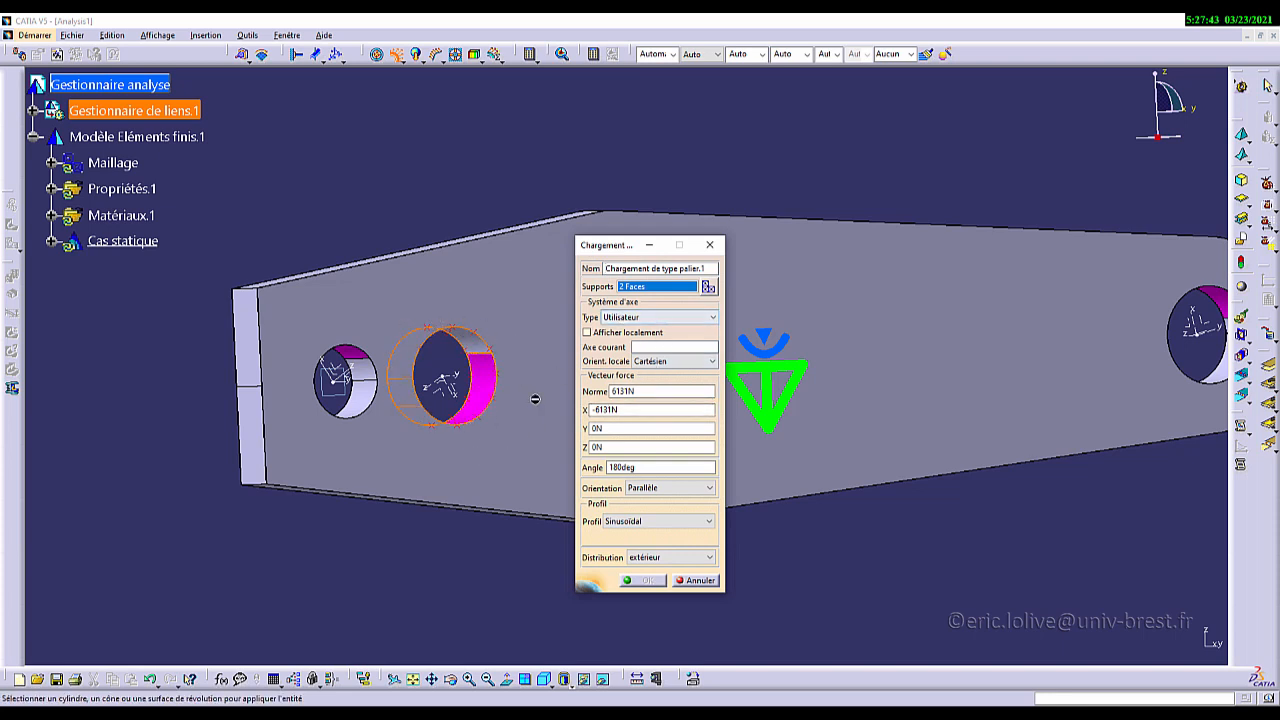
Step: Set the bearing load's axis system type to Utilisateur and choose Repère.2, at the larger hole, as its current axis
{"action": "middle_click_drag", "start_coordinate": [535, 399], "coordinate": [517, 343]}
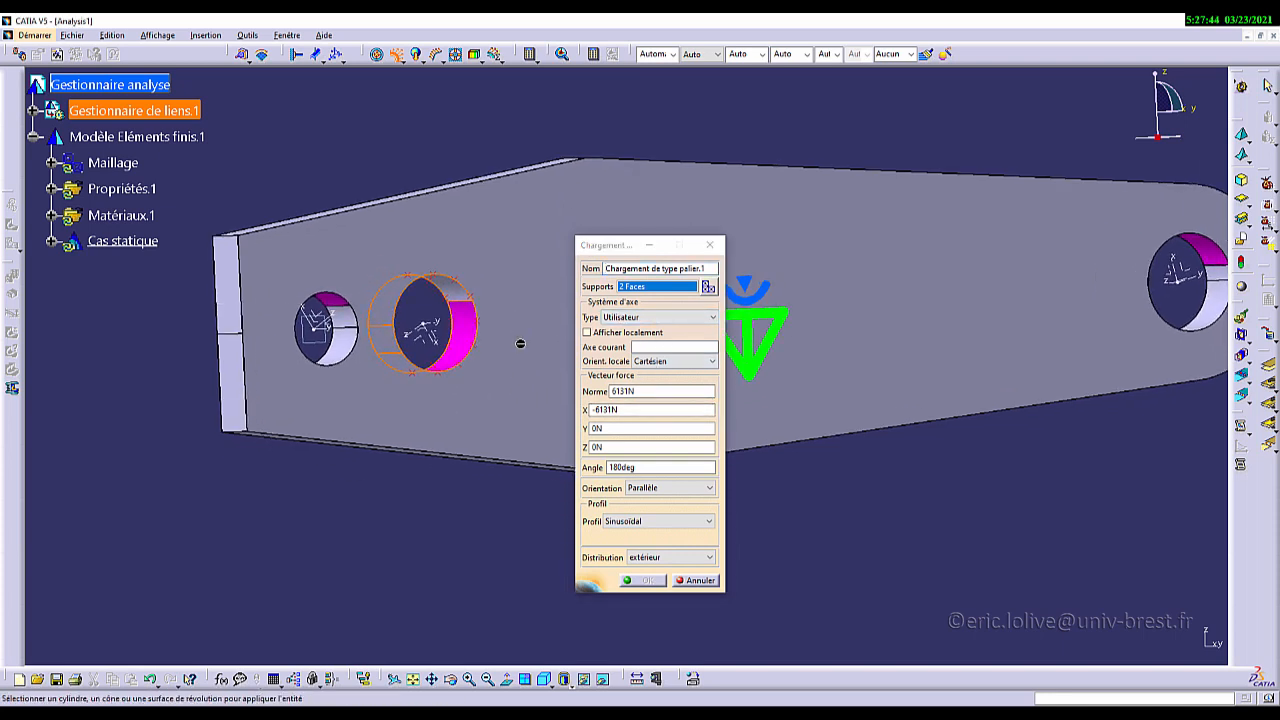
{"action": "left_click", "coordinate": [640, 319]}
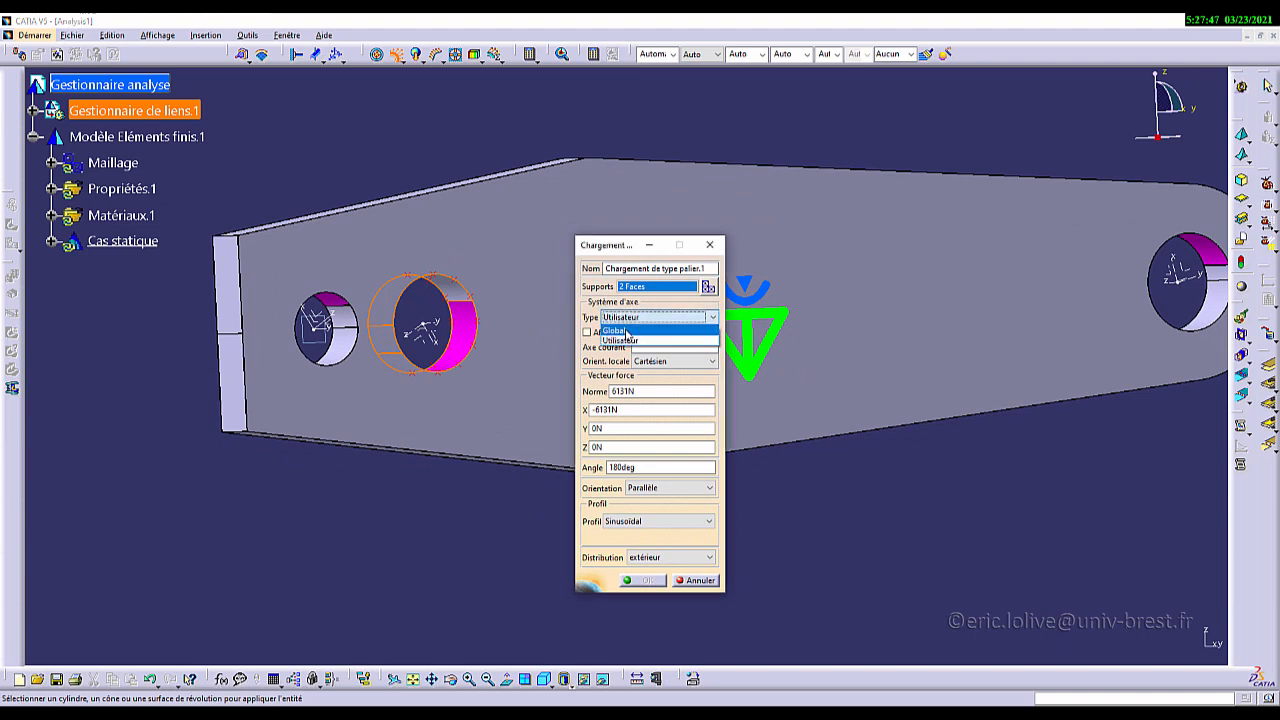
{"action": "left_click", "coordinate": [627, 333]}
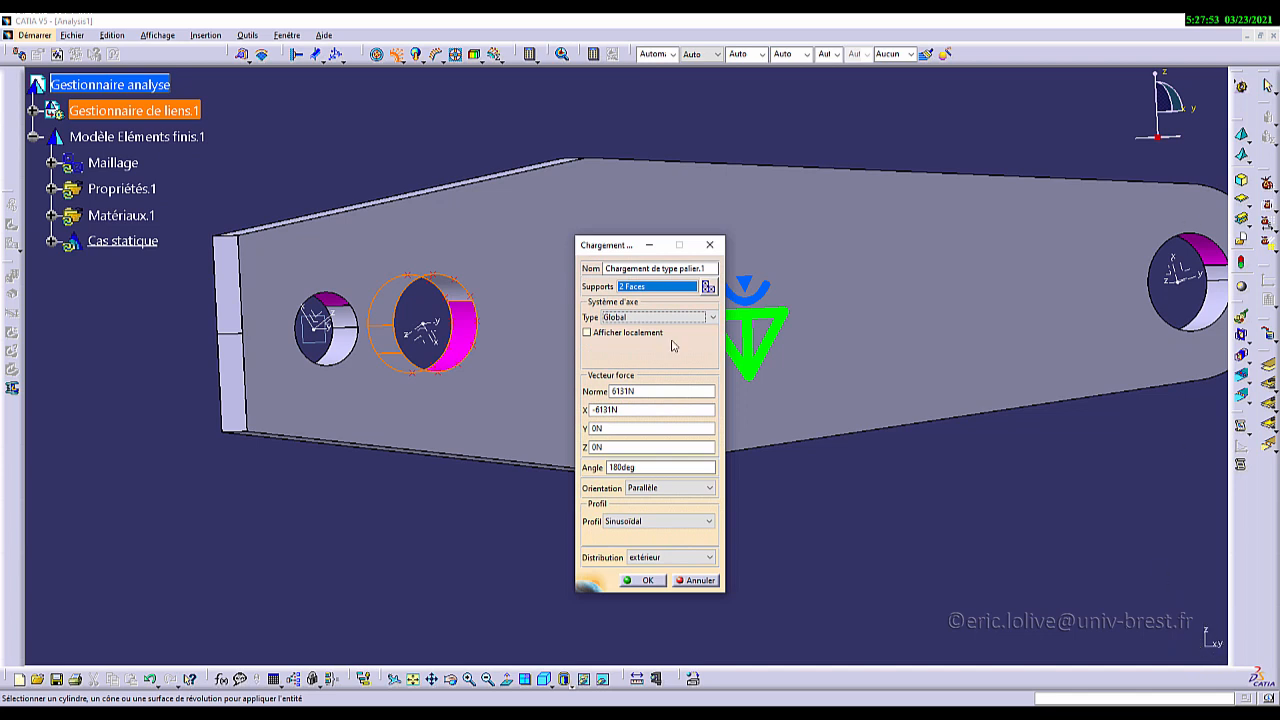
{"action": "left_click", "coordinate": [627, 318]}
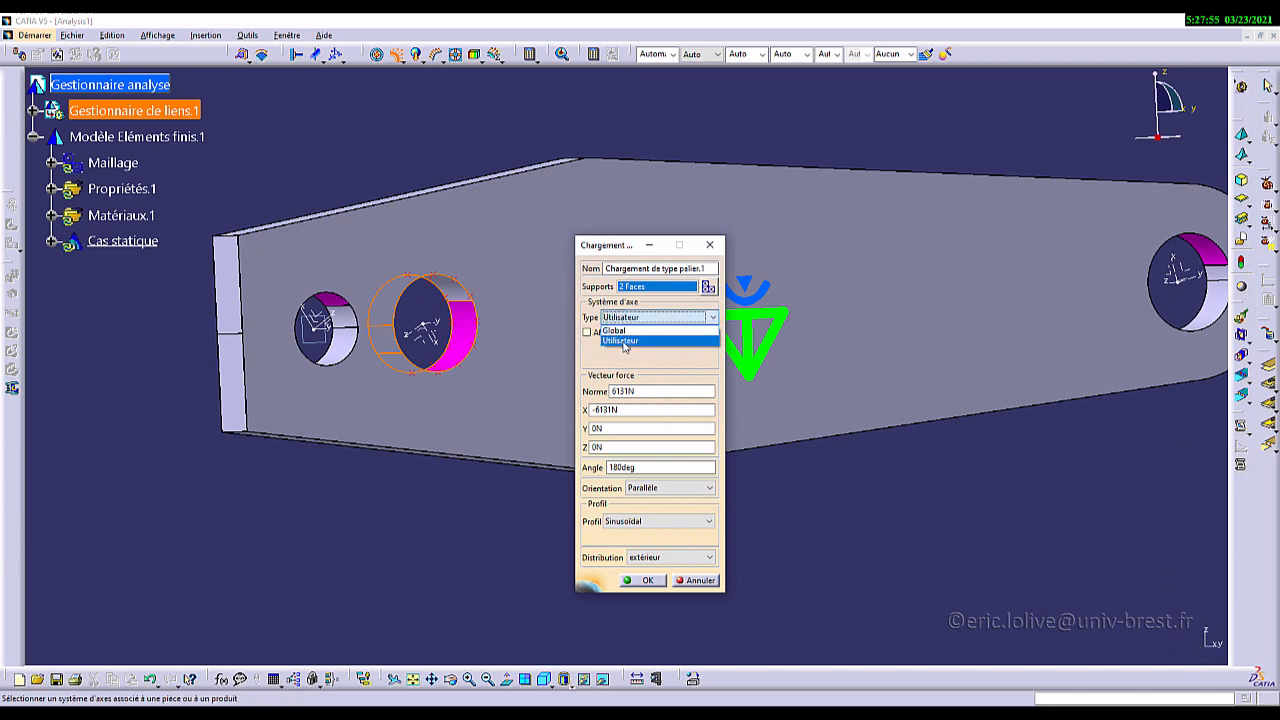
{"action": "left_click", "coordinate": [623, 342]}
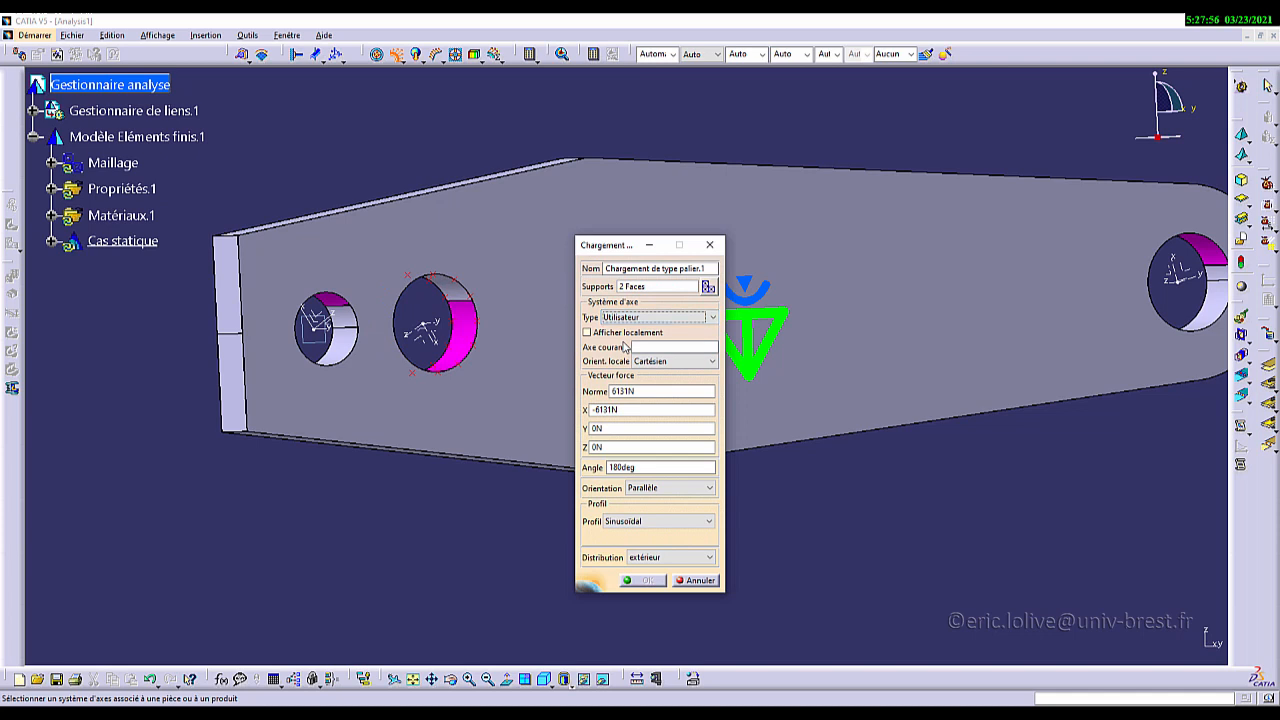
{"action": "left_click", "coordinate": [437, 337]}
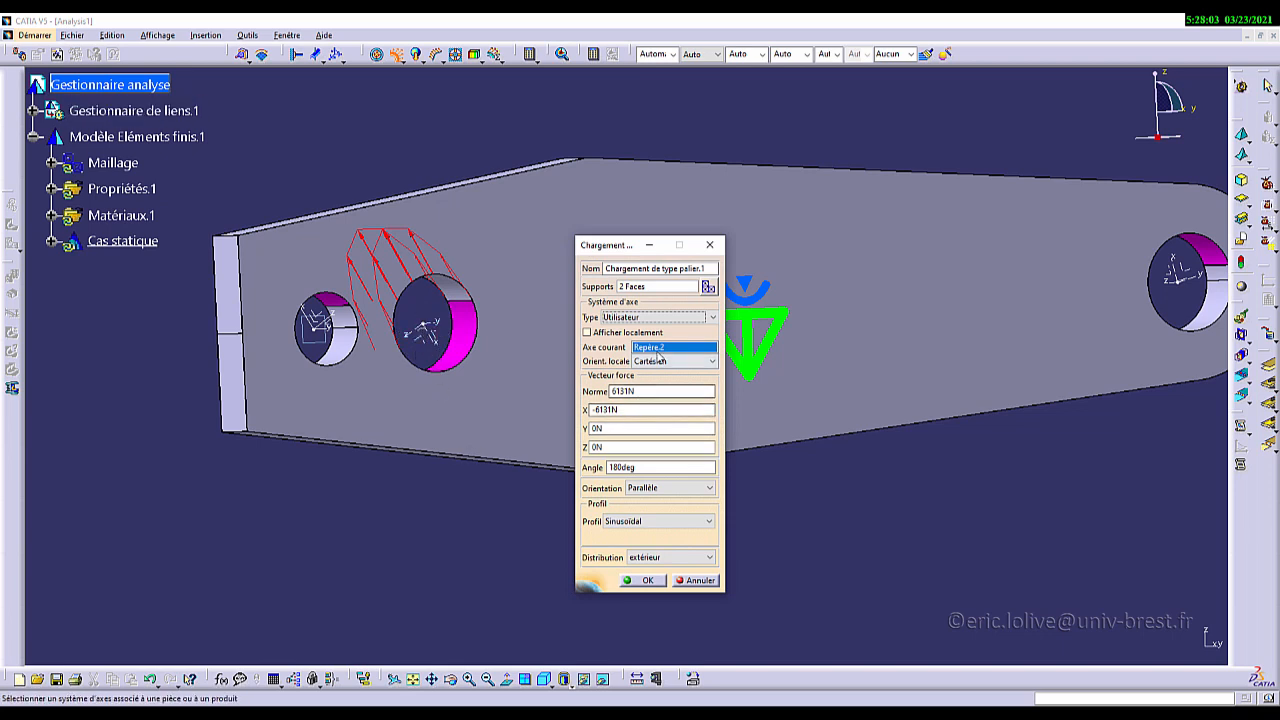
Step: Set the bearing load's force vector to 6864 N along X, with no Y or Z component
{"action": "left_click_drag", "start_coordinate": [625, 410], "coordinate": [555, 407]}
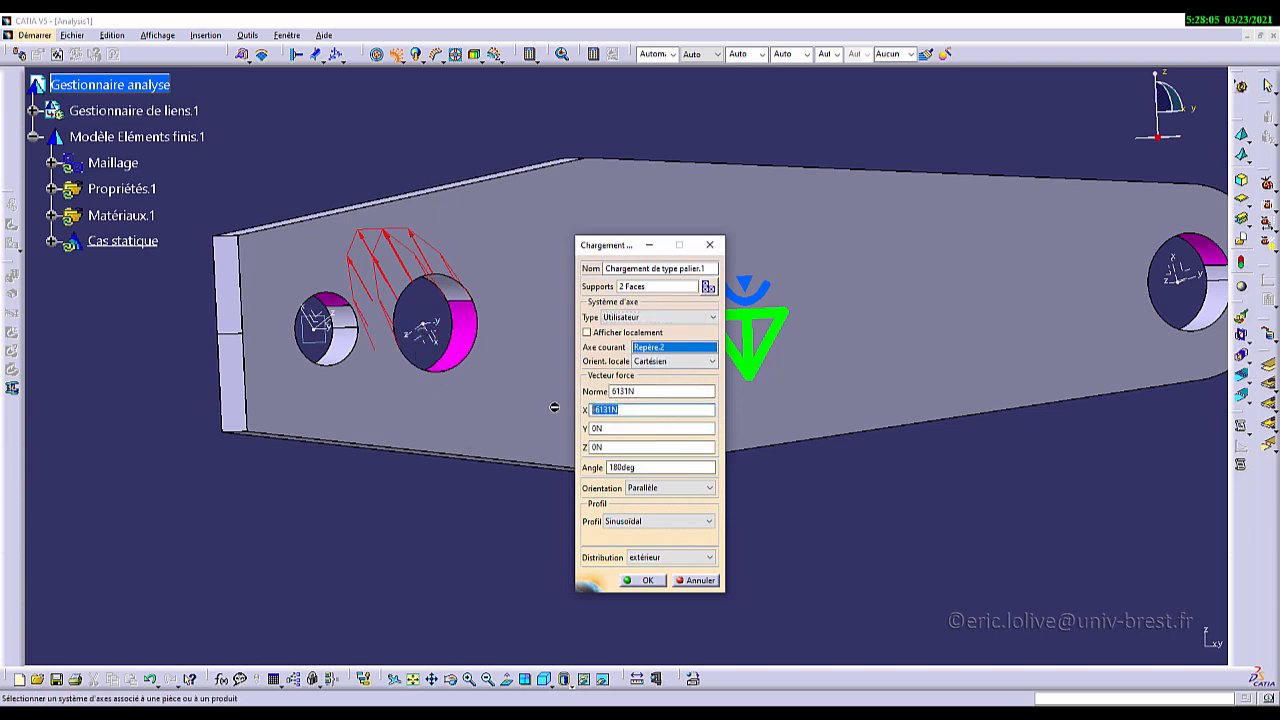
{"action": "type", "text": "0"}
{"action": "key", "text": "Tab"}
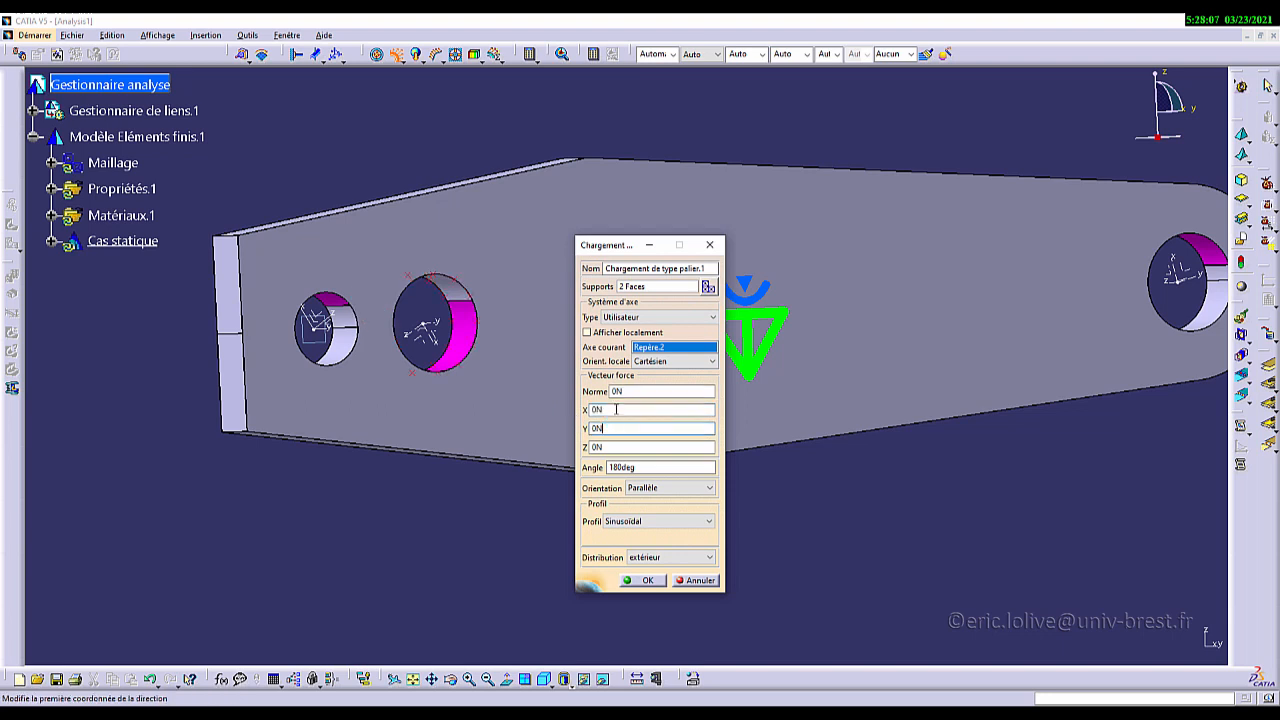
{"action": "left_click", "coordinate": [616, 409]}
{"action": "type", "text": "5864"}
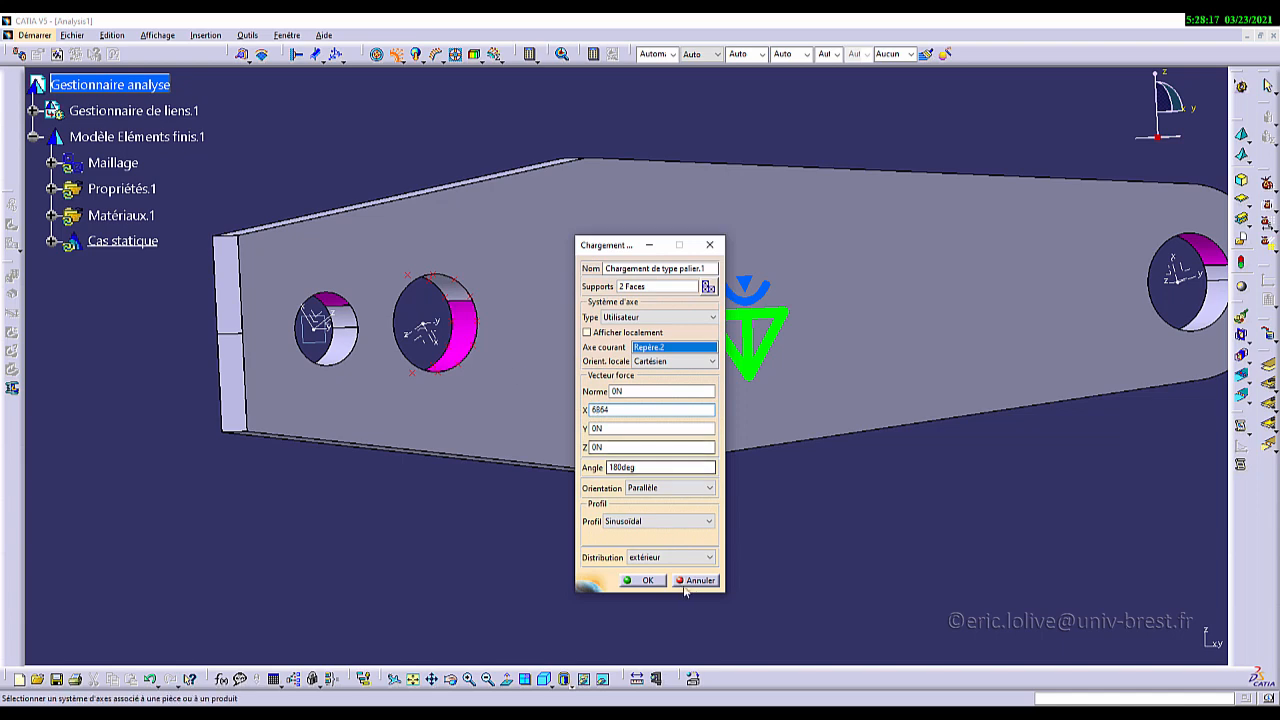
{"action": "left_click", "coordinate": [650, 428]}
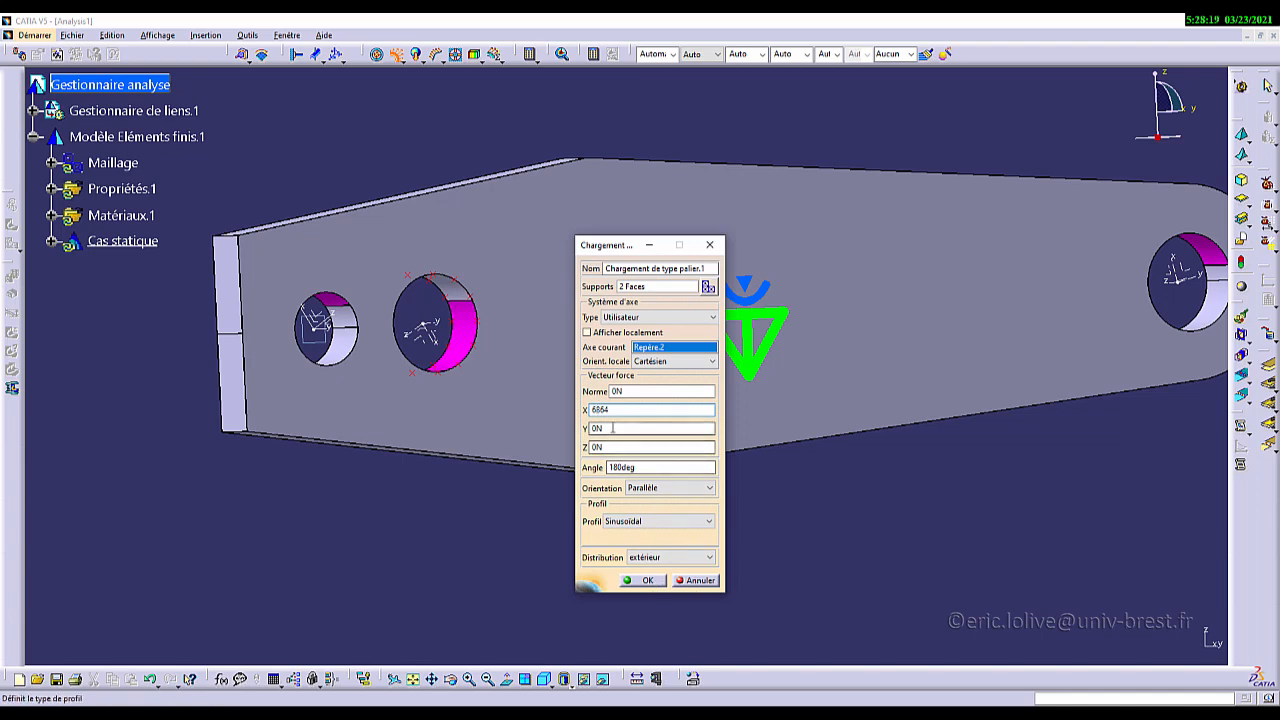
{"action": "middle_click_drag", "start_coordinate": [538, 416], "coordinate": [467, 405]}
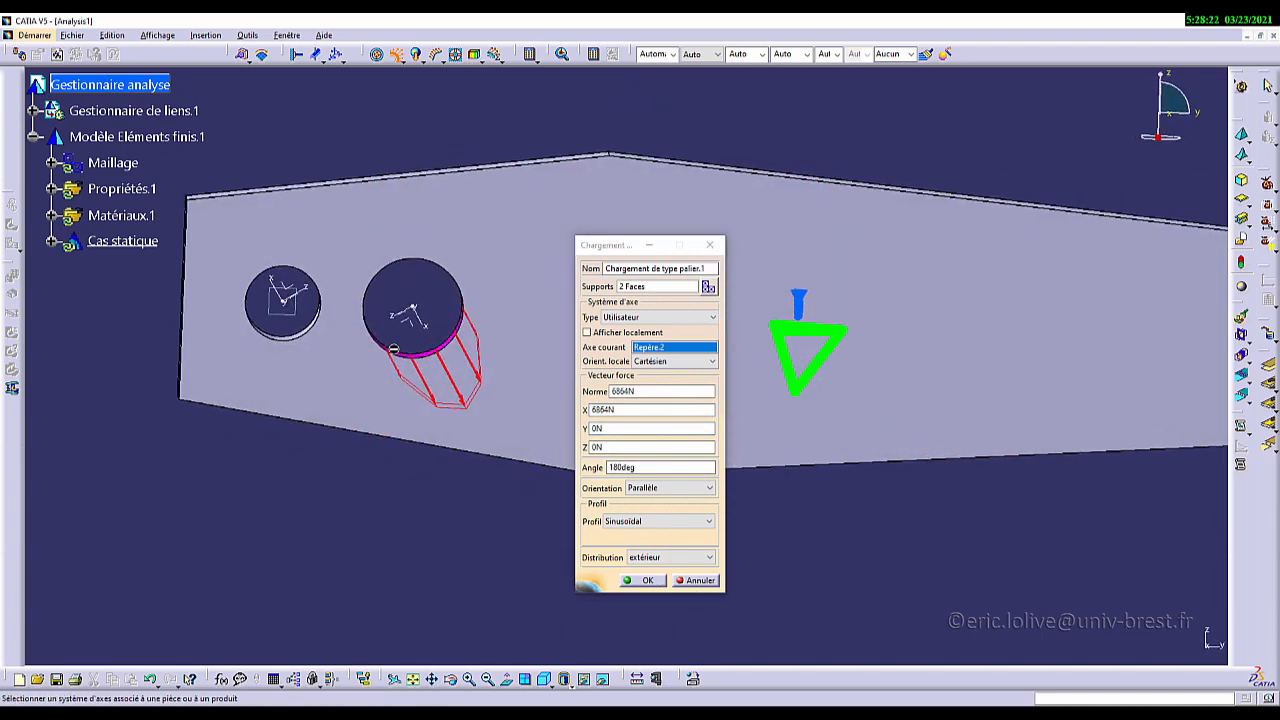
Step: Set the bearing load's angle to 170 degrees and validate the load
{"action": "left_click", "coordinate": [644, 467]}
{"action": "double_click", "coordinate": [644, 467]}
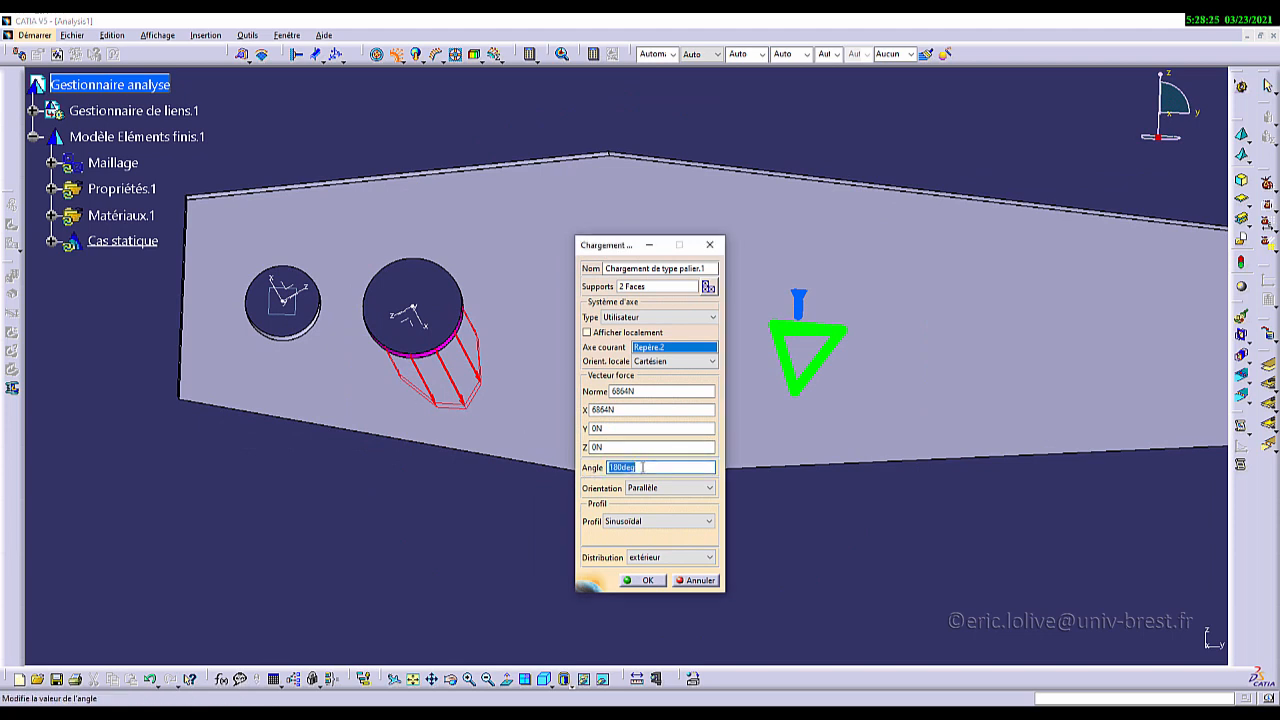
{"action": "type", "text": "170"}
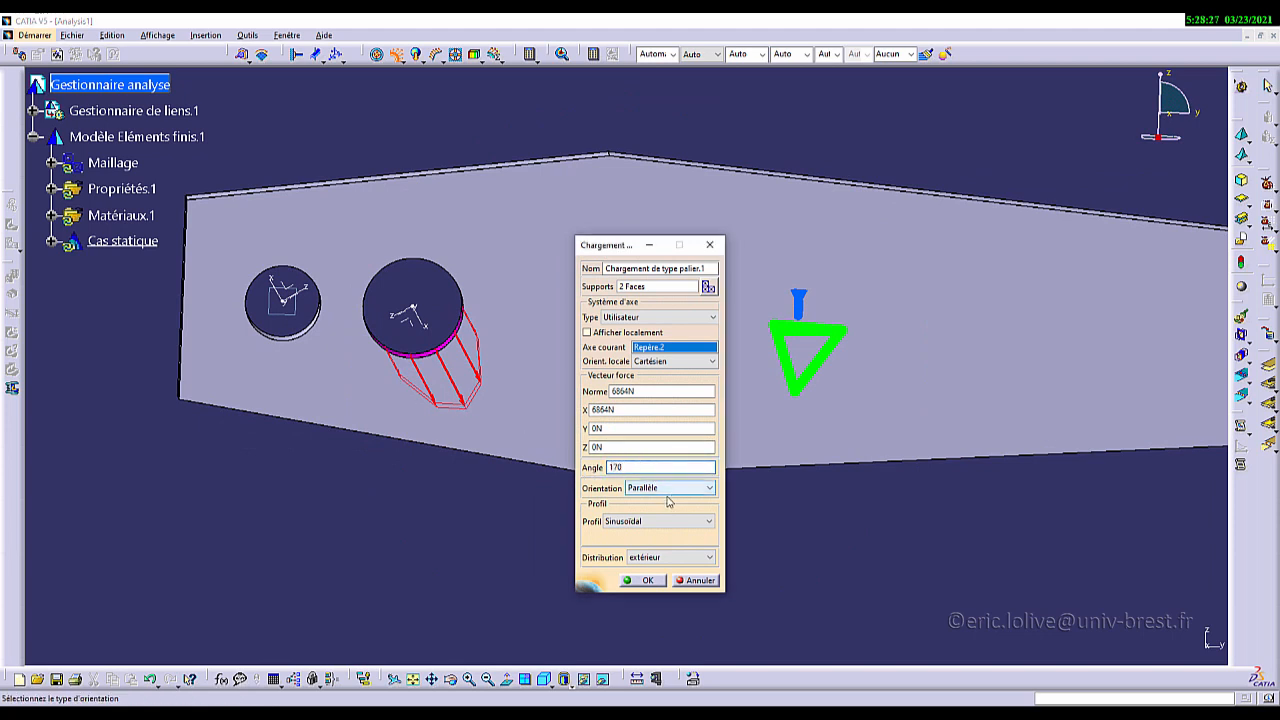
{"action": "left_click", "coordinate": [648, 581]}
Step: Start a user-defined restraint on the upper sewn face of the hole in the rod's rounded end, using the Utilisateur axis Repère.1
{"action": "middle_click_drag", "start_coordinate": [443, 466], "coordinate": [540, 470]}
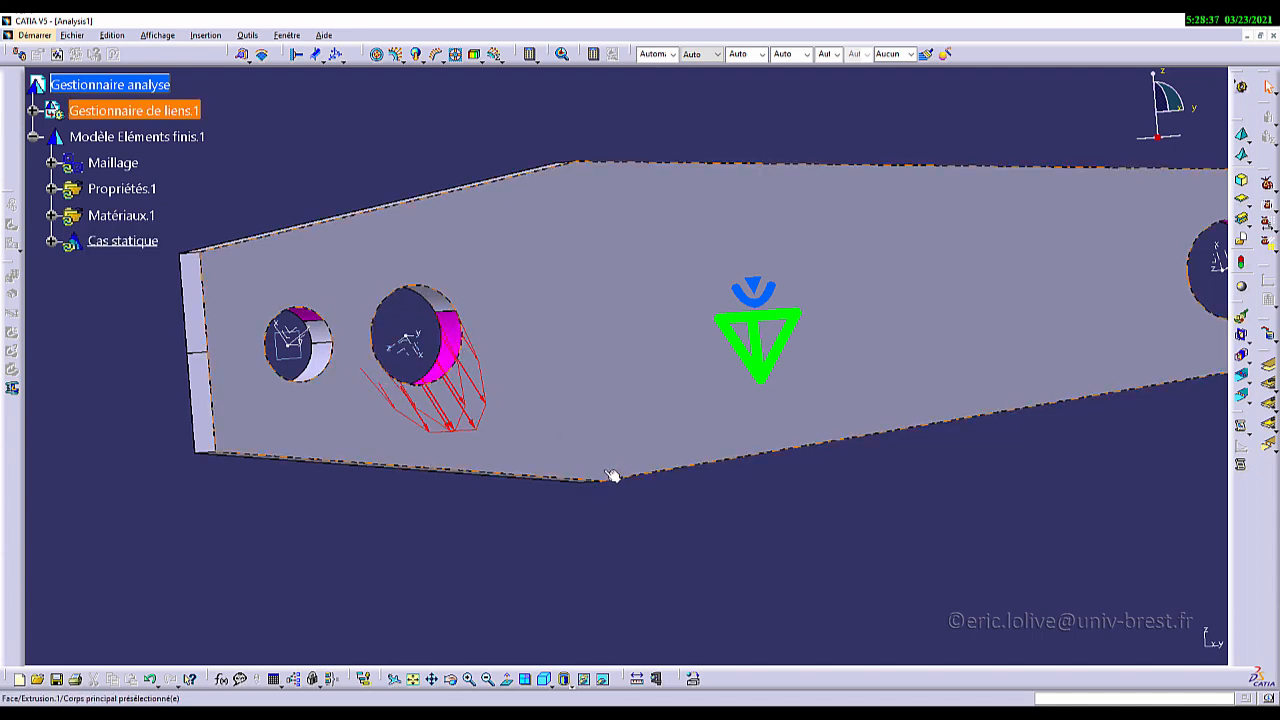
{"action": "middle_click_drag", "start_coordinate": [612, 476], "coordinate": [511, 426]}
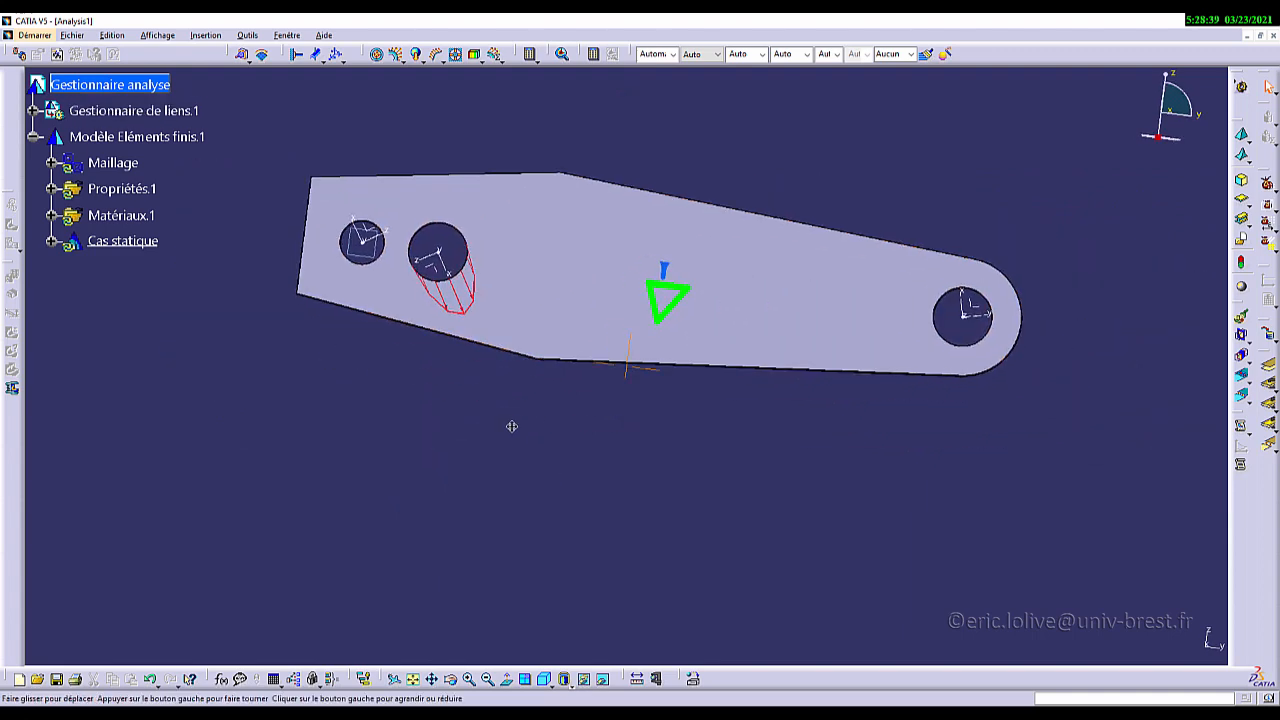
{"action": "middle_click_drag", "start_coordinate": [843, 514], "coordinate": [920, 391]}
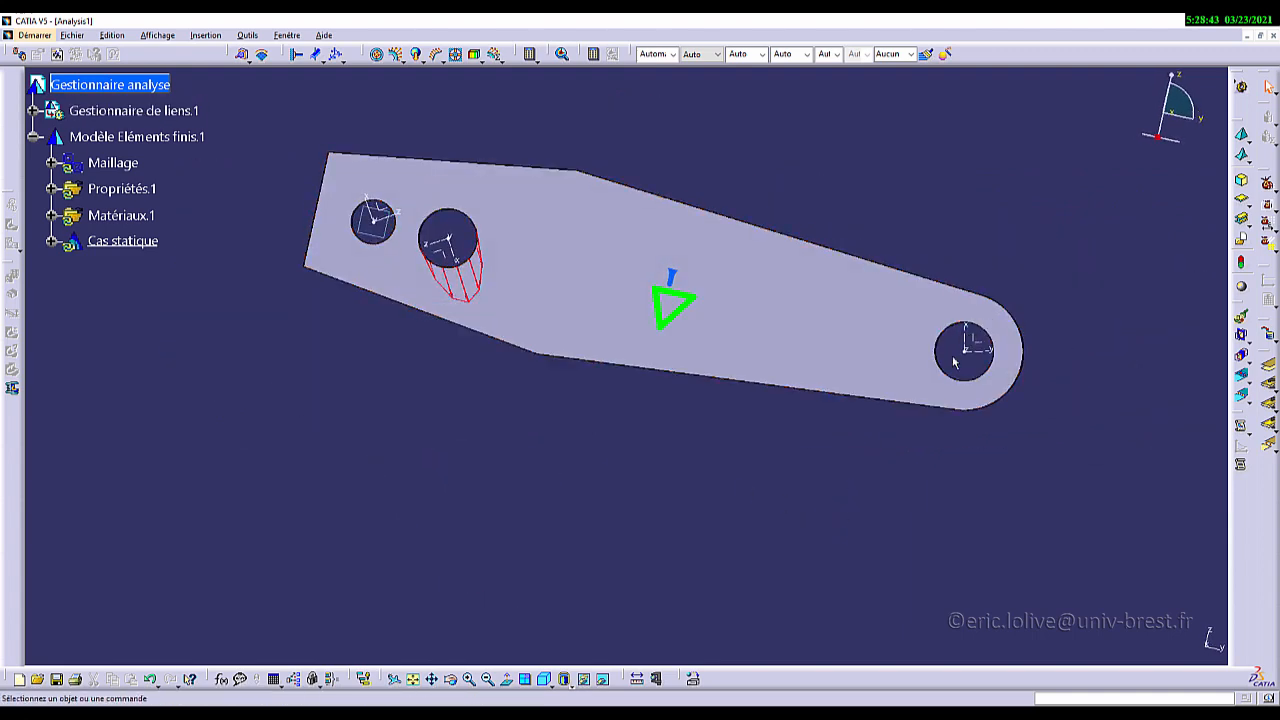
{"action": "middle_click_drag", "start_coordinate": [966, 406], "coordinate": [832, 380]}
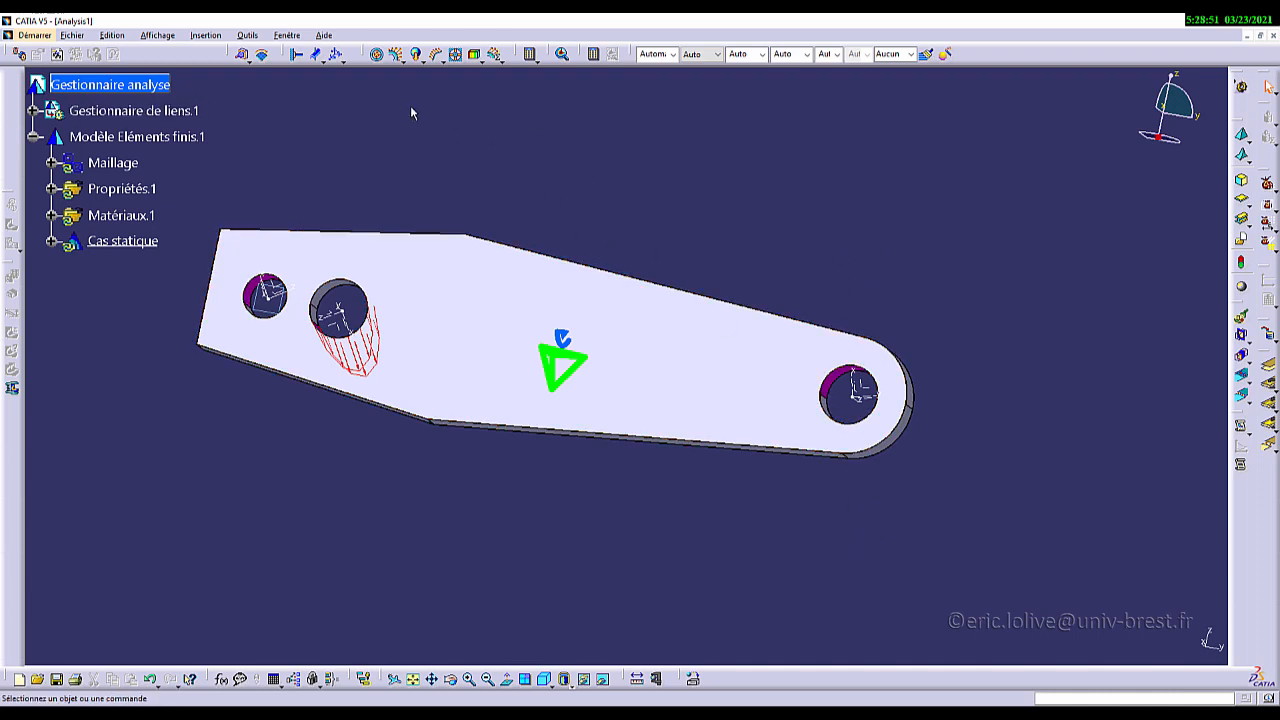
{"action": "left_click", "coordinate": [337, 55]}
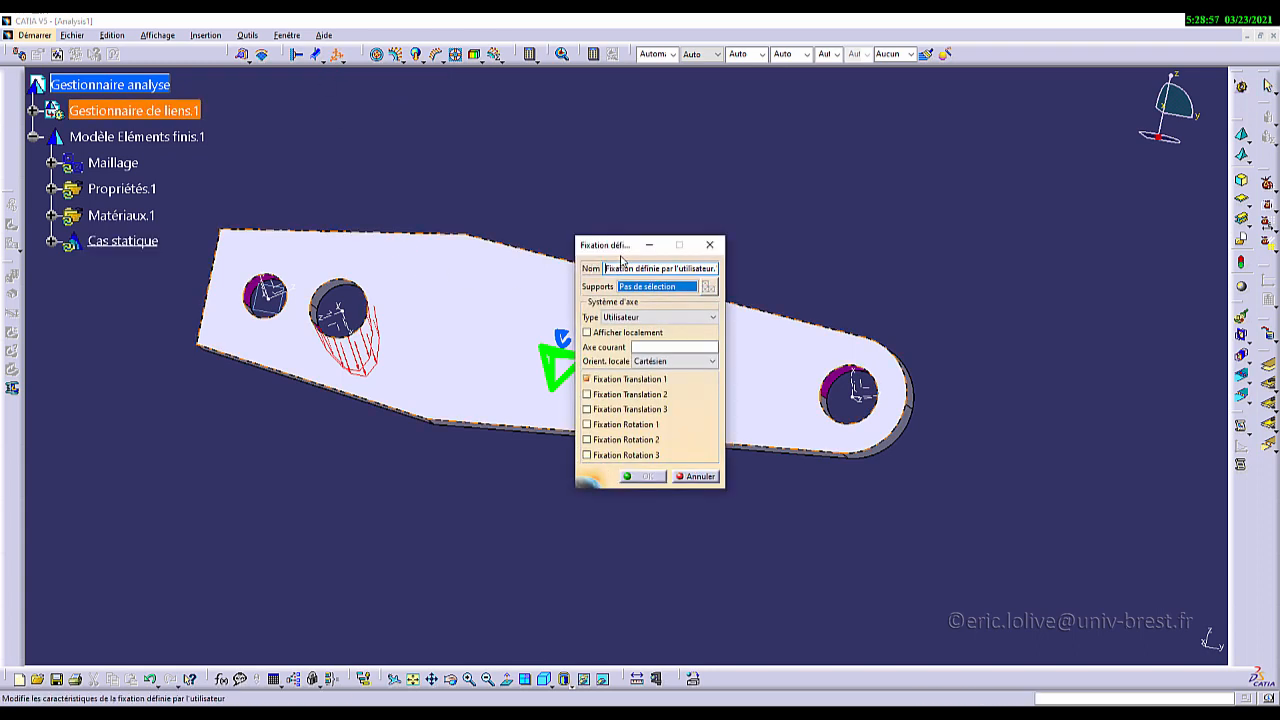
{"action": "middle_click_drag", "start_coordinate": [766, 386], "coordinate": [782, 334]}
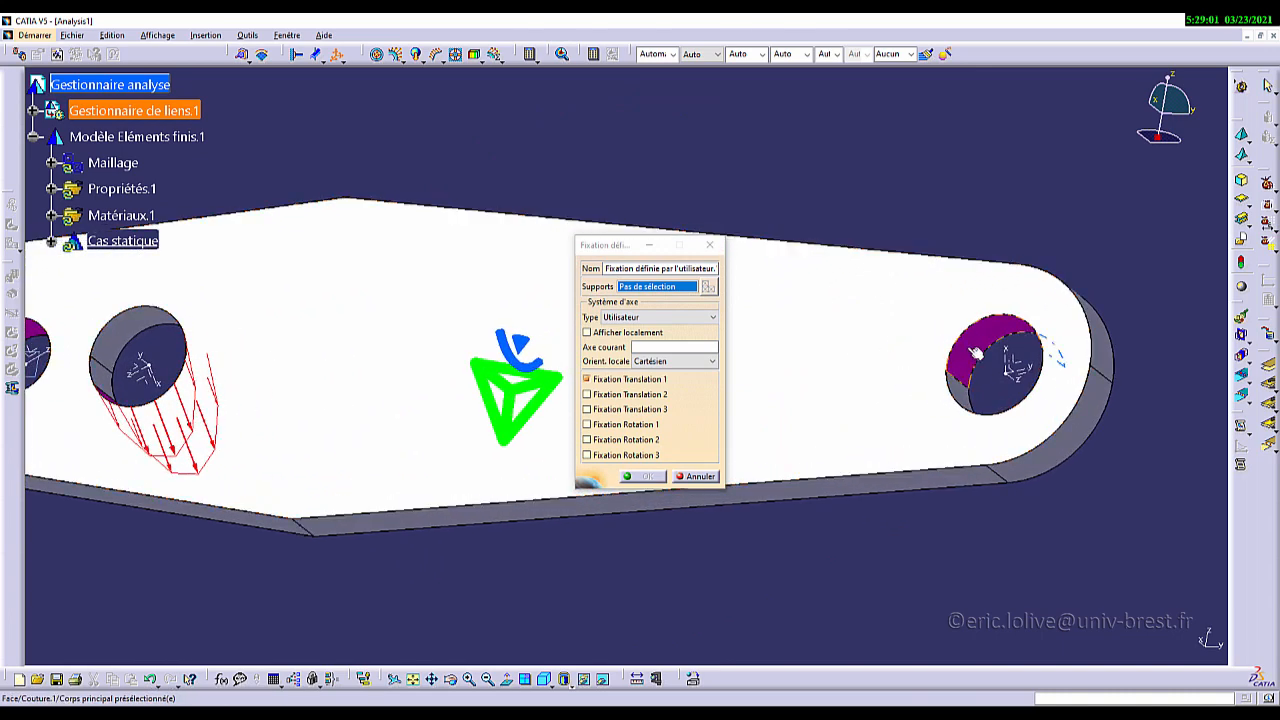
{"action": "left_click", "coordinate": [975, 353]}
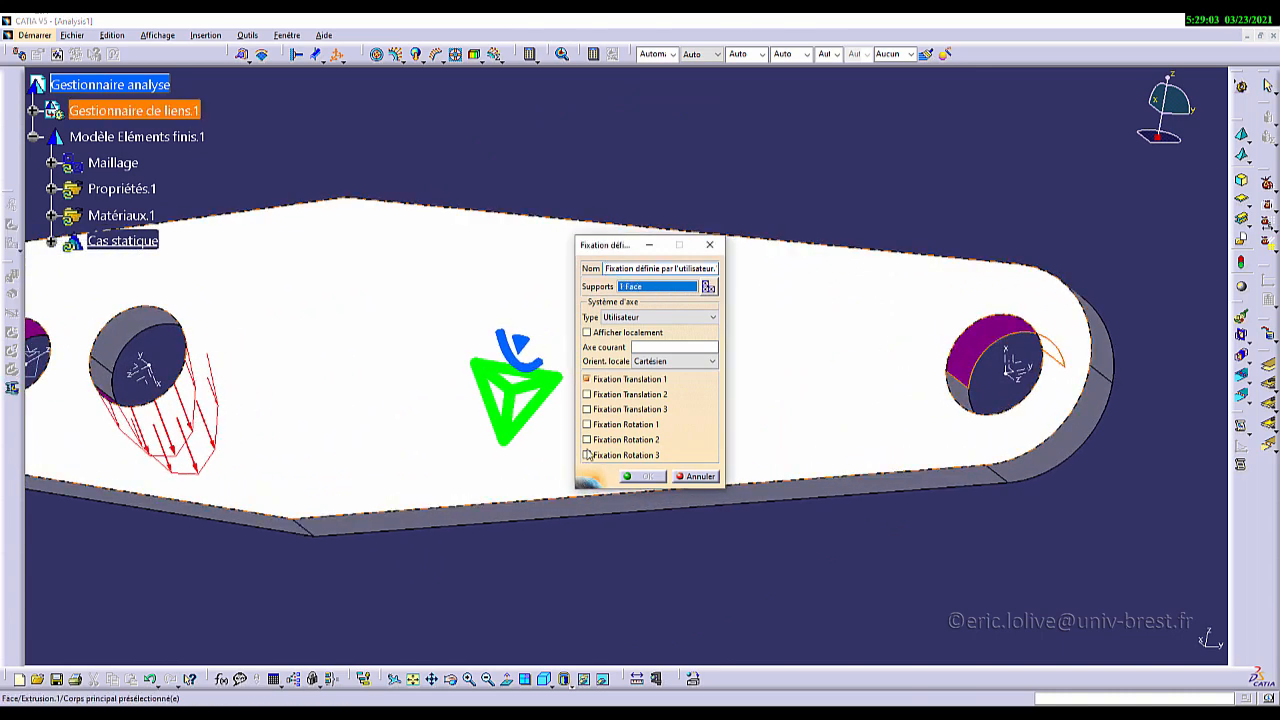
{"action": "left_click", "coordinate": [633, 316]}
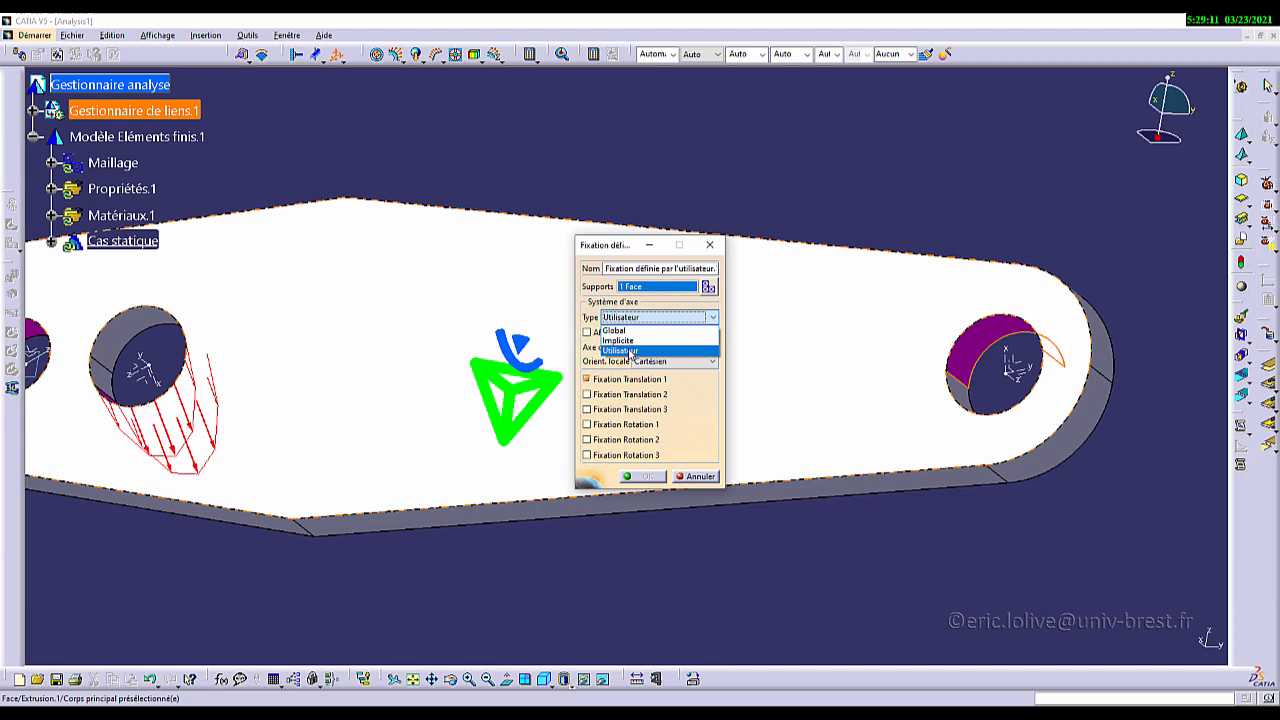
{"action": "left_click", "coordinate": [632, 351]}
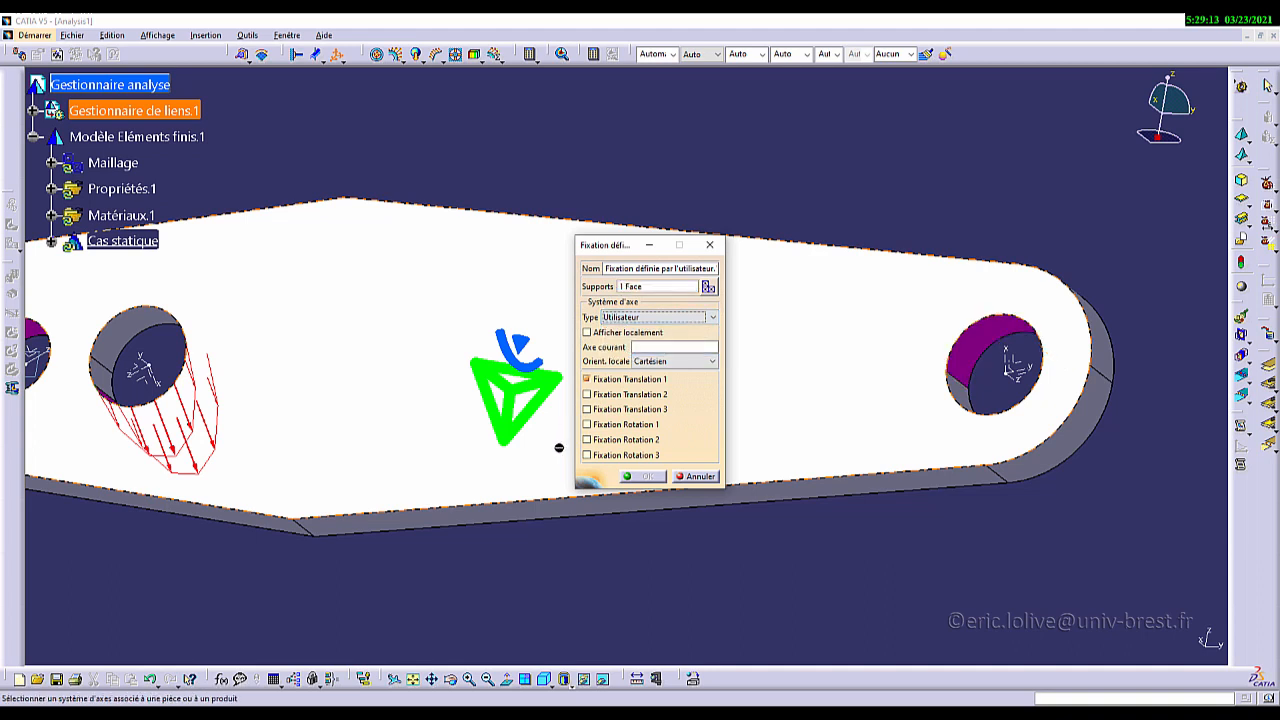
{"action": "left_click", "coordinate": [1025, 374]}
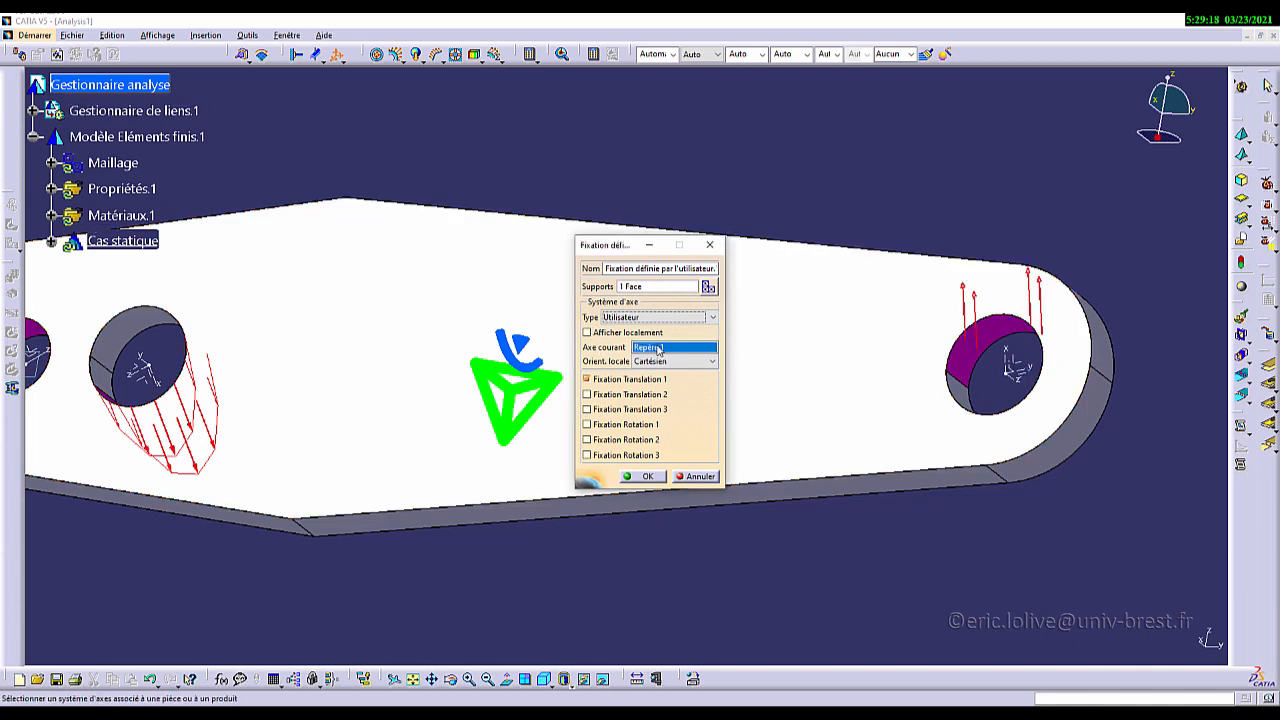
Step: Check the directions of translations 2 and 3, then keep only Fixation Translation 1 blocked and validate the restraint
{"action": "left_click", "coordinate": [587, 380]}
{"action": "left_click", "coordinate": [588, 398]}
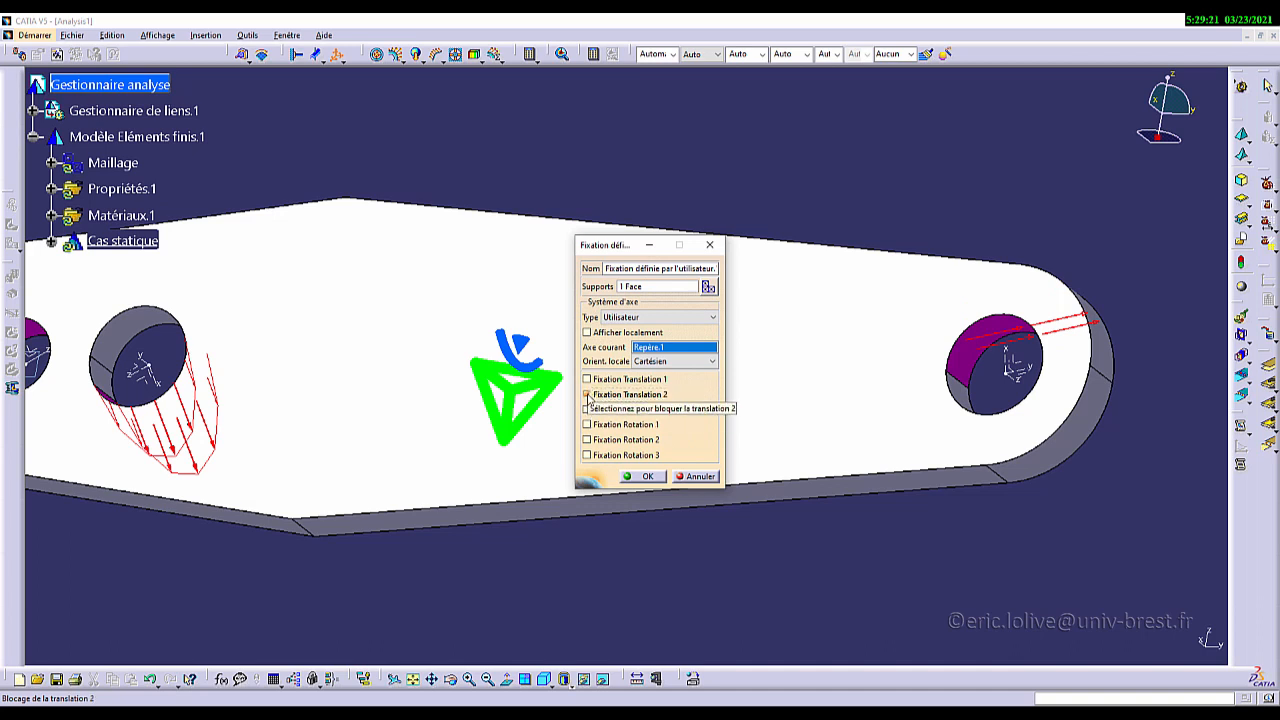
{"action": "left_click", "coordinate": [588, 395]}
{"action": "left_click", "coordinate": [588, 411]}
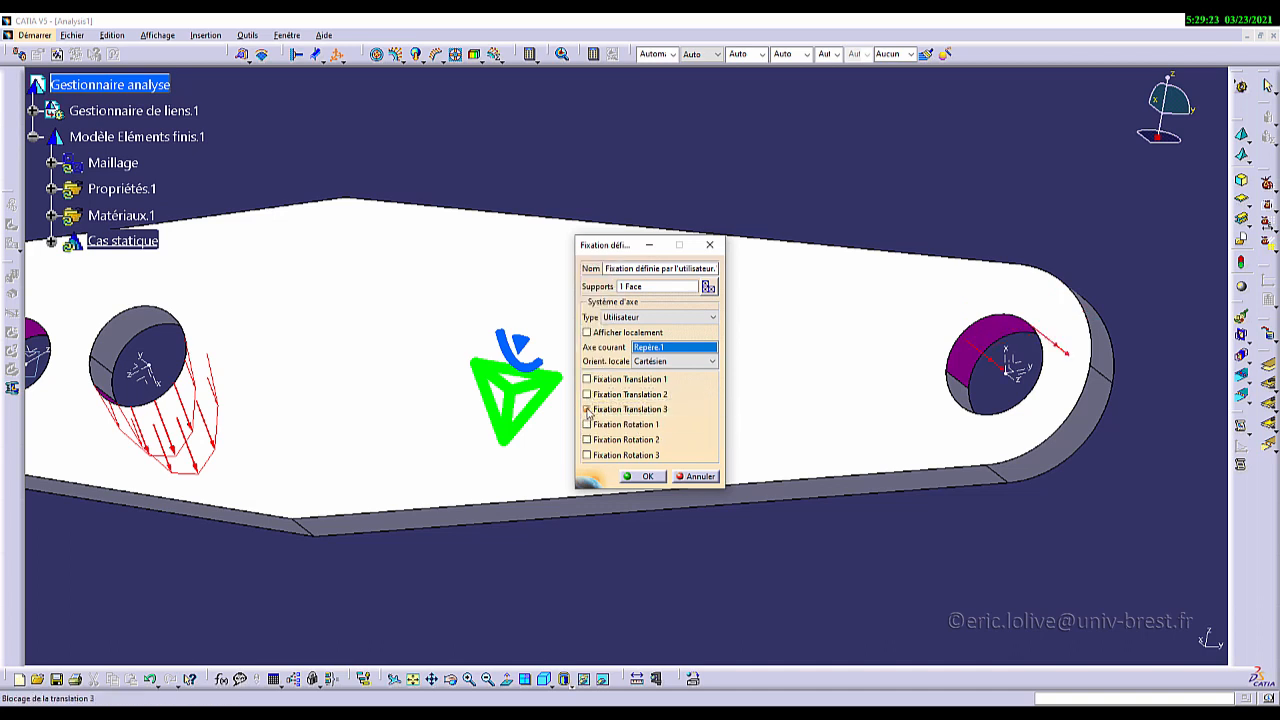
{"action": "left_click", "coordinate": [588, 410]}
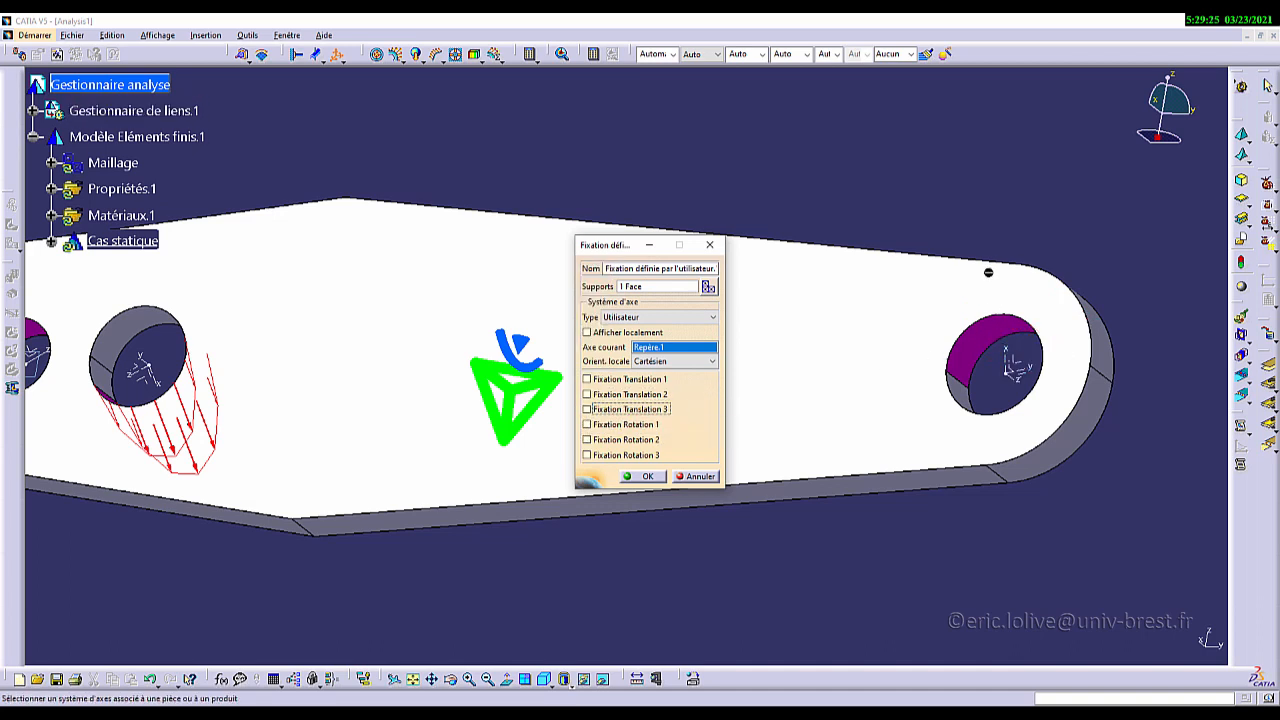
{"action": "left_click", "coordinate": [588, 380]}
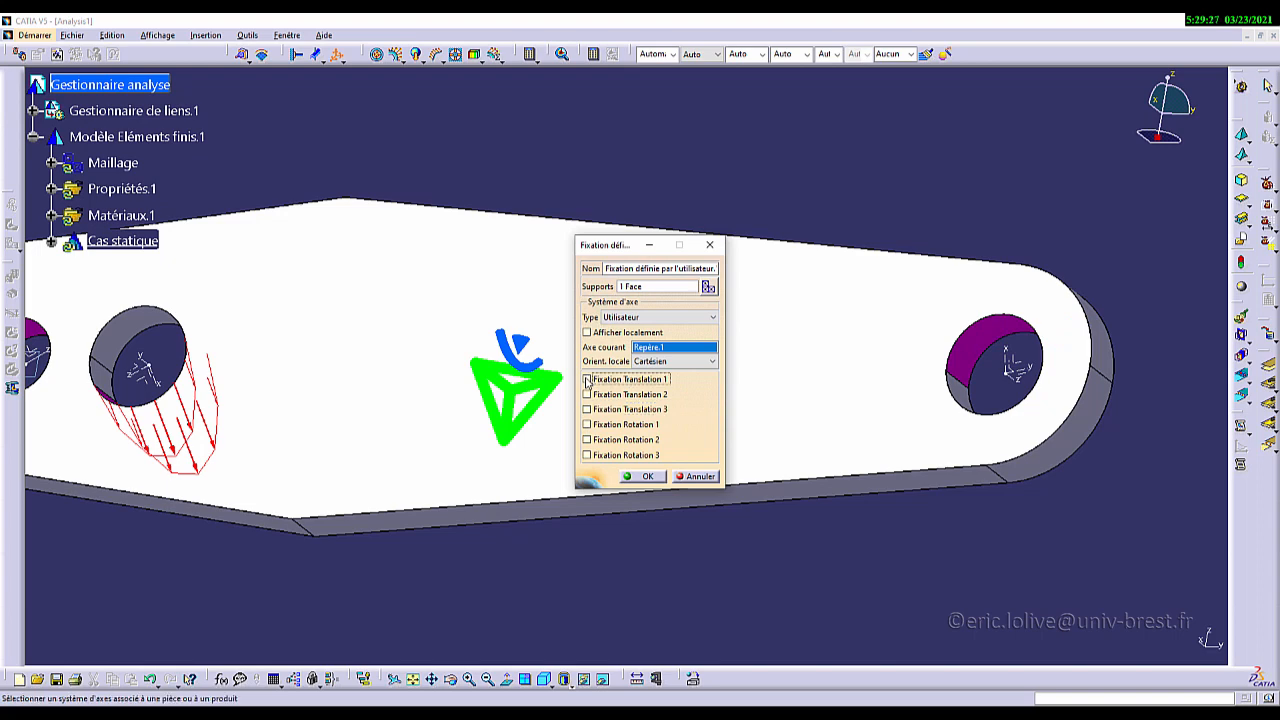
{"action": "left_click", "coordinate": [648, 477]}
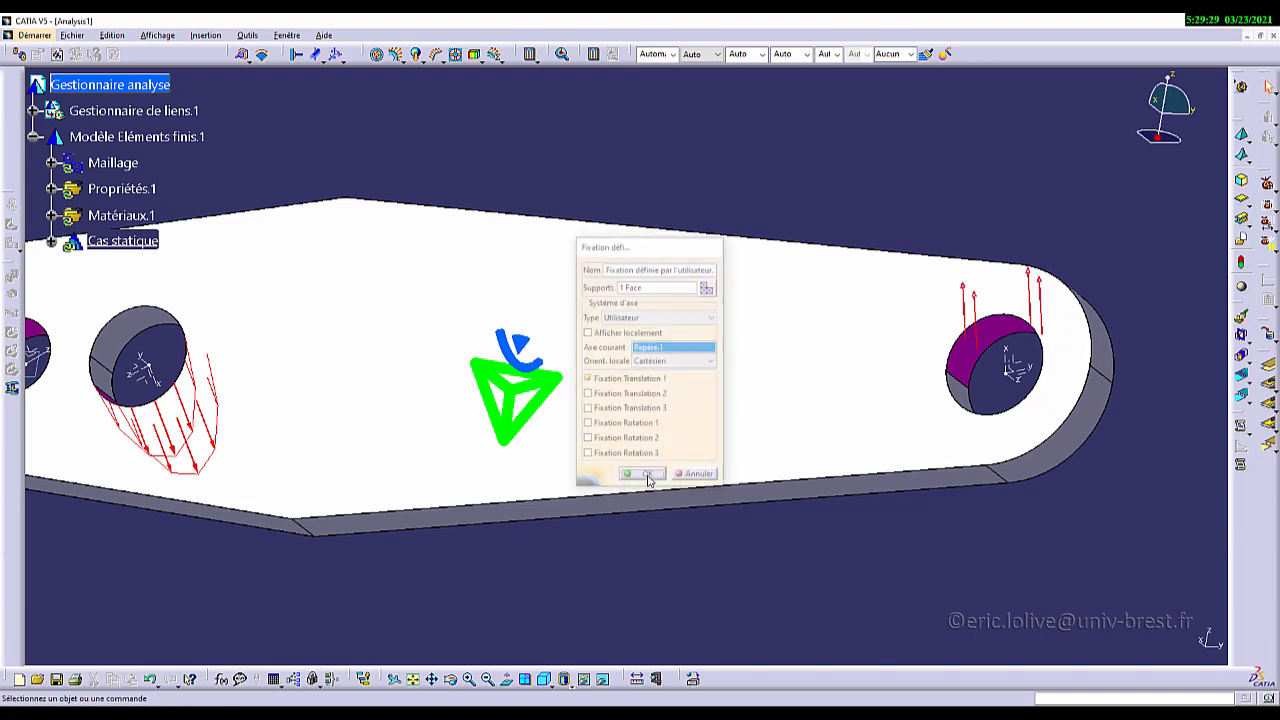
Step: Add a user-defined restraint on the purple sewn face of the smaller hole, using axis Repère.3 with only Fixation Translation 1 blocked
{"action": "middle_click_drag", "start_coordinate": [766, 371], "coordinate": [605, 441]}
{"action": "middle_click_drag", "start_coordinate": [437, 360], "coordinate": [663, 423]}
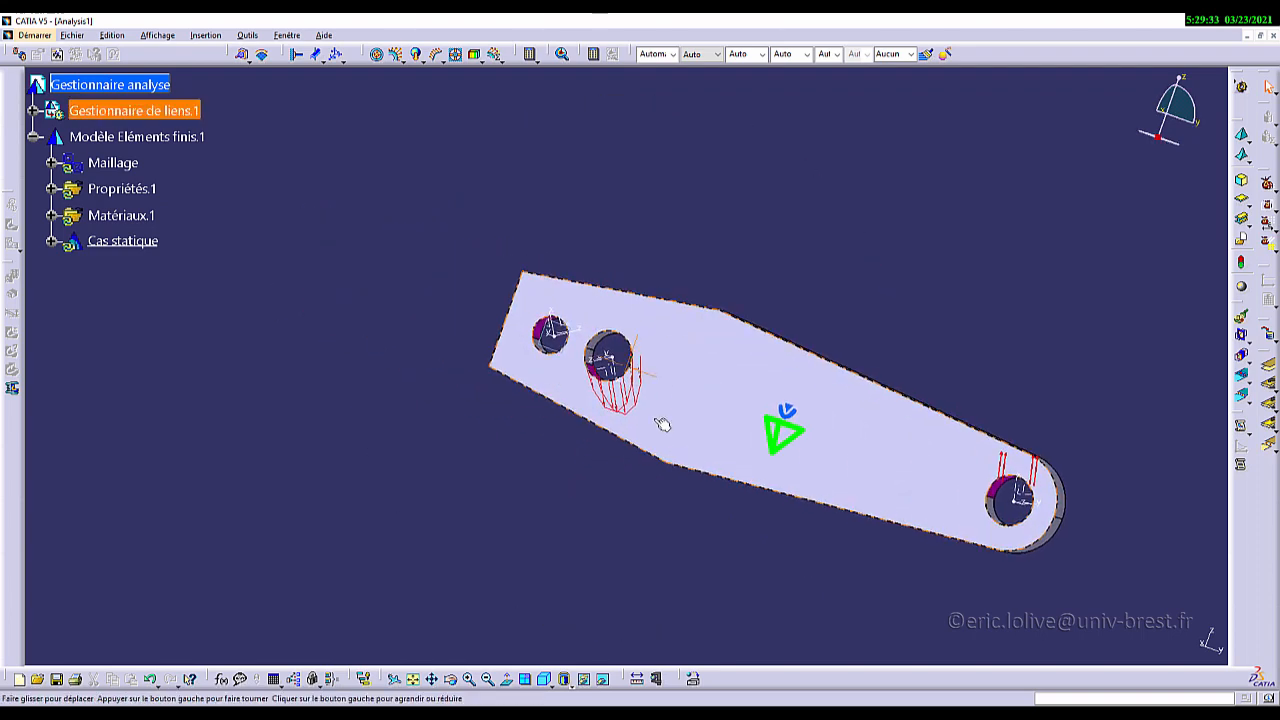
{"action": "middle_click_drag", "start_coordinate": [550, 385], "coordinate": [666, 406]}
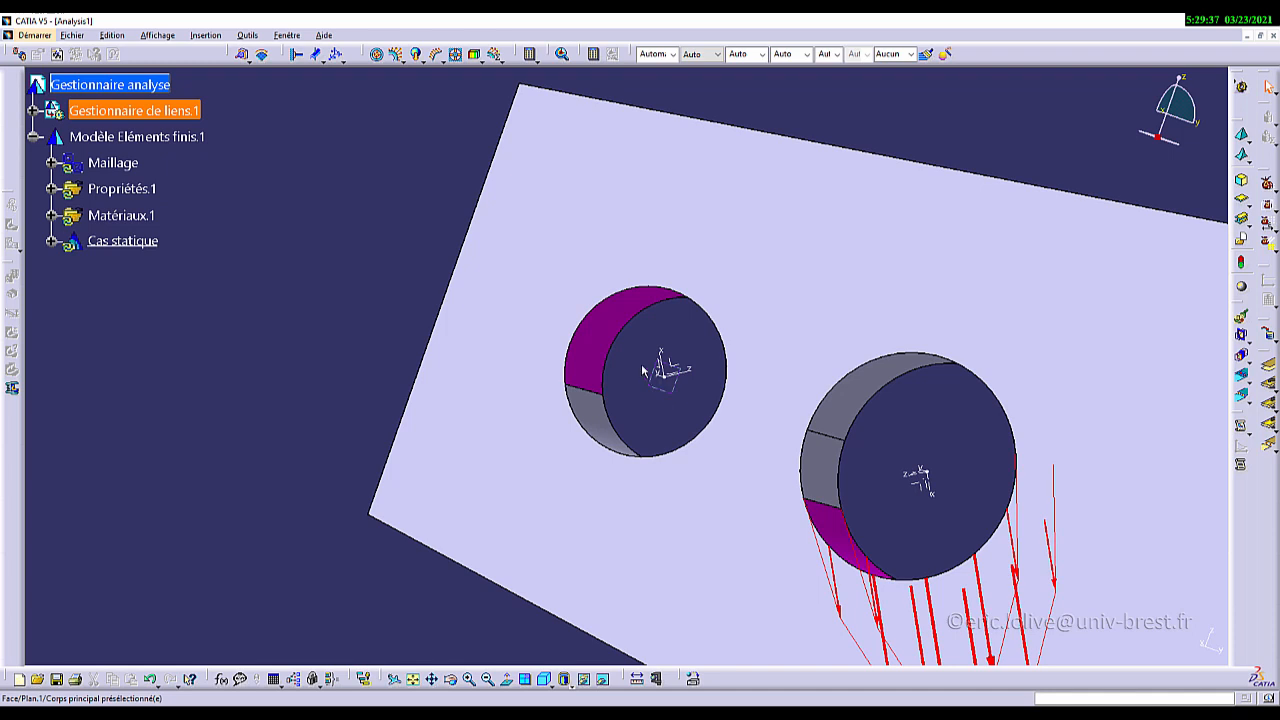
{"action": "left_click", "coordinate": [337, 56]}
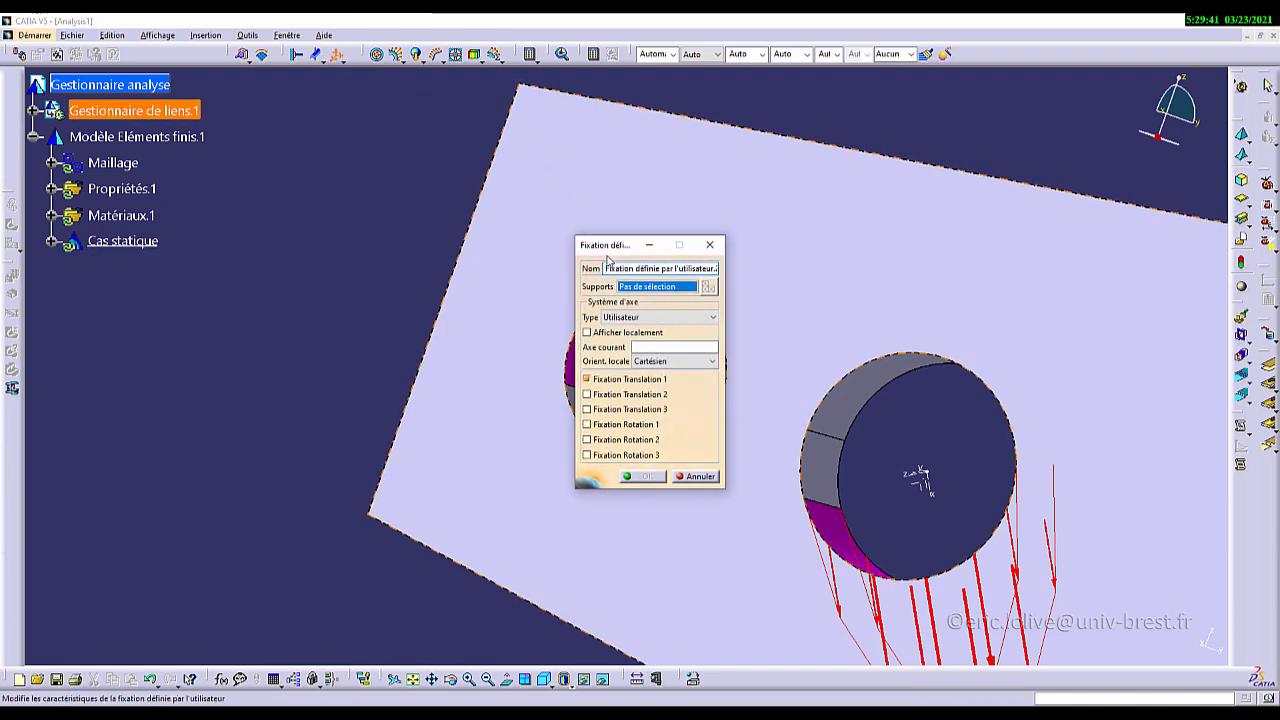
{"action": "left_click_drag", "start_coordinate": [608, 260], "coordinate": [281, 225]}
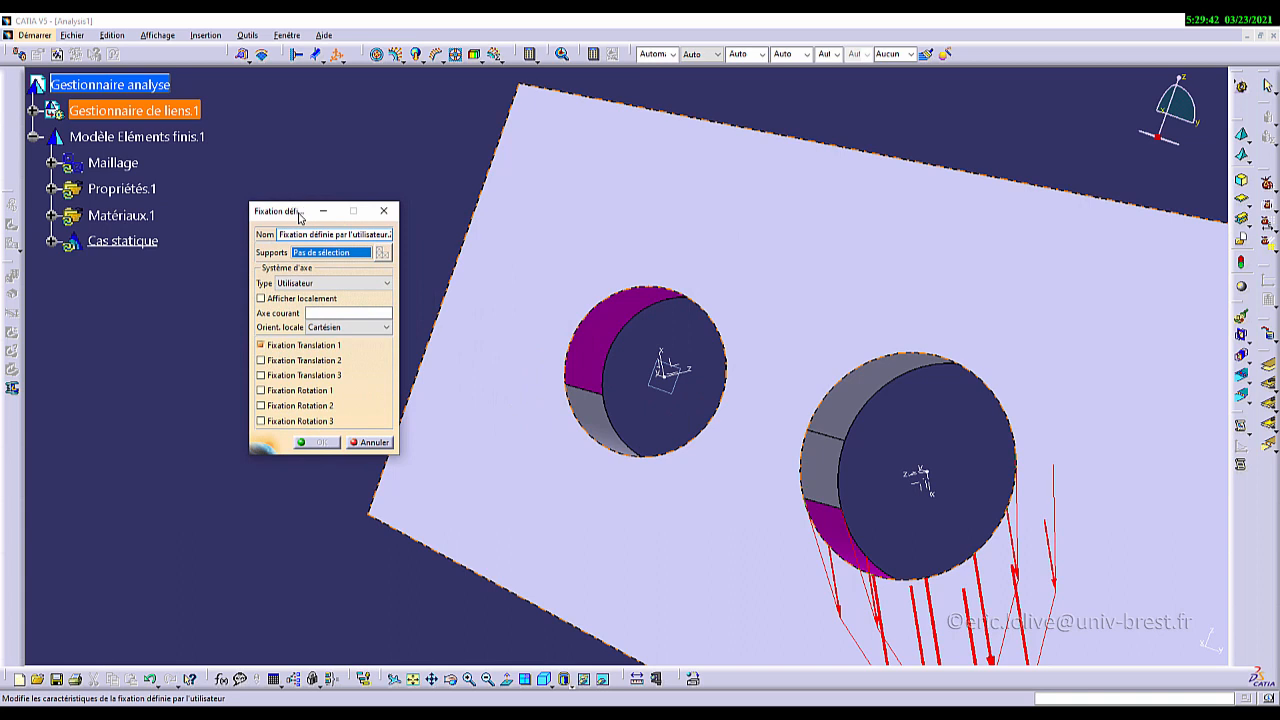
{"action": "left_click", "coordinate": [613, 336]}
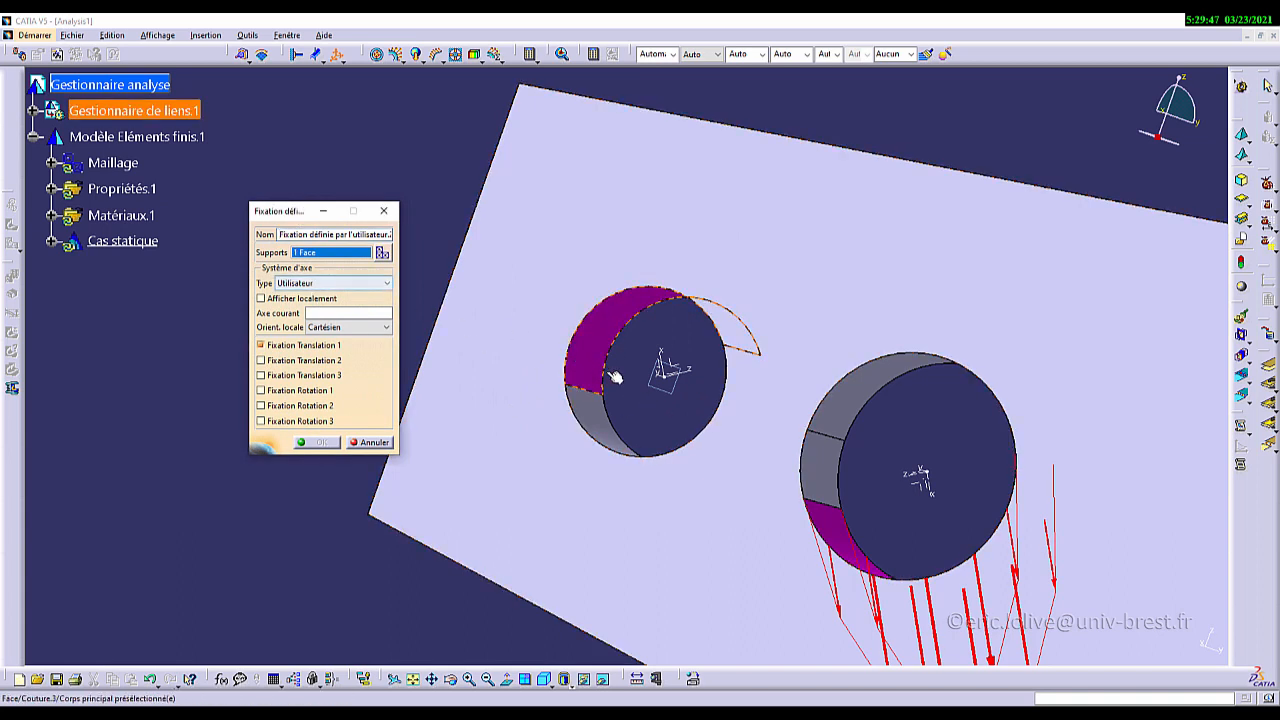
{"action": "left_click", "coordinate": [328, 315]}
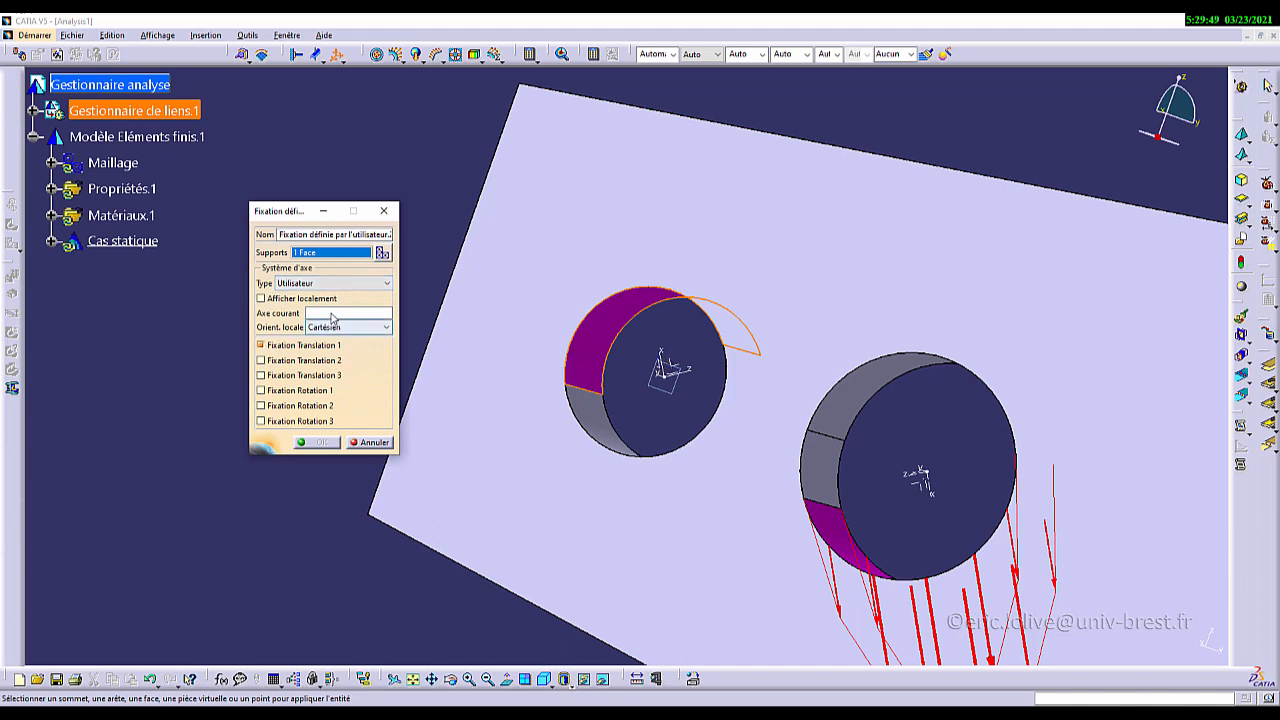
{"action": "left_click", "coordinate": [697, 374]}
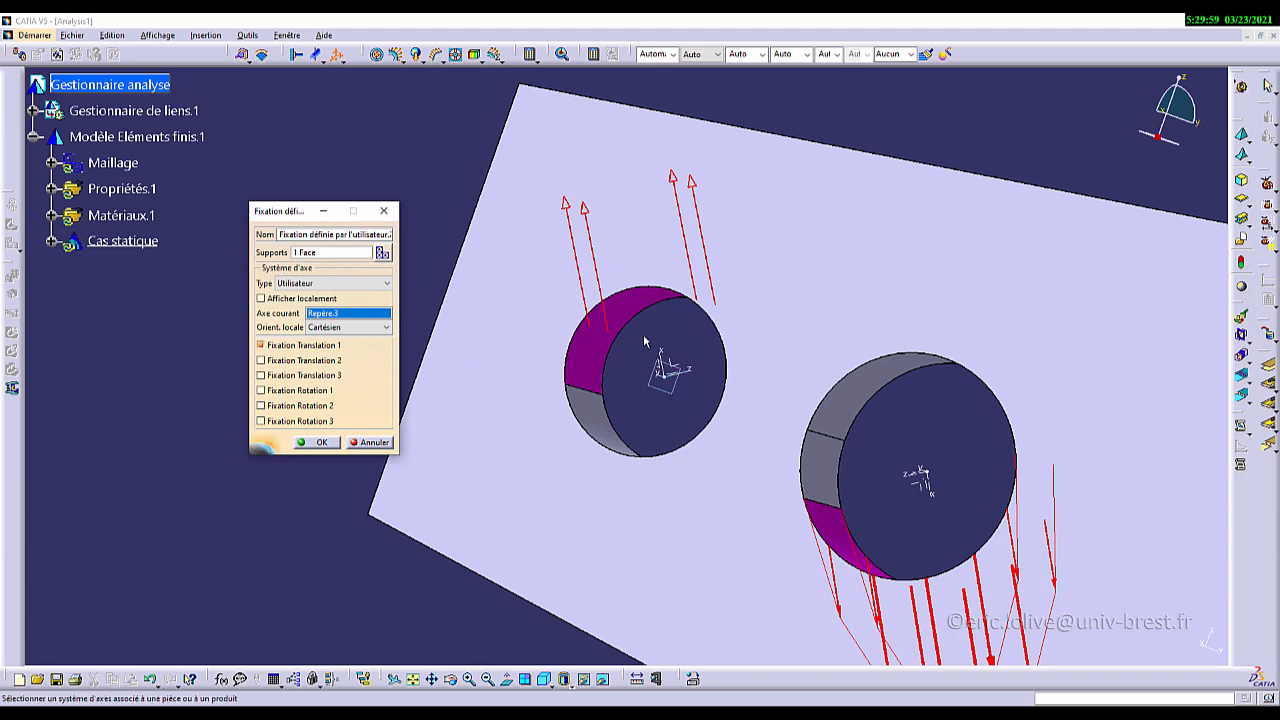
{"action": "left_click", "coordinate": [320, 443]}
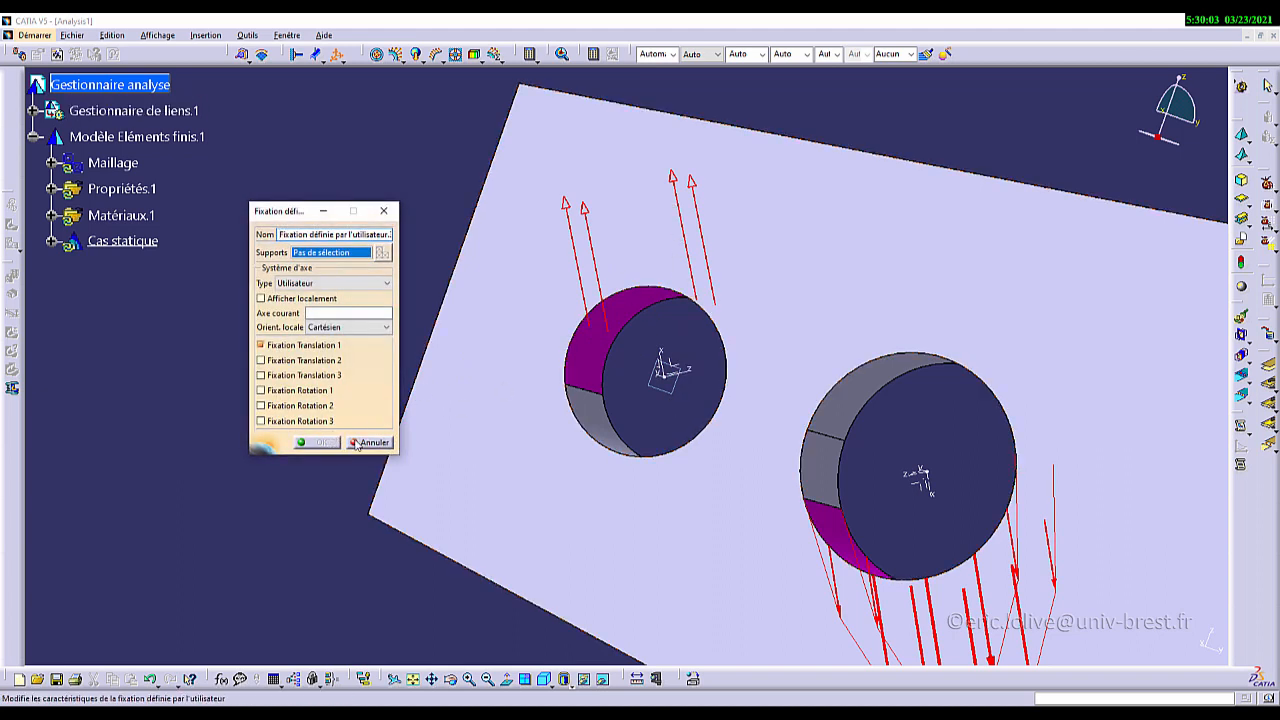
{"action": "left_click", "coordinate": [367, 443]}
Step: Expand the mesh, static case, restraints and loads branches of the finite element model to review what is defined
{"action": "middle_click_drag", "start_coordinate": [372, 300], "coordinate": [327, 379], "text": "ctrl"}
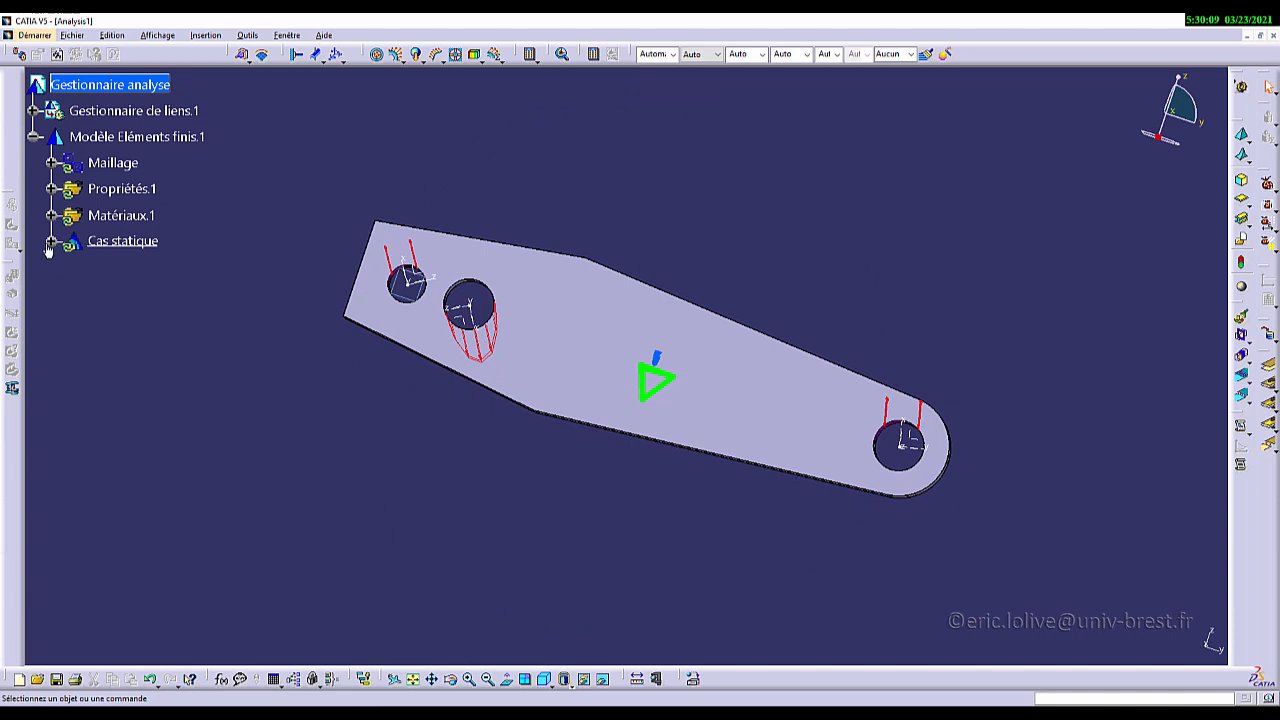
{"action": "left_click", "coordinate": [51, 164]}
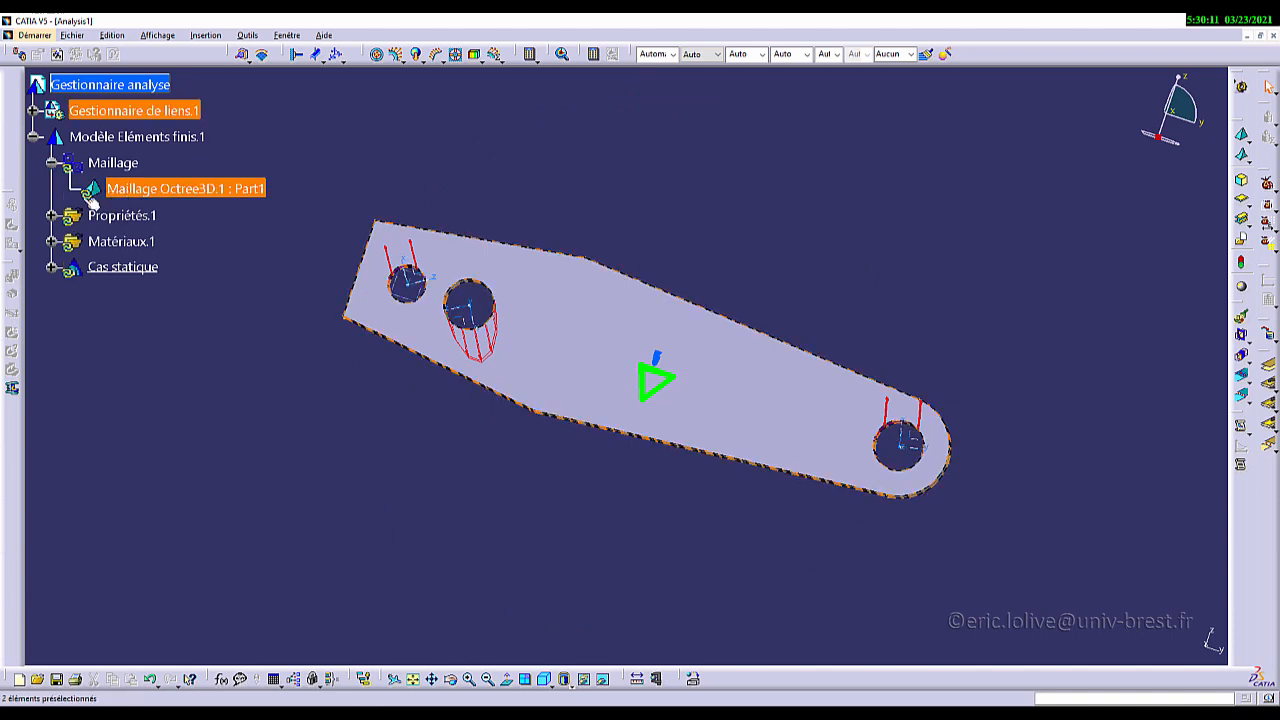
{"action": "left_click", "coordinate": [51, 268]}
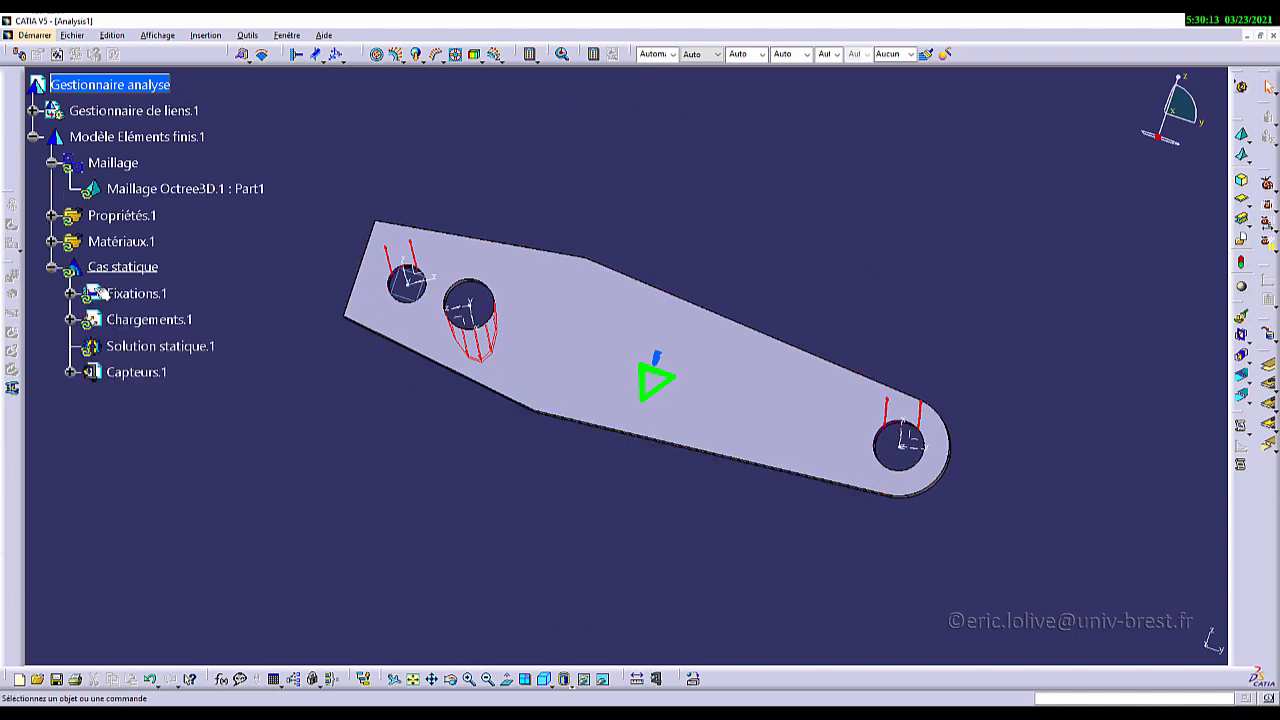
{"action": "left_click", "coordinate": [71, 294]}
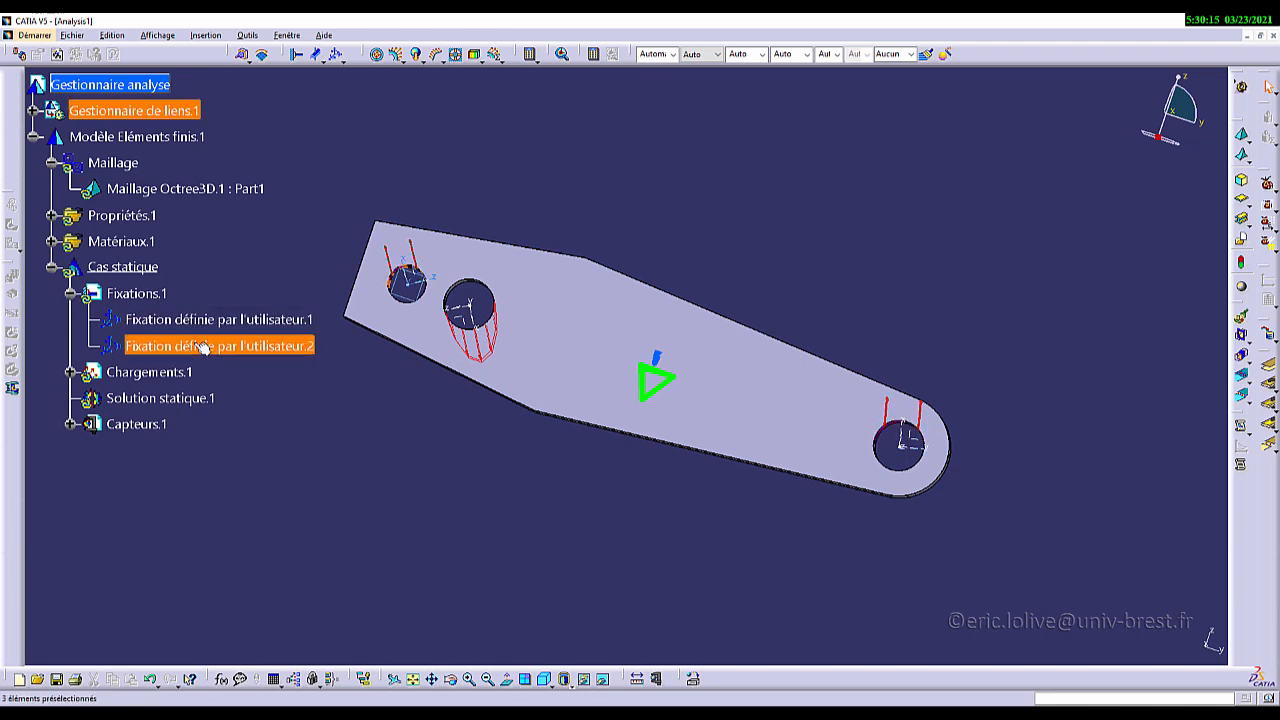
{"action": "left_click", "coordinate": [72, 373]}
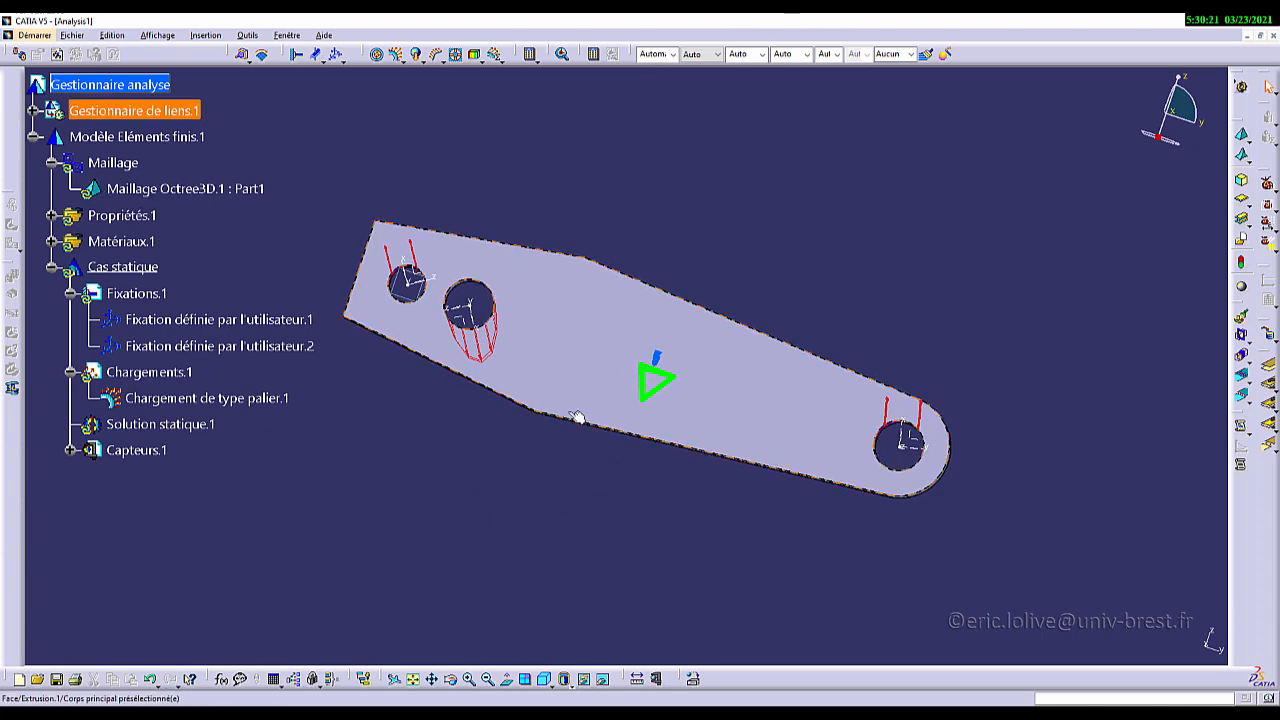
{"action": "middle_click_drag", "start_coordinate": [471, 423], "coordinate": [810, 485]}
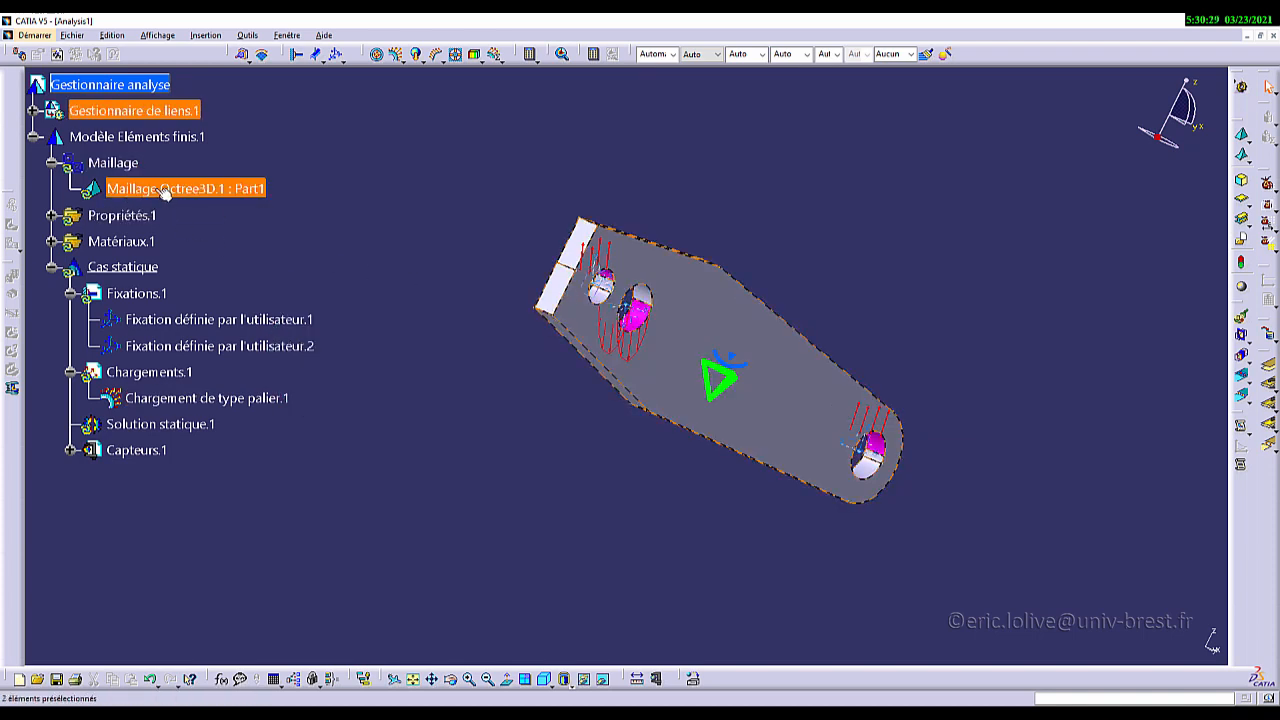
Step: Edit the Octree 3D mesh of Part1 and change its element type to Parabolique
{"action": "double_click", "coordinate": [165, 190]}
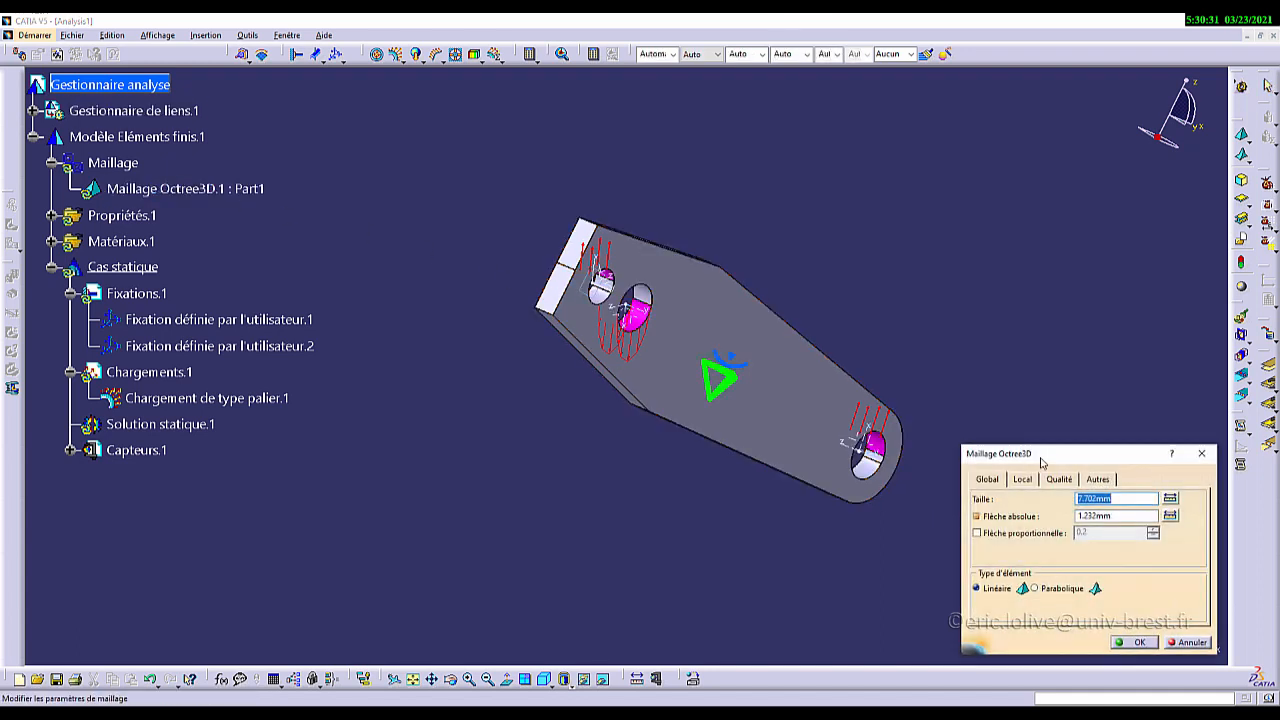
{"action": "left_click_drag", "start_coordinate": [1047, 460], "coordinate": [897, 161]}
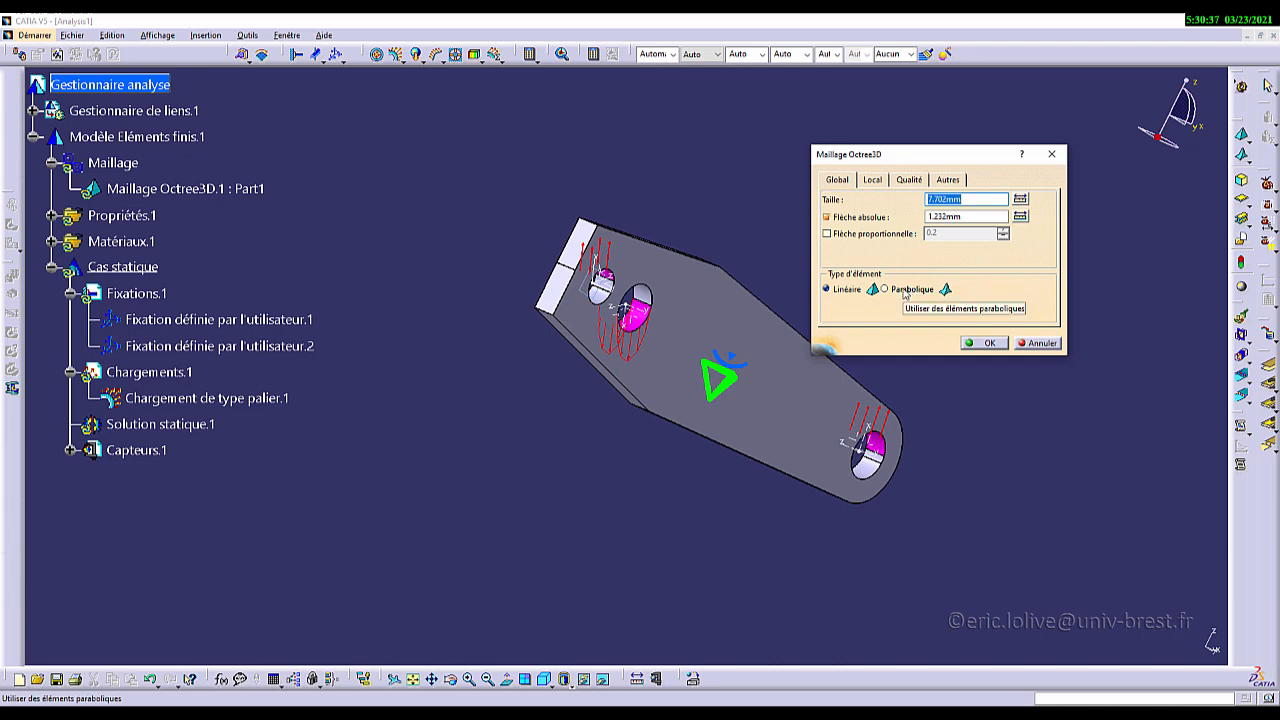
{"action": "left_click", "coordinate": [904, 291]}
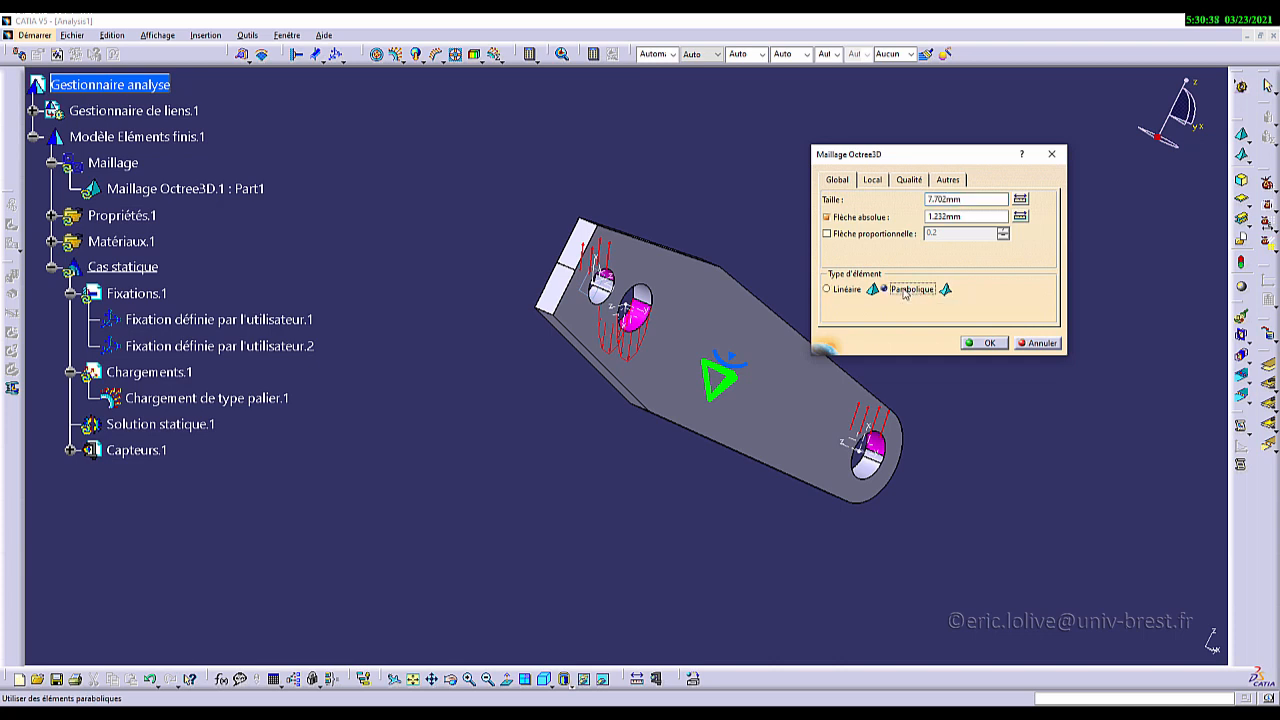
Step: Set the global mesh size to 3 mm and validate the mesh settings
{"action": "double_click", "coordinate": [978, 200]}
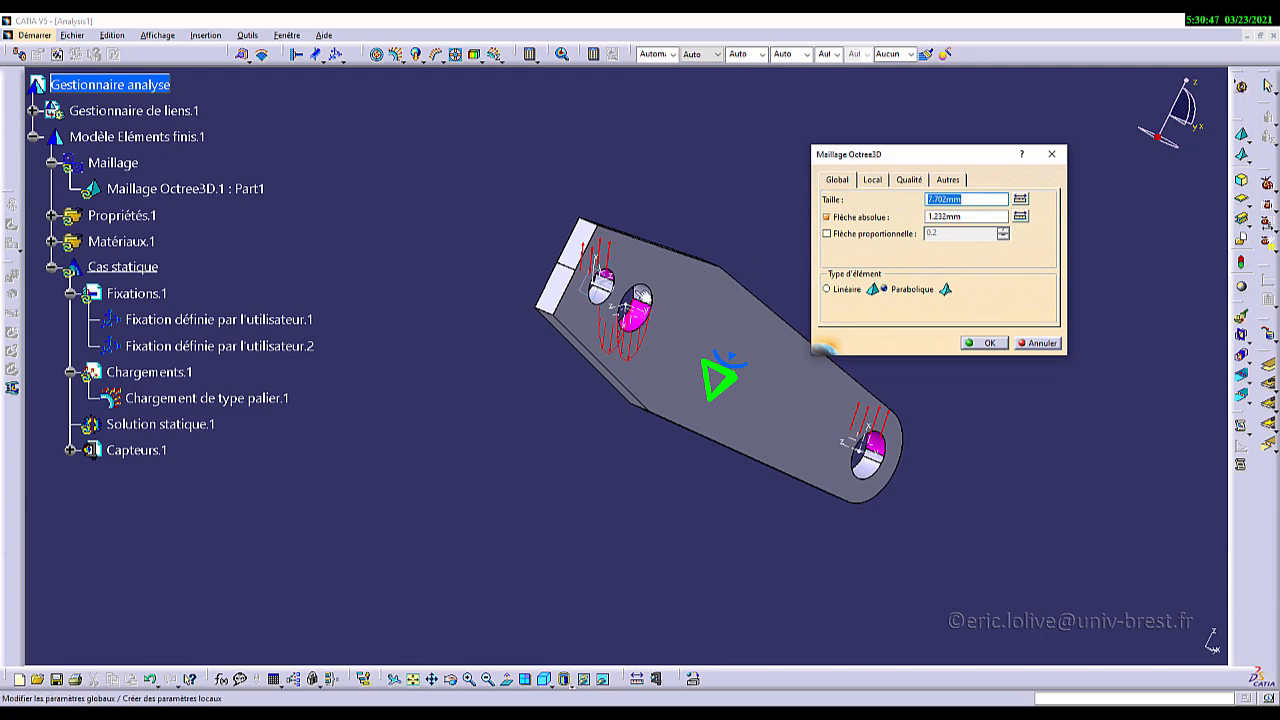
{"action": "middle_click_drag", "start_coordinate": [630, 395], "coordinate": [560, 440]}
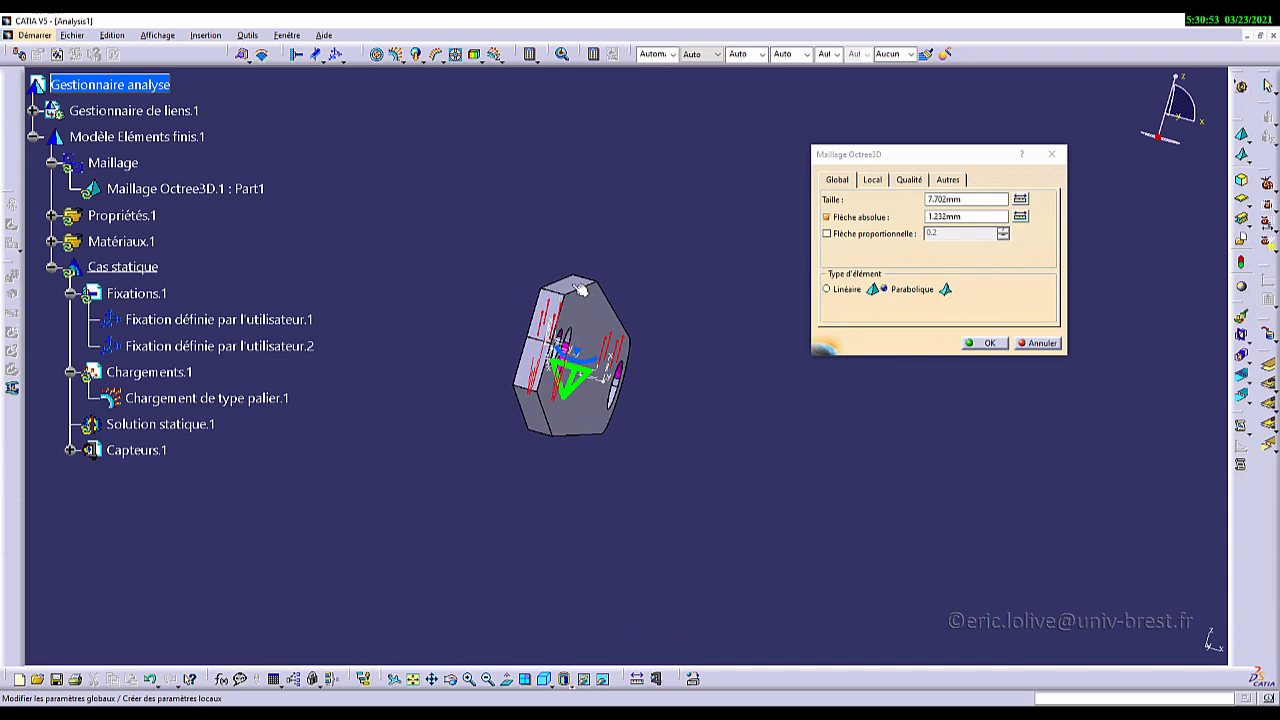
{"action": "middle_click_drag", "start_coordinate": [531, 418], "coordinate": [560, 388]}
{"action": "left_click_drag", "start_coordinate": [971, 199], "coordinate": [904, 202]}
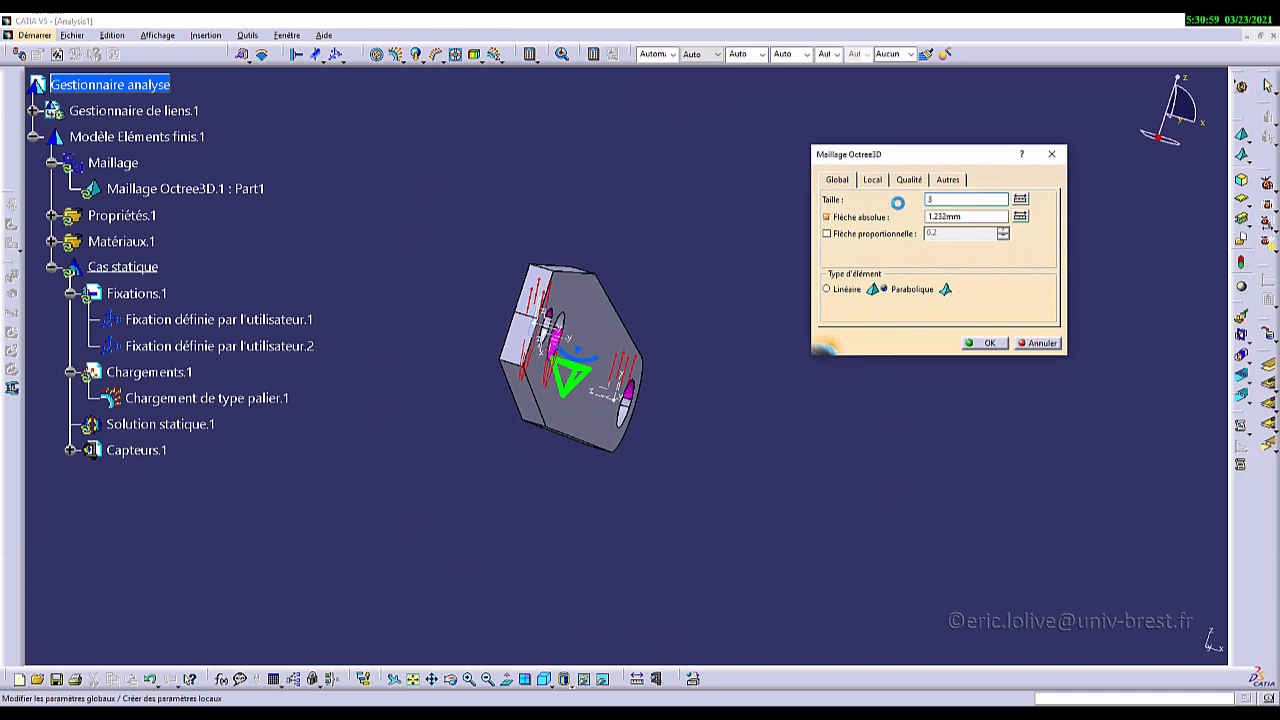
{"action": "type", "text": "3"}
{"action": "middle_click_drag", "start_coordinate": [610, 444], "coordinate": [585, 392]}
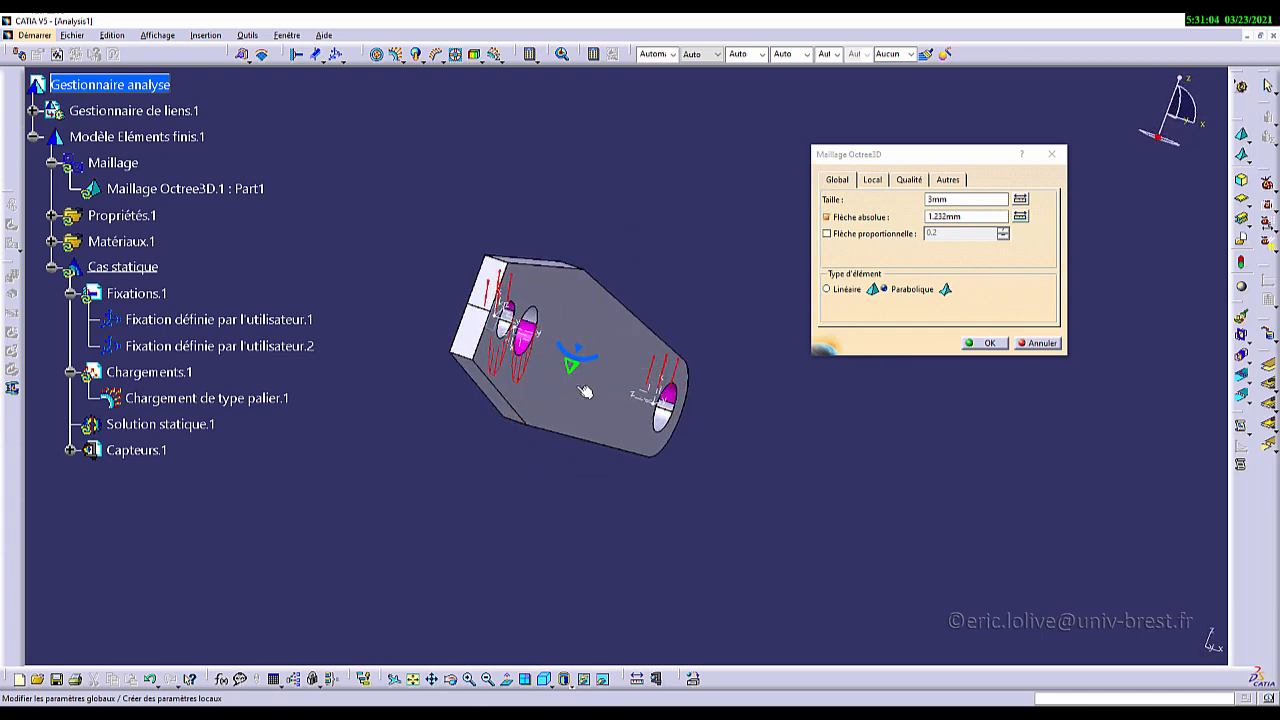
{"action": "left_click", "coordinate": [988, 344]}
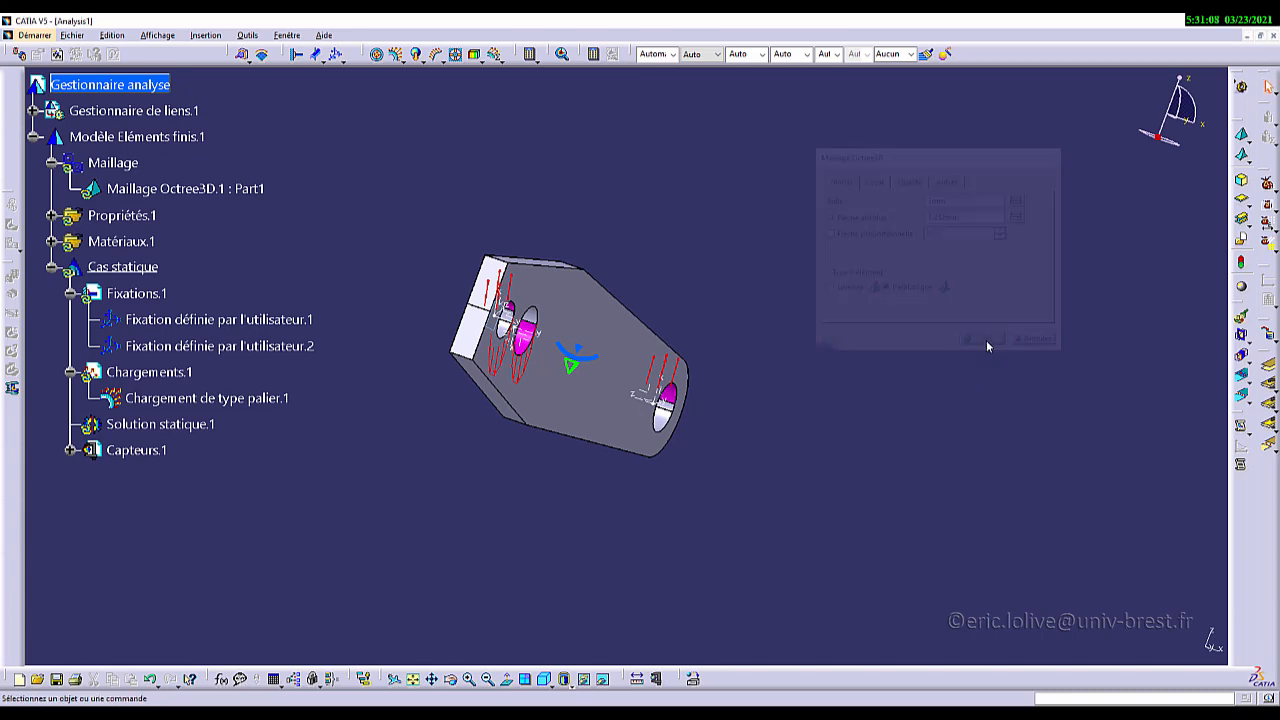
Step: Start saving the analysis to a chosen folder, browsing from Documents through IUT Brest, F413 Modelisation and F413 modelisation Catia to MEF_RDM6_CATIA
{"action": "left_click", "coordinate": [70, 35]}
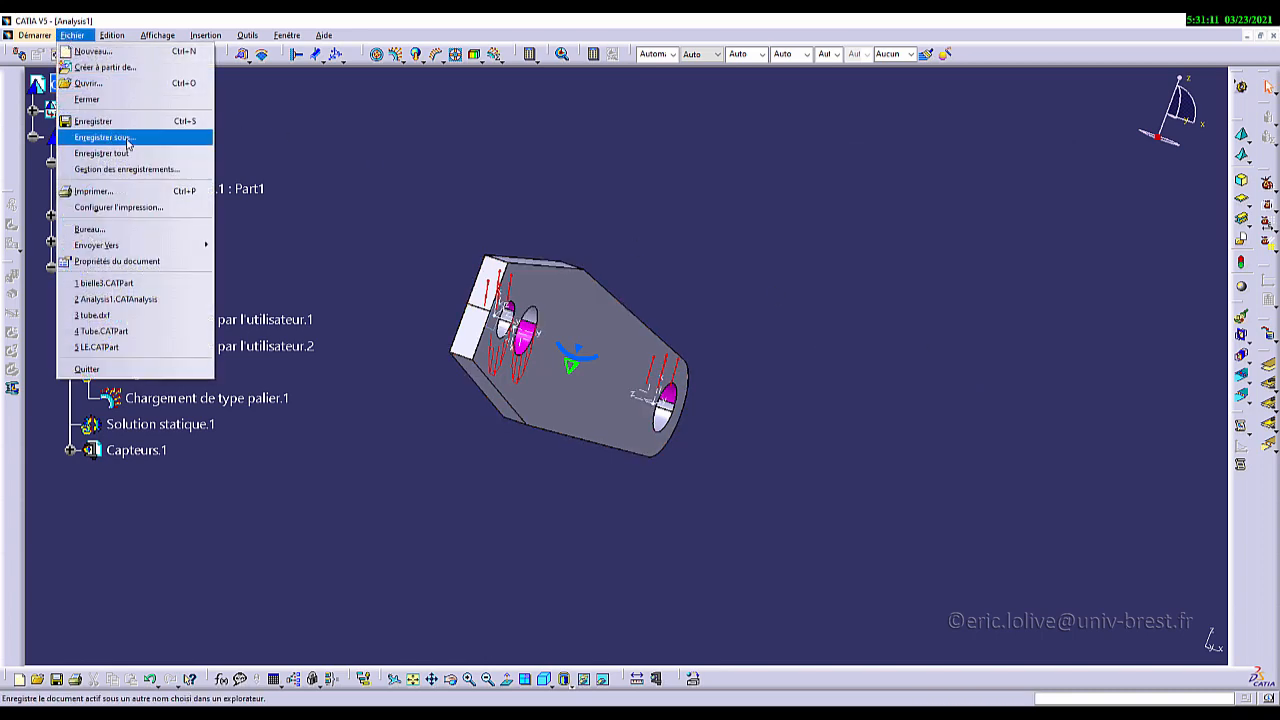
{"action": "left_click", "coordinate": [127, 139]}
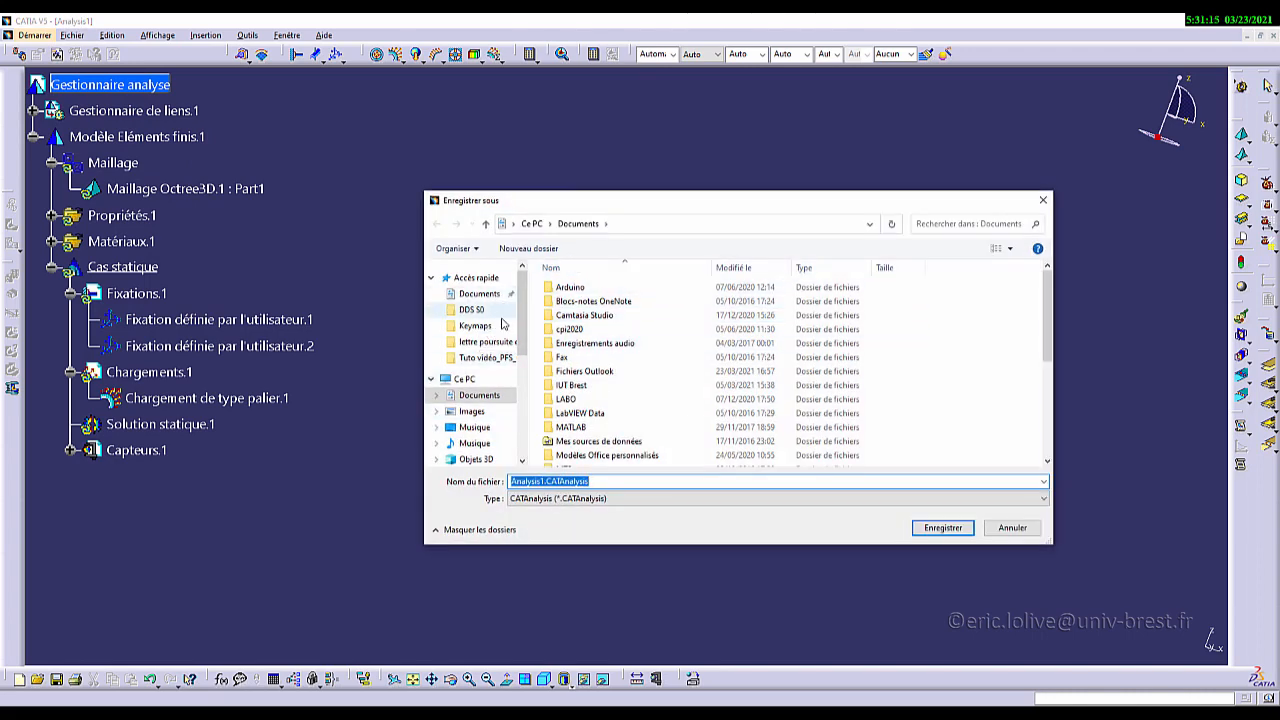
{"action": "left_click", "coordinate": [478, 398]}
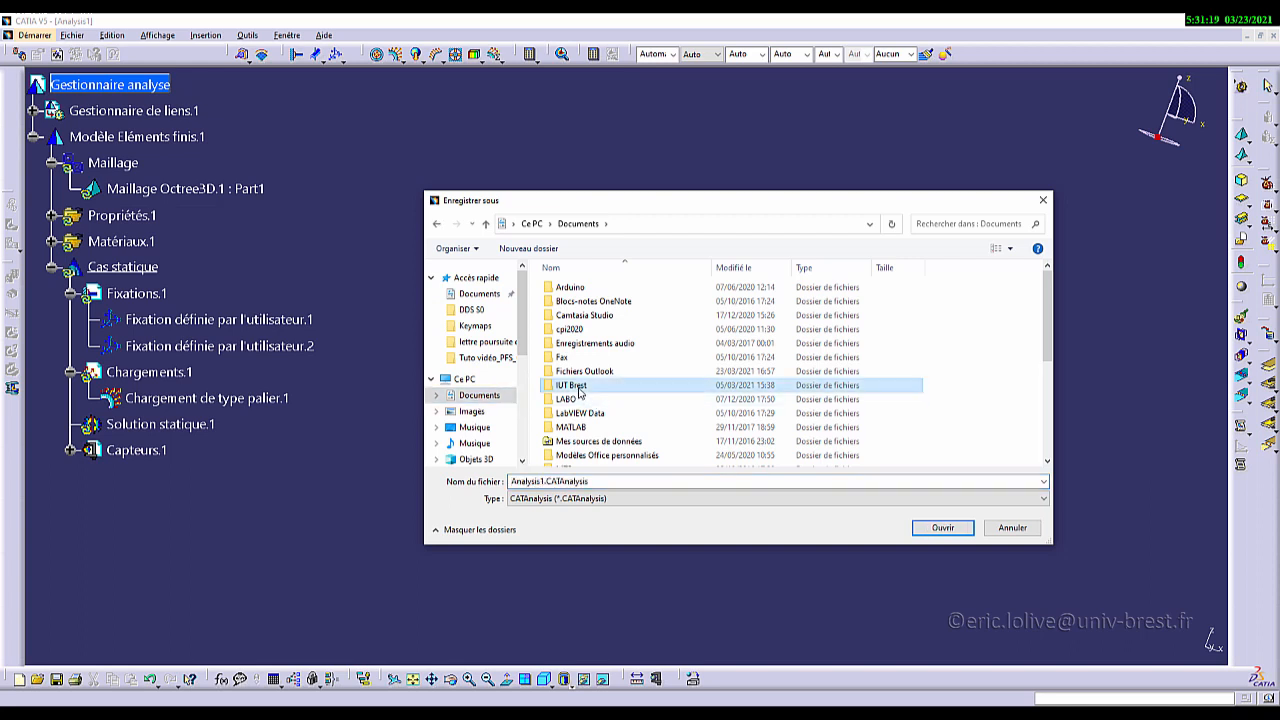
{"action": "double_click", "coordinate": [575, 387]}
{"action": "scroll", "coordinate": [580, 395], "scroll_direction": "down", "scroll_amount": 2}
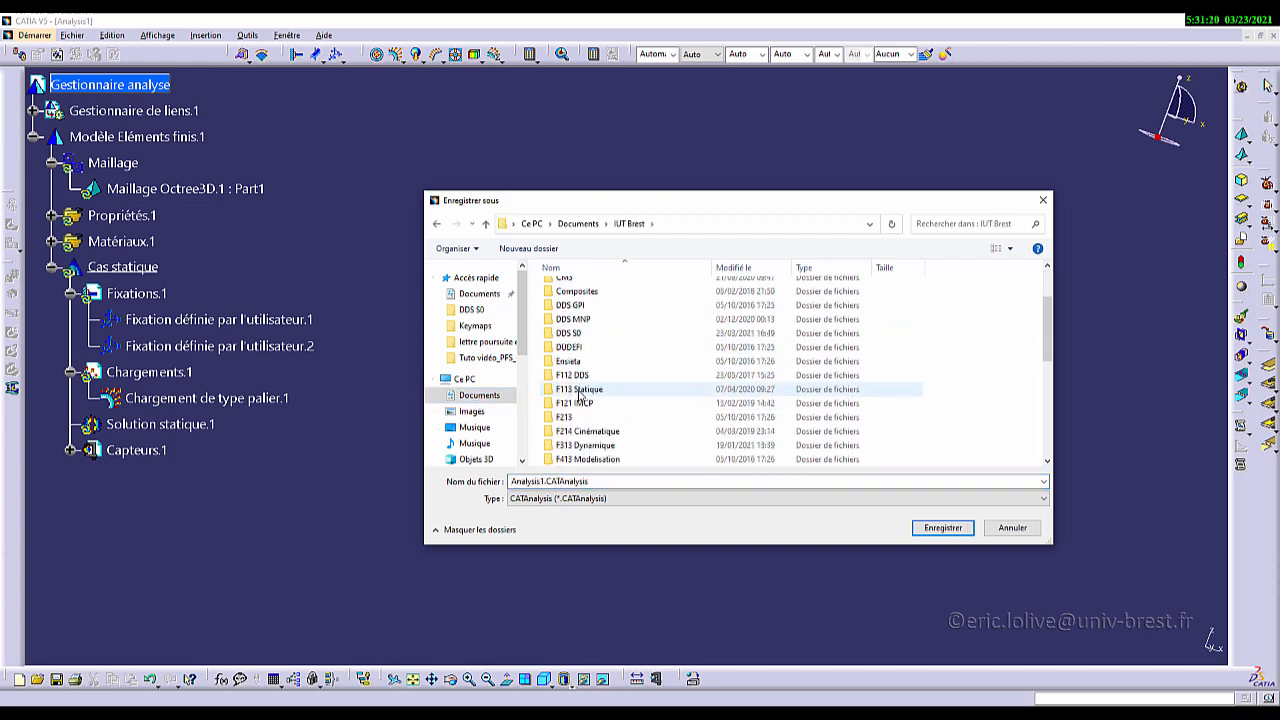
{"action": "double_click", "coordinate": [587, 459]}
{"action": "double_click", "coordinate": [585, 288]}
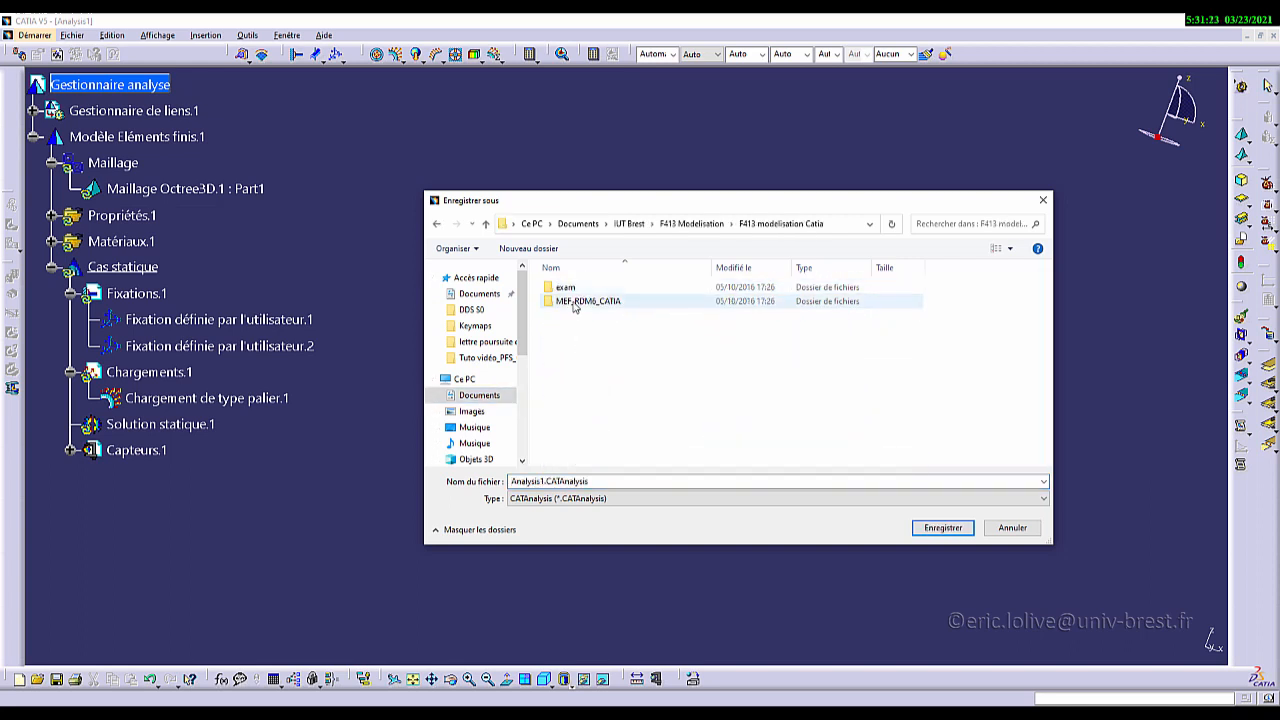
{"action": "double_click", "coordinate": [576, 302]}
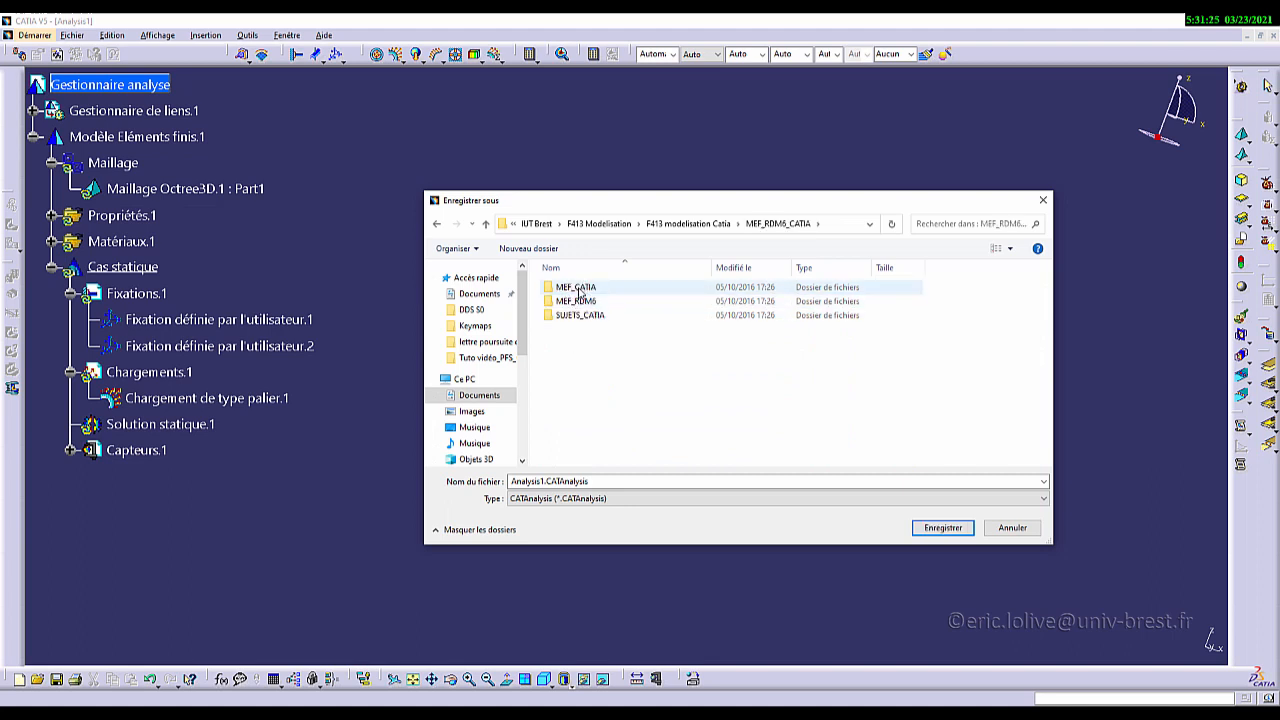
Step: Save the analysis as Analysis1.CATAnalysis in SUJETS_CATIA, 01_décolleteuse, Solution, video, and accept saving the other documents too
{"action": "double_click", "coordinate": [576, 316]}
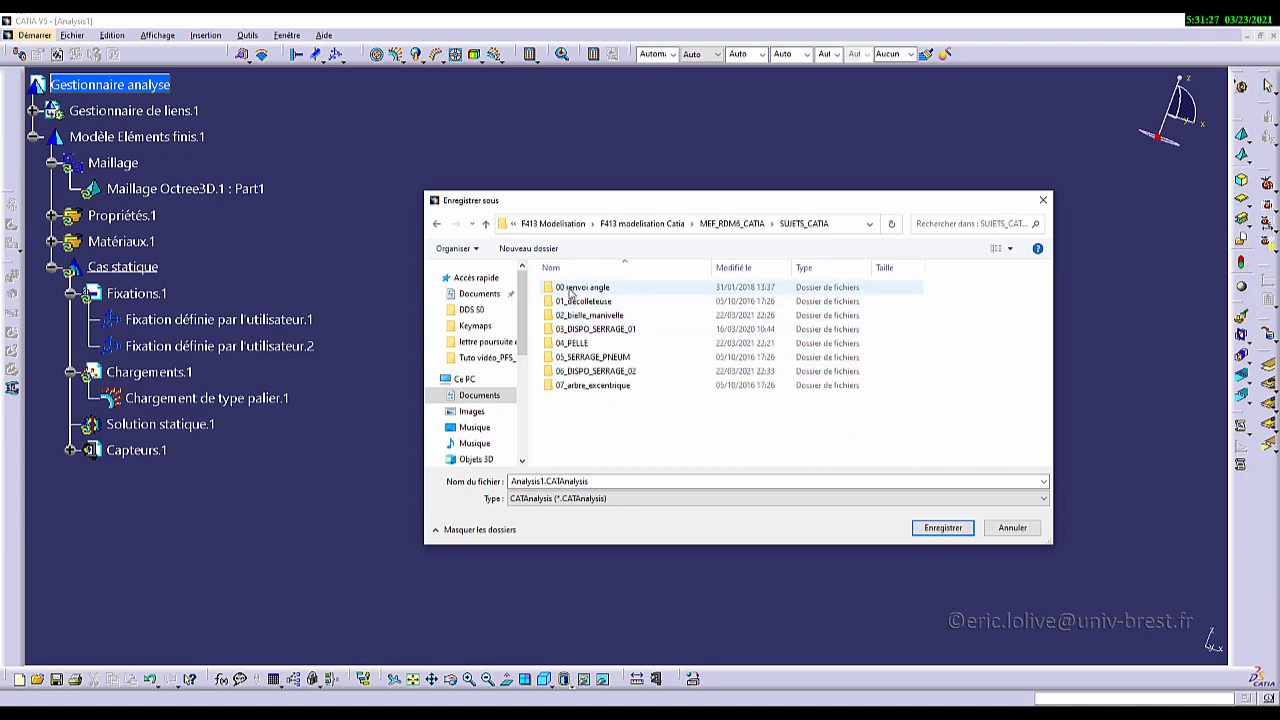
{"action": "double_click", "coordinate": [587, 302]}
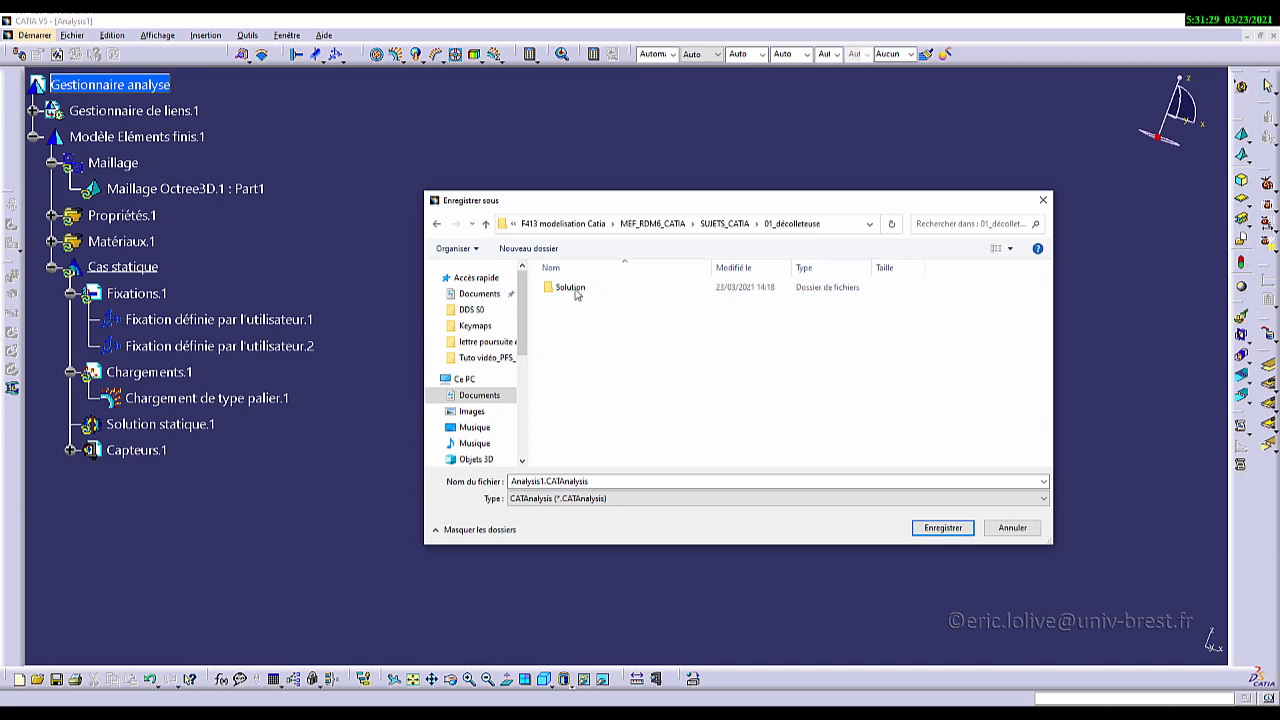
{"action": "double_click", "coordinate": [570, 290]}
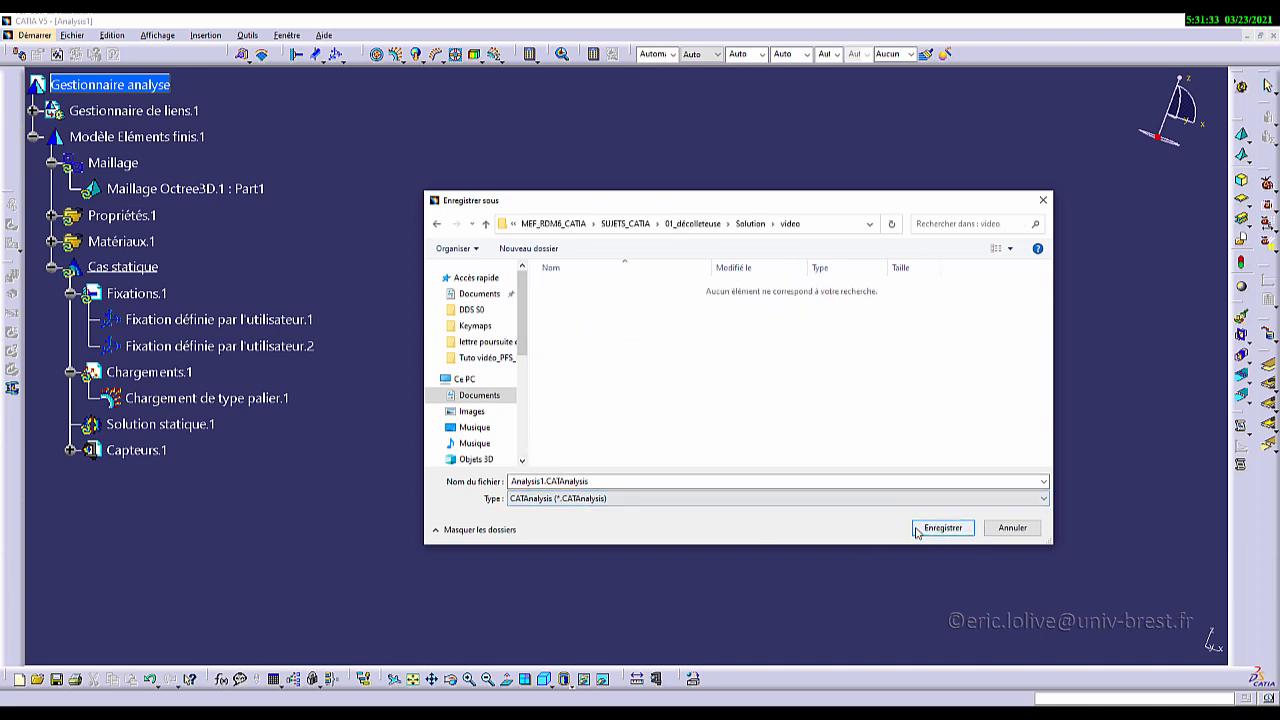
{"action": "left_click", "coordinate": [927, 530]}
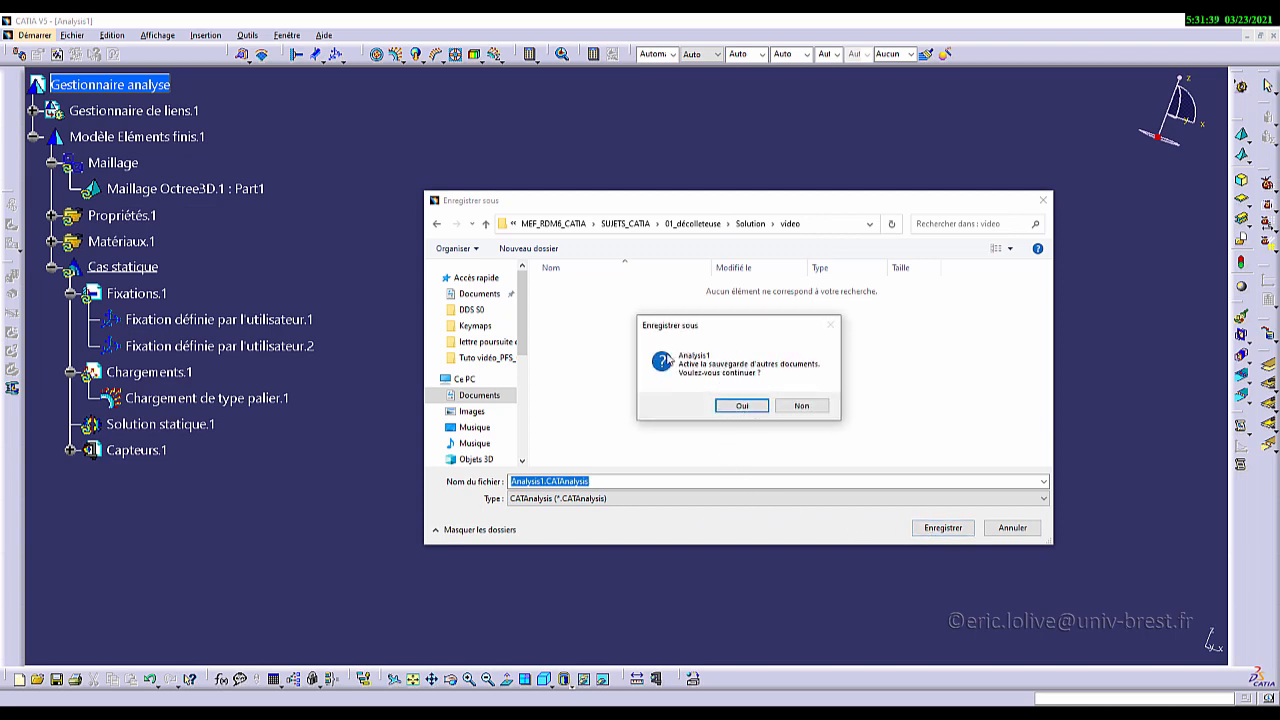
{"action": "left_click", "coordinate": [741, 406]}
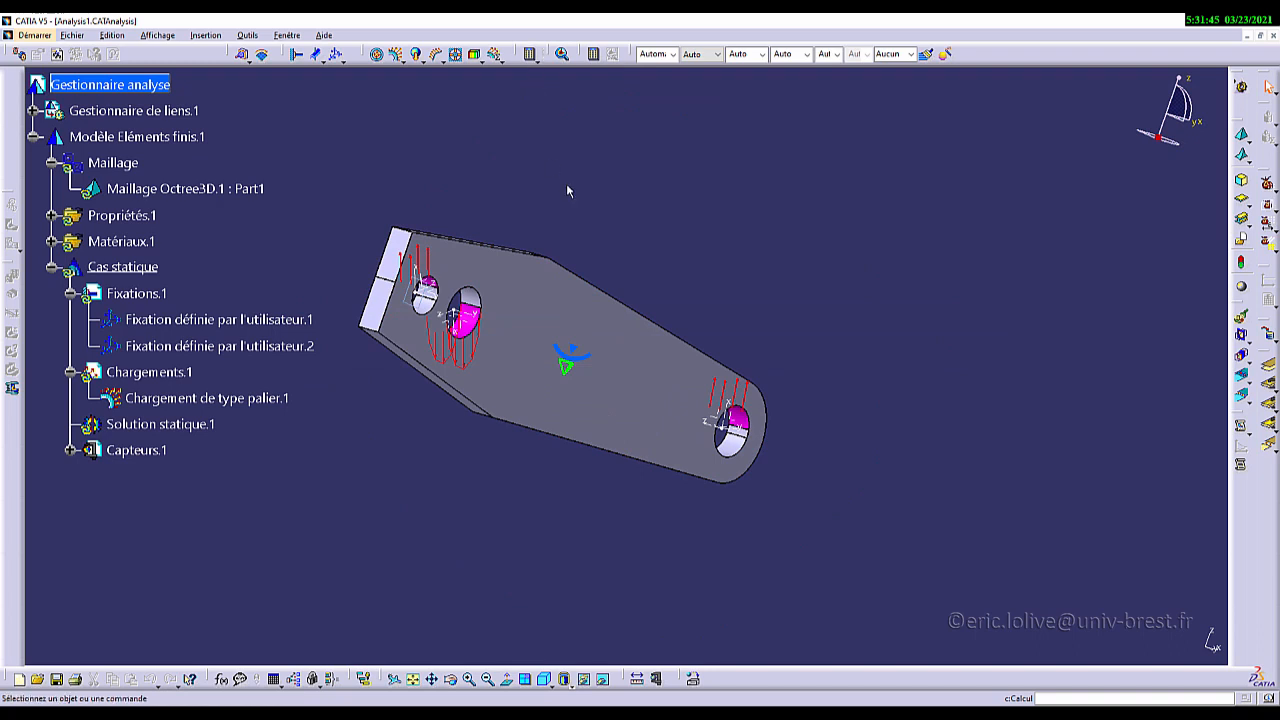
Step: Try to compute the whole analysis with the Tout option, accepting the resource estimate
{"action": "left_click", "coordinate": [594, 55]}
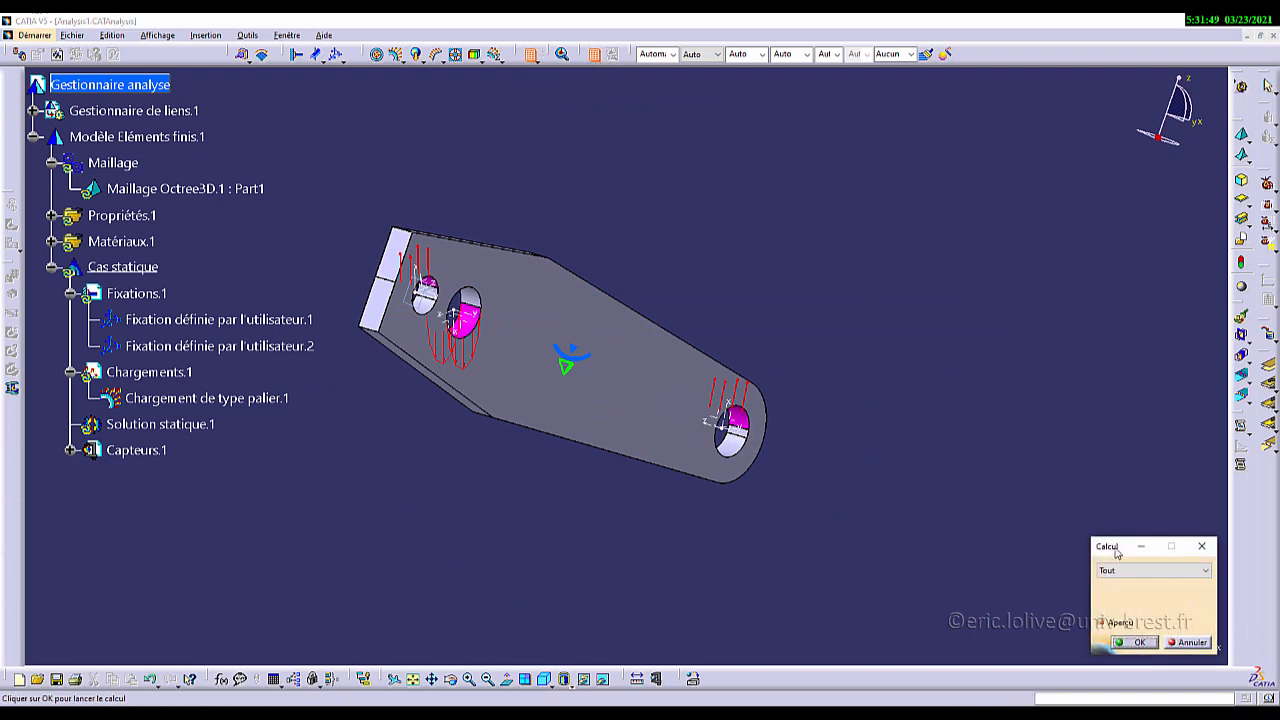
{"action": "left_click_drag", "start_coordinate": [1116, 553], "coordinate": [966, 222]}
{"action": "left_click", "coordinate": [1000, 240]}
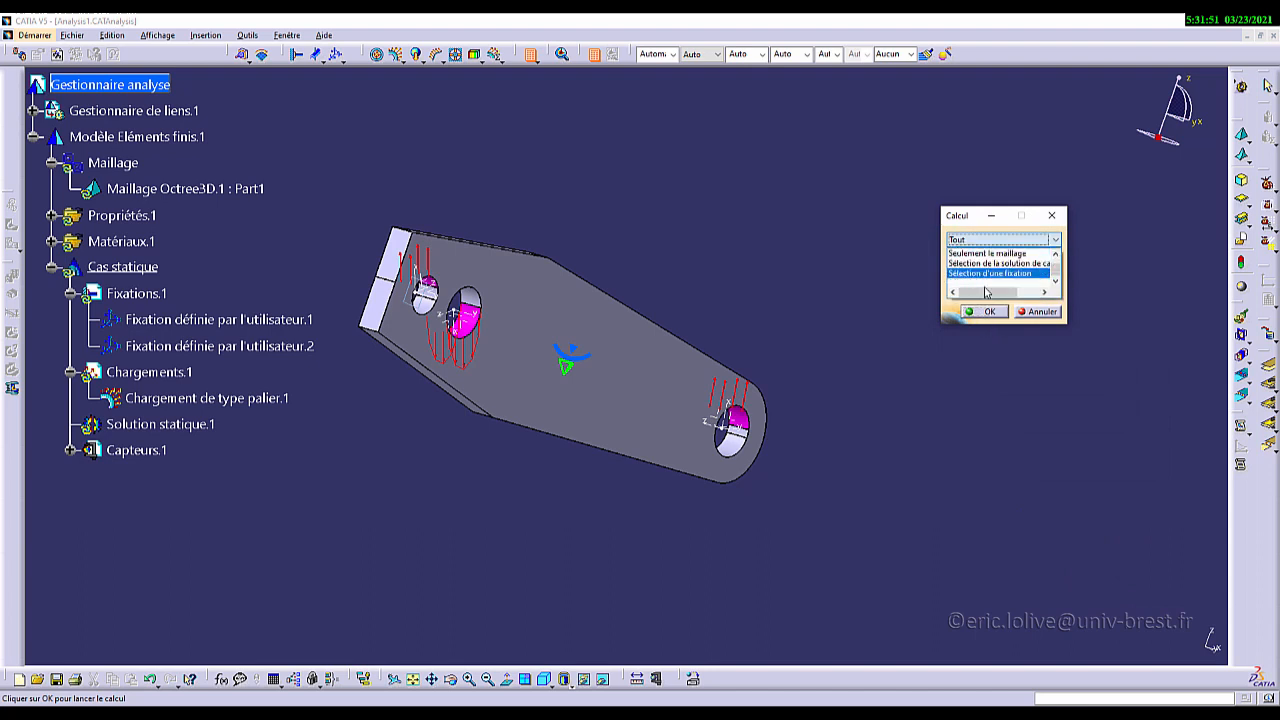
{"action": "left_click", "coordinate": [978, 241]}
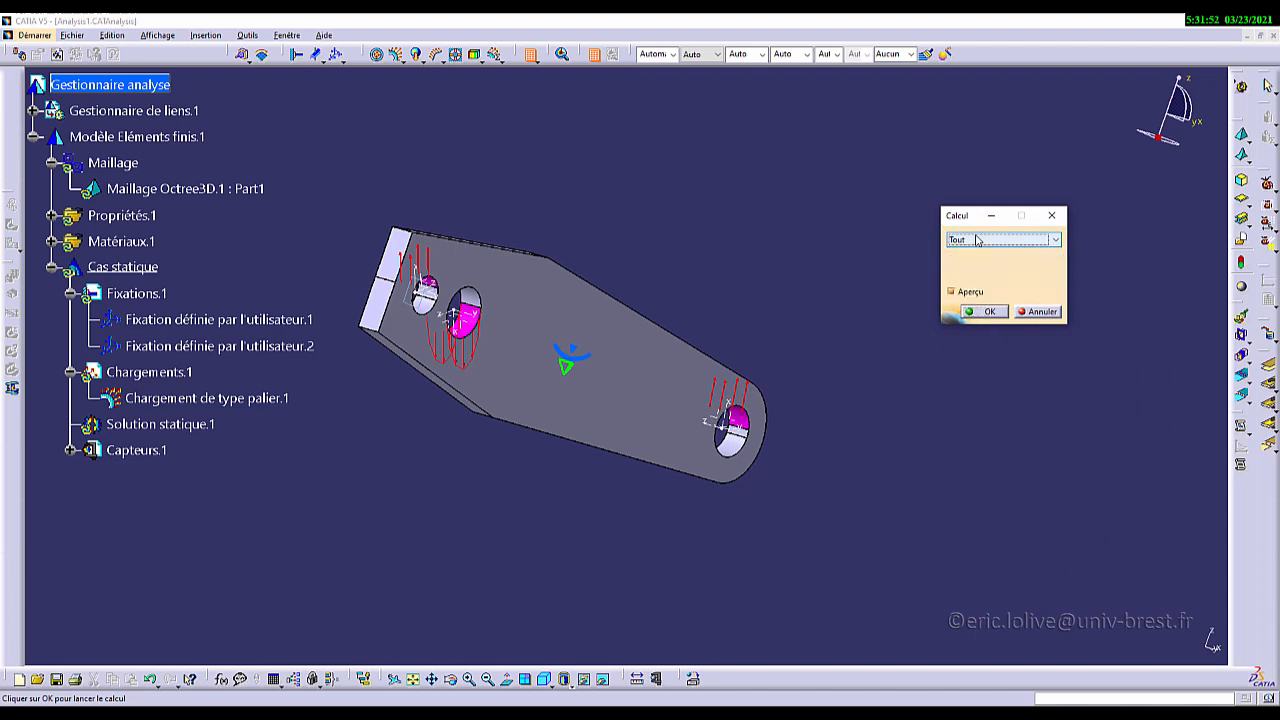
{"action": "left_click", "coordinate": [986, 312]}
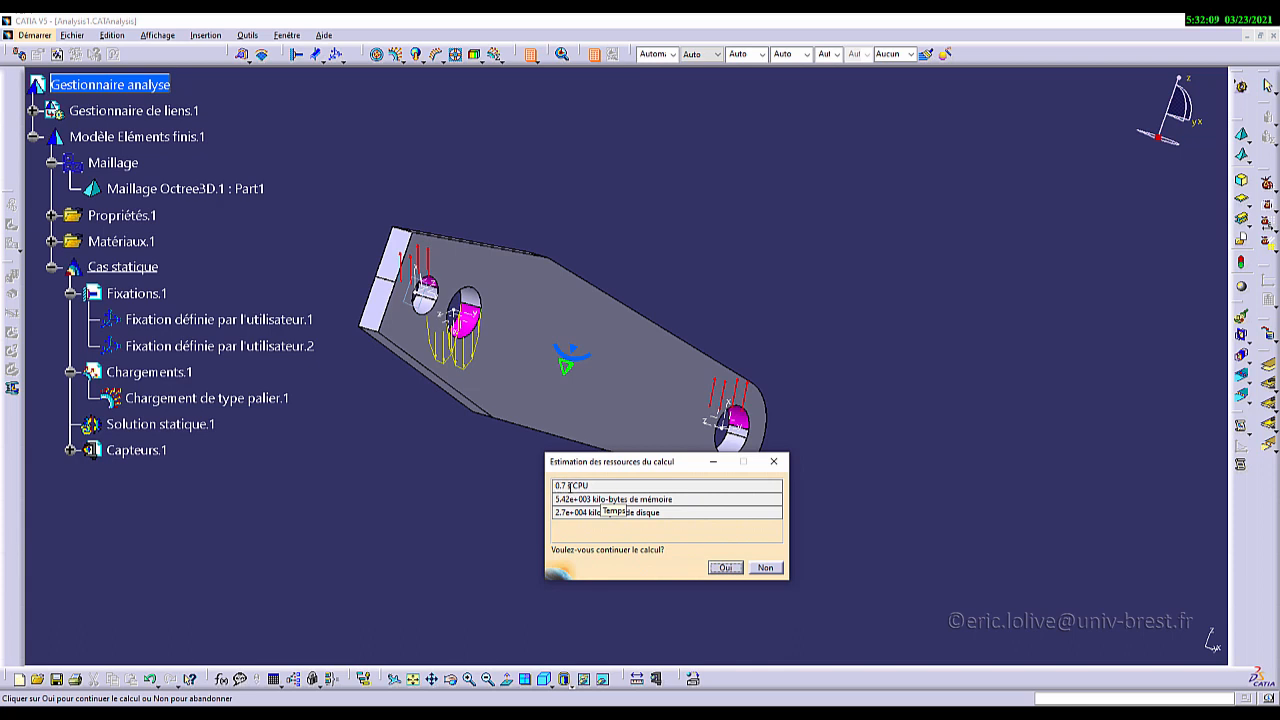
{"action": "left_click", "coordinate": [726, 568]}
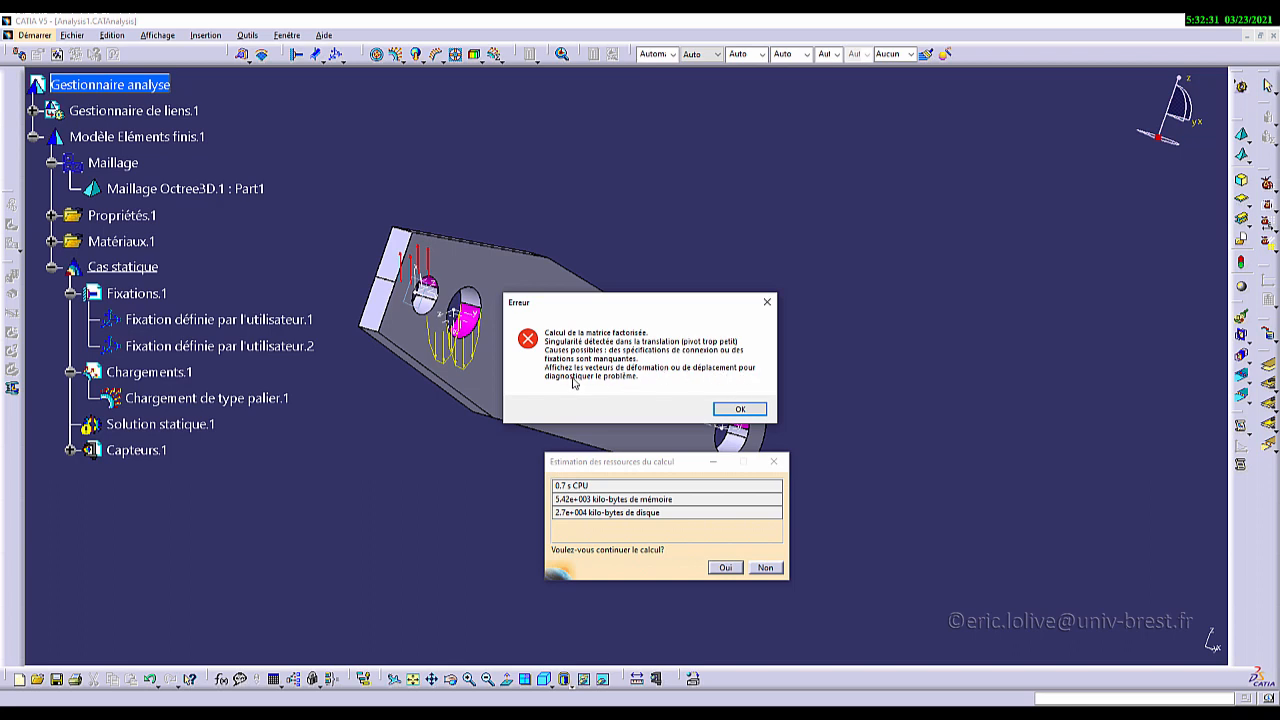
{"action": "left_click", "coordinate": [740, 410]}
Step: Show the deformed mesh of the connecting rod and play its animation to diagnose the rigid-body movement
{"action": "middle_click_drag", "start_coordinate": [563, 480], "coordinate": [711, 509]}
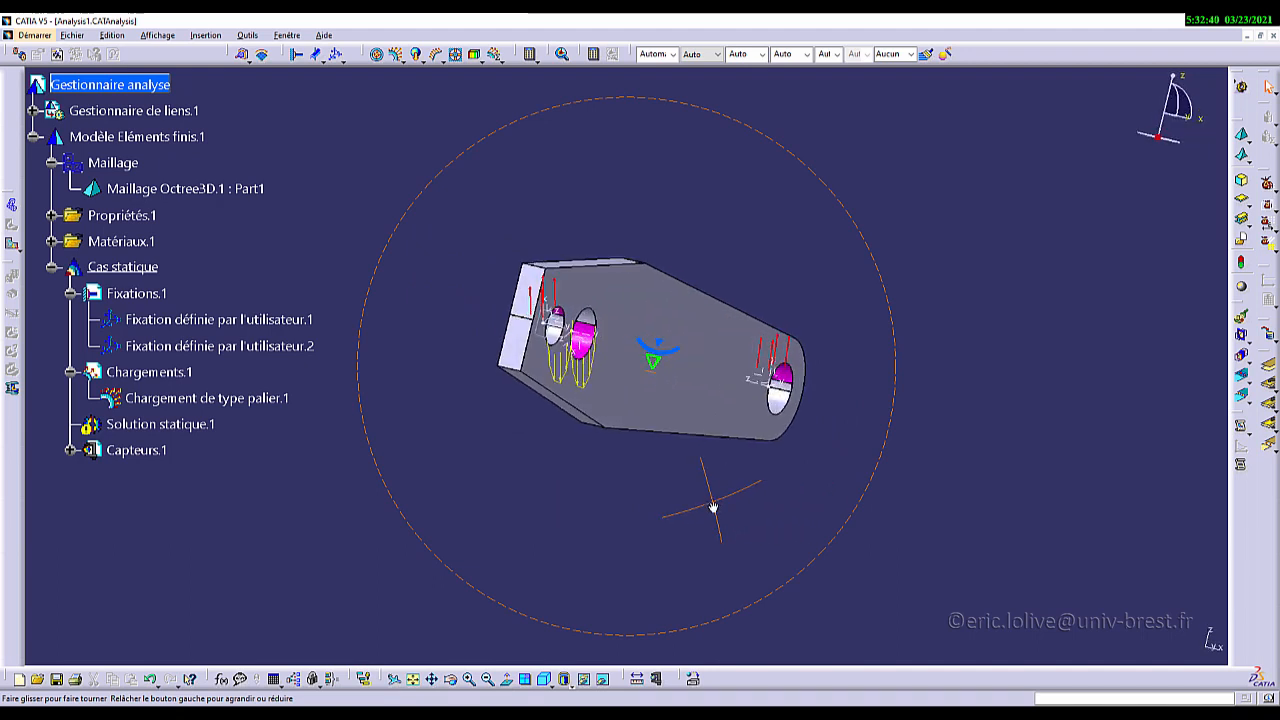
{"action": "left_click", "coordinate": [13, 206]}
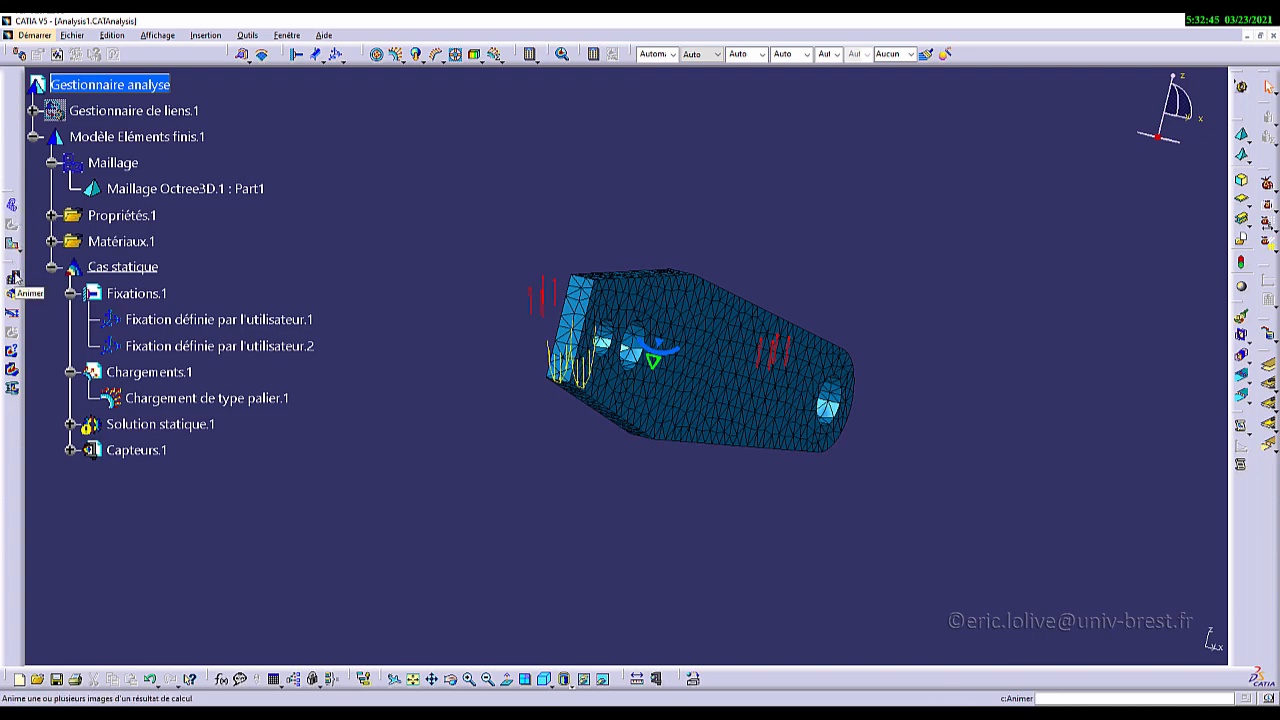
{"action": "left_click", "coordinate": [15, 277]}
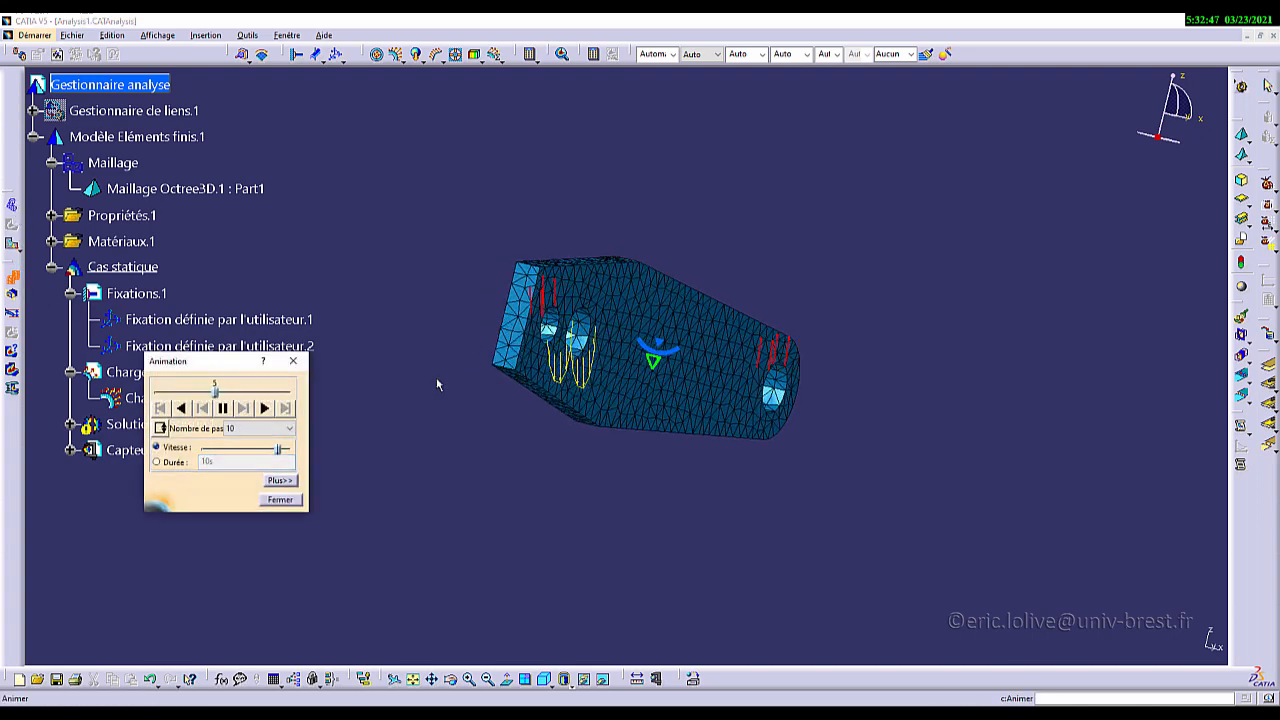
{"action": "middle_click_drag", "start_coordinate": [436, 388], "coordinate": [549, 423]}
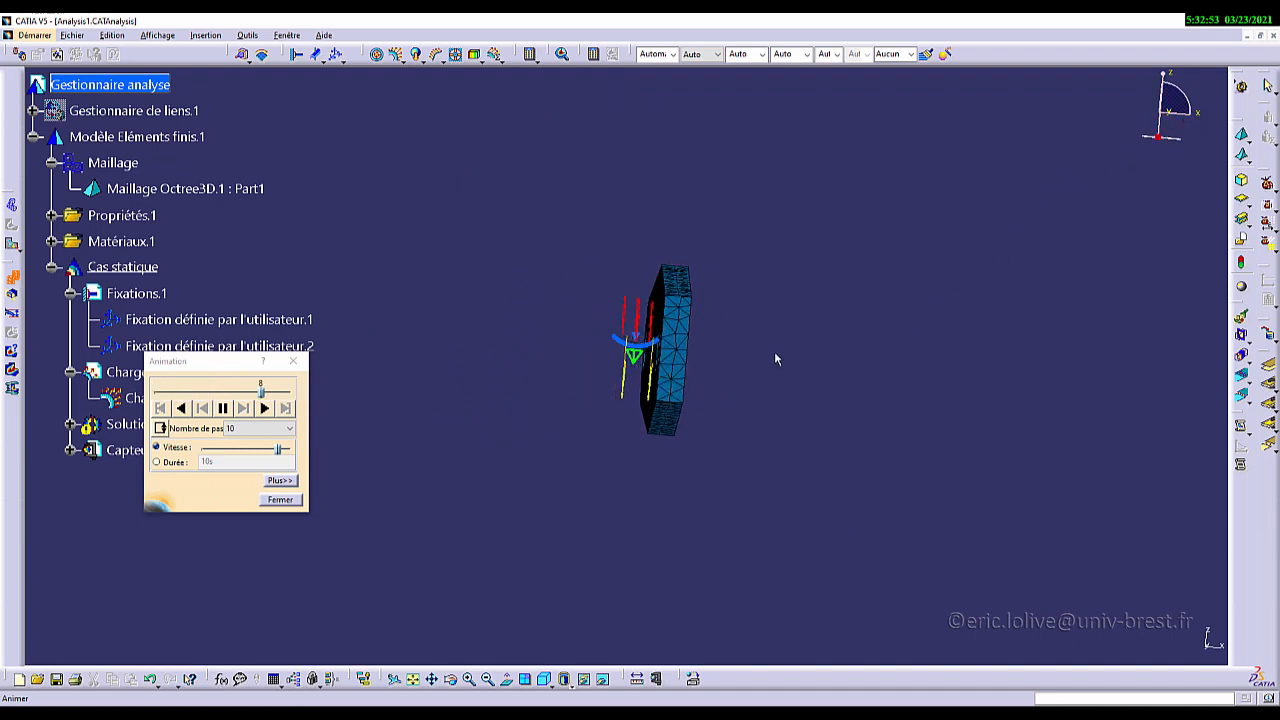
{"action": "left_click", "coordinate": [281, 500]}
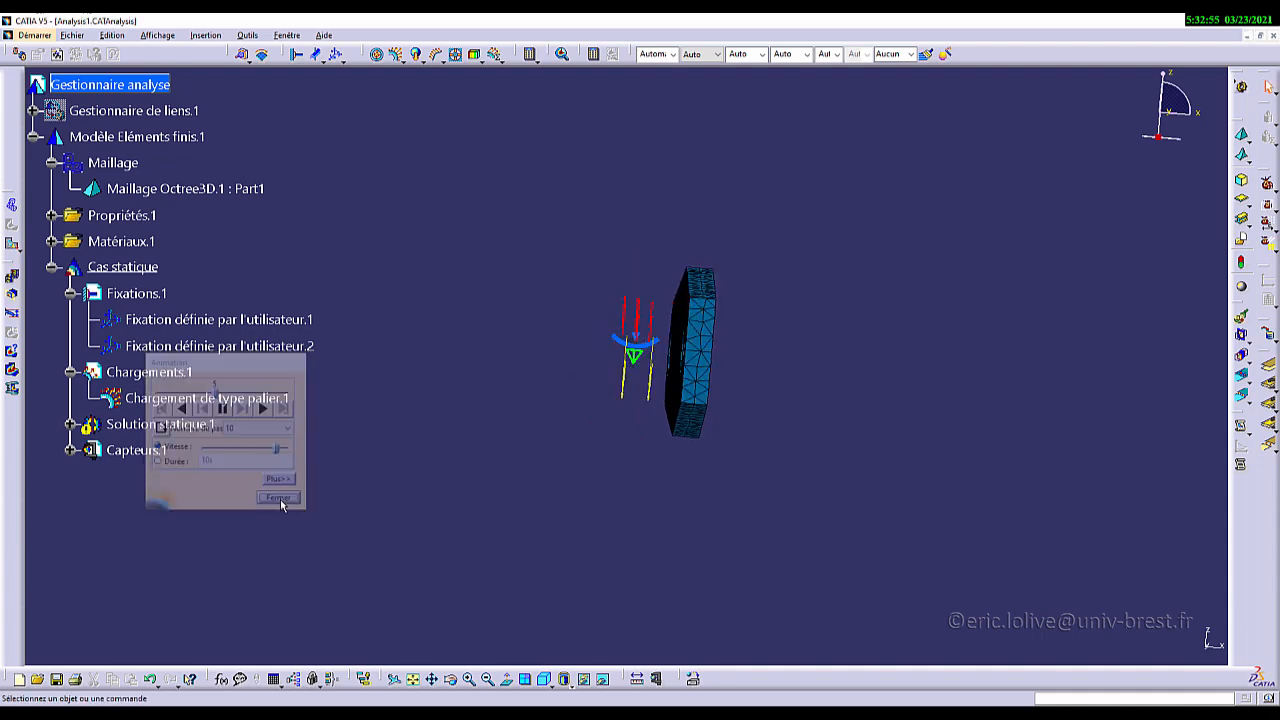
{"action": "middle_click_drag", "start_coordinate": [874, 440], "coordinate": [694, 438]}
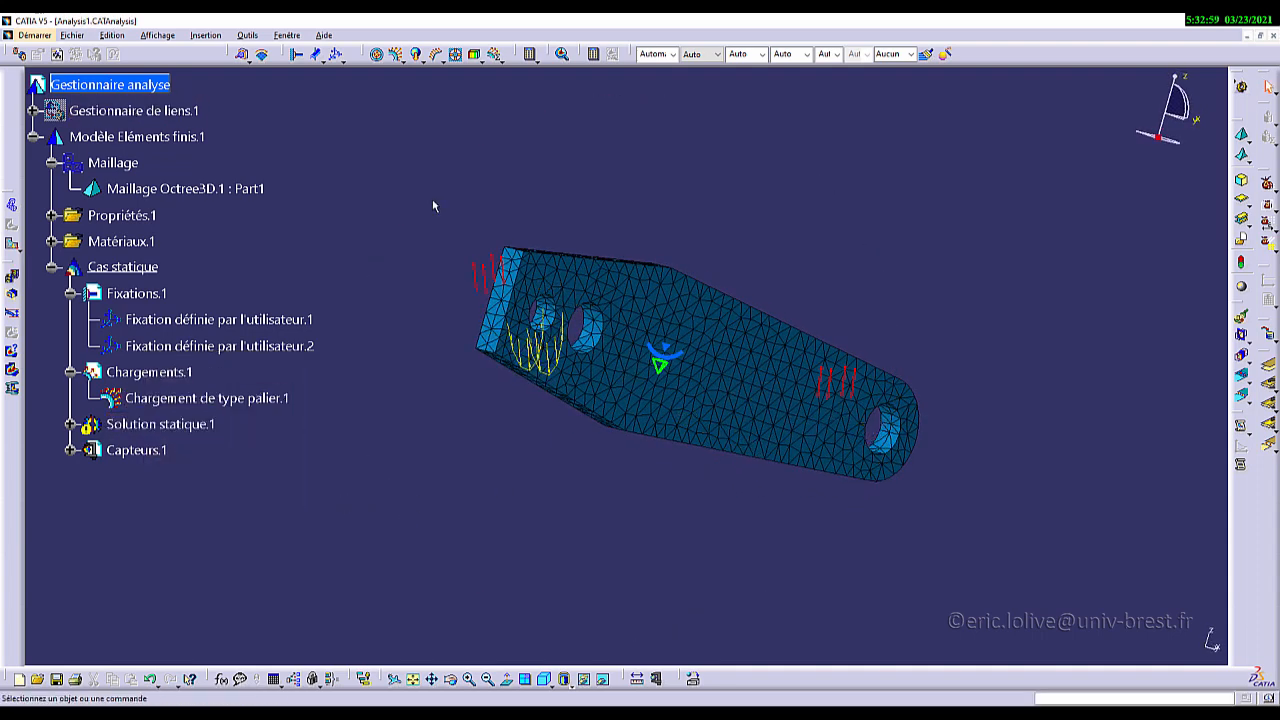
Step: Start another user-defined restraint with the Global axis system and apply it to the vertex at the rod's upper corner
{"action": "middle_click_drag", "start_coordinate": [532, 418], "coordinate": [430, 422]}
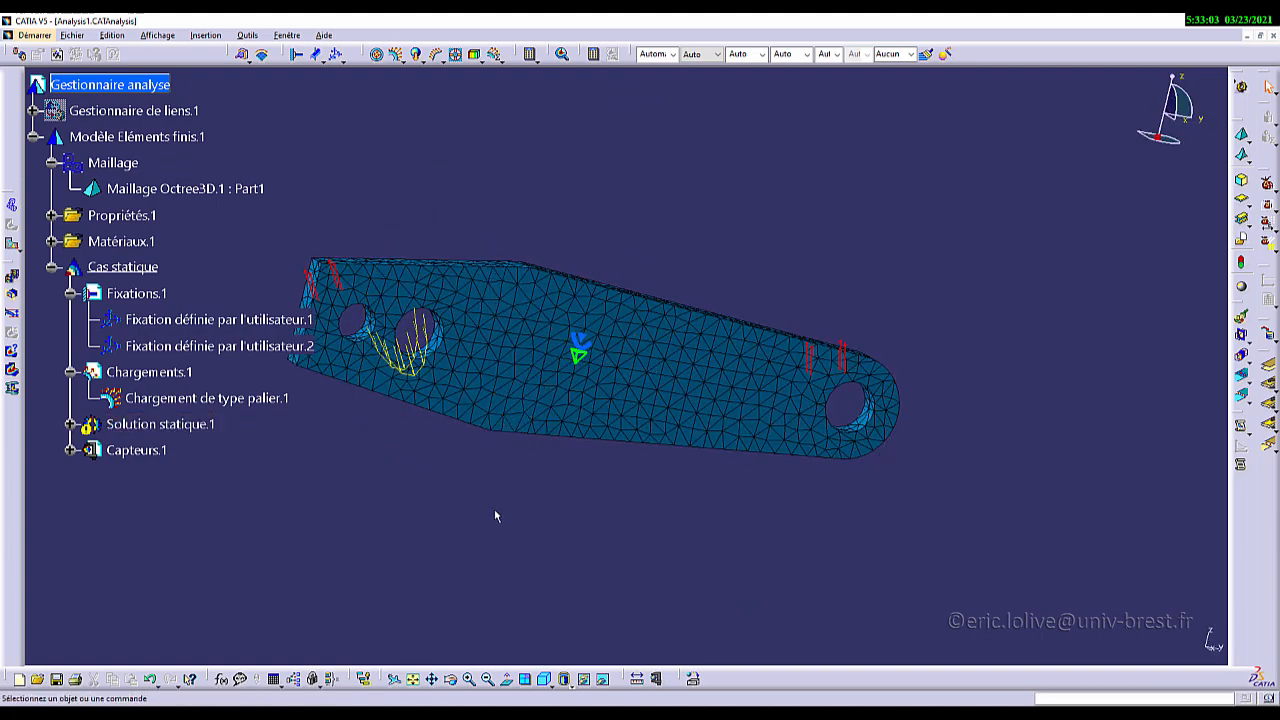
{"action": "left_click", "coordinate": [337, 55]}
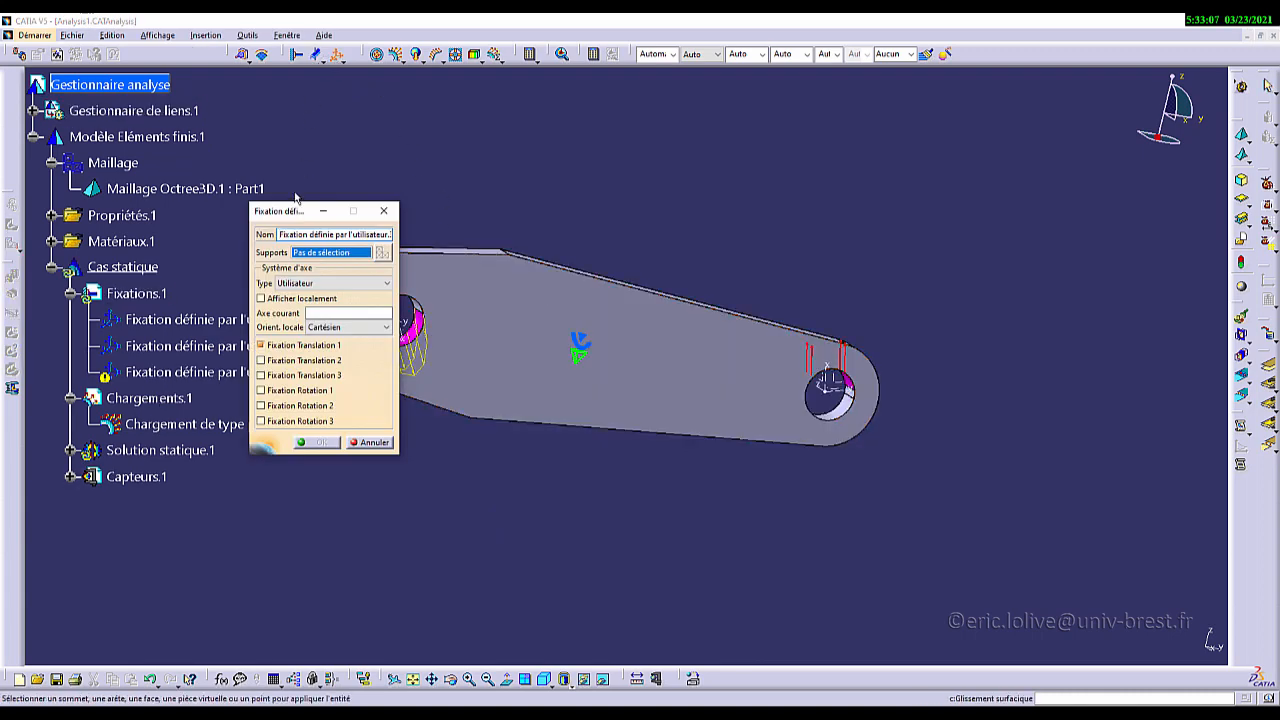
{"action": "left_click_drag", "start_coordinate": [295, 211], "coordinate": [1018, 215]}
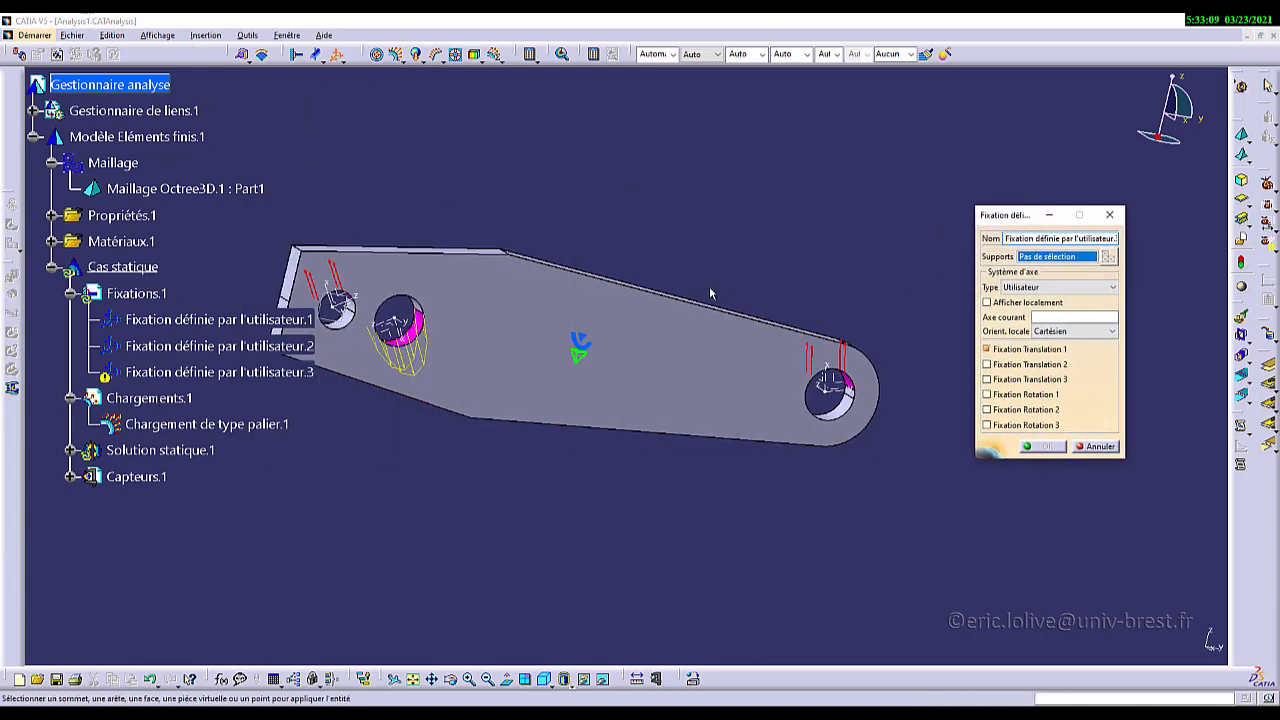
{"action": "middle_click_drag", "start_coordinate": [710, 292], "coordinate": [823, 347]}
{"action": "left_click", "coordinate": [1040, 290]}
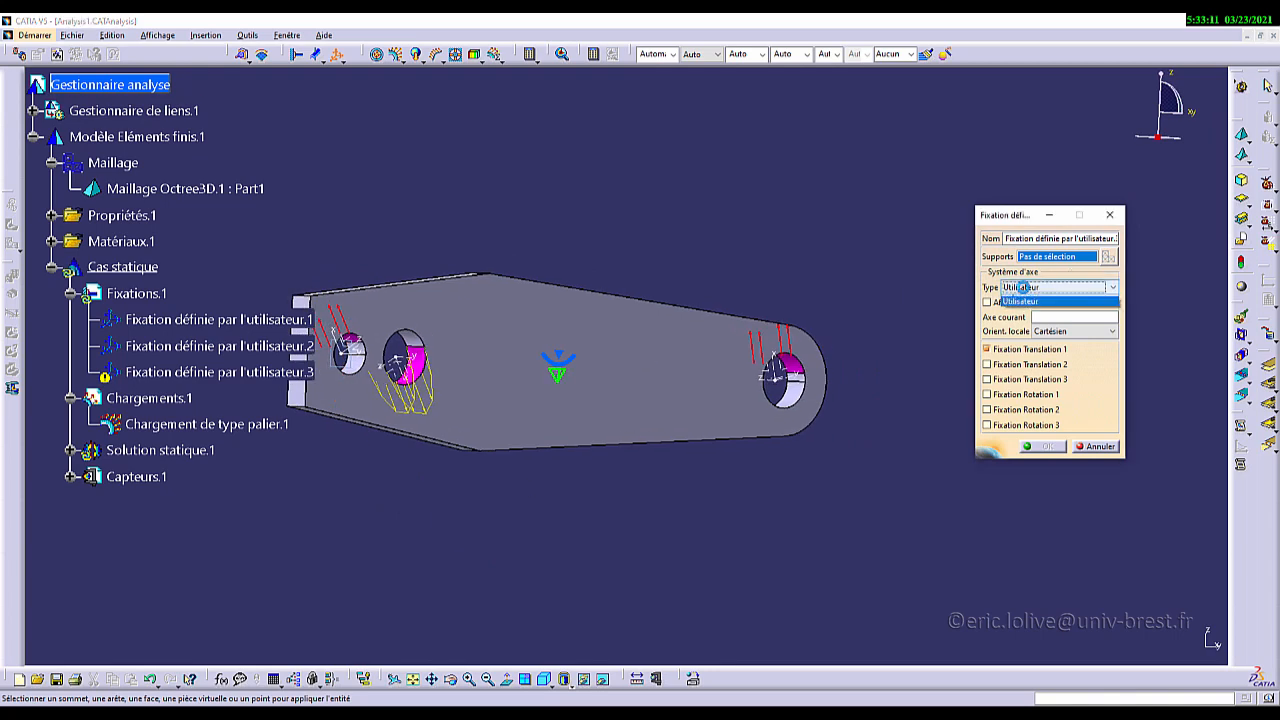
{"action": "left_click", "coordinate": [1030, 302]}
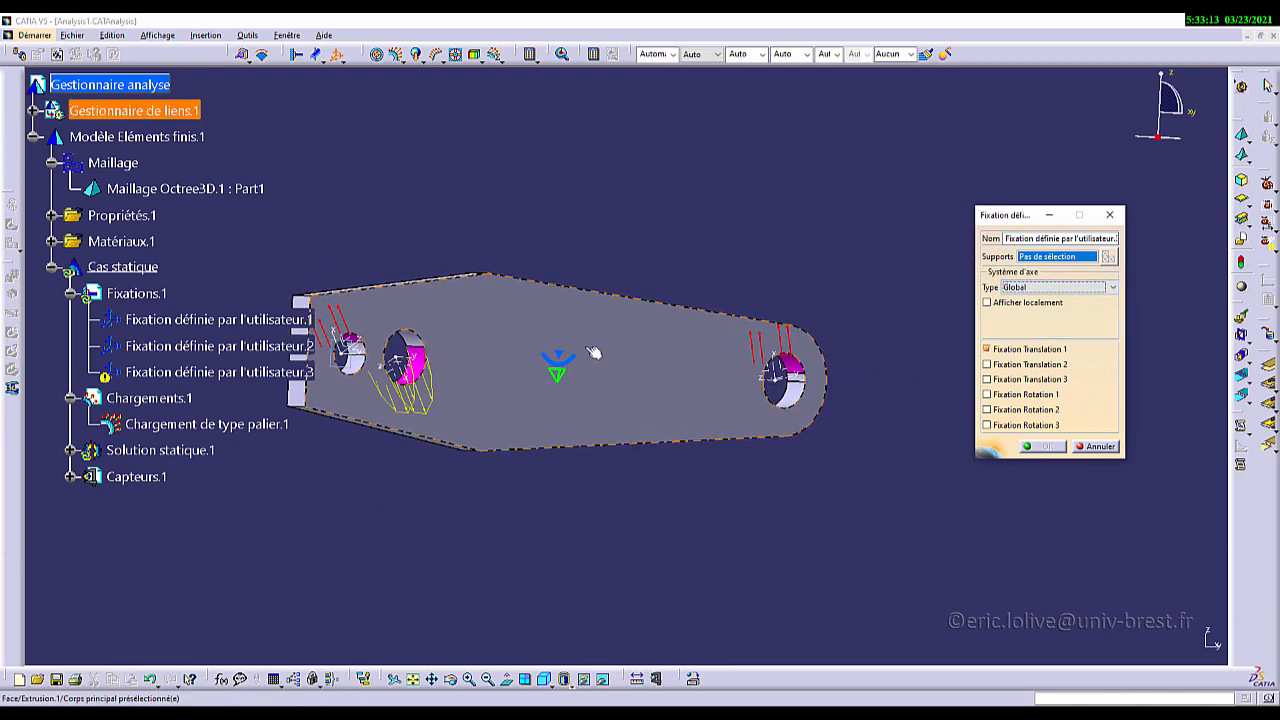
{"action": "left_click", "coordinate": [498, 279]}
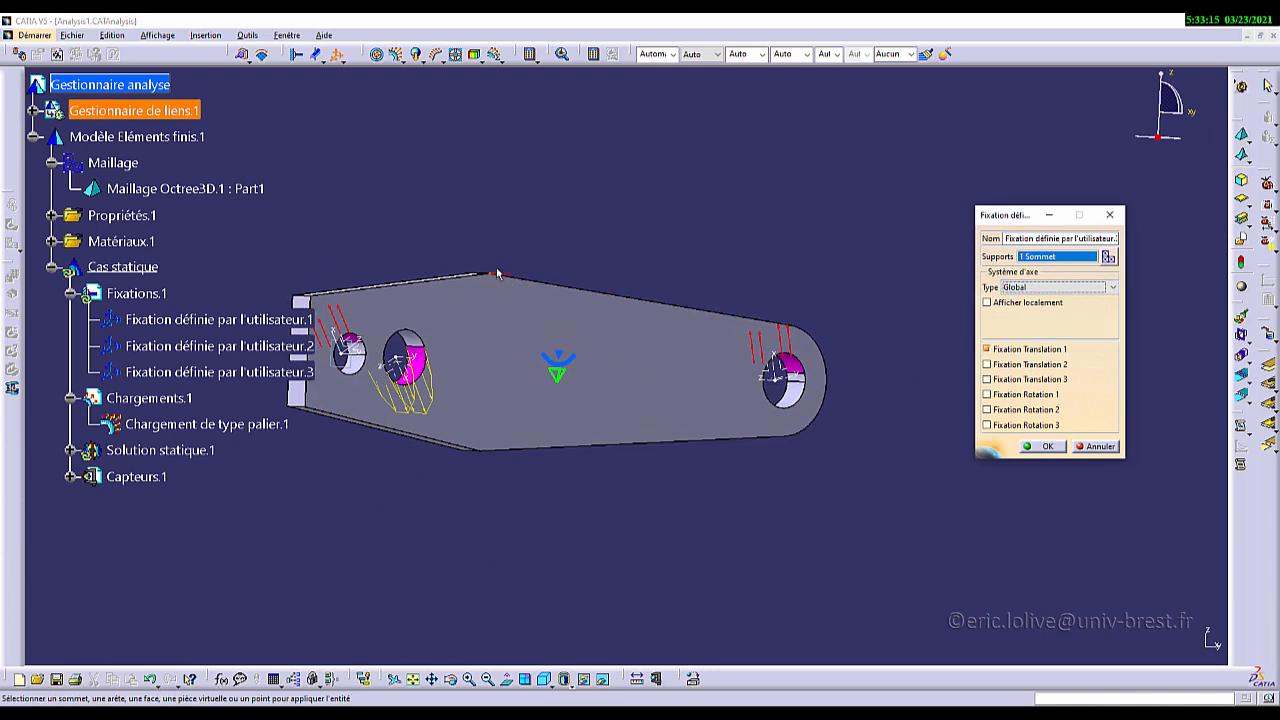
Step: Fix only translation 1 on the selected vertex and validate the restraint
{"action": "middle_click_drag", "start_coordinate": [508, 351], "coordinate": [540, 325]}
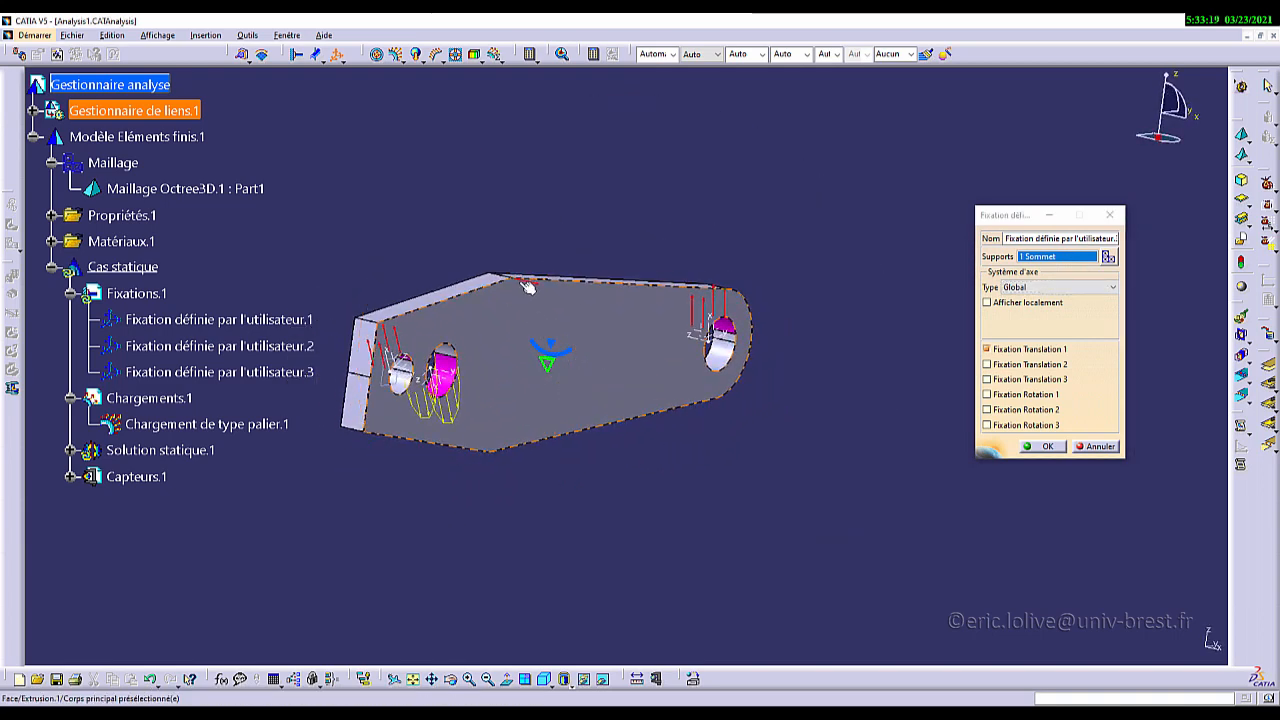
{"action": "left_click", "coordinate": [1022, 350]}
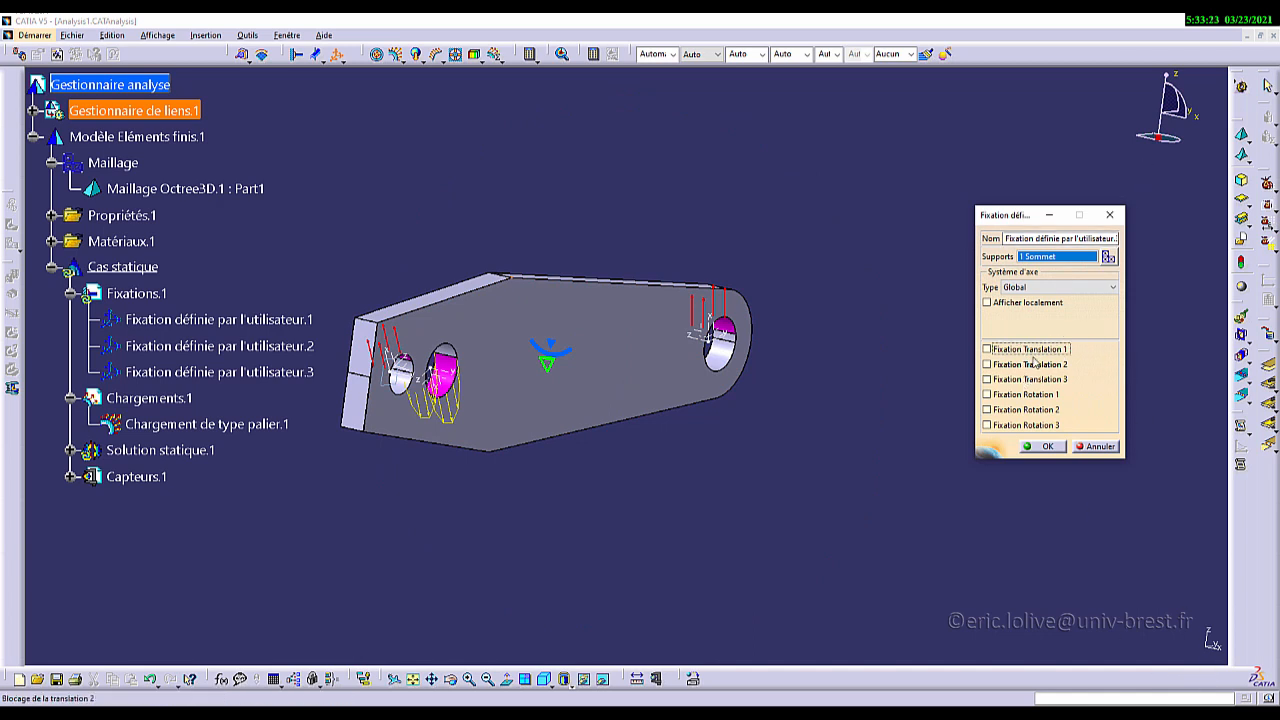
{"action": "left_click", "coordinate": [1022, 349]}
{"action": "middle_click_drag", "start_coordinate": [442, 419], "coordinate": [540, 441]}
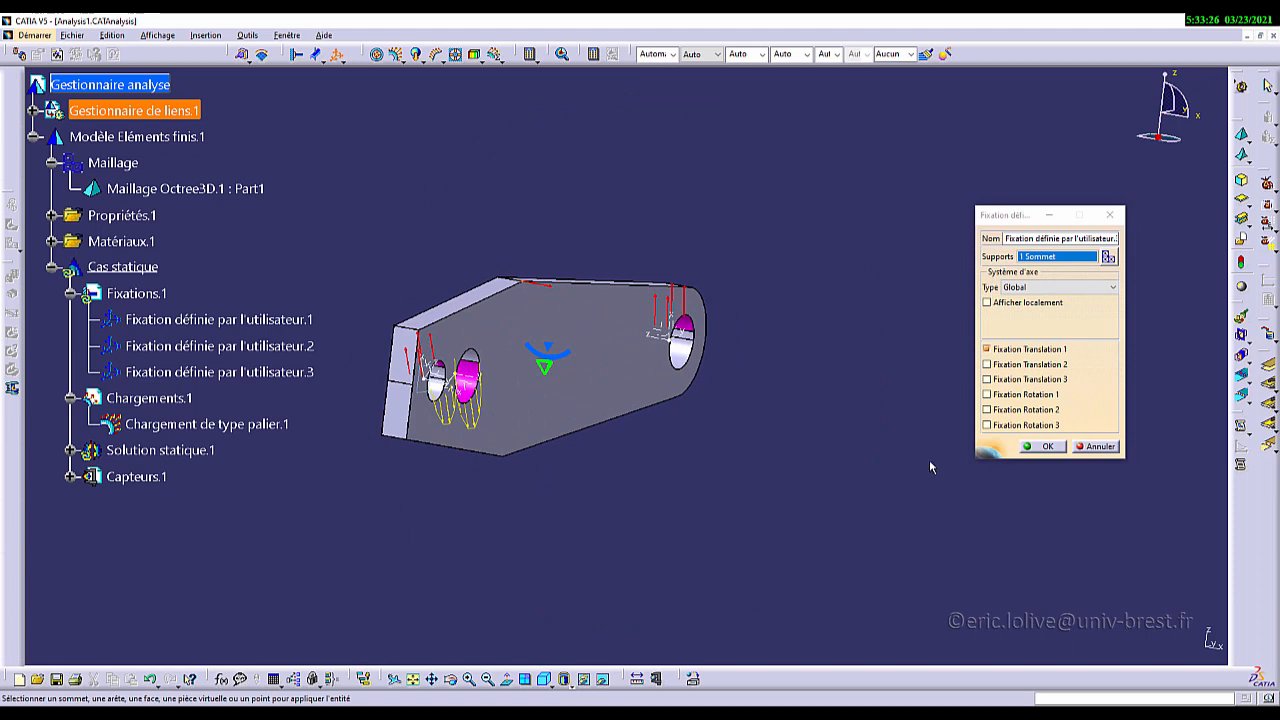
{"action": "left_click", "coordinate": [1045, 447]}
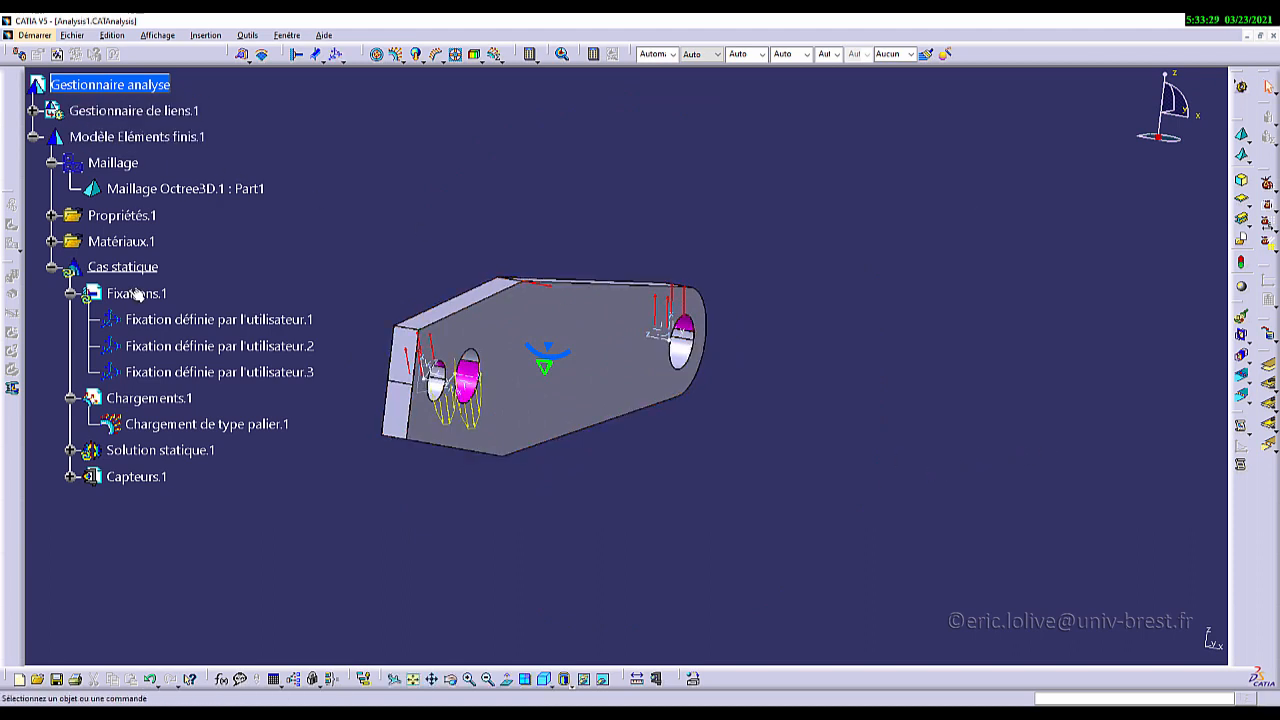
Step: Save the analysis together with its other documents, and recompute the whole static case, accepting the resource estimate
{"action": "key", "text": "ctrl+s"}
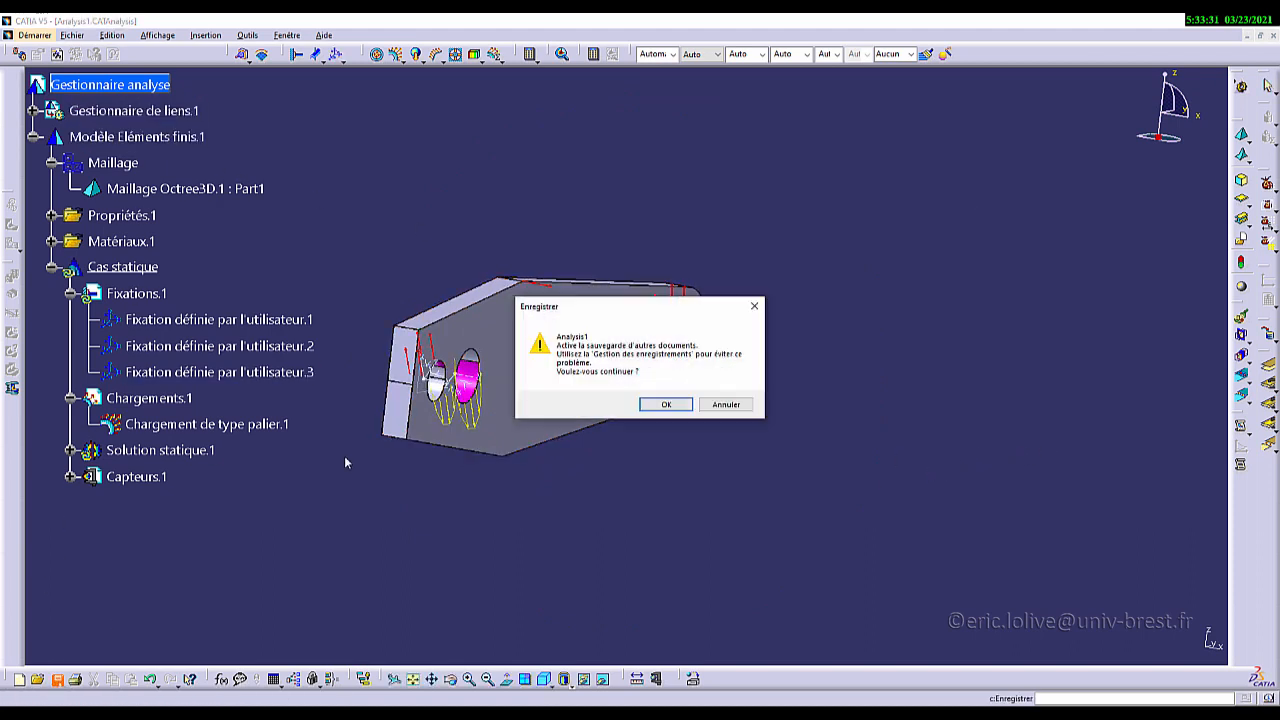
{"action": "left_click", "coordinate": [667, 406]}
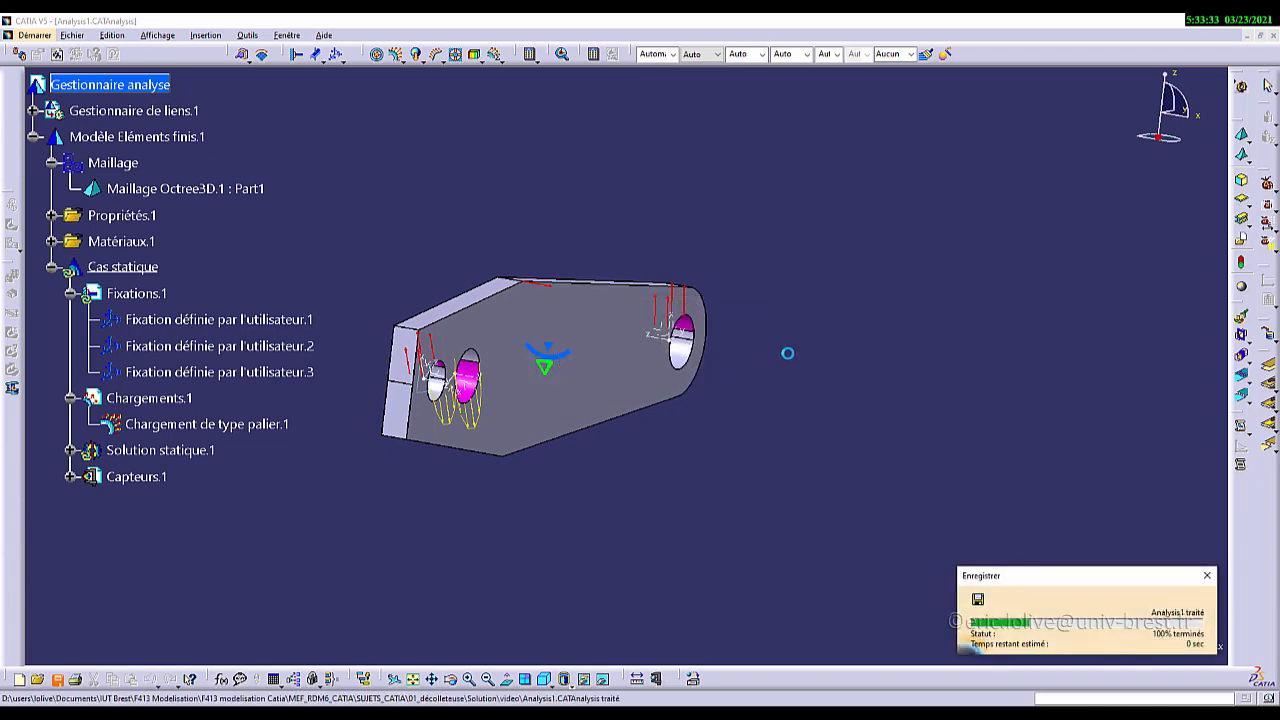
{"action": "middle_click_drag", "start_coordinate": [805, 408], "coordinate": [591, 399]}
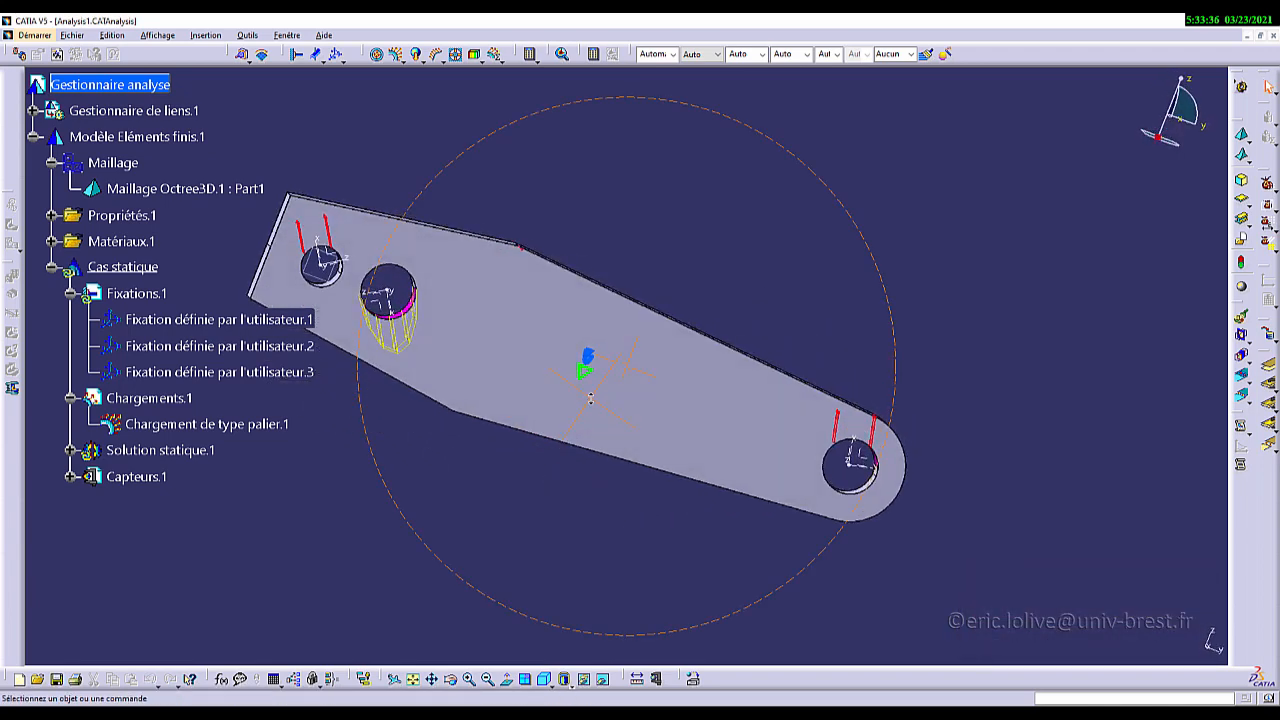
{"action": "left_click", "coordinate": [530, 53]}
{"action": "left_click", "coordinate": [984, 311]}
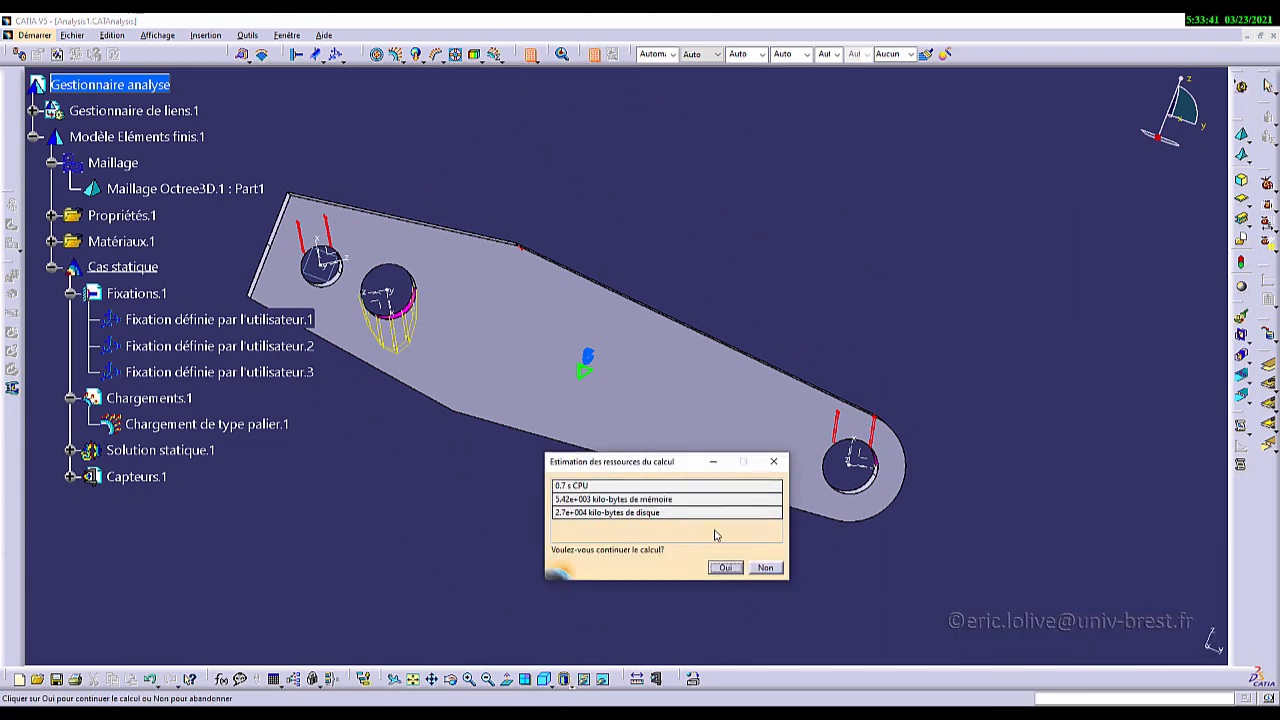
{"action": "left_click", "coordinate": [725, 567]}
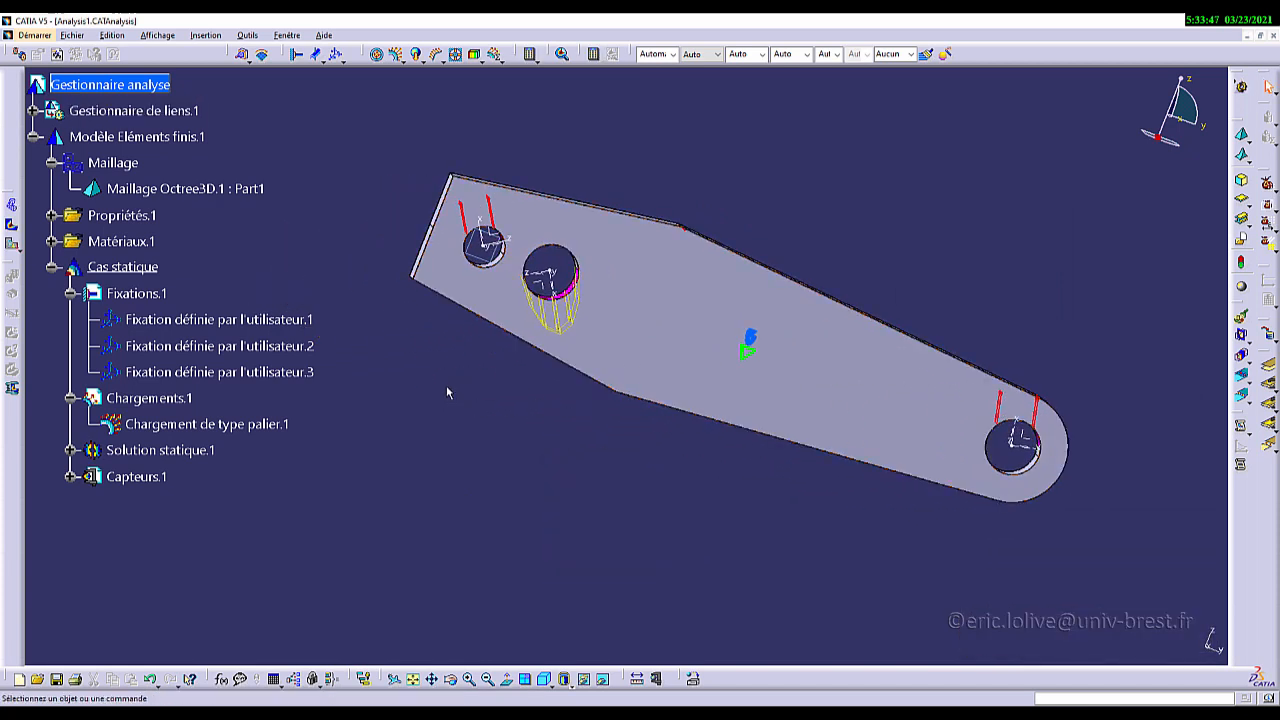
Step: Show the deformed mesh of the recomputed static case and check its animation
{"action": "left_click", "coordinate": [14, 206]}
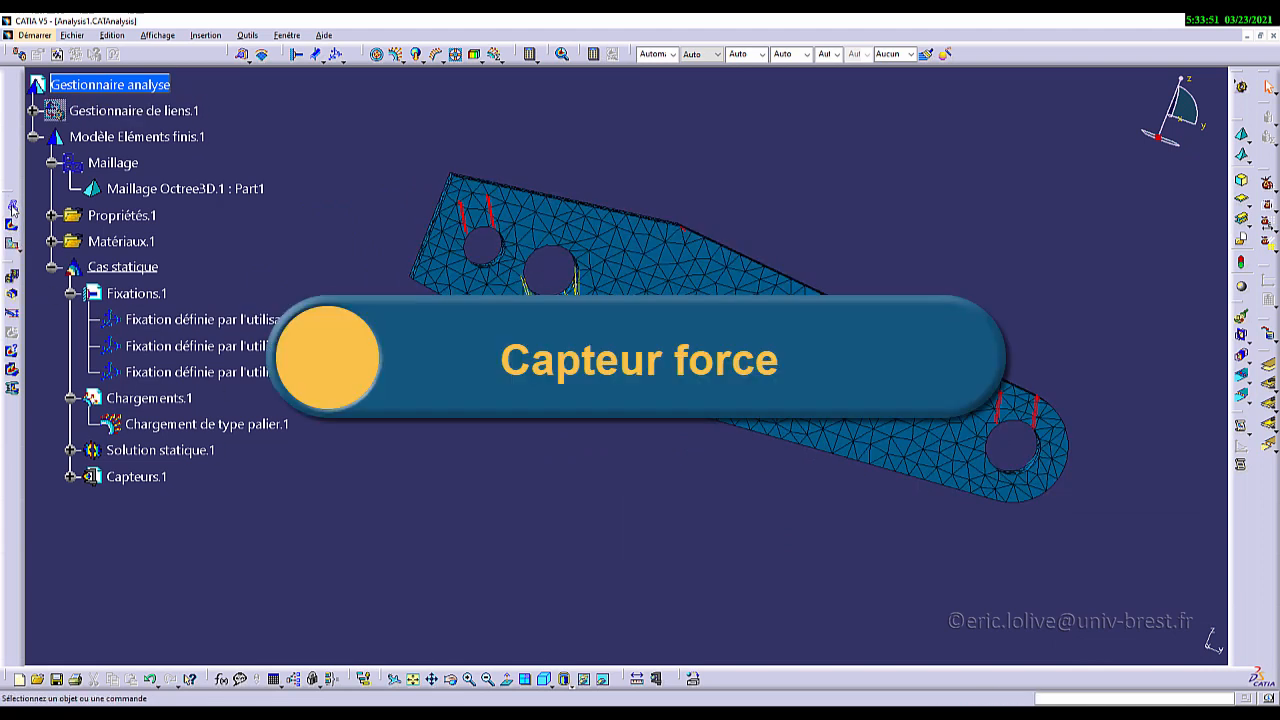
{"action": "left_click", "coordinate": [11, 279]}
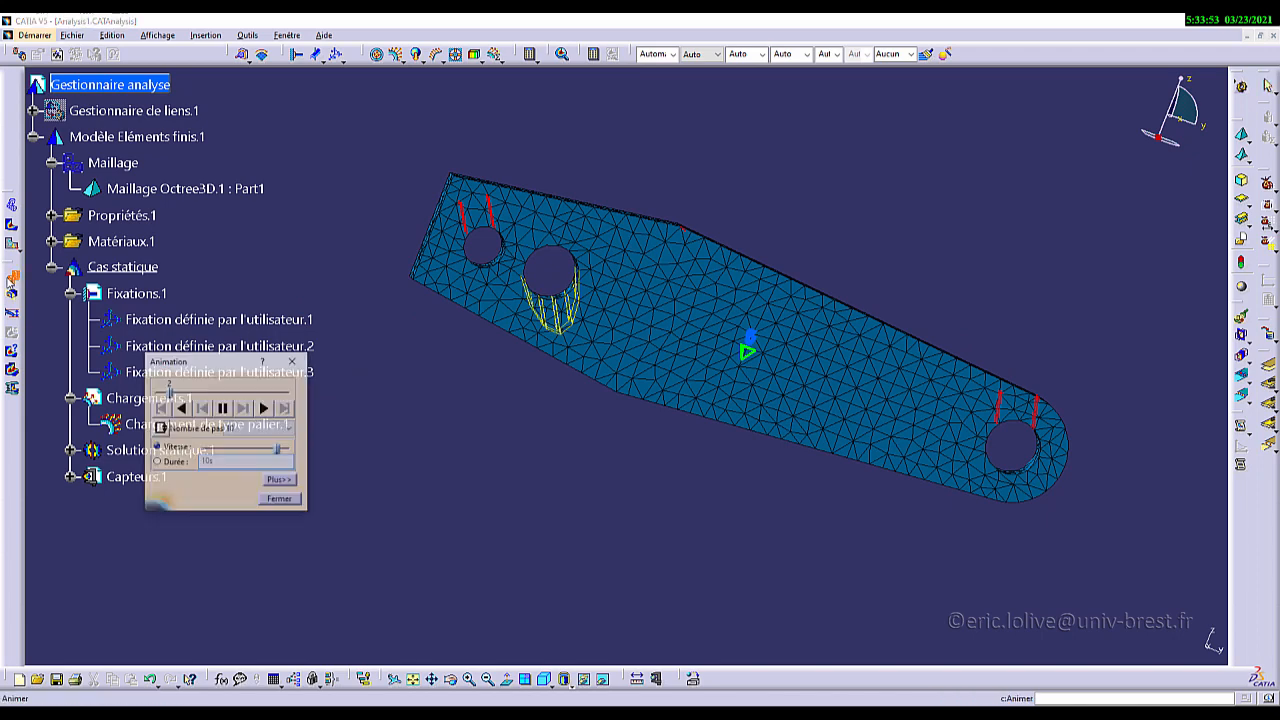
{"action": "left_click", "coordinate": [11, 280]}
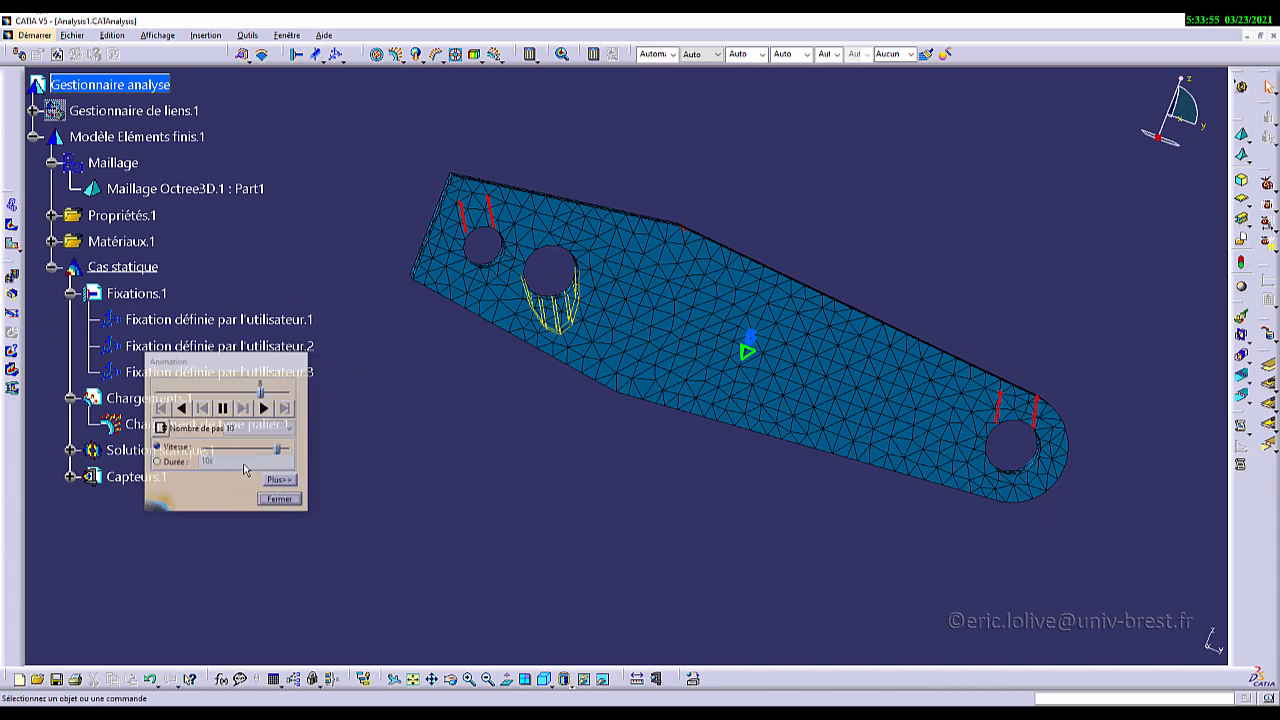
Step: Set the deformation scale factor to 10 and replay the deformed mesh animation
{"action": "left_click", "coordinate": [13, 315]}
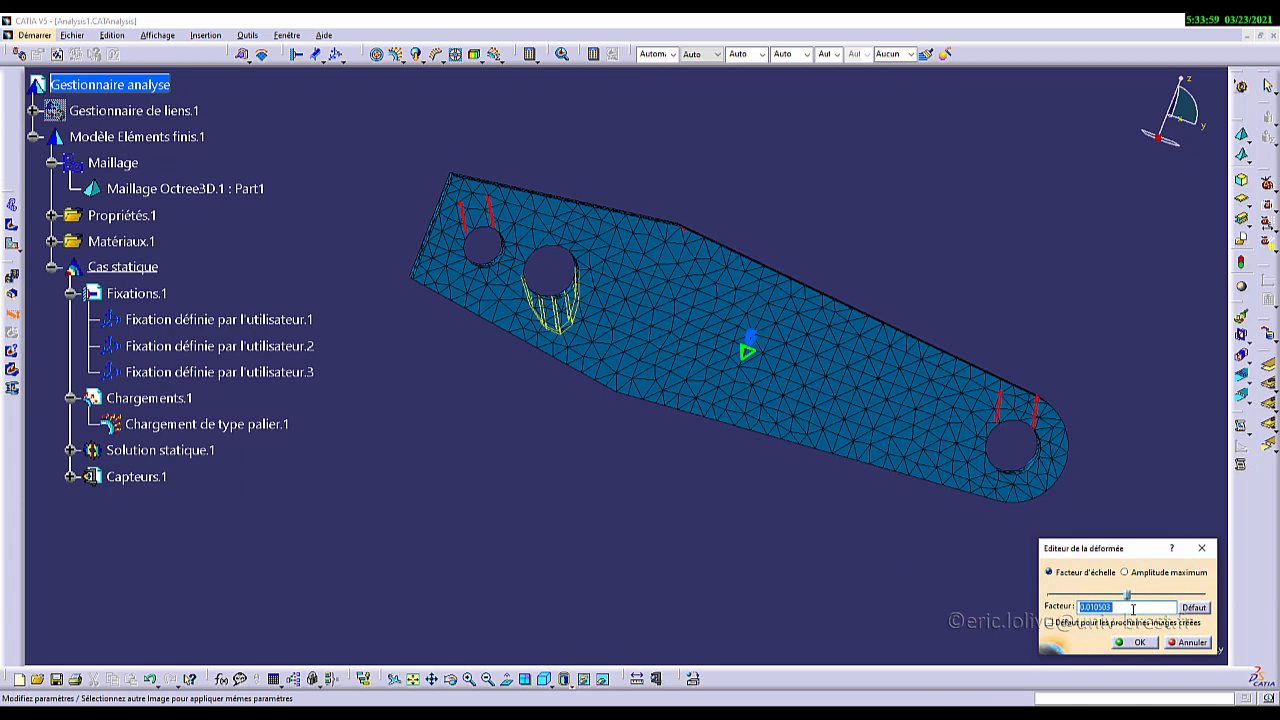
{"action": "type", "text": "10"}
{"action": "left_click", "coordinate": [1136, 643]}
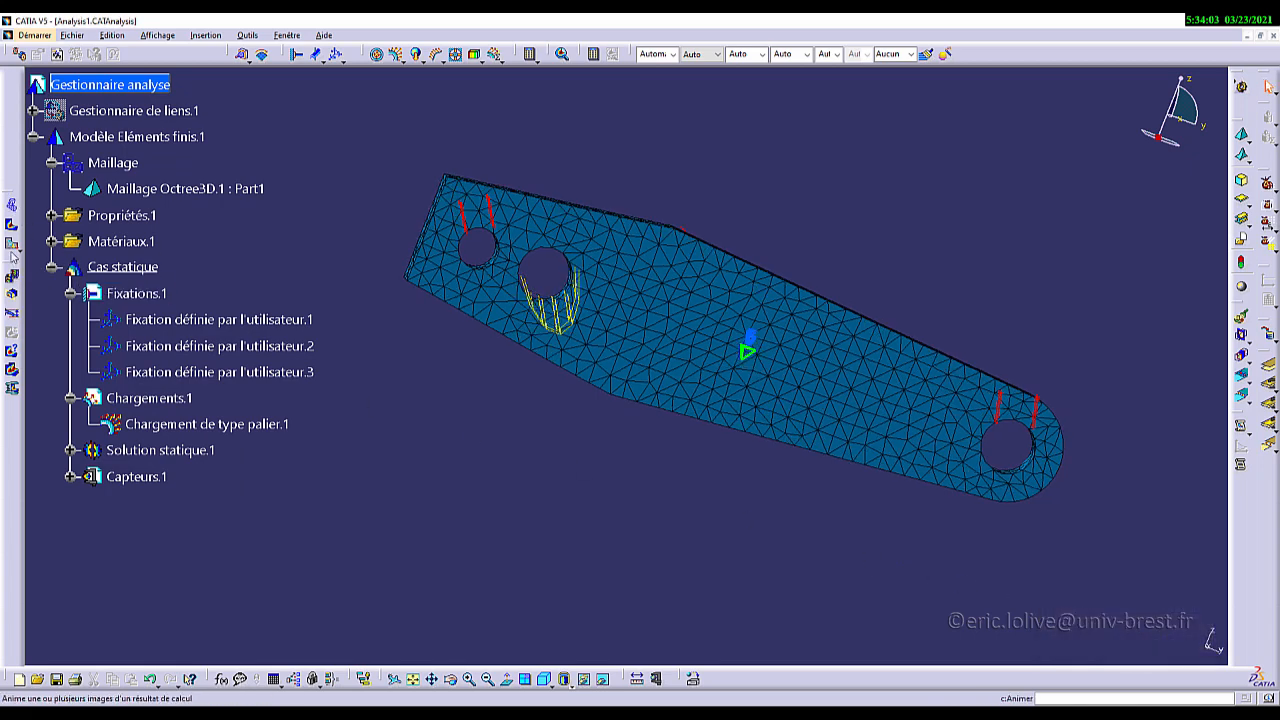
{"action": "left_click", "coordinate": [13, 279]}
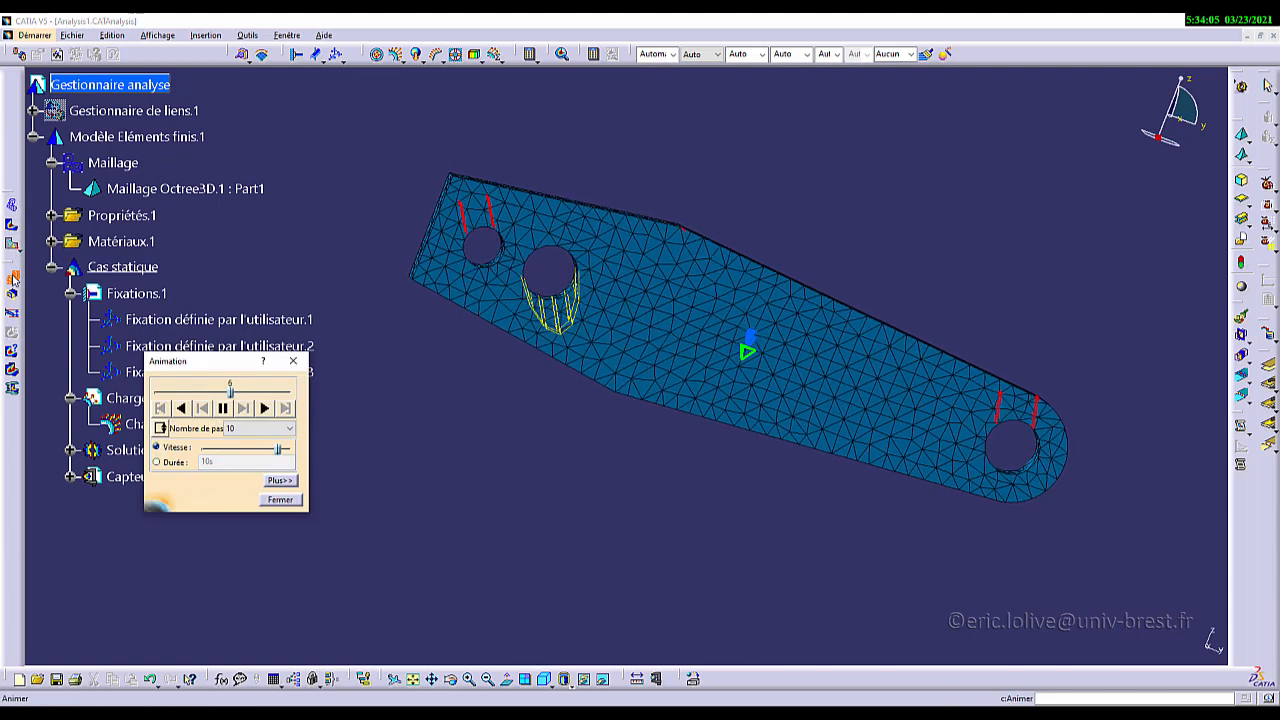
{"action": "left_click", "coordinate": [293, 361]}
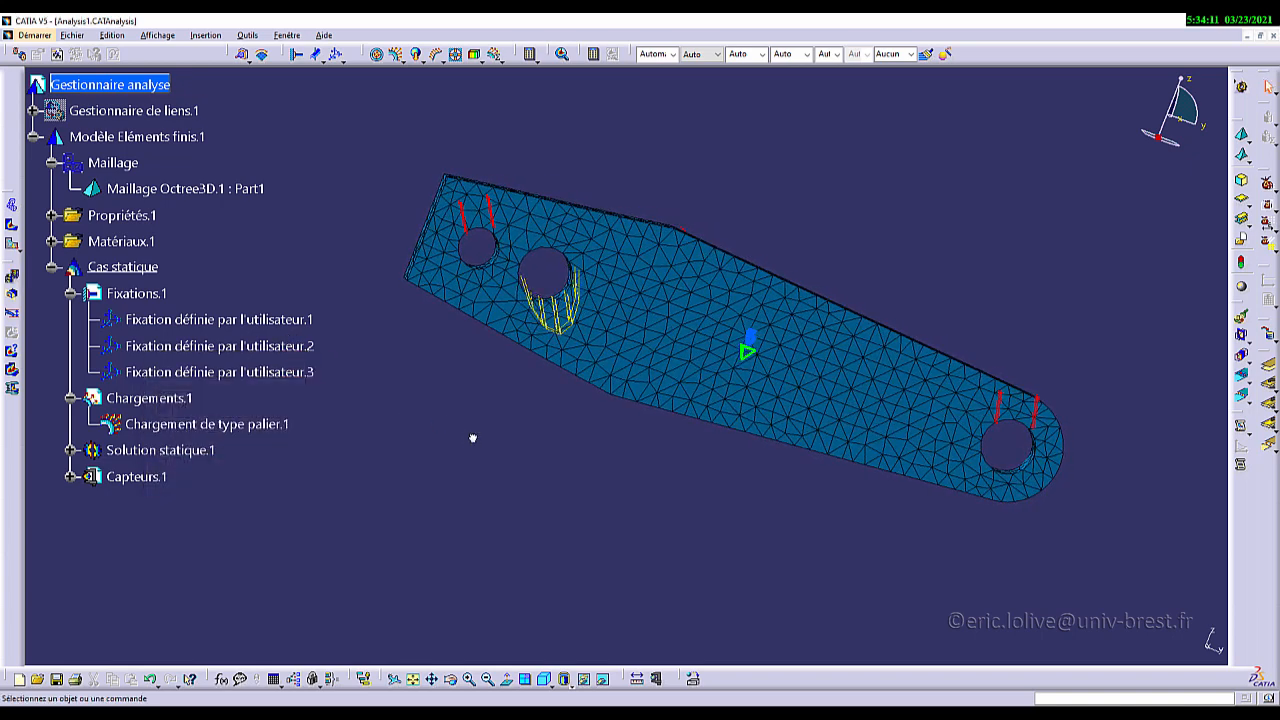
{"action": "scroll", "coordinate": [424, 425], "scroll_direction": "down", "scroll_amount": 3}
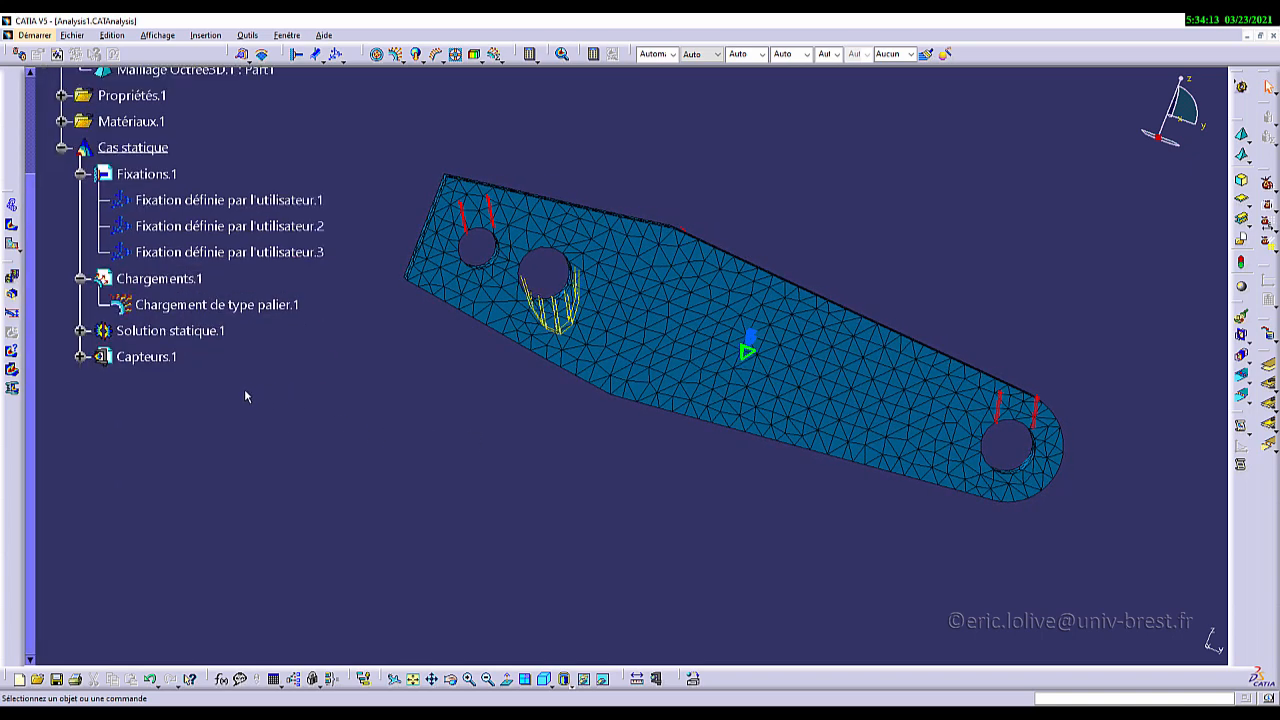
{"action": "scroll", "coordinate": [245, 397], "scroll_direction": "down", "scroll_amount": 3}
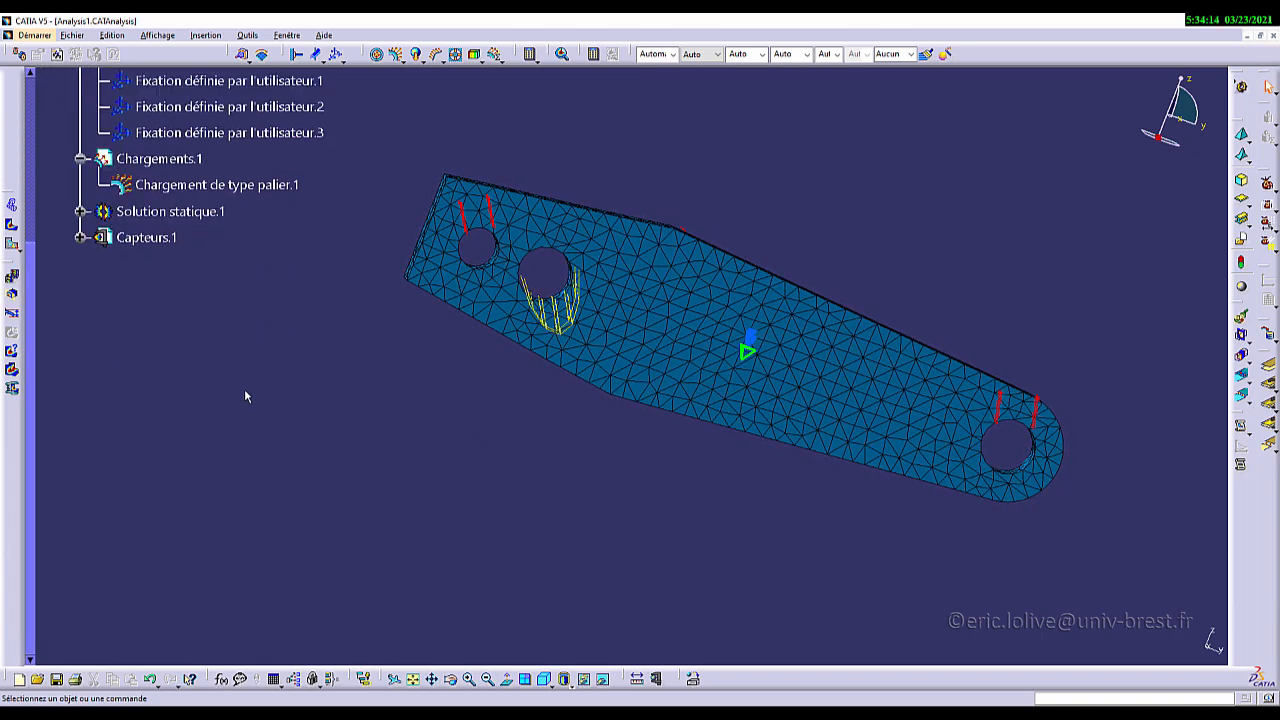
Step: Create a reaction sensor on the vertex restraint Fixation définie par l'utilisateur.3 in the global axis system, update its results and validate it
{"action": "left_click", "coordinate": [80, 238]}
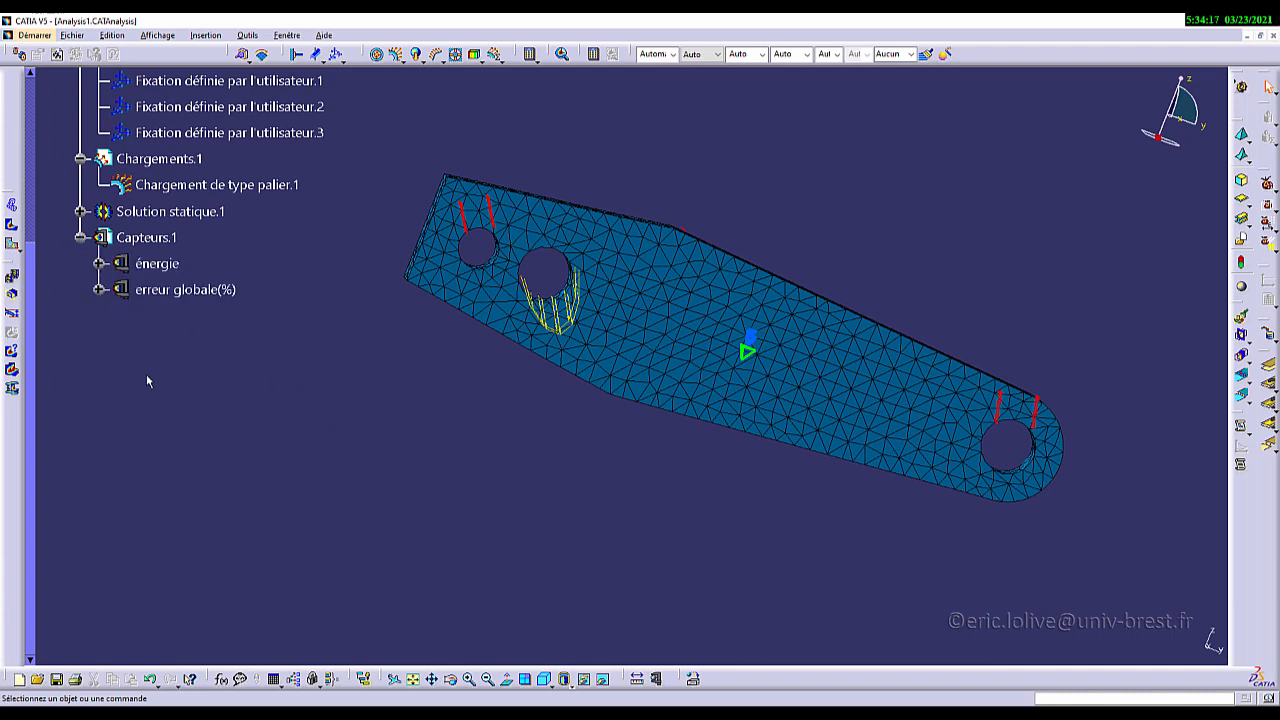
{"action": "left_click", "coordinate": [145, 238]}
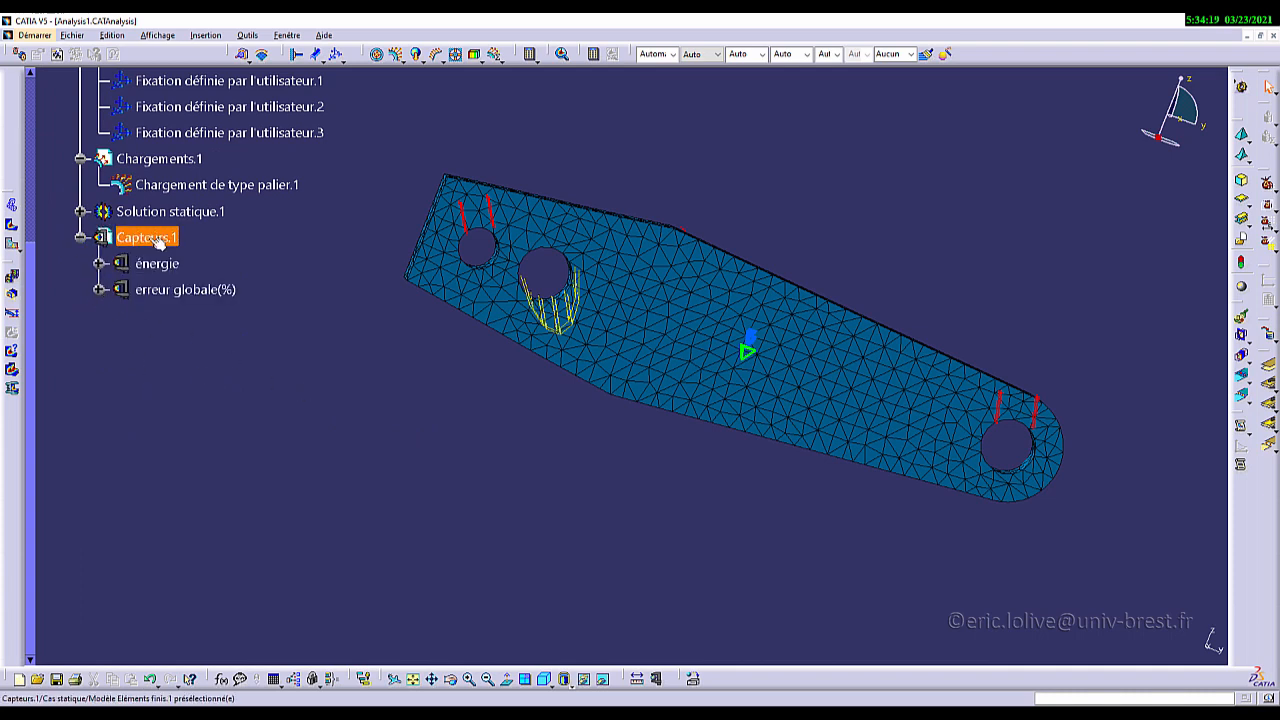
{"action": "right_click", "coordinate": [148, 238]}
{"action": "mouse_move", "coordinate": [269, 497]}
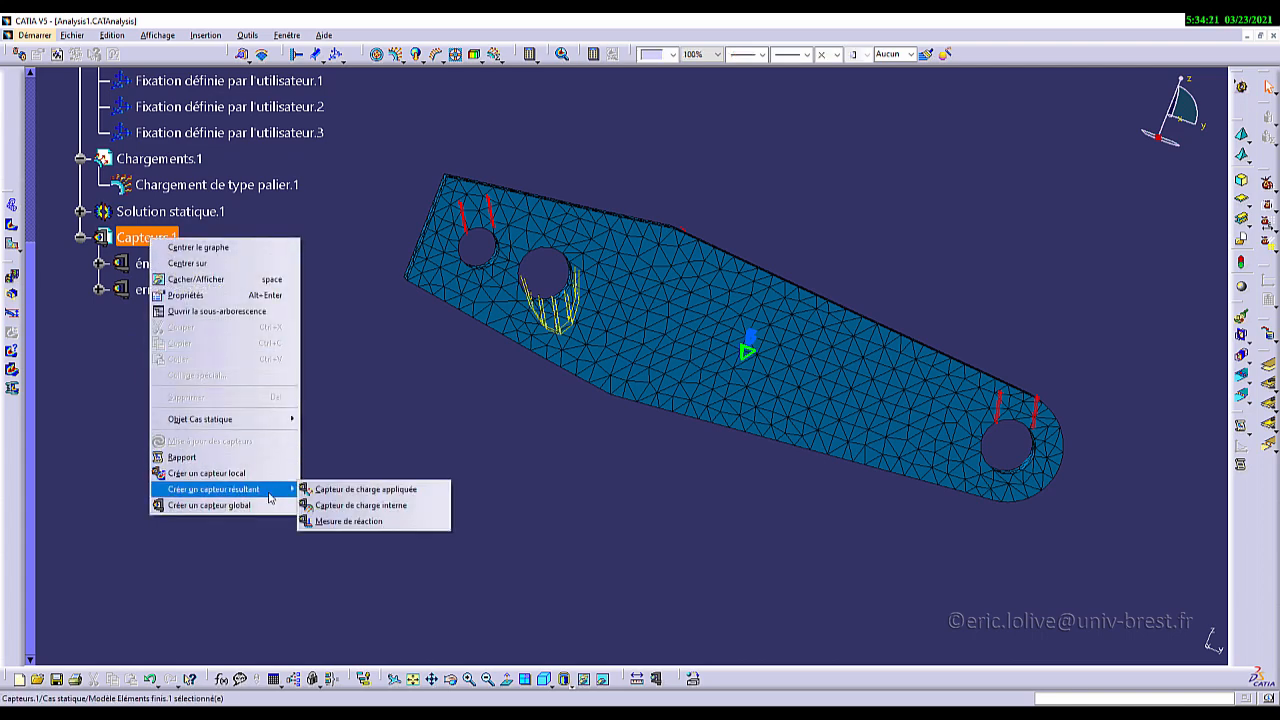
{"action": "left_click", "coordinate": [382, 521]}
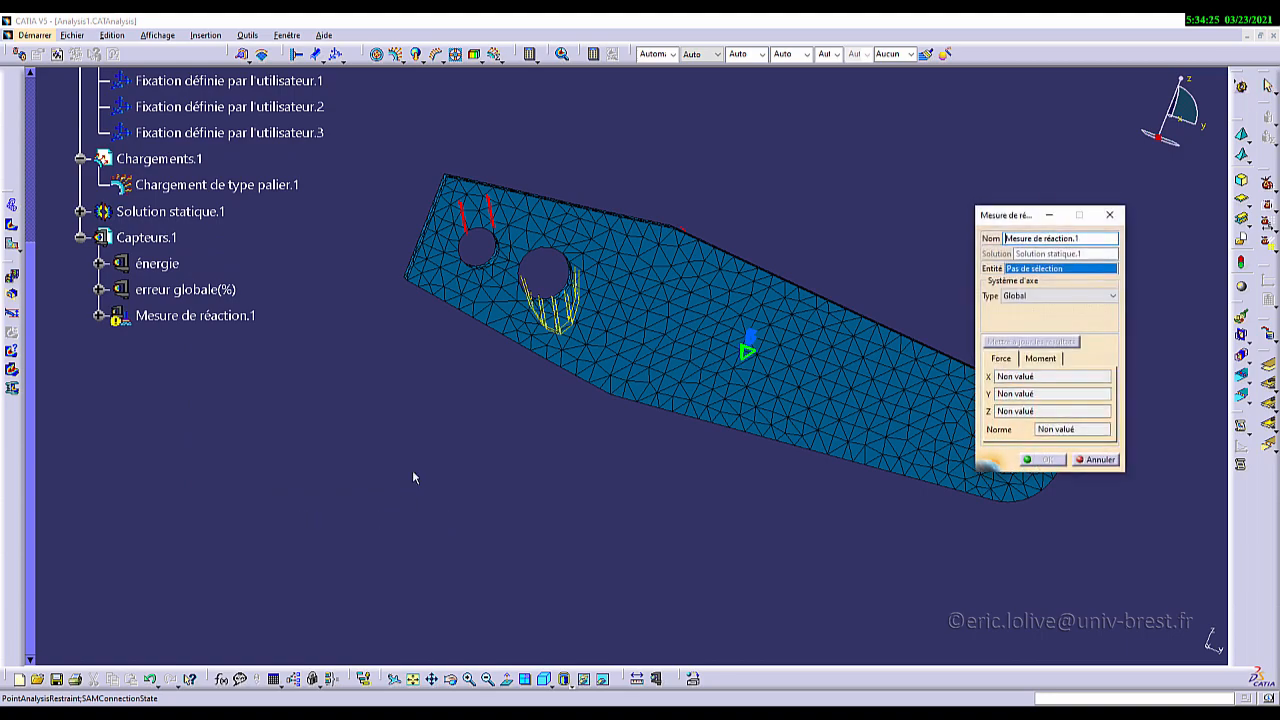
{"action": "middle_click_drag", "start_coordinate": [371, 366], "coordinate": [646, 257]}
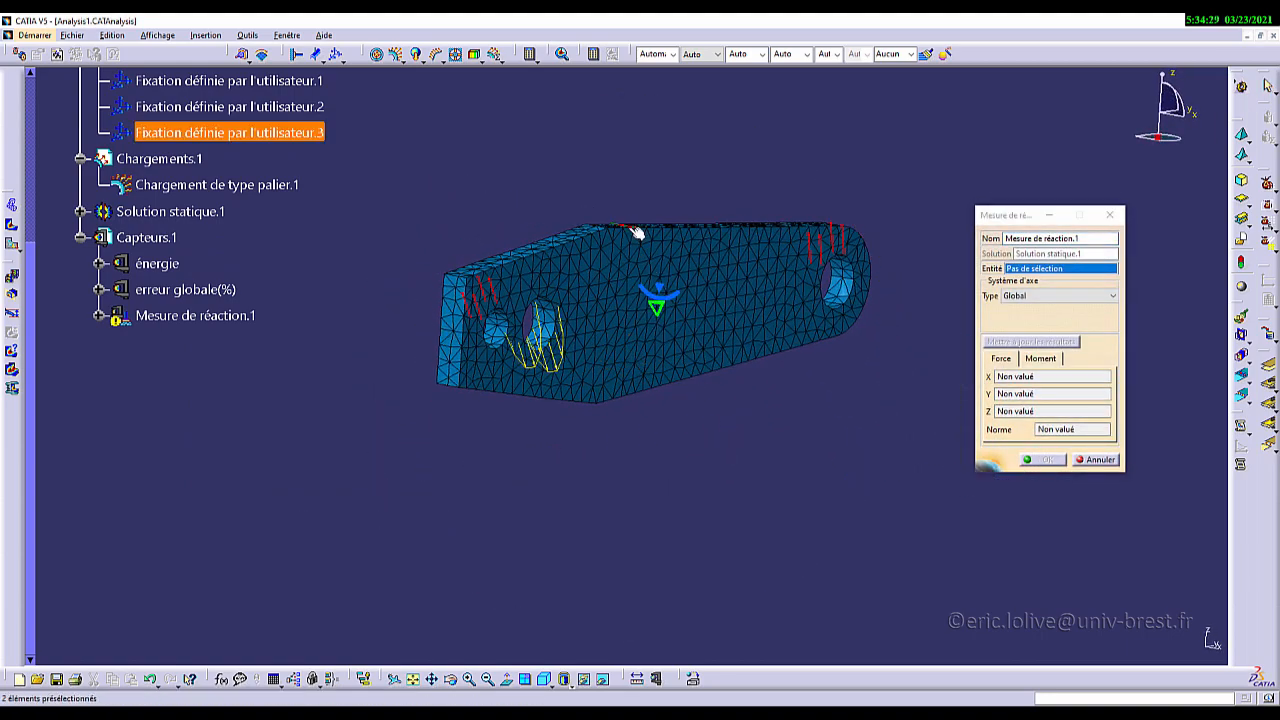
{"action": "left_click", "coordinate": [636, 232]}
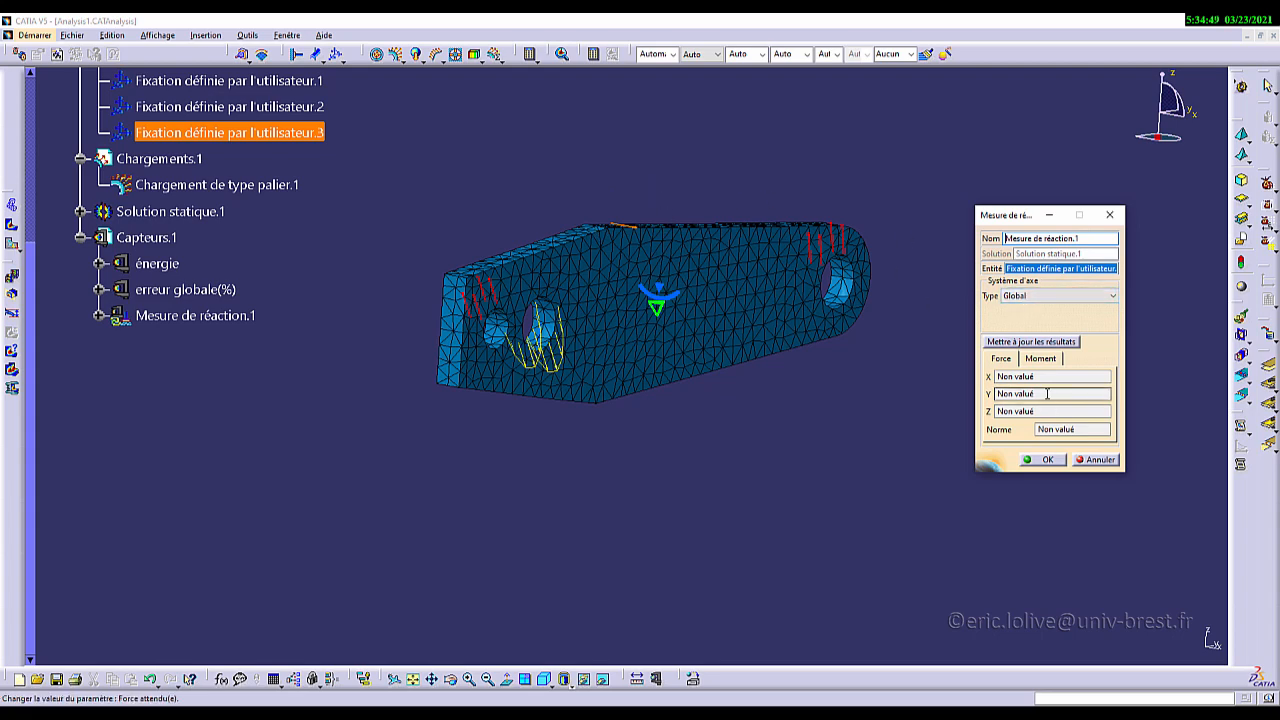
{"action": "left_click", "coordinate": [1012, 343]}
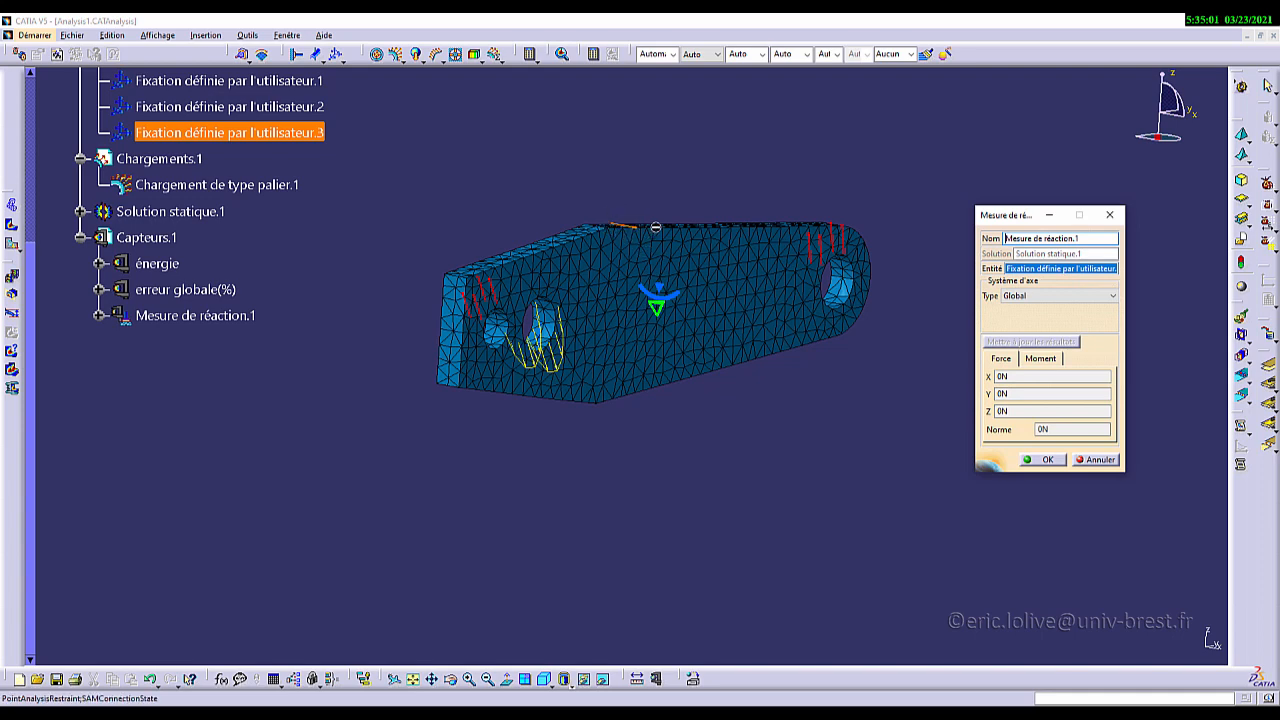
{"action": "left_click", "coordinate": [1046, 460]}
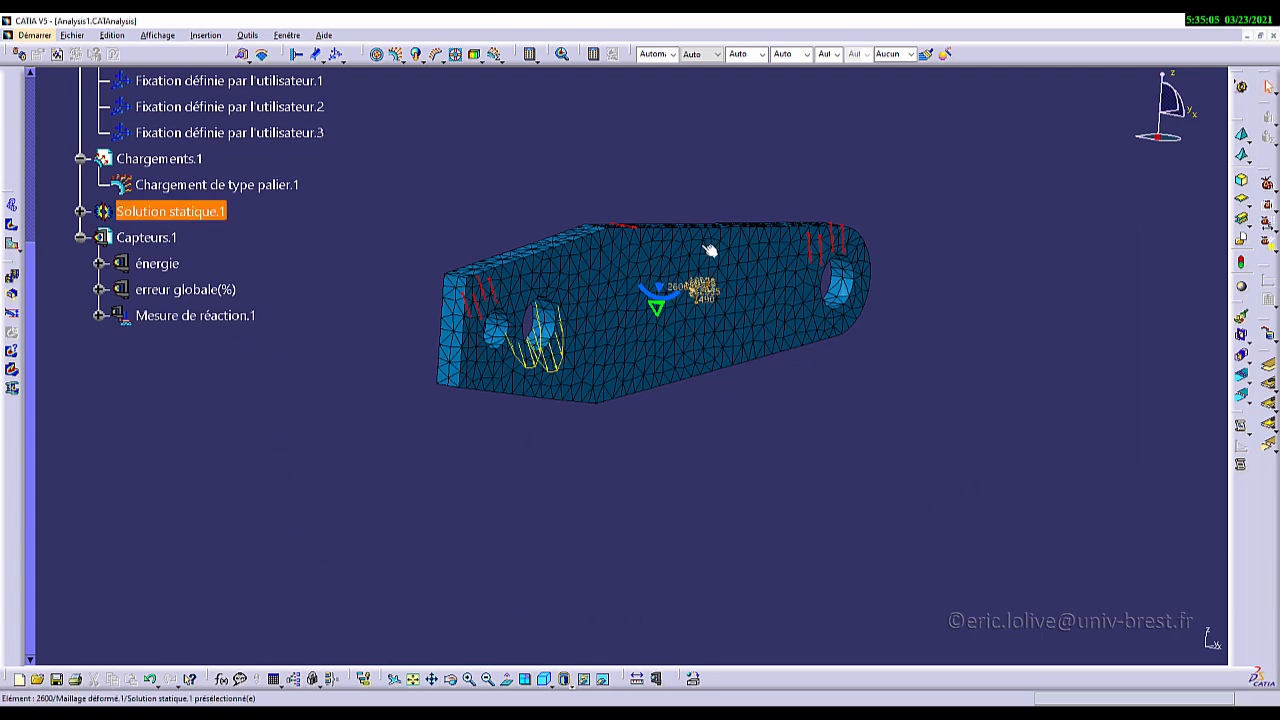
Step: Create a second reaction sensor on the user-defined restraint at the rod's rounded-end hole and update its results in the global axis system
{"action": "scroll", "coordinate": [463, 520], "scroll_direction": "down", "scroll_amount": 2}
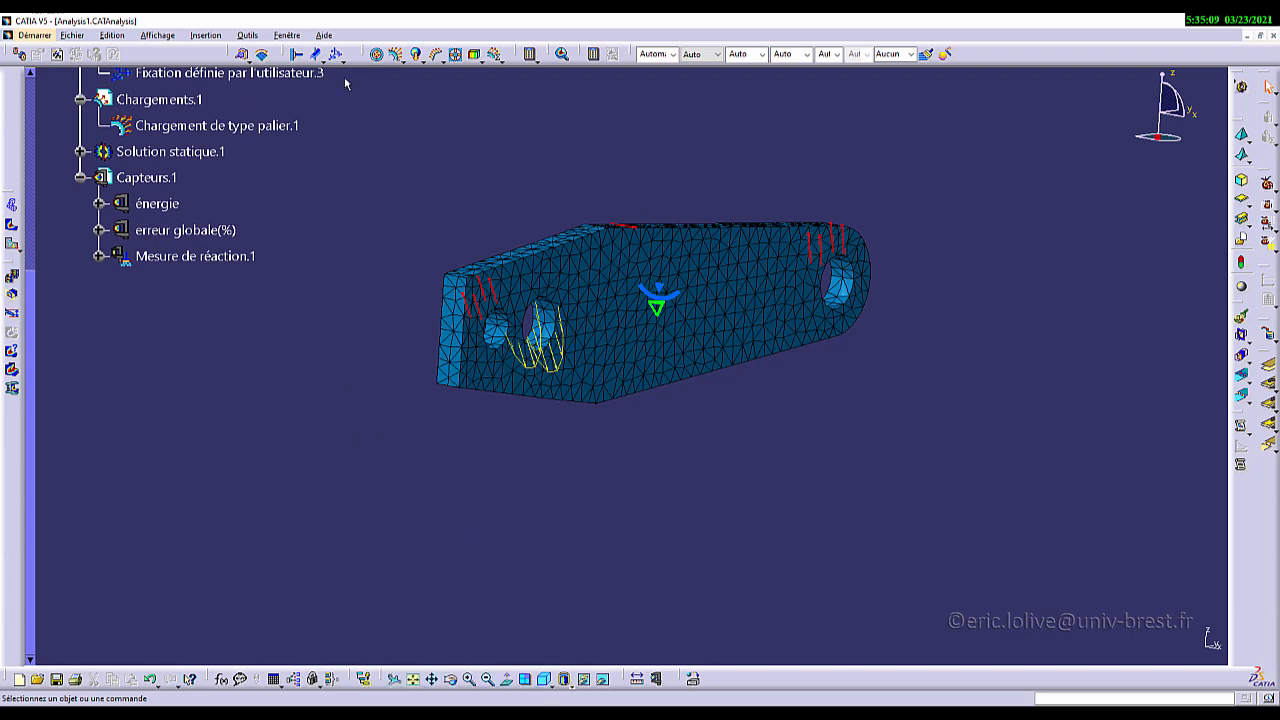
{"action": "right_click", "coordinate": [150, 181]}
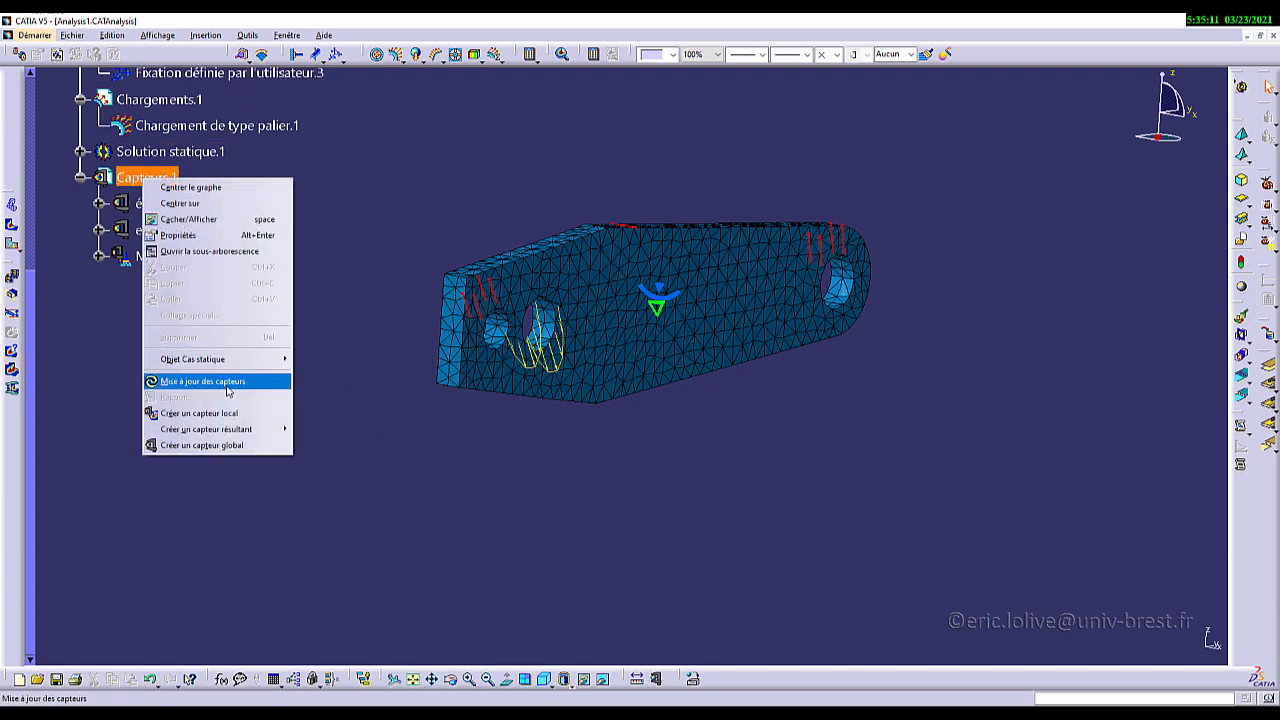
{"action": "mouse_move", "coordinate": [242, 433]}
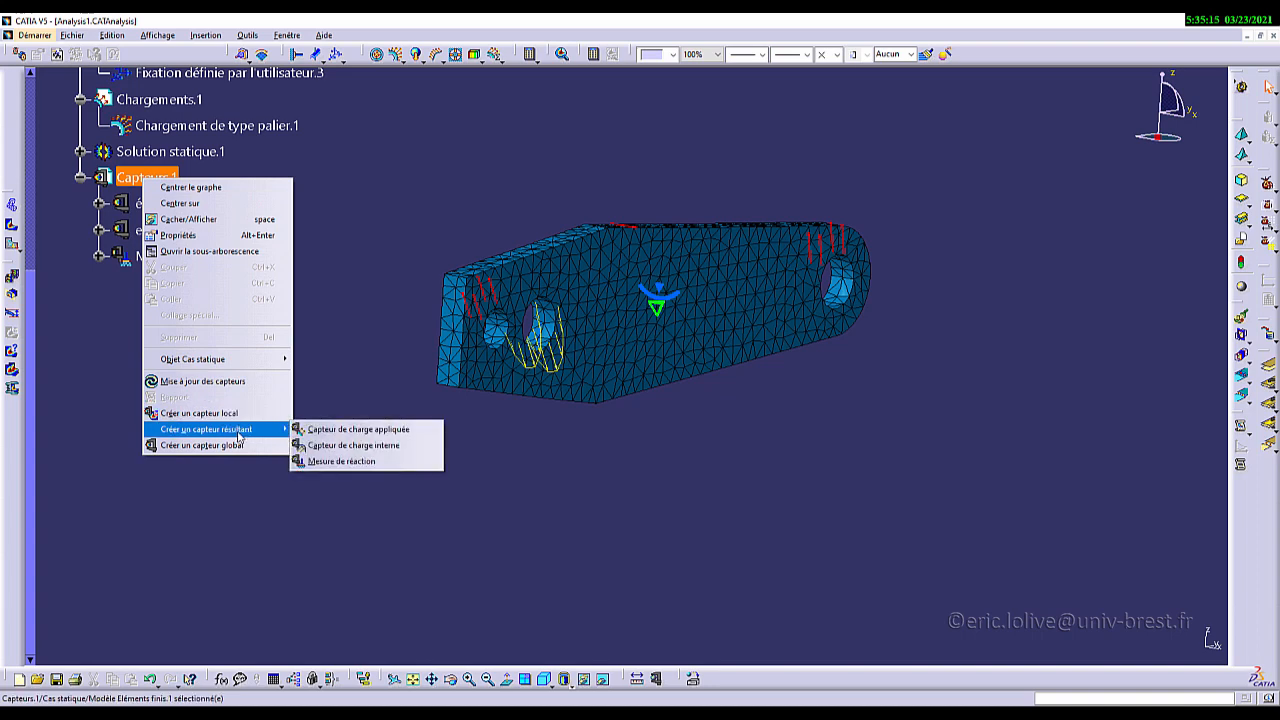
{"action": "left_click", "coordinate": [345, 461]}
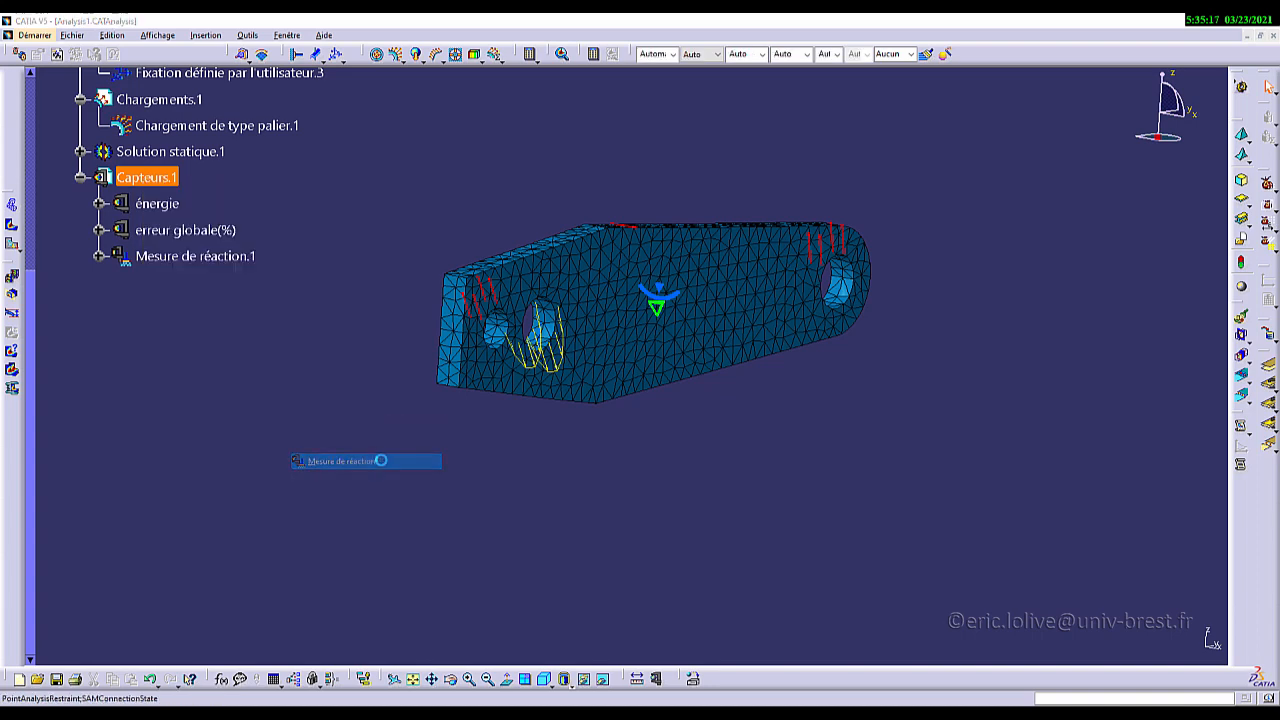
{"action": "left_click", "coordinate": [850, 240]}
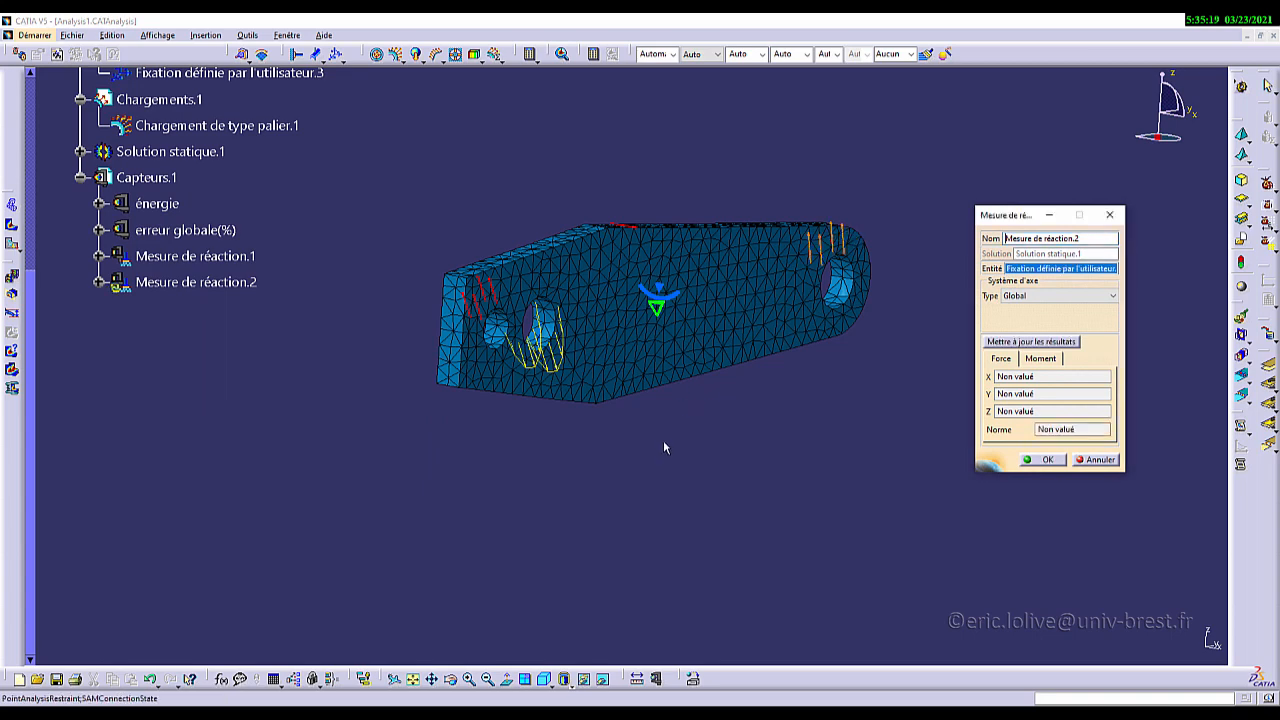
{"action": "left_click", "coordinate": [1036, 341]}
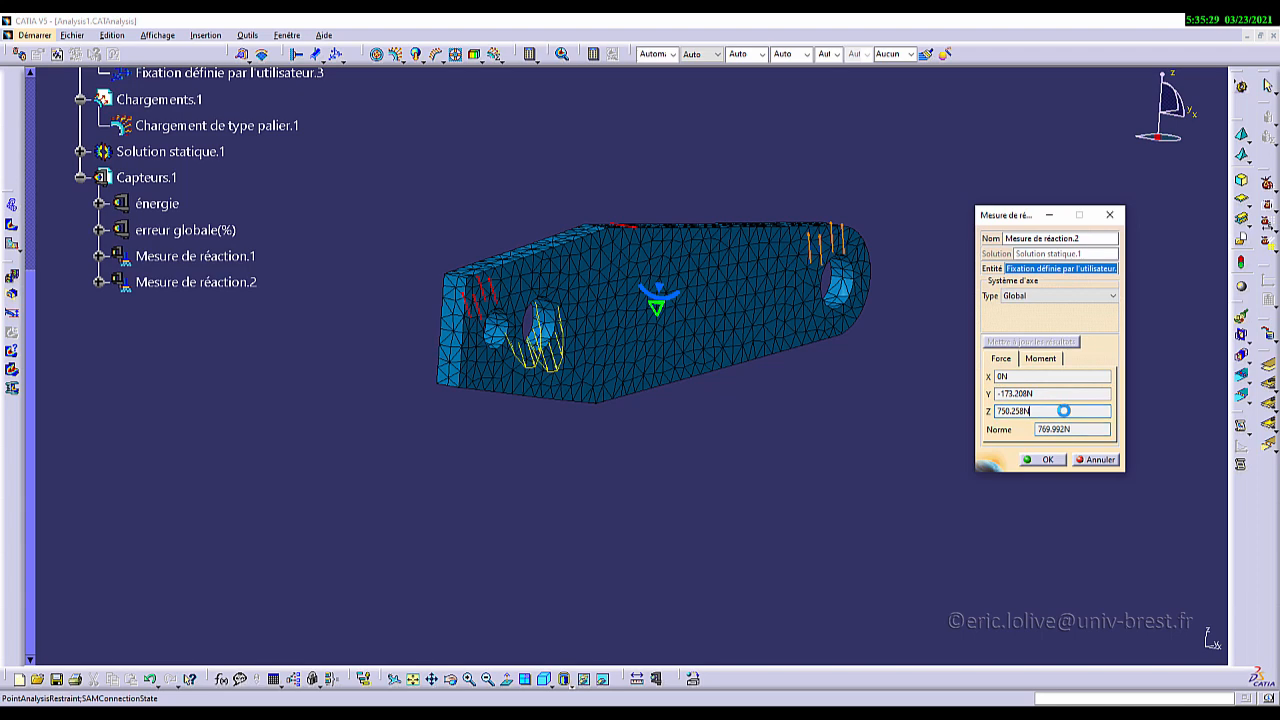
Step: Change the second sensor's axis system to Utilisateur, choosing Repère.1 at the rounded-end hole, and update its results
{"action": "left_click", "coordinate": [1022, 297]}
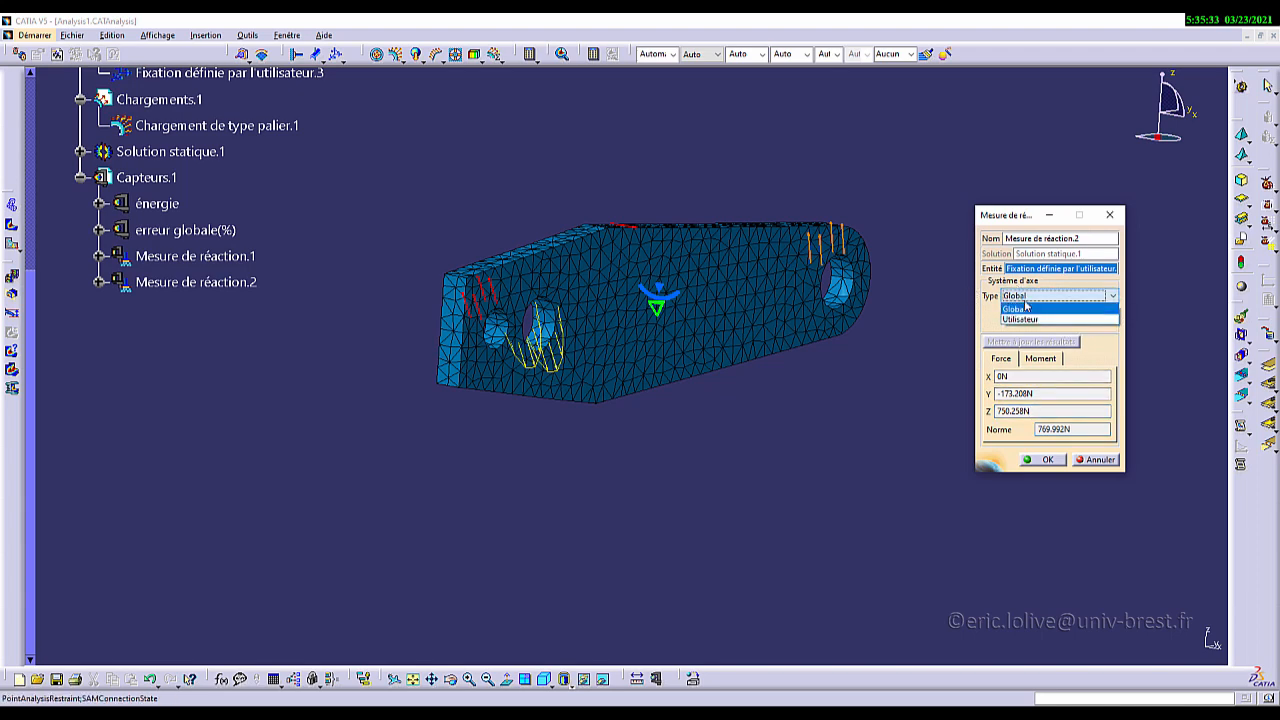
{"action": "left_click", "coordinate": [1028, 320]}
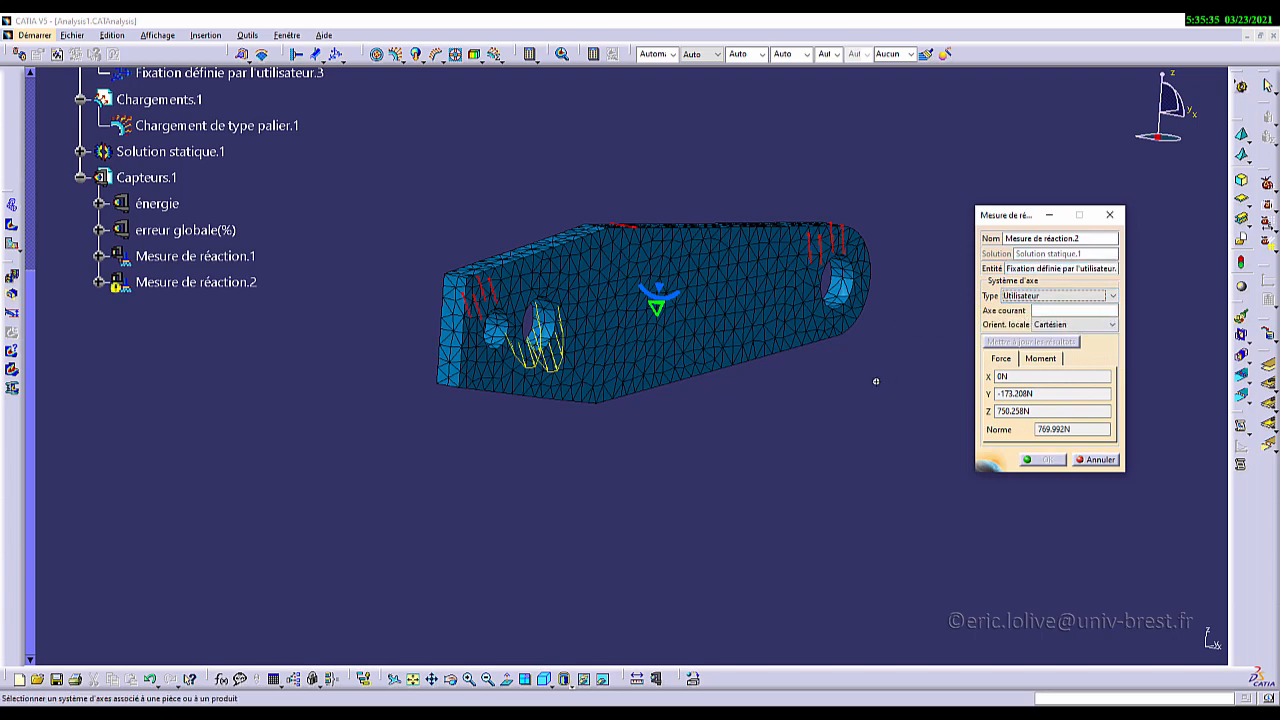
{"action": "middle_click_drag", "start_coordinate": [876, 381], "coordinate": [611, 380]}
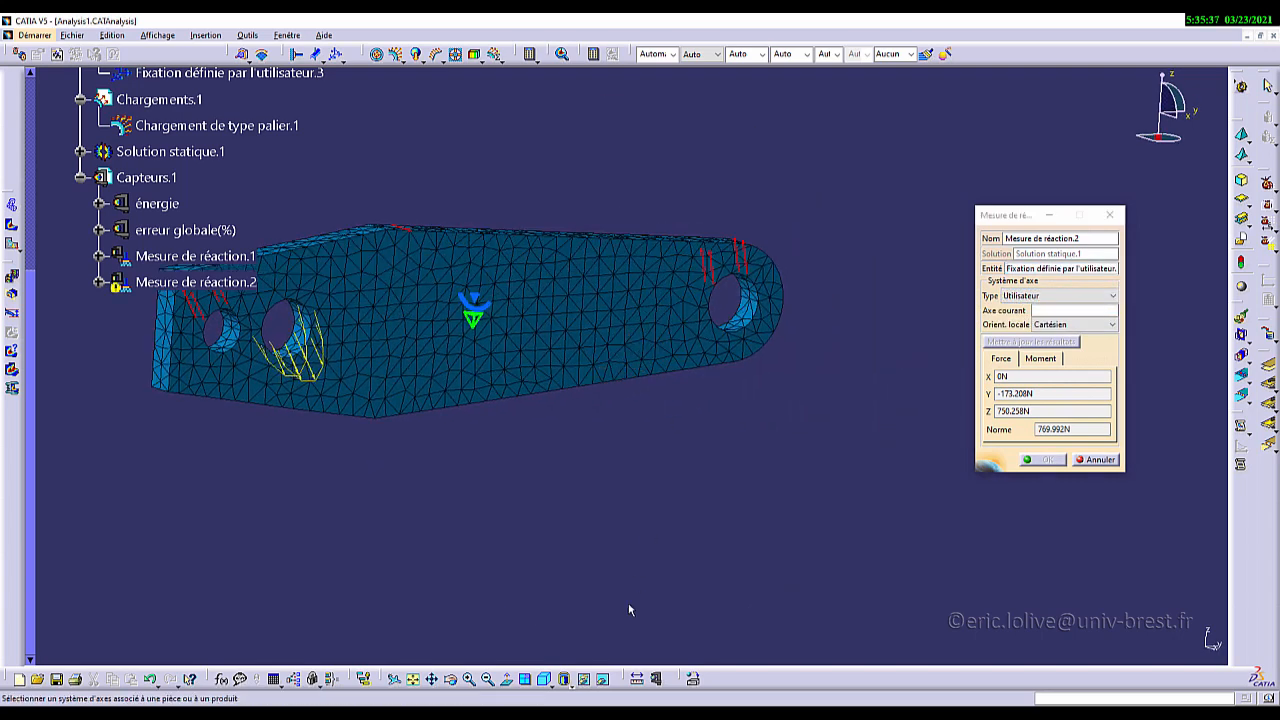
{"action": "left_click", "coordinate": [603, 681]}
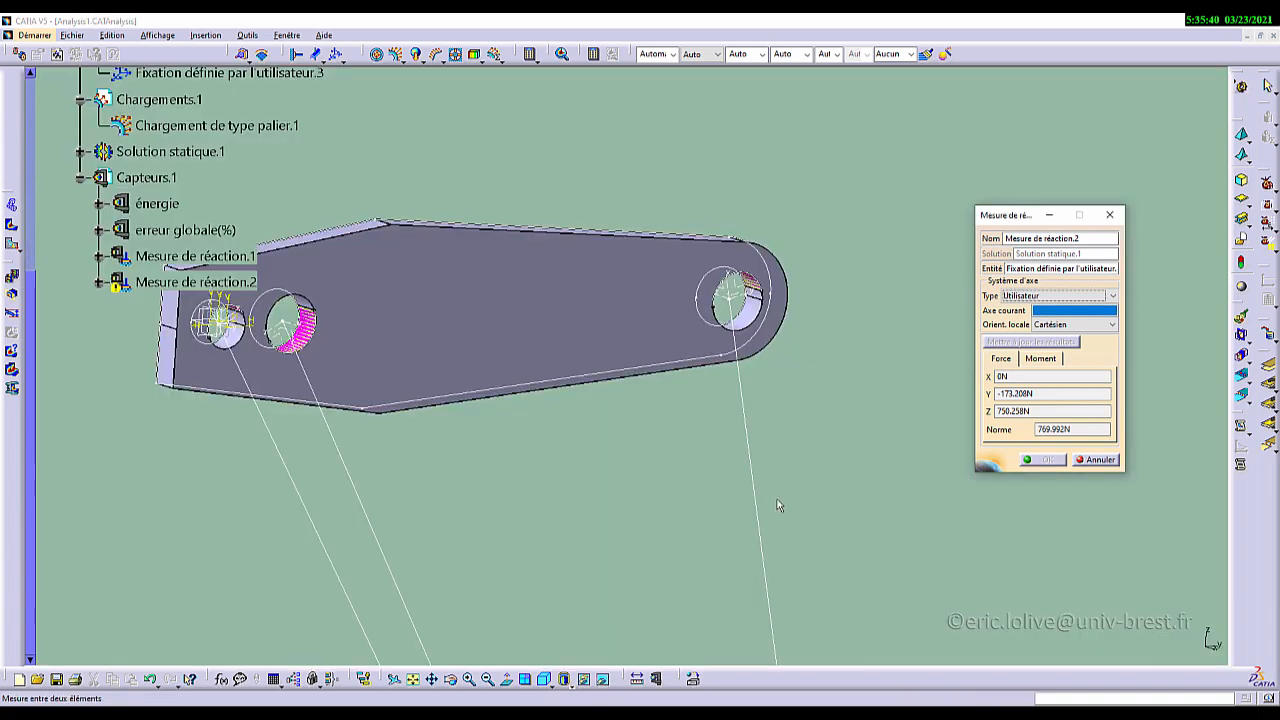
{"action": "left_click", "coordinate": [760, 298]}
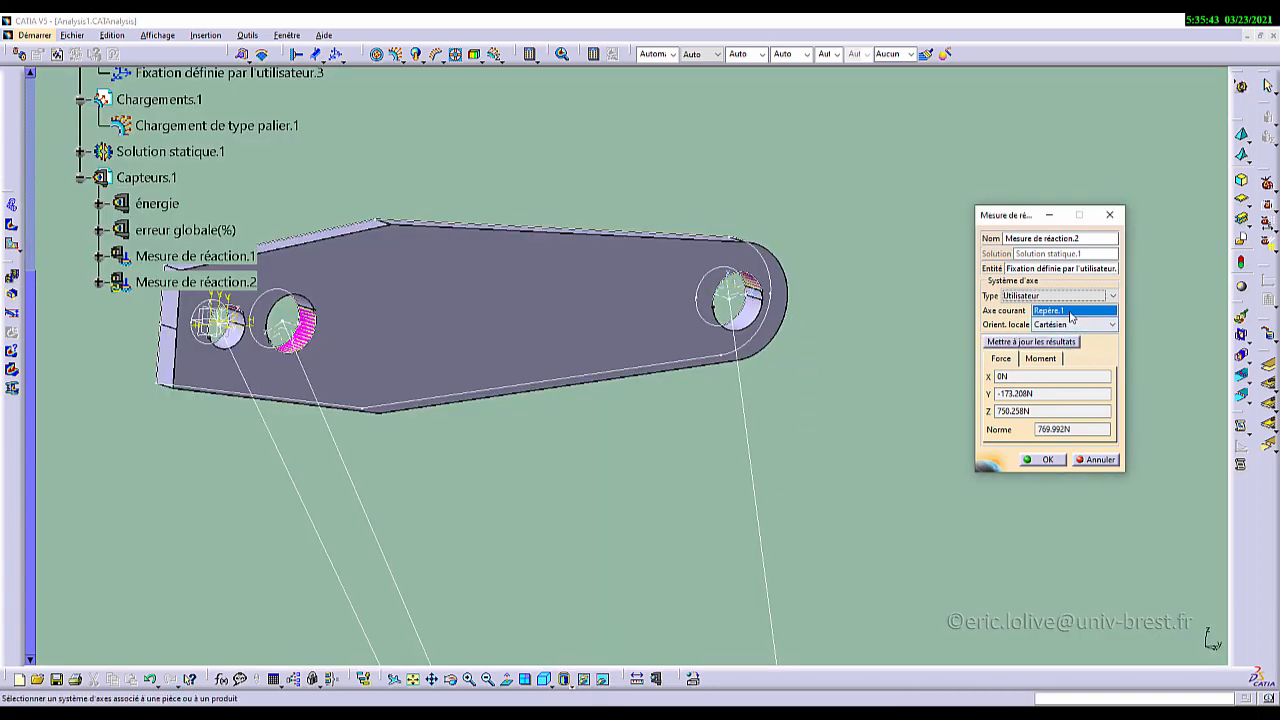
{"action": "left_click", "coordinate": [603, 681]}
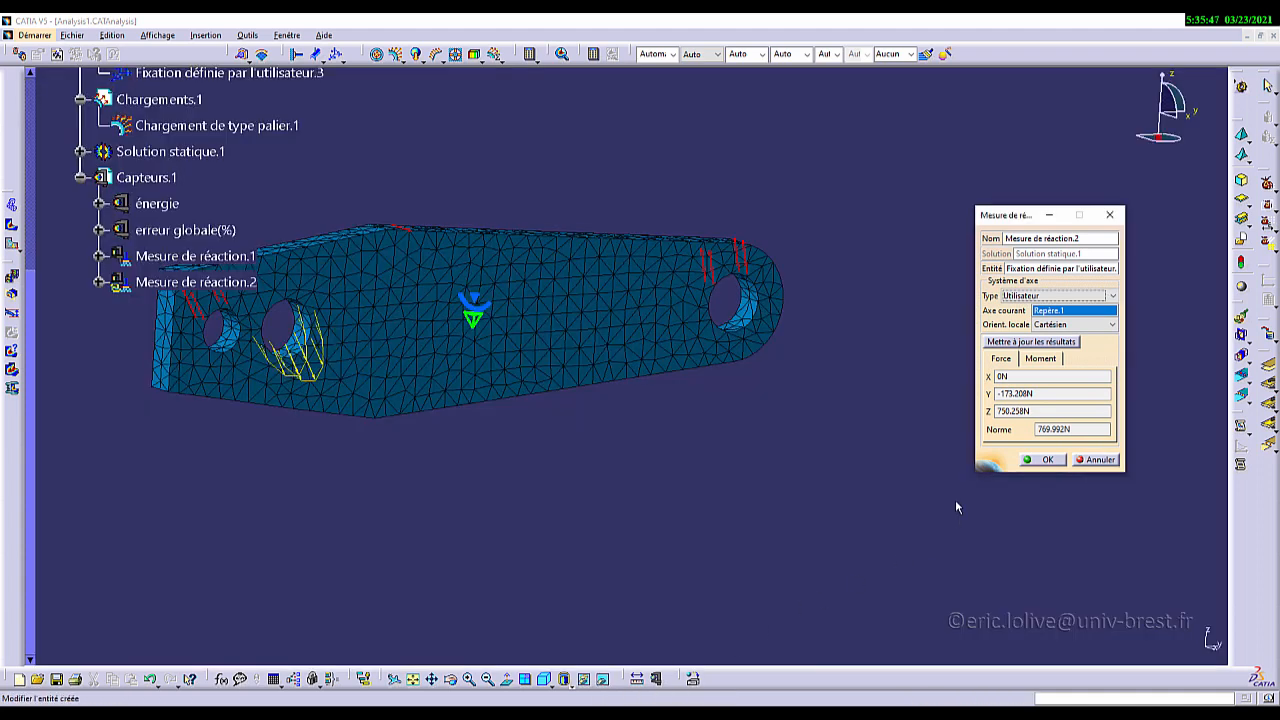
{"action": "left_click", "coordinate": [1005, 346]}
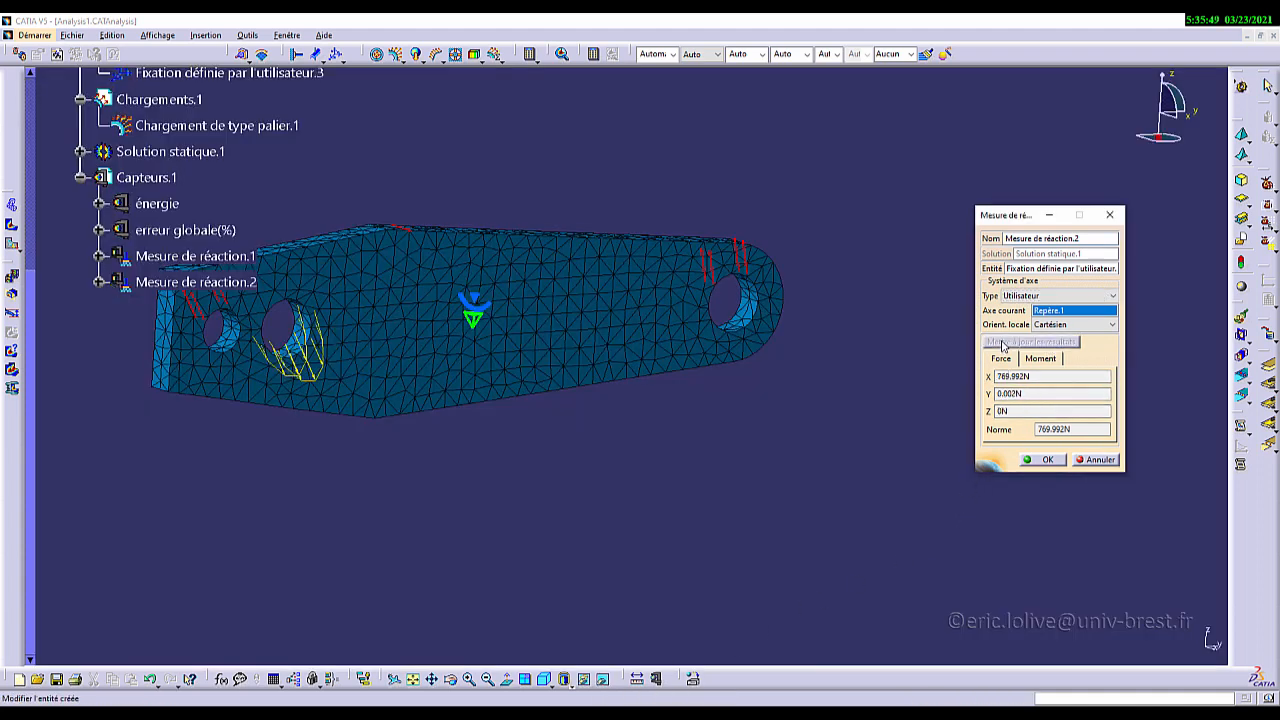
Step: Compare the sensor's X reaction force with the piston thrust in the Windows calculator, return to CATIA and validate the sensor
{"action": "left_click", "coordinate": [998, 376]}
{"action": "mouse_move", "coordinate": [1019, 376]}
{"action": "key", "text": "alt+Tab"}
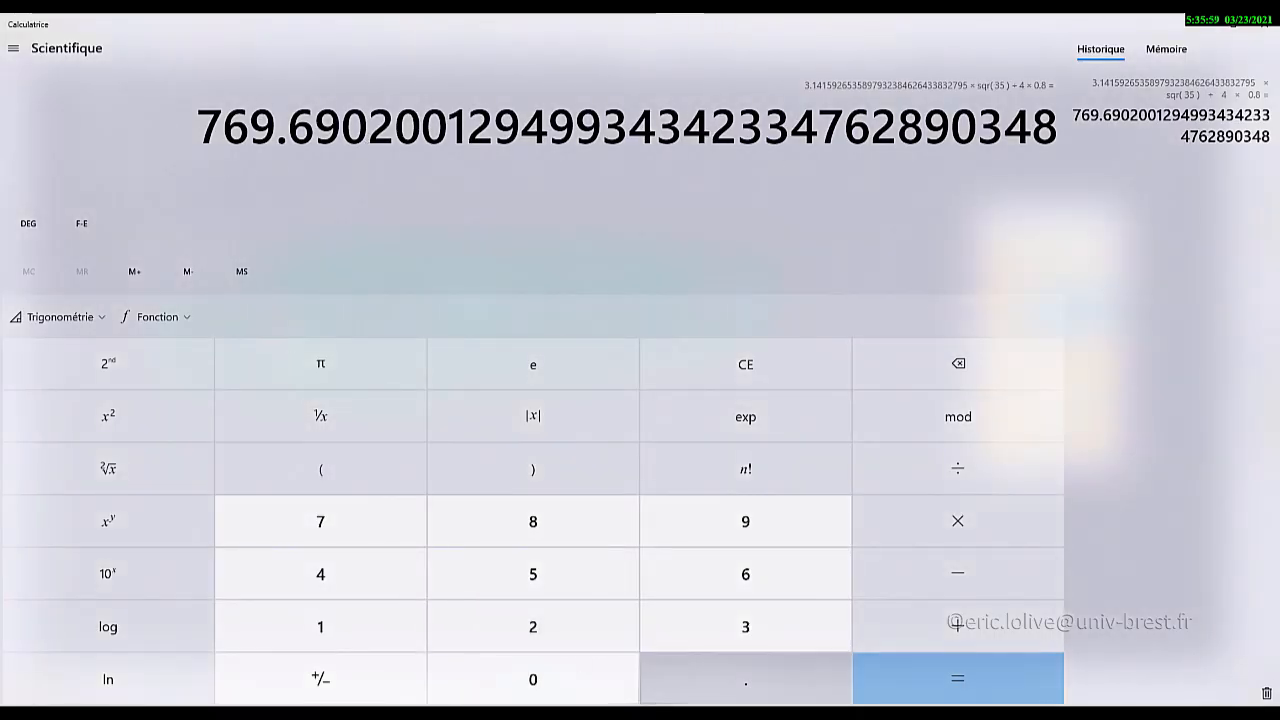
{"action": "key", "text": "alt+Tab"}
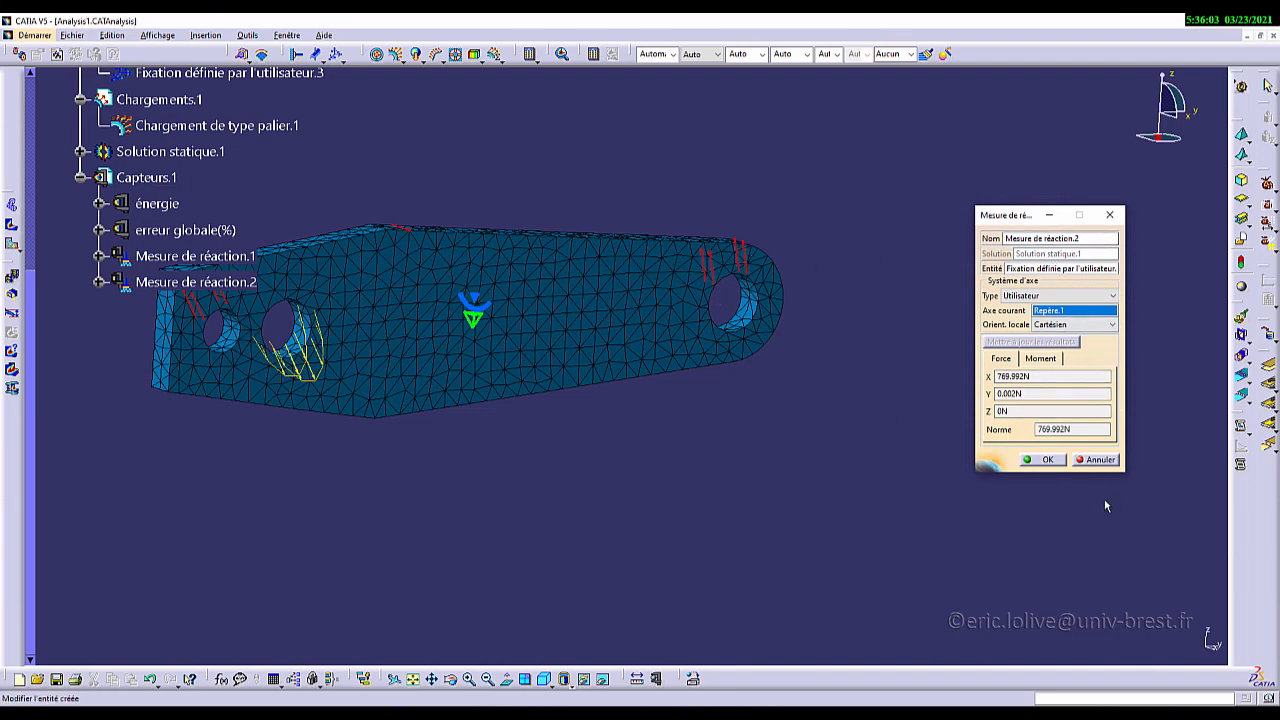
{"action": "left_click", "coordinate": [1055, 465]}
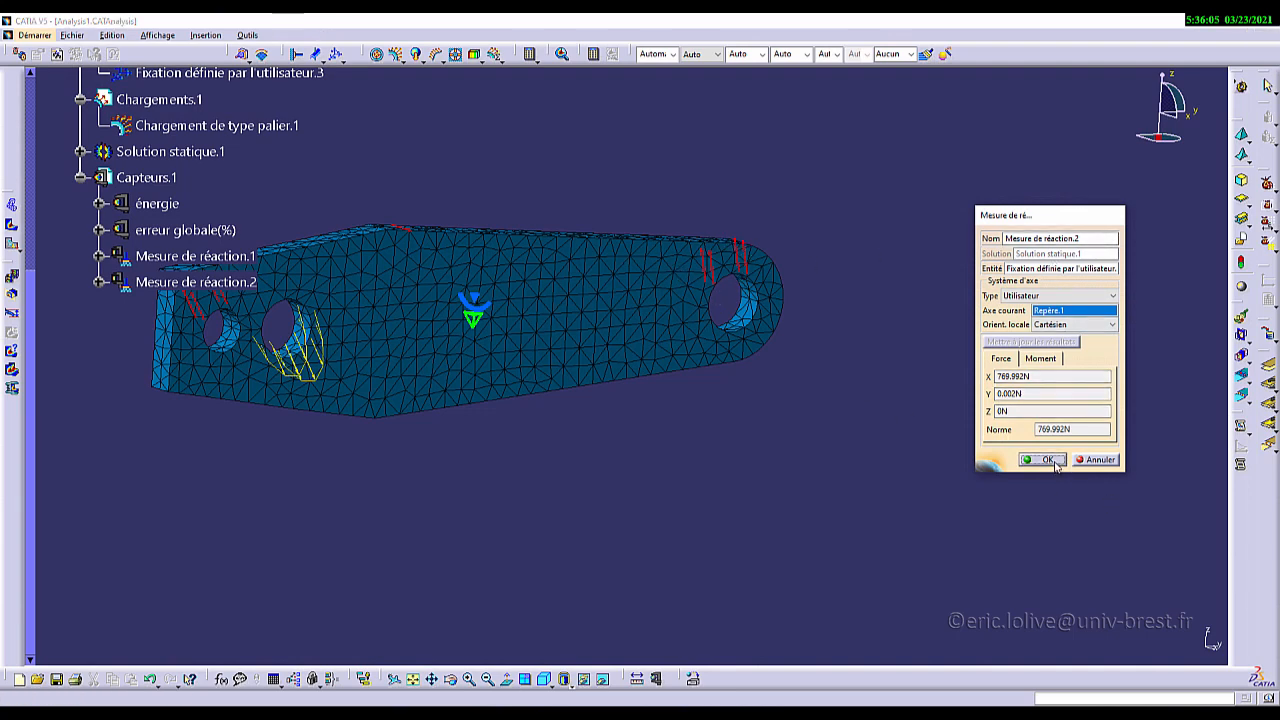
Step: Create a third reaction sensor on the user-defined restraint at the small hole near the rod's squared end
{"action": "middle_click_drag", "start_coordinate": [606, 459], "coordinate": [700, 429]}
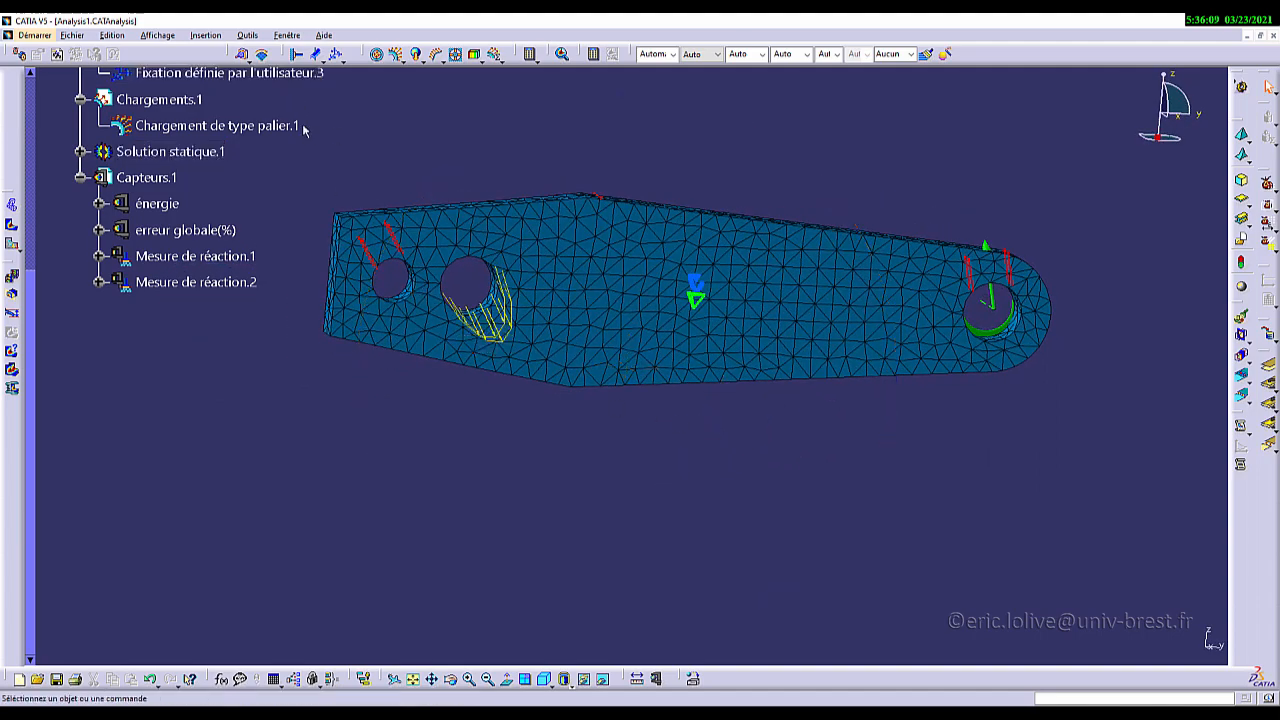
{"action": "right_click", "coordinate": [158, 179]}
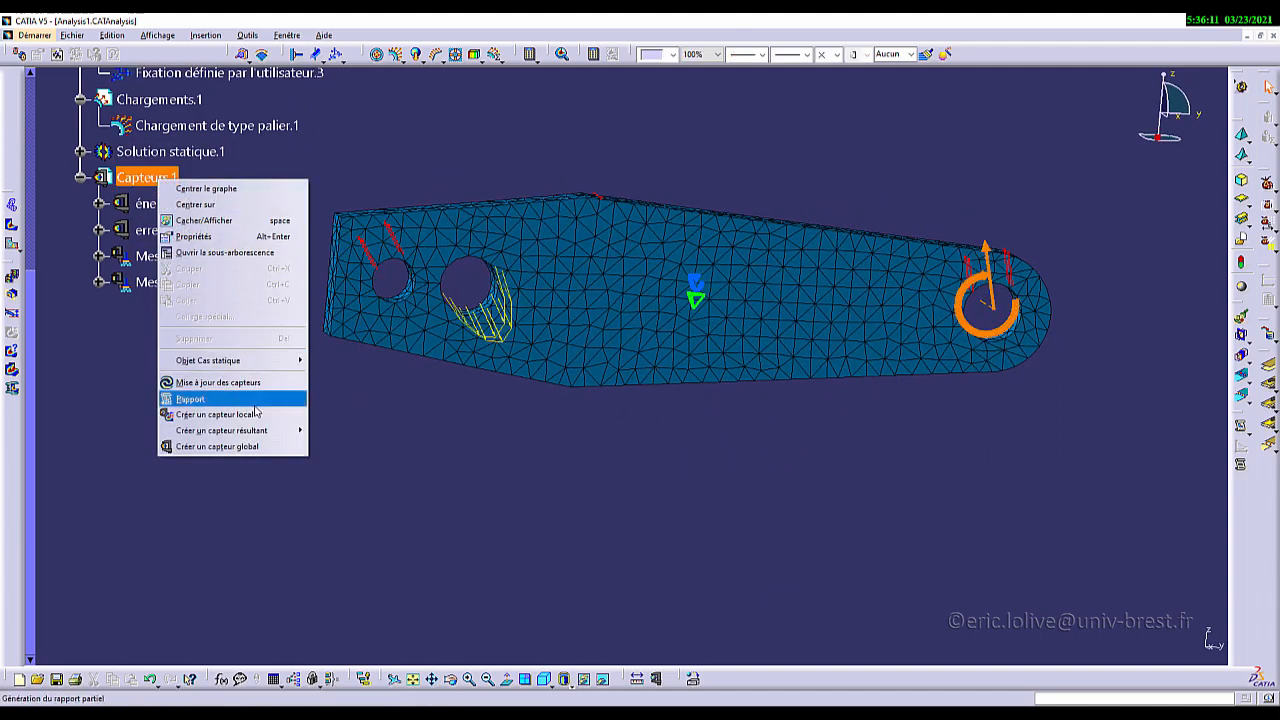
{"action": "mouse_move", "coordinate": [250, 430]}
{"action": "left_click", "coordinate": [410, 463]}
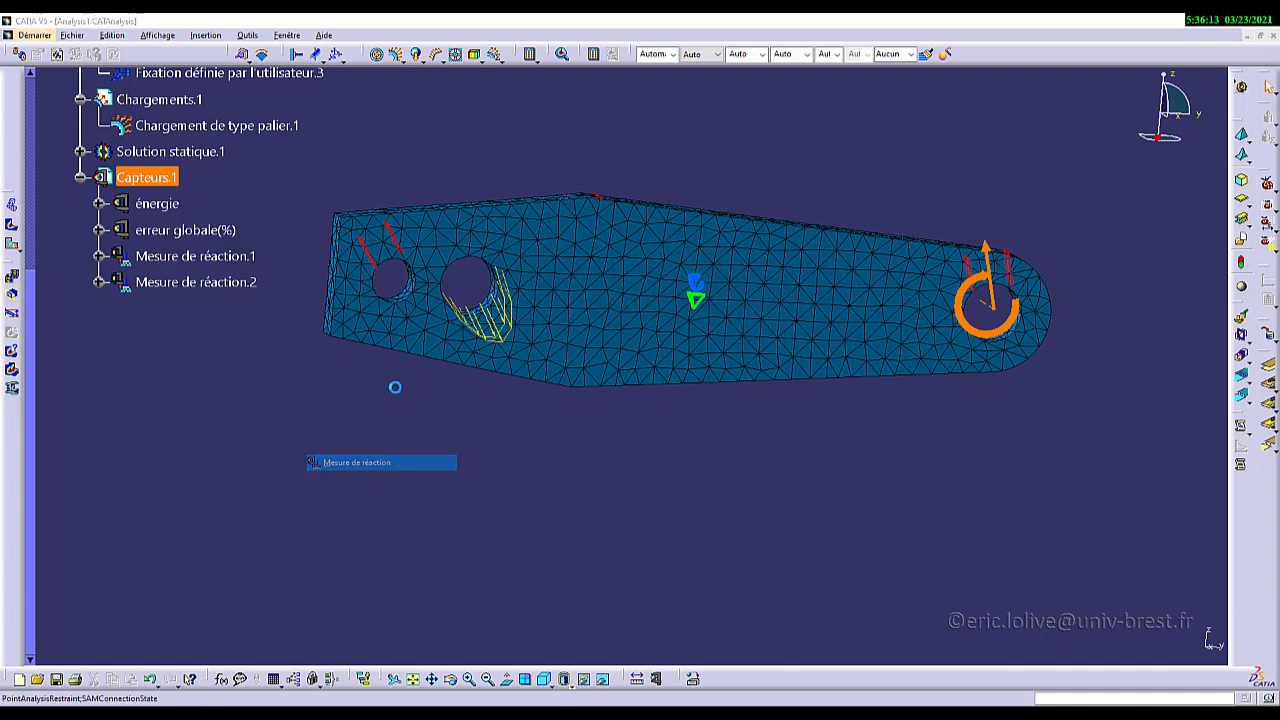
{"action": "left_click", "coordinate": [392, 234]}
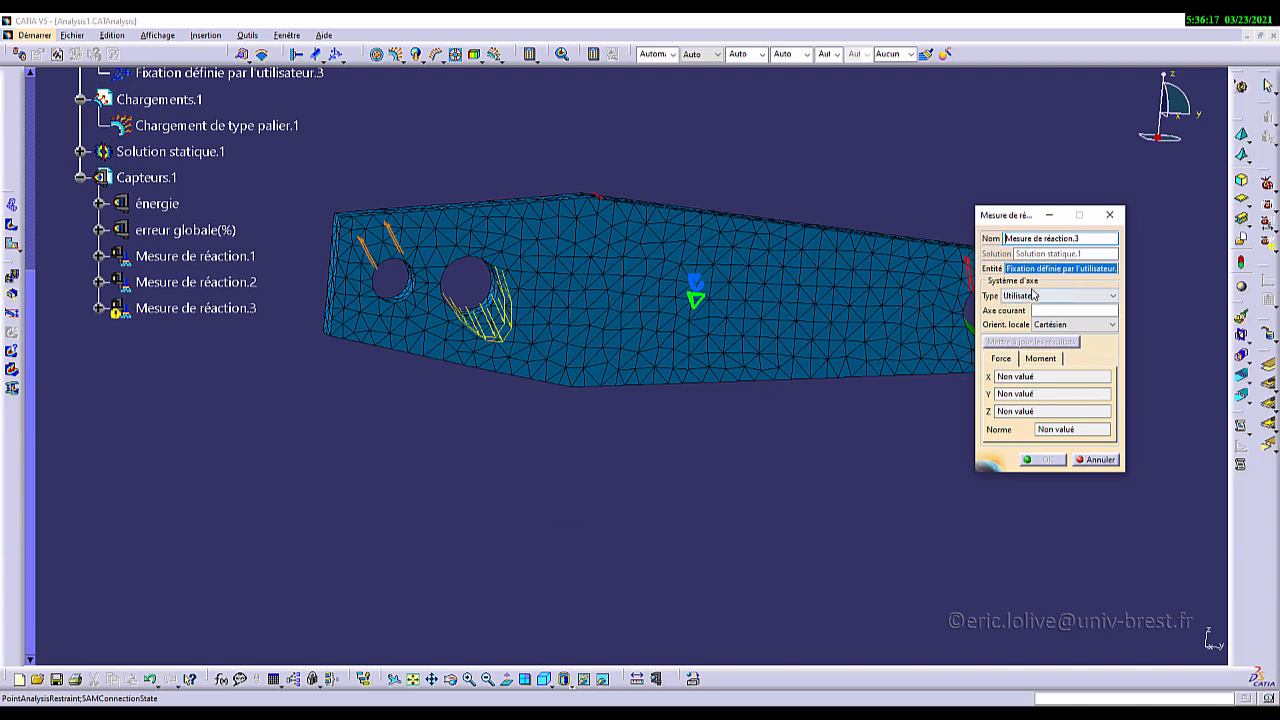
Step: Set the third sensor's user axis system to Repère.3 at the small hole, update its reaction results, check them and validate the sensor
{"action": "left_click", "coordinate": [1056, 312]}
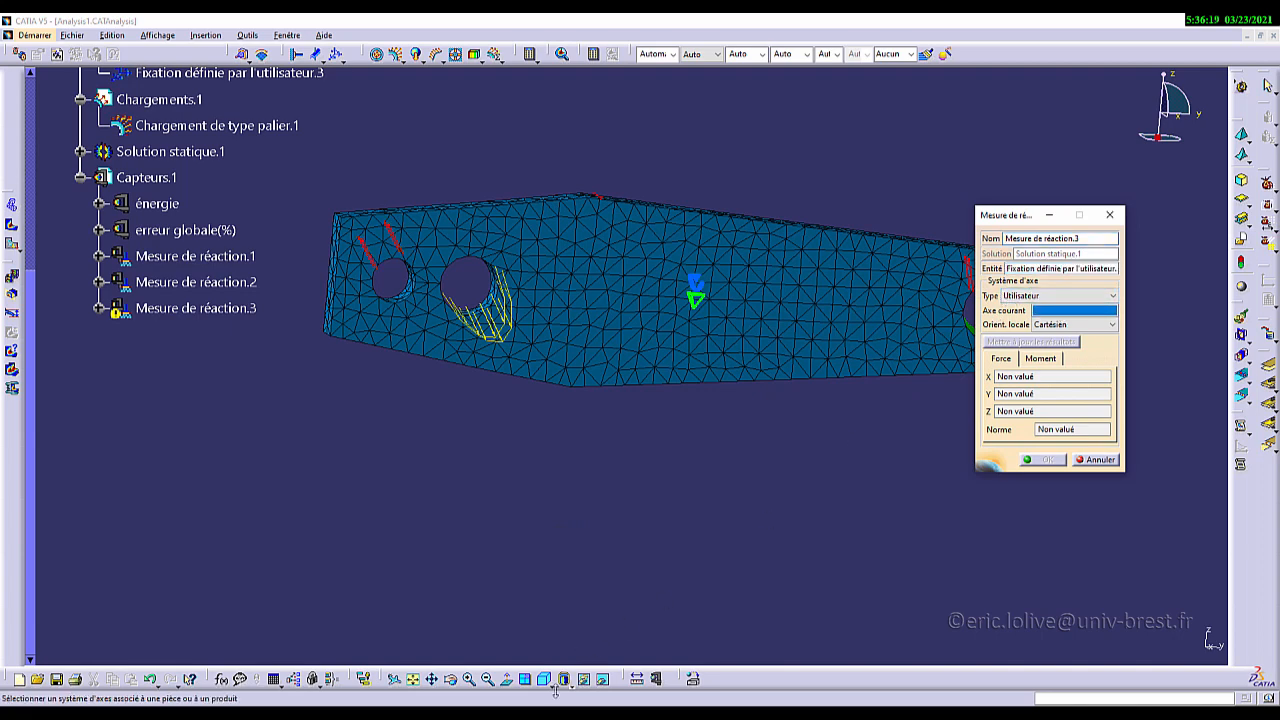
{"action": "left_click", "coordinate": [603, 679]}
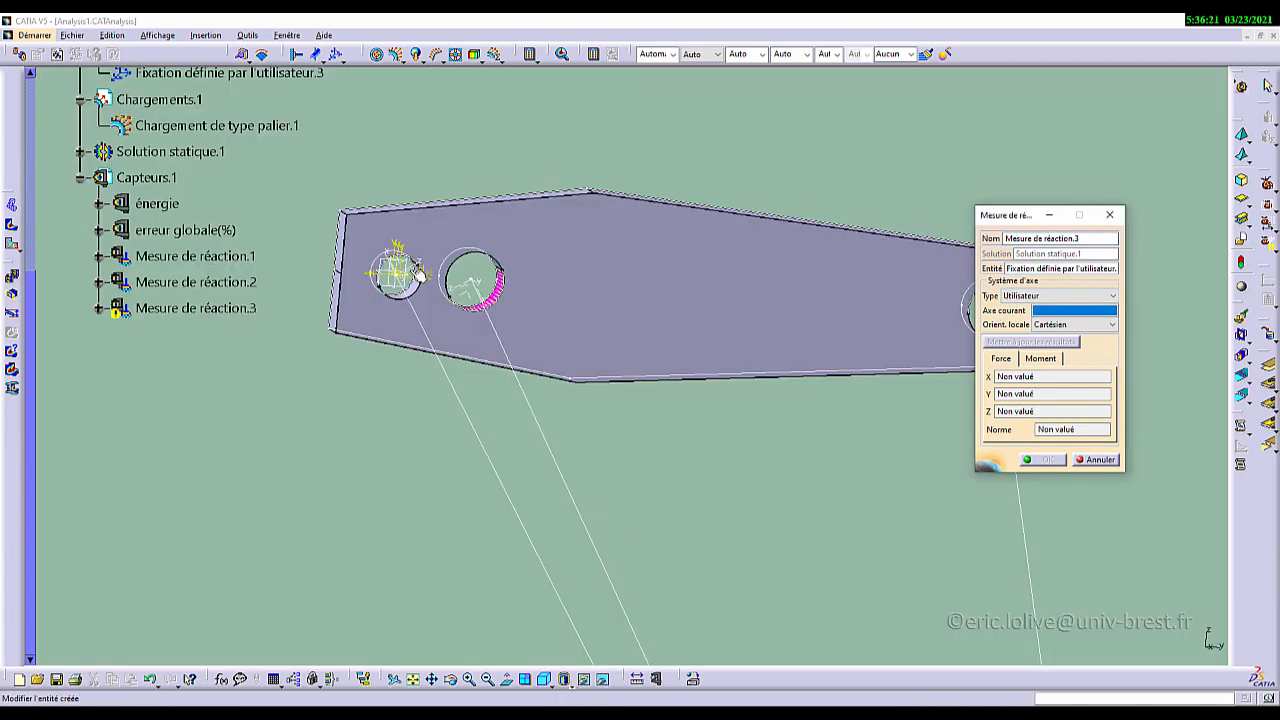
{"action": "left_click", "coordinate": [400, 268]}
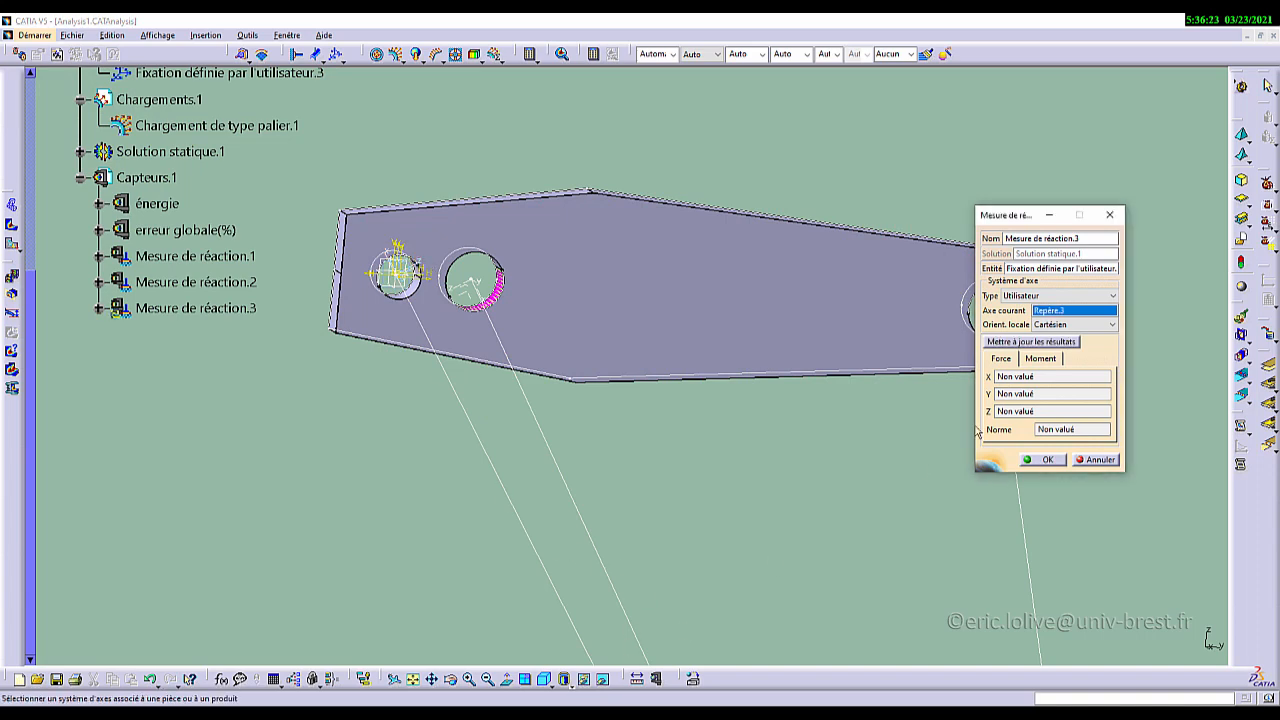
{"action": "left_click", "coordinate": [603, 679]}
{"action": "left_click", "coordinate": [1031, 341]}
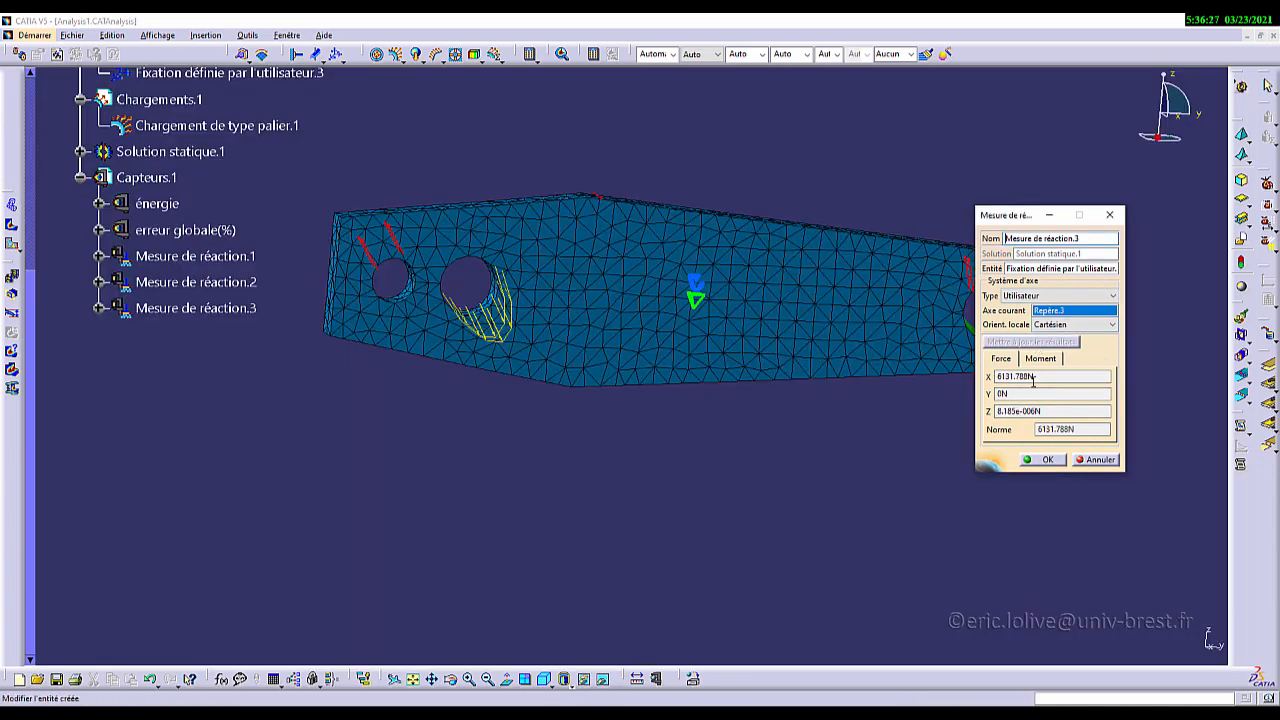
{"action": "left_click", "coordinate": [1003, 393]}
{"action": "left_click", "coordinate": [1048, 461]}
{"action": "middle_click_drag", "start_coordinate": [543, 414], "coordinate": [614, 477]}
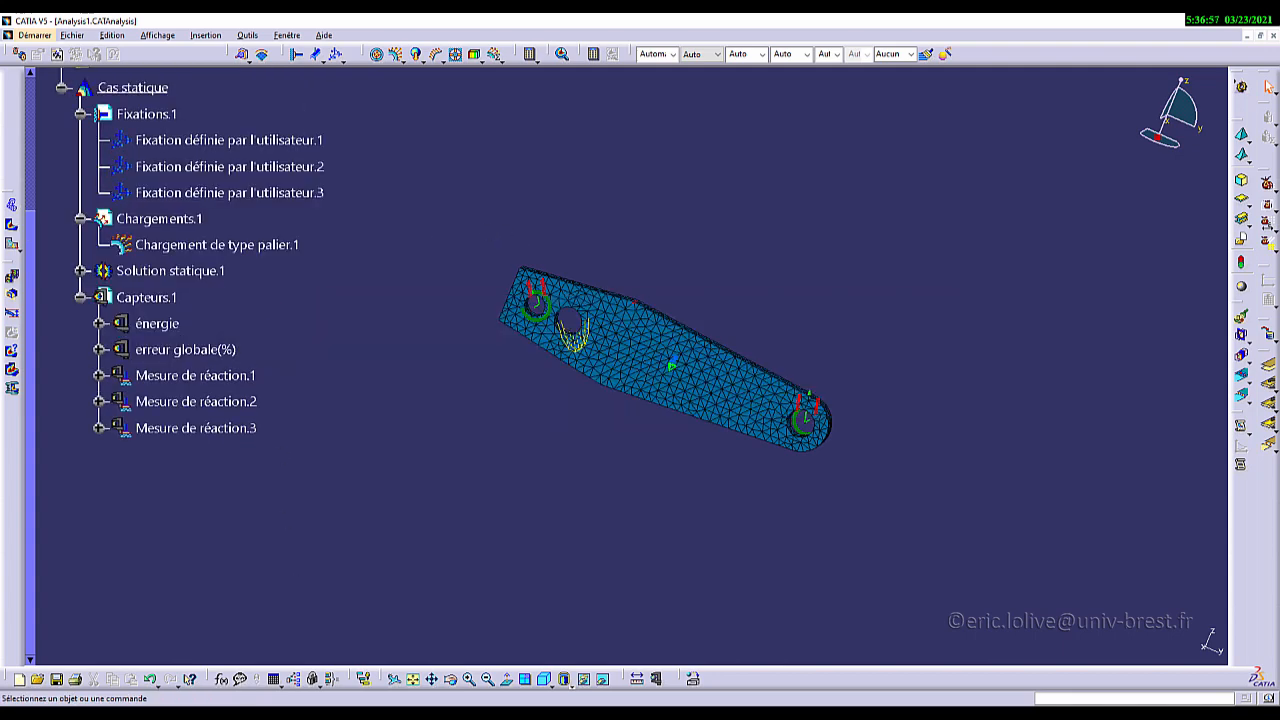
Step: Switch to decolleteuse.pdf in Acrobat Reader and review the page 1 requirements on parabolic elements and adaptive mesh refinement
{"action": "key", "text": "alt+Tab"}
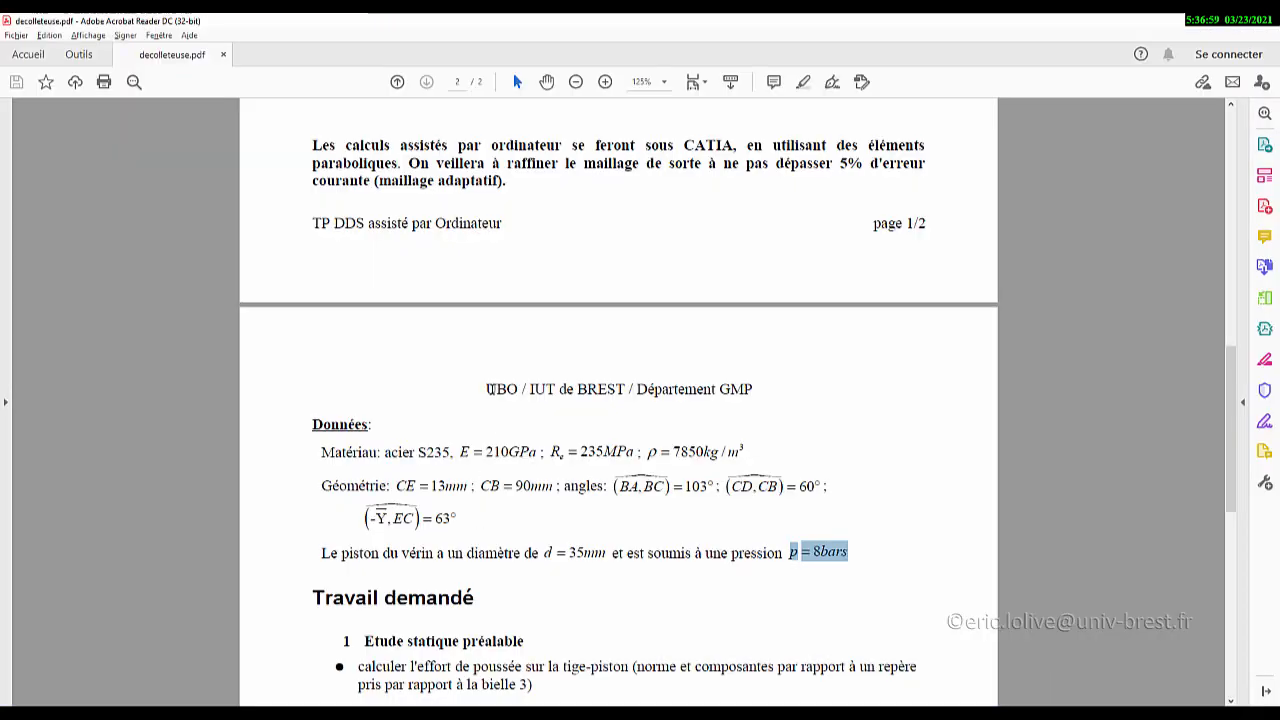
{"action": "scroll", "coordinate": [489, 389], "scroll_direction": "up", "scroll_amount": 3}
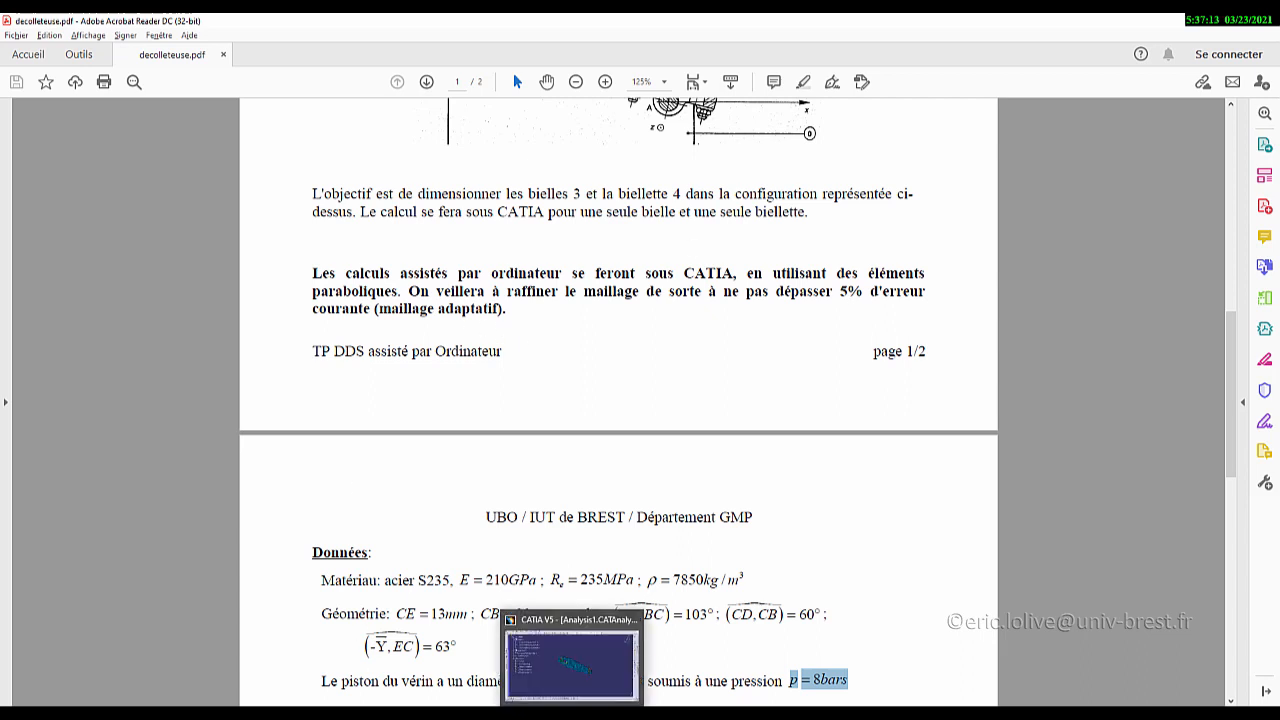
Step: Return to CATIA and create a global adaptivity specification on the mesh part Maillage Octree3D.1 with a 5% target error
{"action": "left_click", "coordinate": [572, 660]}
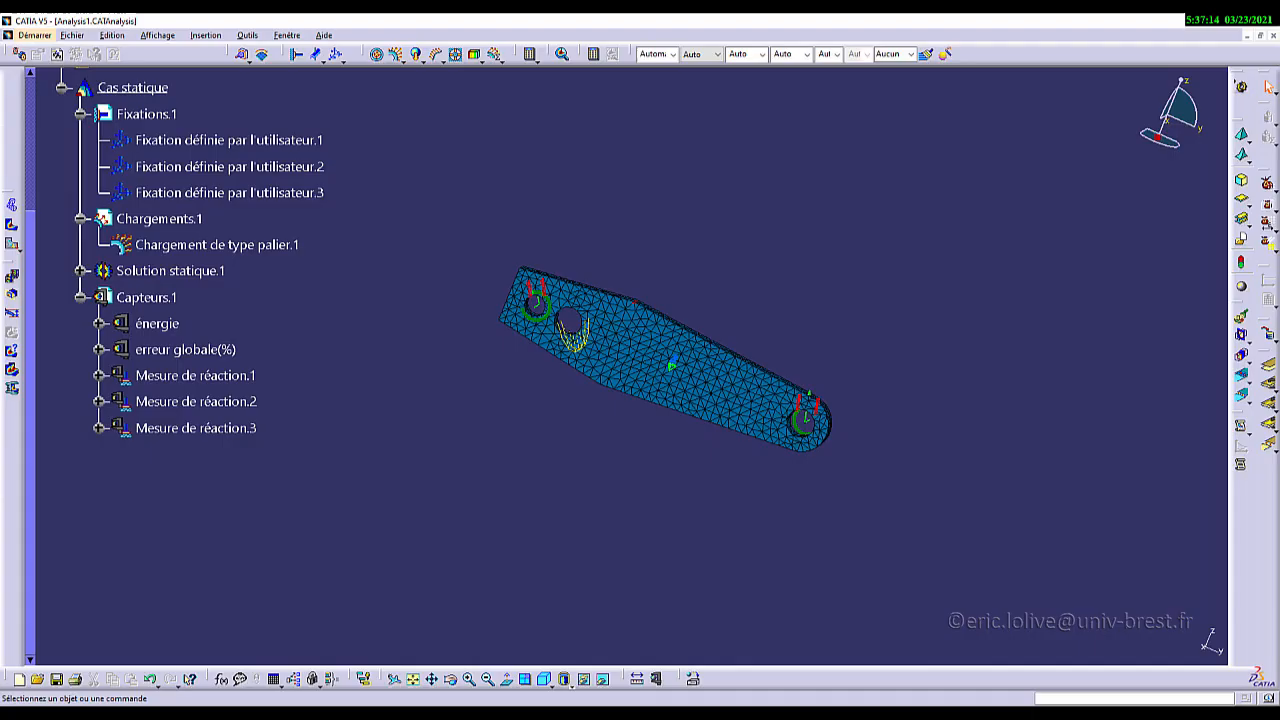
{"action": "left_click", "coordinate": [563, 54]}
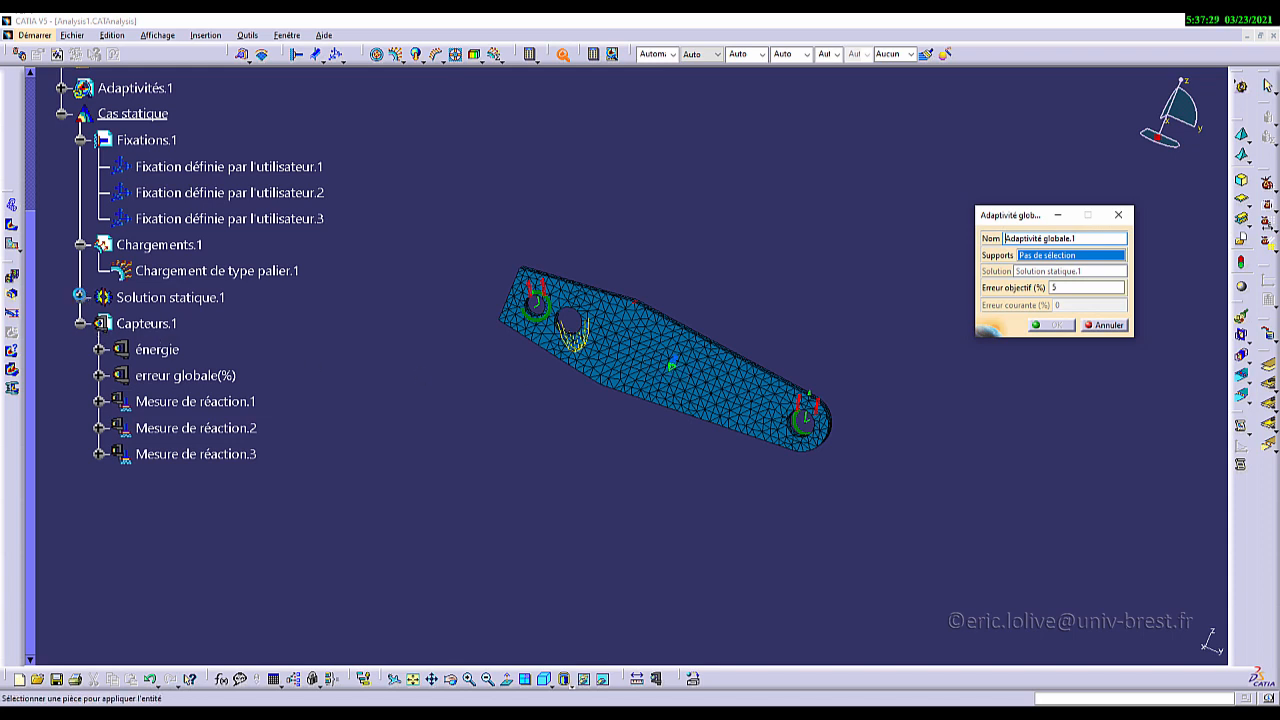
{"action": "left_click", "coordinate": [80, 297]}
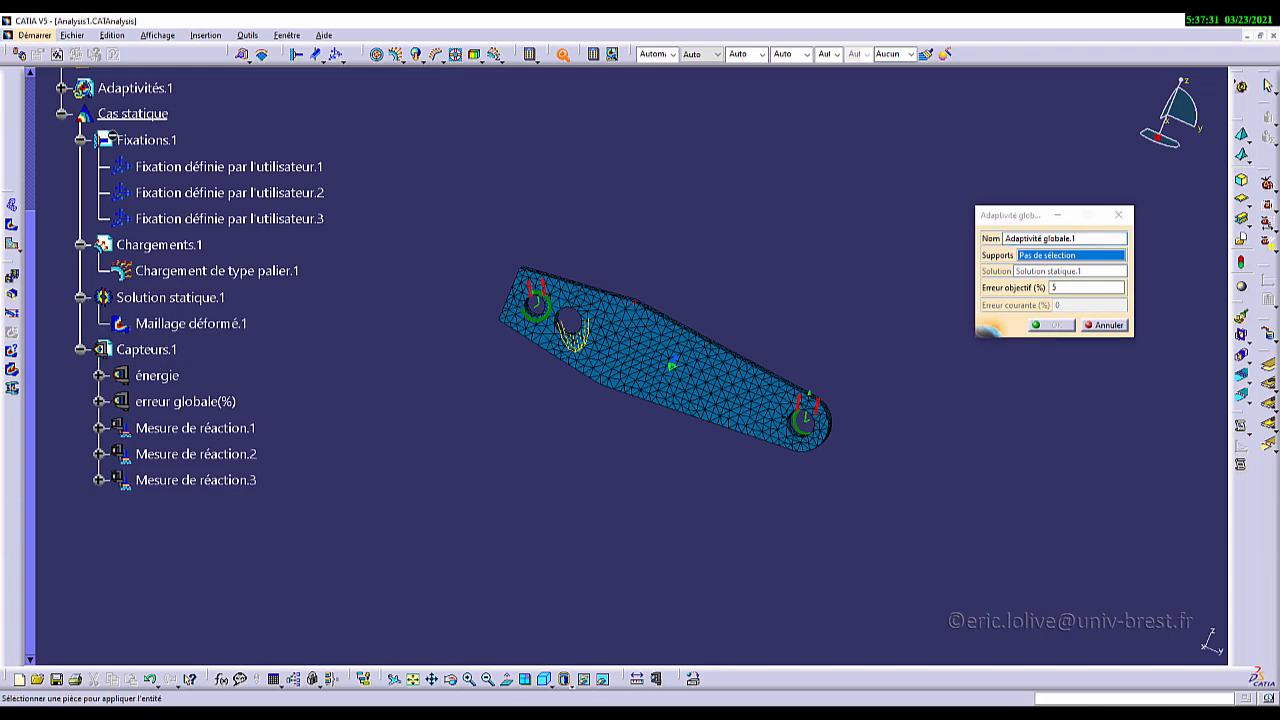
{"action": "scroll", "coordinate": [114, 197], "scroll_direction": "up", "scroll_amount": 4}
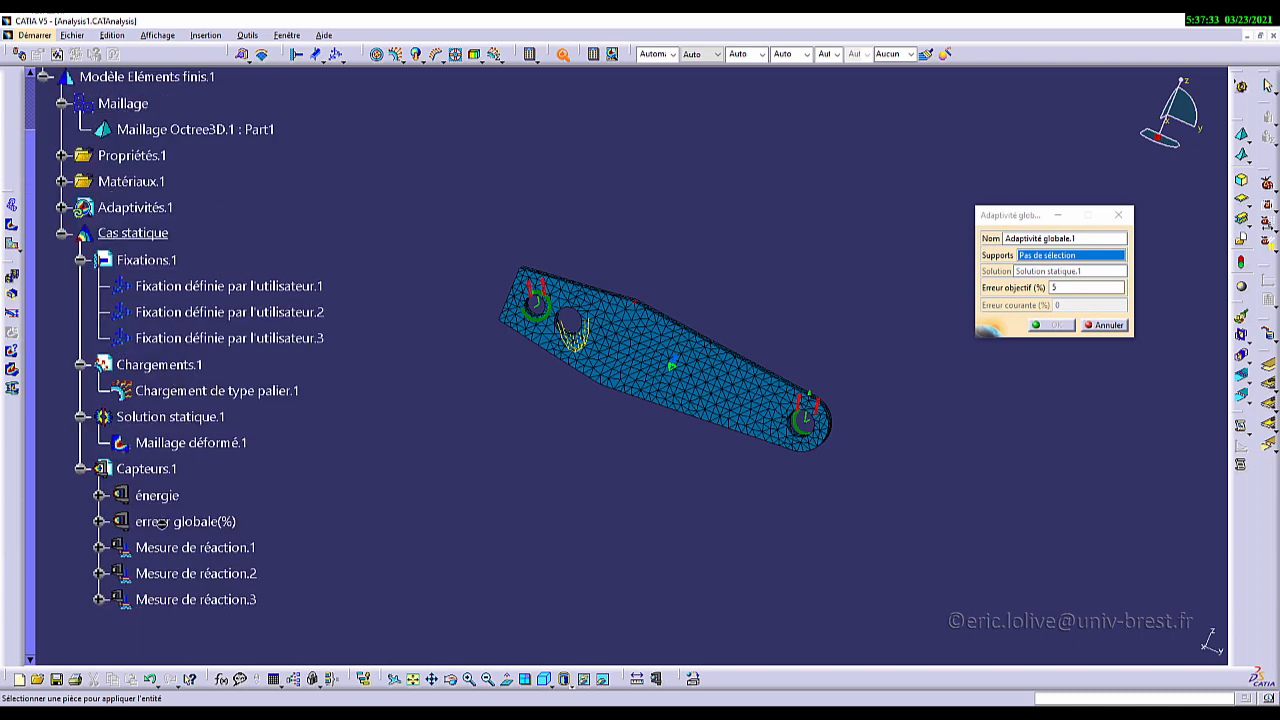
{"action": "left_click", "coordinate": [180, 131]}
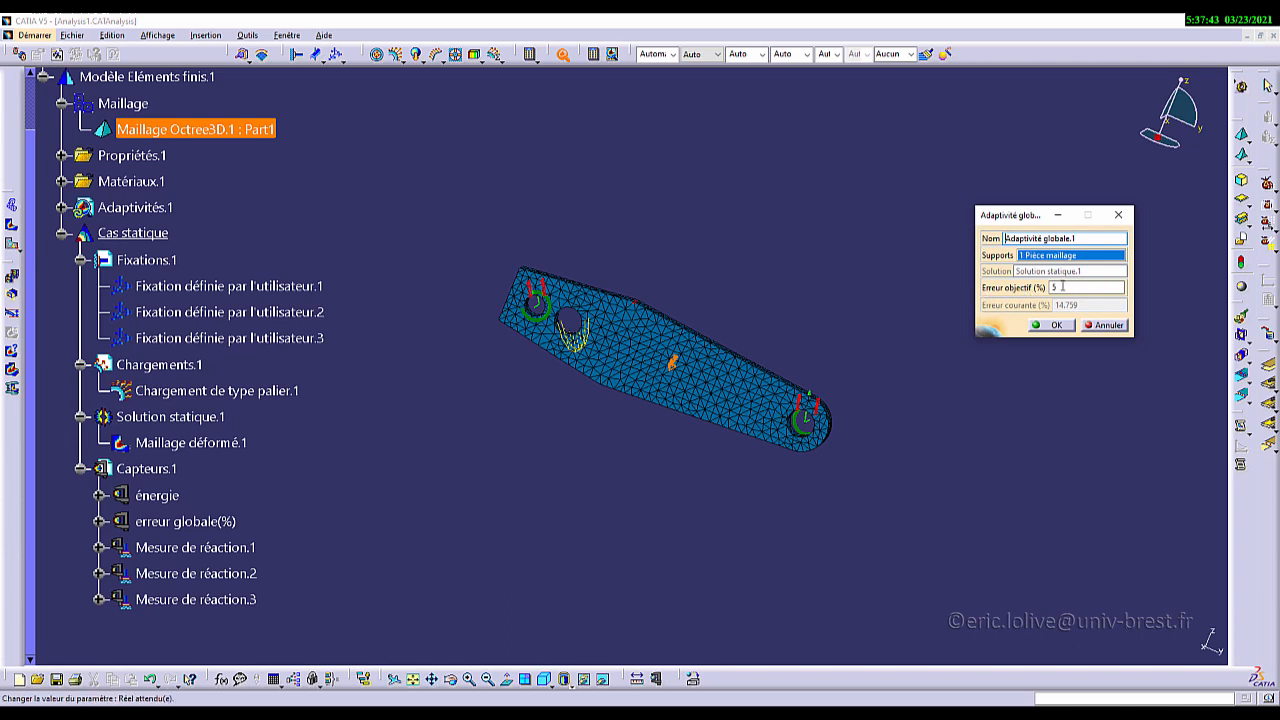
{"action": "left_click", "coordinate": [1056, 326]}
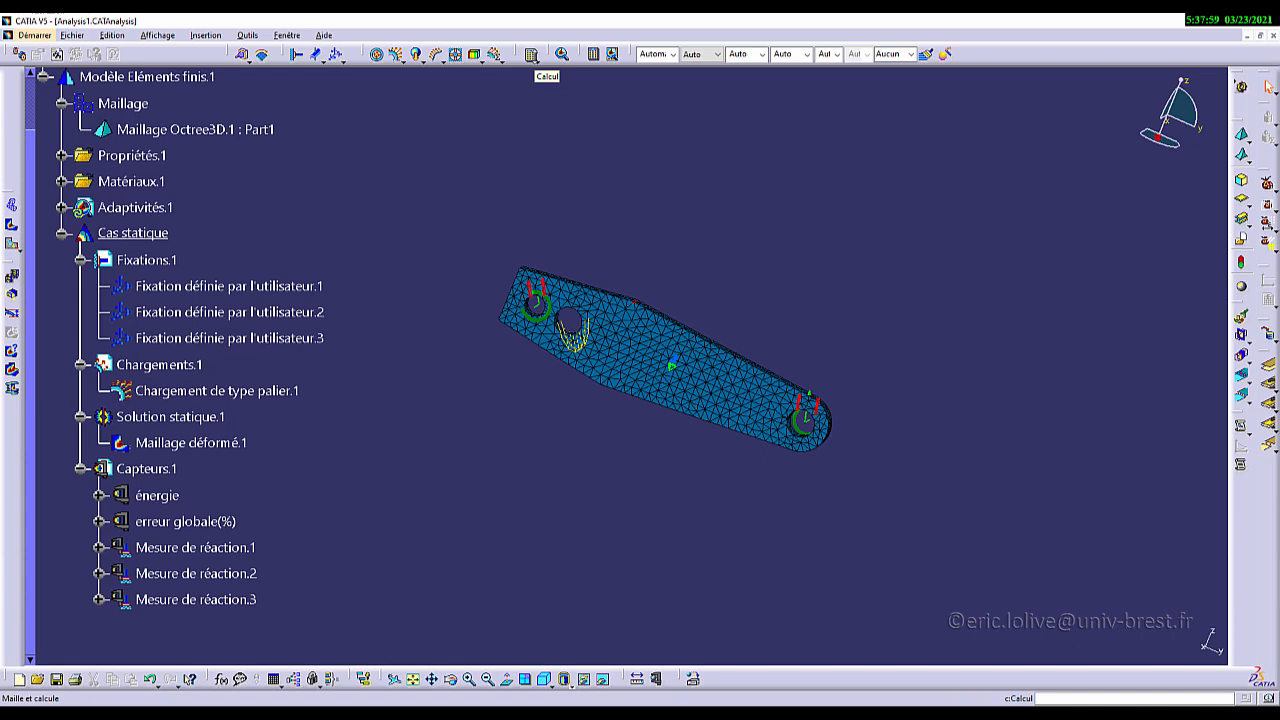
Step: Run the adaptive computation with one iteration and a 0.5 mm minimum element size, and dismiss the resulting message
{"action": "left_click", "coordinate": [614, 54]}
{"action": "left_click_drag", "start_coordinate": [1102, 258], "coordinate": [880, 149]}
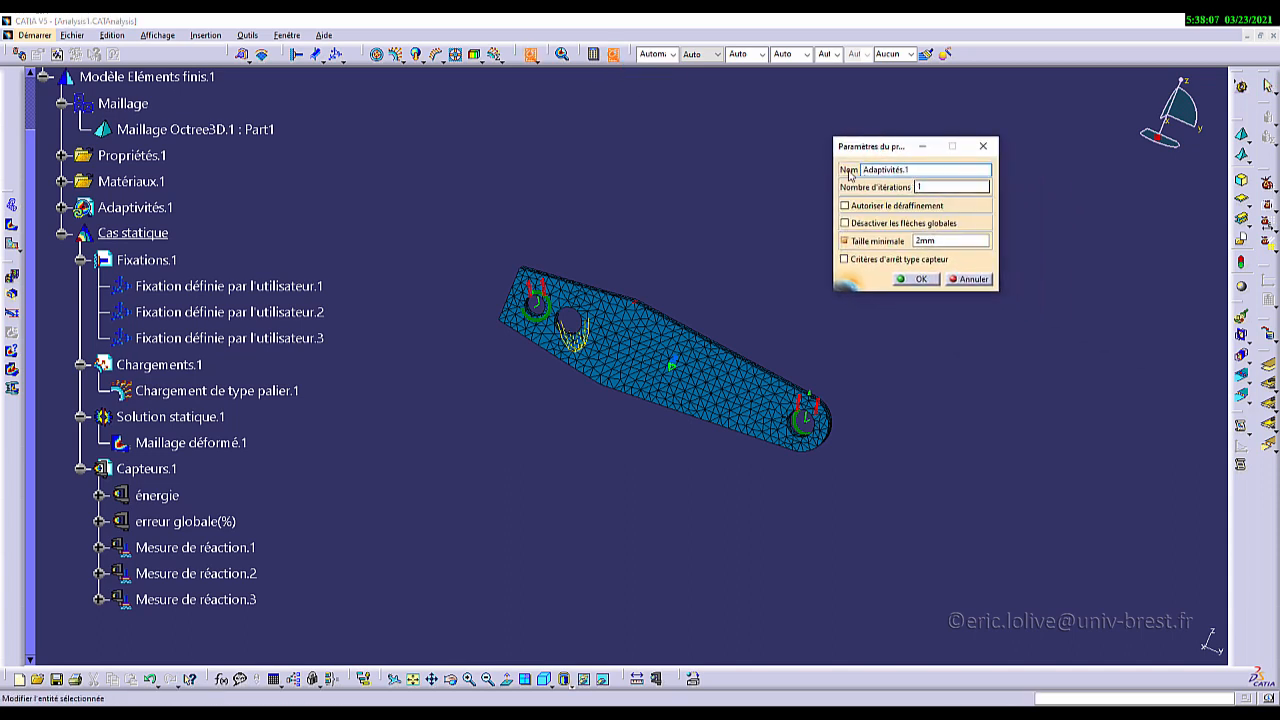
{"action": "left_click", "coordinate": [941, 188]}
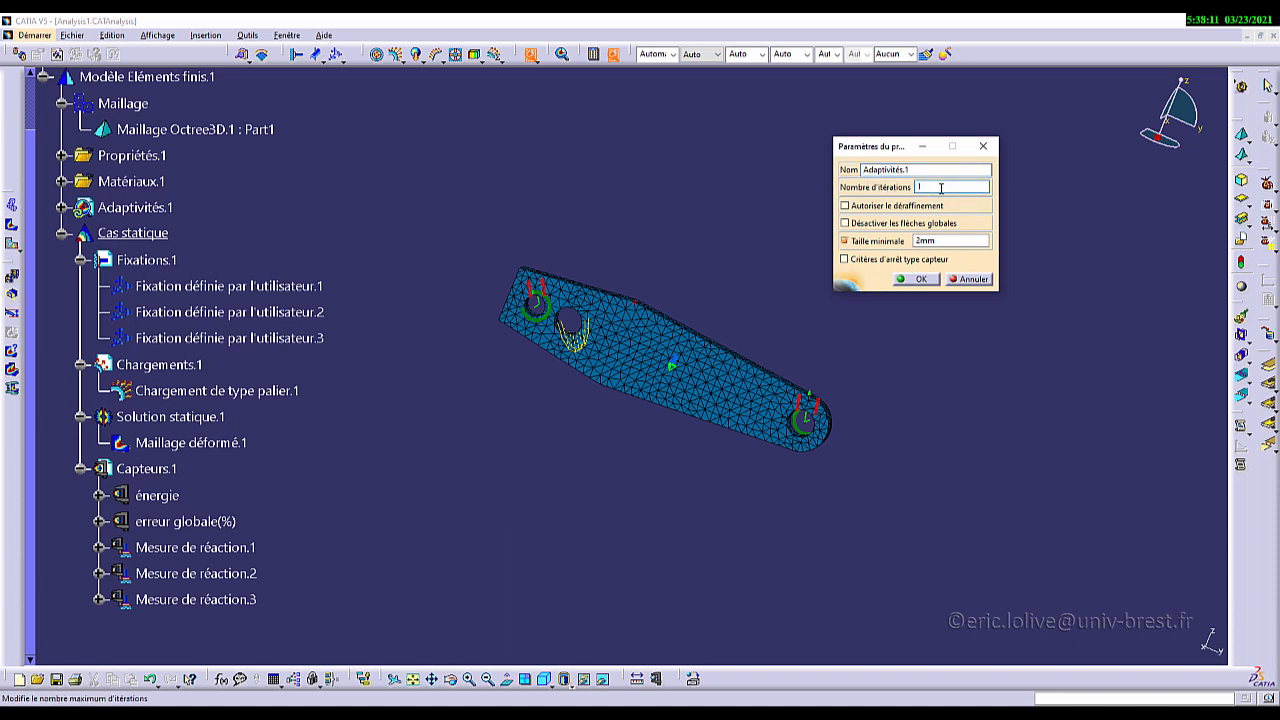
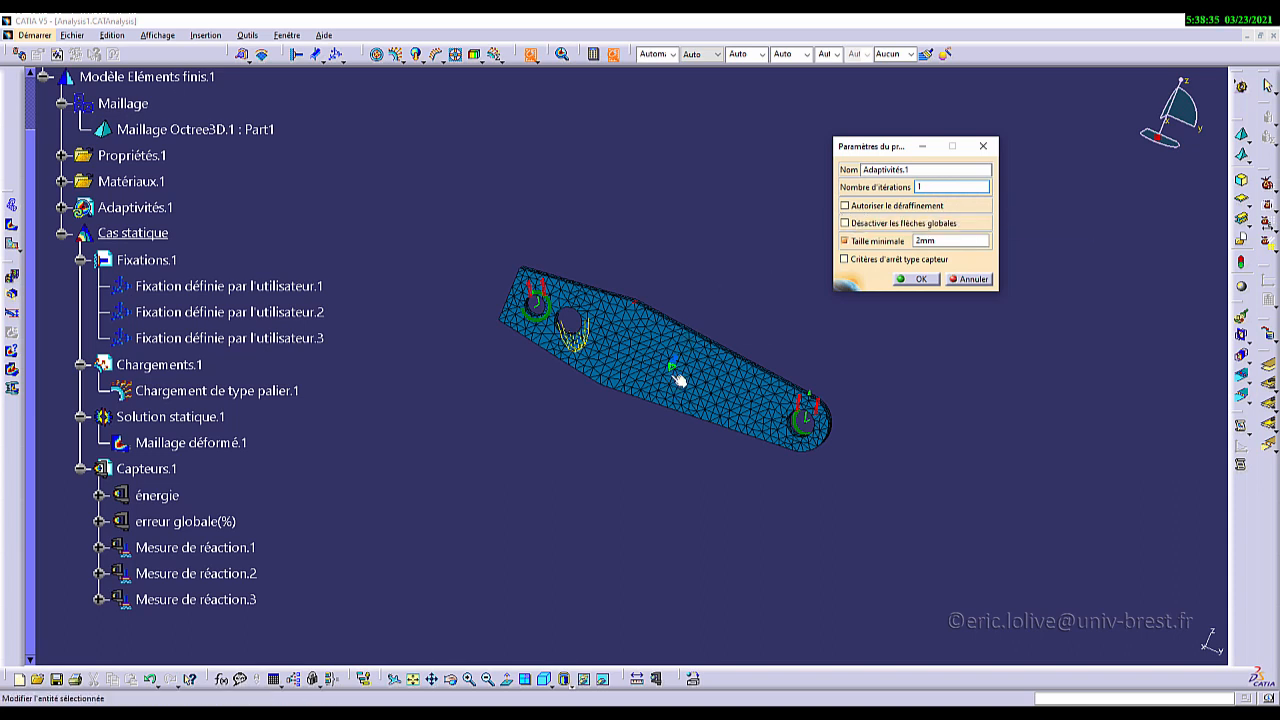
{"action": "mouse_move", "coordinate": [677, 369]}
{"action": "middle_mouse_down"}
{"action": "mouse_move", "coordinate": [652, 370]}
{"action": "mouse_move", "coordinate": [676, 335]}
{"action": "middle_mouse_up"}
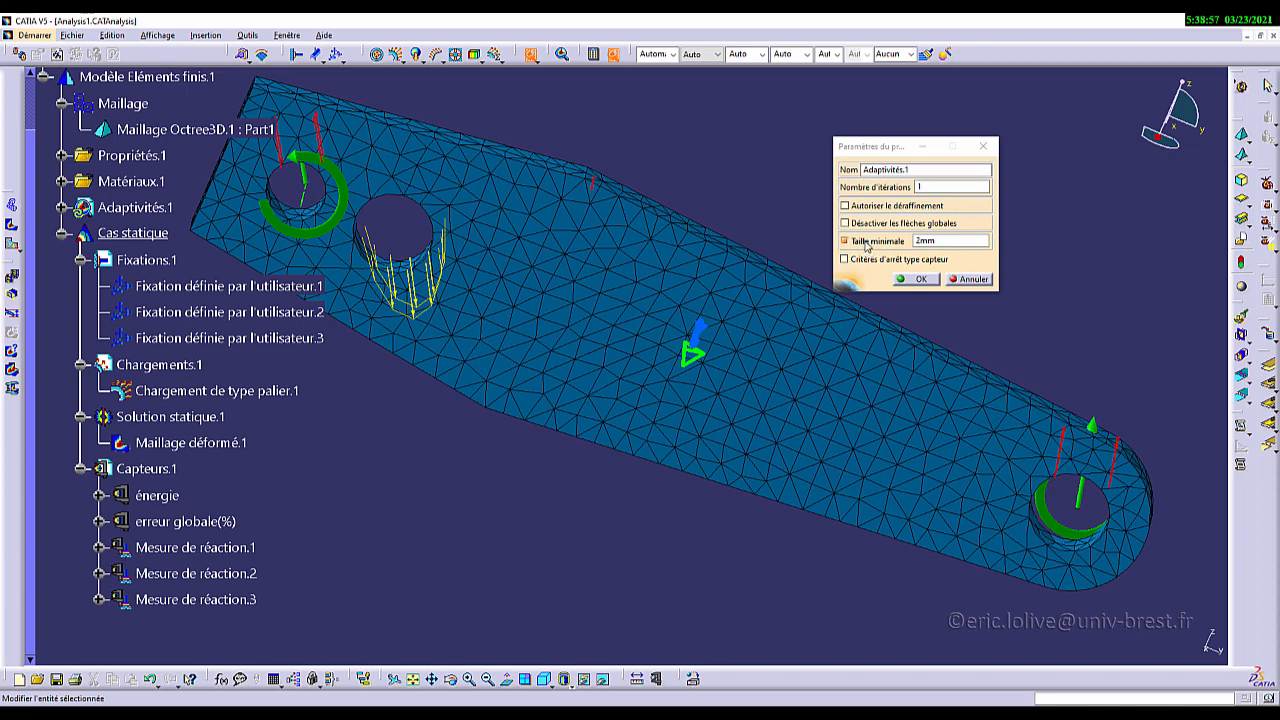
{"action": "double_click", "coordinate": [949, 241]}
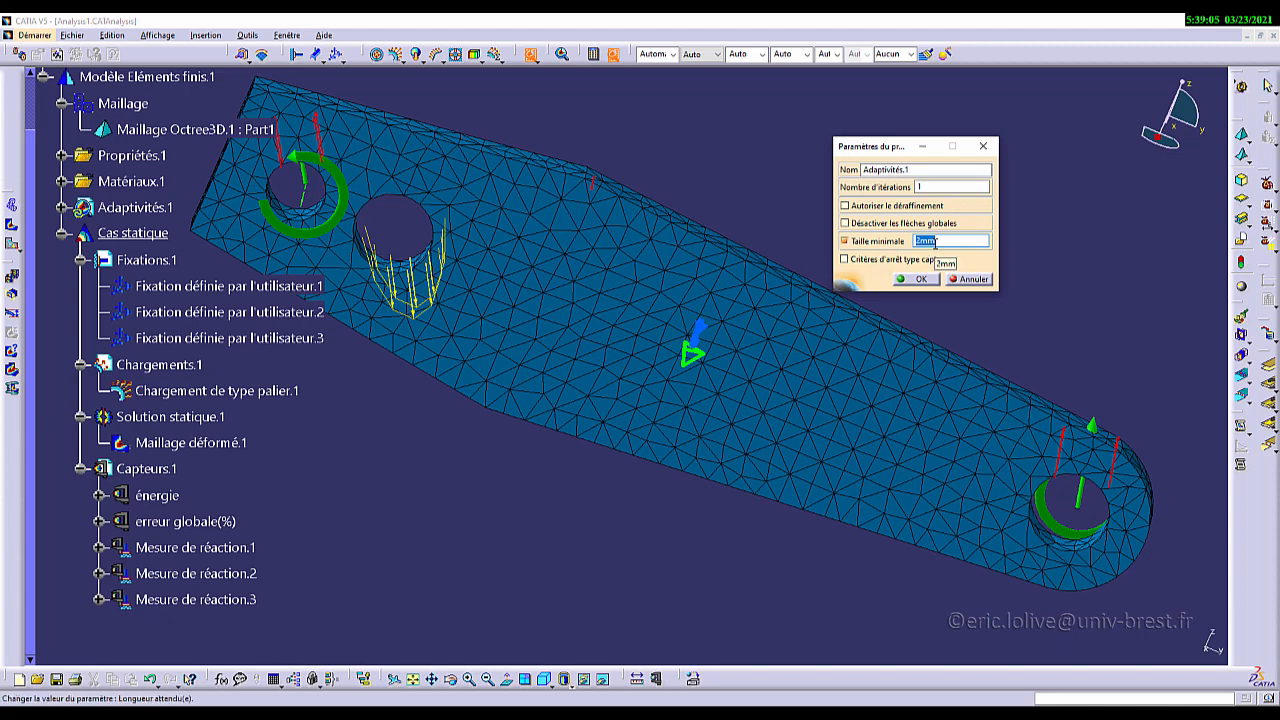
{"action": "key", "text": "BackSpace"}
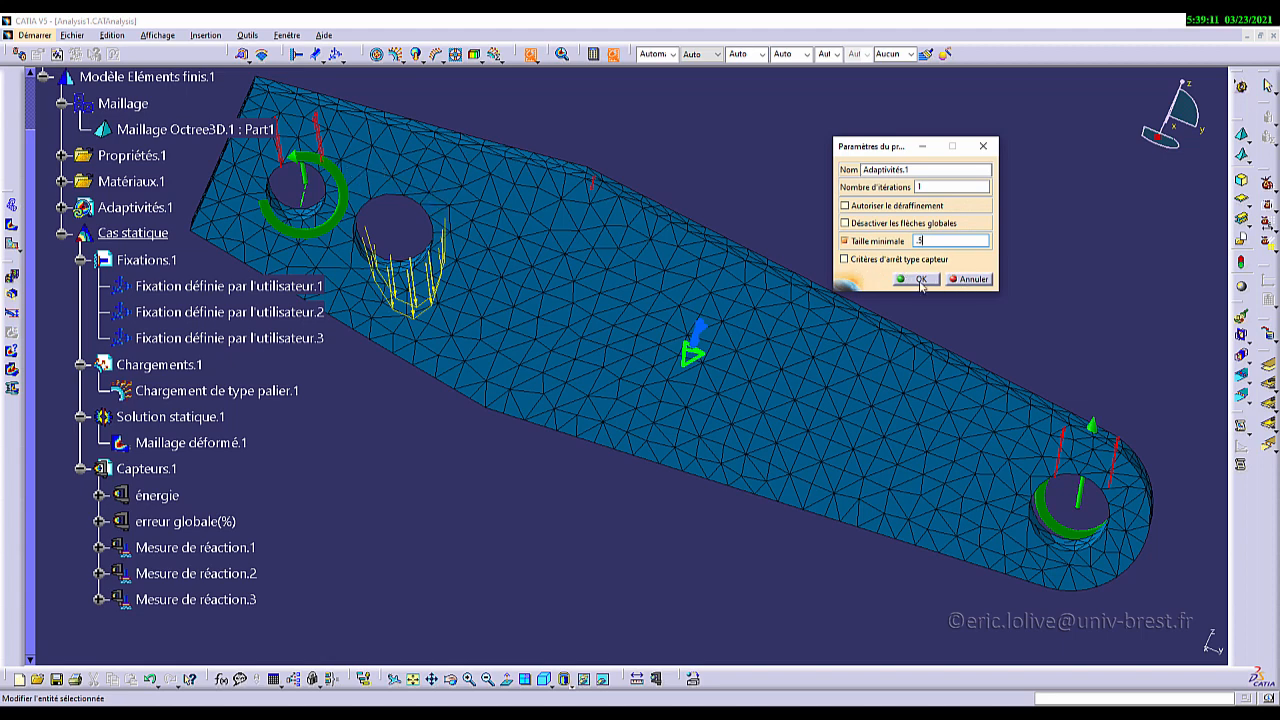
{"action": "left_click", "coordinate": [919, 279]}
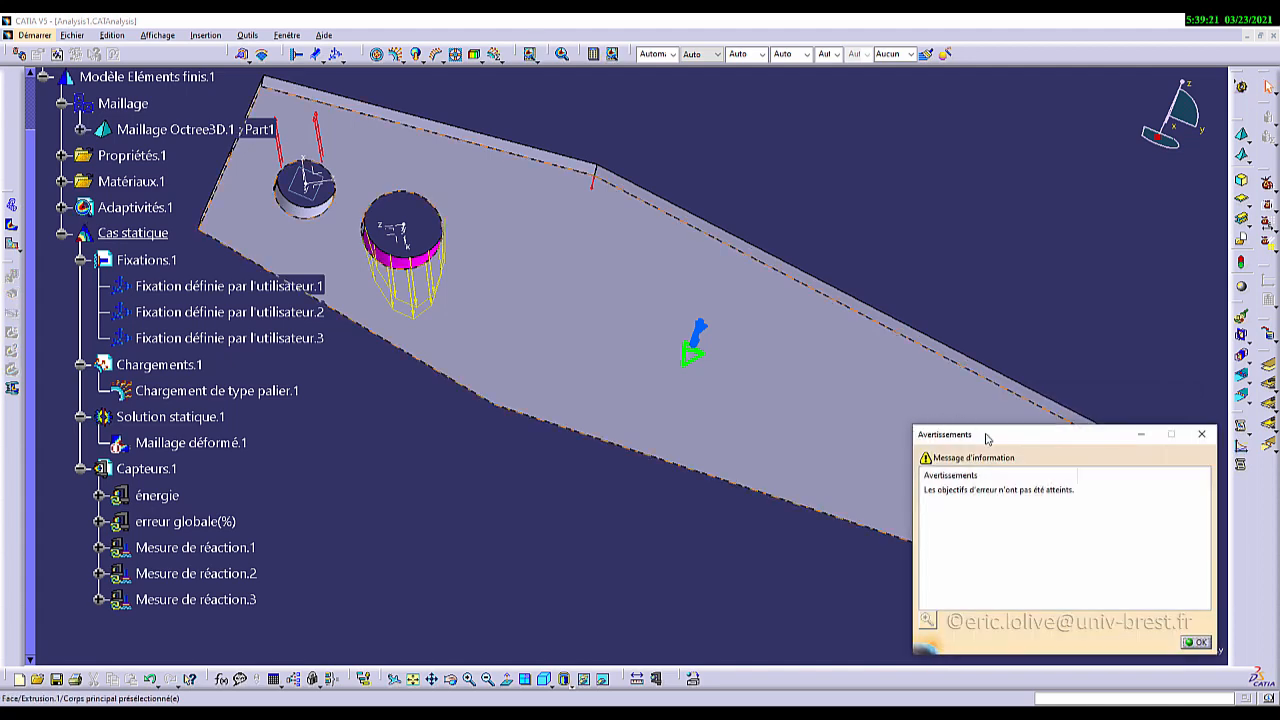
{"action": "left_click_drag", "start_coordinate": [990, 436], "coordinate": [906, 130]}
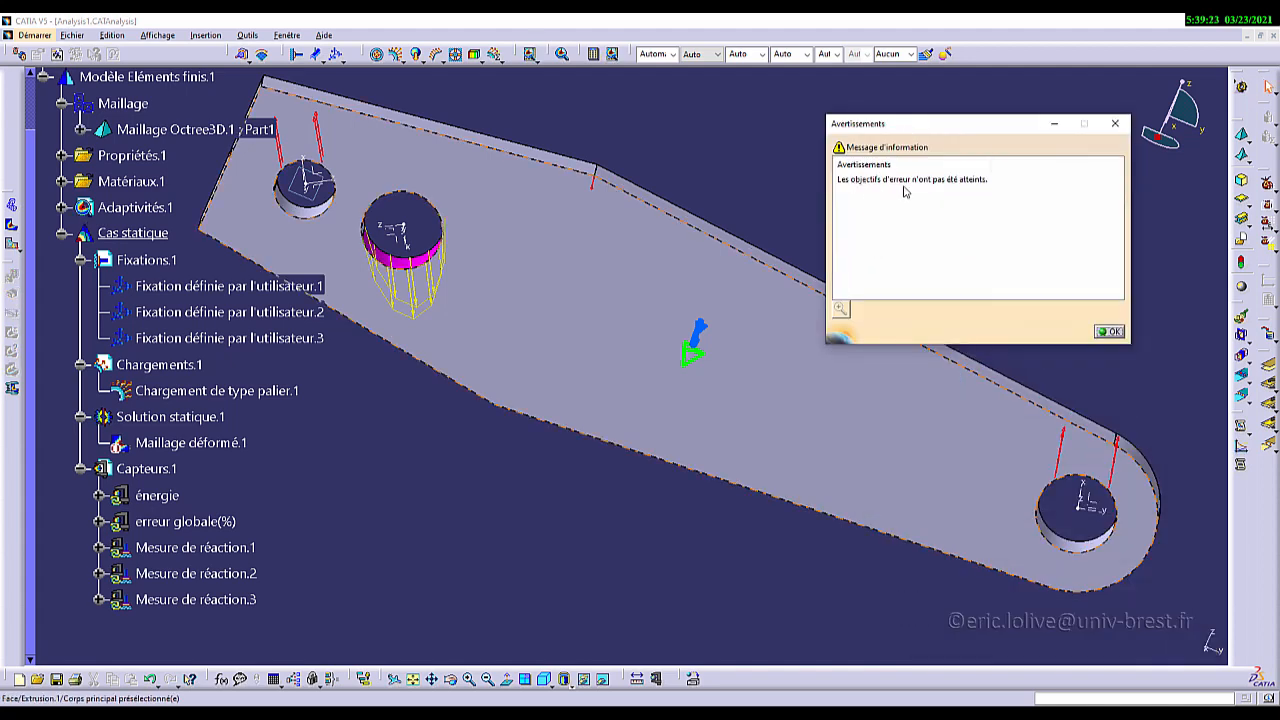
{"action": "left_click", "coordinate": [1111, 332]}
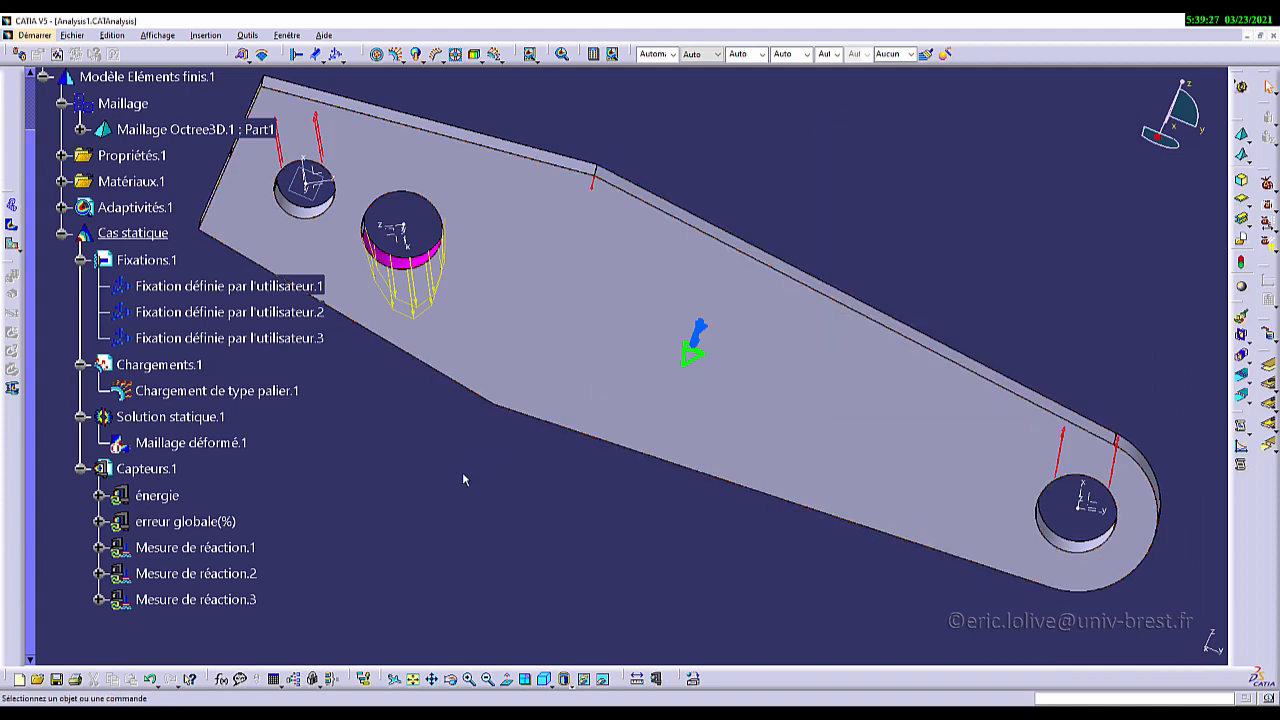
Step: Check the current error of Adaptivité globale.1 against its target error and validate the specification
{"action": "middle_click_drag", "start_coordinate": [586, 346], "coordinate": [730, 369]}
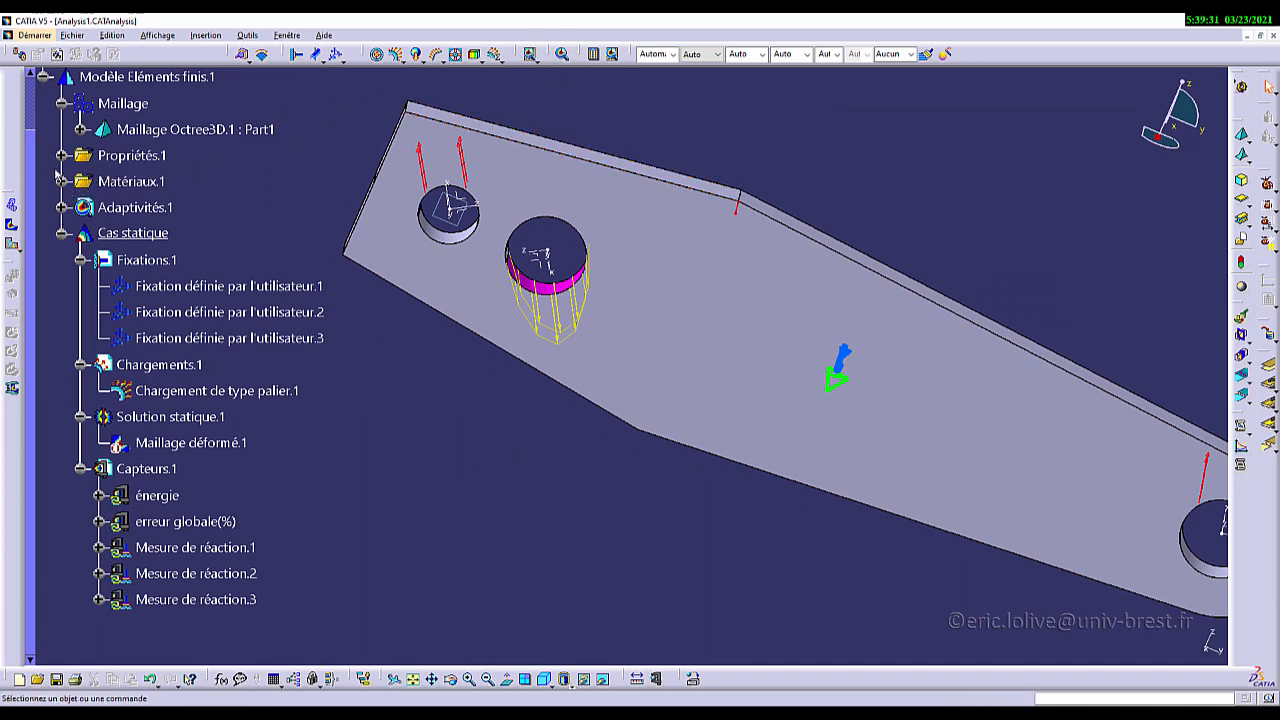
{"action": "left_click", "coordinate": [62, 208]}
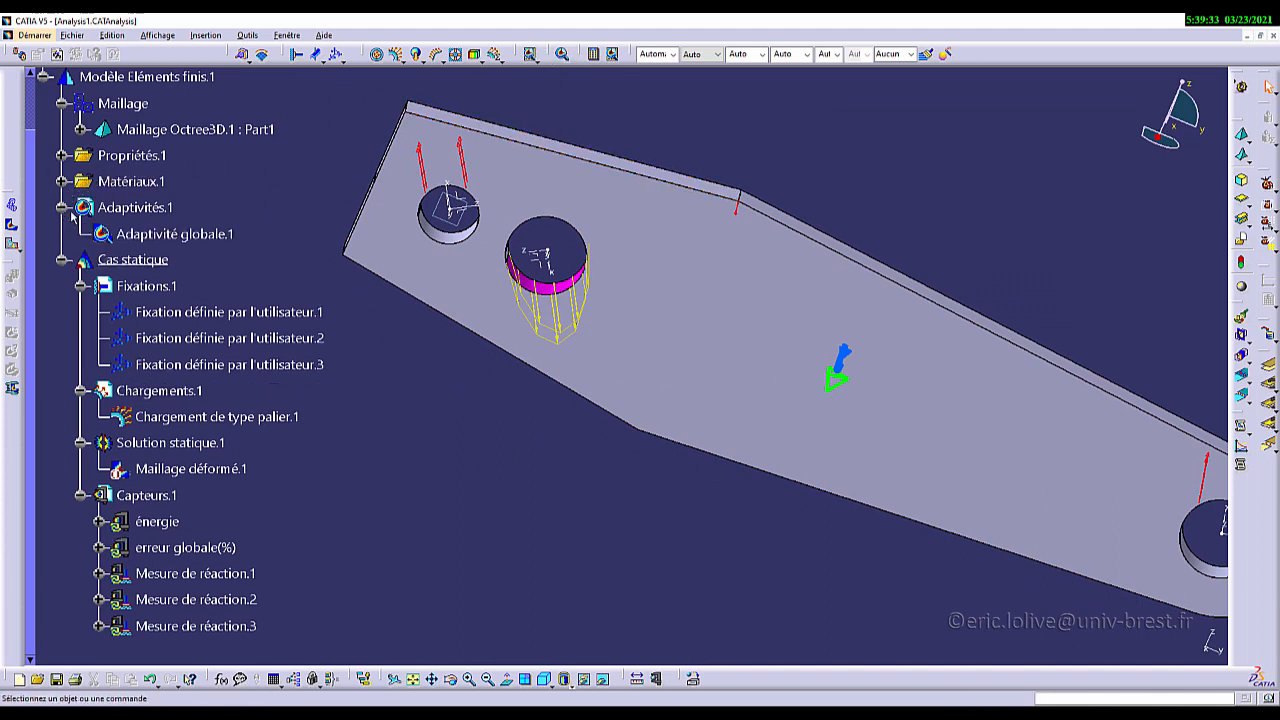
{"action": "double_click", "coordinate": [175, 235]}
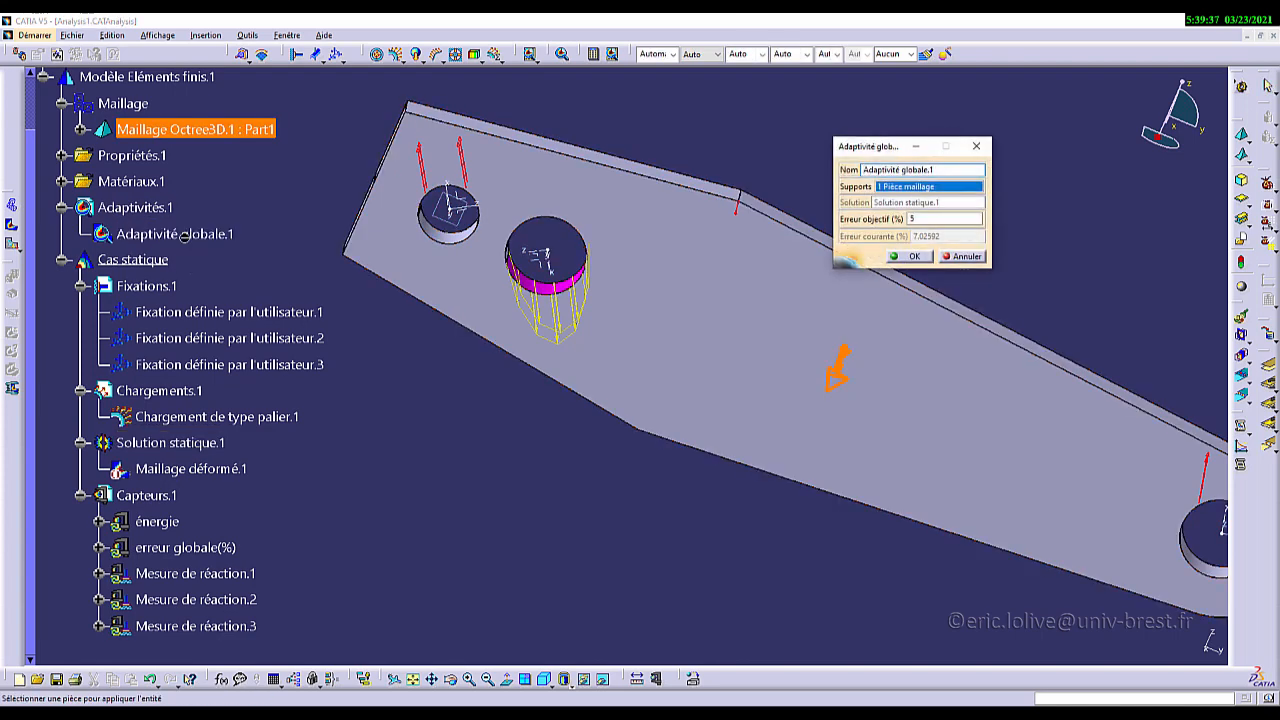
{"action": "left_click_drag", "start_coordinate": [890, 155], "coordinate": [922, 128]}
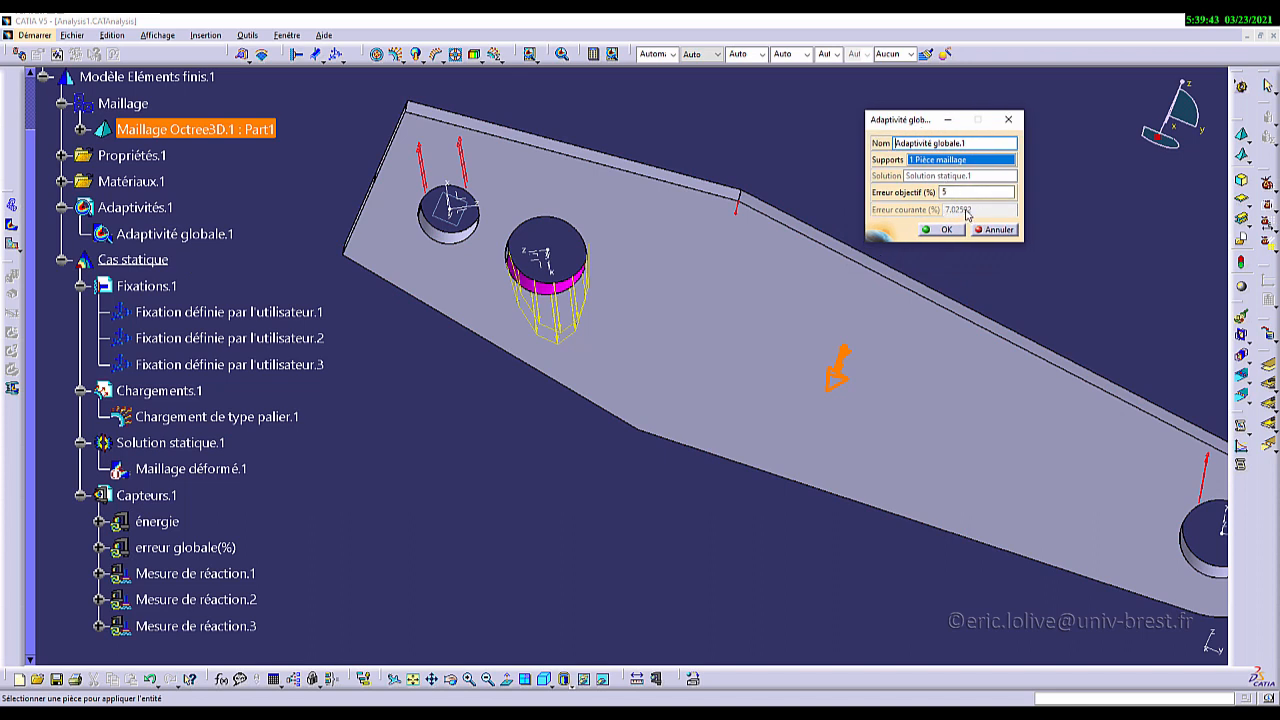
{"action": "left_click", "coordinate": [940, 232]}
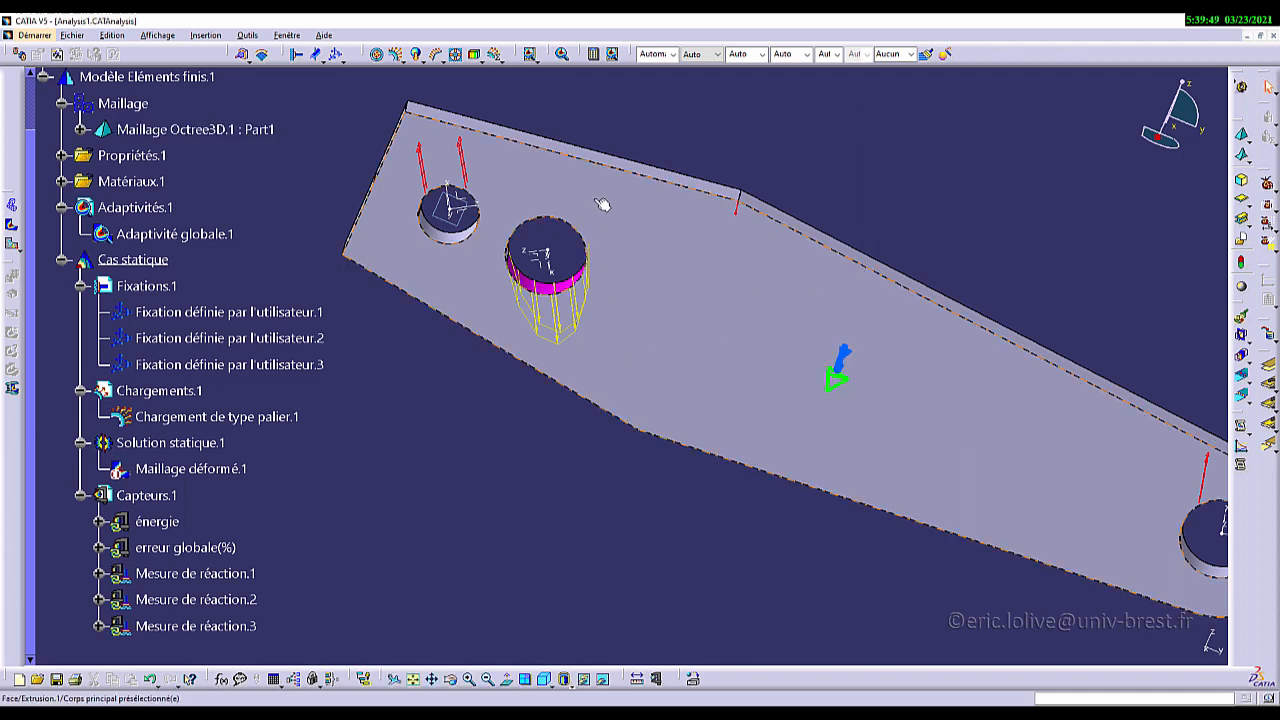
Step: Run the adaptive computation again with the same parameters and recheck the current error of Adaptivité globale.1
{"action": "left_click", "coordinate": [615, 54]}
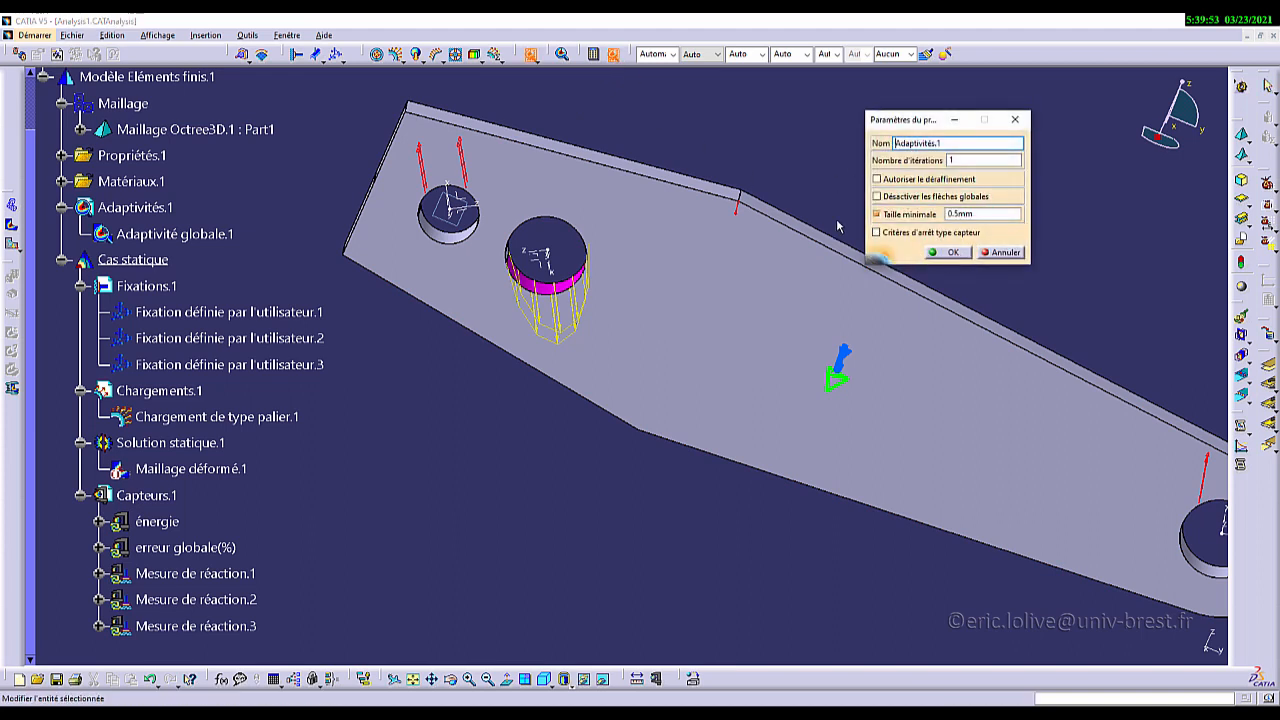
{"action": "left_click", "coordinate": [940, 251]}
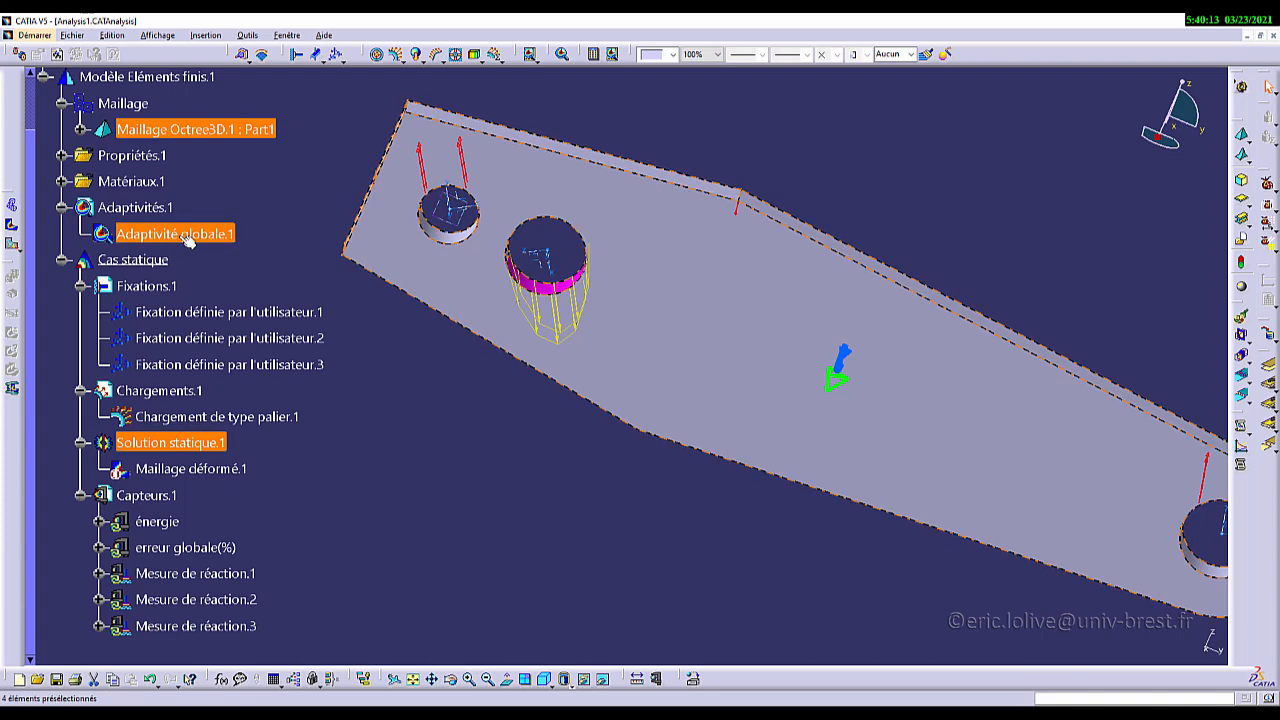
{"action": "double_click", "coordinate": [172, 236]}
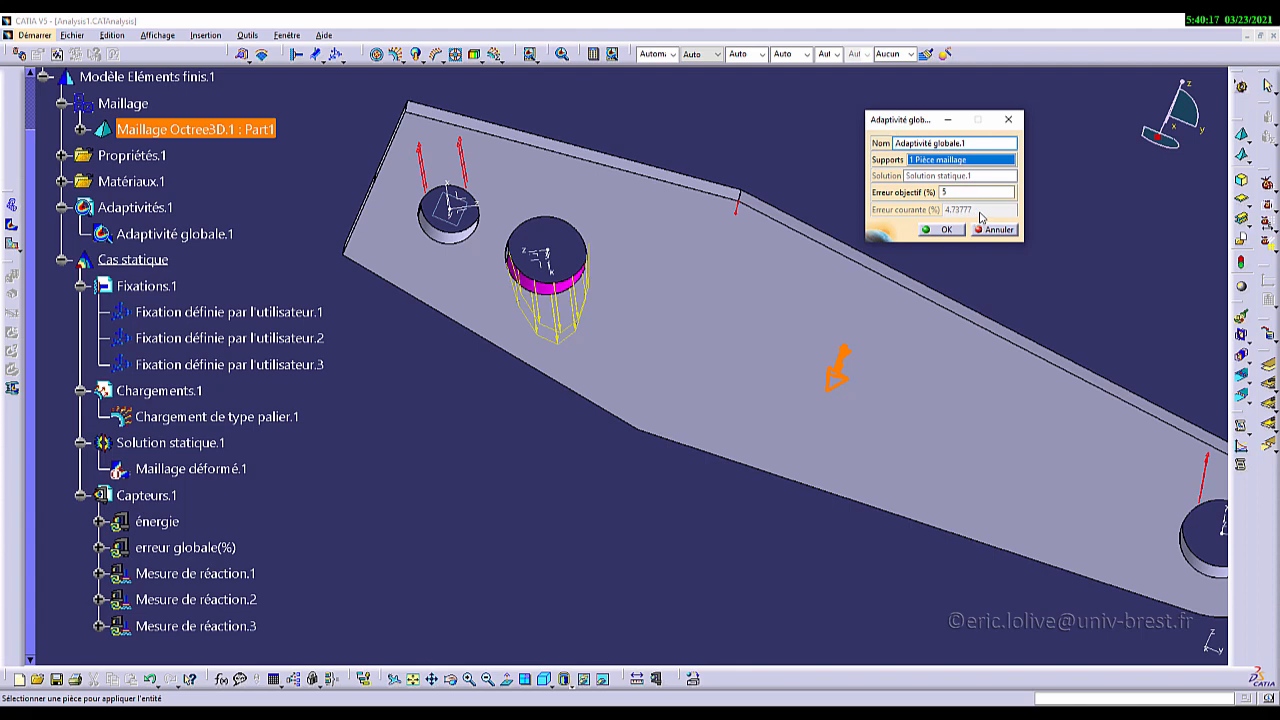
{"action": "left_click", "coordinate": [946, 231]}
Step: Display the deformed mesh of the connecting rod, watch its deformation animation and close the animation
{"action": "middle_click_drag", "start_coordinate": [742, 445], "coordinate": [690, 440]}
{"action": "middle_click_drag", "start_coordinate": [590, 433], "coordinate": [640, 405]}
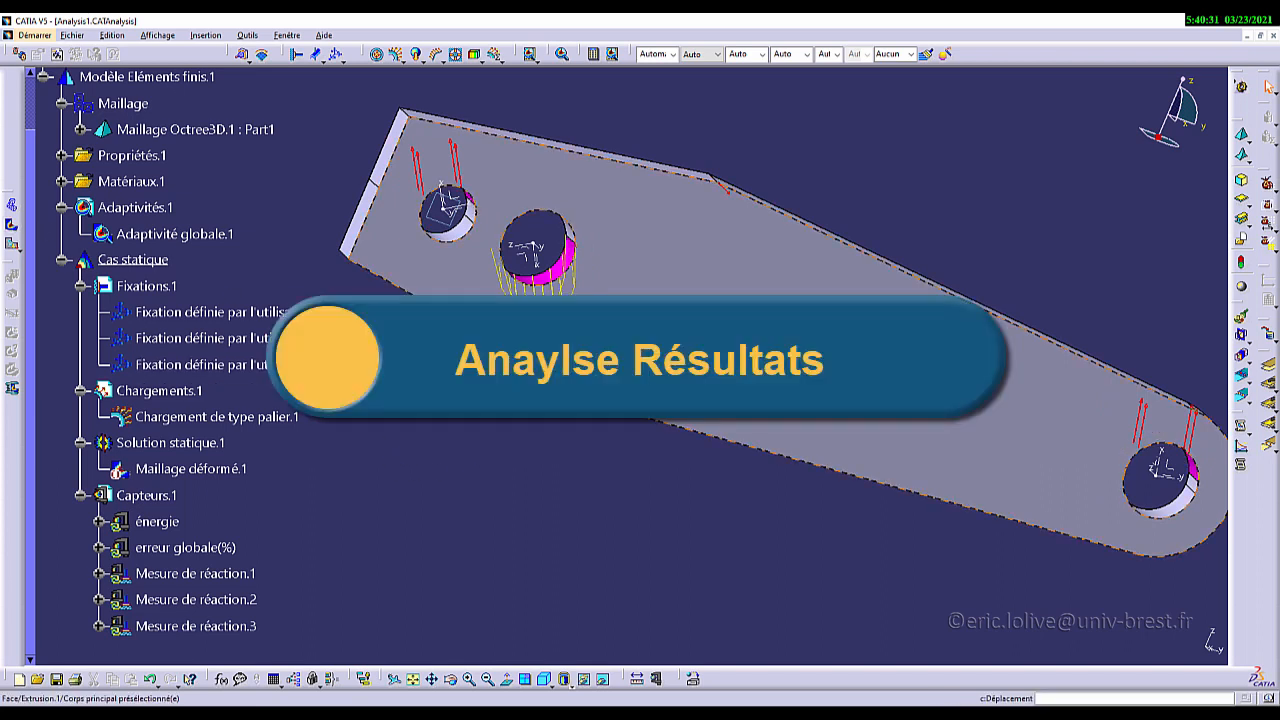
{"action": "left_click", "coordinate": [13, 207]}
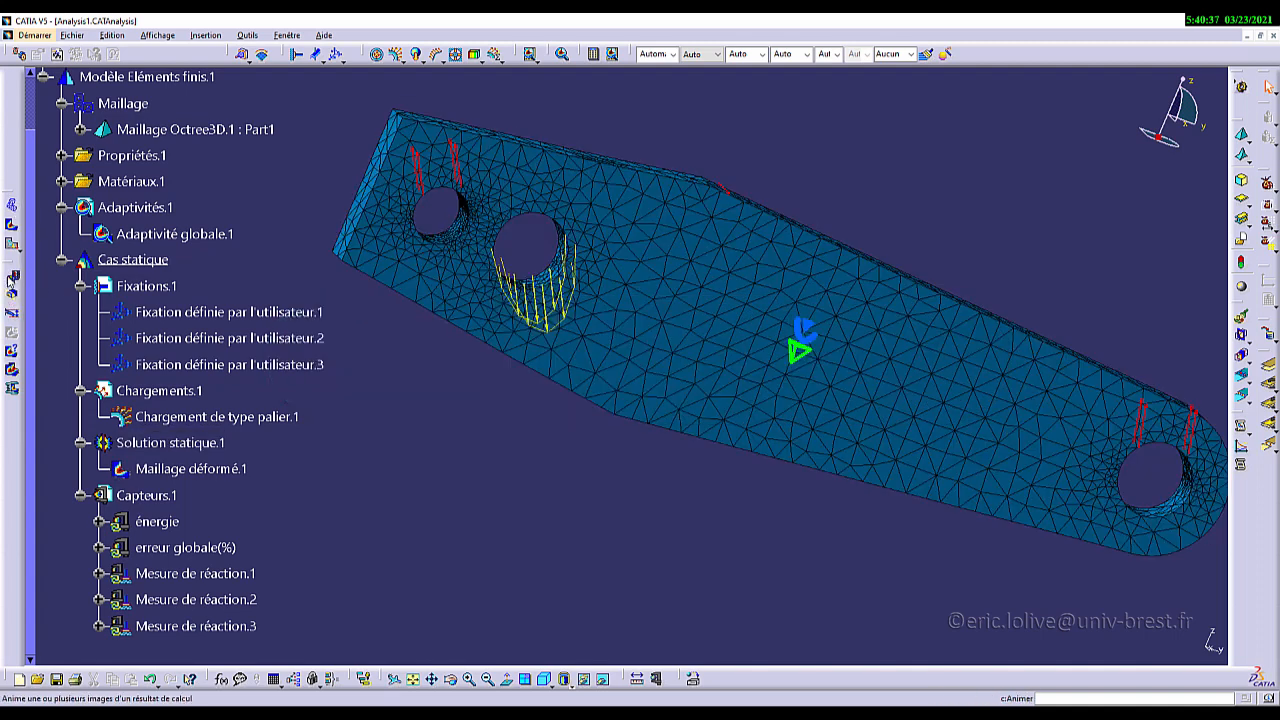
{"action": "left_click", "coordinate": [13, 279]}
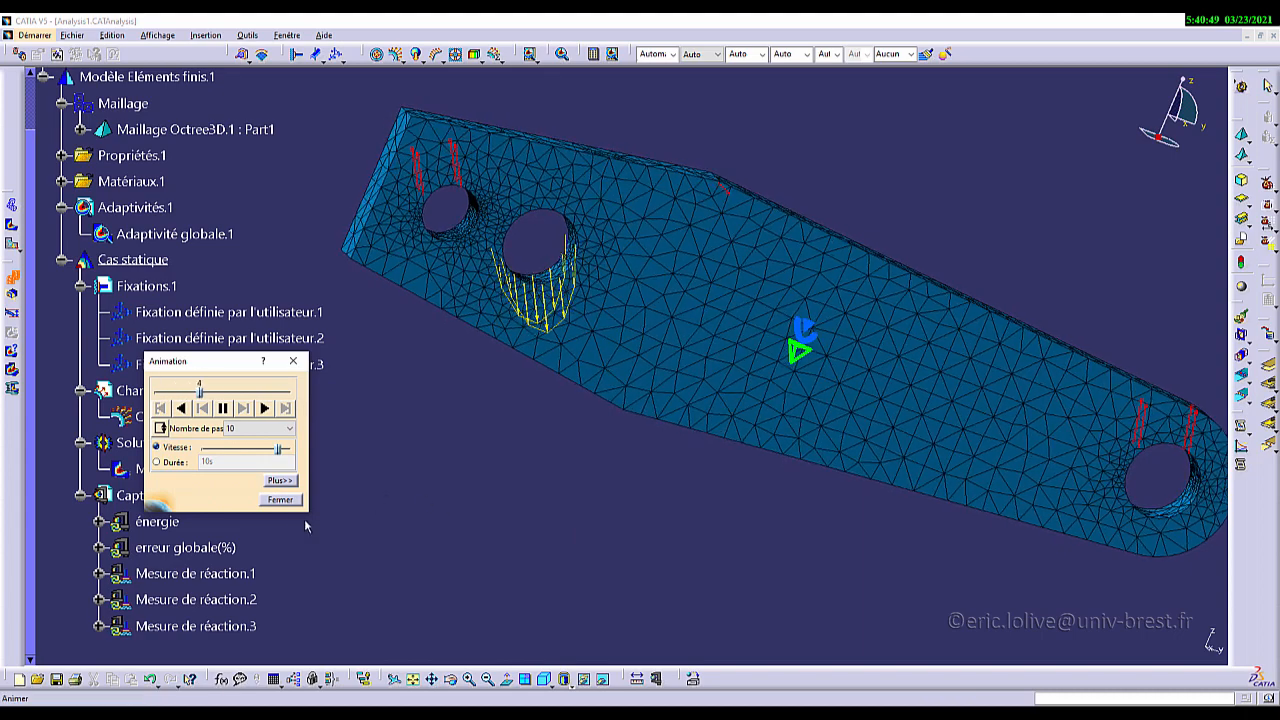
{"action": "left_click", "coordinate": [281, 500]}
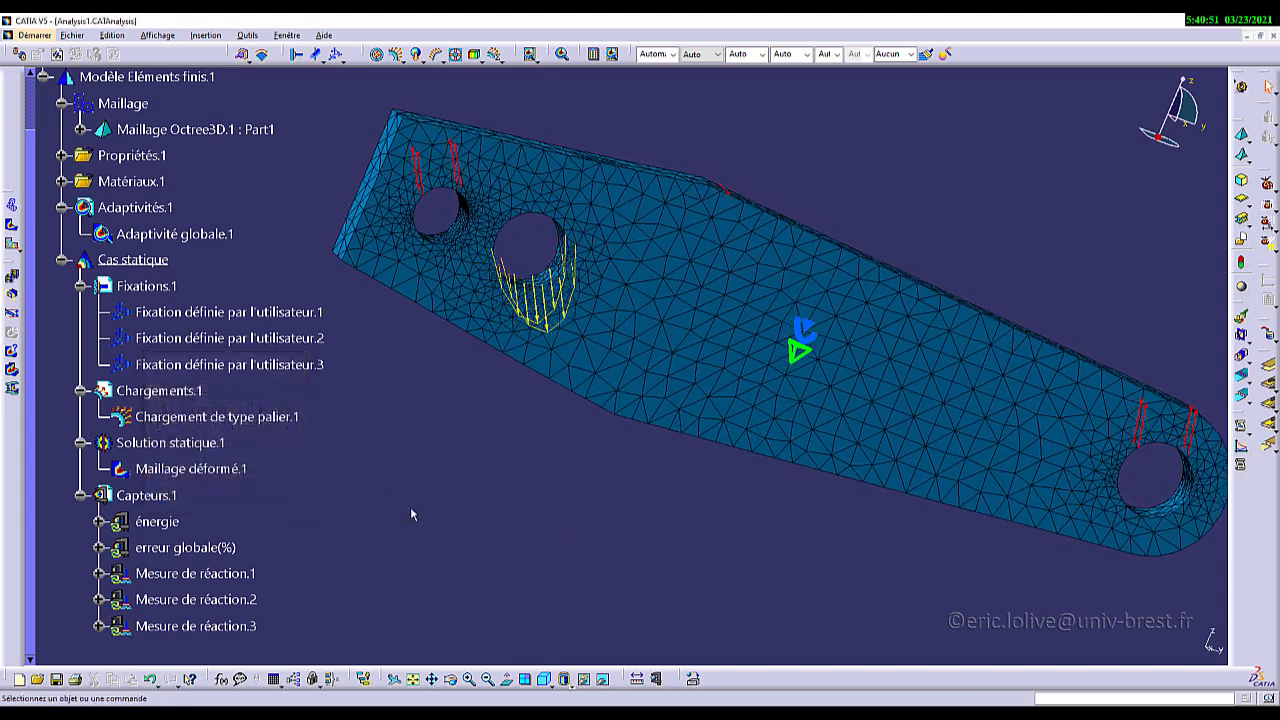
Step: Display the nodal displacements of the connecting rod as a symbol image and examine their distribution
{"action": "left_click", "coordinate": [14, 246]}
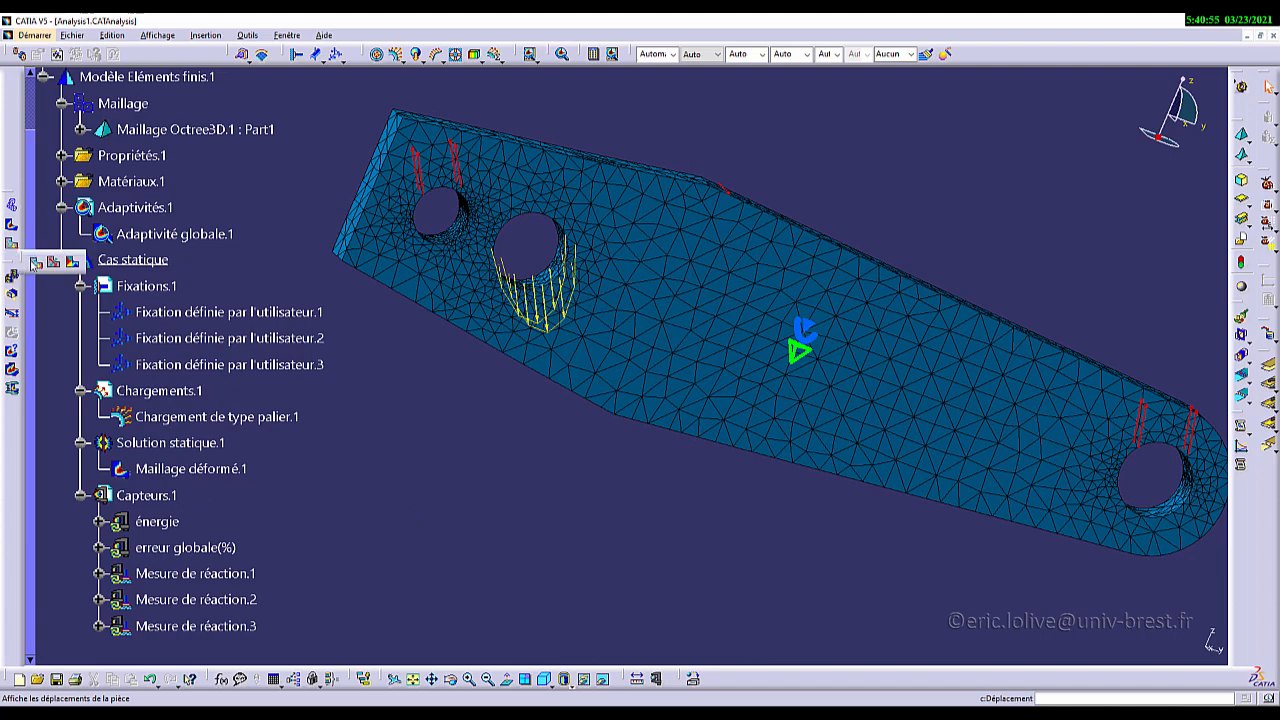
{"action": "left_click", "coordinate": [36, 264]}
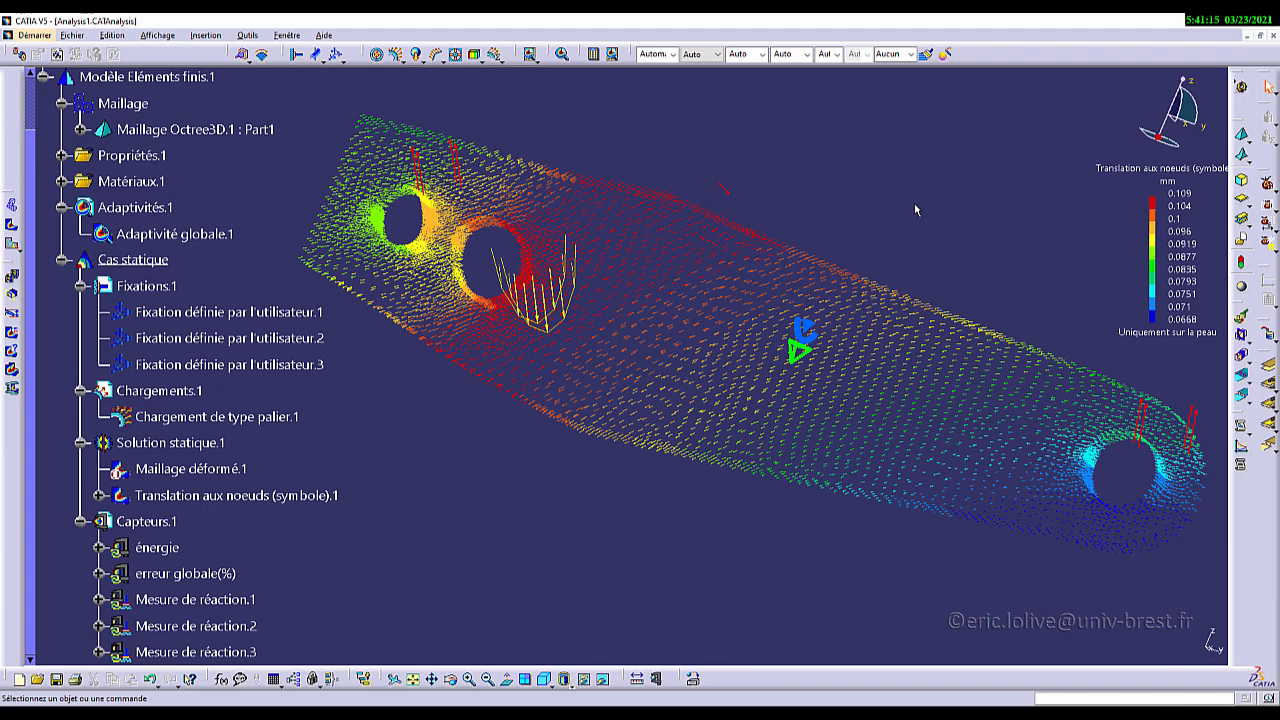
{"action": "middle_click_drag", "start_coordinate": [545, 294], "coordinate": [505, 268]}
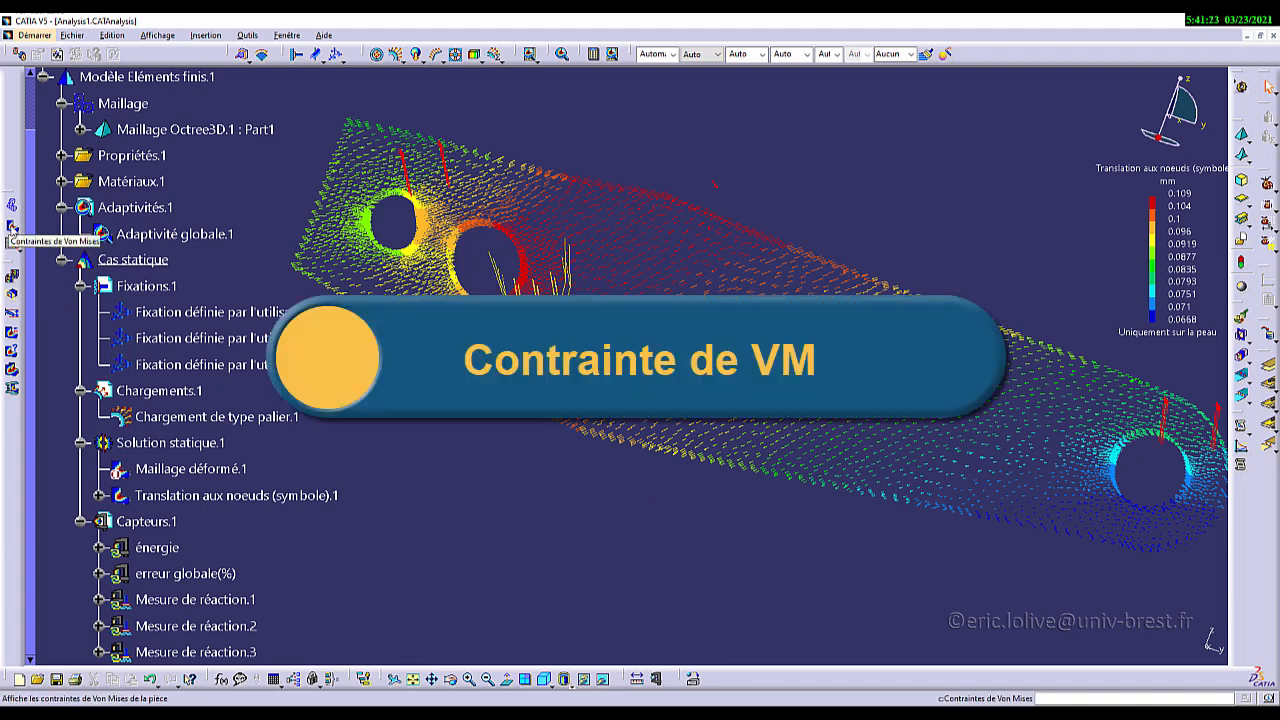
Step: Display the Von Mises stress image of the connecting rod and inspect it on the refined mesh
{"action": "left_click", "coordinate": [12, 227]}
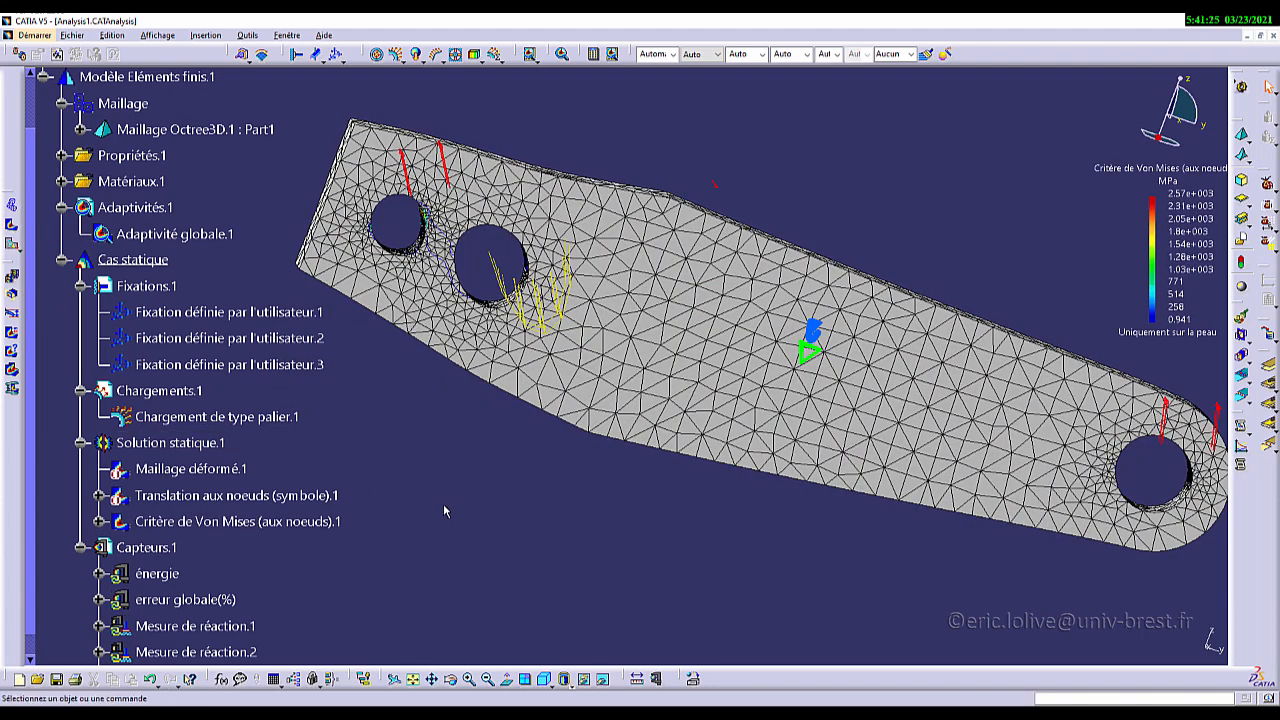
{"action": "mouse_move", "coordinate": [612, 512]}
{"action": "middle_mouse_down"}
{"action": "mouse_move", "coordinate": [566, 471]}
{"action": "mouse_move", "coordinate": [603, 505]}
{"action": "mouse_move", "coordinate": [618, 494]}
{"action": "middle_mouse_up"}
{"action": "middle_click_drag", "start_coordinate": [806, 460], "coordinate": [840, 444]}
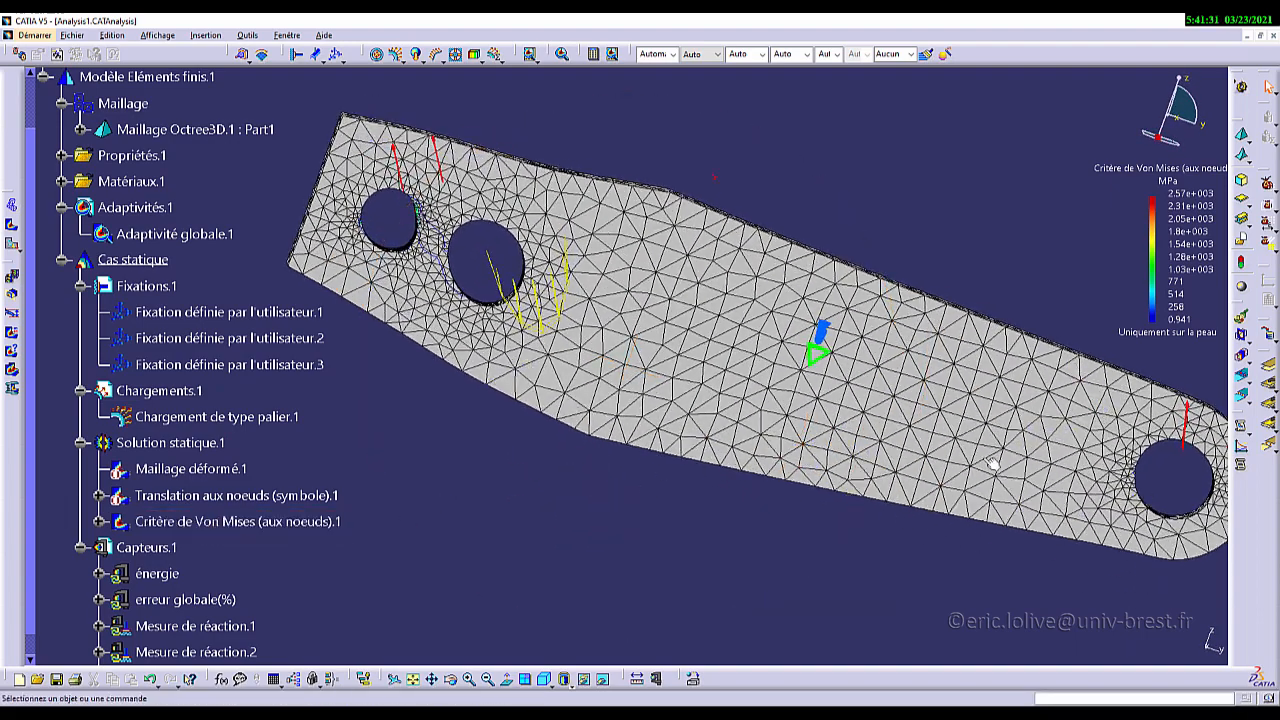
Step: Set the deformation scale factor of the Von Mises image to 1 and inspect the area around the loaded hole
{"action": "left_click", "coordinate": [11, 314]}
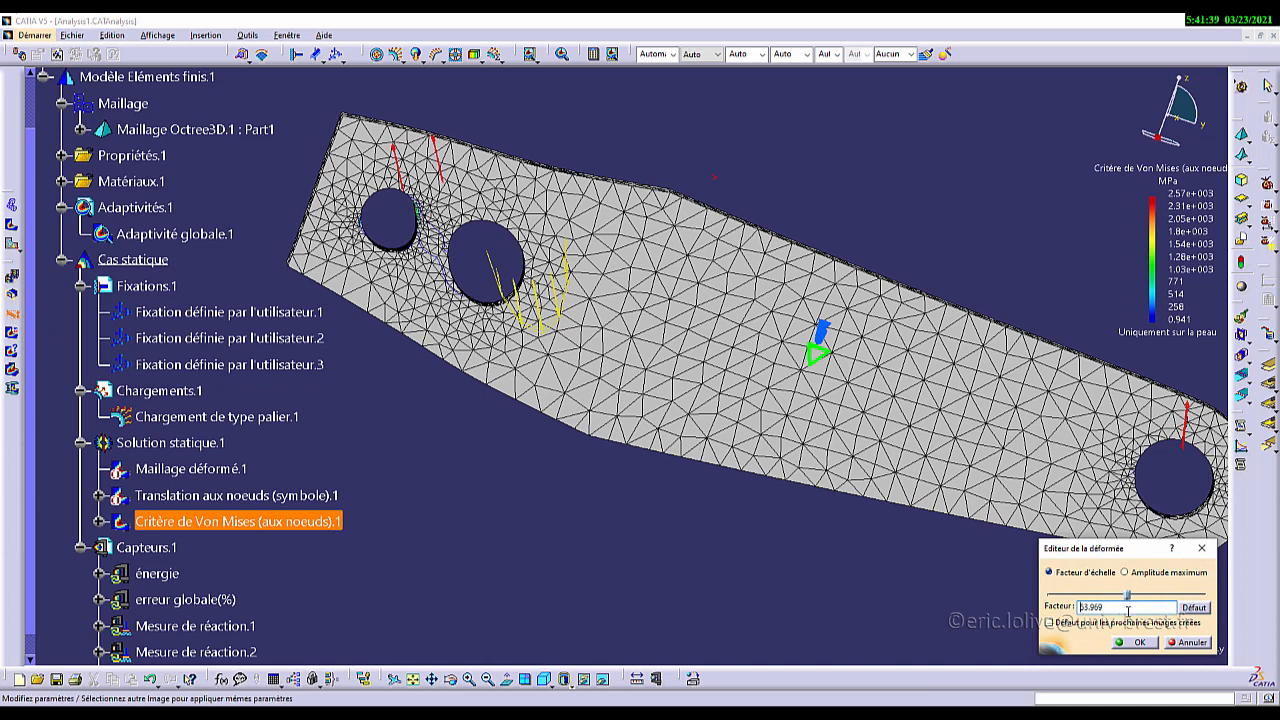
{"action": "left_click_drag", "start_coordinate": [1118, 608], "coordinate": [1063, 607]}
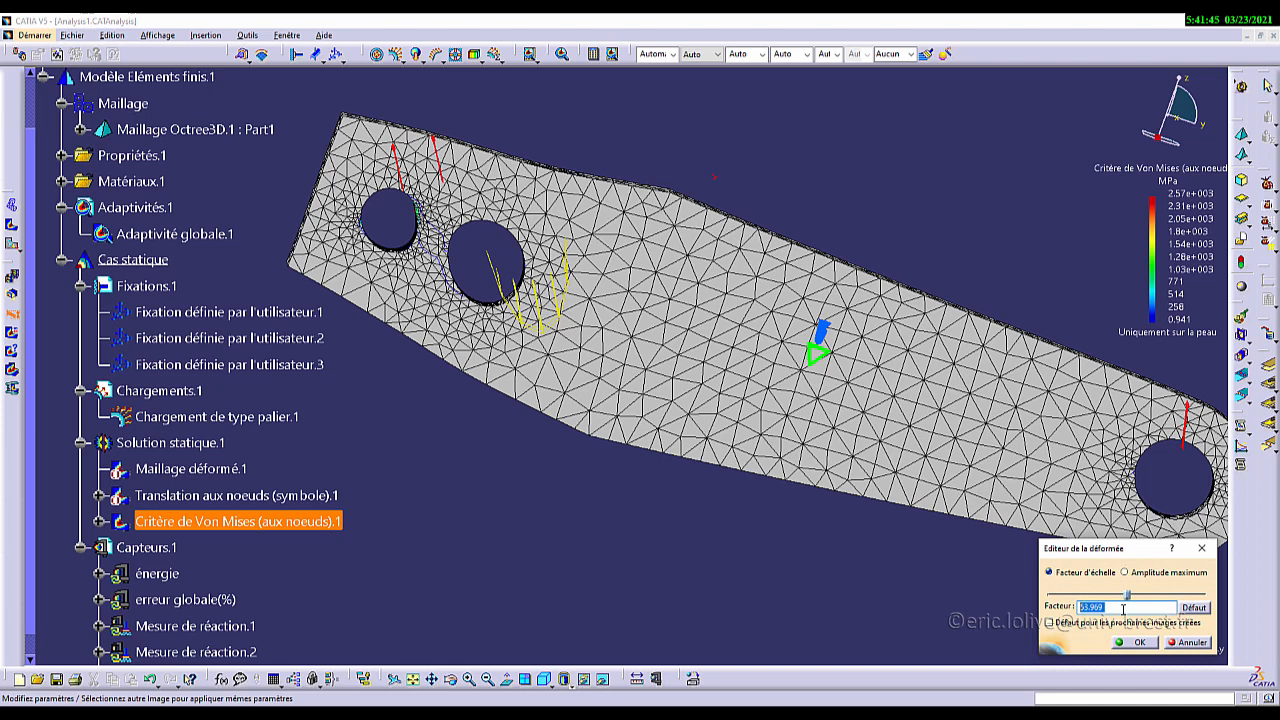
{"action": "type", "text": "1"}
{"action": "left_click", "coordinate": [1133, 646]}
{"action": "middle_click_drag", "start_coordinate": [783, 483], "coordinate": [703, 380]}
{"action": "scroll", "coordinate": [703, 380], "scroll_direction": "down", "scroll_amount": 1}
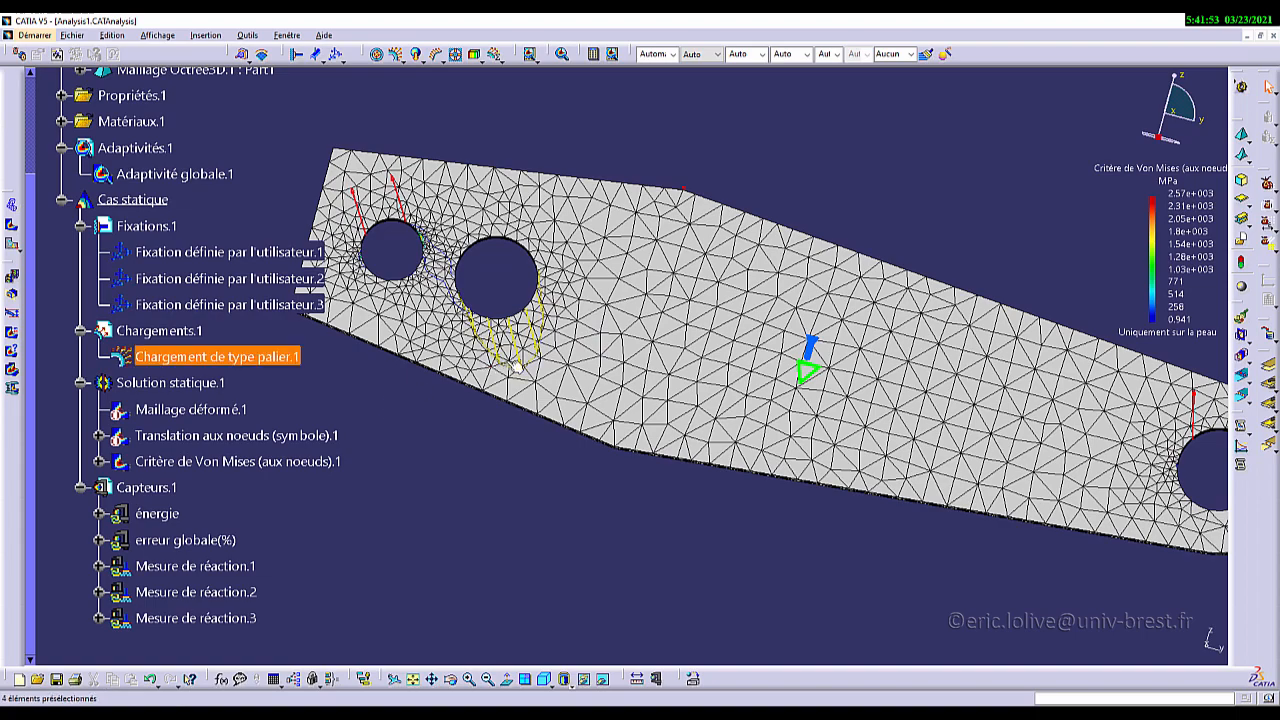
Step: Customise the view mode to realistic mesh rendering with the Texture option and view the whole connecting rod
{"action": "middle_click_drag", "start_coordinate": [600, 375], "coordinate": [656, 392]}
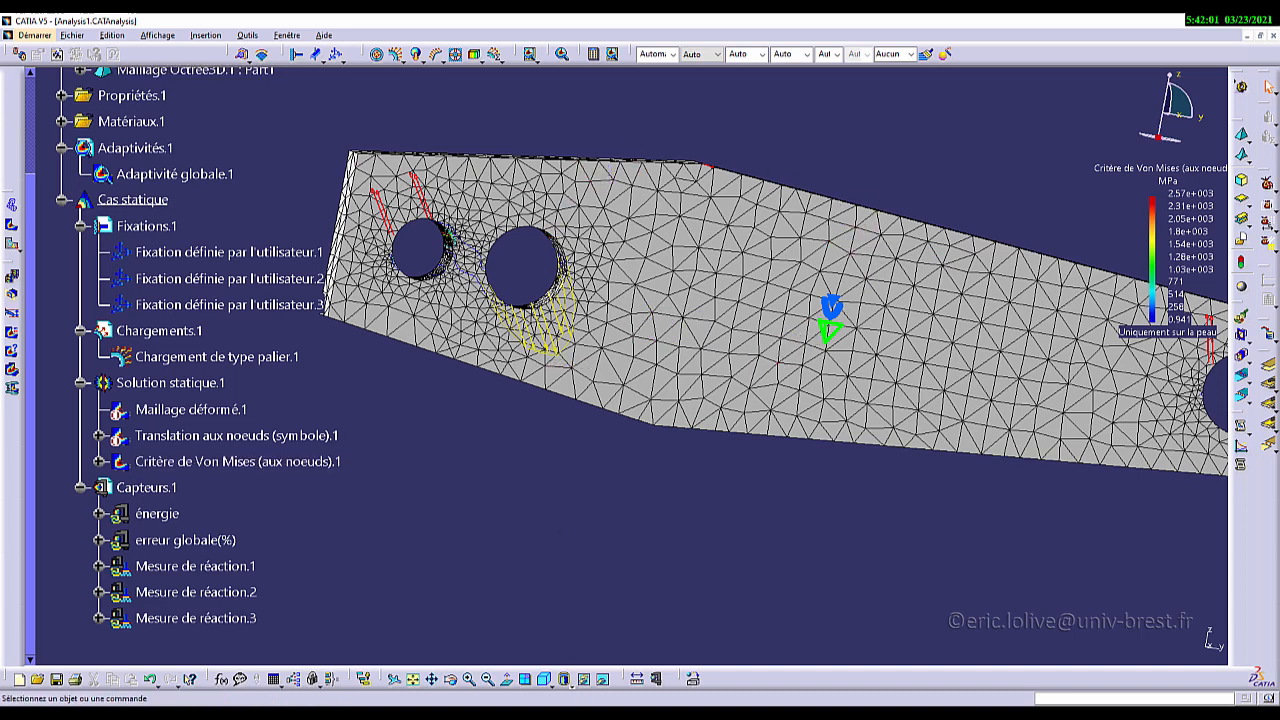
{"action": "left_click", "coordinate": [572, 686]}
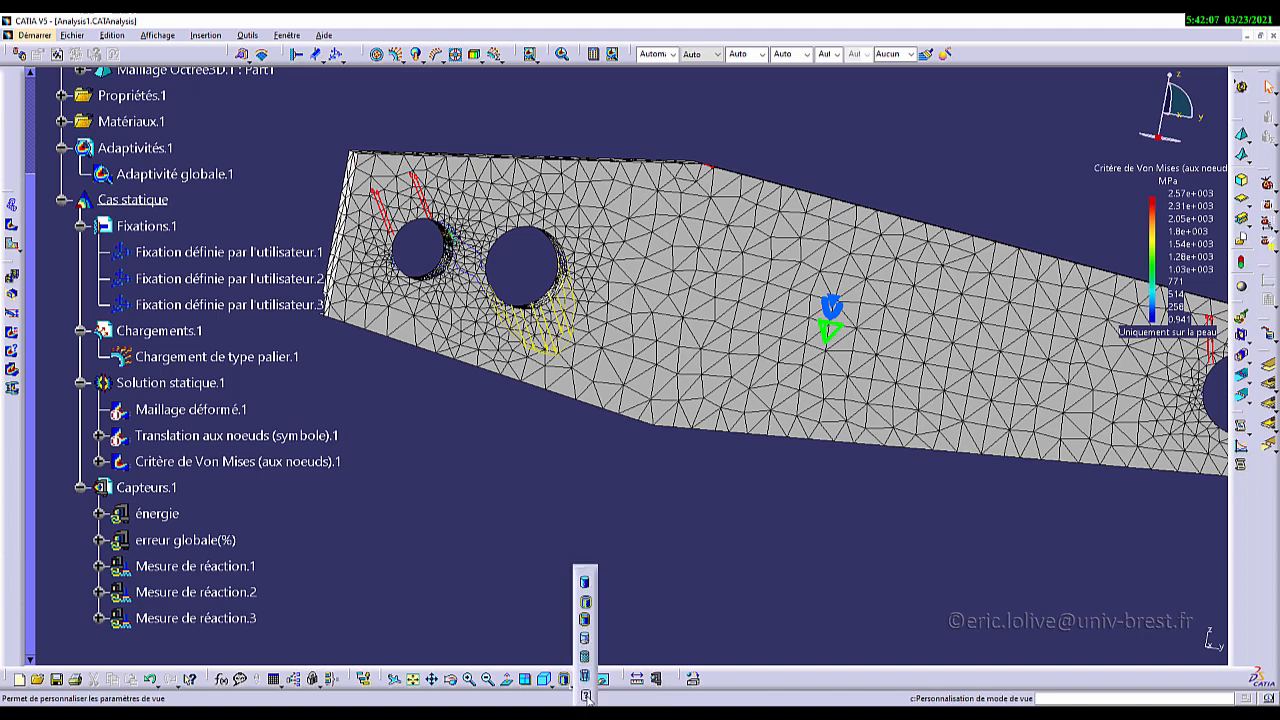
{"action": "left_click", "coordinate": [587, 696]}
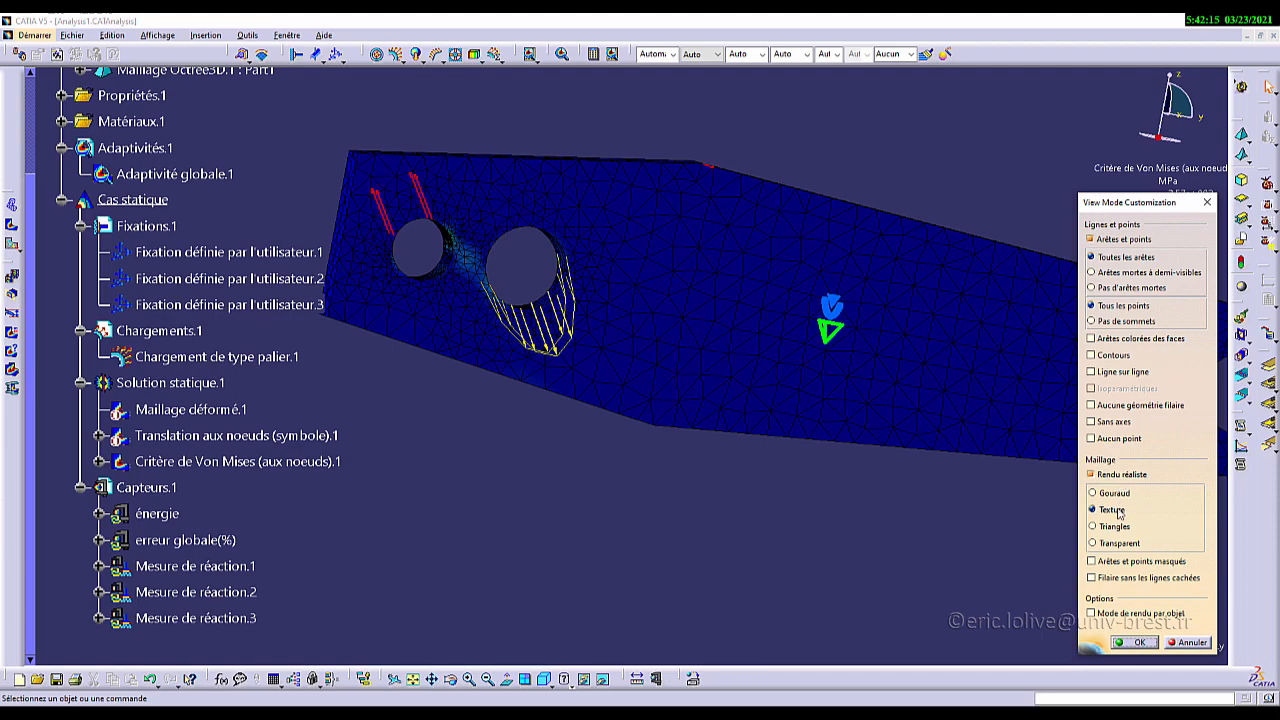
{"action": "left_click", "coordinate": [1139, 645]}
{"action": "middle_click_drag", "start_coordinate": [874, 460], "coordinate": [863, 497]}
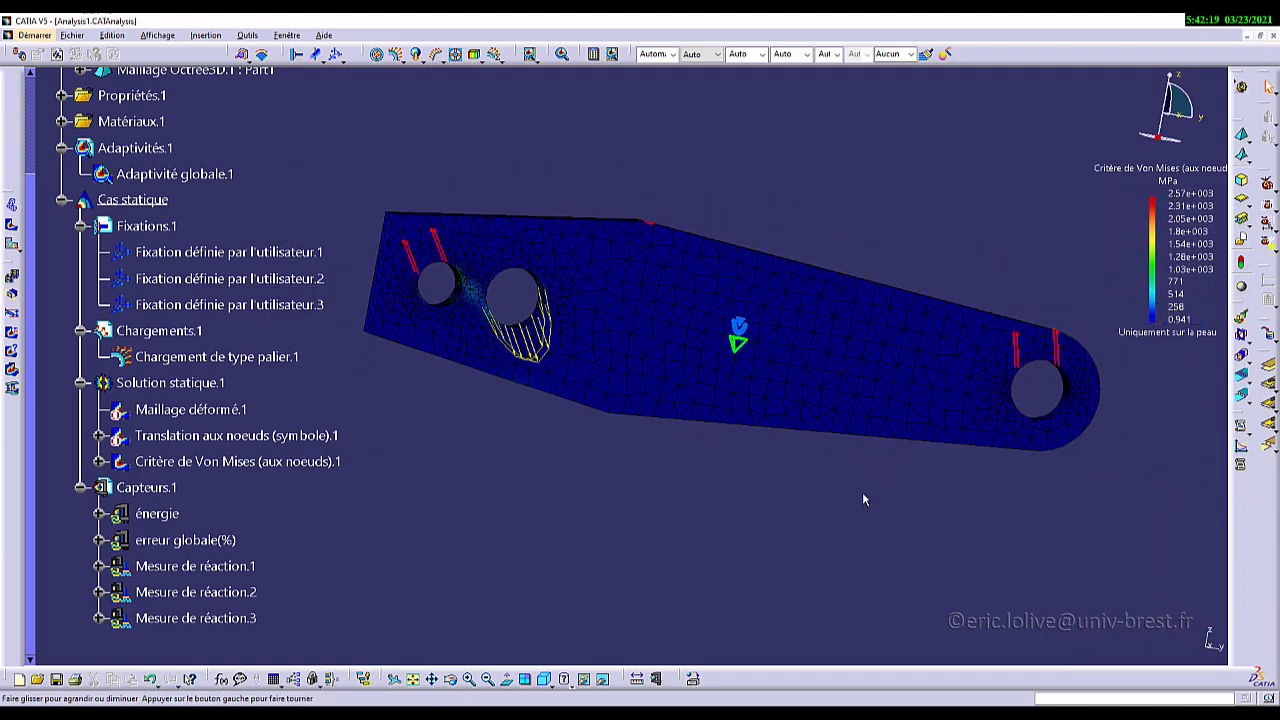
{"action": "middle_click_drag", "start_coordinate": [672, 433], "coordinate": [708, 434]}
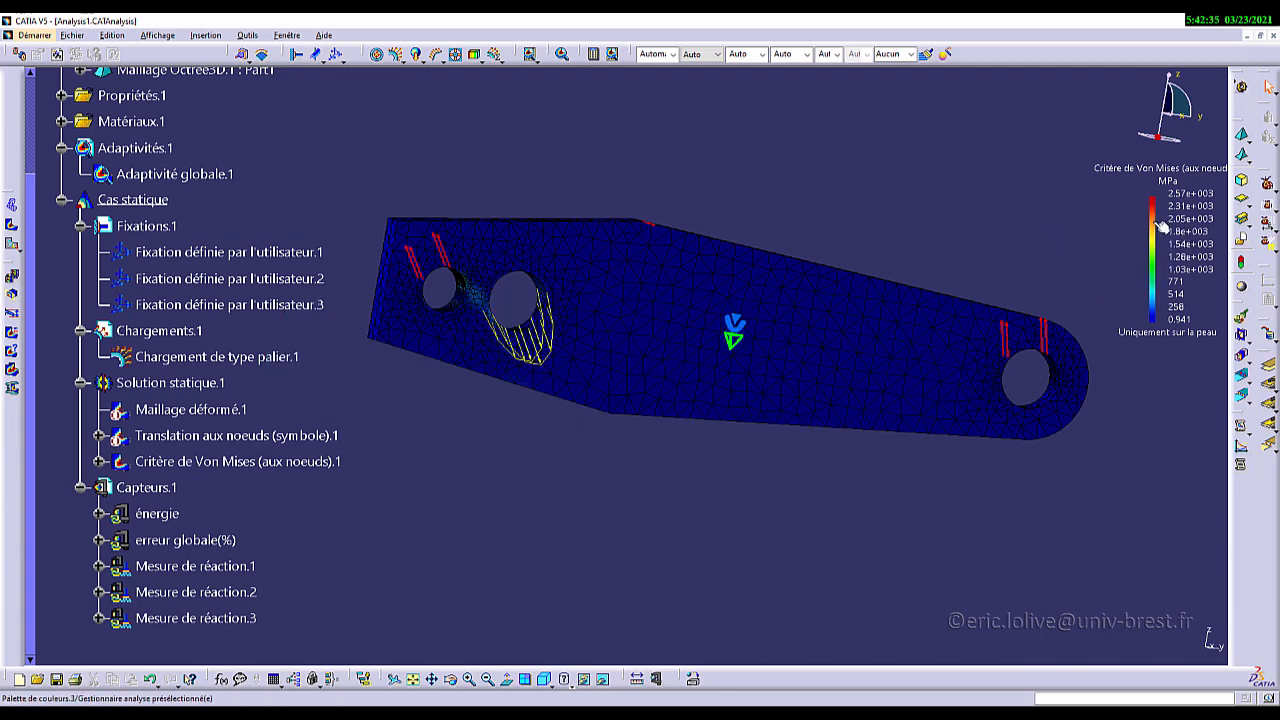
Step: Open the colour palette editor of the Von Mises image, move it clear of the part and enable an imposed maximum
{"action": "double_click", "coordinate": [1160, 226]}
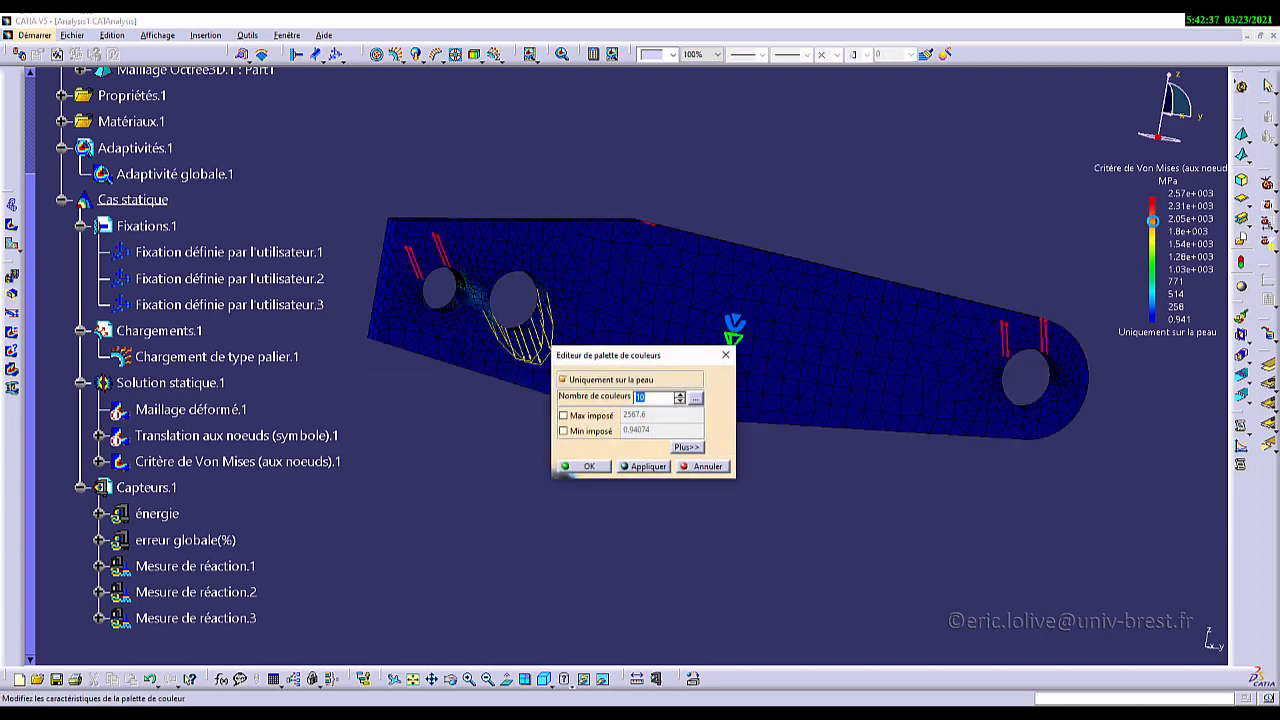
{"action": "left_click_drag", "start_coordinate": [626, 355], "coordinate": [525, 123]}
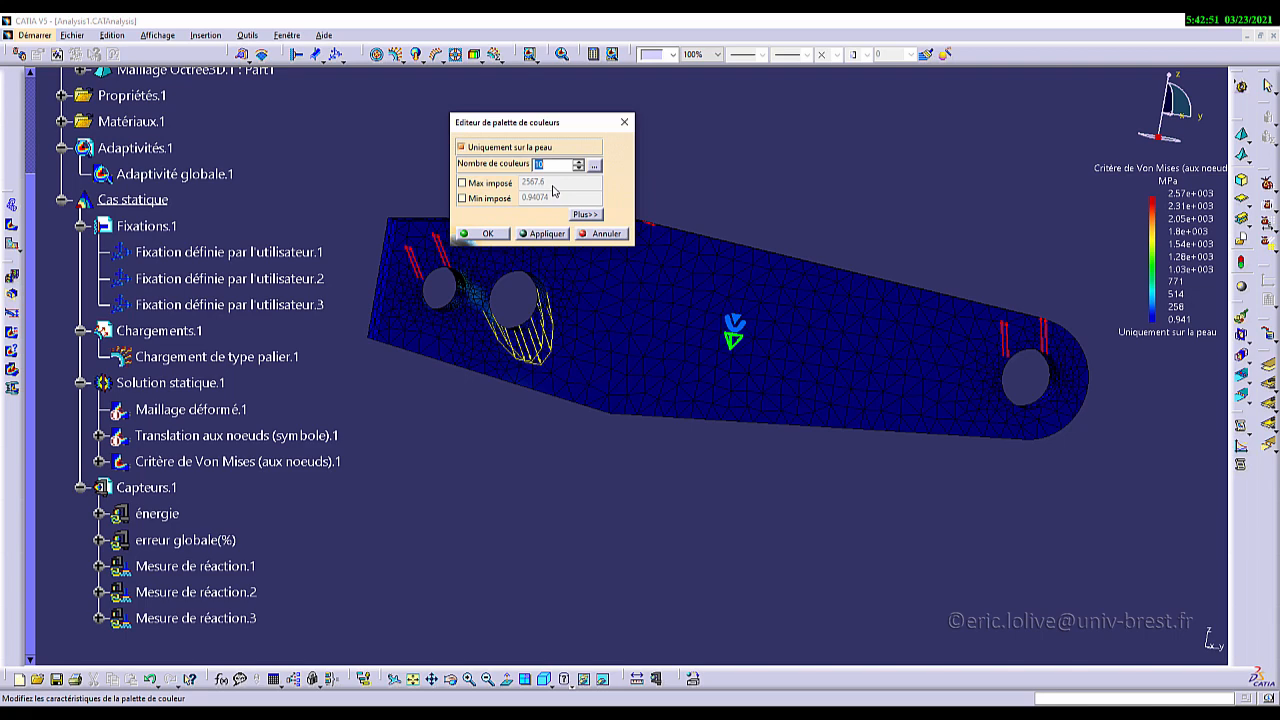
{"action": "left_click", "coordinate": [481, 183]}
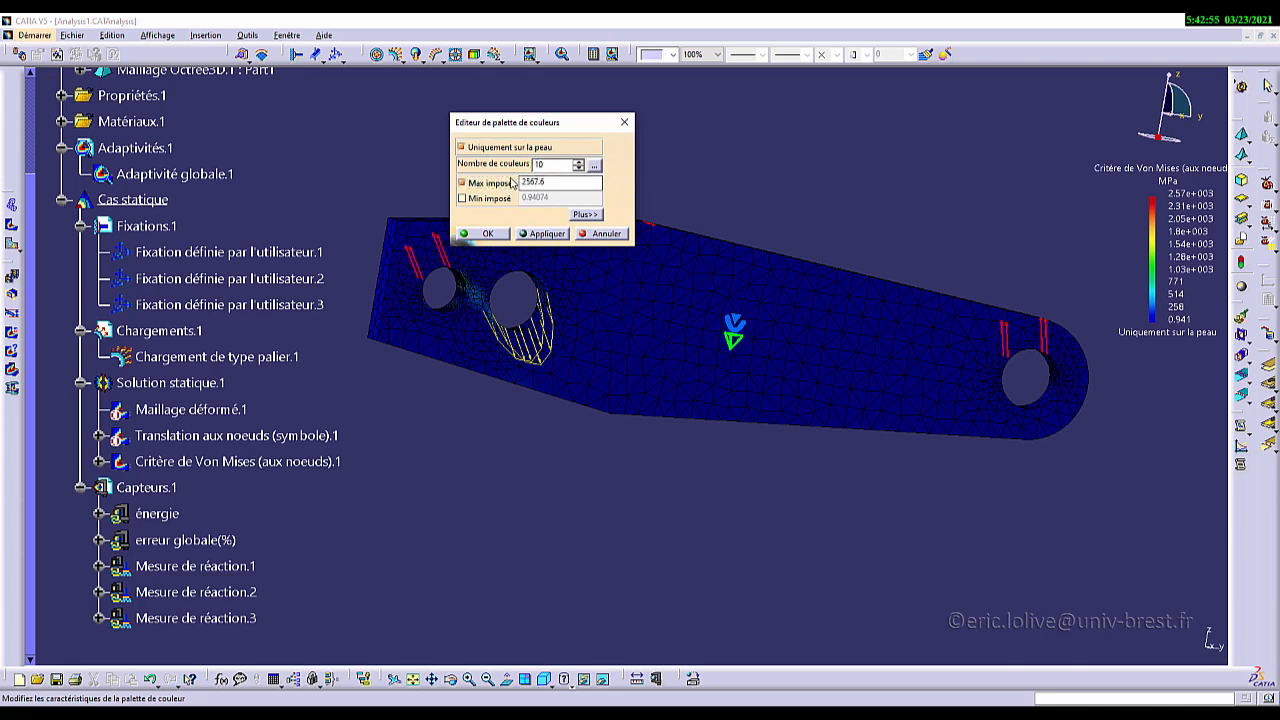
Step: Switch to the Calculator and divide 235 by 0.9 to get the stress limit
{"action": "key", "text": "alt+Tab"}
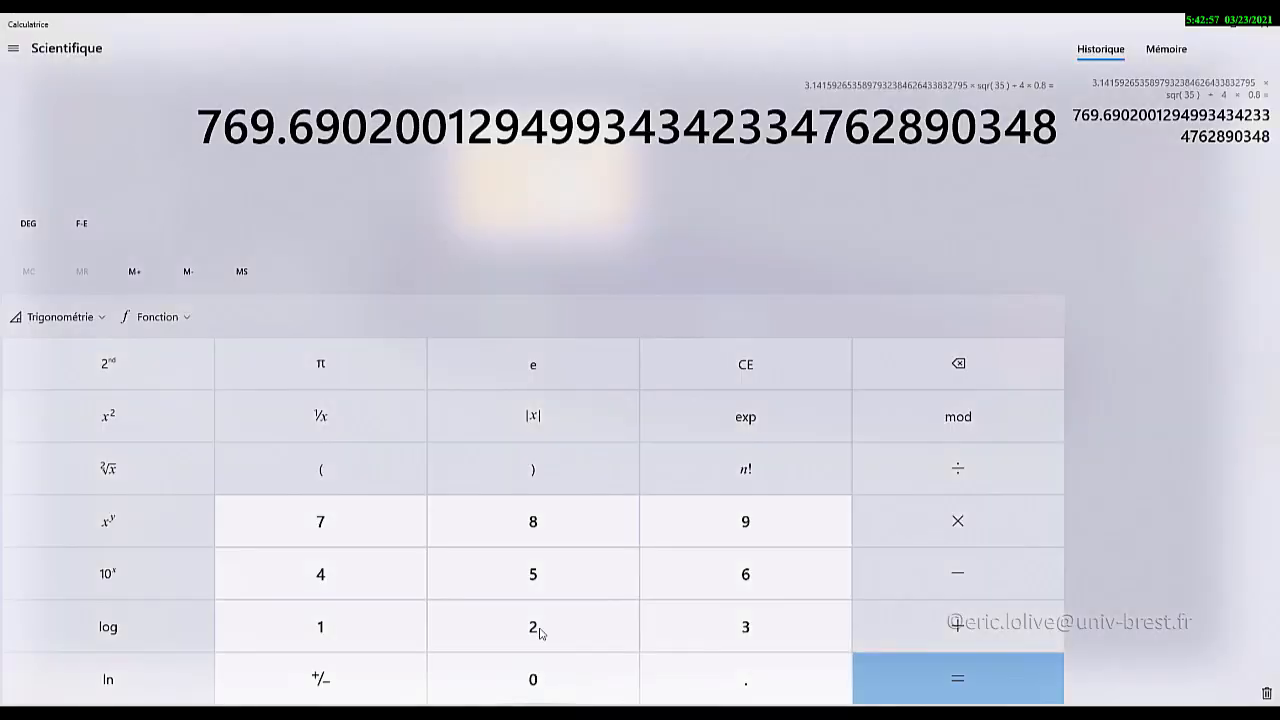
{"action": "left_click", "coordinate": [545, 624]}
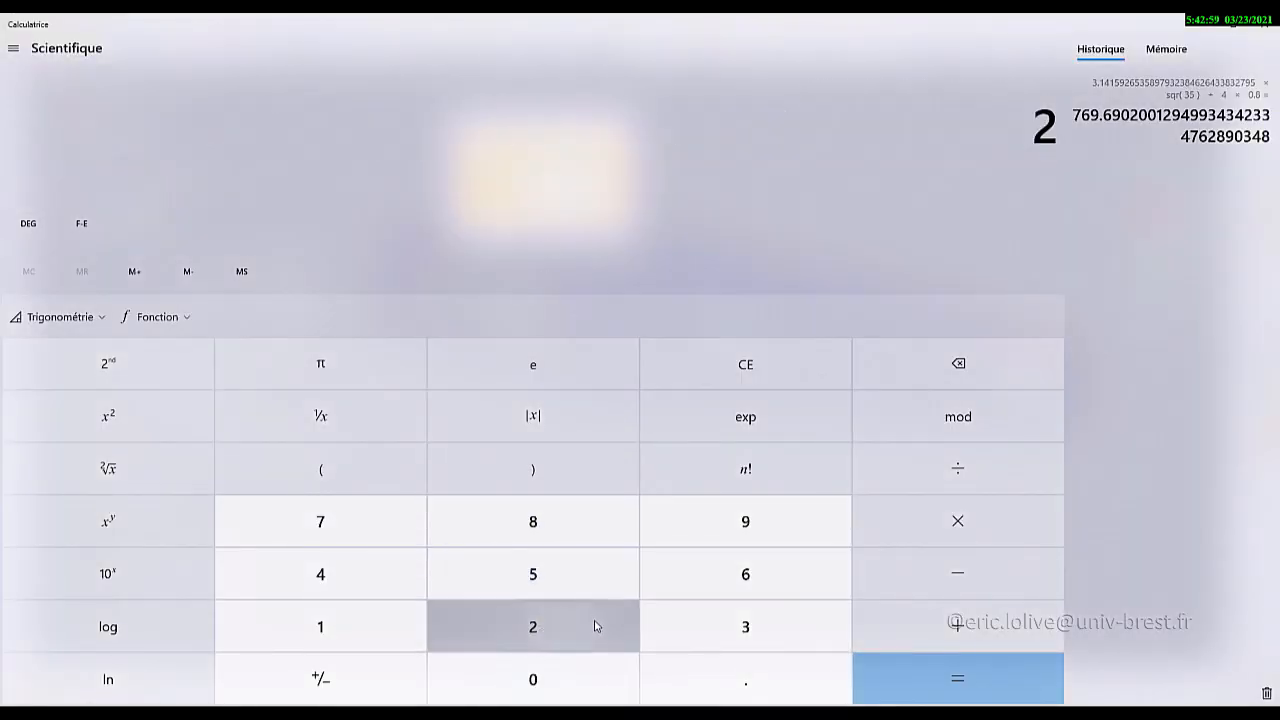
{"action": "left_click", "coordinate": [733, 624]}
{"action": "left_click", "coordinate": [583, 580]}
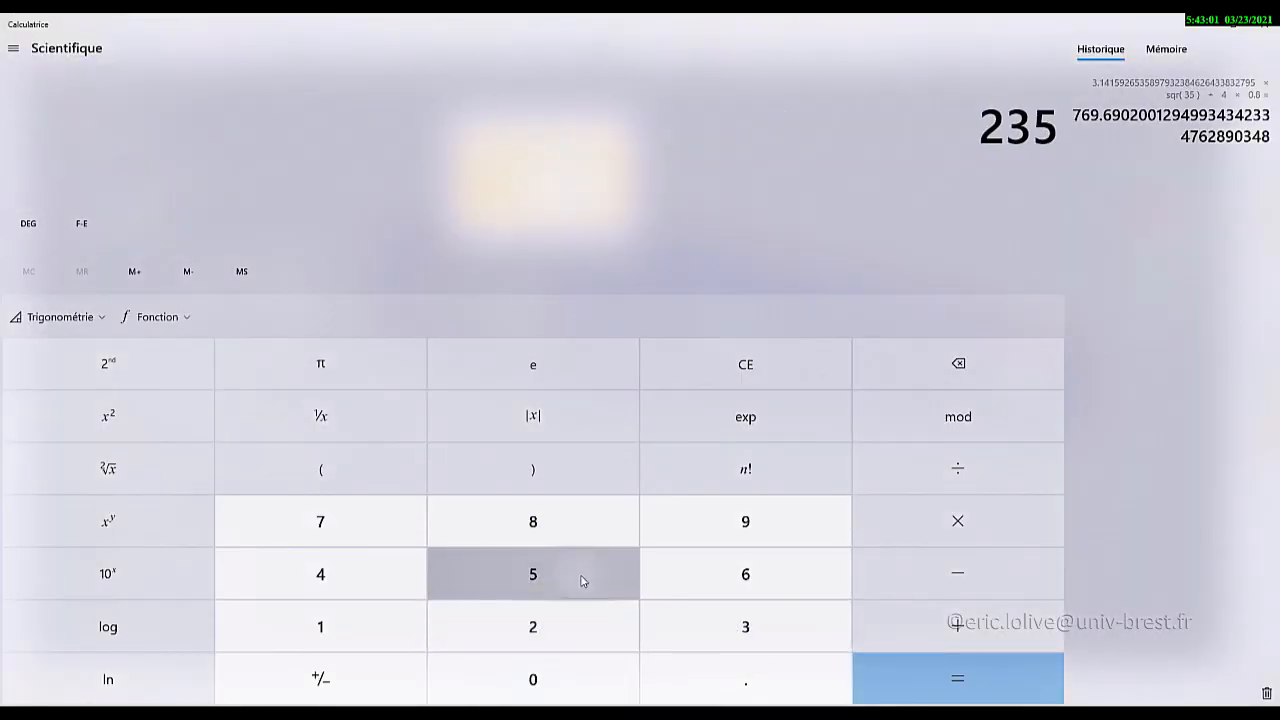
{"action": "left_click", "coordinate": [990, 475]}
{"action": "left_click", "coordinate": [749, 690]}
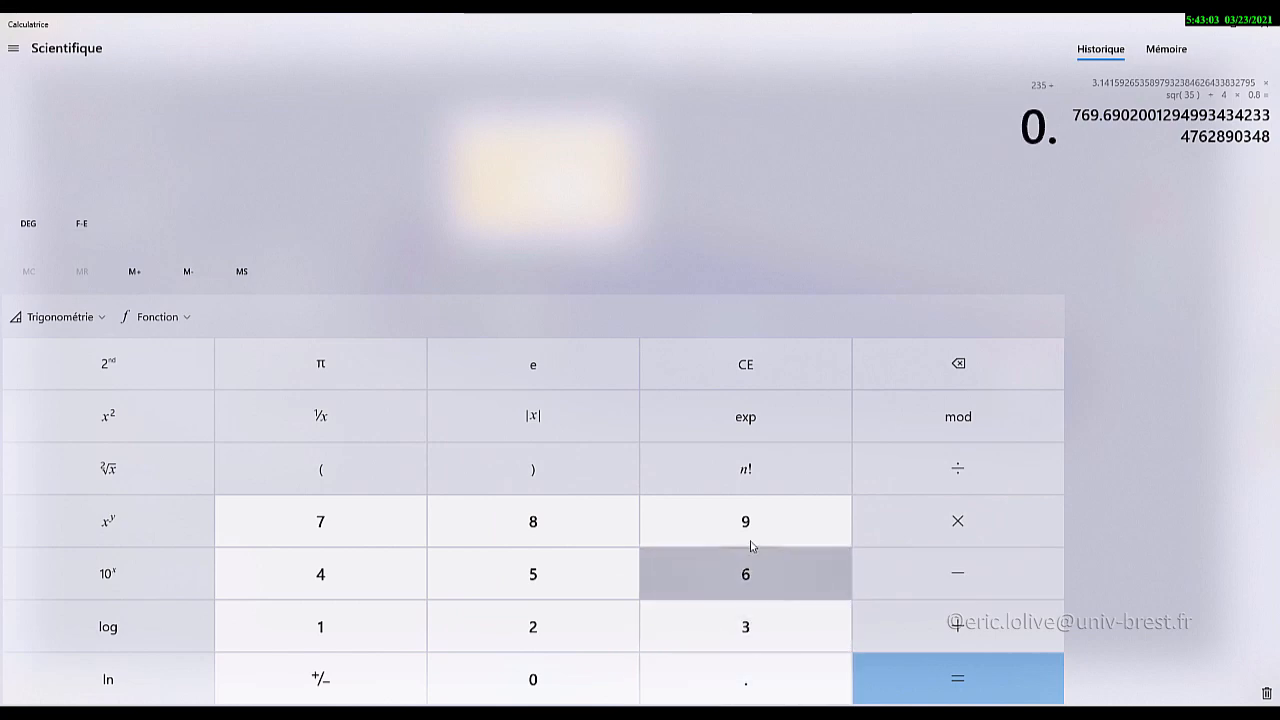
{"action": "left_click", "coordinate": [757, 520]}
{"action": "left_click", "coordinate": [978, 690]}
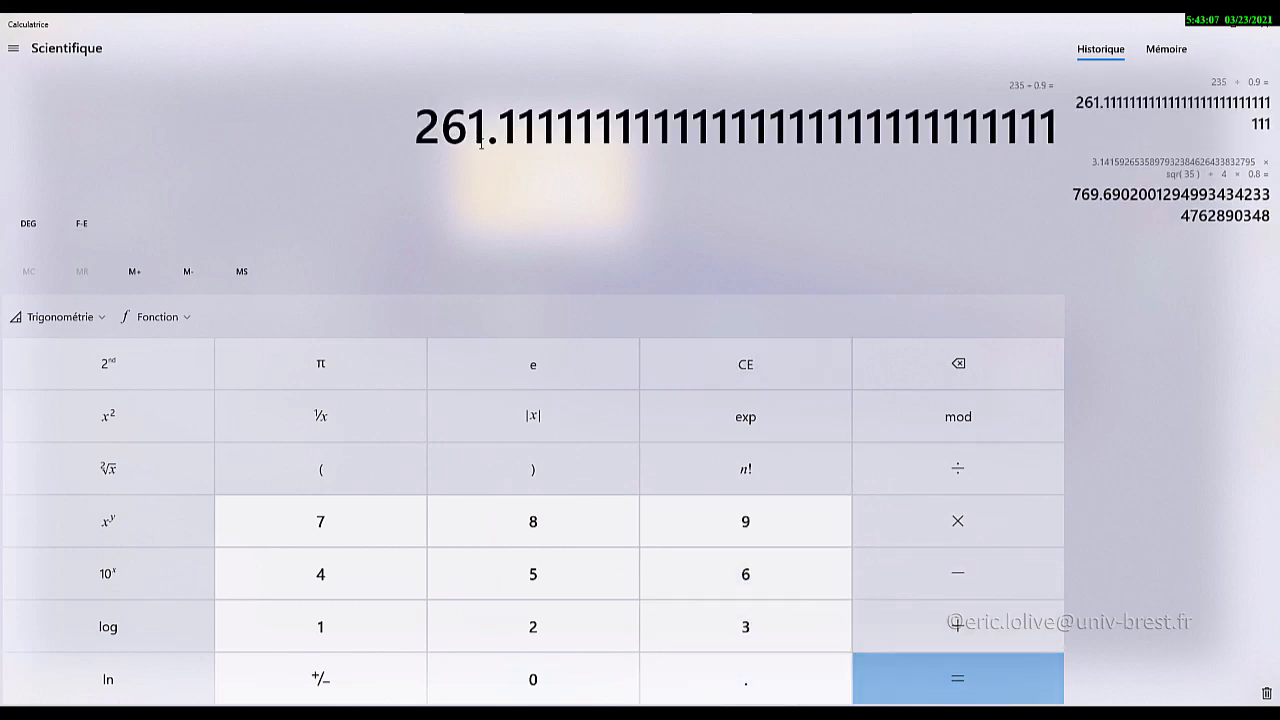
Step: Return to CATIA and set the imposed maximum of the Von Mises colour palette to 261
{"action": "mouse_move", "coordinate": [571, 714]}
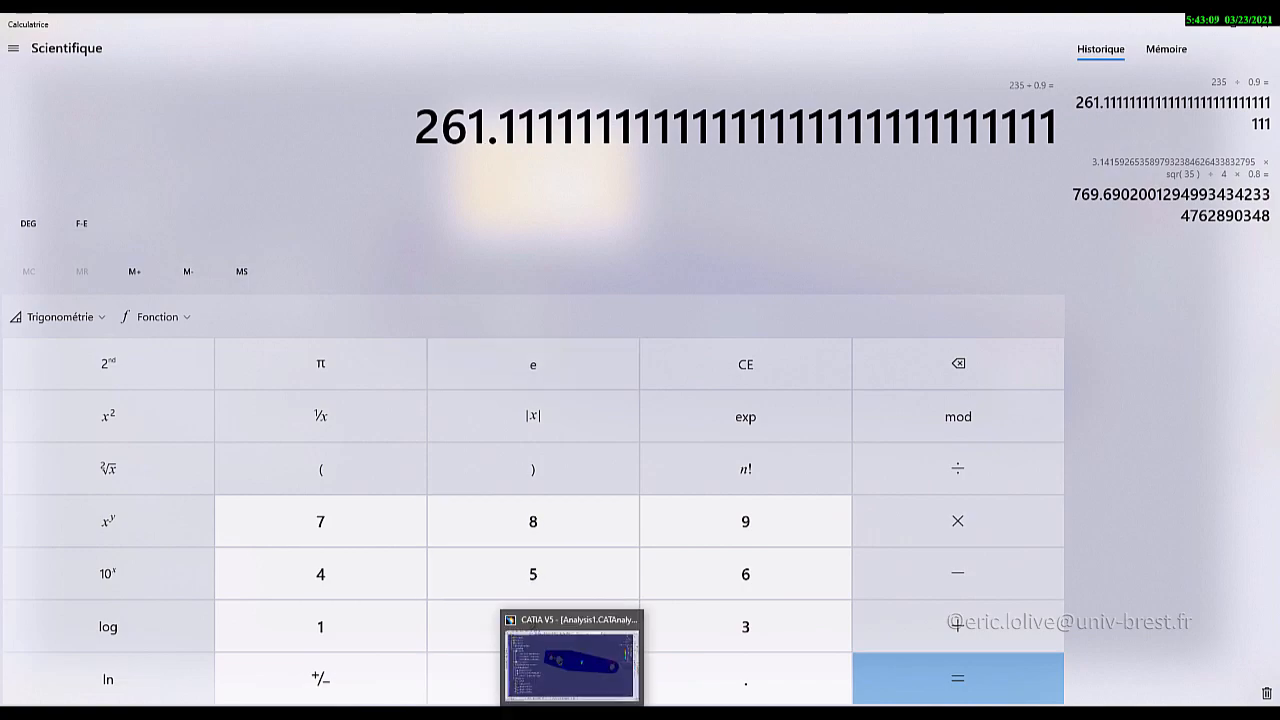
{"action": "left_click", "coordinate": [571, 655]}
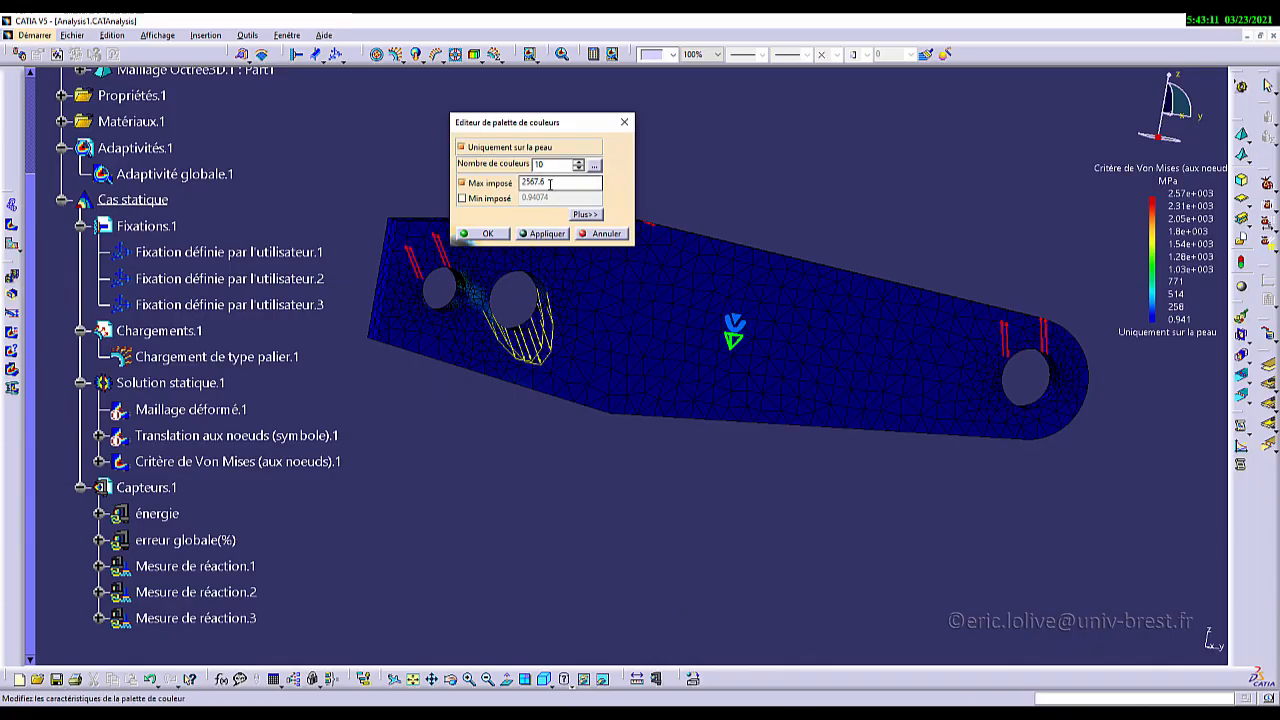
{"action": "double_click", "coordinate": [549, 184]}
{"action": "type", "text": "261"}
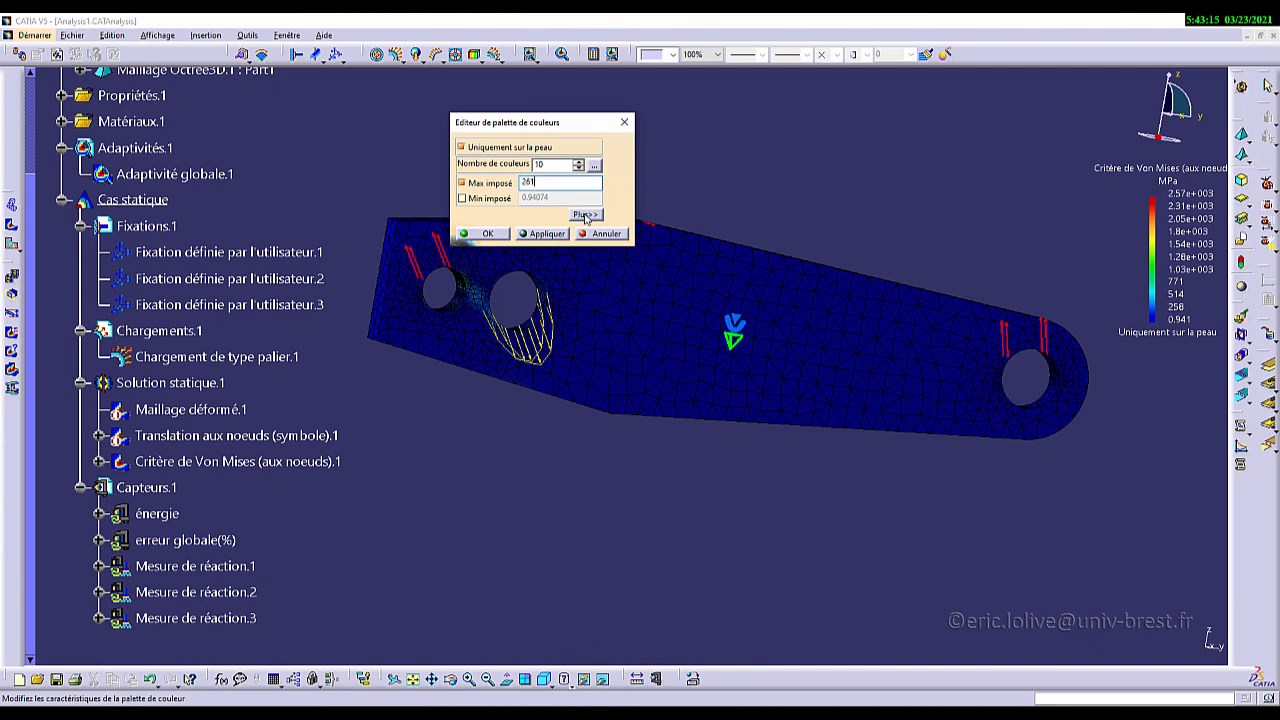
Step: Expand the palette editor's extra options and turn off colour smoothing (Lisser) for the Von Mises palette
{"action": "left_click", "coordinate": [586, 215]}
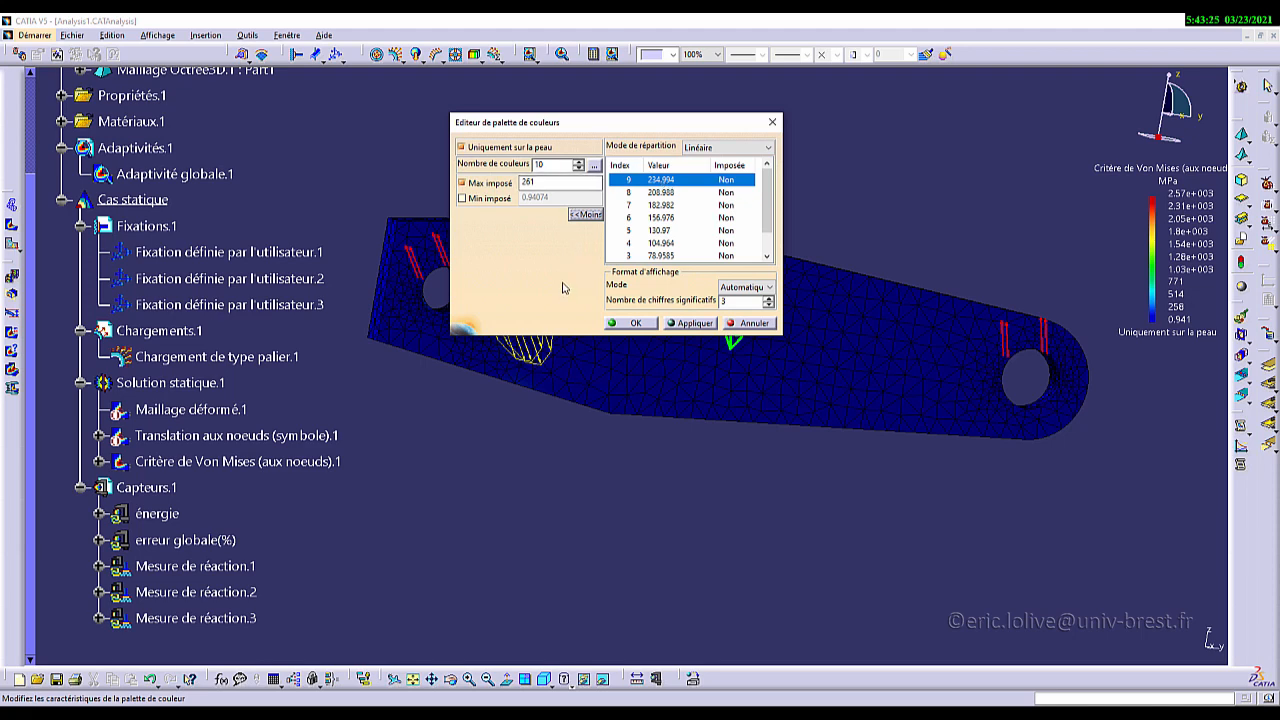
{"action": "left_click", "coordinate": [594, 166]}
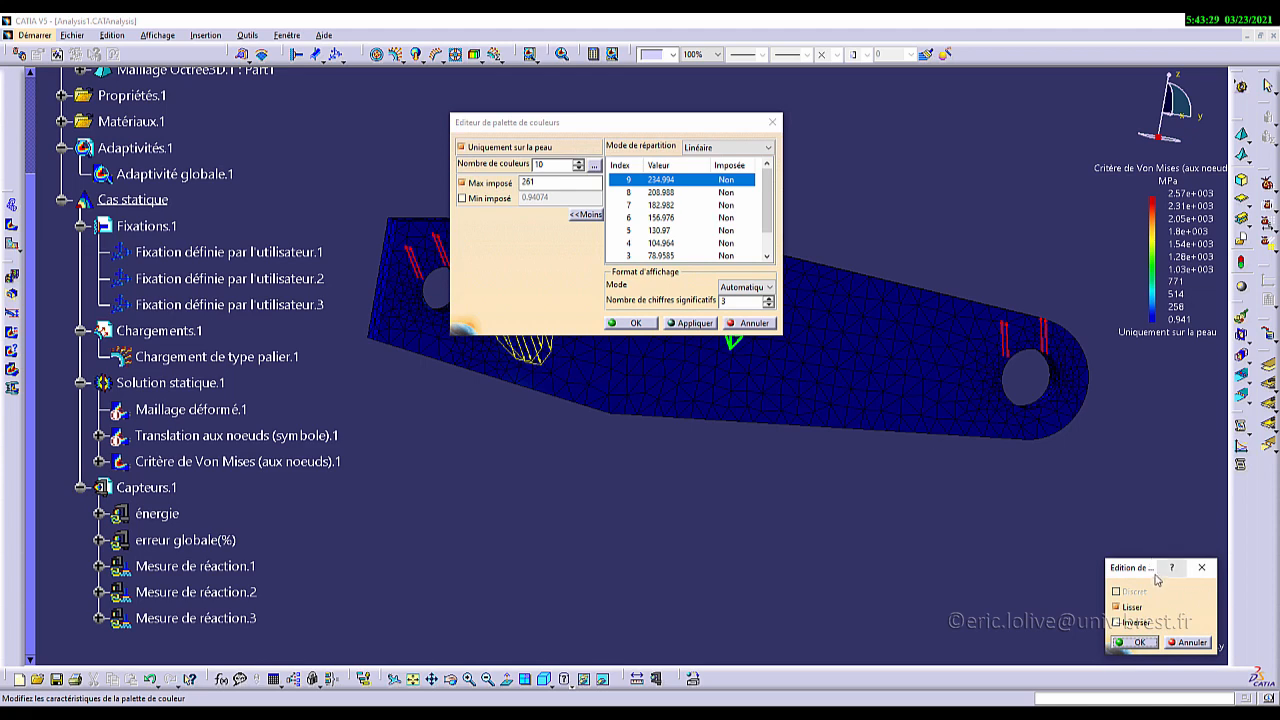
{"action": "left_click_drag", "start_coordinate": [1157, 580], "coordinate": [971, 153]}
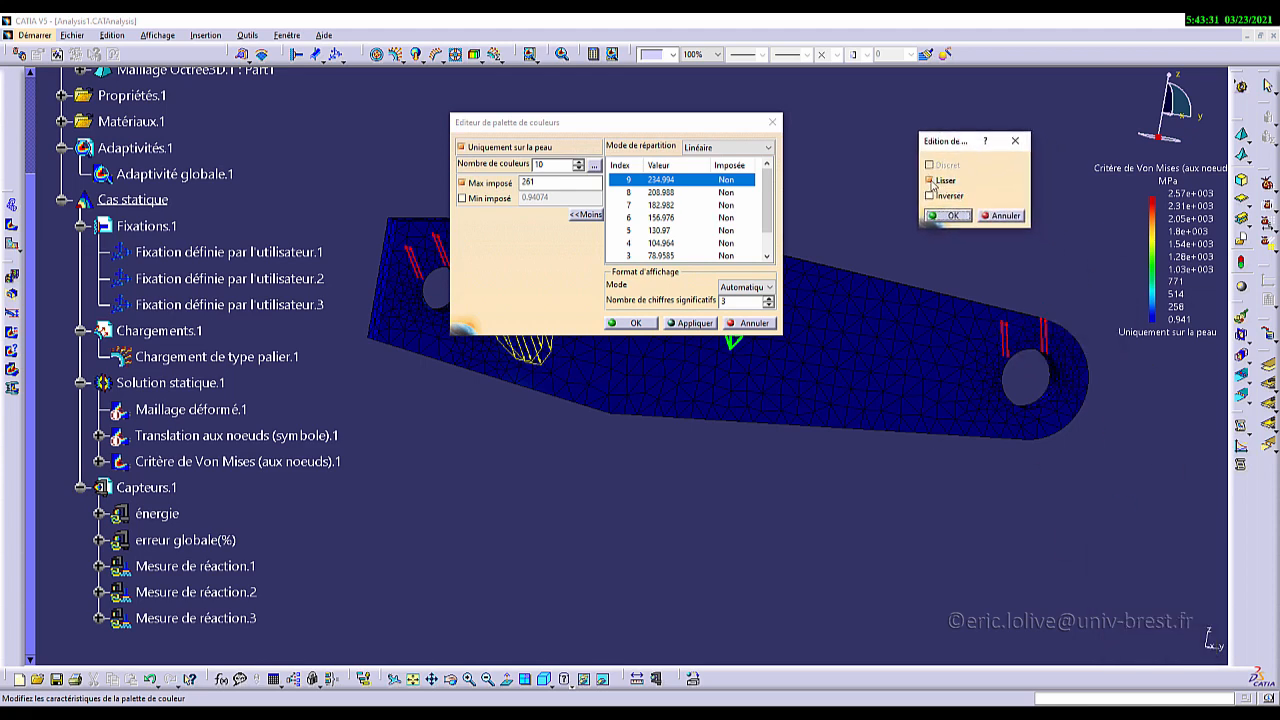
{"action": "left_click", "coordinate": [930, 181]}
{"action": "left_click", "coordinate": [954, 217]}
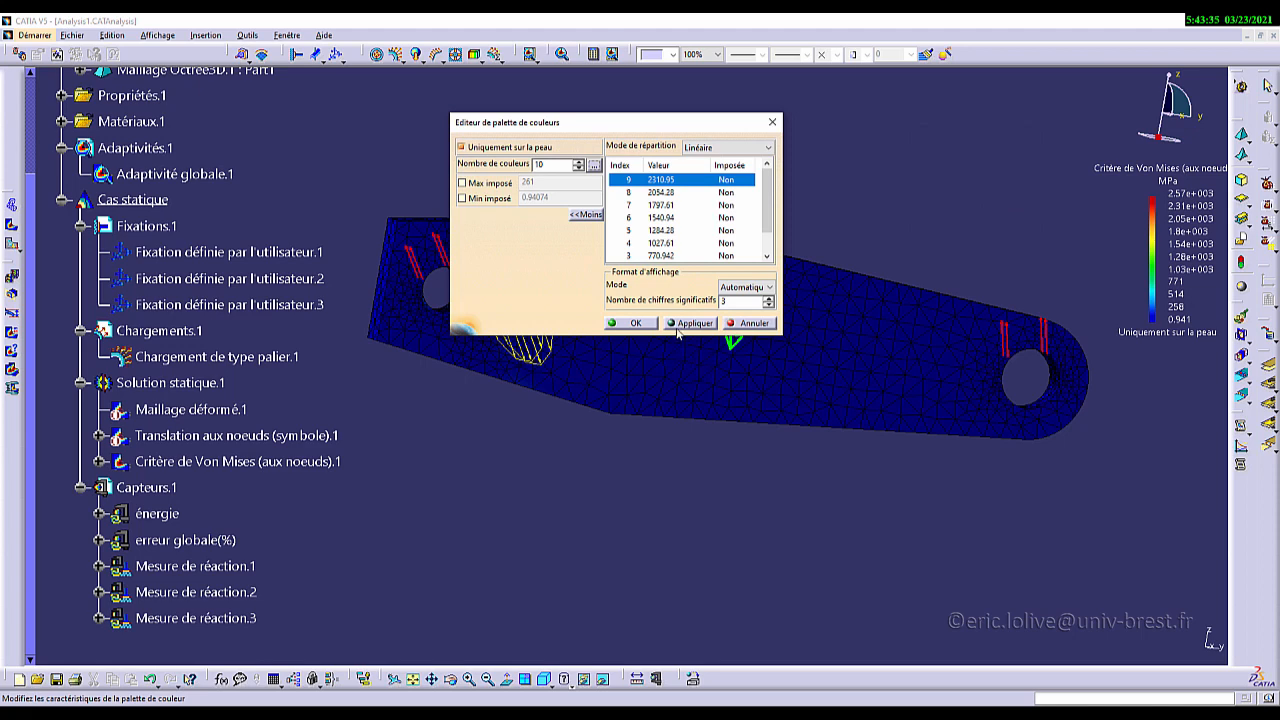
Step: Re-enable the imposed maximum of 261 and apply the palette settings to the Von Mises image
{"action": "left_click", "coordinate": [465, 183]}
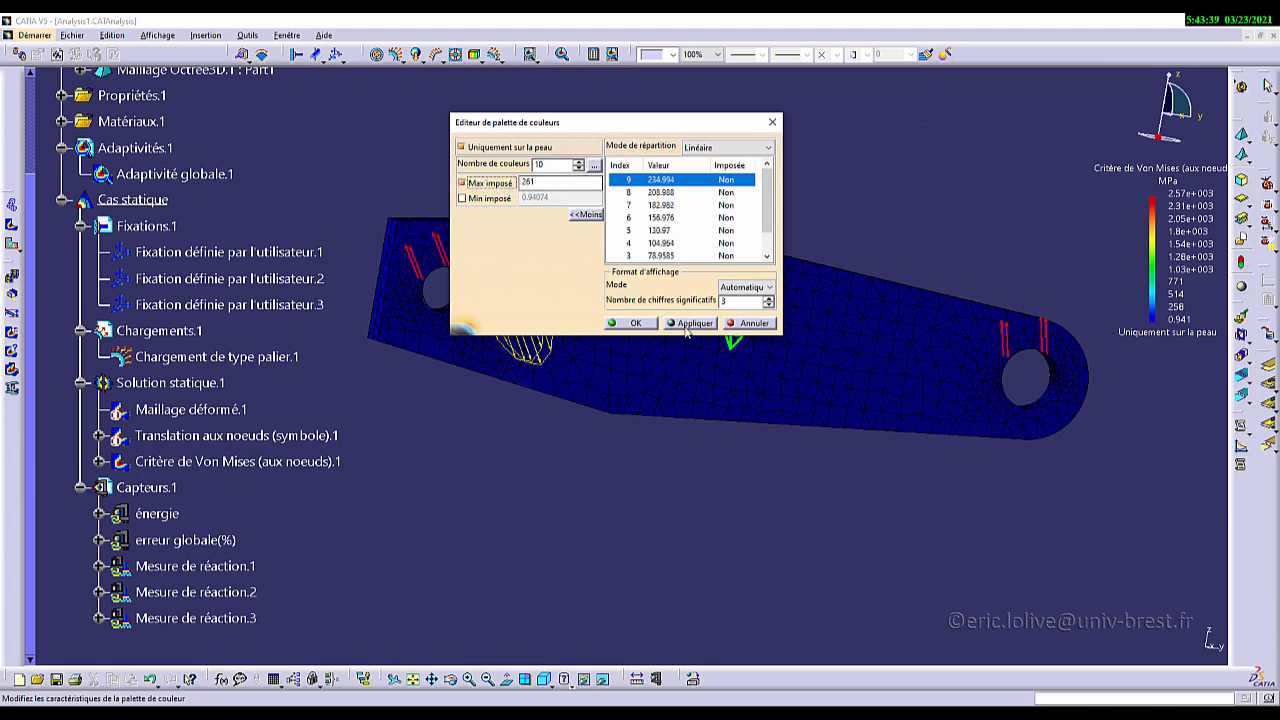
{"action": "left_click", "coordinate": [690, 323]}
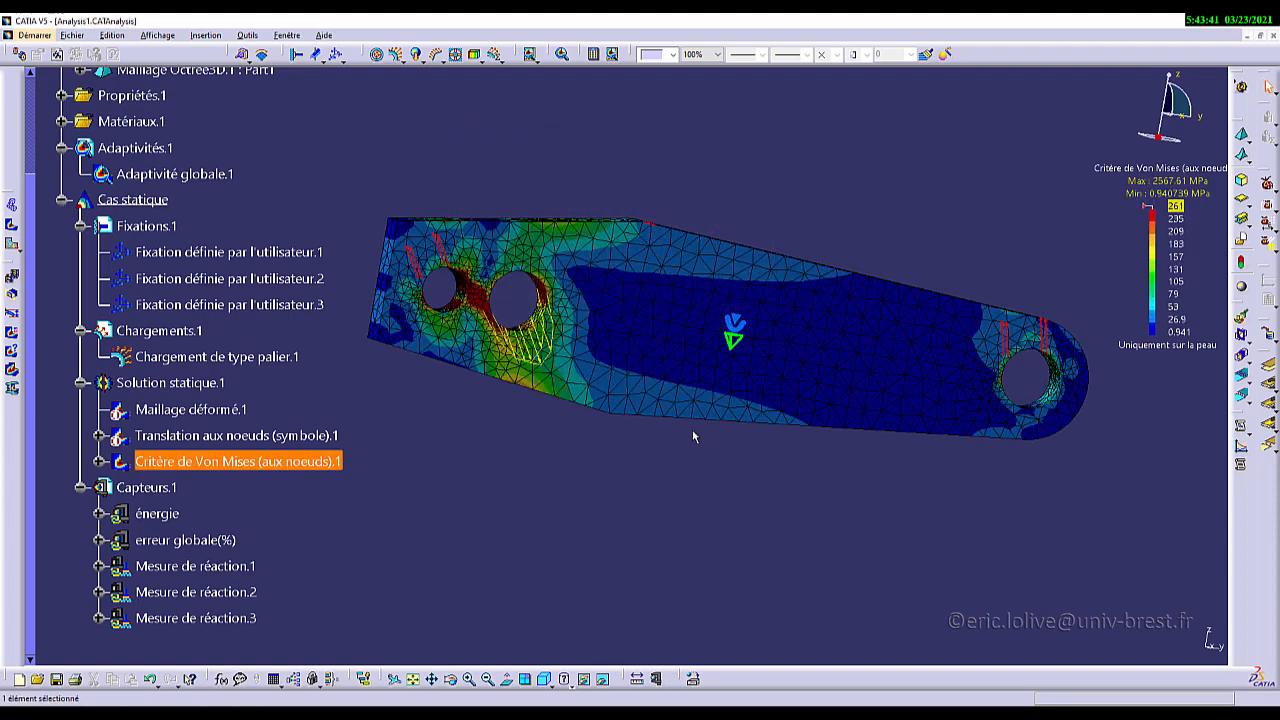
{"action": "left_click", "coordinate": [630, 323]}
Step: Enlarge the Von Mises colour legend beside the connecting rod for easier reading
{"action": "middle_click_drag", "start_coordinate": [566, 399], "coordinate": [655, 228]}
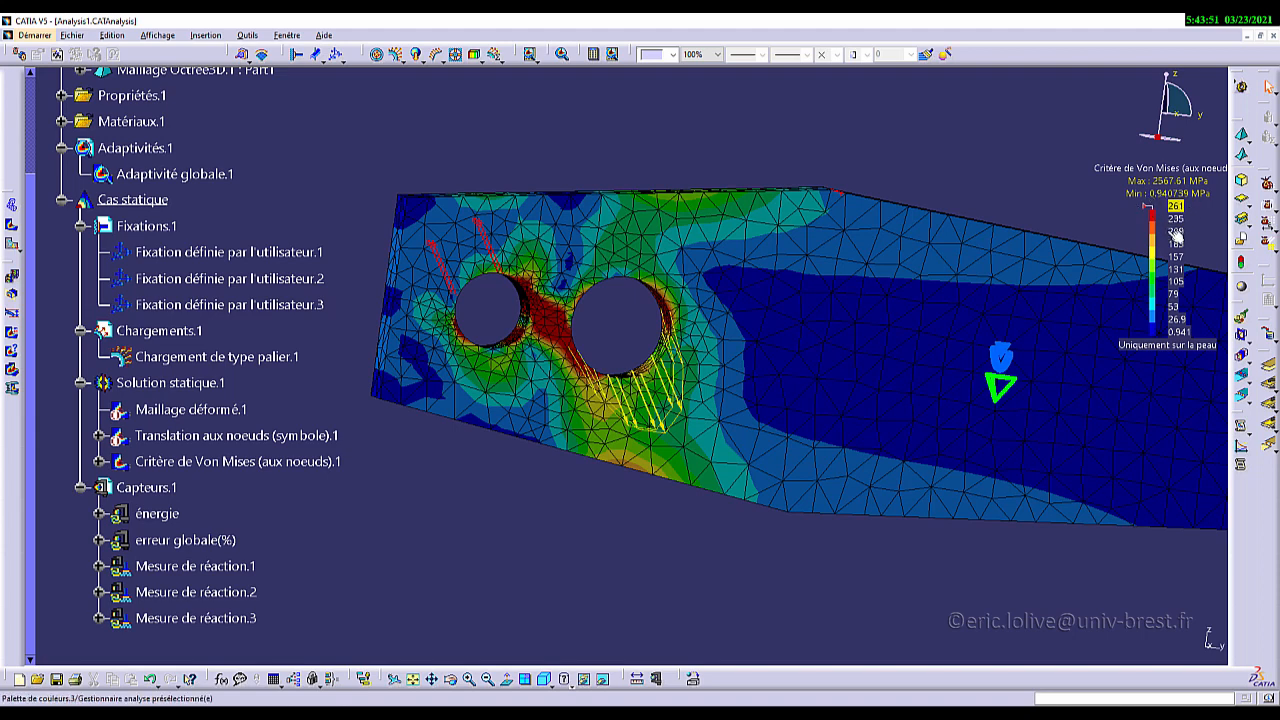
{"action": "scroll", "coordinate": [1160, 230], "scroll_direction": "down", "scroll_amount": 2}
{"action": "left_click", "coordinate": [1158, 226]}
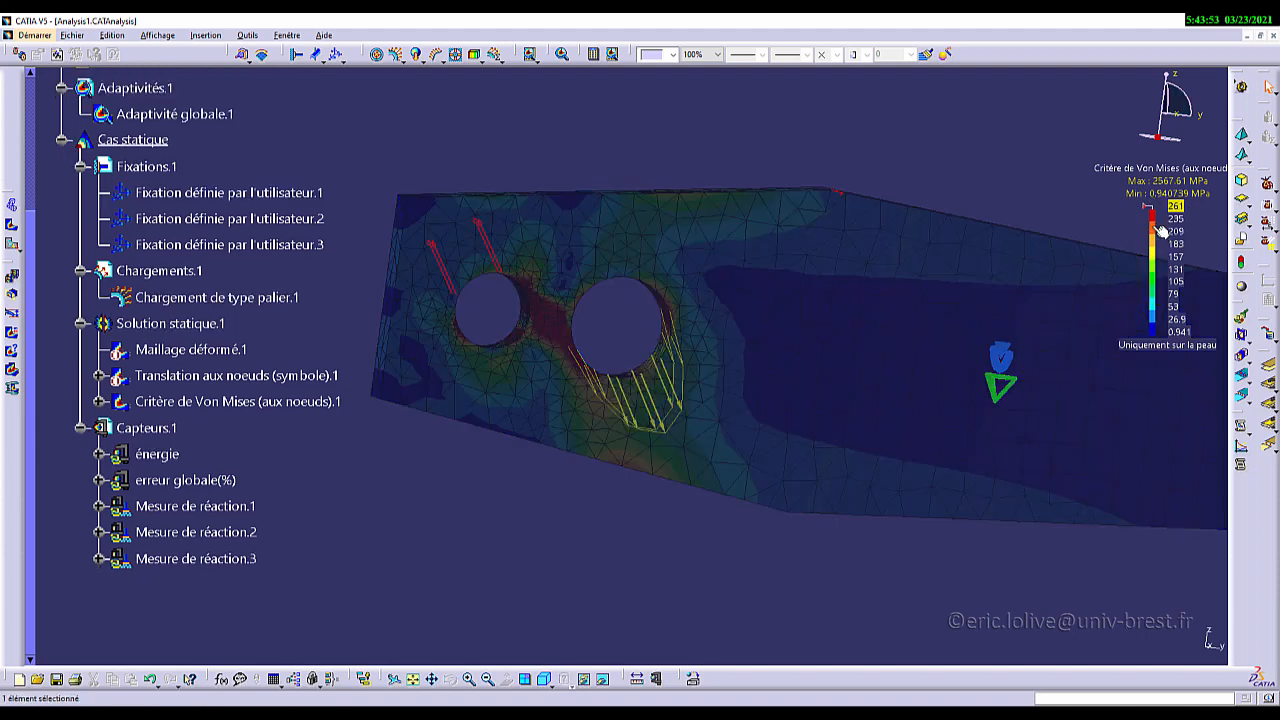
{"action": "left_click", "coordinate": [1145, 272]}
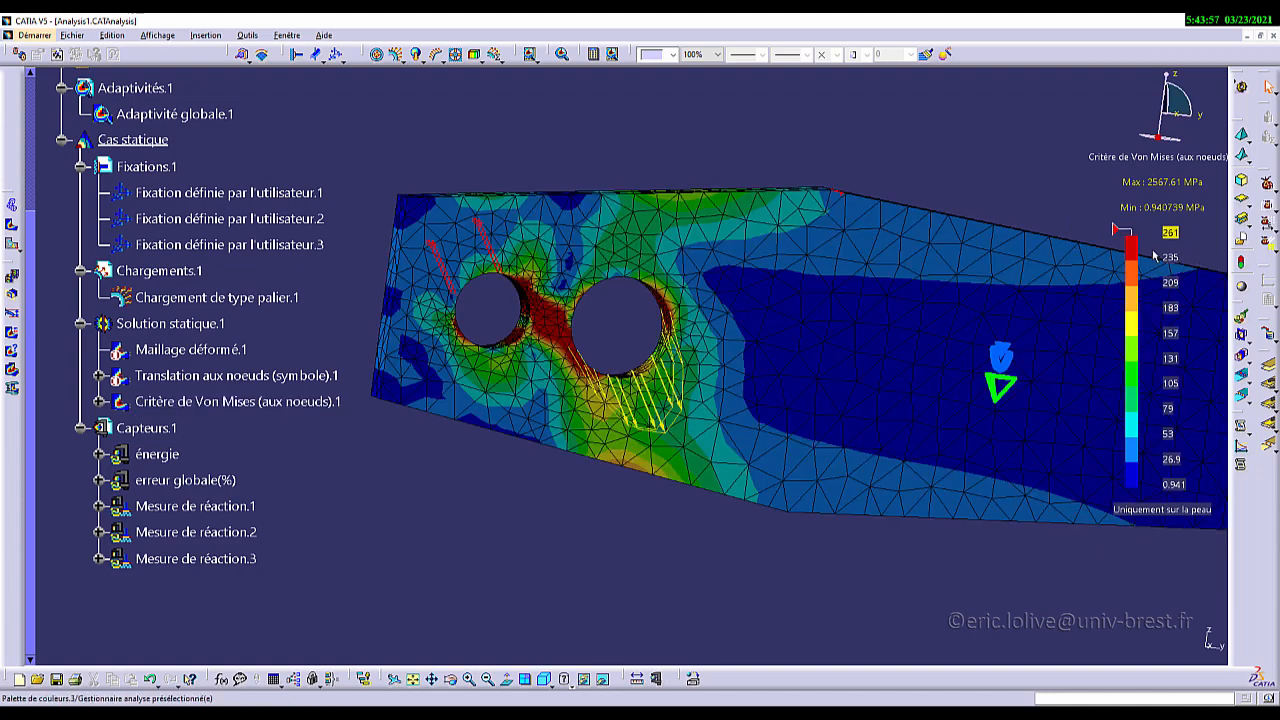
{"action": "middle_click_drag", "start_coordinate": [1145, 252], "coordinate": [1075, 256]}
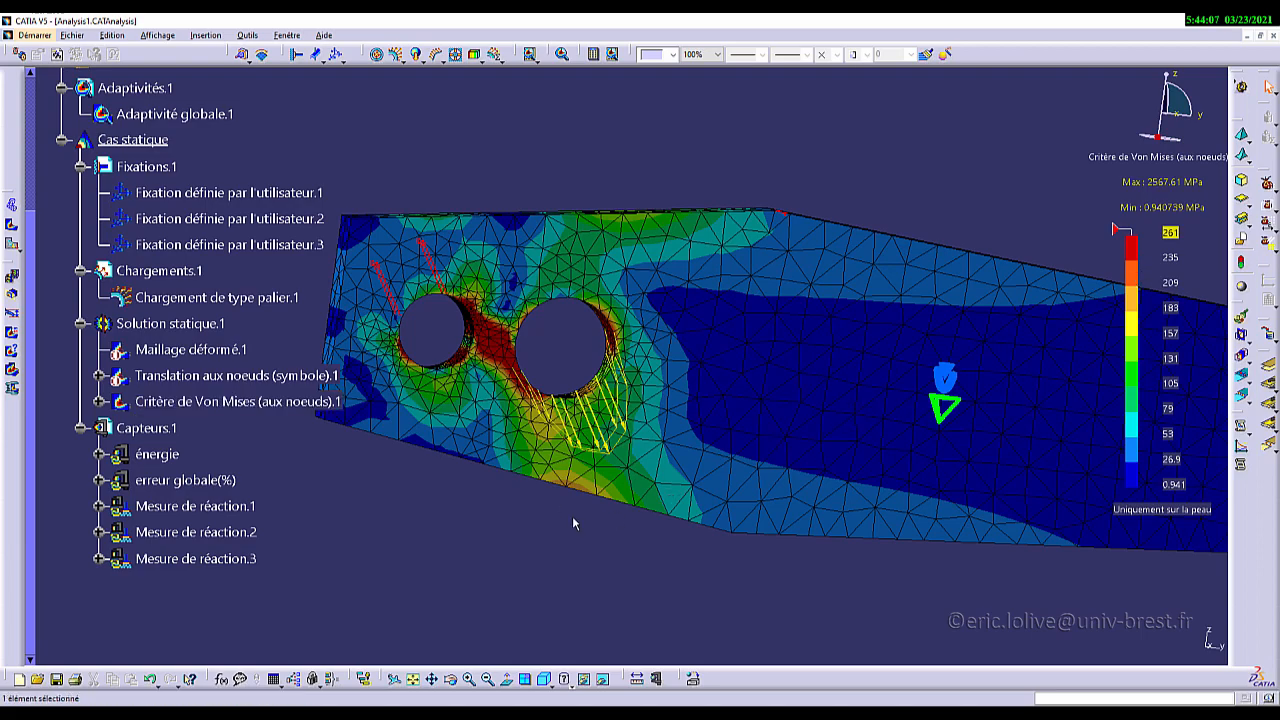
Step: Examine the Von Mises stresses around and between the two neighbouring holes against the enlarged colour scale
{"action": "scroll", "coordinate": [663, 434], "scroll_direction": "up", "scroll_amount": 2}
{"action": "scroll", "coordinate": [820, 427], "scroll_direction": "up", "scroll_amount": 2}
{"action": "middle_click_drag", "start_coordinate": [820, 427], "coordinate": [709, 459]}
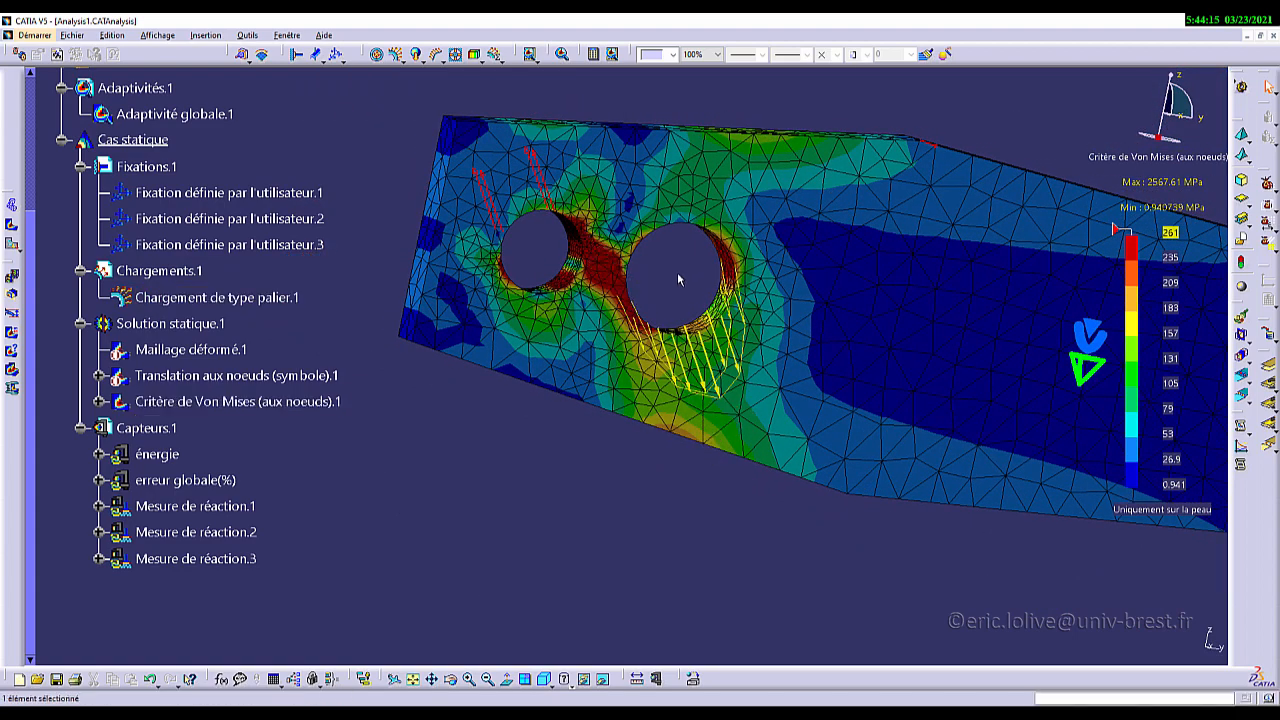
{"action": "left_click", "coordinate": [566, 262]}
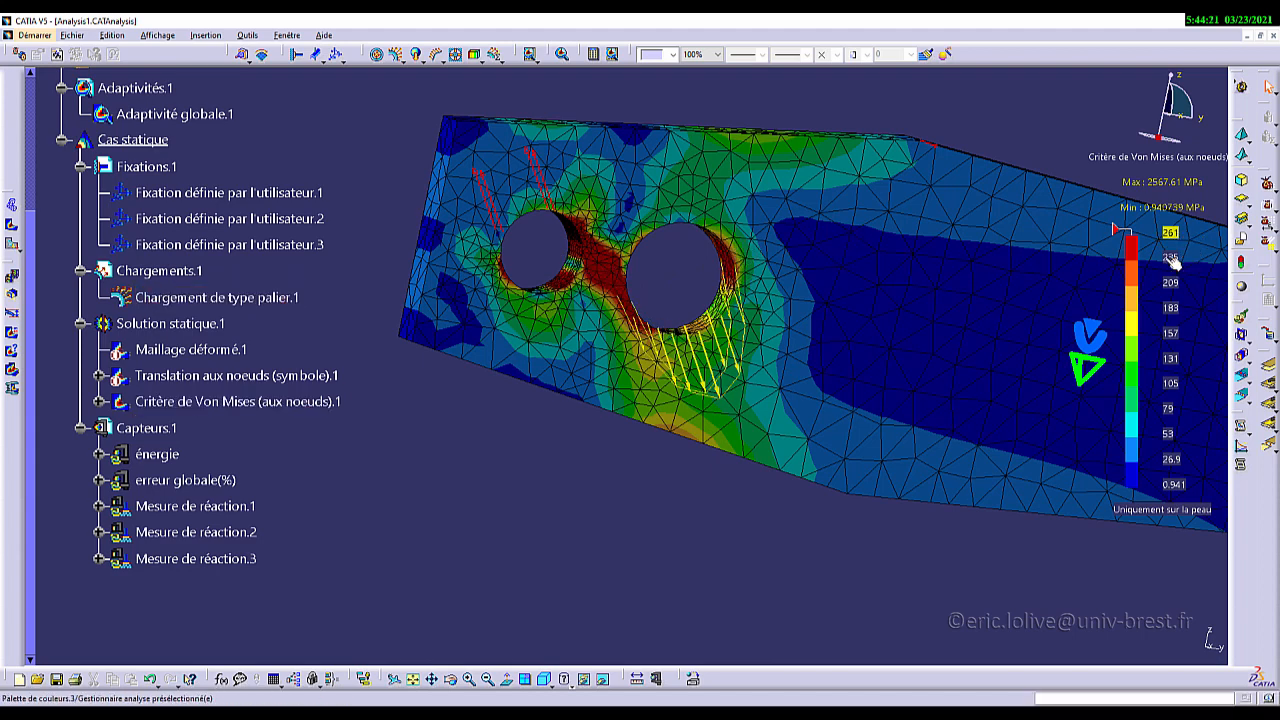
{"action": "left_click", "coordinate": [950, 361]}
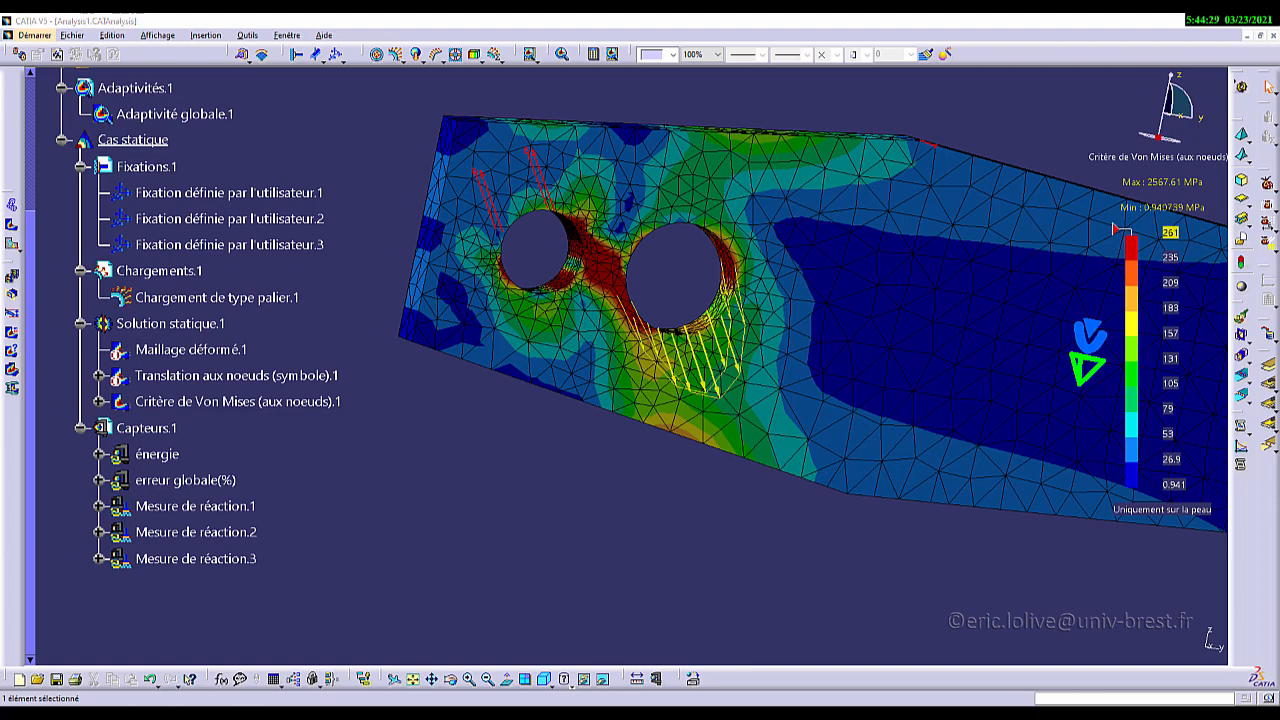
Step: Switch to decolleteuse.pdf to review the sizing objective and system diagram, and return to the Von Mises image in CATIA
{"action": "key", "text": "alt+Tab"}
{"action": "scroll", "coordinate": [519, 367], "scroll_direction": "up", "scroll_amount": 3}
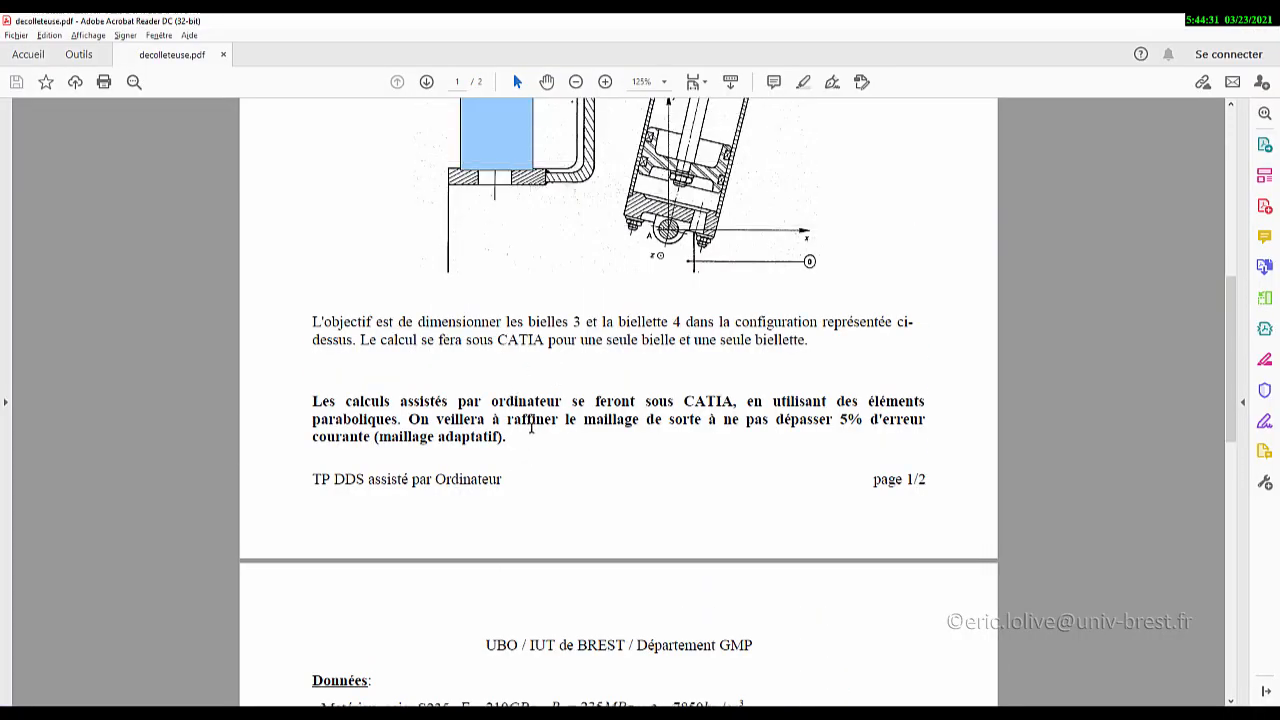
{"action": "scroll", "coordinate": [532, 428], "scroll_direction": "up", "scroll_amount": 3}
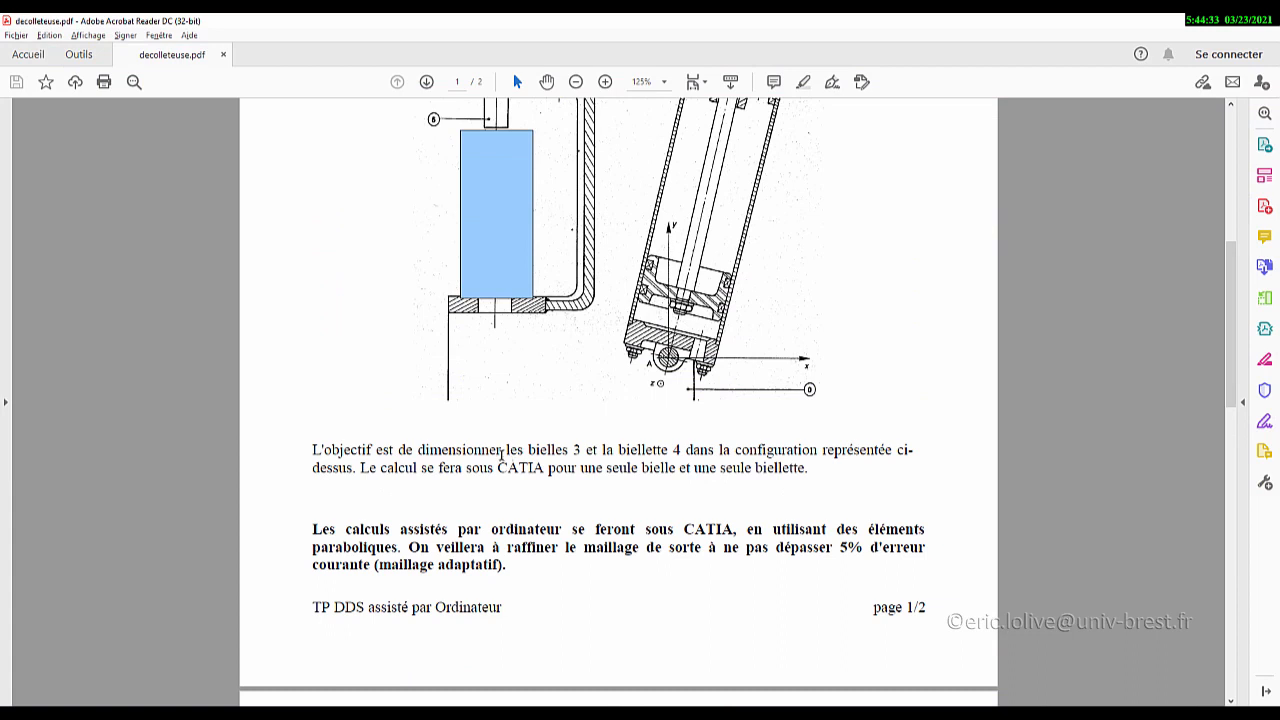
{"action": "scroll", "coordinate": [504, 456], "scroll_direction": "up", "scroll_amount": 1}
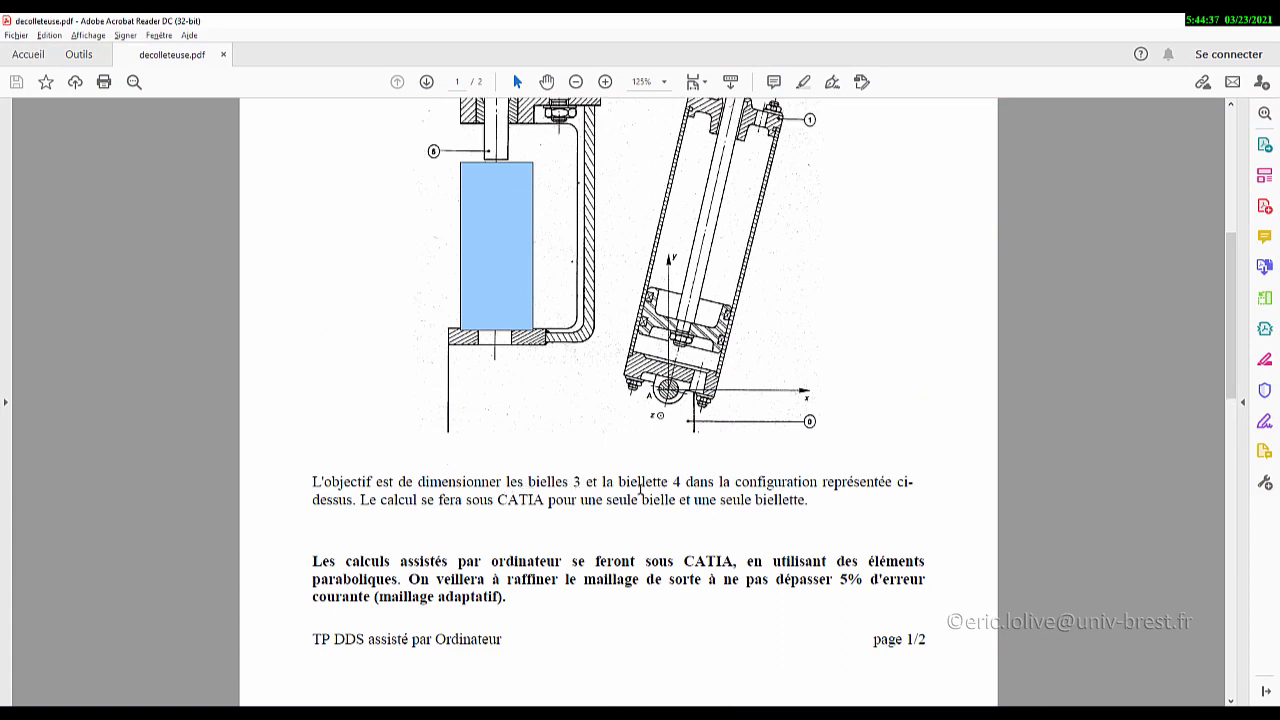
{"action": "scroll", "coordinate": [563, 487], "scroll_direction": "up", "scroll_amount": 6}
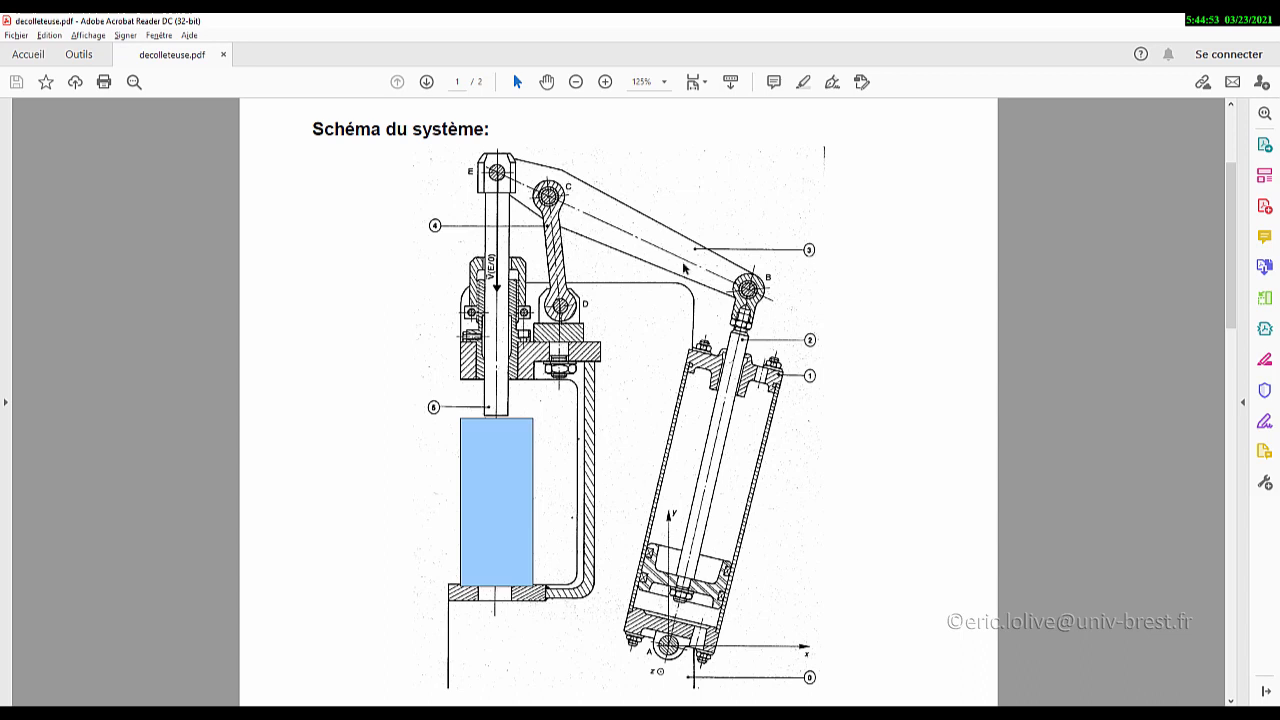
{"action": "scroll", "coordinate": [476, 613], "scroll_direction": "down", "scroll_amount": 1}
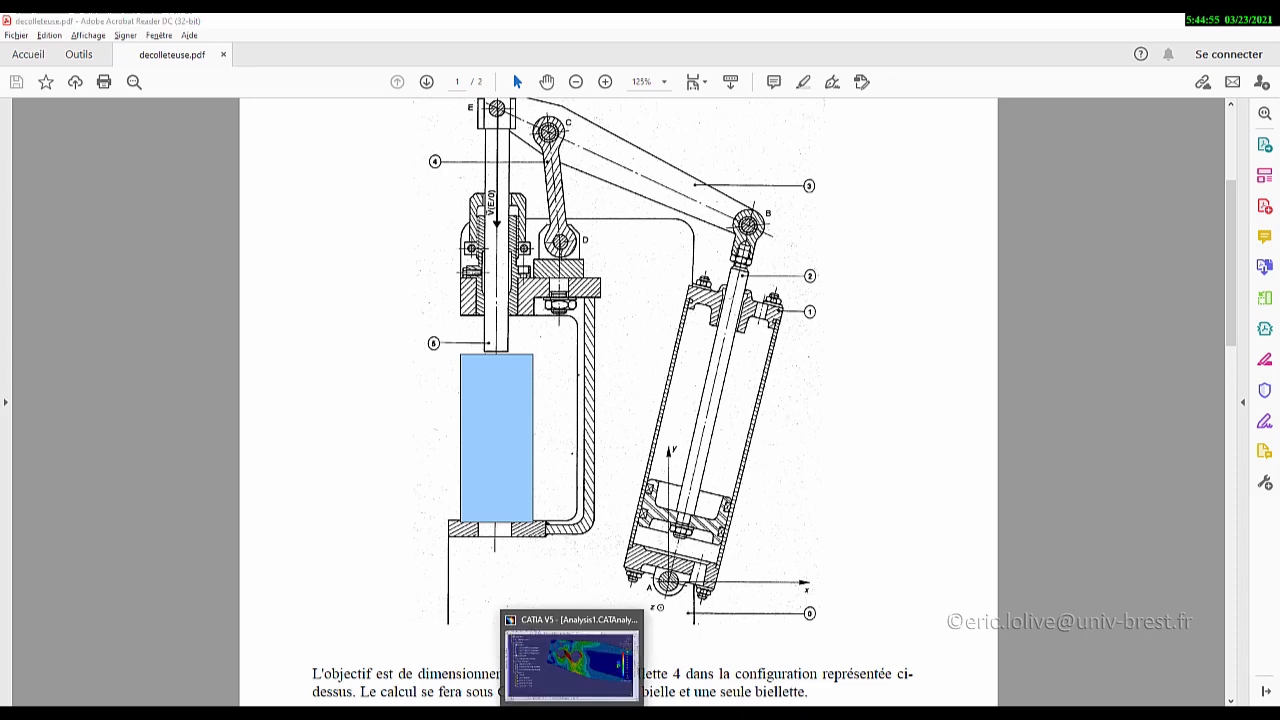
{"action": "left_click", "coordinate": [571, 660]}
{"action": "middle_click_drag", "start_coordinate": [472, 438], "coordinate": [571, 457]}
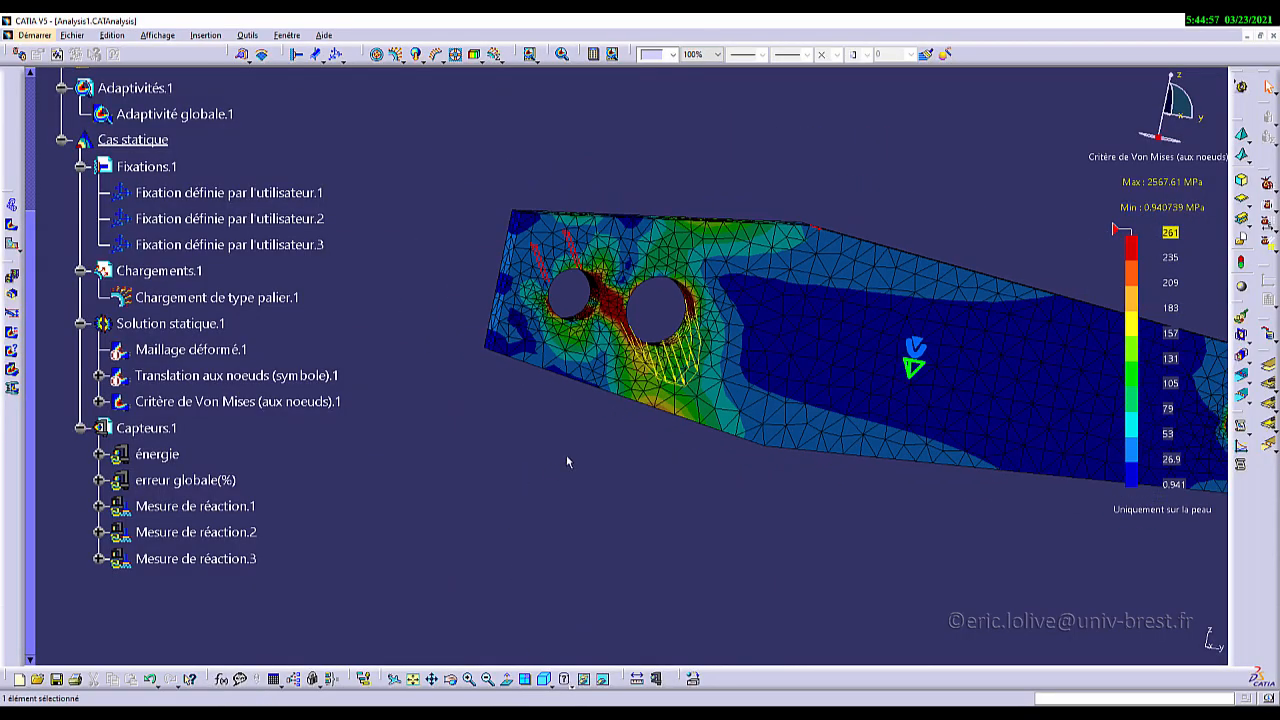
Step: Set the X component of the bearing load Chargement de type palier.1 to 3432 N
{"action": "double_click", "coordinate": [262, 298]}
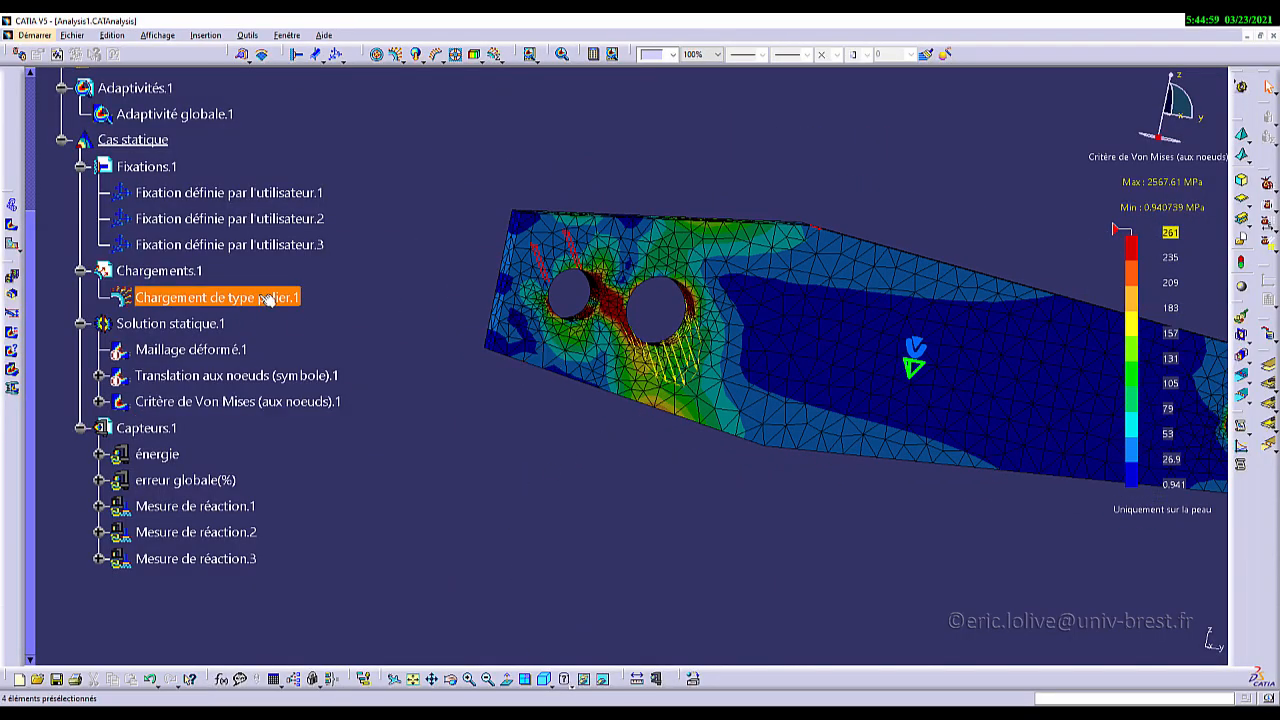
{"action": "left_click", "coordinate": [891, 285]}
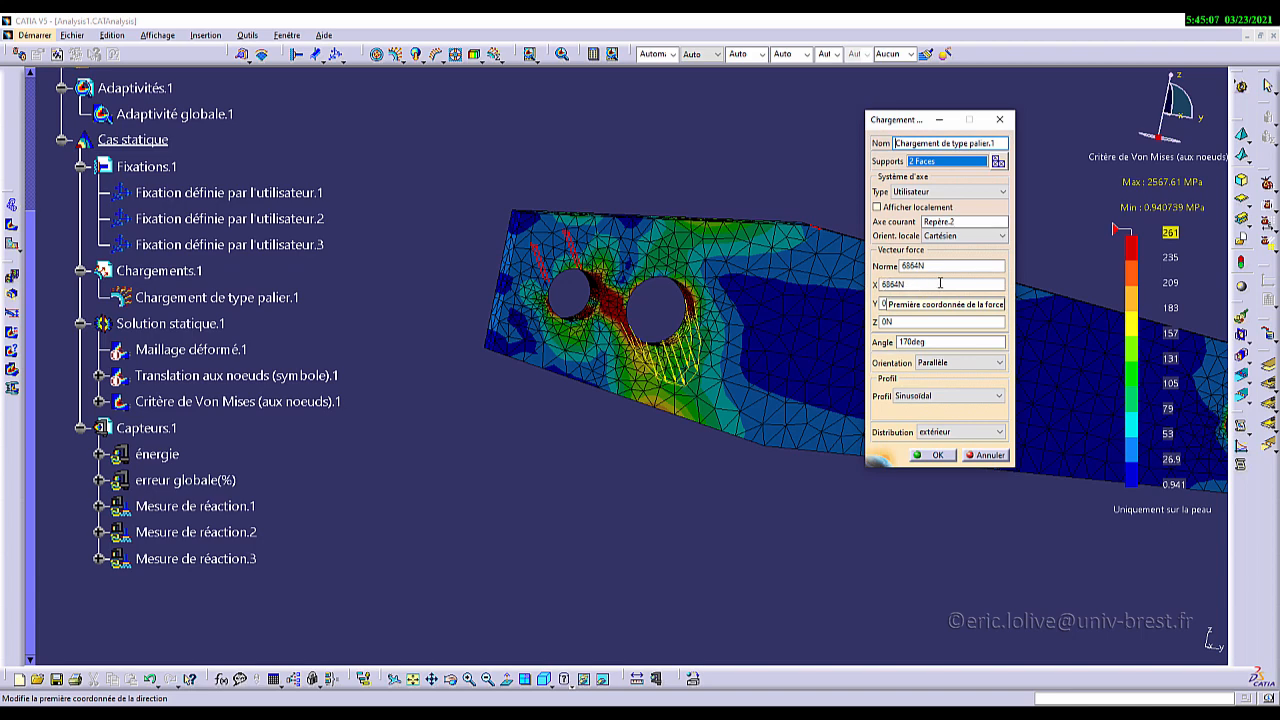
{"action": "left_click_drag", "start_coordinate": [940, 284], "coordinate": [859, 281]}
{"action": "type", "text": "3432"}
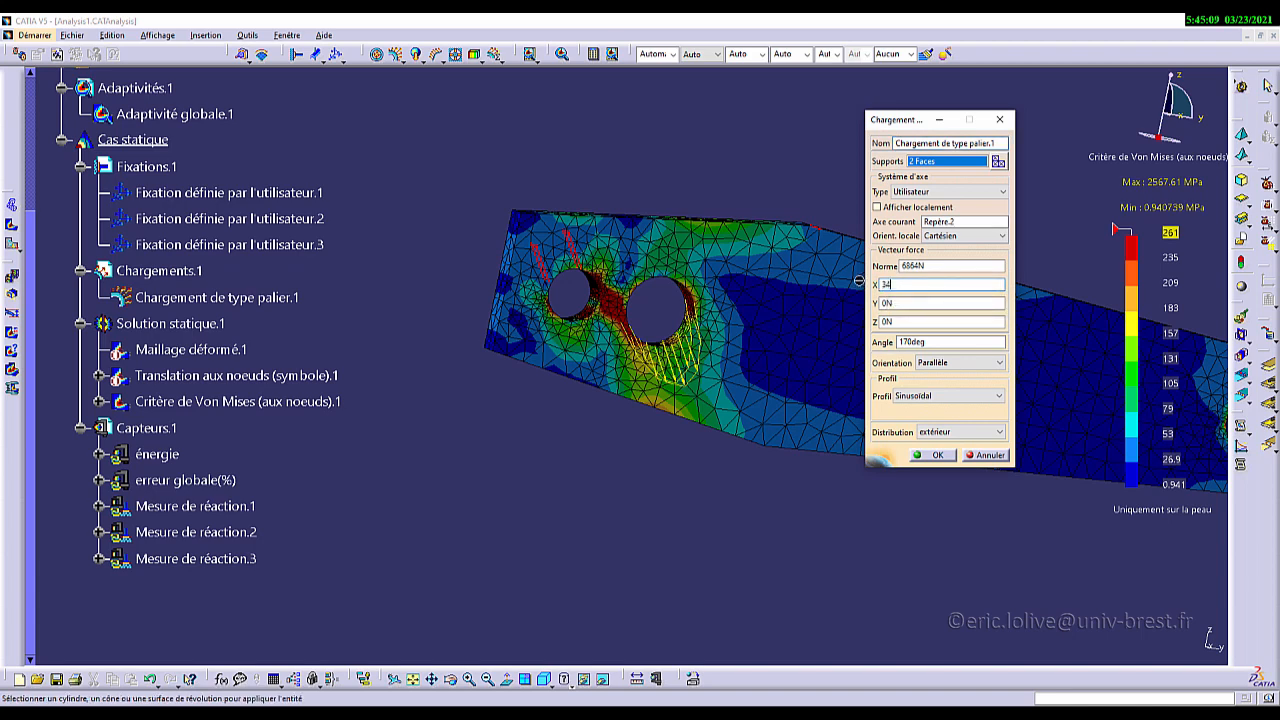
{"action": "left_click", "coordinate": [935, 455]}
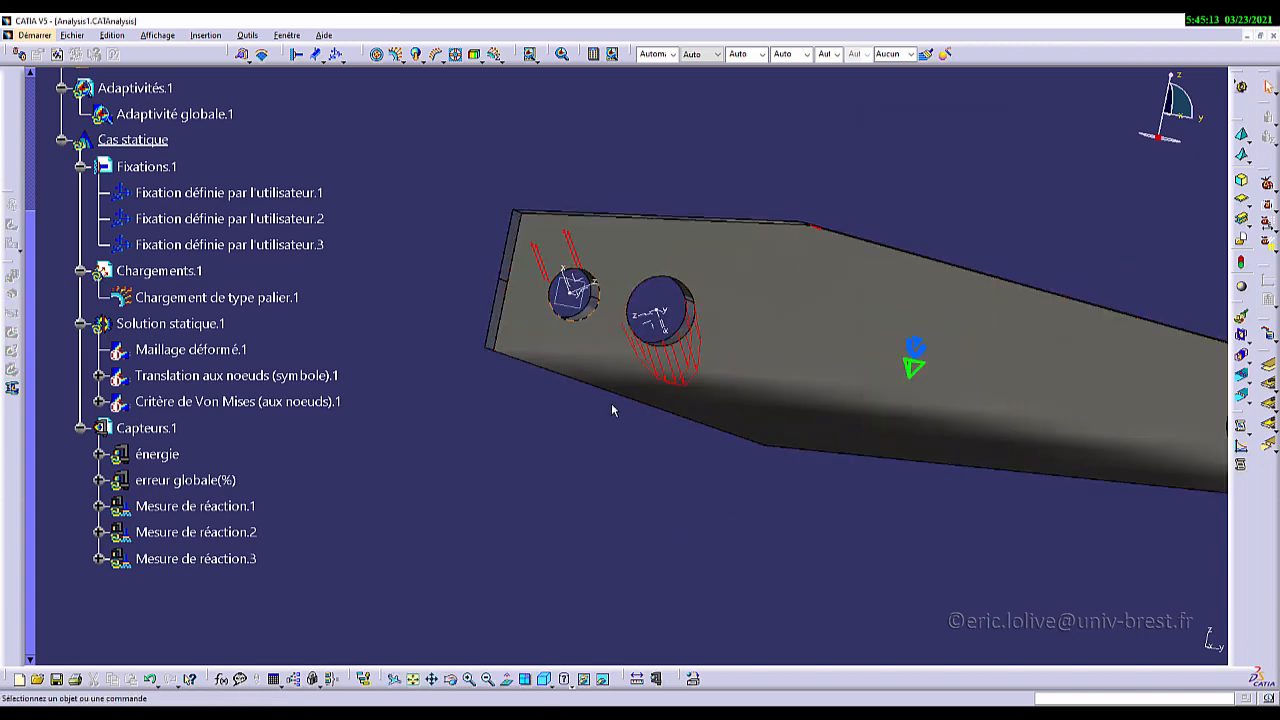
Step: Recompute the whole analysis (Tout) and examine the Von Mises stresses around and between the two neighbouring holes
{"action": "left_click", "coordinate": [598, 56]}
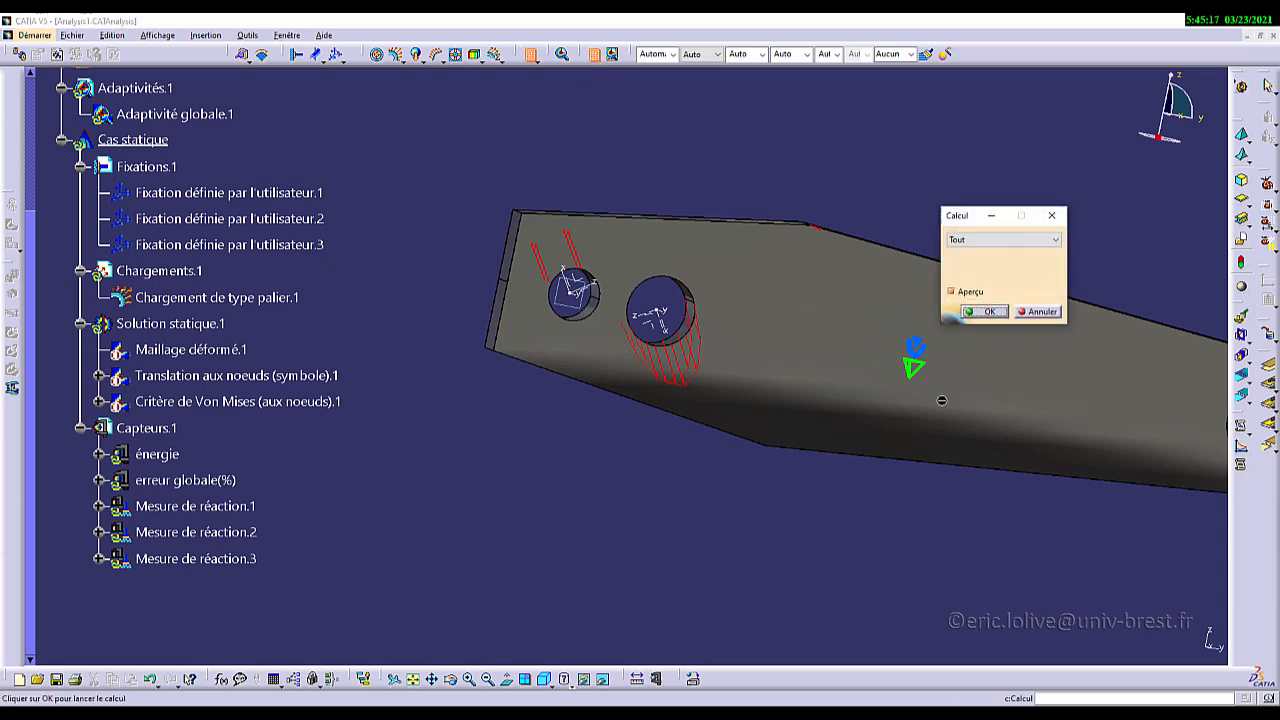
{"action": "left_click", "coordinate": [986, 312]}
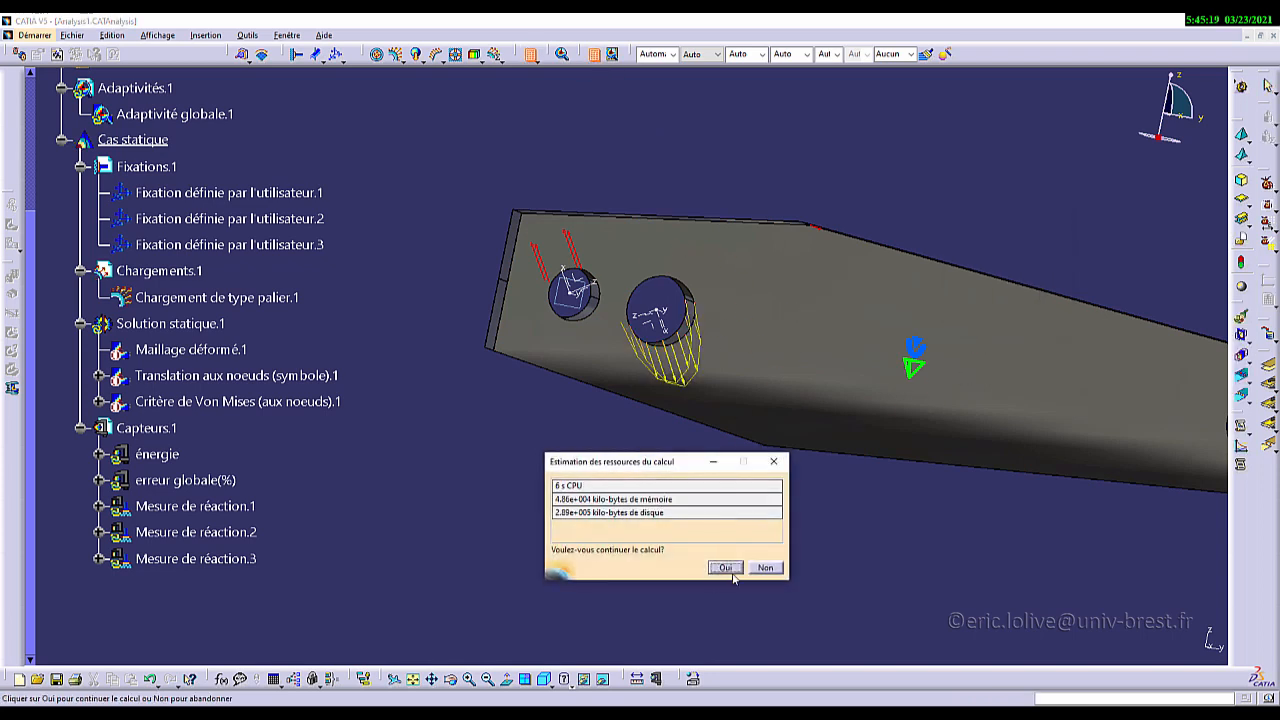
{"action": "left_click", "coordinate": [724, 568]}
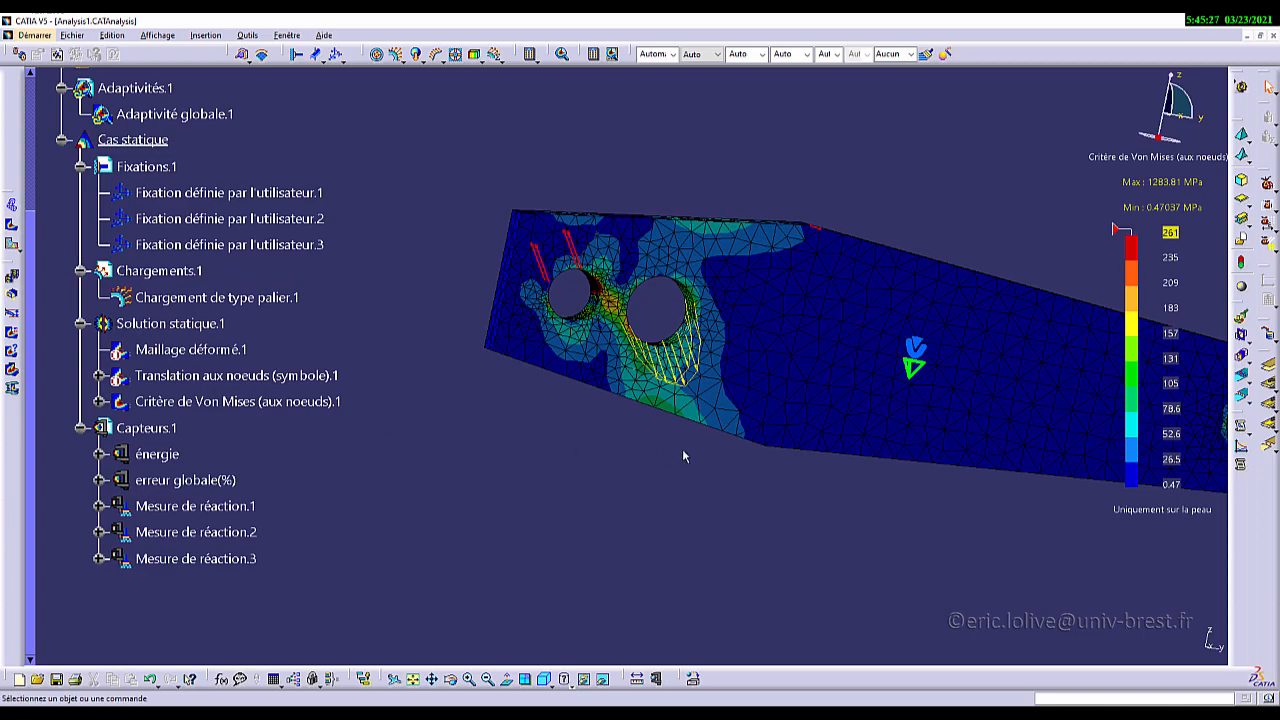
{"action": "middle_click_drag", "start_coordinate": [640, 451], "coordinate": [648, 370]}
{"action": "middle_click_drag", "start_coordinate": [679, 461], "coordinate": [684, 350]}
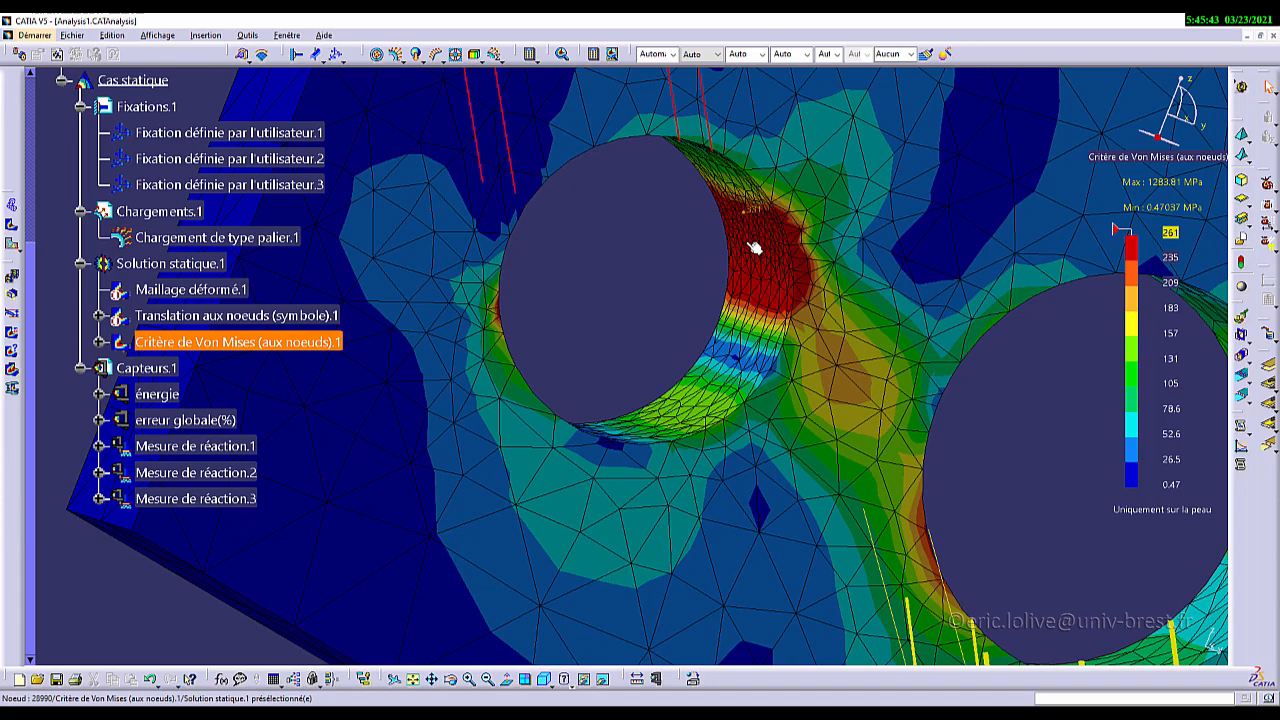
{"action": "middle_click_drag", "start_coordinate": [755, 248], "coordinate": [690, 360], "text": "ctrl"}
{"action": "middle_click_drag", "start_coordinate": [651, 311], "coordinate": [574, 355]}
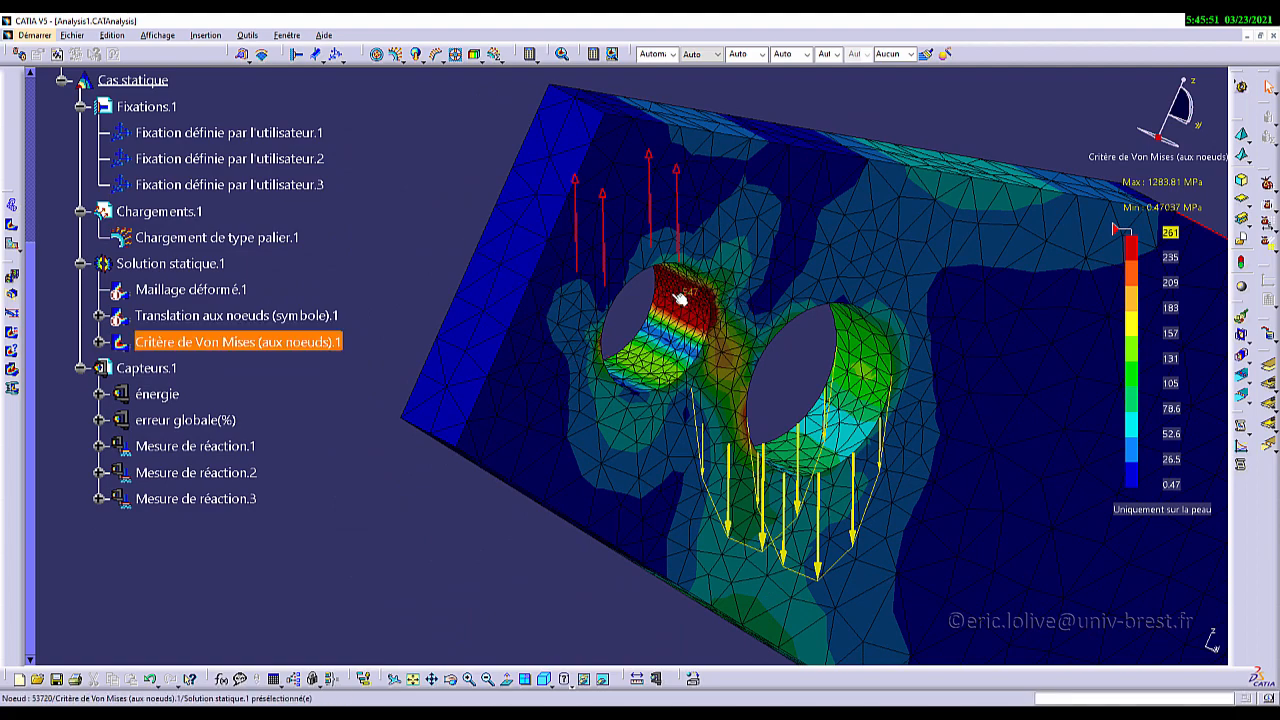
{"action": "middle_click_drag", "start_coordinate": [680, 298], "coordinate": [635, 352]}
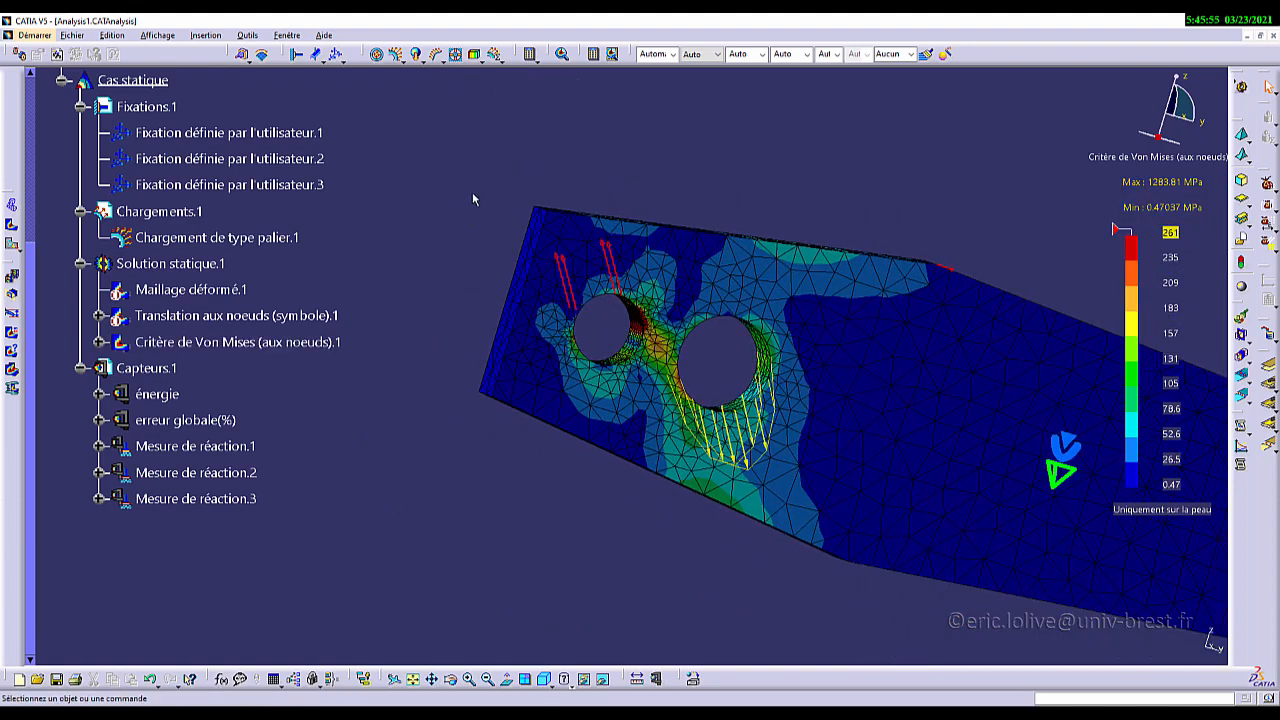
Step: Switch to bielle3.CATPart and increase the length of the connecting rod's main solid extrusion based on Esquisse.1
{"action": "left_click", "coordinate": [287, 35]}
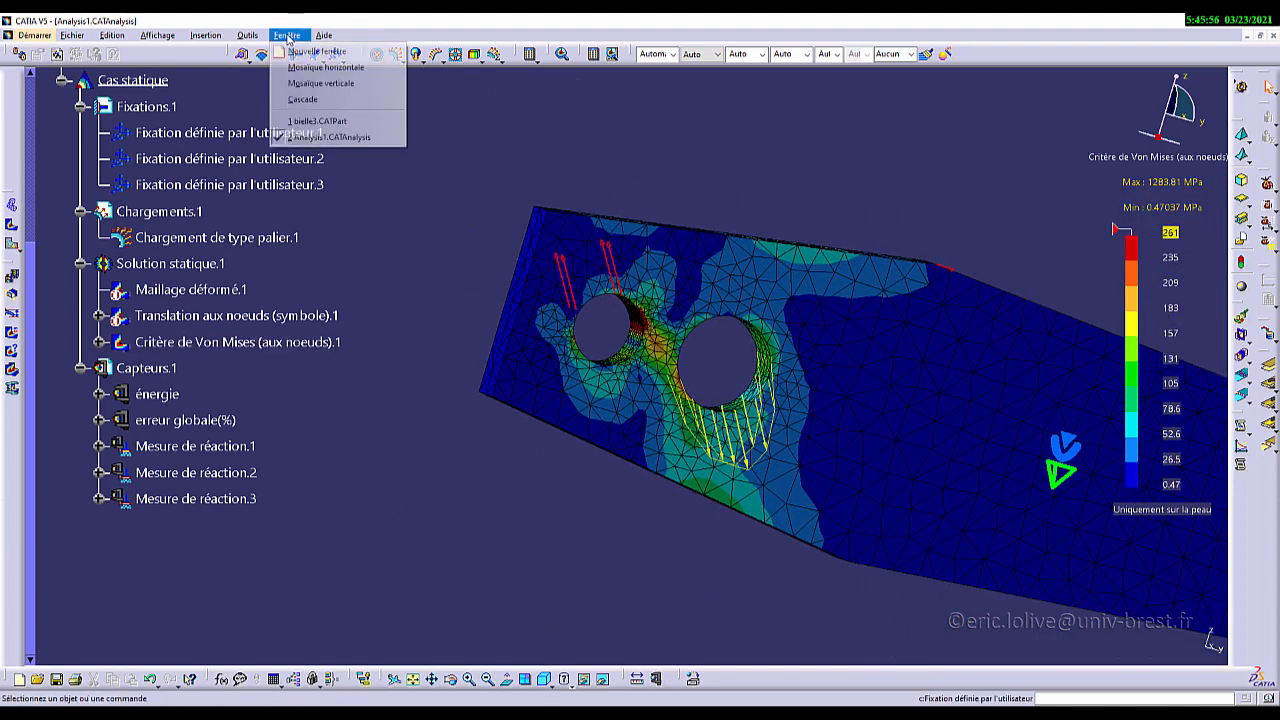
{"action": "left_click", "coordinate": [329, 122]}
{"action": "middle_click_drag", "start_coordinate": [502, 188], "coordinate": [588, 370]}
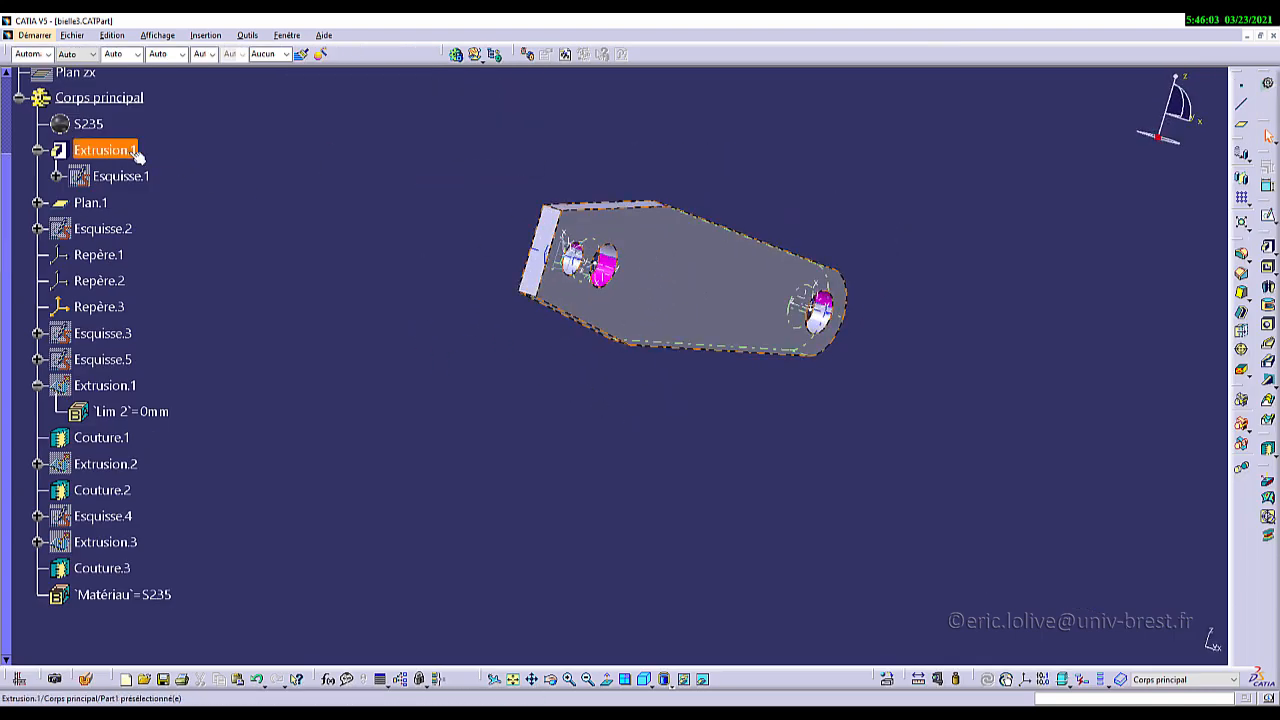
{"action": "double_click", "coordinate": [652, 347]}
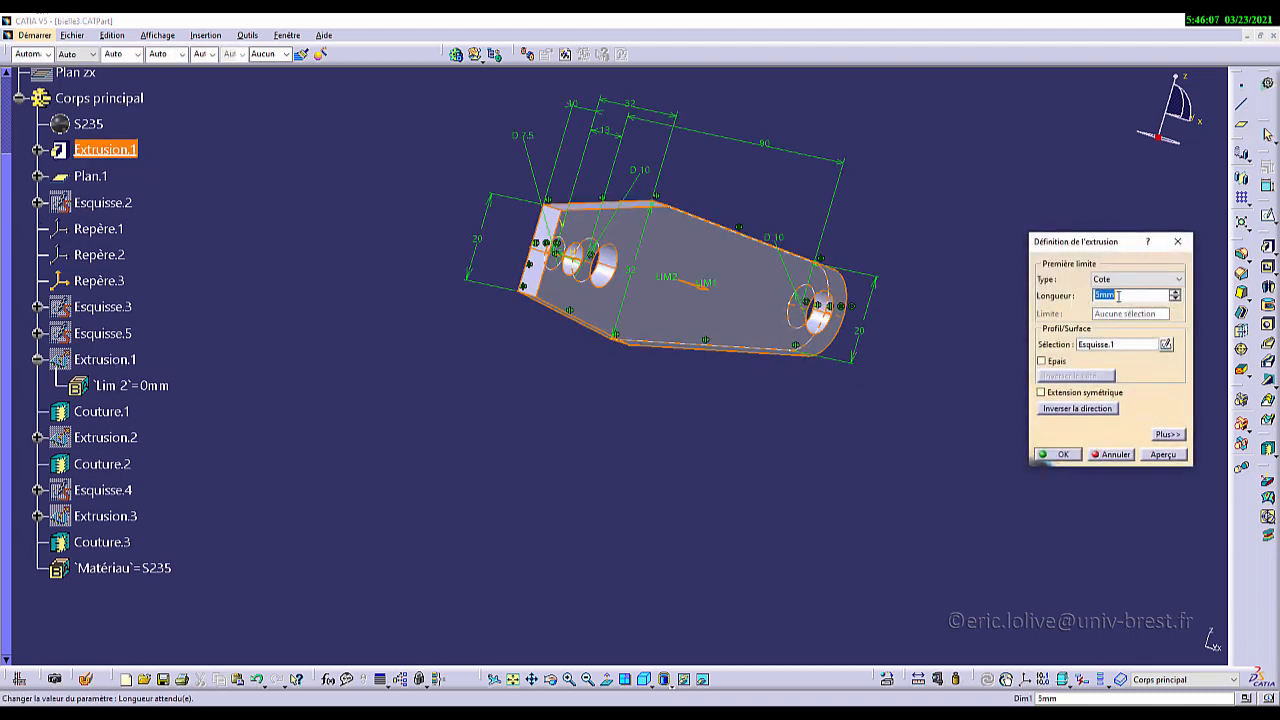
{"action": "left_click", "coordinate": [1063, 455]}
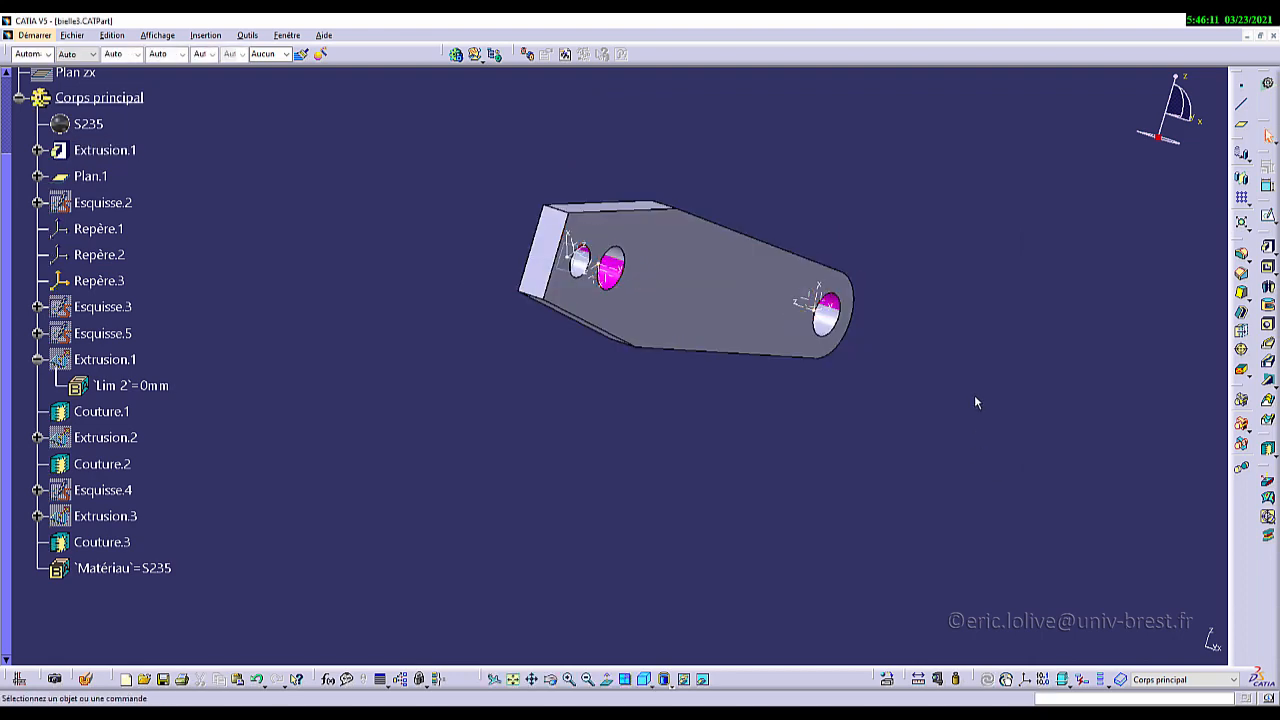
Step: Save the thickened connecting rod part and return to Analysis1.CATAnalysis
{"action": "middle_click_drag", "start_coordinate": [933, 404], "coordinate": [1148, 398]}
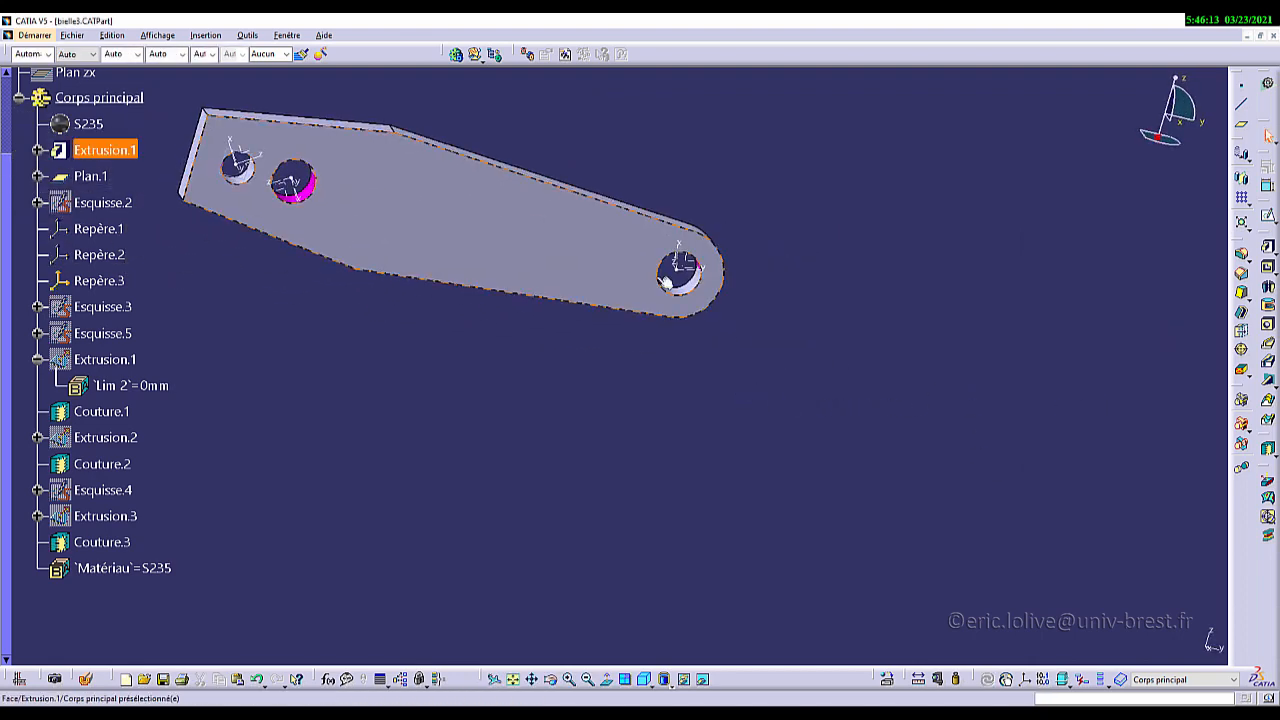
{"action": "middle_click", "coordinate": [684, 277]}
{"action": "middle_click_drag", "start_coordinate": [708, 313], "coordinate": [667, 450]}
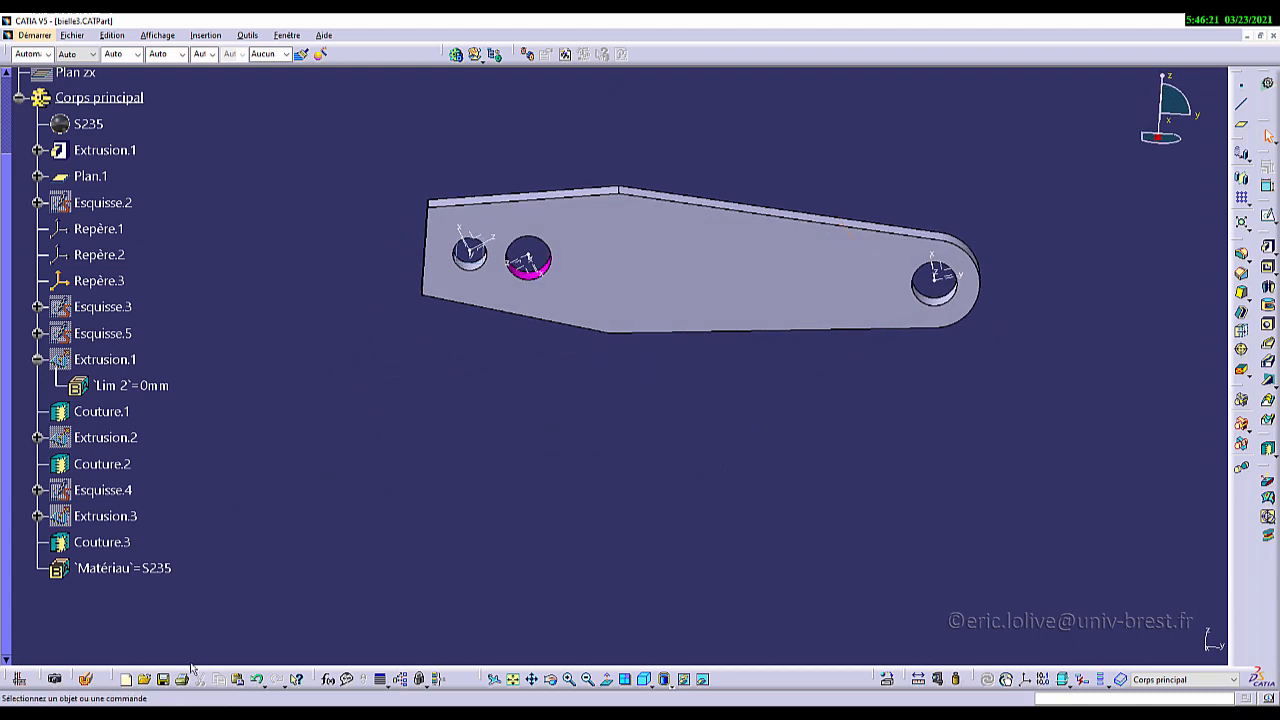
{"action": "left_click", "coordinate": [162, 679]}
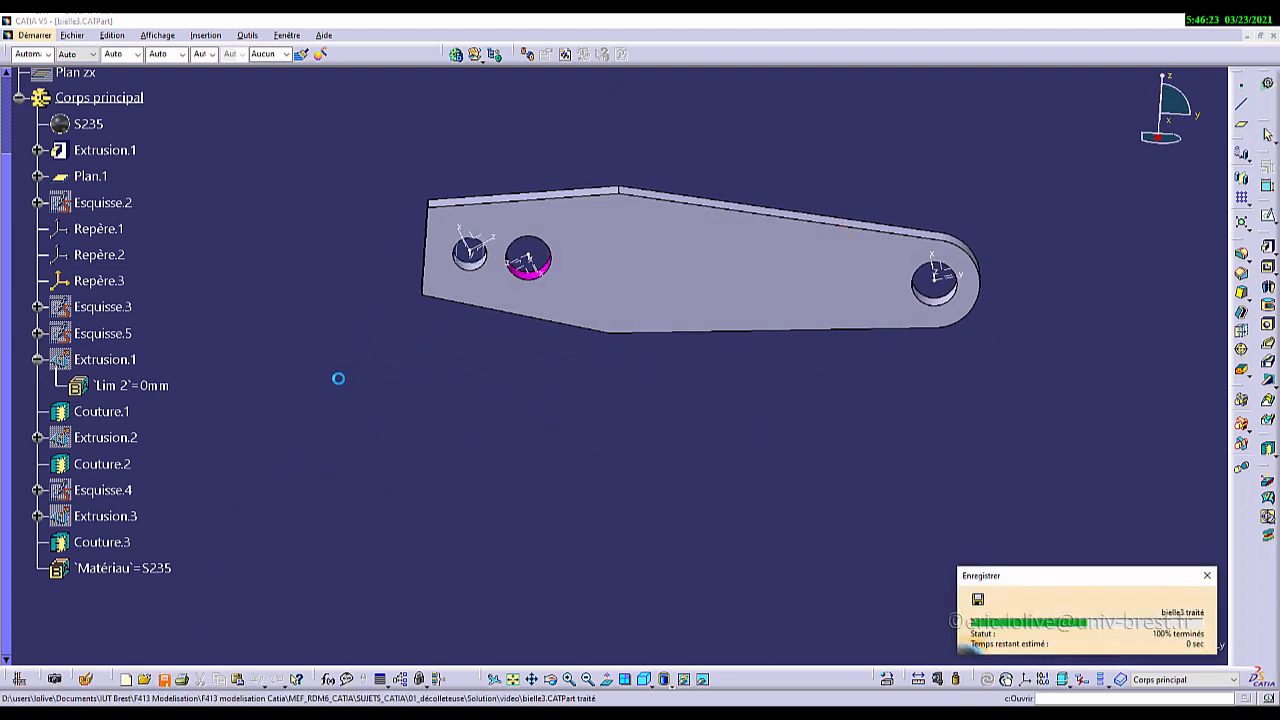
{"action": "left_click", "coordinate": [284, 35]}
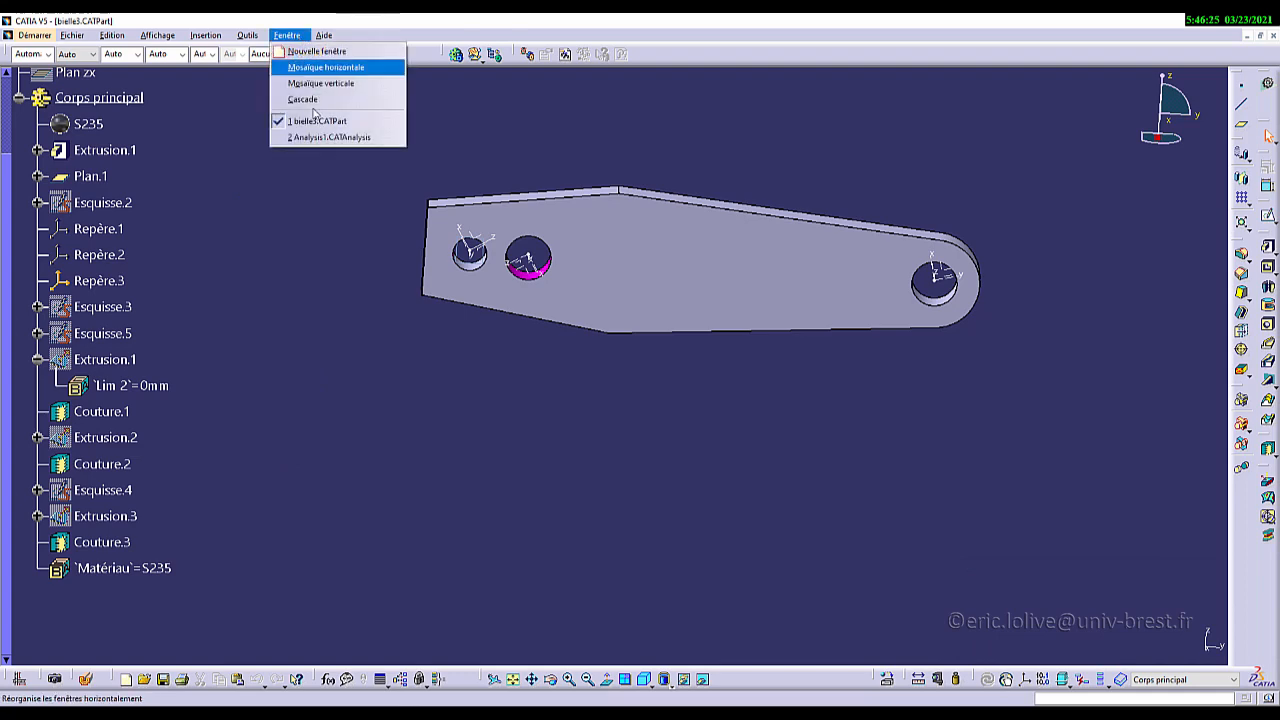
{"action": "left_click", "coordinate": [322, 137]}
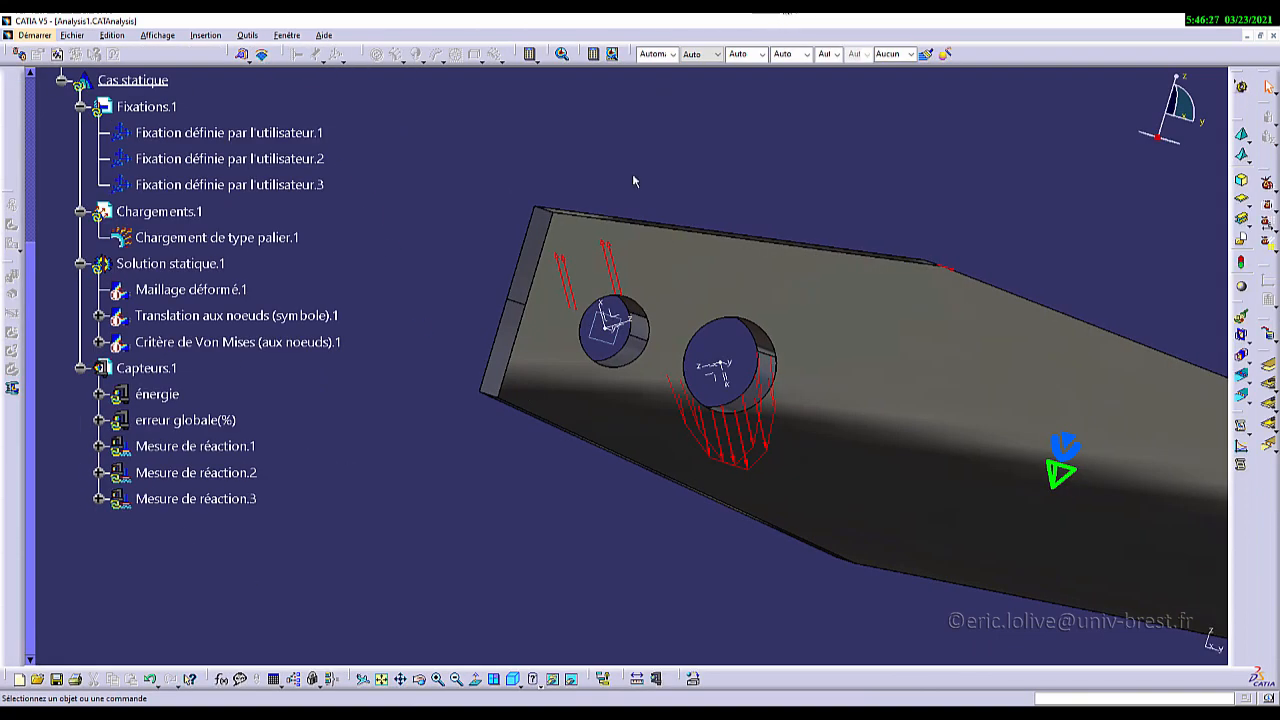
Step: Recompute everything (Tout) in the static analysis for the thickened connecting rod, accepting the resource estimate
{"action": "middle_click_drag", "start_coordinate": [700, 350], "coordinate": [560, 280]}
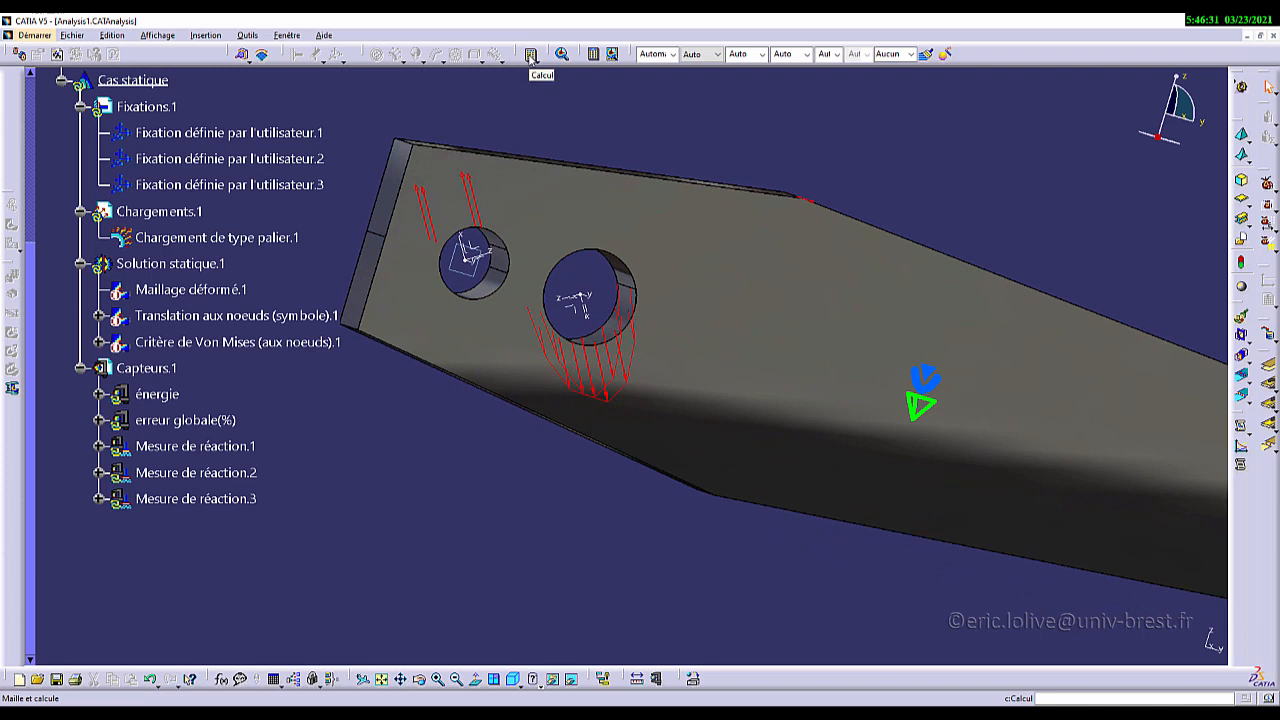
{"action": "left_click", "coordinate": [531, 54]}
{"action": "left_click", "coordinate": [984, 312]}
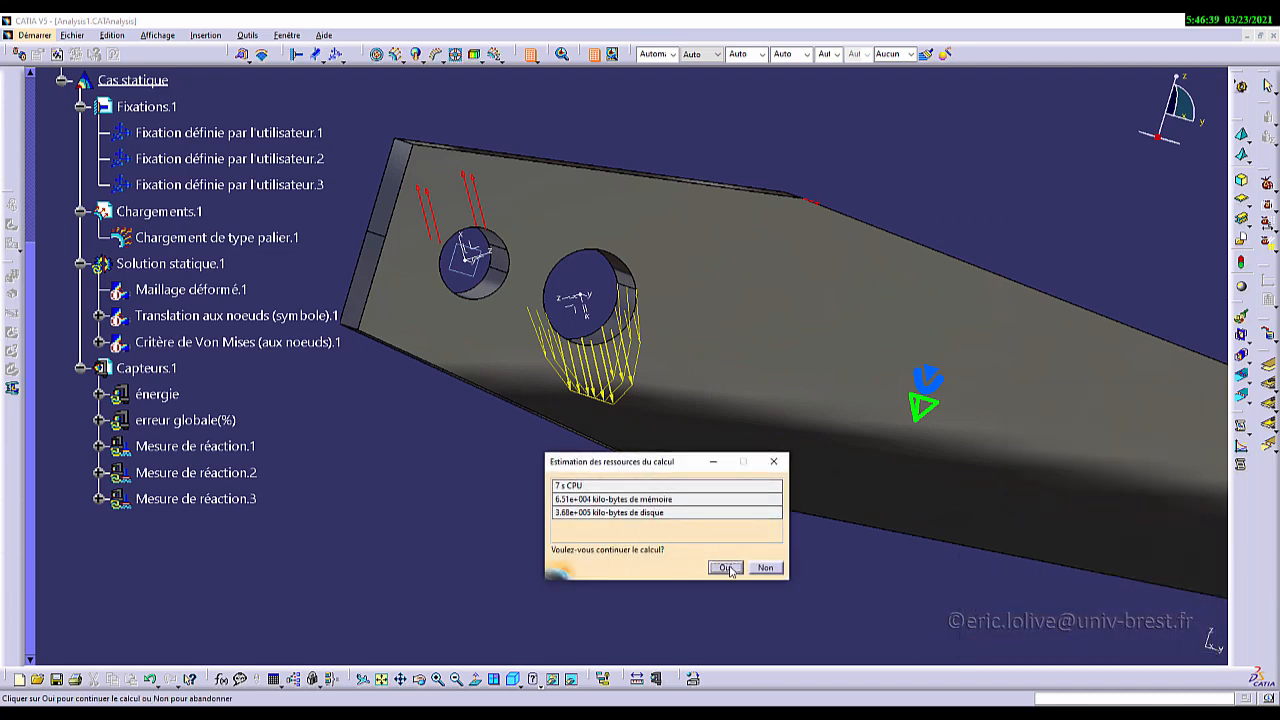
{"action": "left_click", "coordinate": [726, 568]}
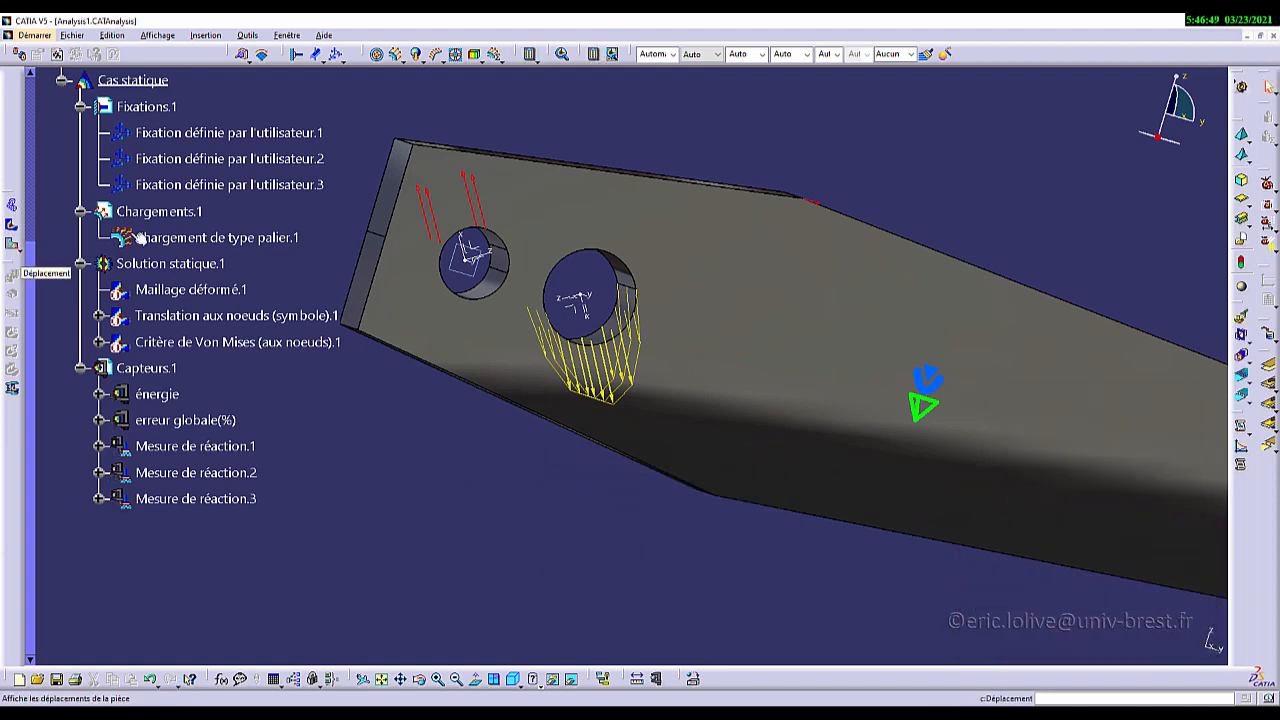
Step: Check the current error in Adaptivité globale.1 and run an adaptive computation with 1 iteration and a 0.5 mm minimum size
{"action": "scroll", "coordinate": [230, 315], "scroll_direction": "up", "scroll_amount": 3}
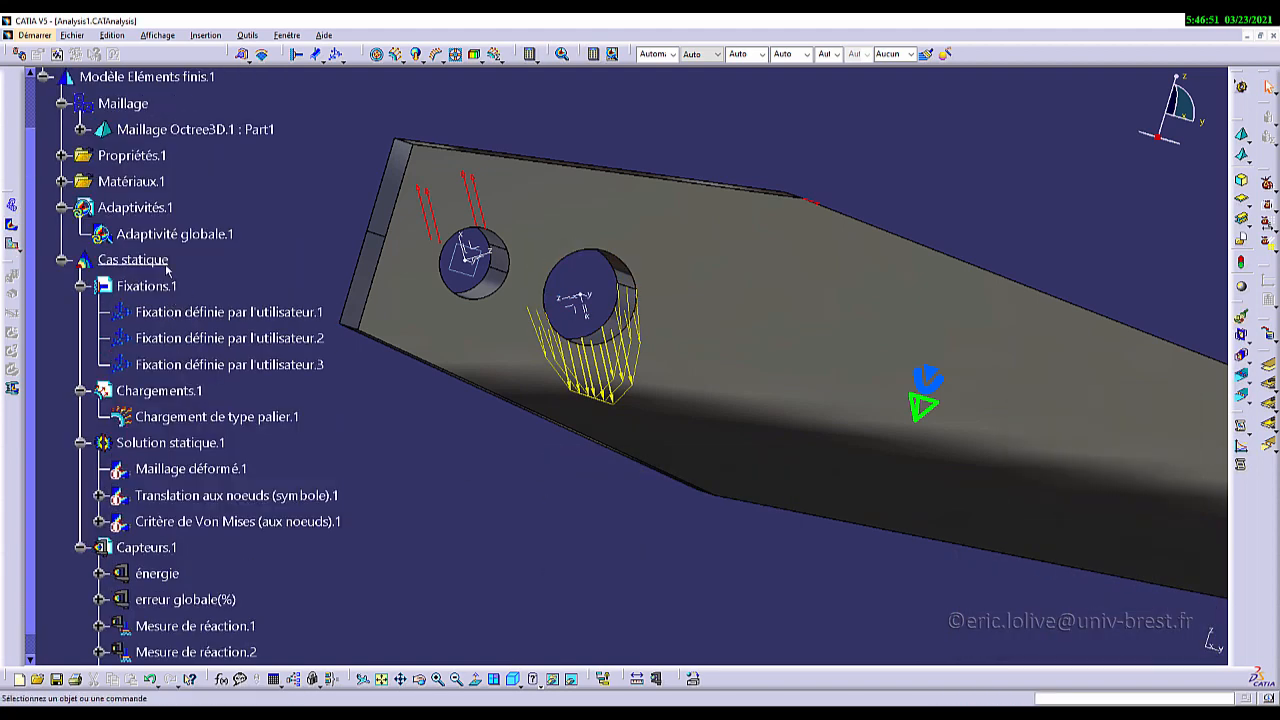
{"action": "double_click", "coordinate": [172, 234]}
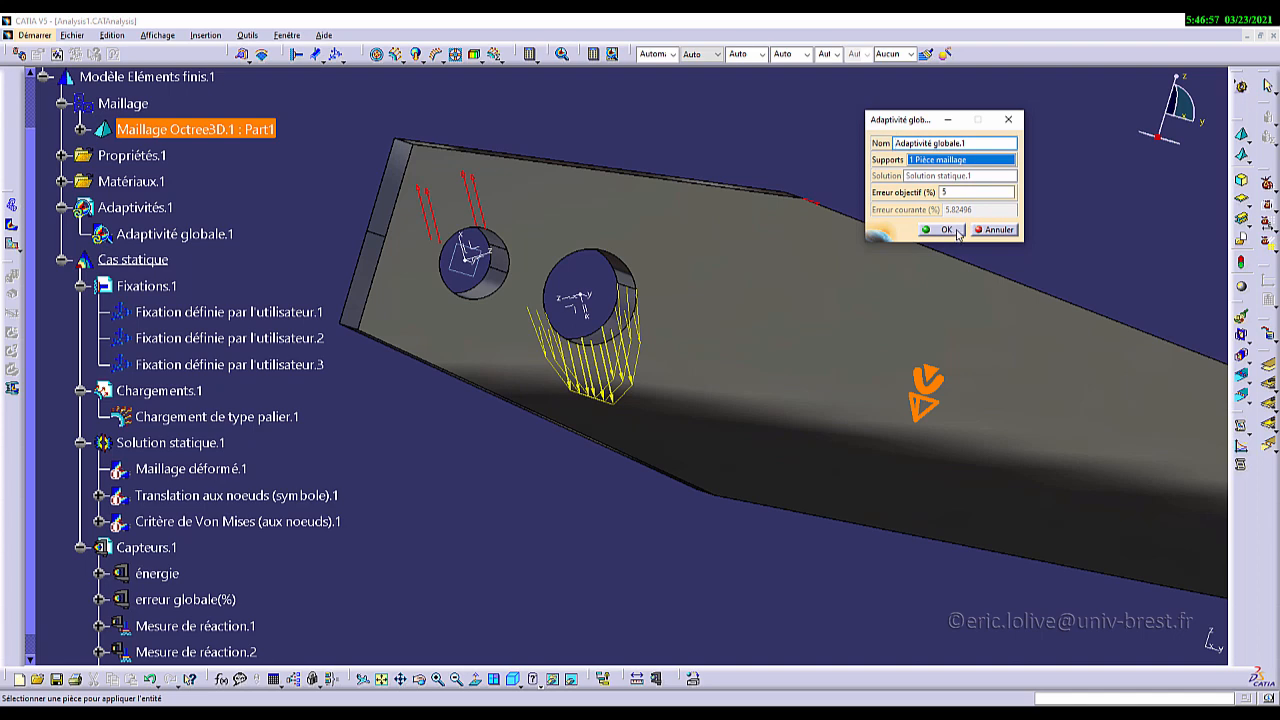
{"action": "left_click", "coordinate": [941, 229]}
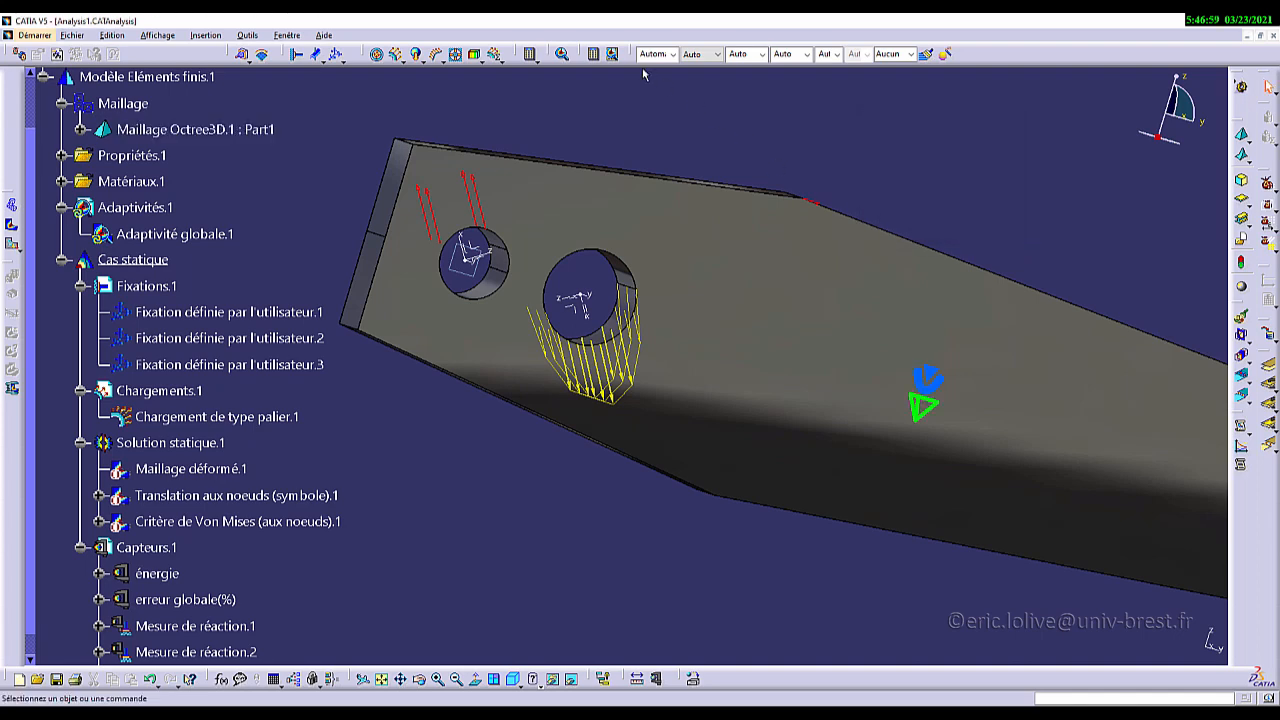
{"action": "left_click", "coordinate": [612, 54]}
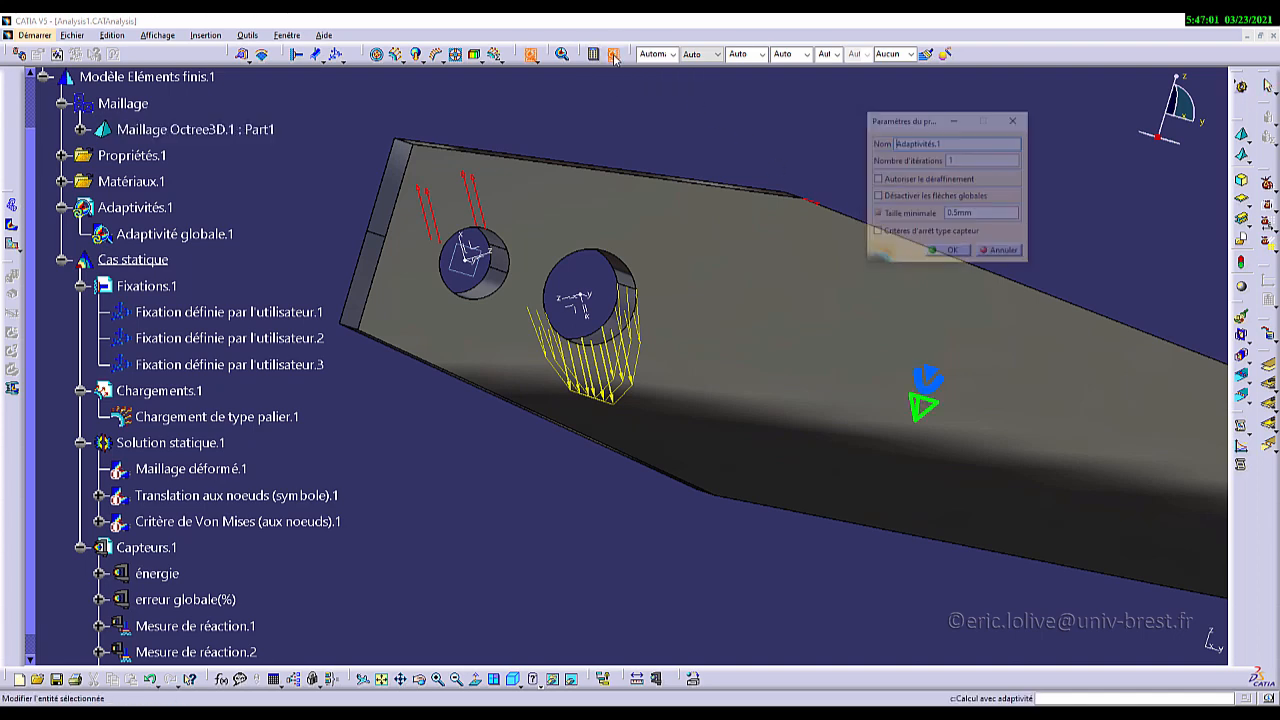
{"action": "left_click", "coordinate": [954, 253]}
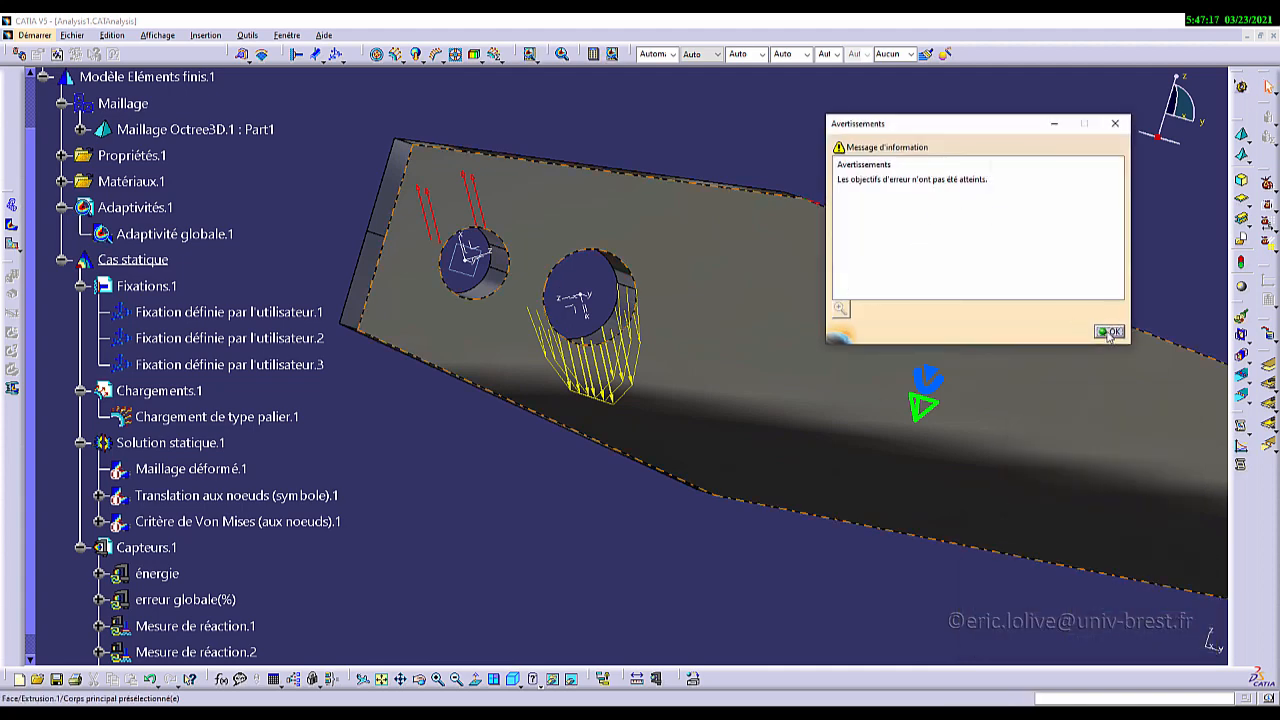
{"action": "left_click", "coordinate": [1109, 333]}
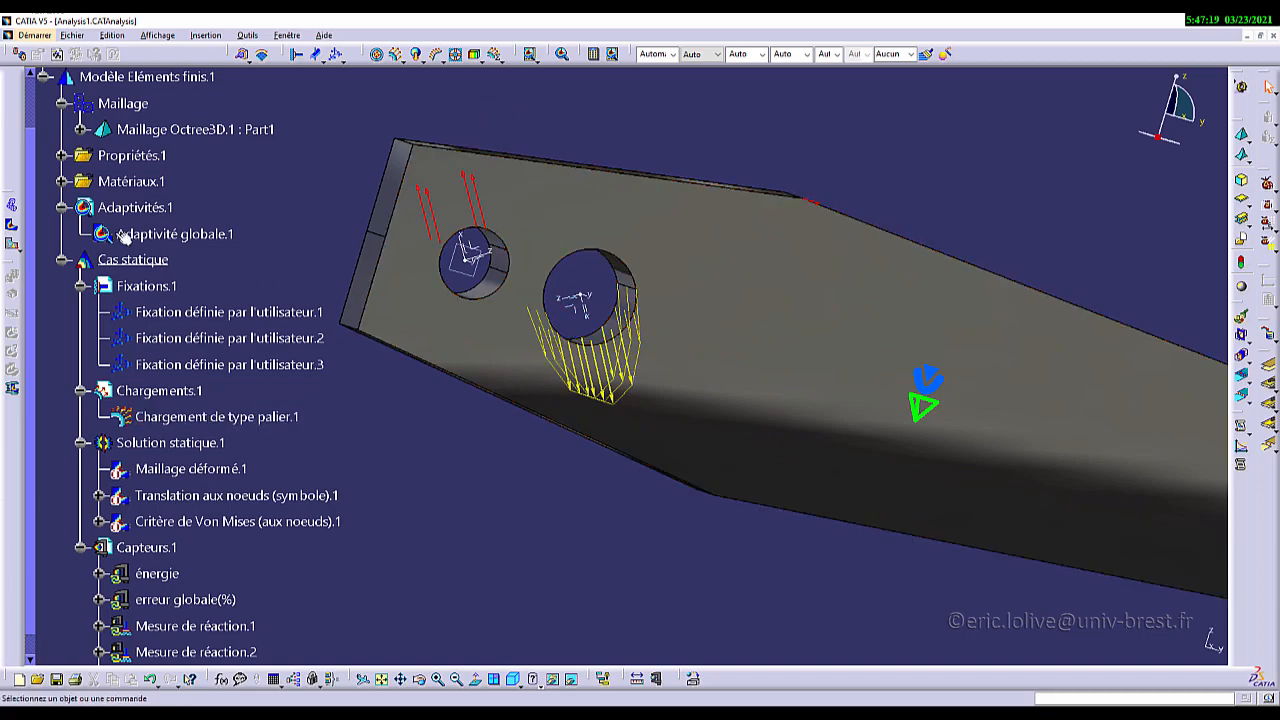
Step: Display the deformed mesh around the holes and check the current error of Adaptivité globale.1
{"action": "left_click", "coordinate": [12, 216]}
{"action": "left_click", "coordinate": [594, 360]}
{"action": "mouse_move", "coordinate": [594, 360]}
{"action": "middle_mouse_down"}
{"action": "mouse_move", "coordinate": [663, 406]}
{"action": "mouse_move", "coordinate": [943, 443]}
{"action": "mouse_move", "coordinate": [666, 400]}
{"action": "mouse_move", "coordinate": [460, 326]}
{"action": "mouse_move", "coordinate": [395, 346]}
{"action": "mouse_move", "coordinate": [613, 349]}
{"action": "mouse_move", "coordinate": [600, 345]}
{"action": "middle_mouse_up"}
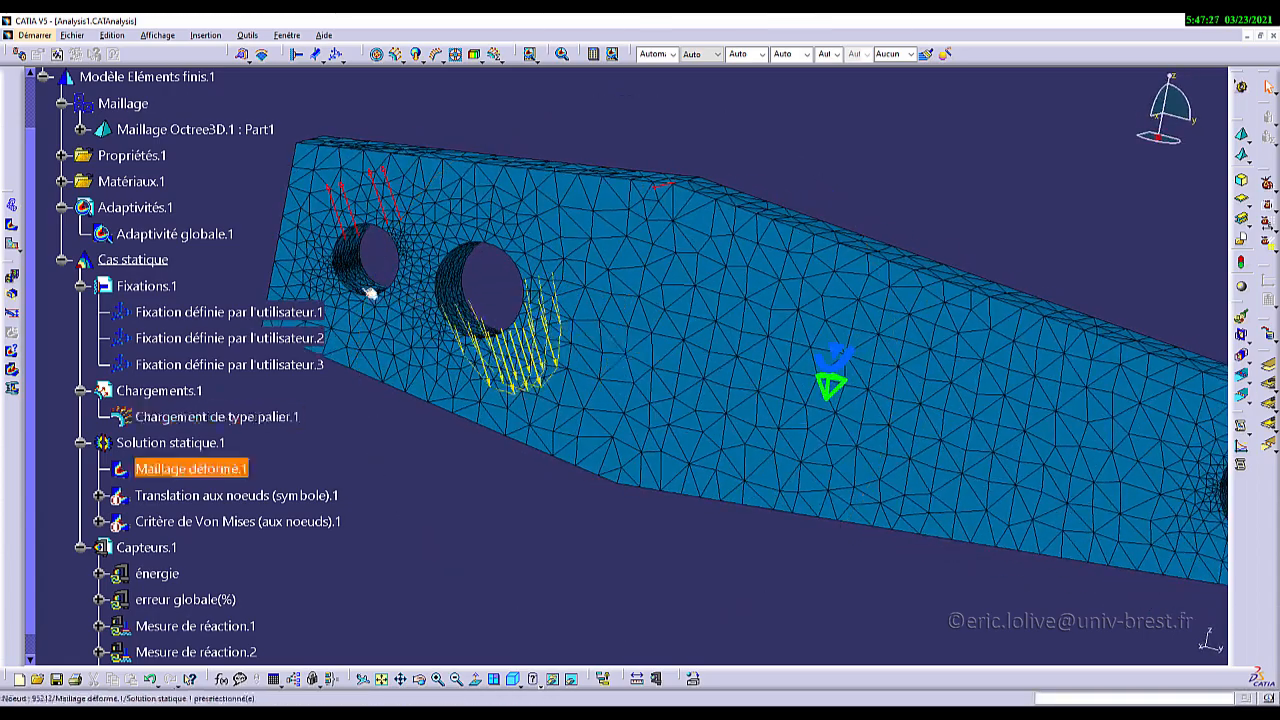
{"action": "double_click", "coordinate": [370, 271]}
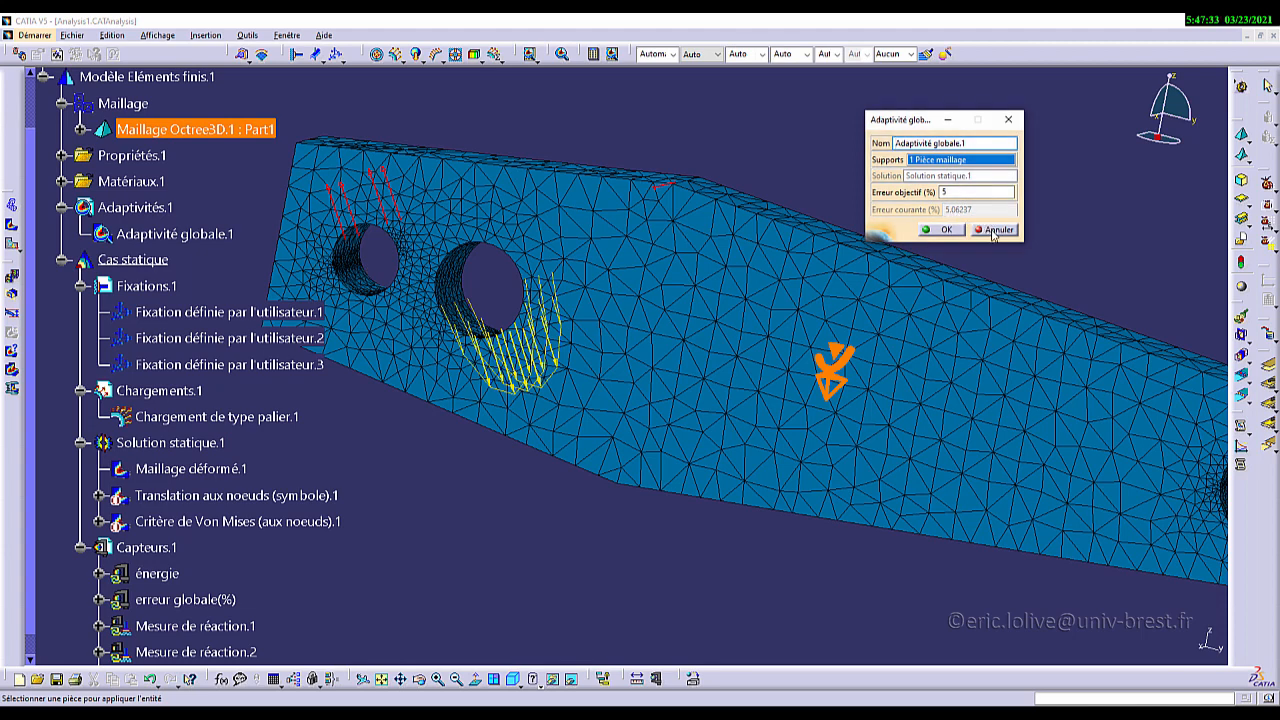
{"action": "left_click", "coordinate": [995, 230]}
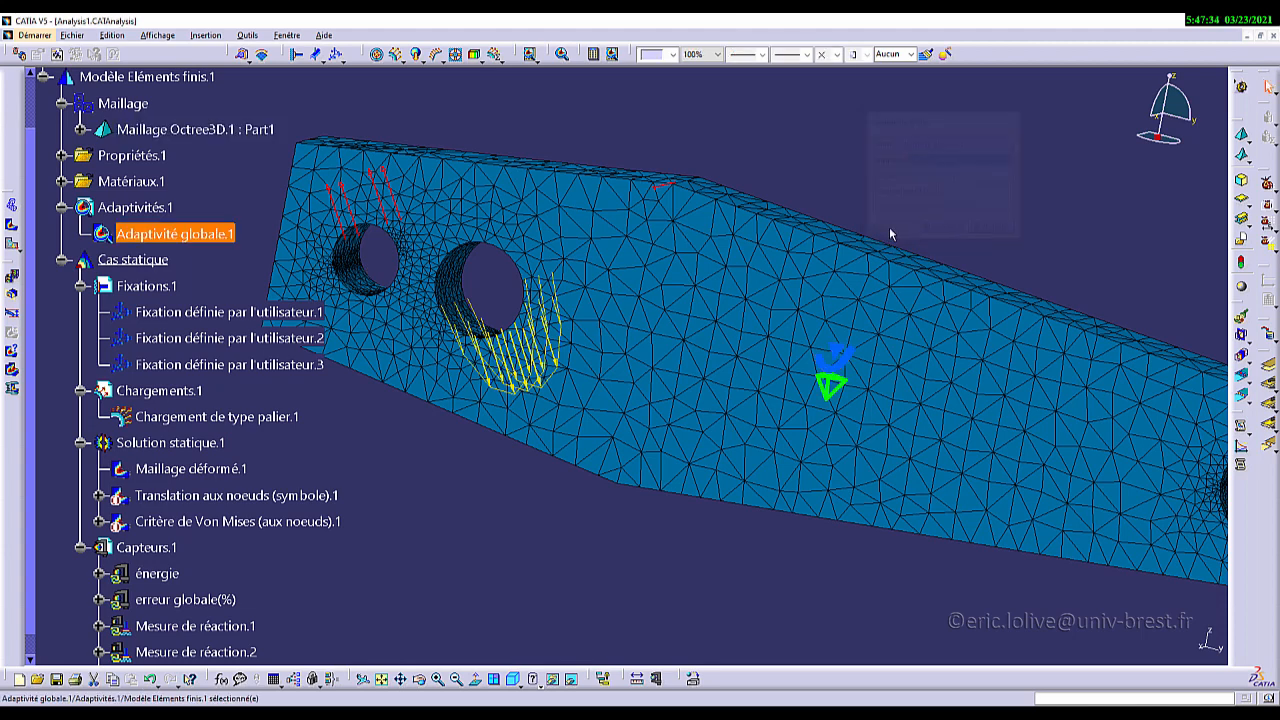
Step: Run another adaptive computation with 1 iteration and compare Adaptivité globale.1's current error with the 5% target
{"action": "left_click", "coordinate": [611, 55]}
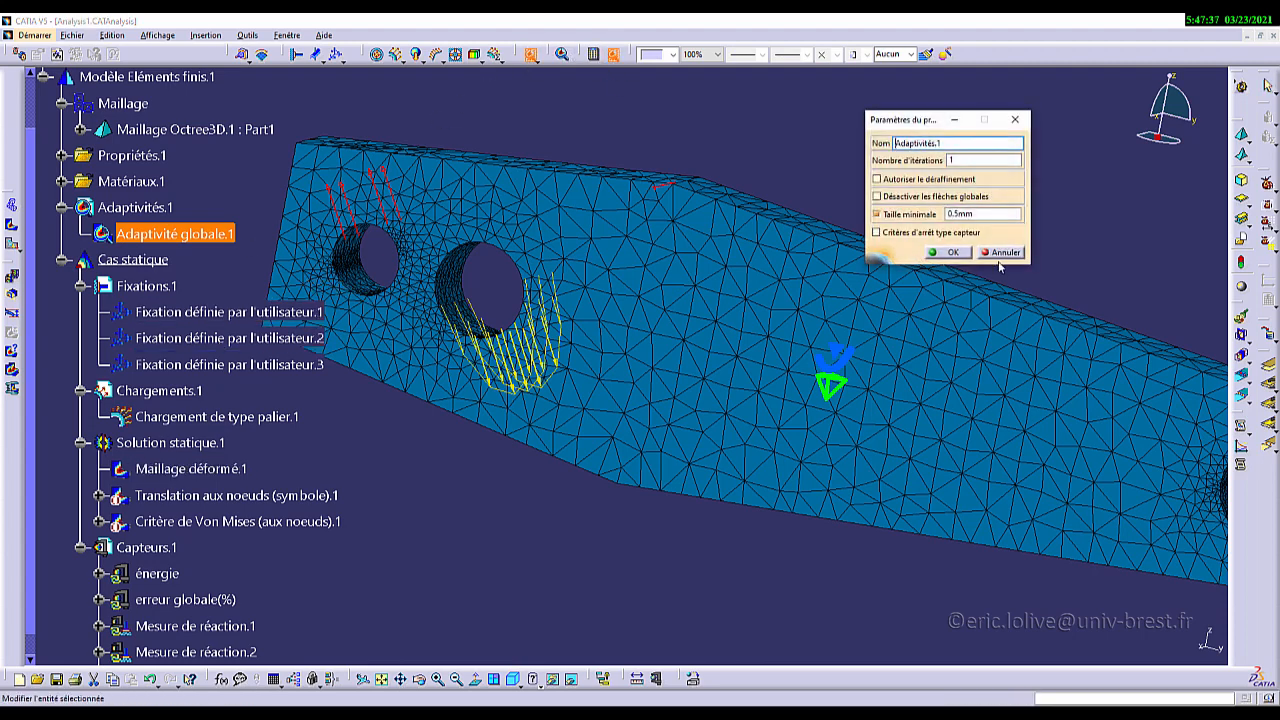
{"action": "left_click", "coordinate": [960, 214]}
{"action": "left_click", "coordinate": [953, 253]}
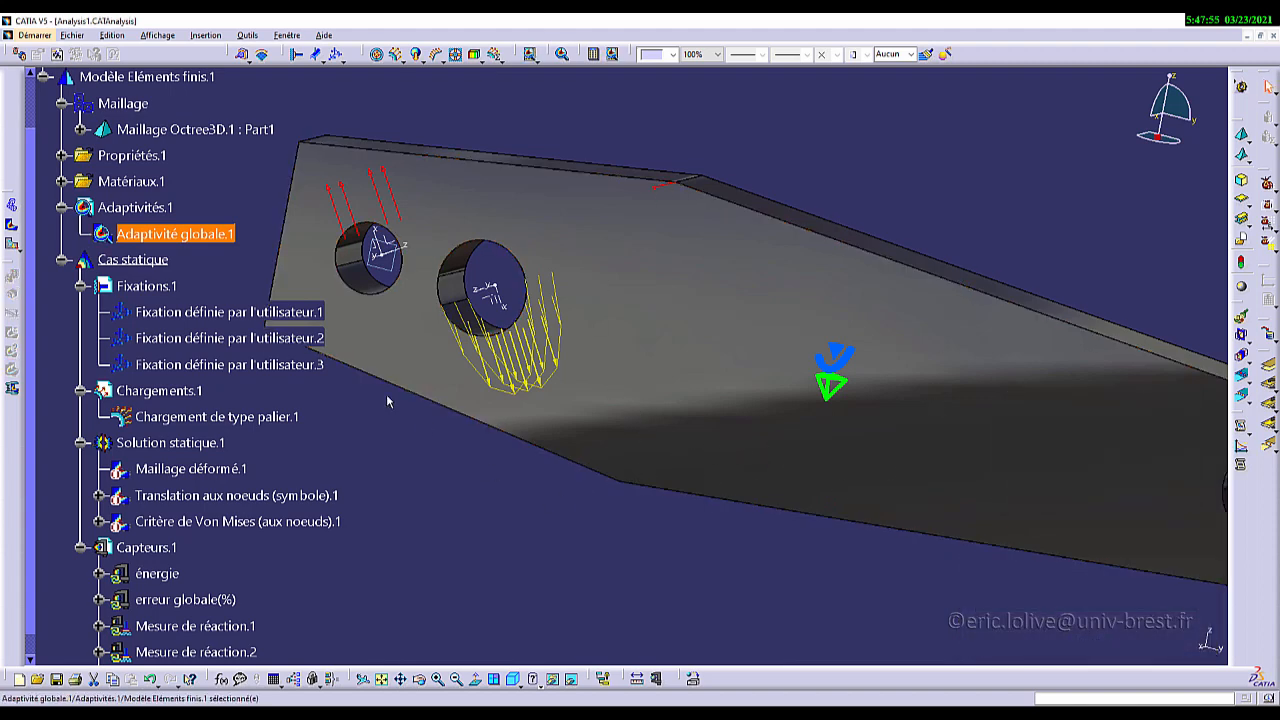
{"action": "left_click", "coordinate": [523, 475]}
{"action": "middle_click_drag", "start_coordinate": [523, 475], "coordinate": [555, 423]}
{"action": "double_click", "coordinate": [174, 233]}
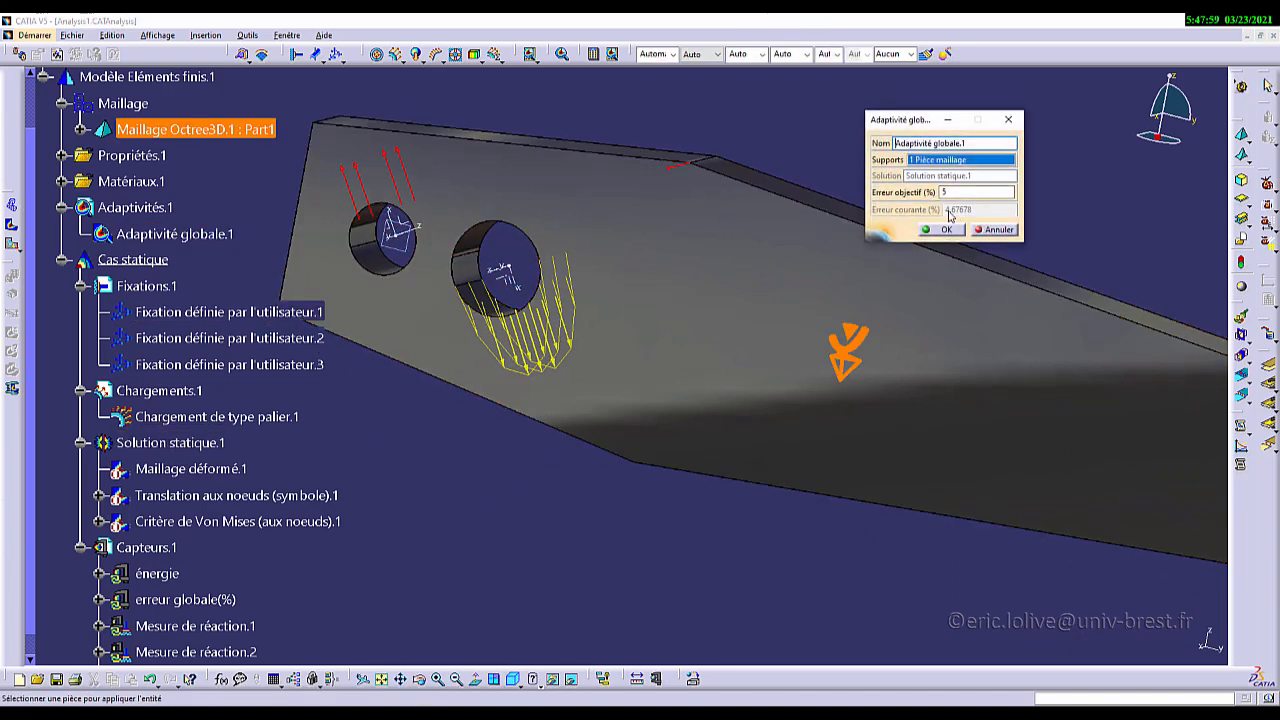
{"action": "left_click", "coordinate": [950, 230]}
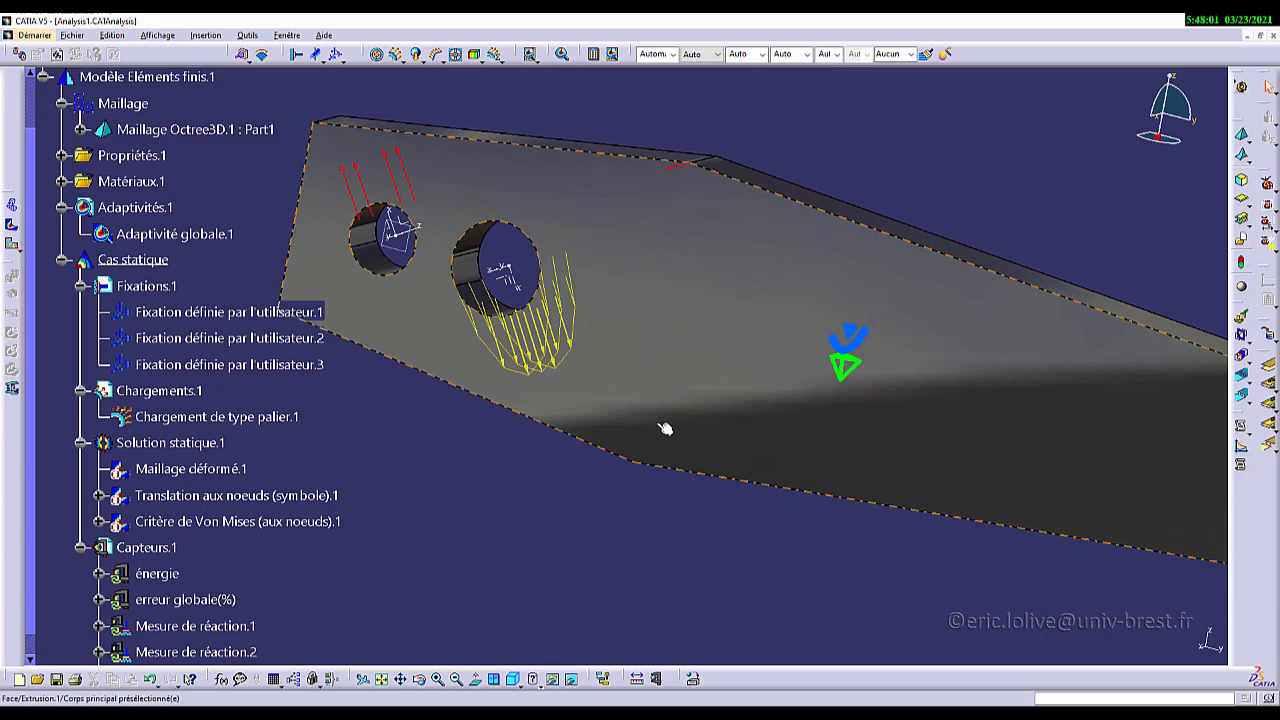
Step: Update all sensors in the static case's Capteurs.1 set, accepting the required update of their input parameters
{"action": "middle_click_drag", "start_coordinate": [663, 428], "coordinate": [617, 446]}
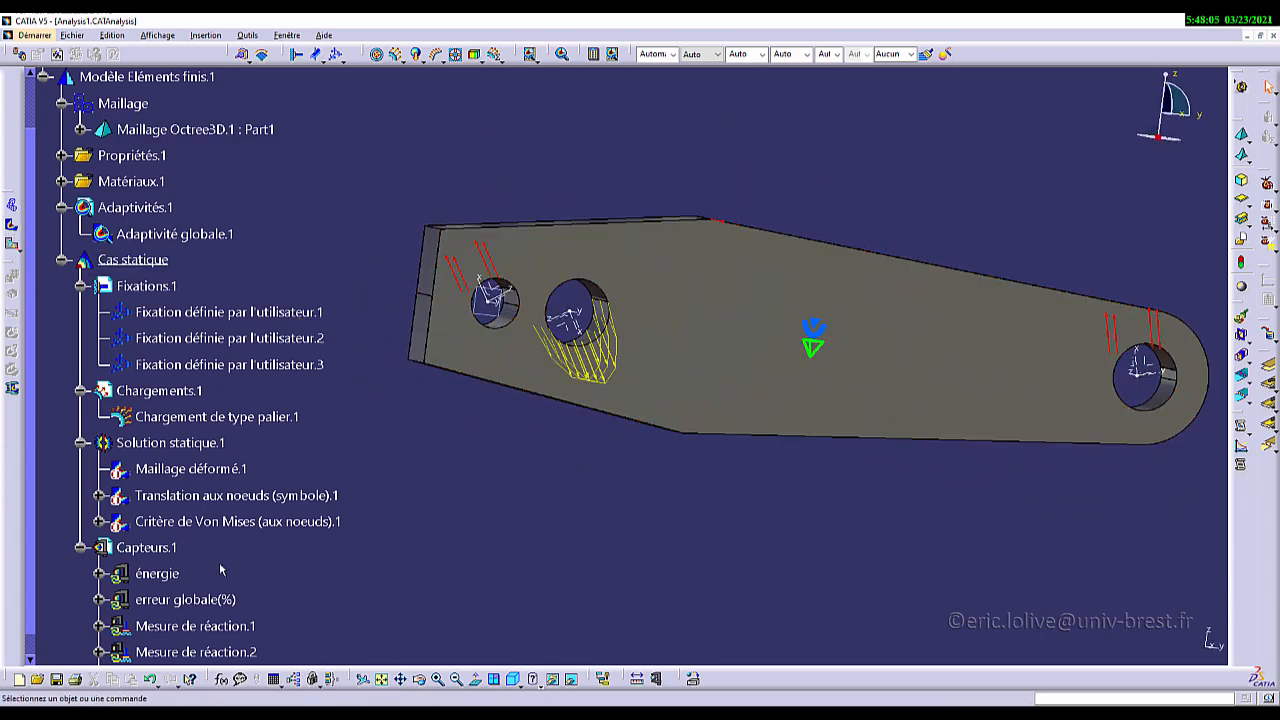
{"action": "scroll", "coordinate": [185, 550], "scroll_direction": "down", "scroll_amount": 3}
{"action": "left_click", "coordinate": [99, 387]}
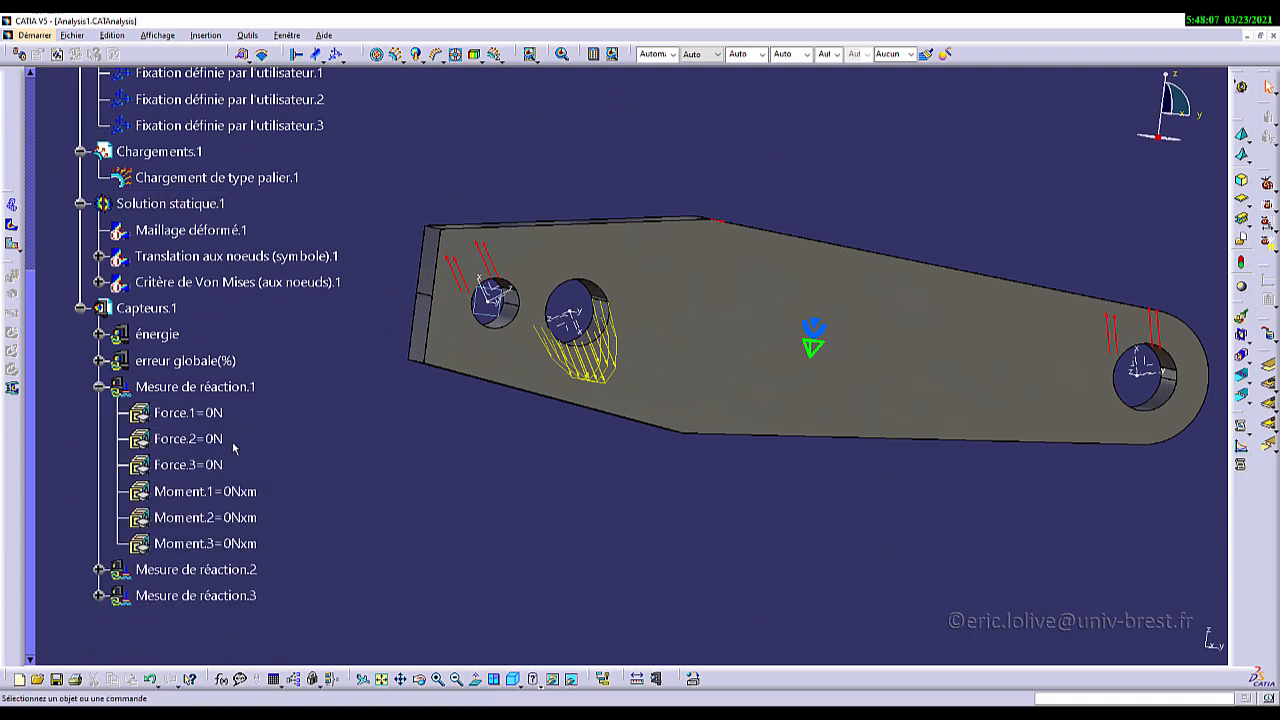
{"action": "right_click", "coordinate": [143, 310]}
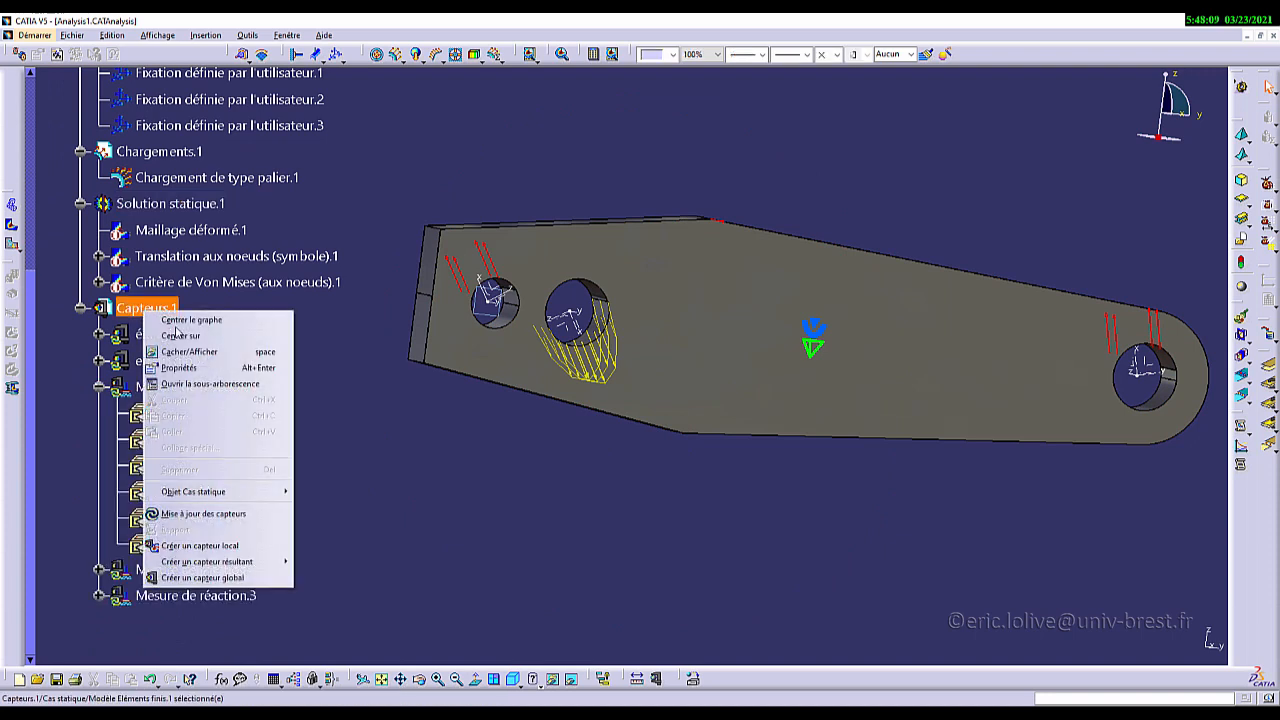
{"action": "left_click", "coordinate": [213, 514]}
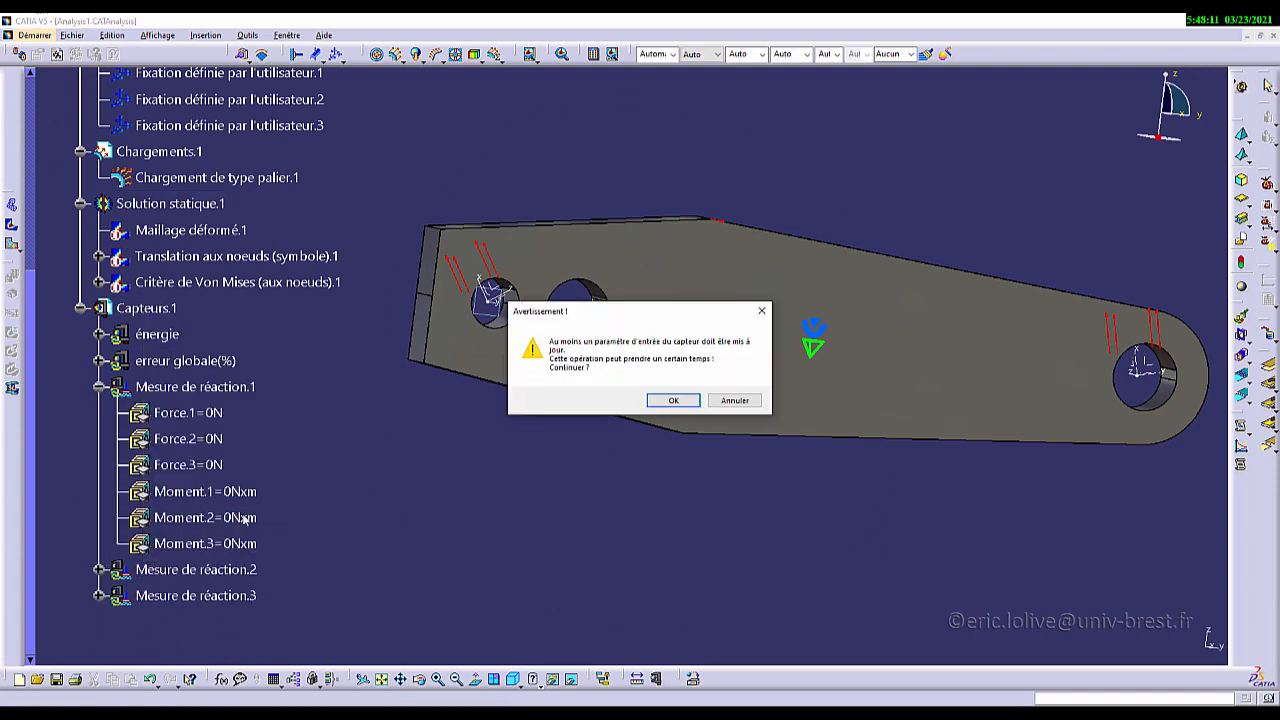
{"action": "left_click", "coordinate": [671, 401]}
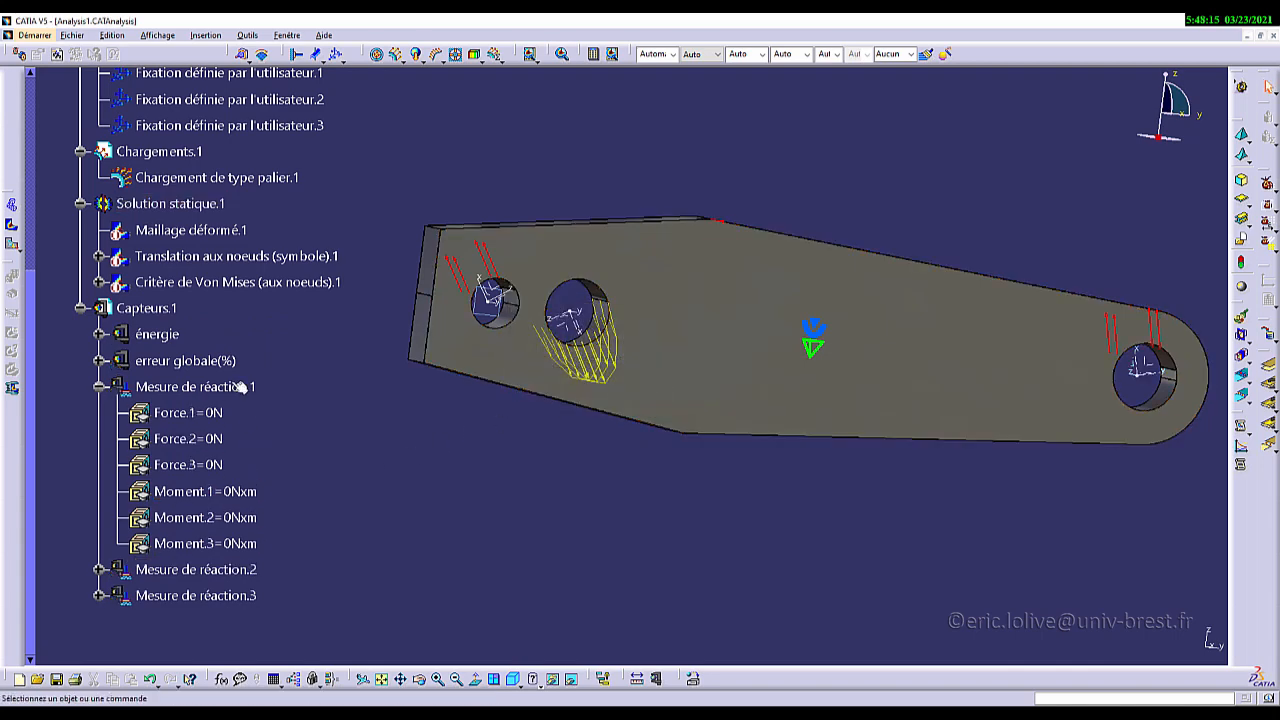
Step: Expand Mesure de réaction.2 and Mesure de réaction.3 and read their updated forces and moments
{"action": "scroll", "coordinate": [114, 545], "scroll_direction": "down", "scroll_amount": 3}
{"action": "left_click", "coordinate": [99, 332]}
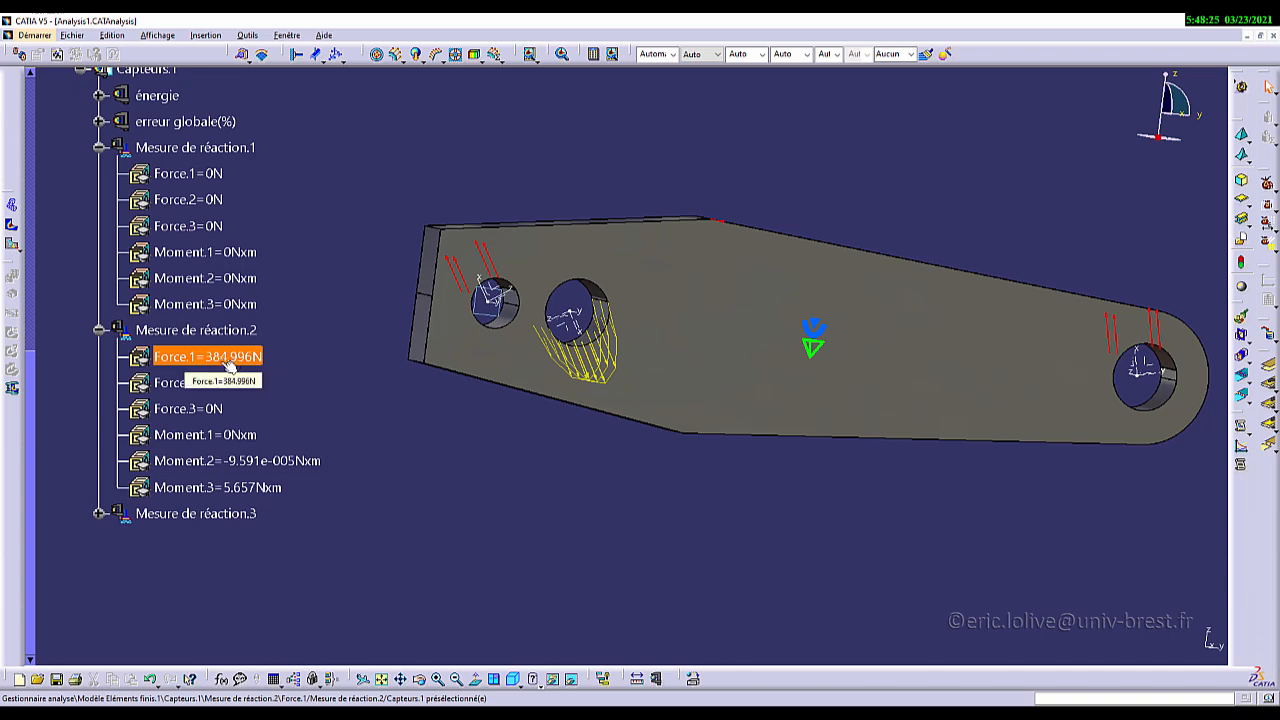
{"action": "left_click", "coordinate": [99, 513]}
{"action": "scroll", "coordinate": [120, 517], "scroll_direction": "down", "scroll_amount": 4}
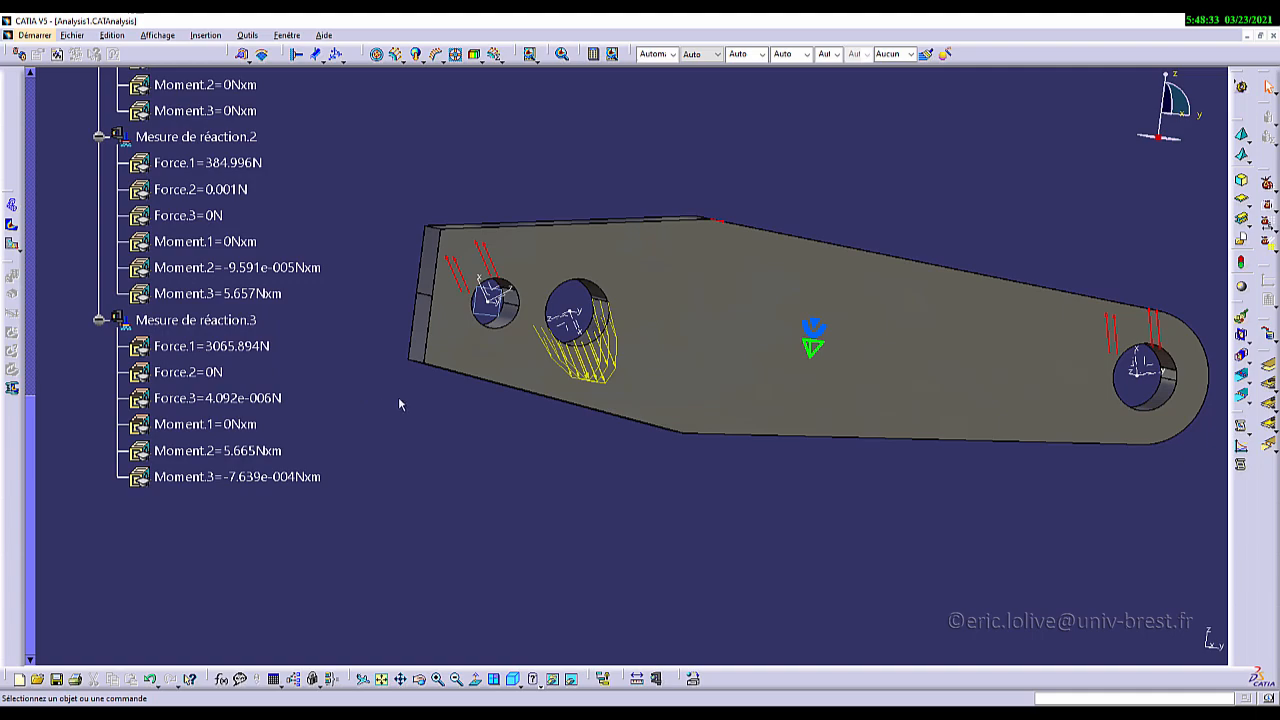
Step: Display the Von Mises stress of the static case and bring the small hole near the rod's wide end into close view
{"action": "scroll", "coordinate": [362, 403], "scroll_direction": "up", "scroll_amount": 10}
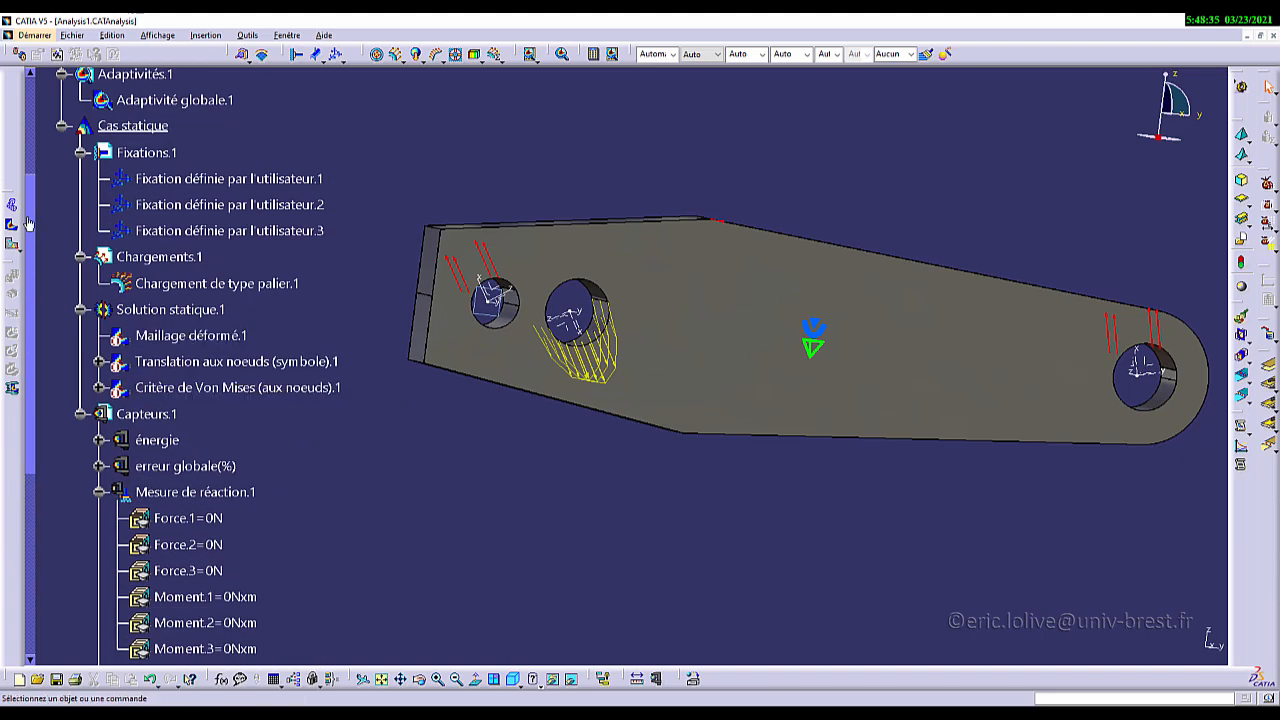
{"action": "left_click", "coordinate": [12, 228]}
{"action": "middle_click_drag", "start_coordinate": [535, 422], "coordinate": [481, 300]}
{"action": "middle_click_drag", "start_coordinate": [481, 300], "coordinate": [856, 370]}
{"action": "middle_click_drag", "start_coordinate": [574, 331], "coordinate": [669, 446]}
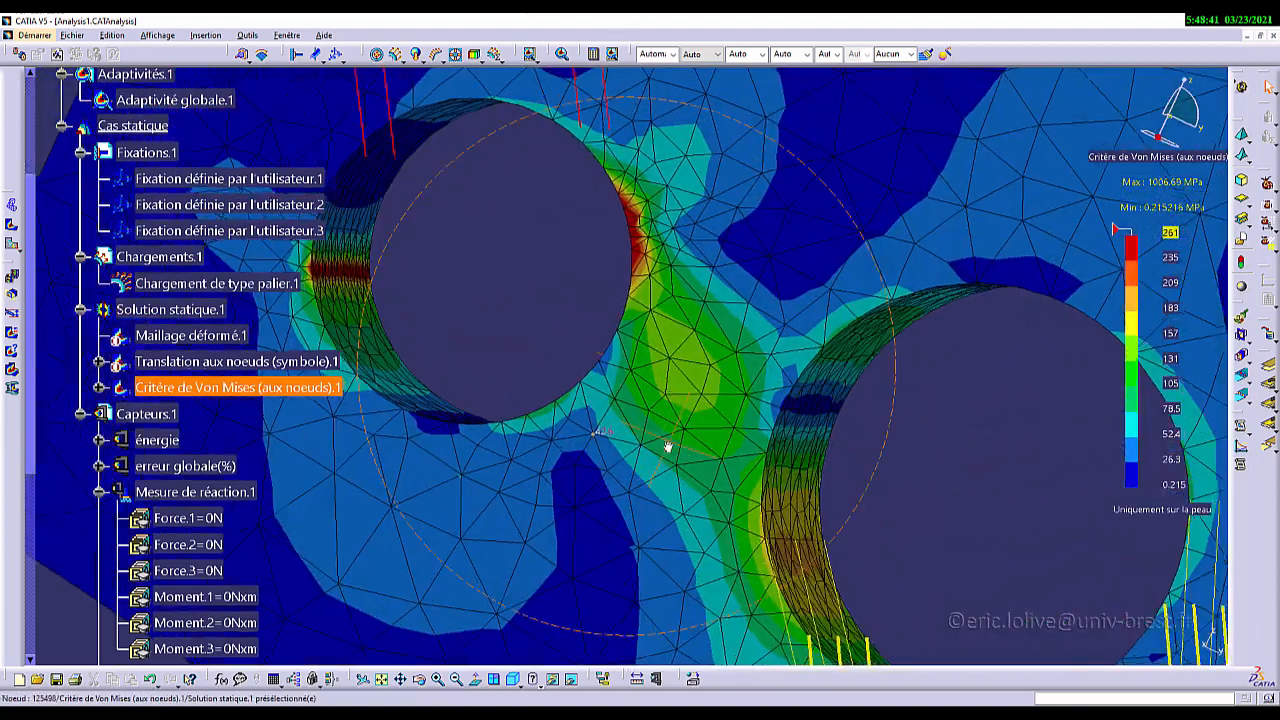
{"action": "scroll", "coordinate": [290, 264], "scroll_direction": "down", "scroll_amount": 1}
{"action": "middle_click_drag", "start_coordinate": [337, 286], "coordinate": [482, 309]}
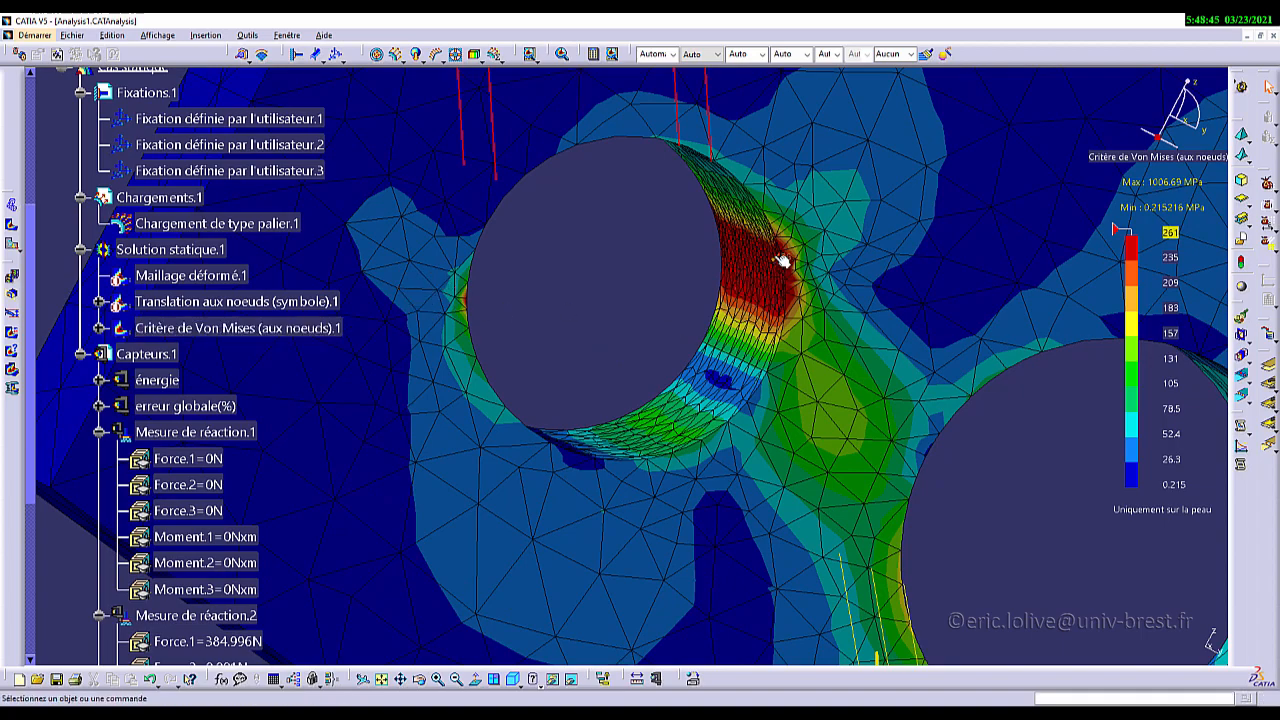
Step: Examine the Von Mises stress around the small and loaded holes against the 261 MPa limit on the colour scale
{"action": "middle_click_drag", "start_coordinate": [838, 424], "coordinate": [634, 370]}
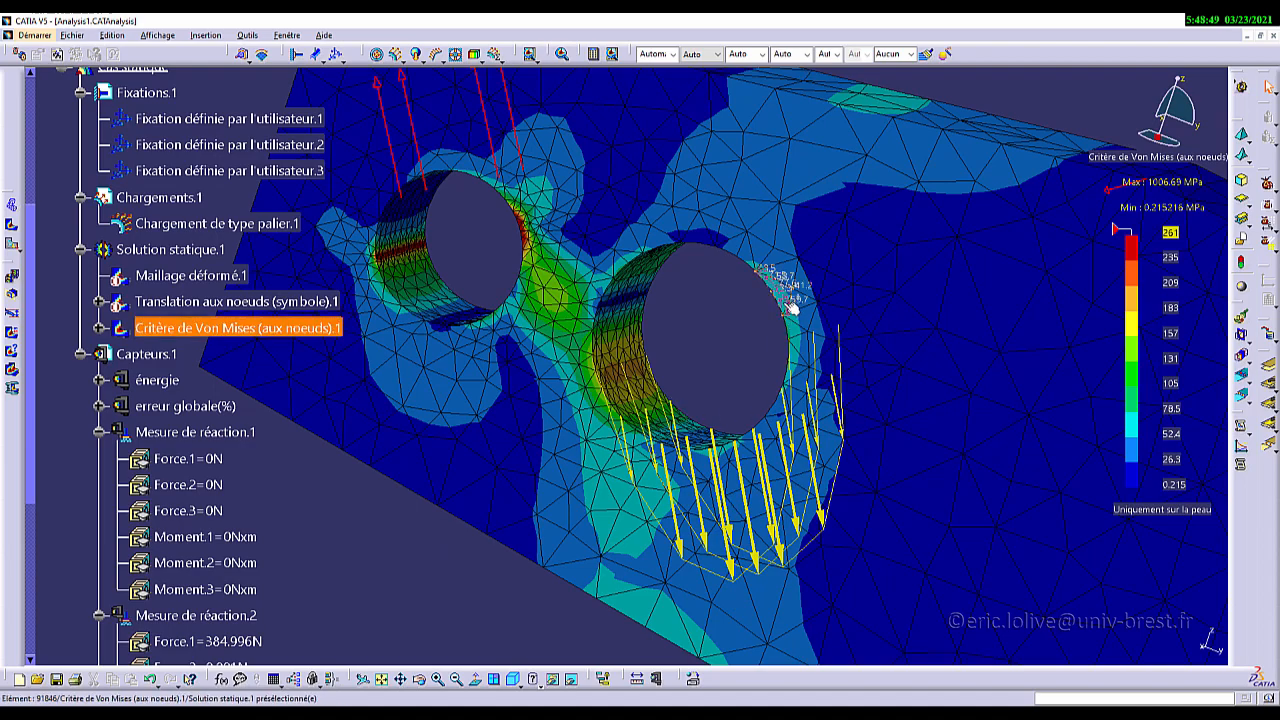
{"action": "middle_click_drag", "start_coordinate": [680, 410], "coordinate": [593, 388]}
{"action": "middle_click_drag", "start_coordinate": [890, 407], "coordinate": [663, 331], "text": "ctrl"}
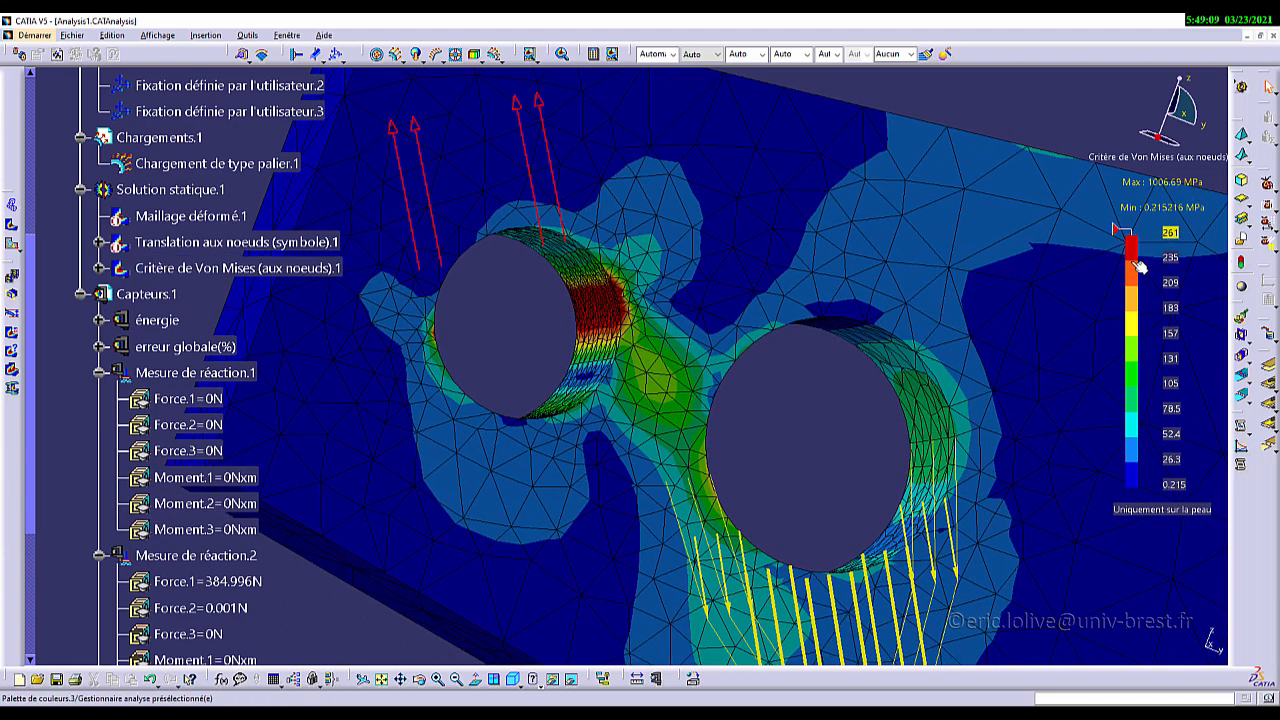
{"action": "middle_click_drag", "start_coordinate": [610, 300], "coordinate": [605, 302], "text": "ctrl"}
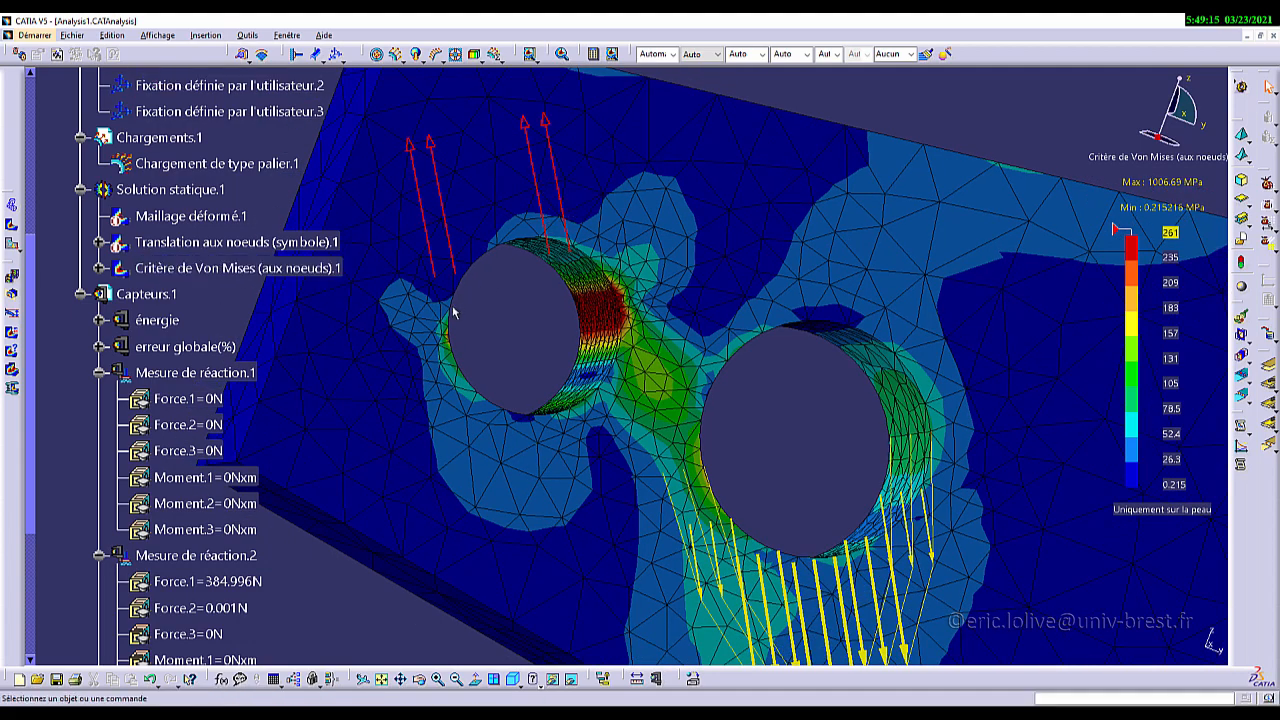
{"action": "scroll", "coordinate": [614, 318], "scroll_direction": "down", "scroll_amount": 1}
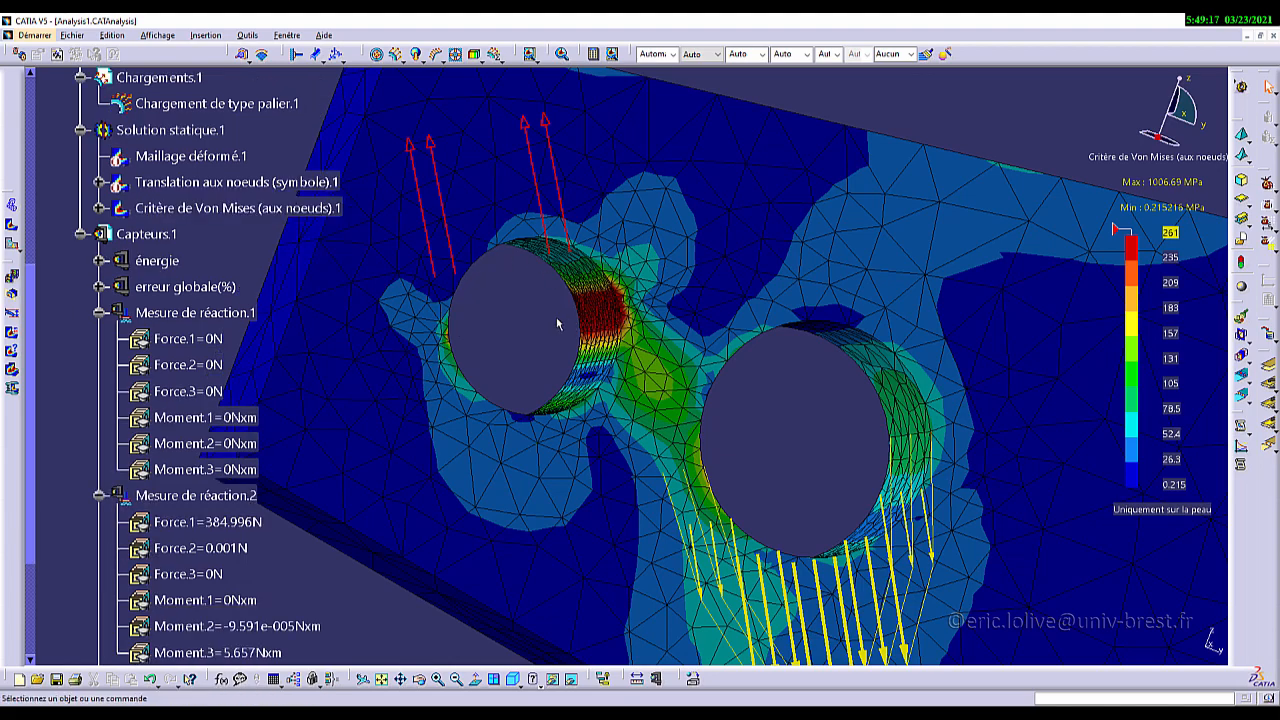
{"action": "middle_click_drag", "start_coordinate": [604, 320], "coordinate": [600, 212], "text": "ctrl"}
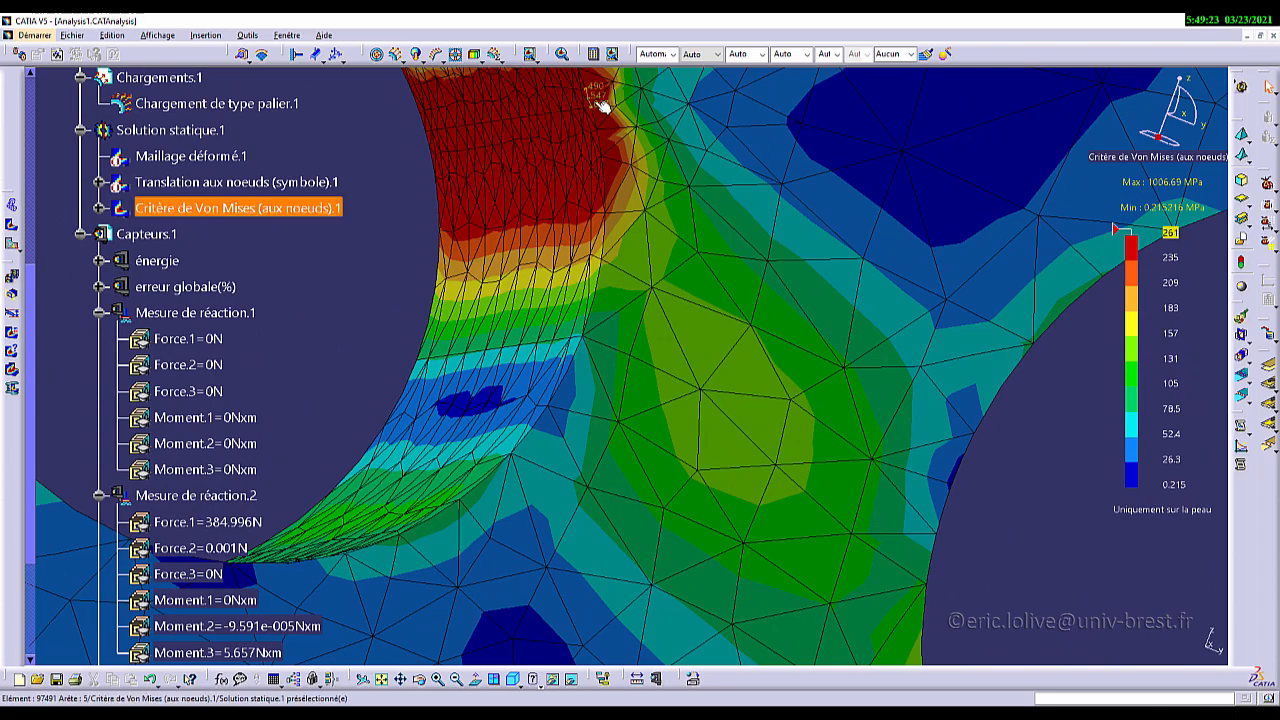
{"action": "middle_click_drag", "start_coordinate": [472, 206], "coordinate": [664, 327]}
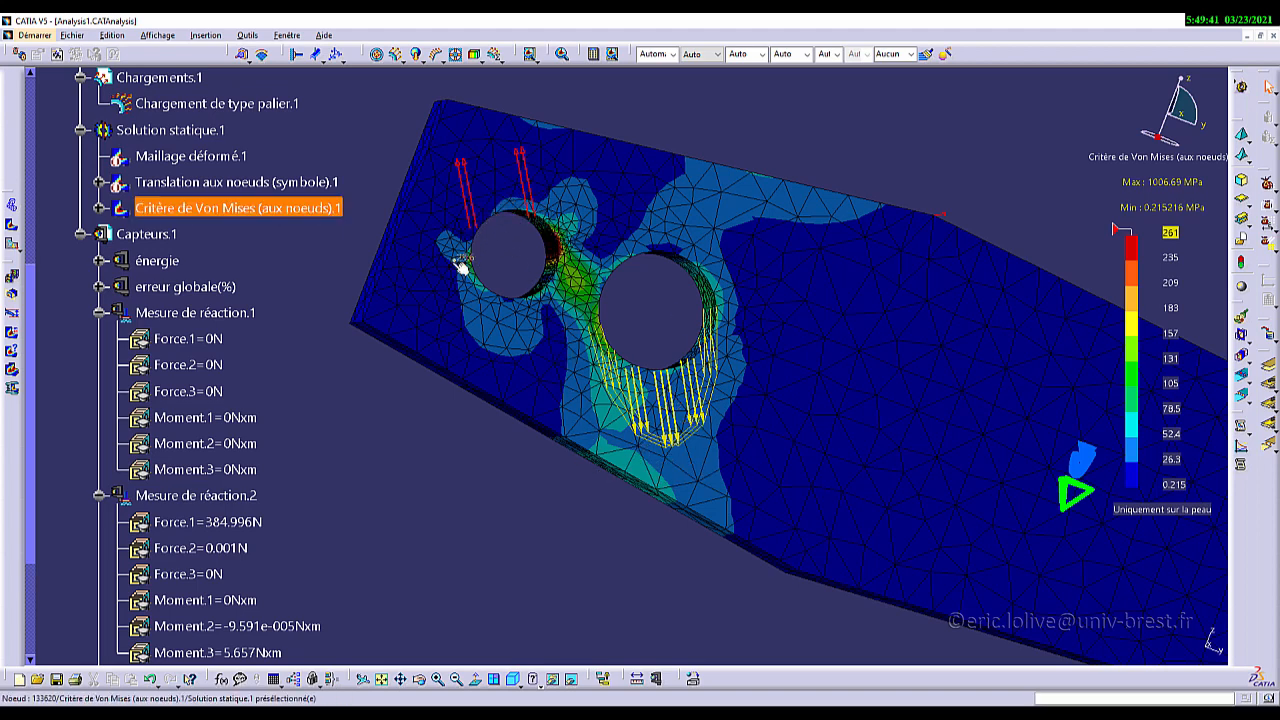
Step: Compare the Mesure de réaction.3 force with the stress concentration on the small hole's inner face
{"action": "scroll", "coordinate": [362, 448], "scroll_direction": "down", "scroll_amount": 5}
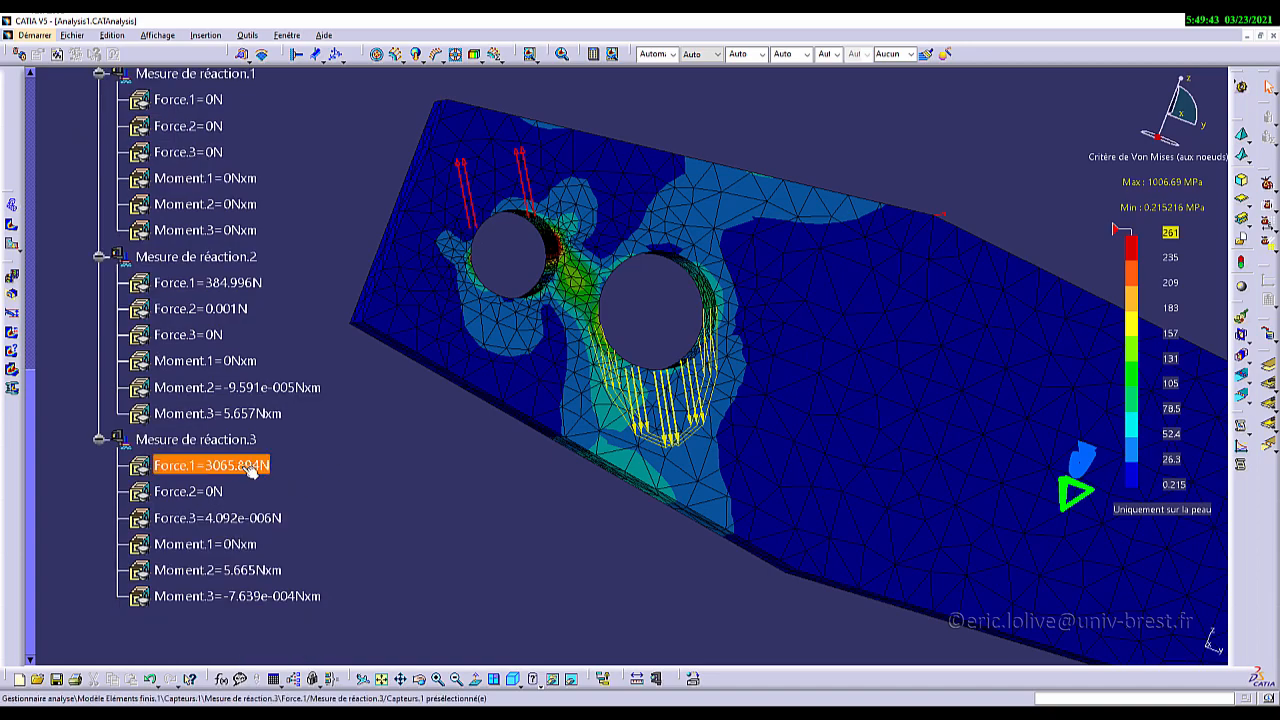
{"action": "scroll", "coordinate": [560, 264], "scroll_direction": "up", "scroll_amount": 3}
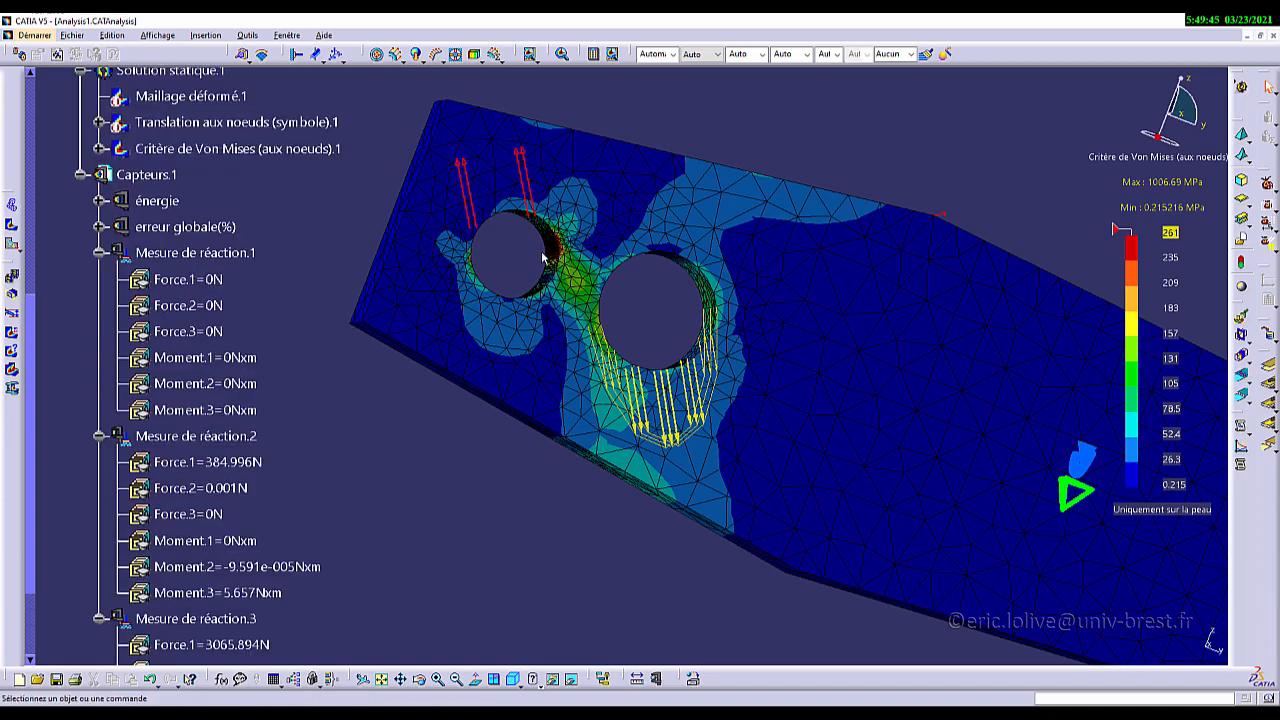
{"action": "middle_click_drag", "start_coordinate": [544, 257], "coordinate": [552, 165], "text": "ctrl"}
{"action": "middle_click_drag", "start_coordinate": [608, 292], "coordinate": [886, 289]}
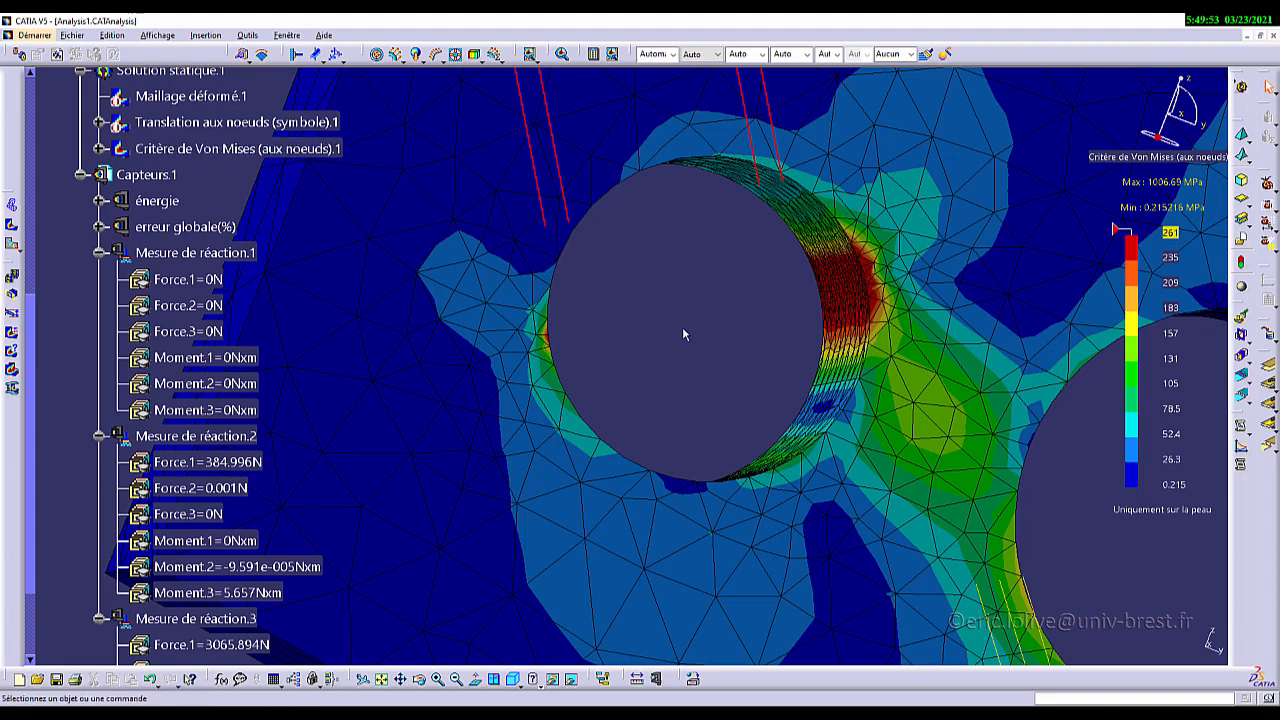
{"action": "scroll", "coordinate": [684, 301], "scroll_direction": "down", "scroll_amount": 2}
{"action": "mouse_move", "coordinate": [684, 301]}
{"action": "middle_mouse_down", "text": "ctrl"}
{"action": "mouse_move", "coordinate": [657, 329]}
{"action": "mouse_move", "coordinate": [705, 385]}
{"action": "mouse_move", "coordinate": [571, 309]}
{"action": "mouse_move", "coordinate": [543, 257]}
{"action": "middle_mouse_up", "text": "ctrl"}
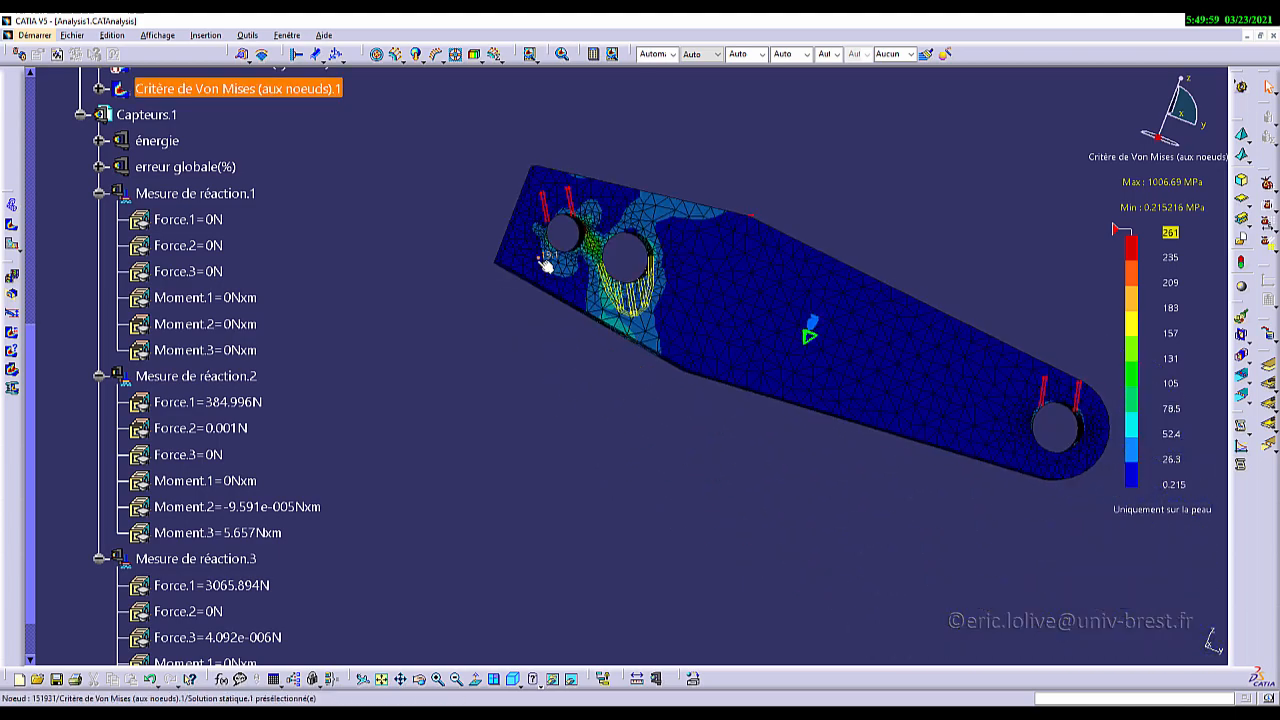
Step: Collapse Capteurs.1 and insert a buckling case (Cas de flambage) that references Solution statique.1
{"action": "left_click", "coordinate": [82, 115]}
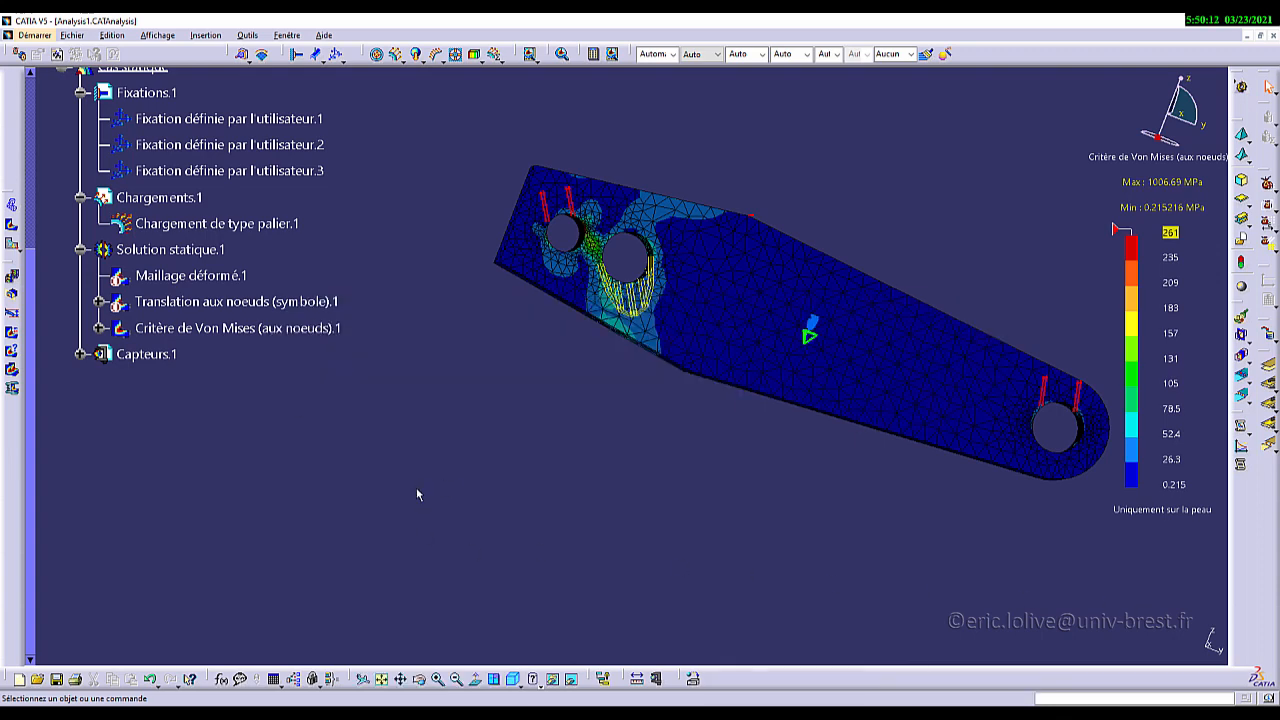
{"action": "left_click", "coordinate": [207, 35]}
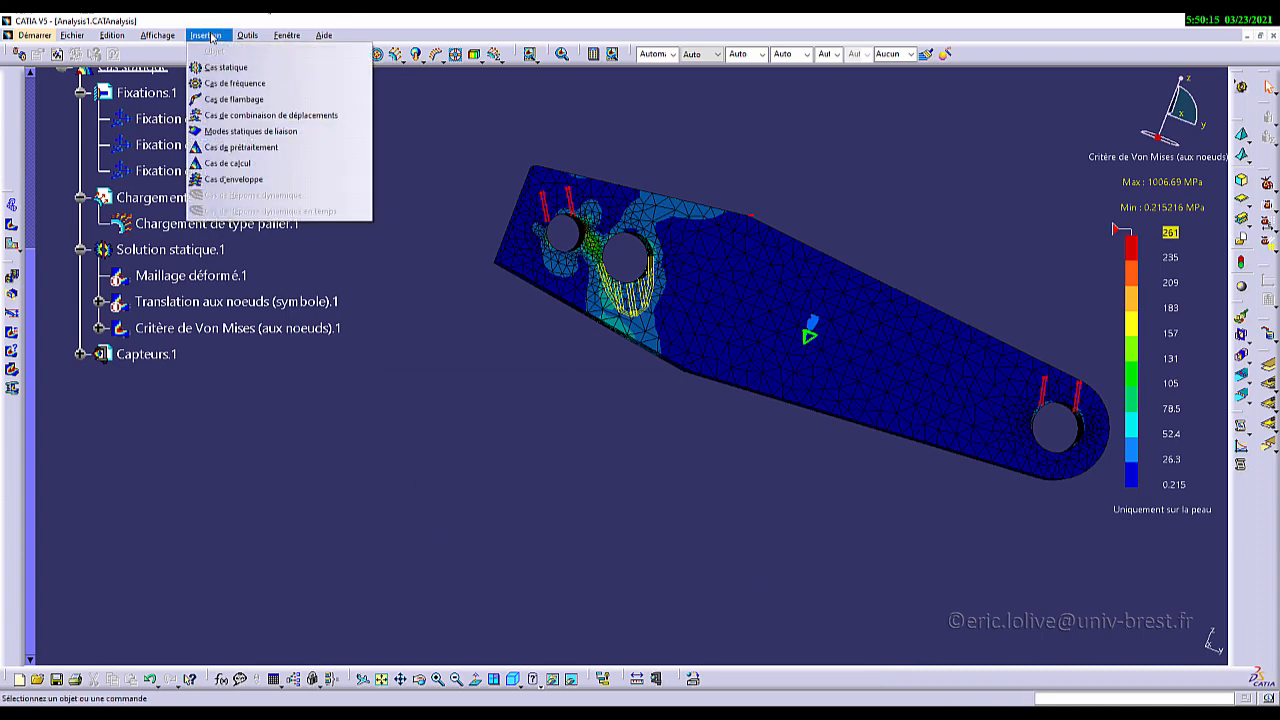
{"action": "left_click", "coordinate": [240, 100]}
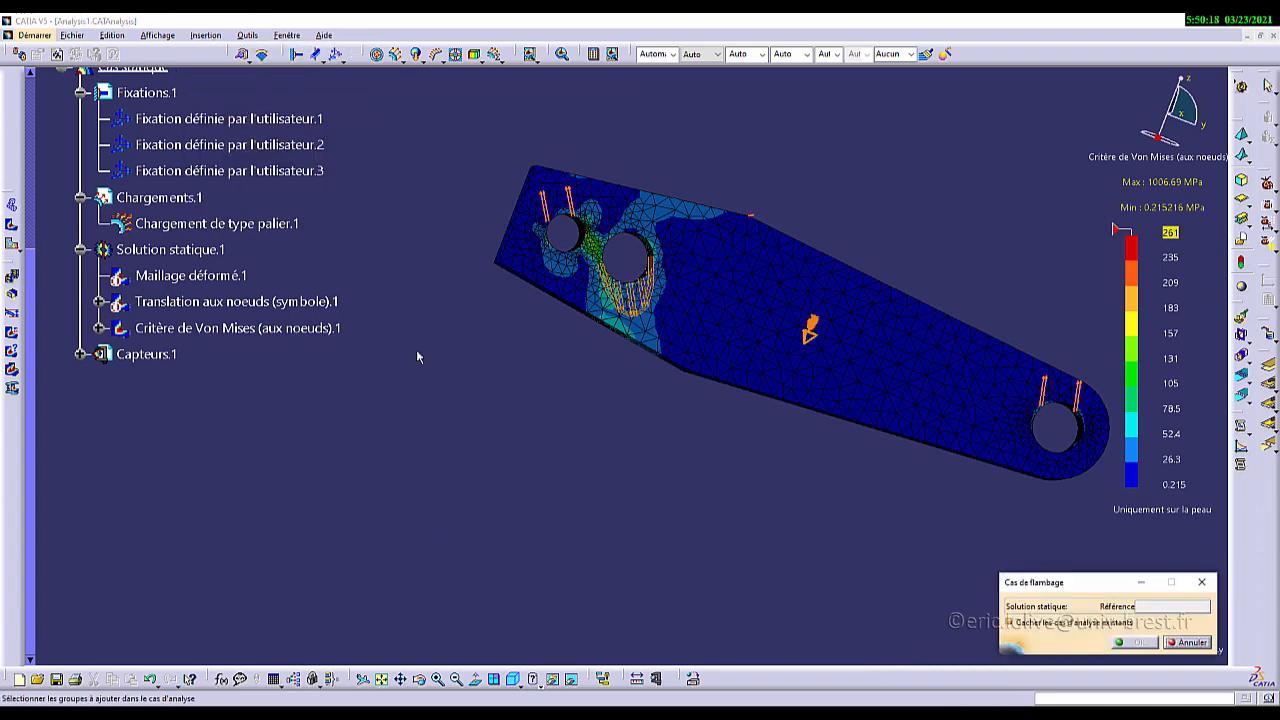
{"action": "left_click_drag", "start_coordinate": [1068, 590], "coordinate": [1004, 560]}
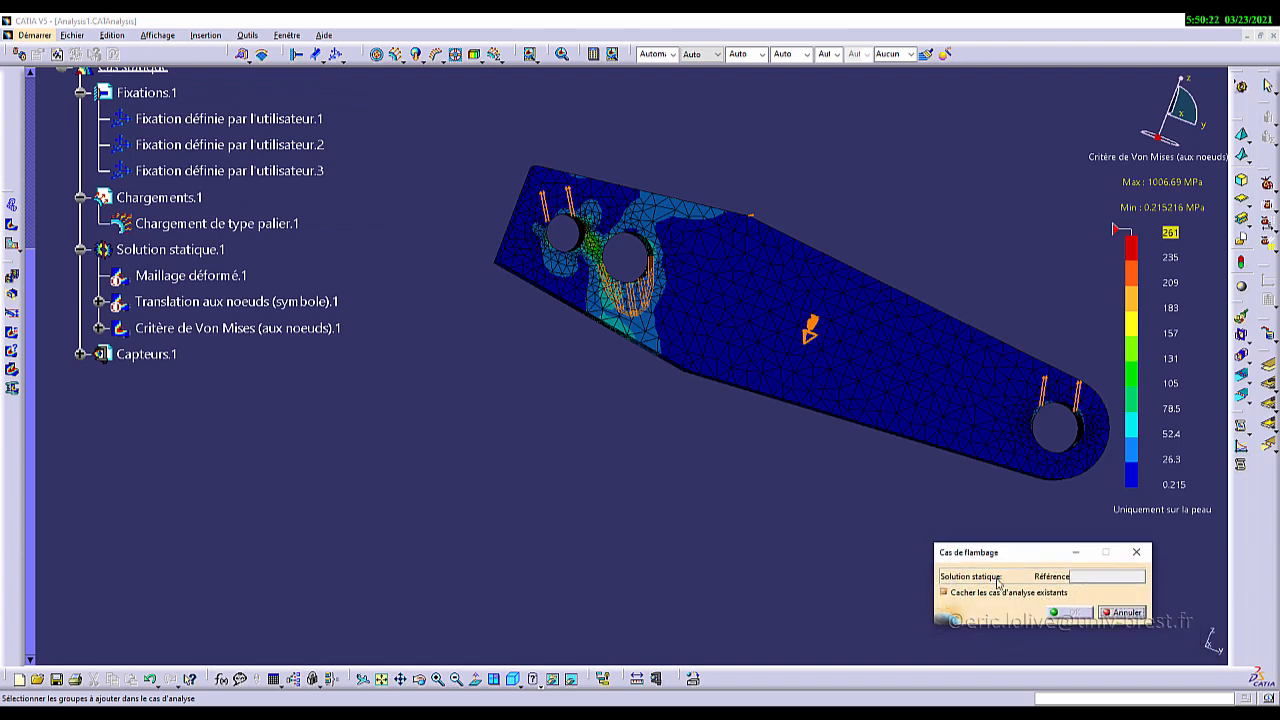
{"action": "scroll", "coordinate": [378, 503], "scroll_direction": "up", "scroll_amount": 2}
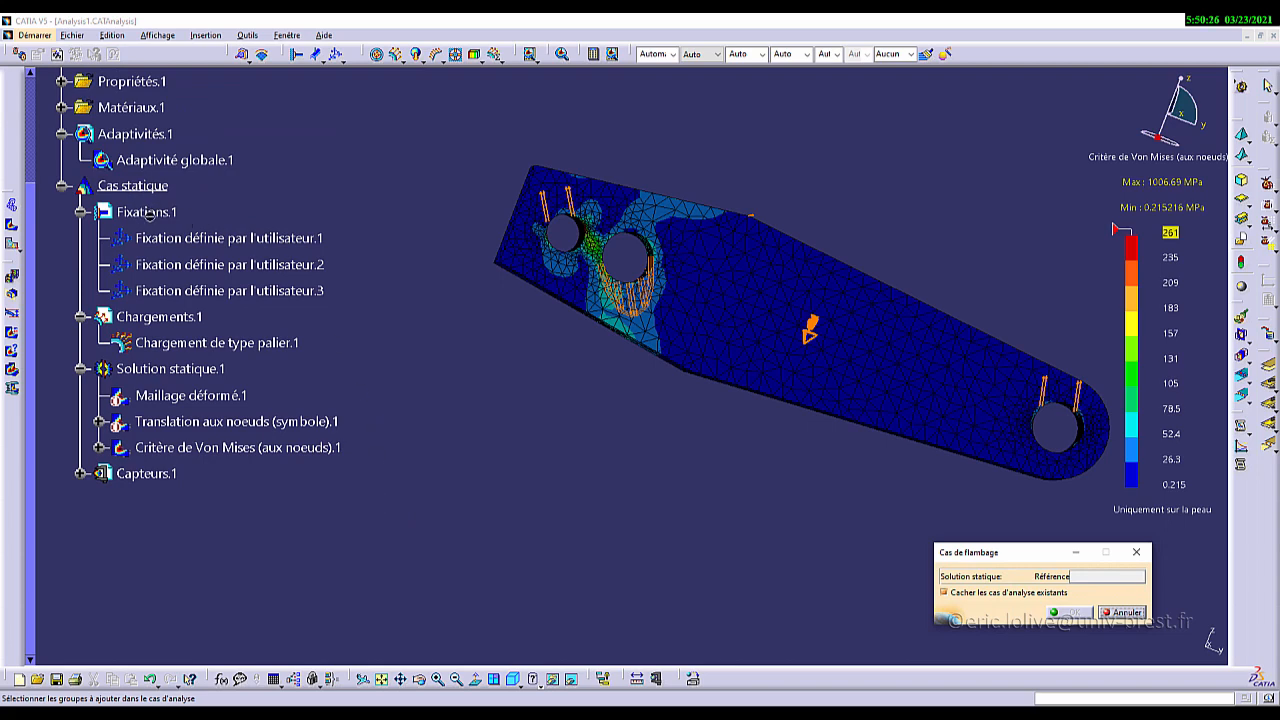
{"action": "scroll", "coordinate": [173, 308], "scroll_direction": "up", "scroll_amount": 2}
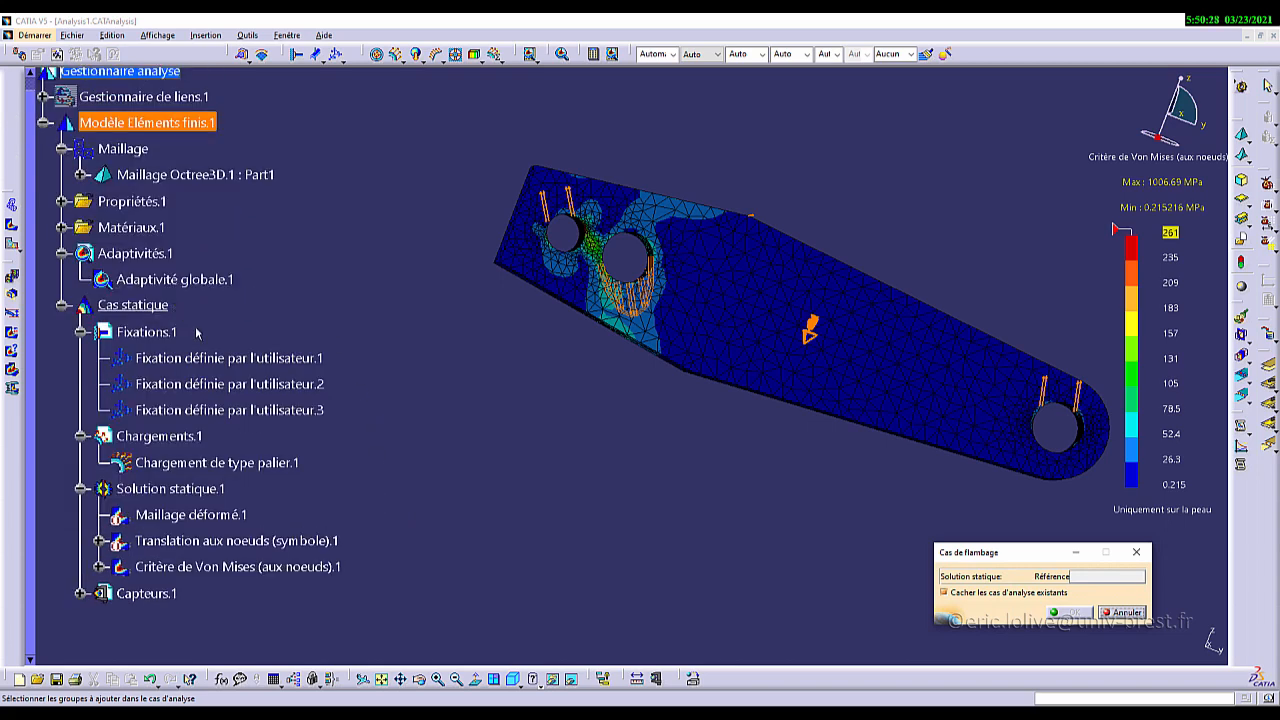
{"action": "left_click", "coordinate": [165, 493]}
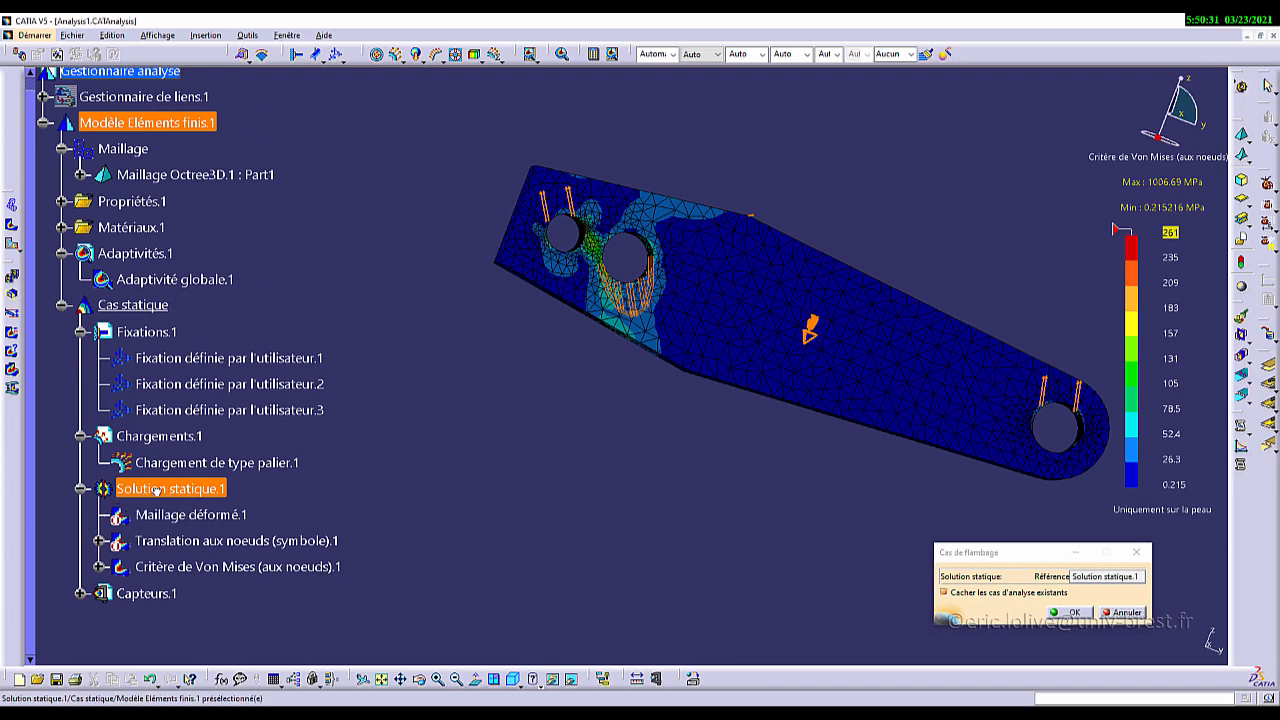
{"action": "left_click", "coordinate": [1068, 612]}
{"action": "scroll", "coordinate": [193, 242], "scroll_direction": "down", "scroll_amount": 2}
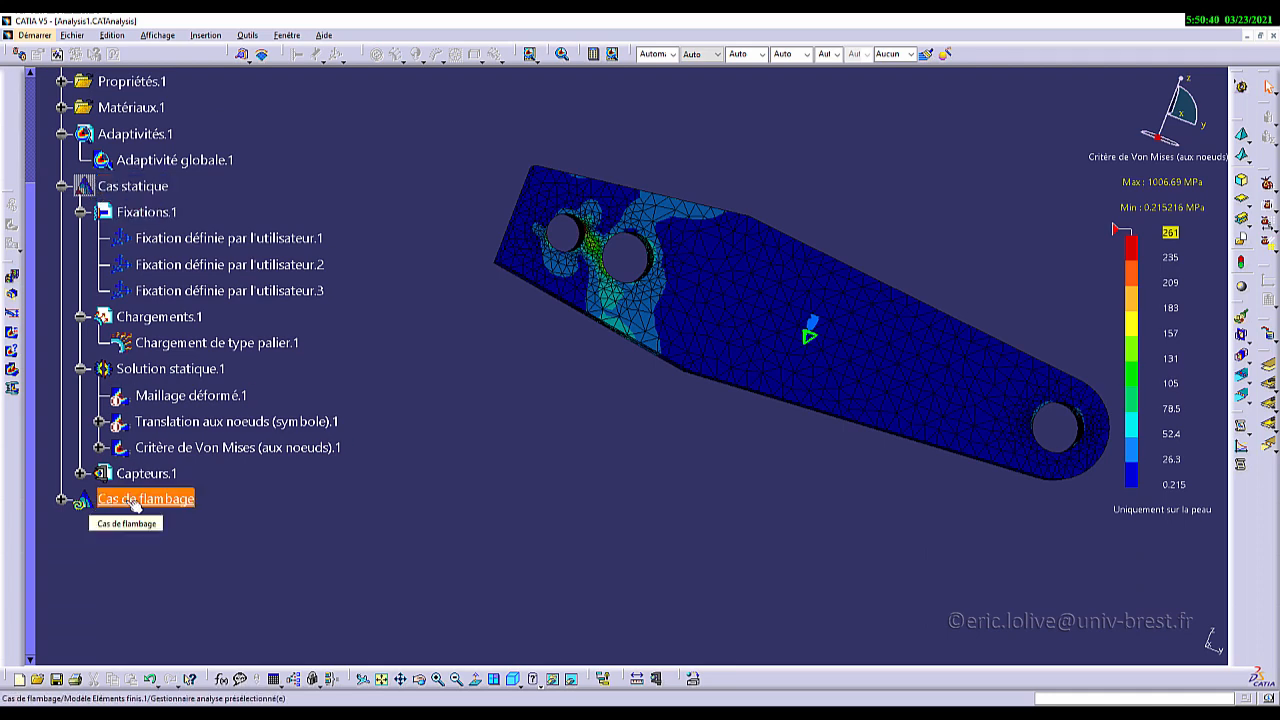
Step: Make Cas statique the current case and switch the current case back to Cas de flambage
{"action": "right_click", "coordinate": [128, 186]}
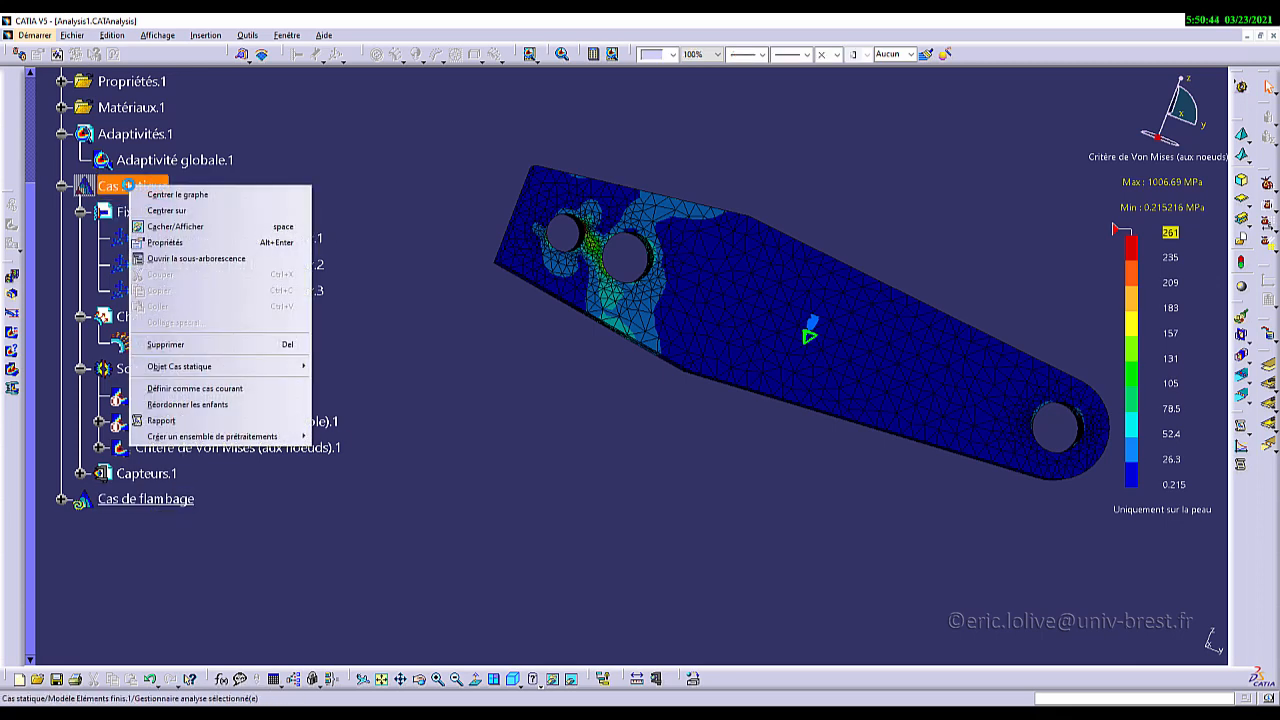
{"action": "left_click", "coordinate": [214, 389]}
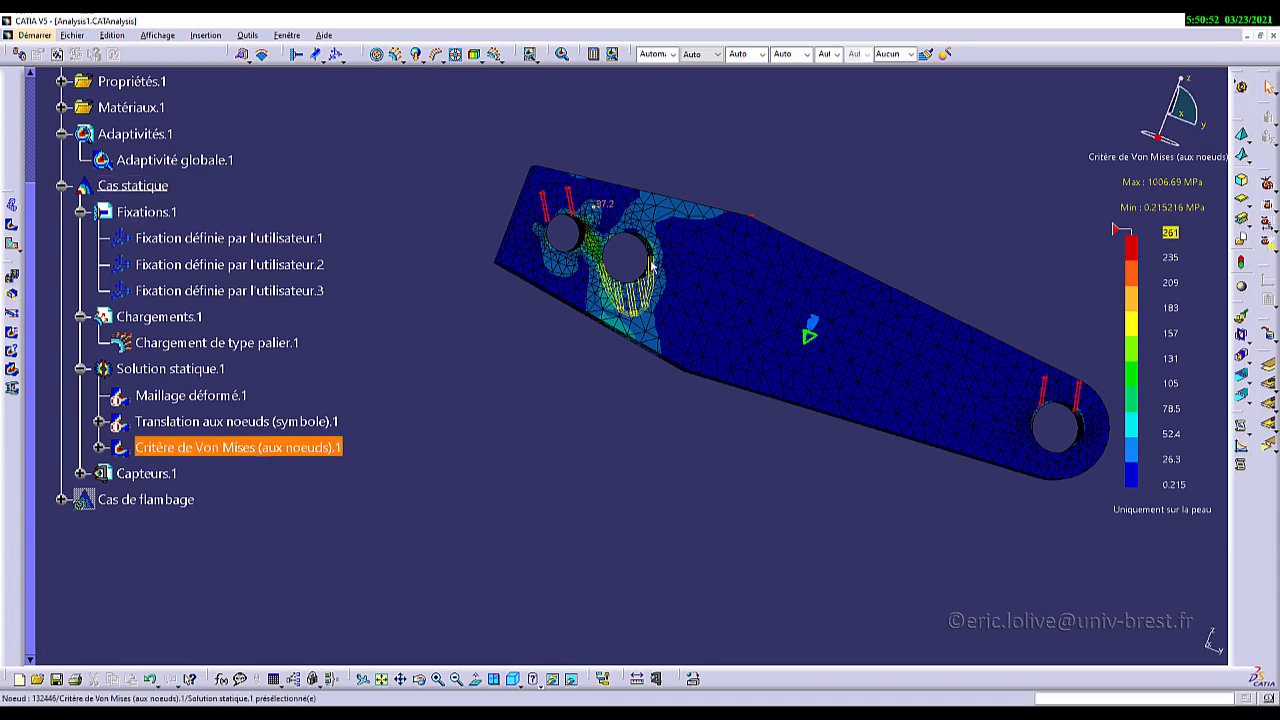
{"action": "right_click", "coordinate": [141, 503]}
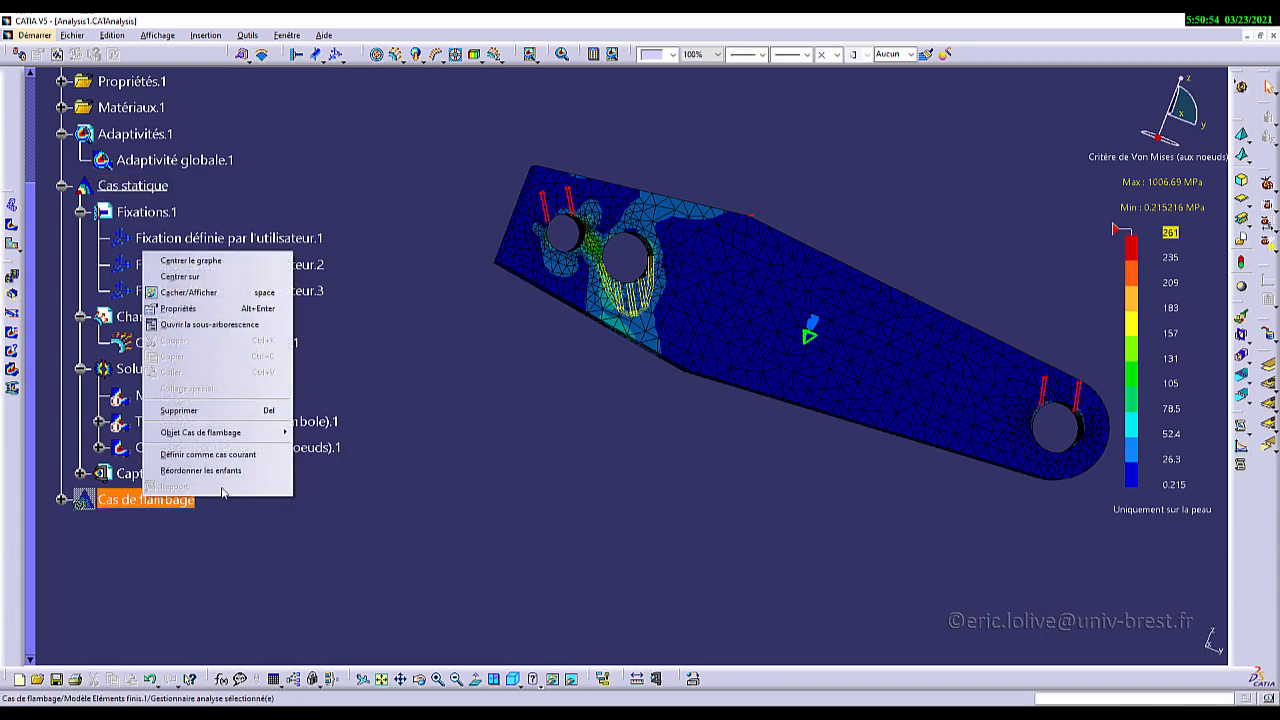
{"action": "left_click", "coordinate": [208, 456]}
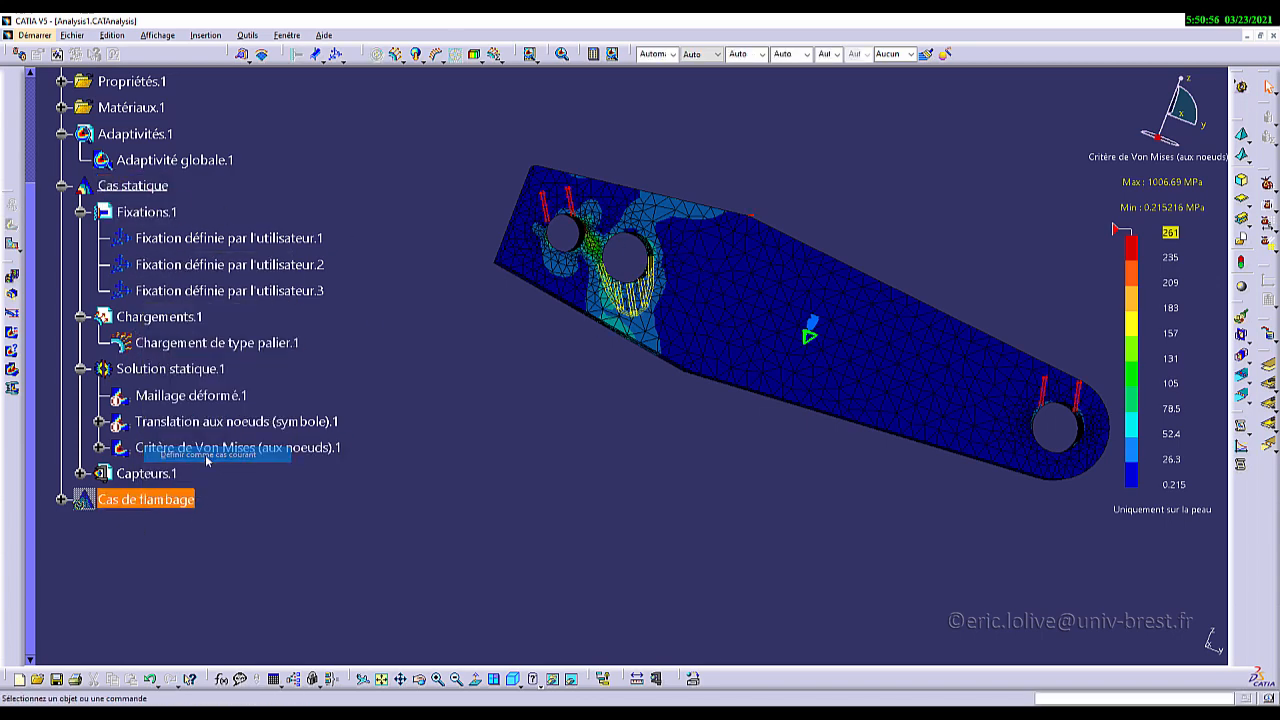
Step: Expand Cas de flambage in the tree and compute the buckling solution, accepting the resource estimate
{"action": "left_click", "coordinate": [62, 501]}
{"action": "scroll", "coordinate": [287, 544], "scroll_direction": "down", "scroll_amount": 2}
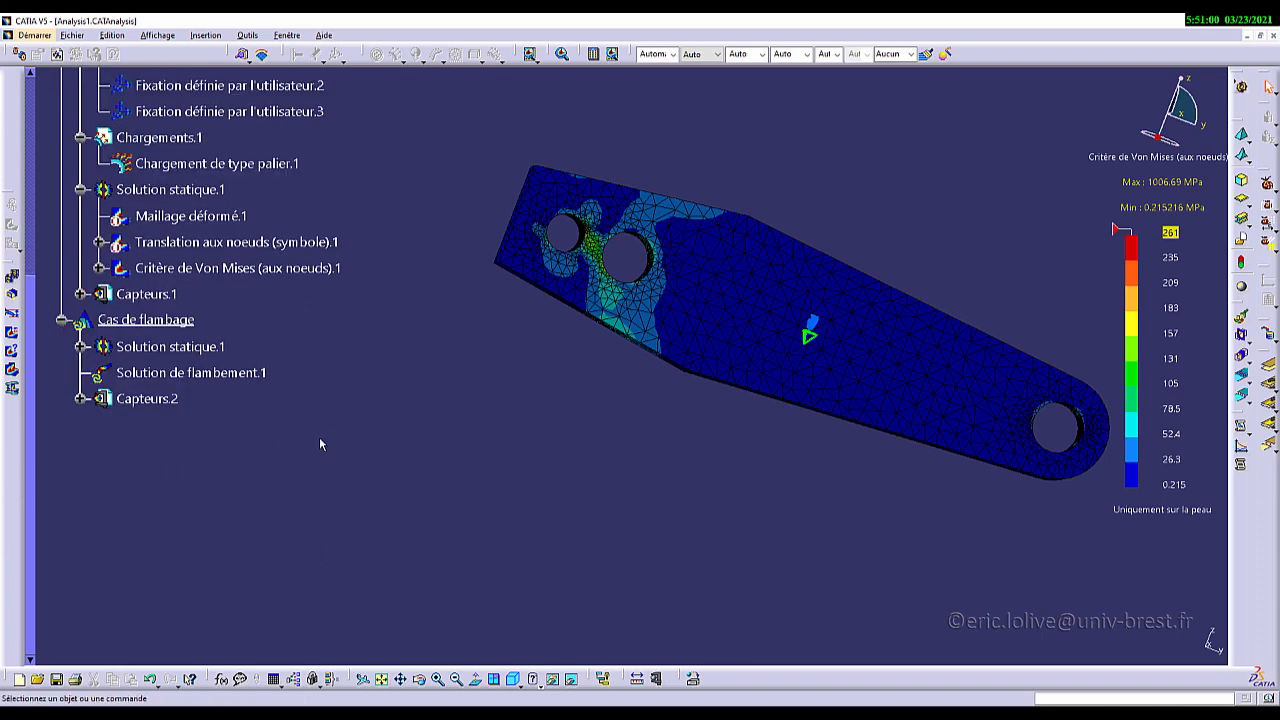
{"action": "left_click", "coordinate": [595, 55]}
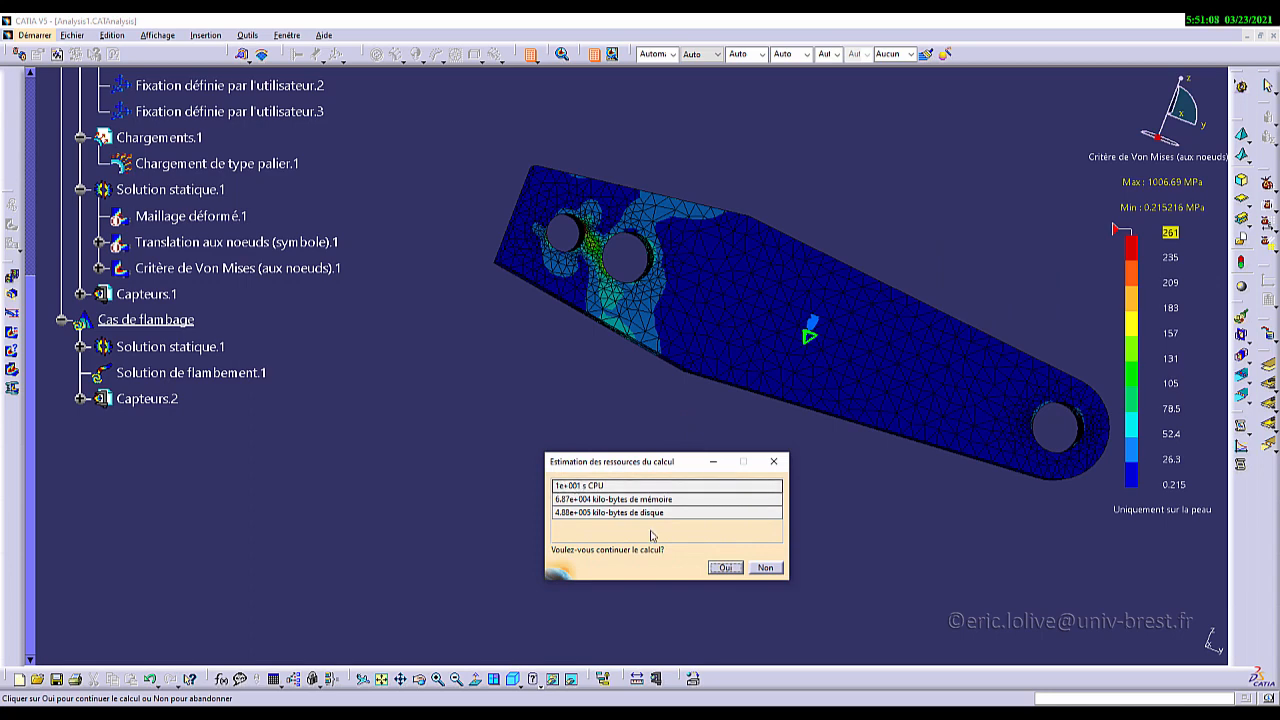
{"action": "key", "text": "Return"}
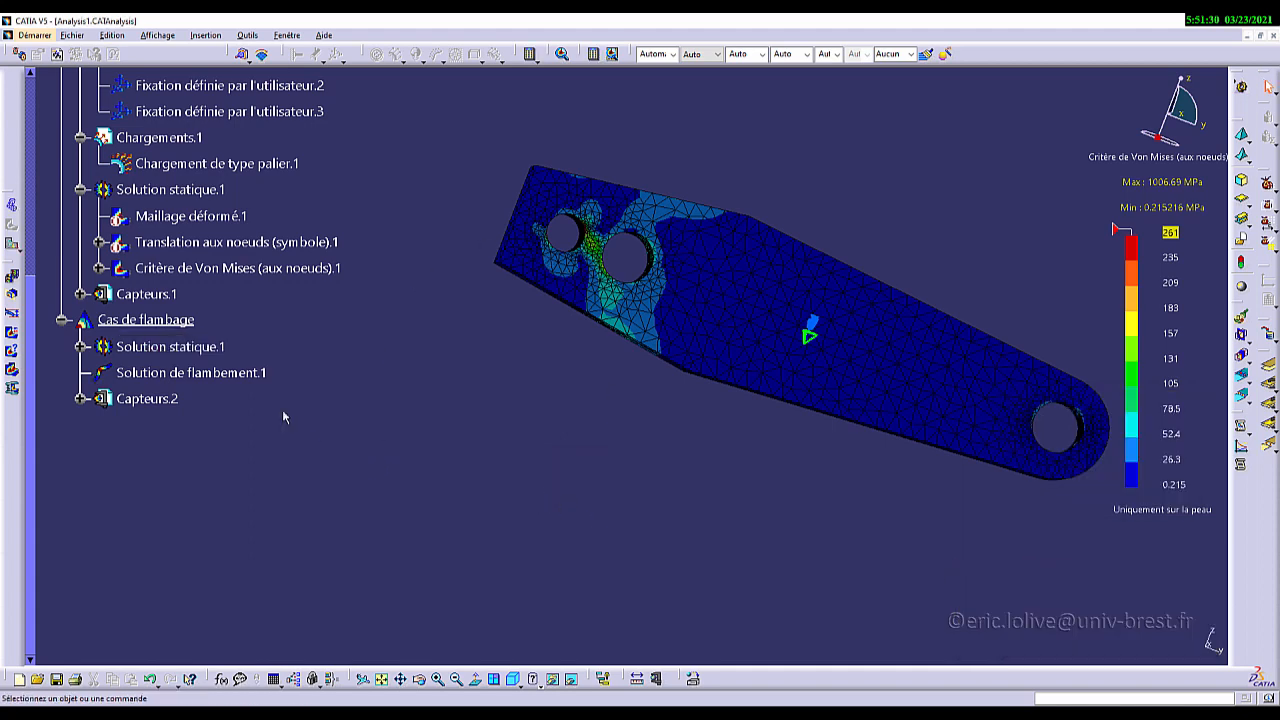
Step: Display the deformed mesh for Cas de flambage and animate the buckling deformation, viewing the rod from its end
{"action": "left_click", "coordinate": [146, 319]}
{"action": "middle_click_drag", "start_coordinate": [462, 389], "coordinate": [626, 457]}
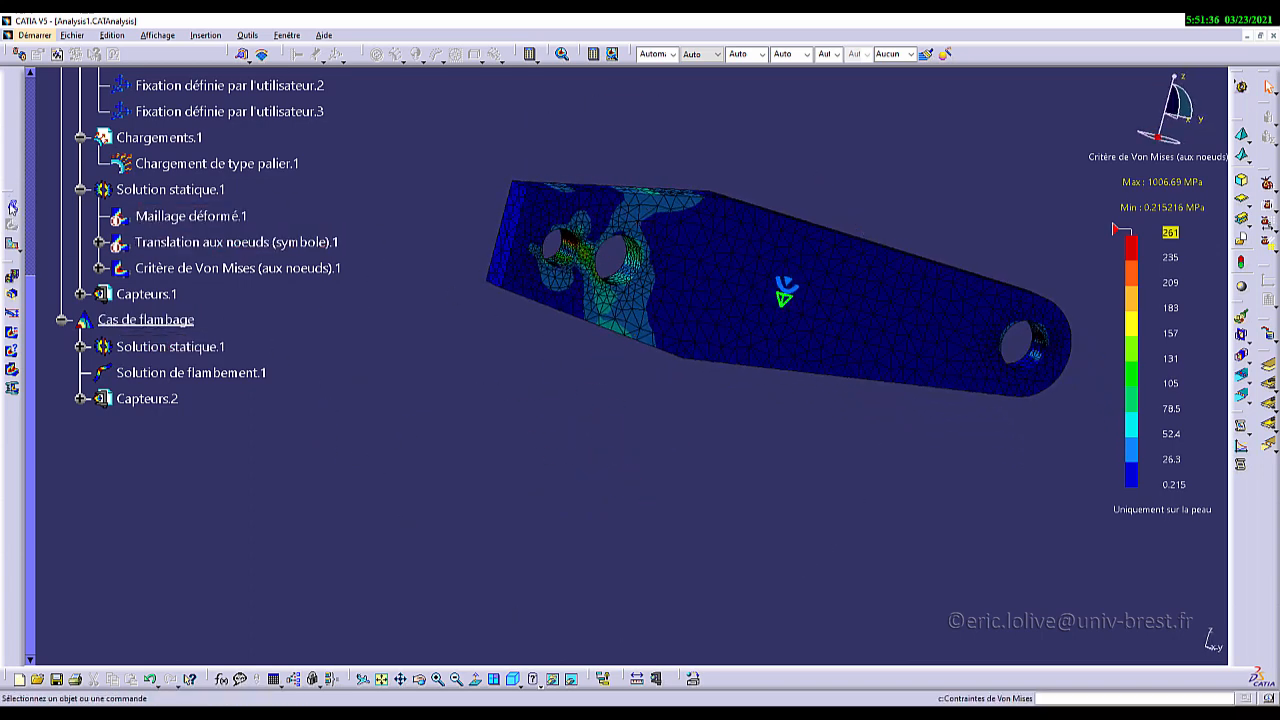
{"action": "left_click", "coordinate": [12, 206]}
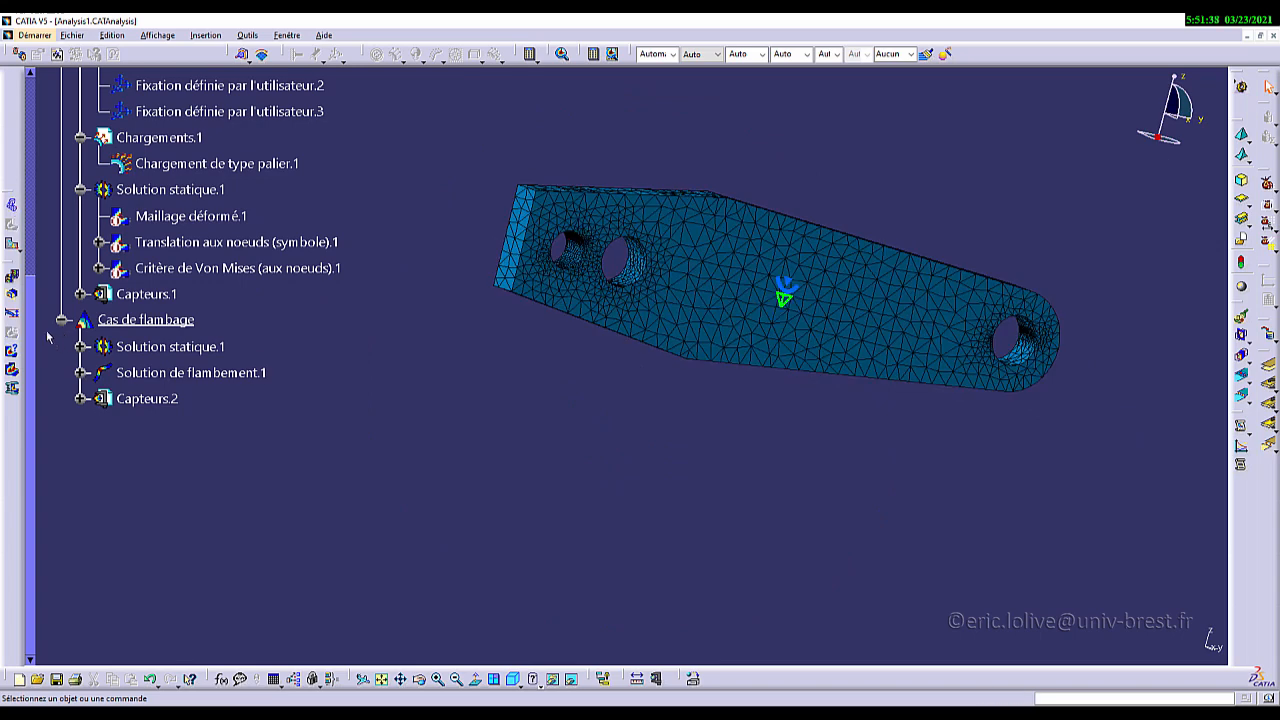
{"action": "left_click", "coordinate": [14, 281]}
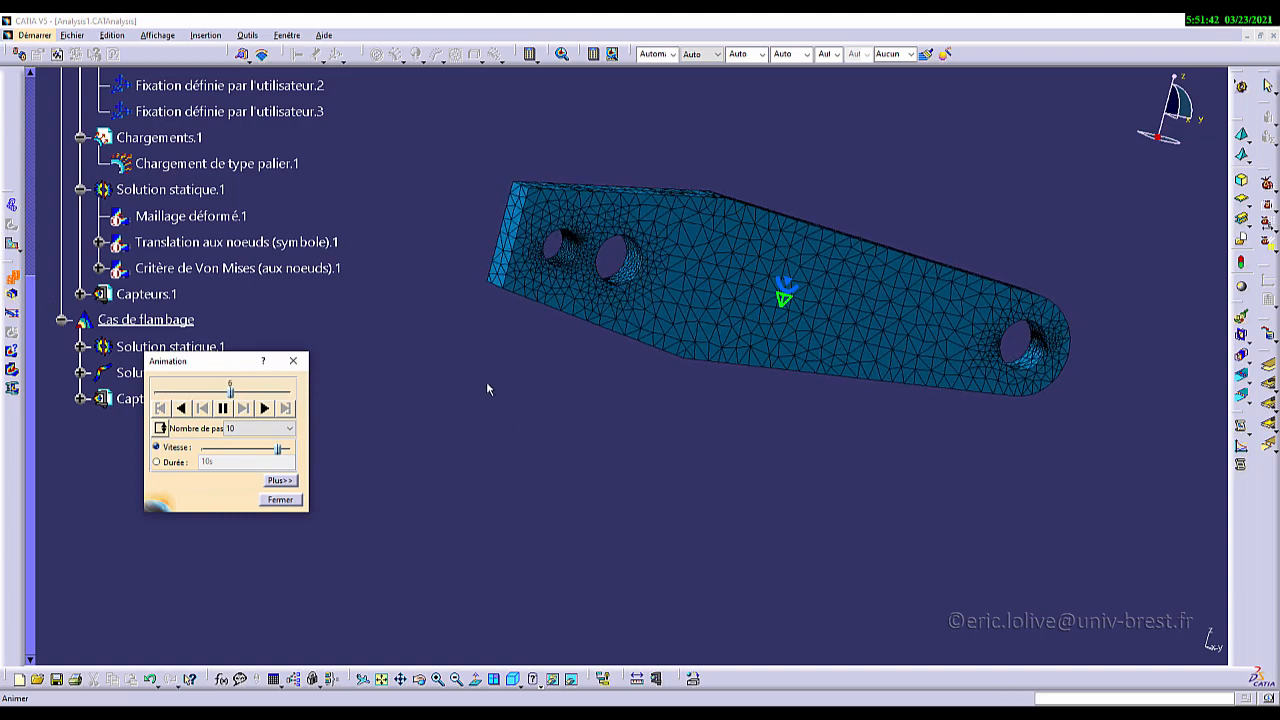
{"action": "middle_click_drag", "start_coordinate": [486, 381], "coordinate": [647, 417]}
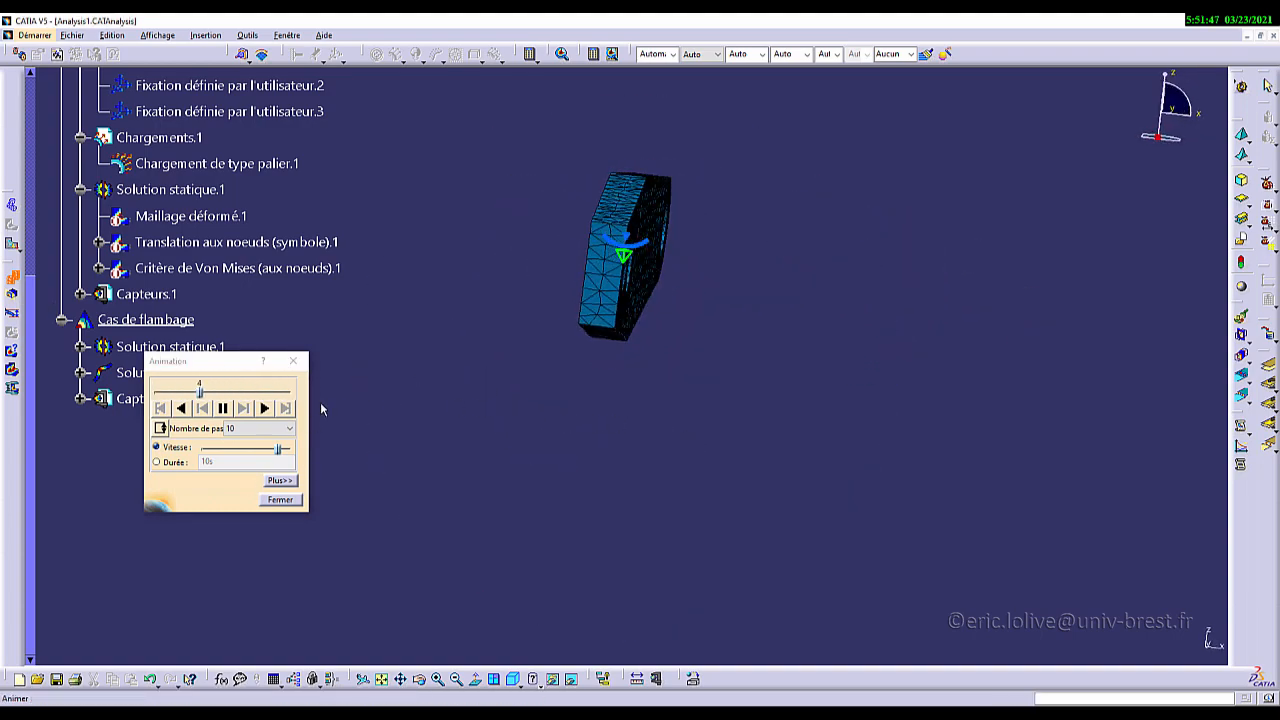
Step: Show the extended animation options, open the list of buckling factors and animate the rod in mode 2
{"action": "left_click", "coordinate": [280, 480]}
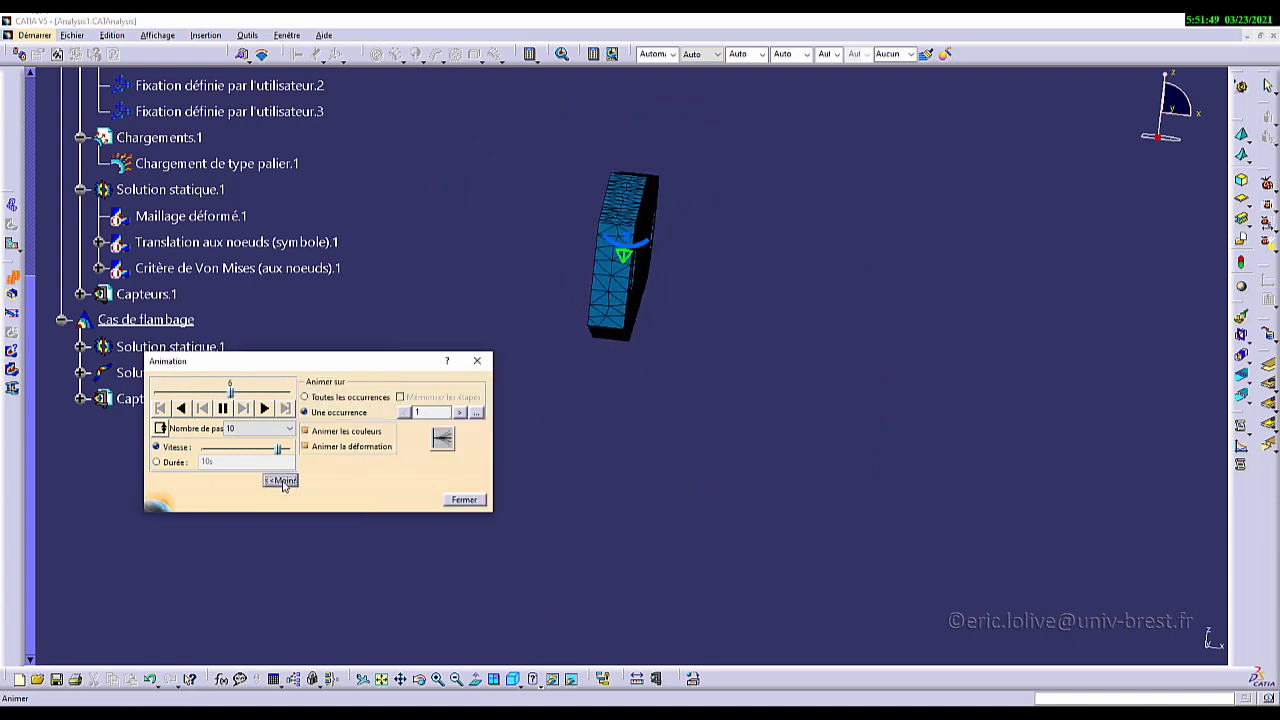
{"action": "left_click", "coordinate": [477, 413]}
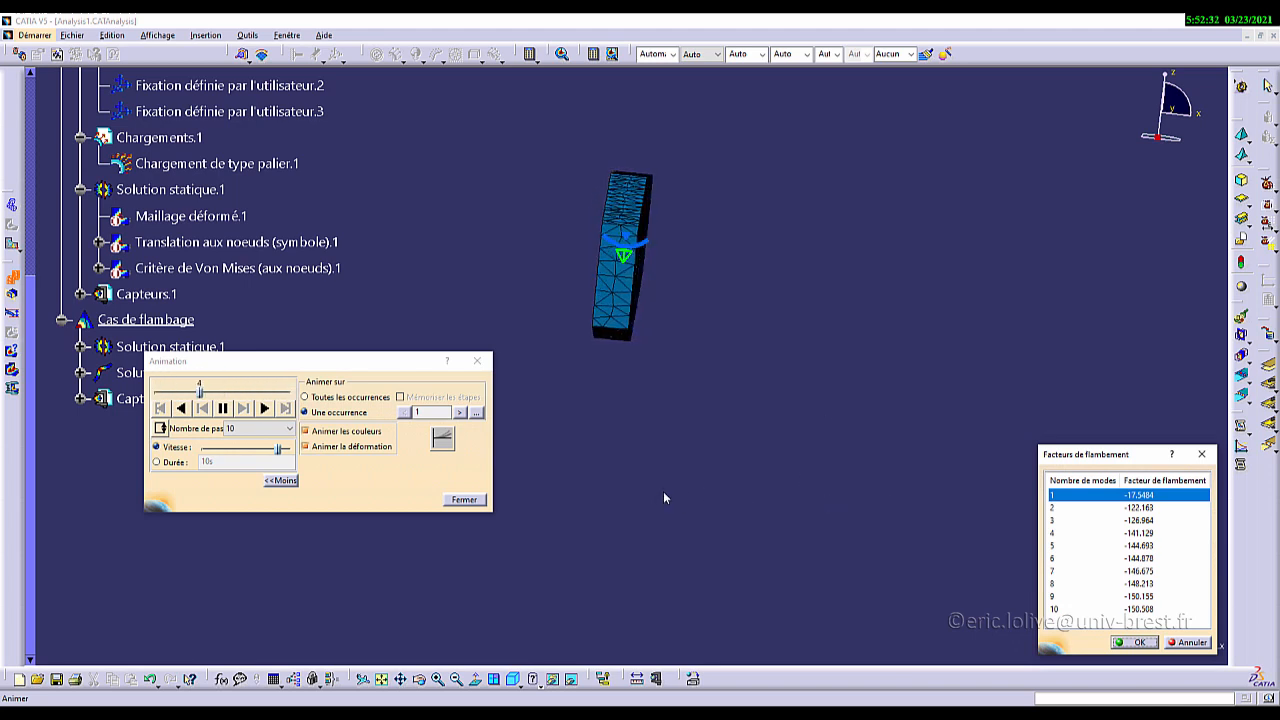
{"action": "left_click", "coordinate": [1093, 511]}
{"action": "left_click", "coordinate": [1134, 642]}
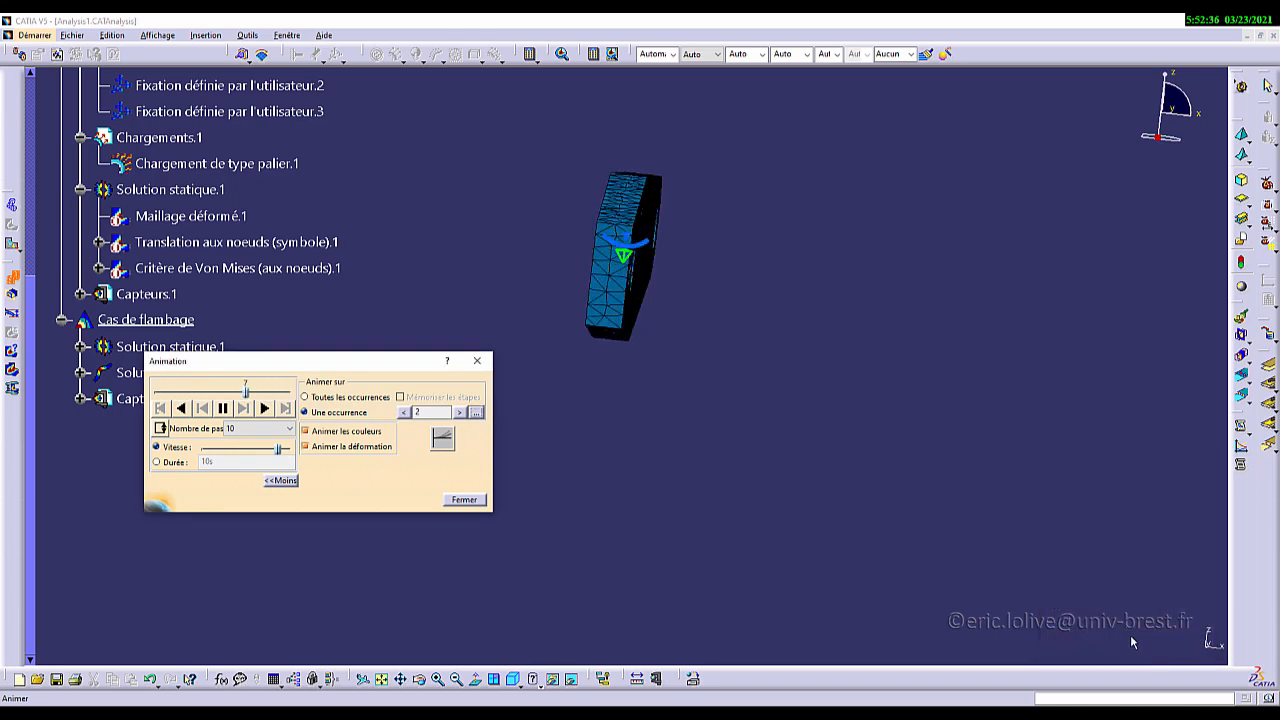
{"action": "middle_click_drag", "start_coordinate": [646, 434], "coordinate": [506, 443]}
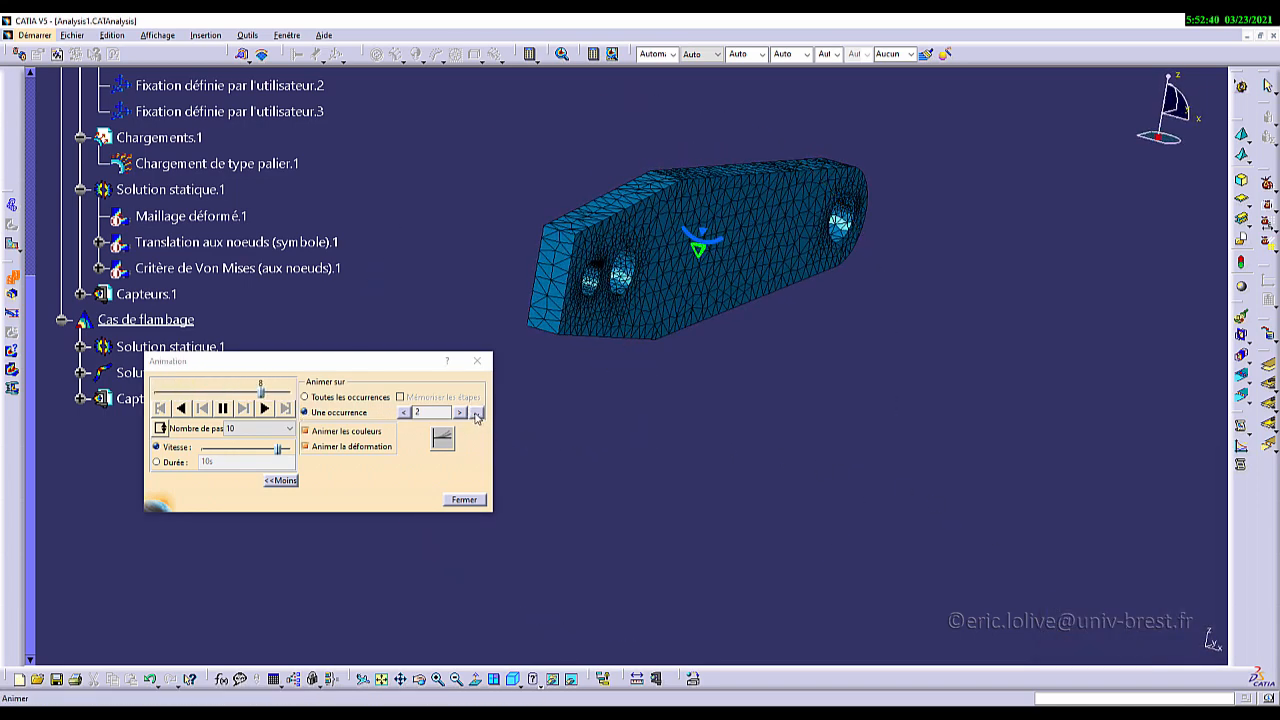
Step: Switch the animated occurrence back to buckling mode 1 and close the animation
{"action": "left_click", "coordinate": [477, 413]}
{"action": "left_click", "coordinate": [1122, 496]}
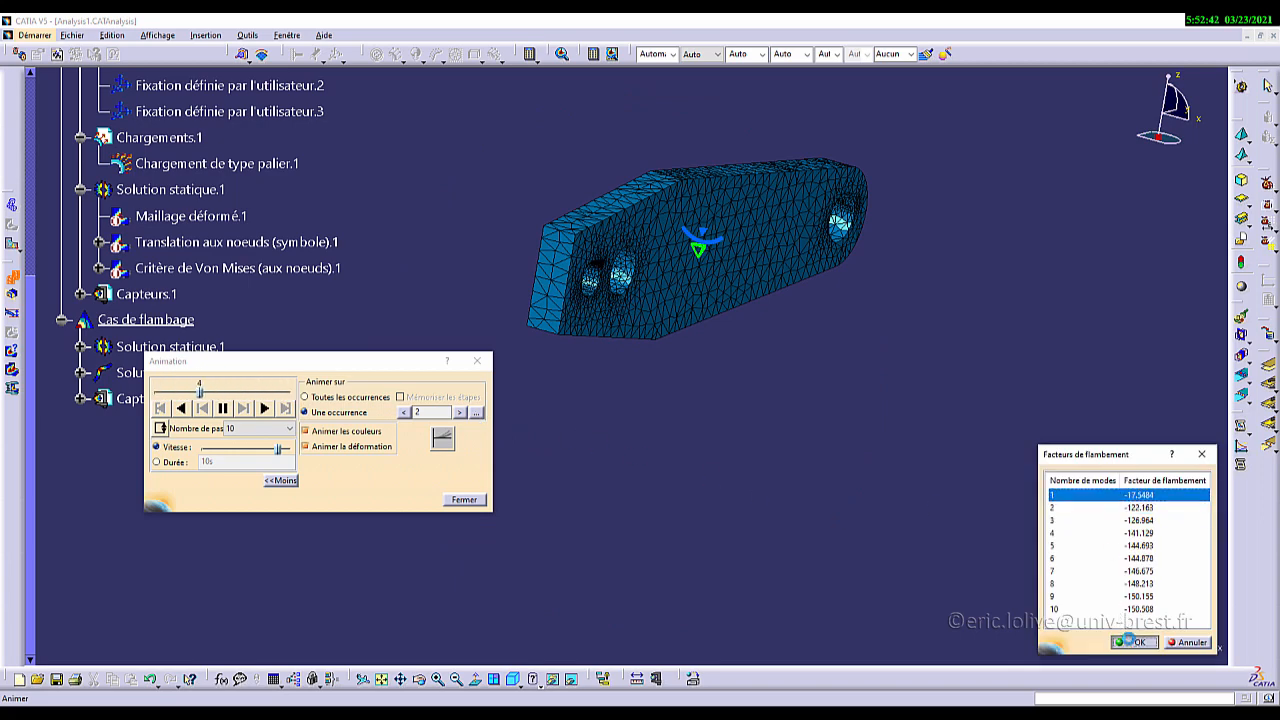
{"action": "left_click", "coordinate": [1132, 641]}
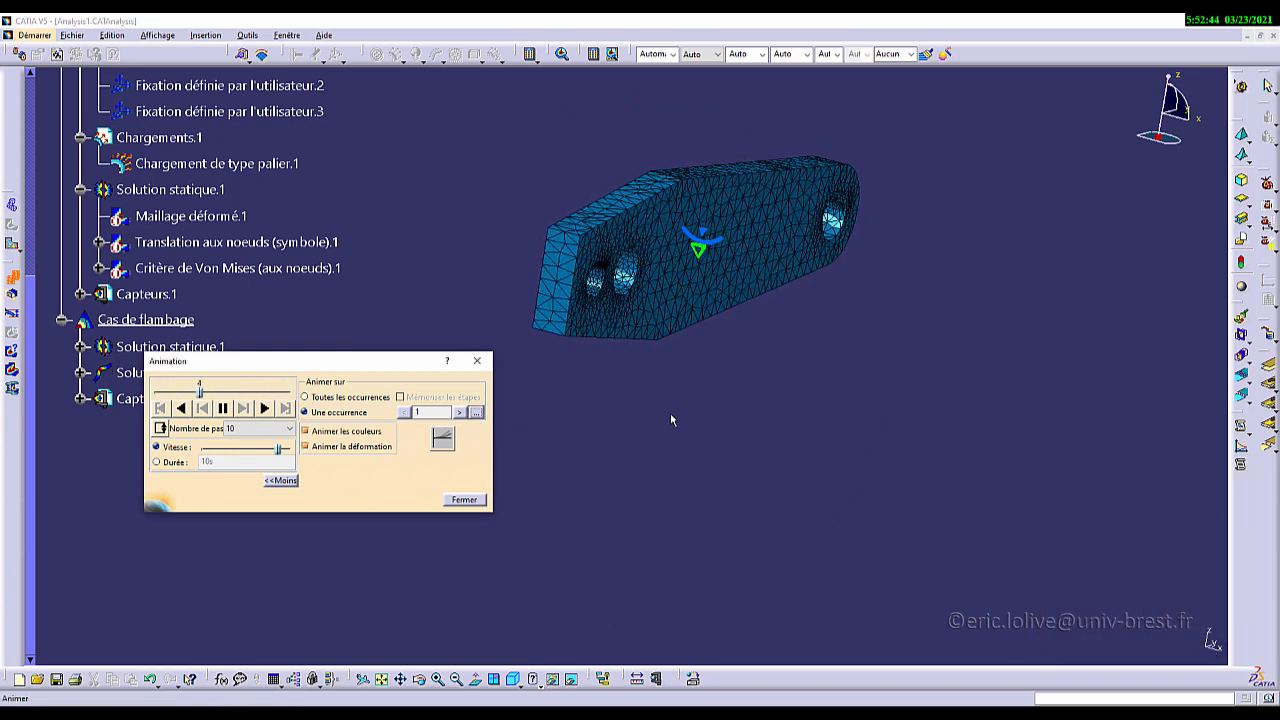
{"action": "left_click", "coordinate": [462, 500]}
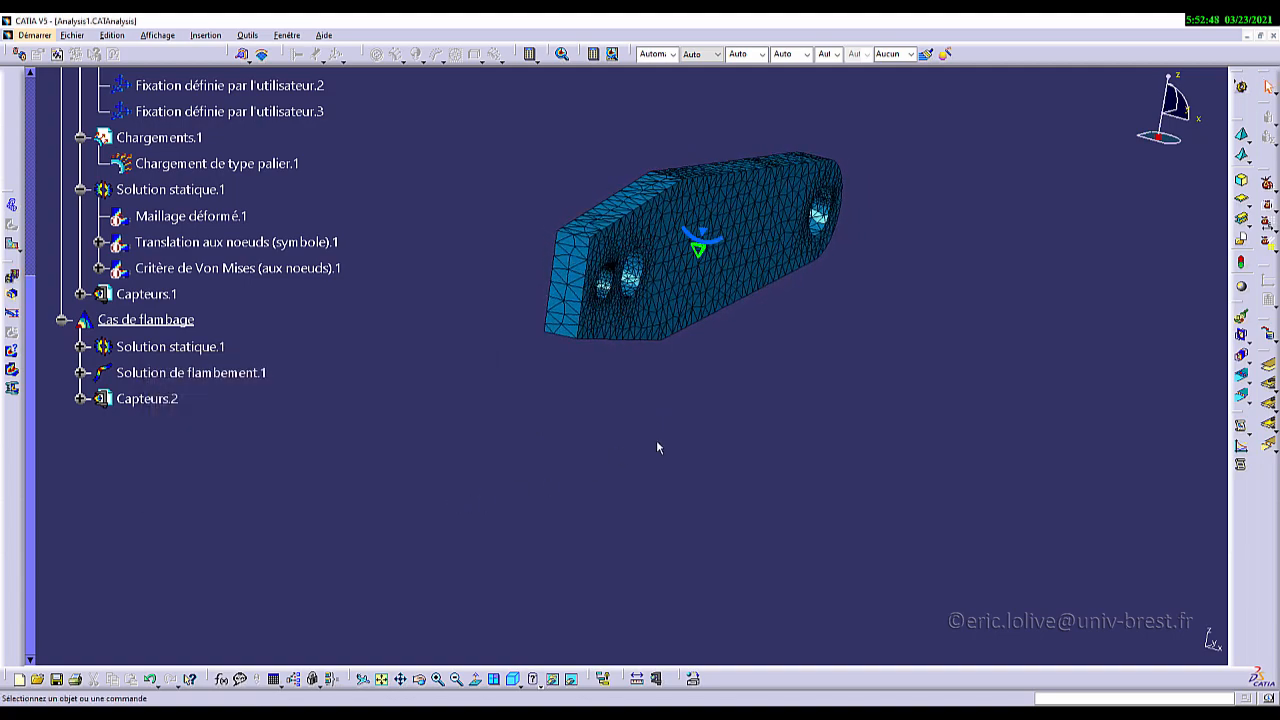
{"action": "middle_click_drag", "start_coordinate": [731, 423], "coordinate": [752, 380]}
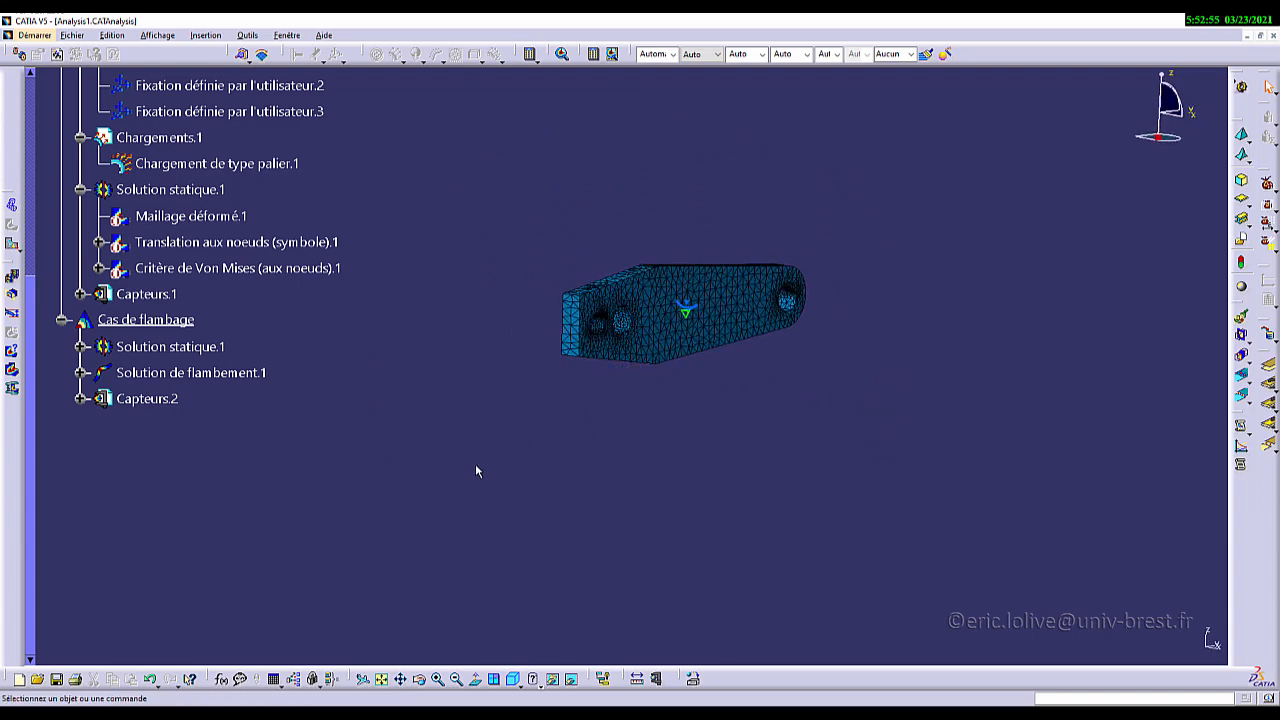
{"action": "scroll", "coordinate": [475, 463], "scroll_direction": "up", "scroll_amount": 6}
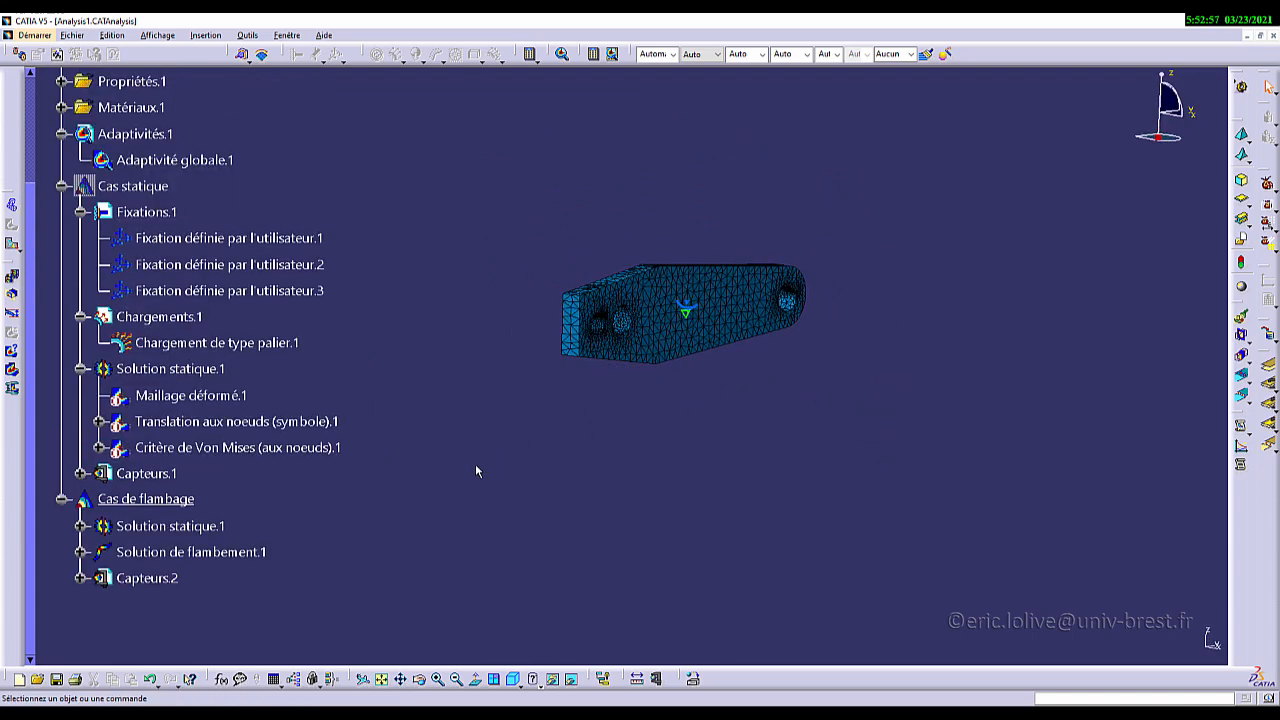